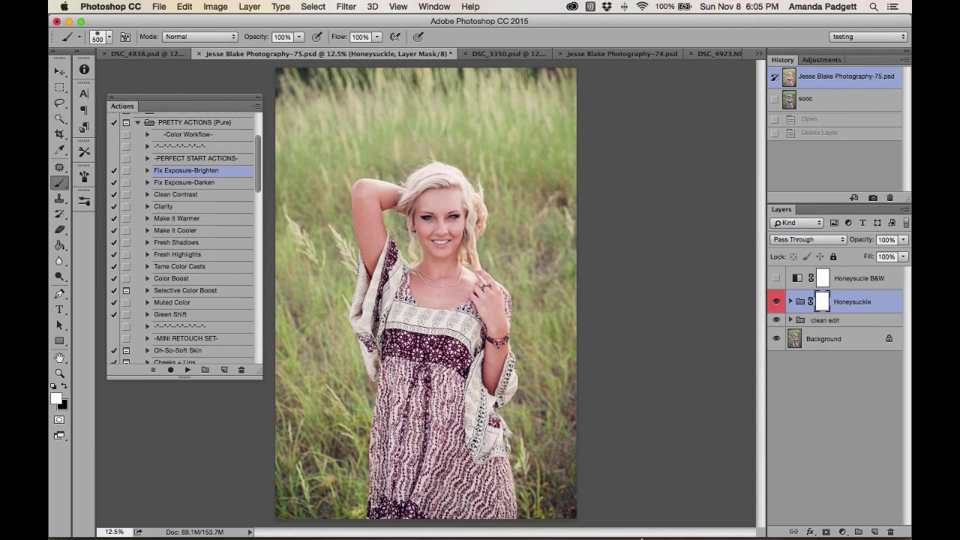
Switch to Photoshop Elements 12 Editor to view its workspace, and return to Photoshop CC 2015
{"action": "mouse_move", "coordinate": [630, 533]}
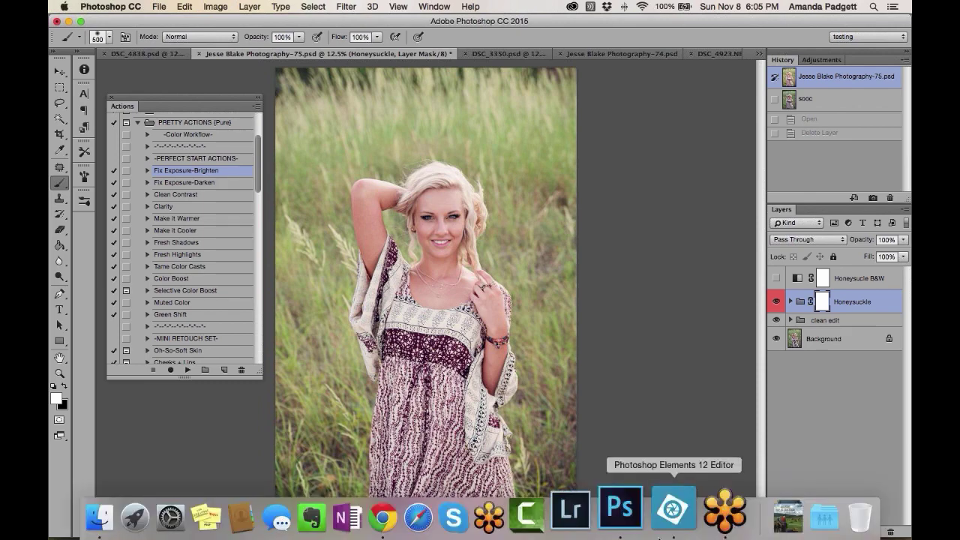
{"action": "left_click", "coordinate": [670, 515]}
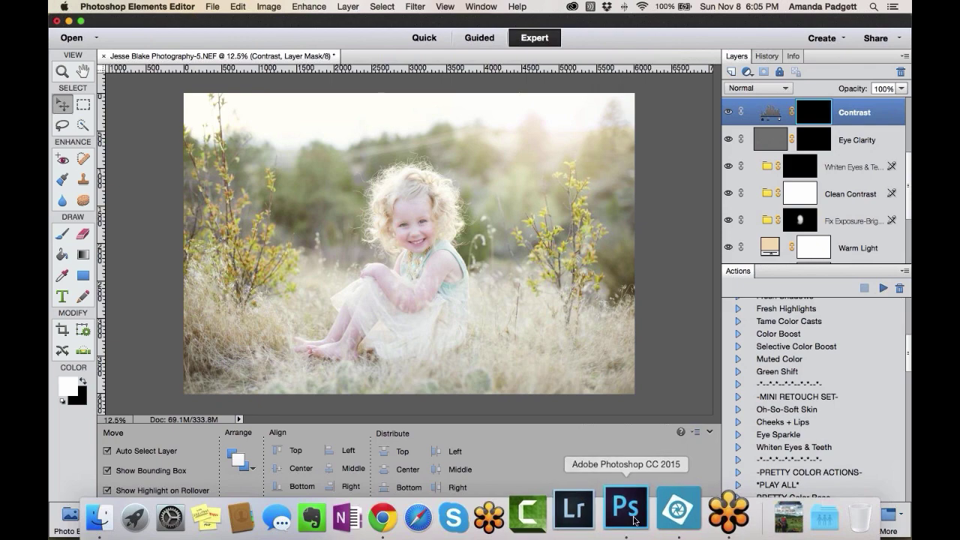
{"action": "left_click", "coordinate": [634, 519]}
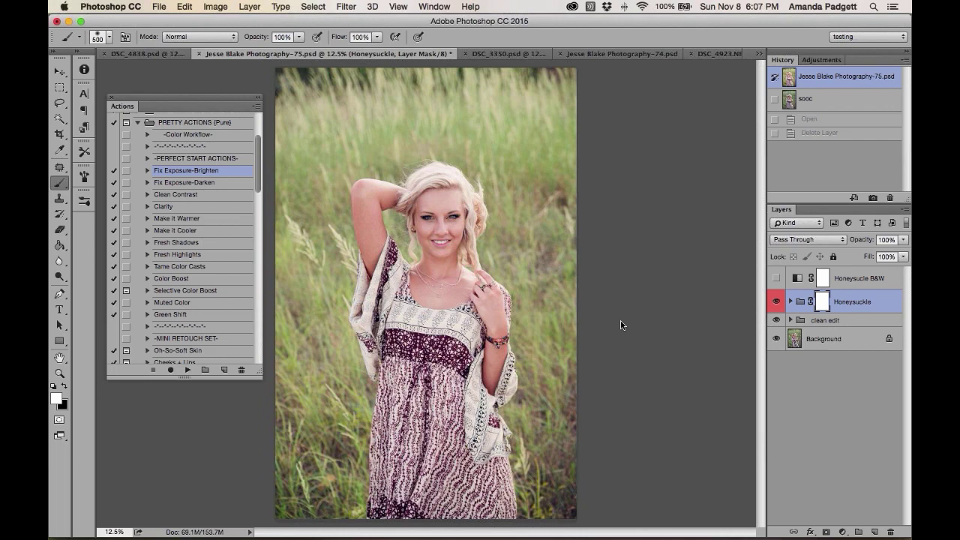
Bring the DSC_4838.psd photo to the front and open the Interface preferences
{"action": "left_click", "coordinate": [176, 54]}
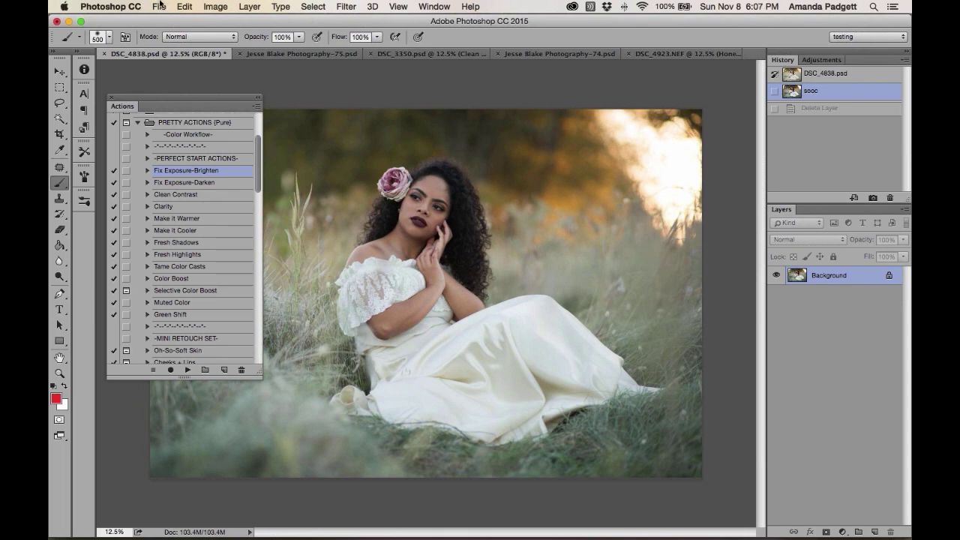
{"action": "left_click", "coordinate": [129, 5]}
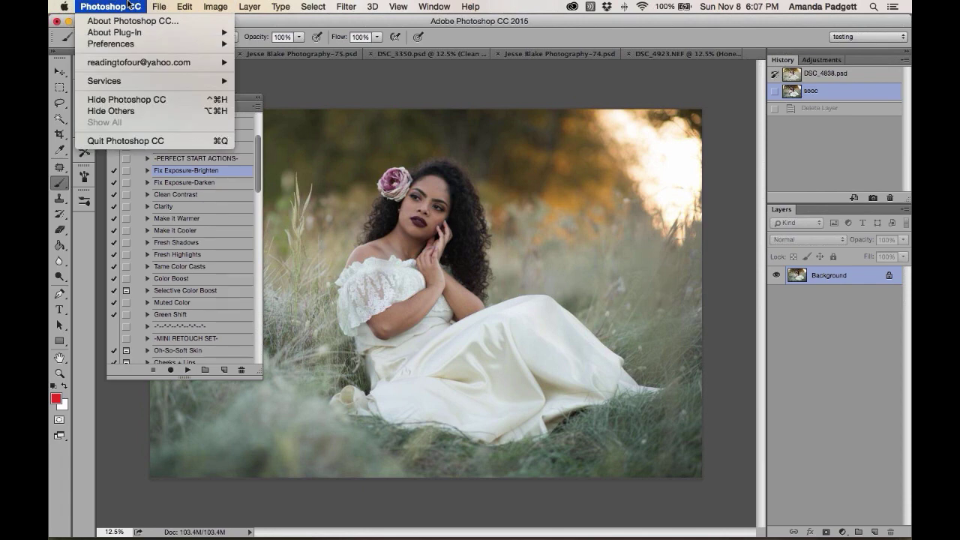
{"action": "mouse_move", "coordinate": [157, 6]}
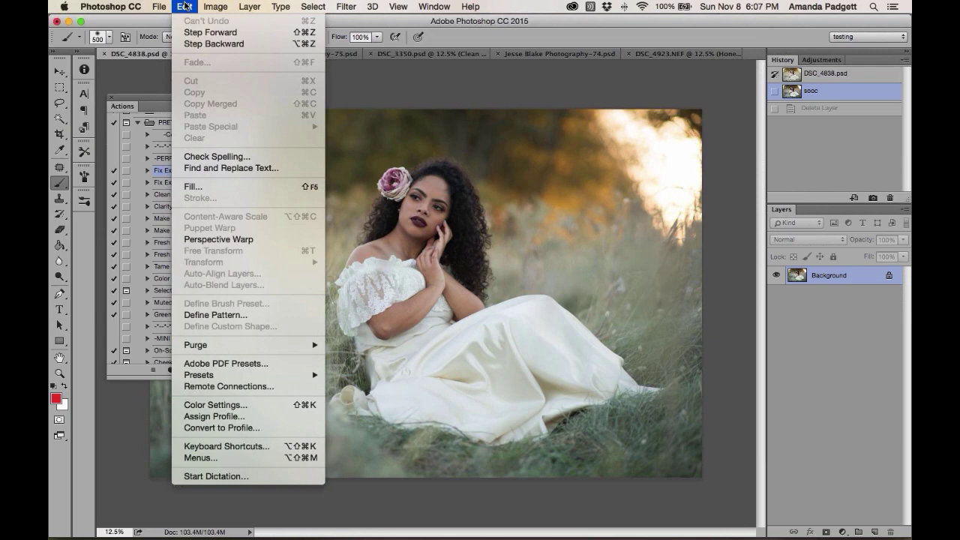
{"action": "mouse_move", "coordinate": [118, 6]}
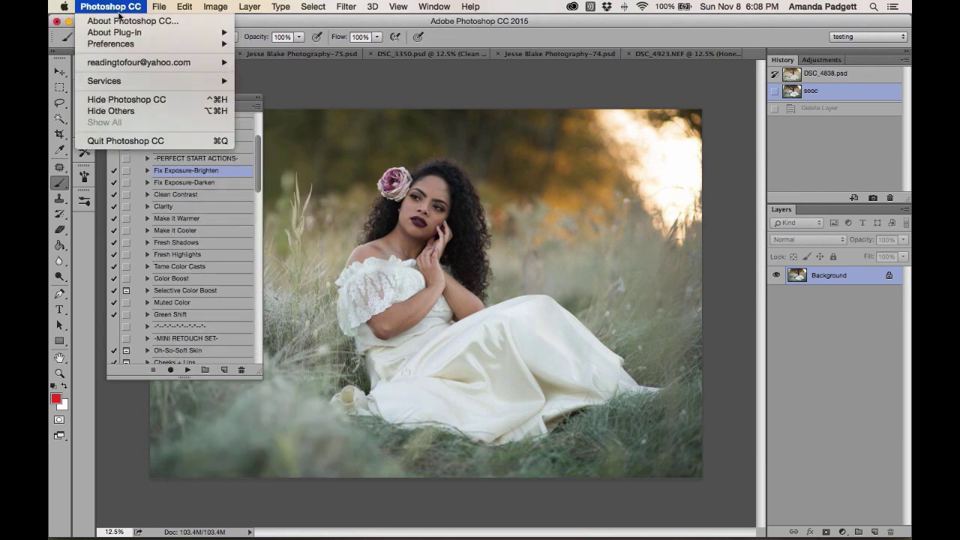
{"action": "mouse_move", "coordinate": [126, 44]}
{"action": "left_click", "coordinate": [266, 44]}
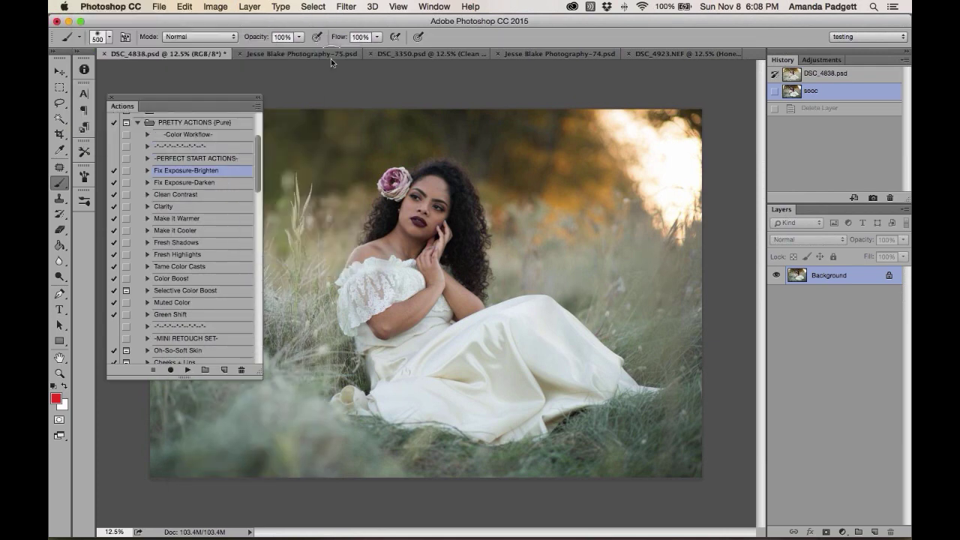
{"action": "left_click", "coordinate": [169, 136]}
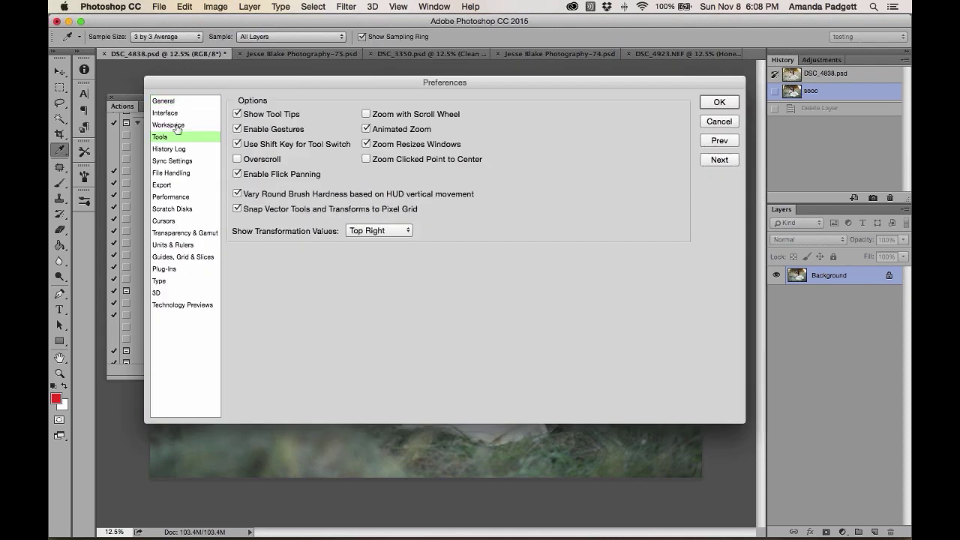
{"action": "left_click", "coordinate": [176, 126]}
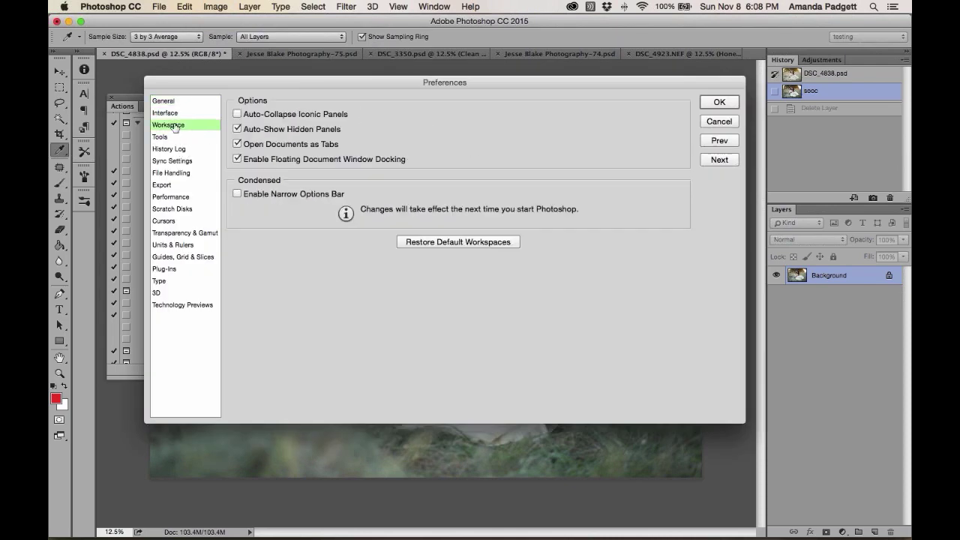
{"action": "left_click", "coordinate": [174, 113]}
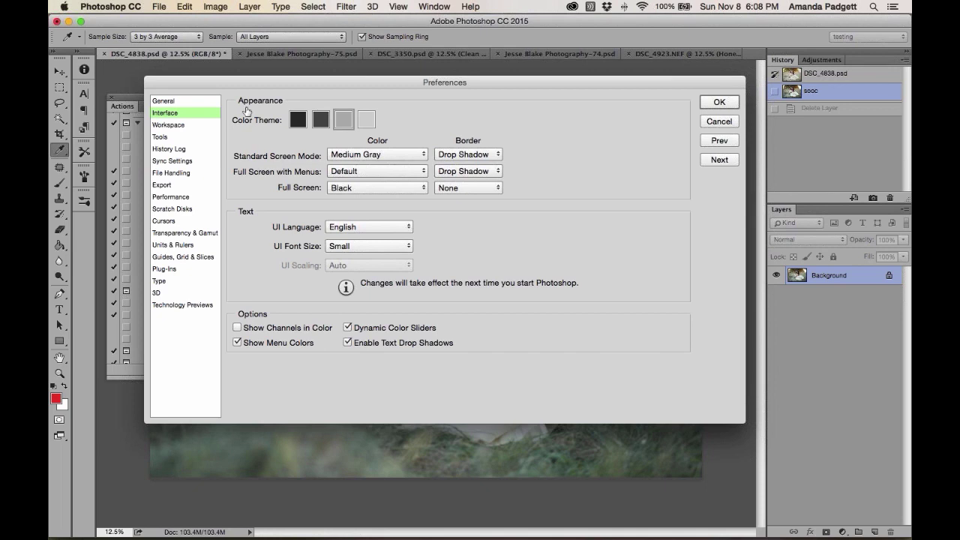
{"action": "left_click_drag", "start_coordinate": [222, 85], "coordinate": [215, 68]}
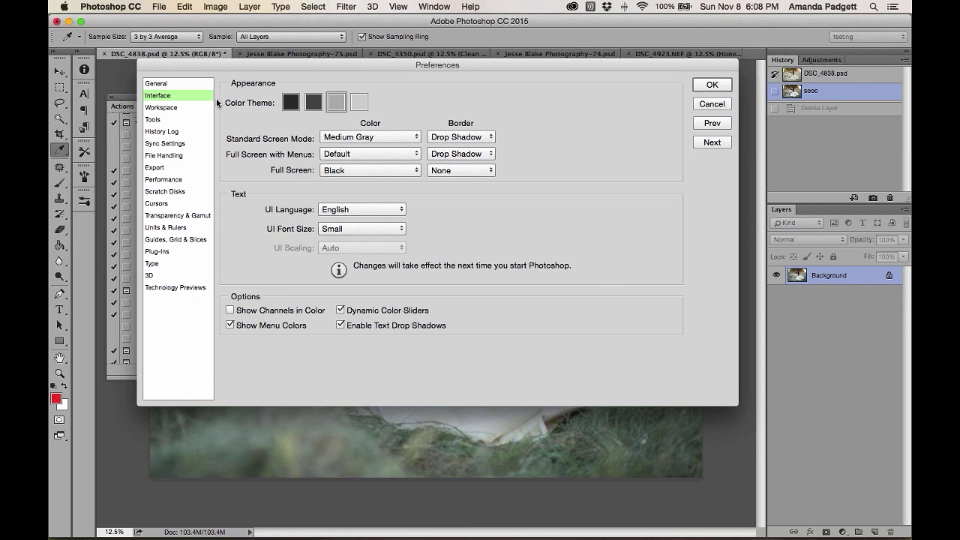
Try the second-darkest color theme, restore the lighter gray theme, and accept the preferences
{"action": "left_click", "coordinate": [317, 105]}
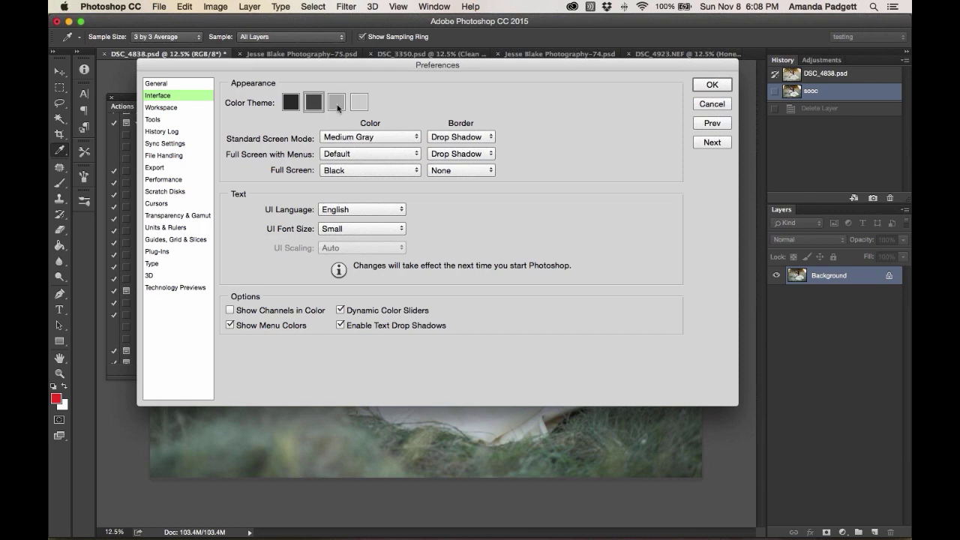
{"action": "left_click", "coordinate": [336, 103]}
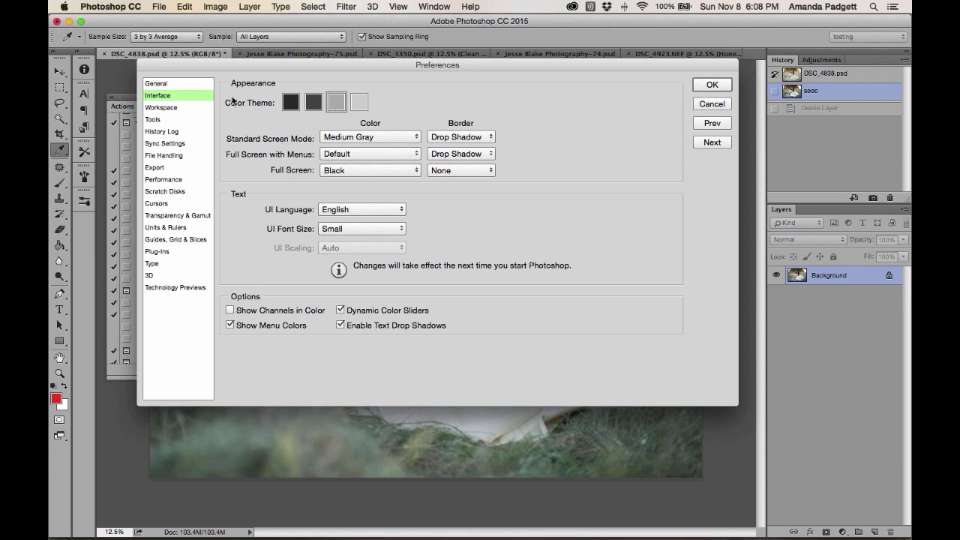
{"action": "left_click", "coordinate": [712, 84]}
{"action": "key", "text": "b"}
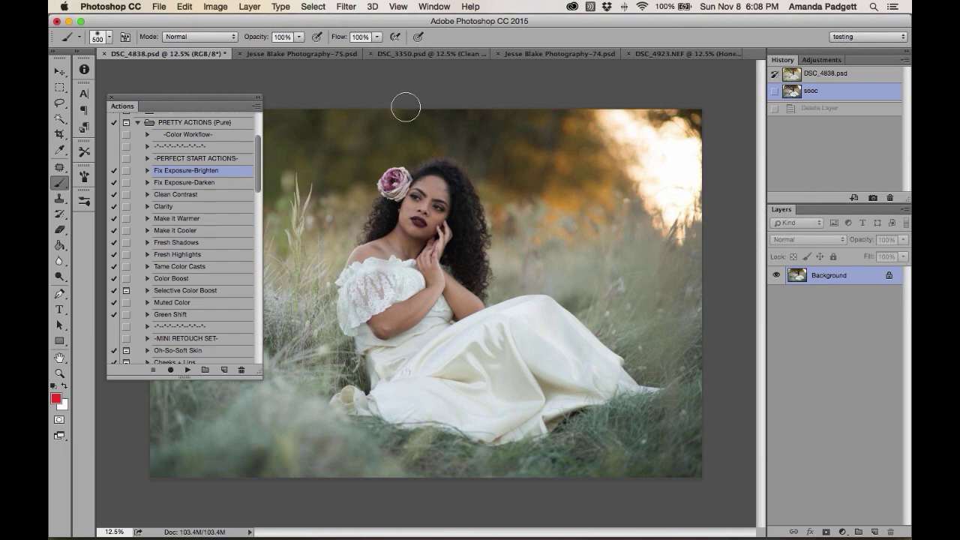
Detach the History panel from its group to float over the photo, and dock it back beside Adjustments
{"action": "left_click_drag", "start_coordinate": [124, 107], "coordinate": [136, 208]}
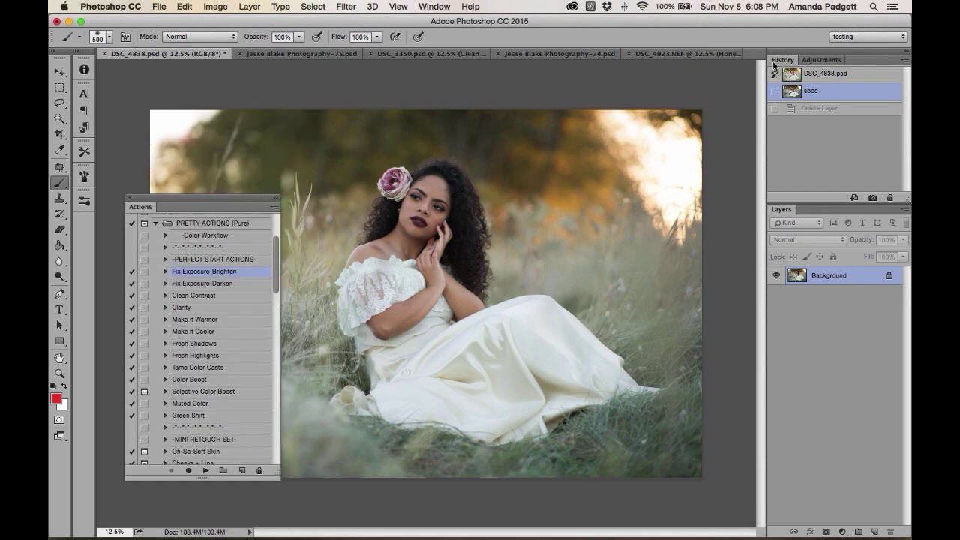
{"action": "left_click_drag", "start_coordinate": [782, 59], "coordinate": [575, 66]}
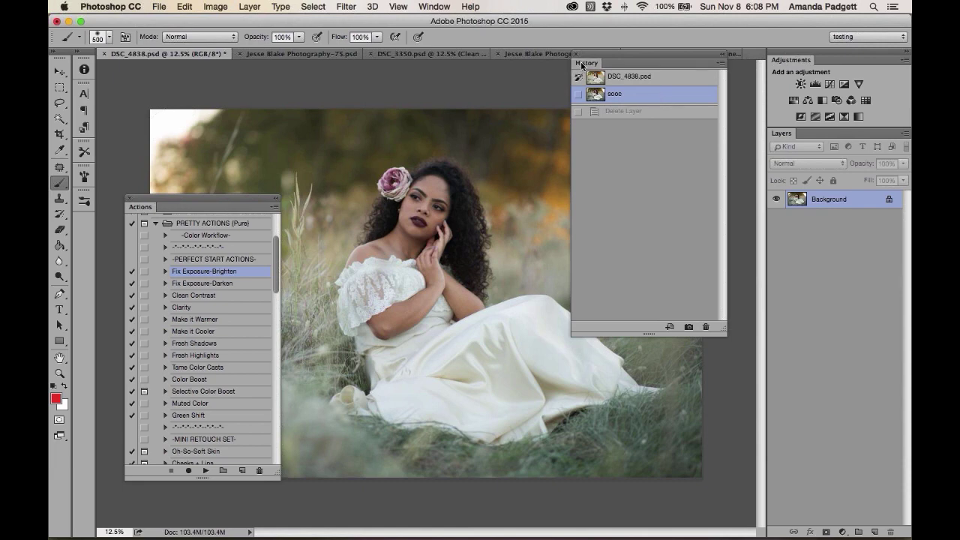
{"action": "left_click_drag", "start_coordinate": [582, 64], "coordinate": [774, 61]}
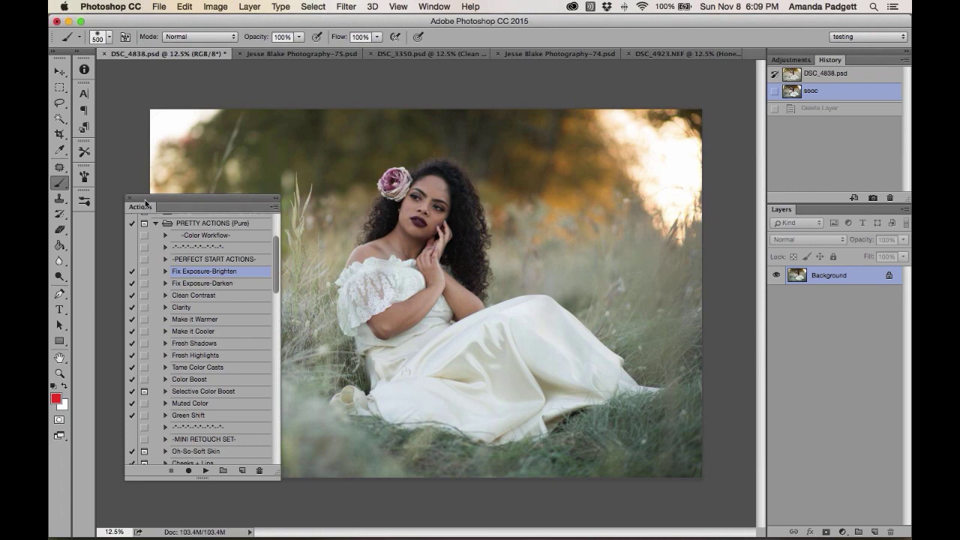
Dock the floating Actions panel into the group with Adjustments and History
{"action": "mouse_move", "coordinate": [145, 200]}
{"action": "left_mouse_down"}
{"action": "mouse_move", "coordinate": [89, 241]}
{"action": "mouse_move", "coordinate": [116, 246]}
{"action": "left_mouse_up"}
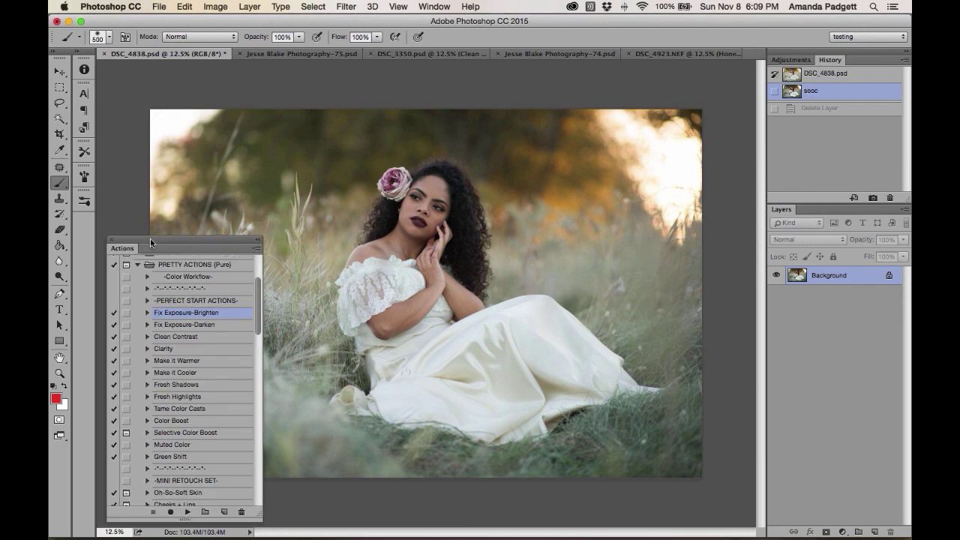
{"action": "left_click_drag", "start_coordinate": [177, 237], "coordinate": [309, 220]}
{"action": "left_click_drag", "start_coordinate": [579, 165], "coordinate": [788, 60]}
{"action": "scroll", "coordinate": [830, 106], "scroll_direction": "up", "scroll_amount": 1}
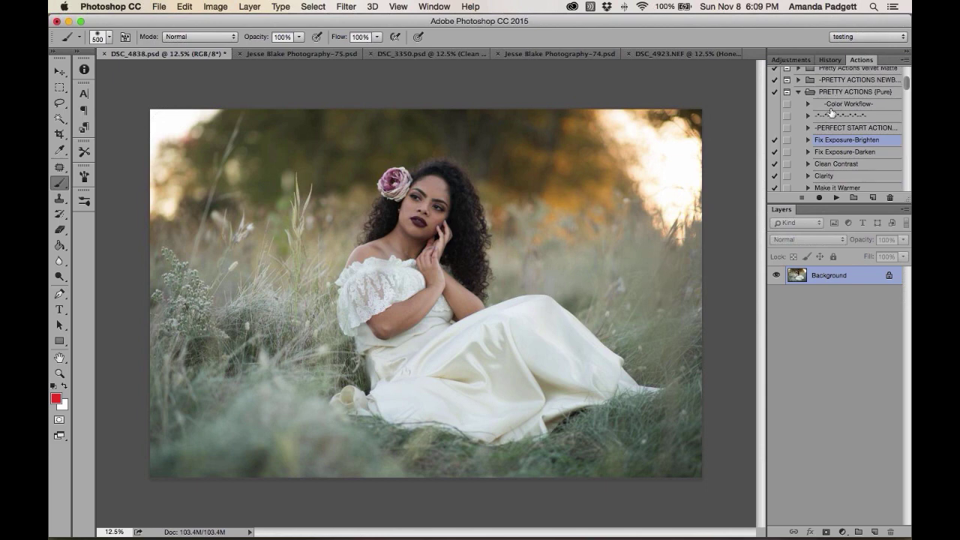
{"action": "scroll", "coordinate": [832, 105], "scroll_direction": "up", "scroll_amount": 2}
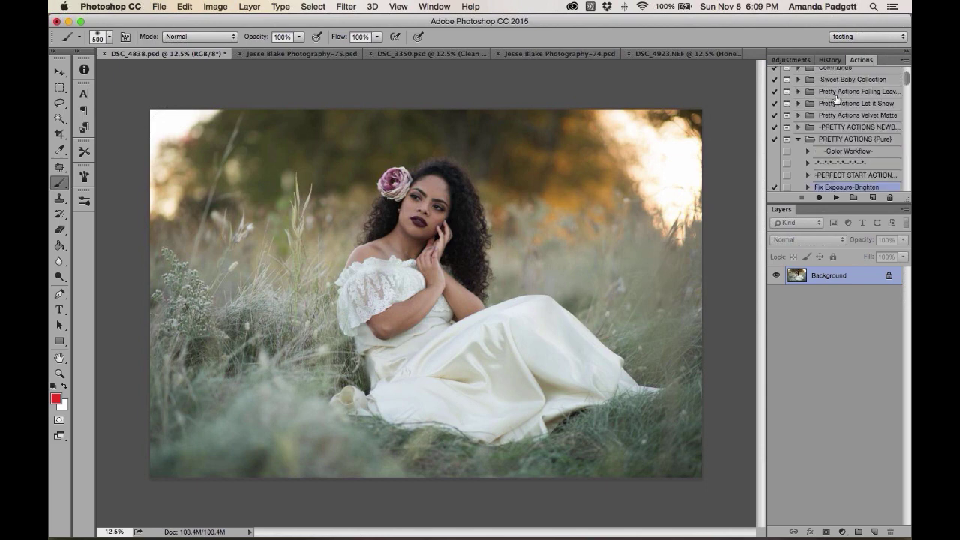
Show the History panel briefly, return to Actions, and enlarge the Actions panel's height above Layers
{"action": "left_click", "coordinate": [830, 59]}
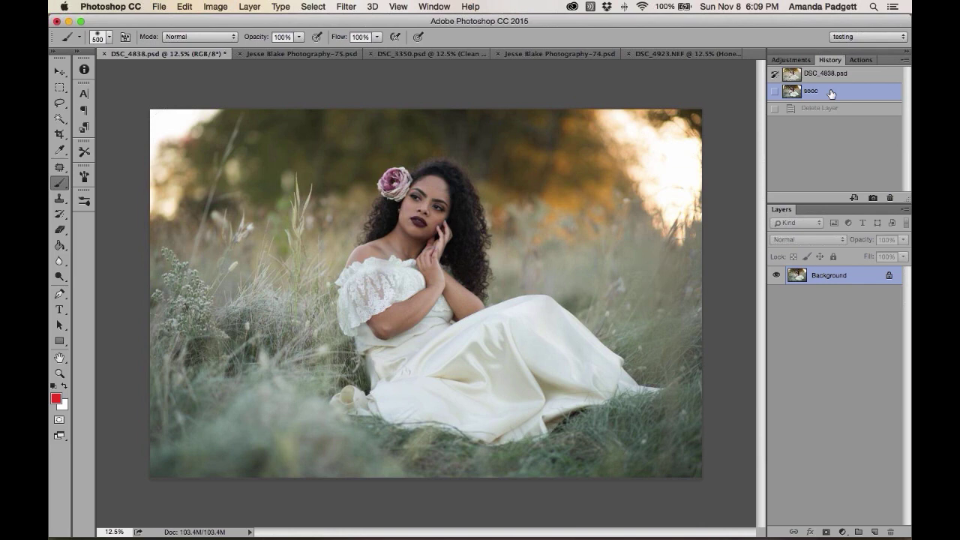
{"action": "left_click", "coordinate": [855, 60]}
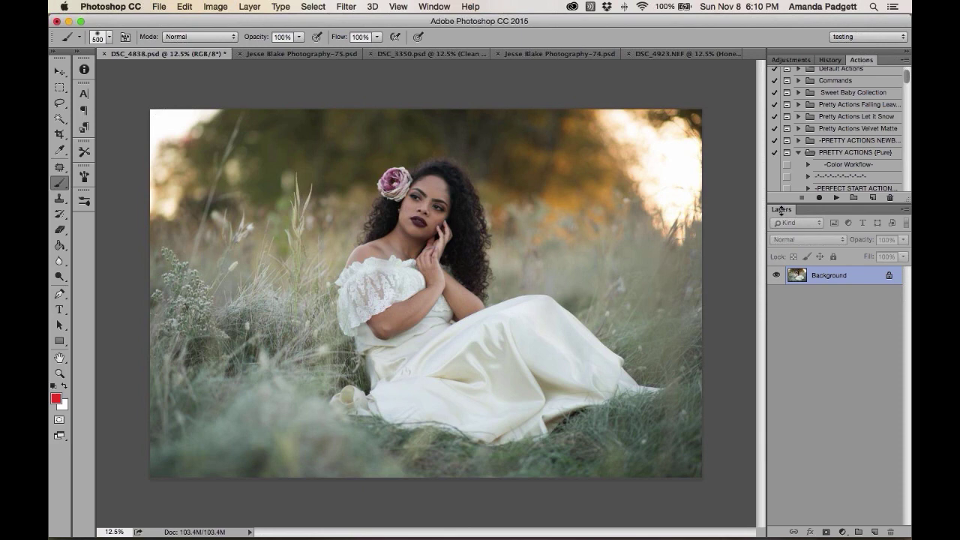
{"action": "left_click_drag", "start_coordinate": [782, 210], "coordinate": [781, 277]}
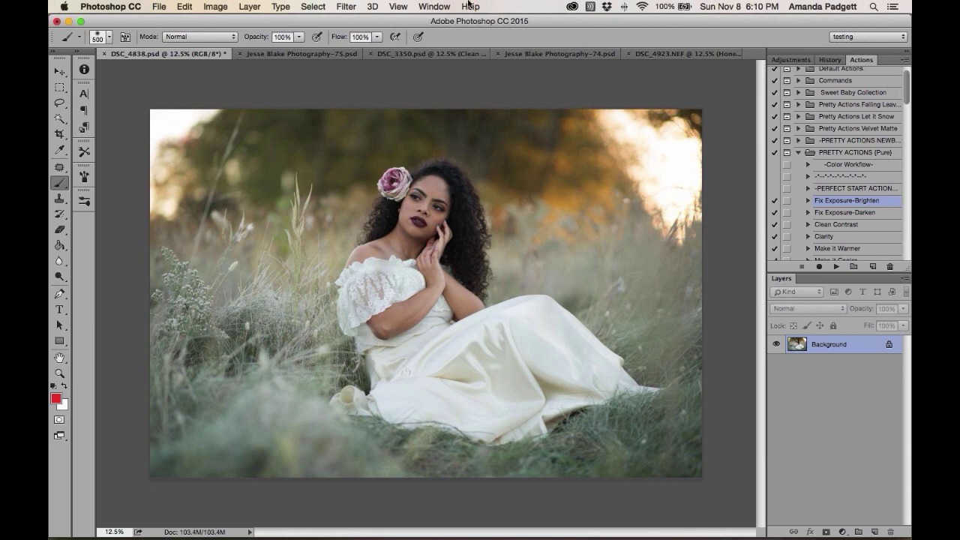
Hide the Actions panel from the workspace and show it again
{"action": "left_click", "coordinate": [433, 6]}
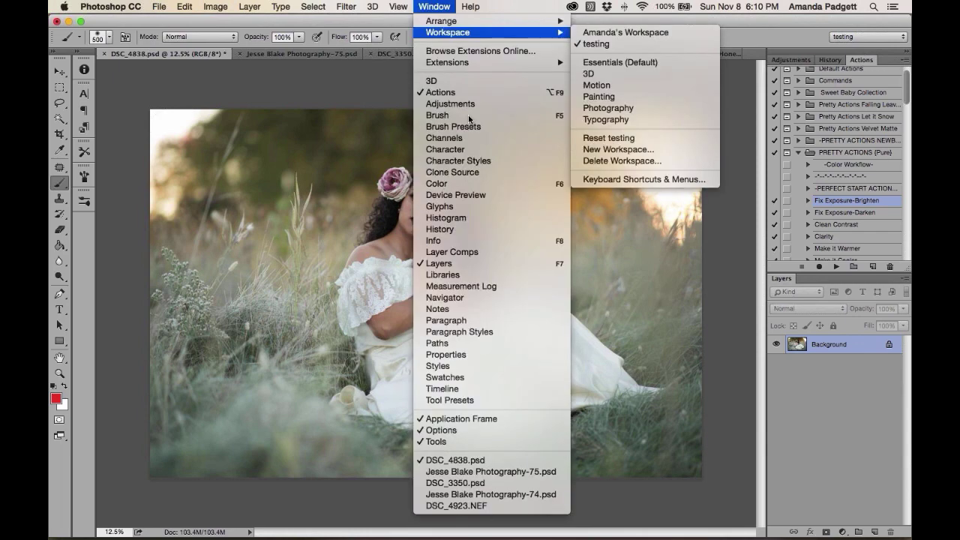
{"action": "left_click", "coordinate": [465, 92]}
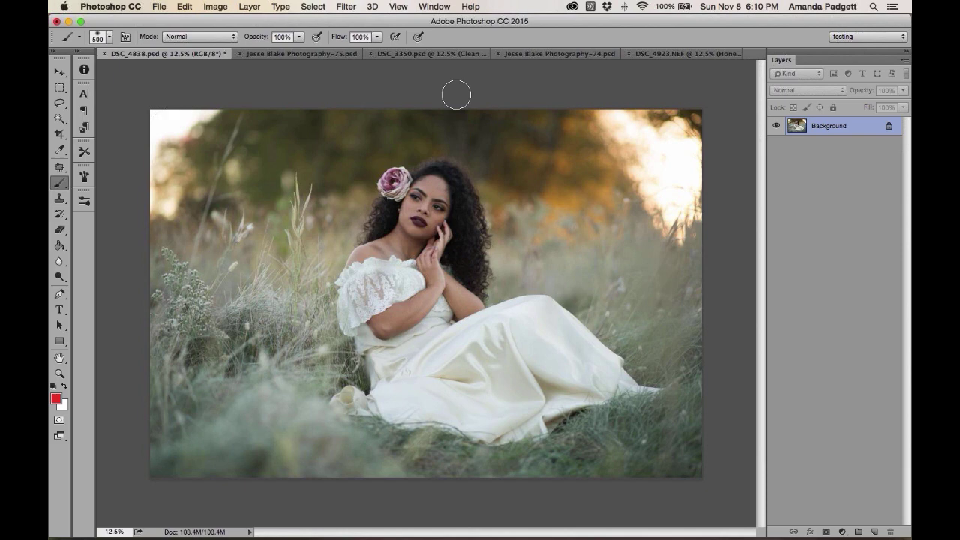
{"action": "left_click", "coordinate": [437, 9]}
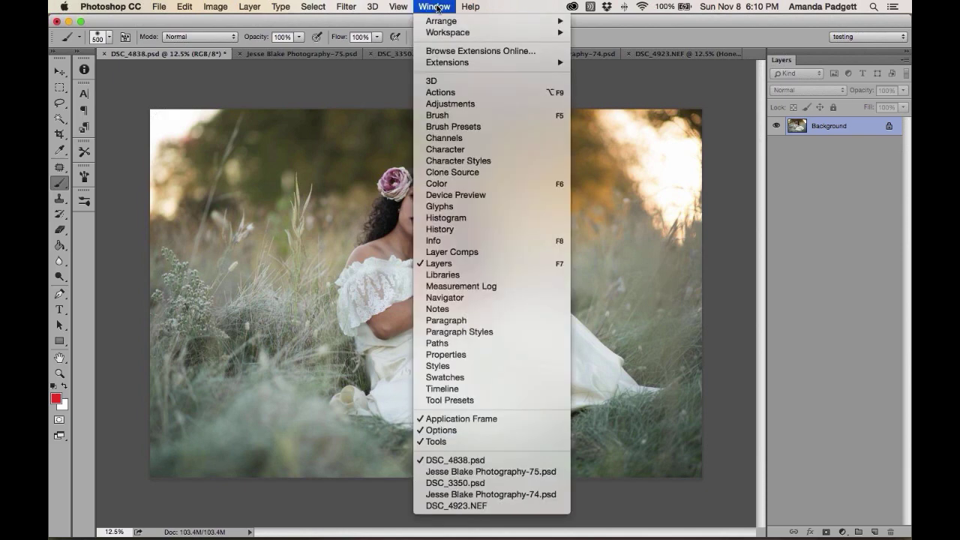
{"action": "left_click", "coordinate": [453, 93]}
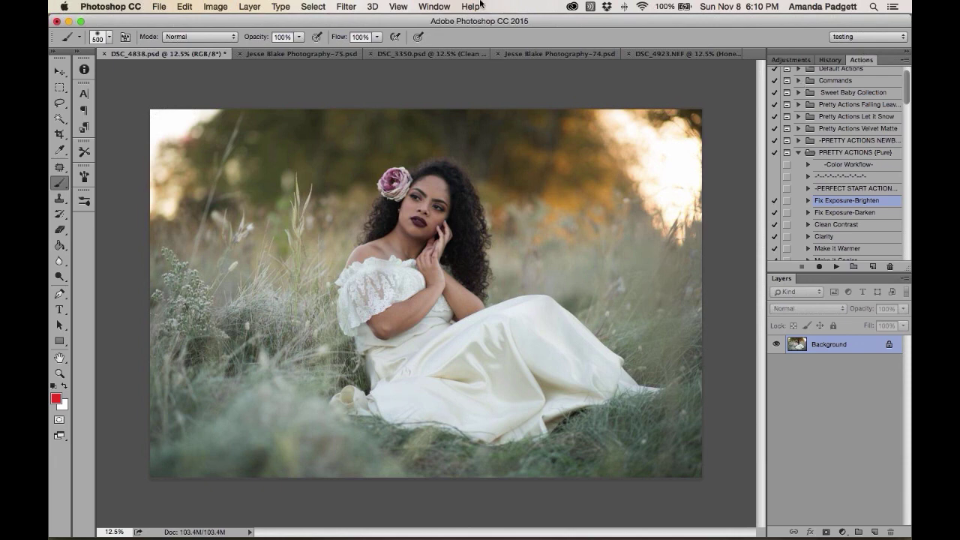
{"action": "left_click", "coordinate": [435, 6]}
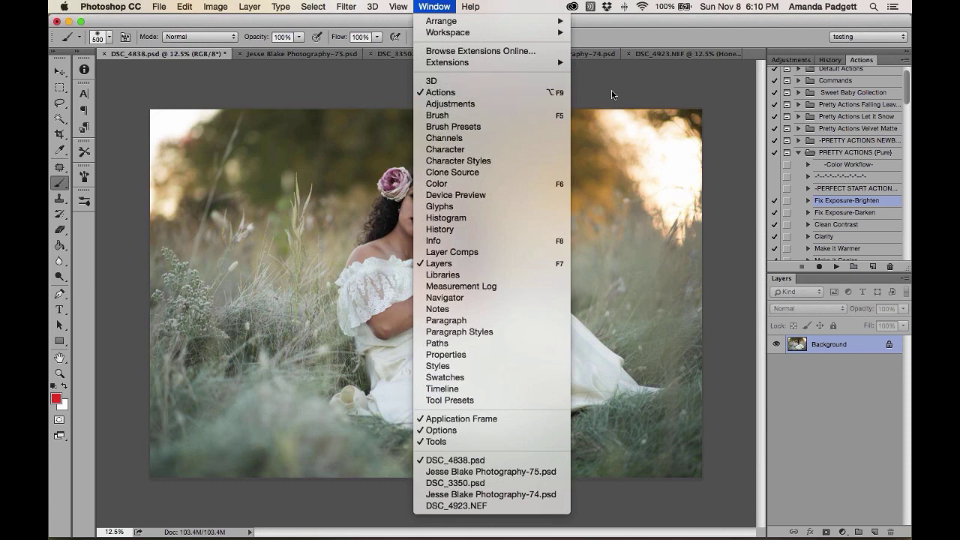
{"action": "left_click", "coordinate": [611, 94]}
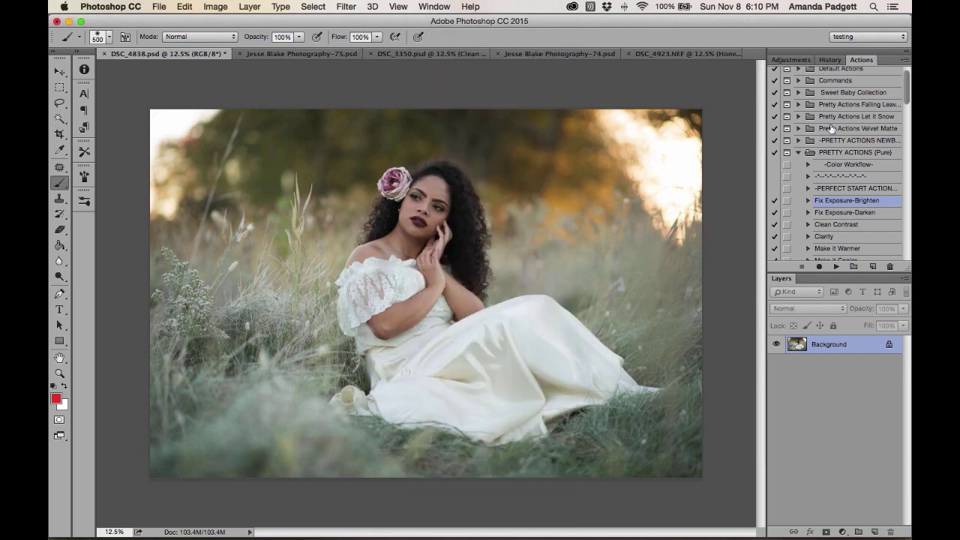
Browse the loaded action sets, open the file browser for loading actions, and close it without loading a file
{"action": "scroll", "coordinate": [840, 124], "scroll_direction": "down", "scroll_amount": 3}
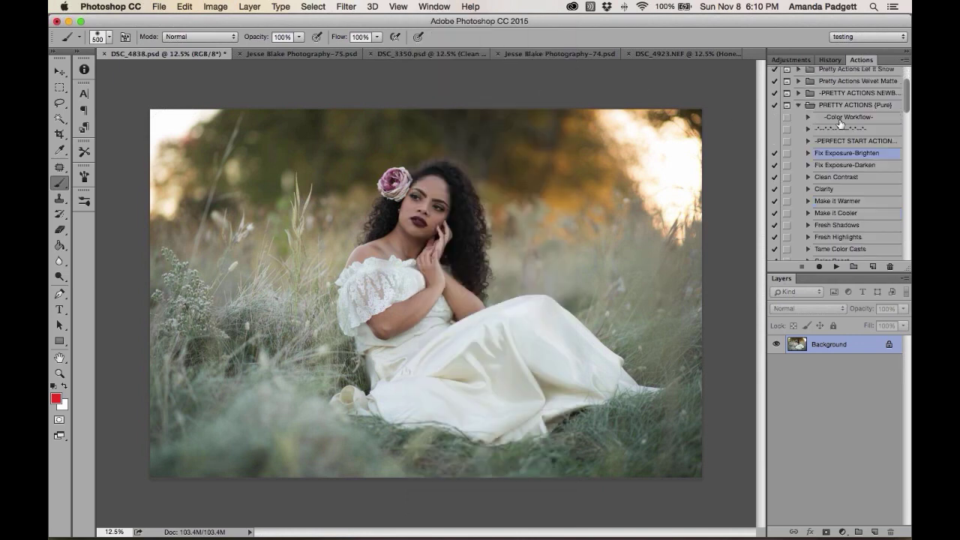
{"action": "scroll", "coordinate": [839, 124], "scroll_direction": "down", "scroll_amount": 1}
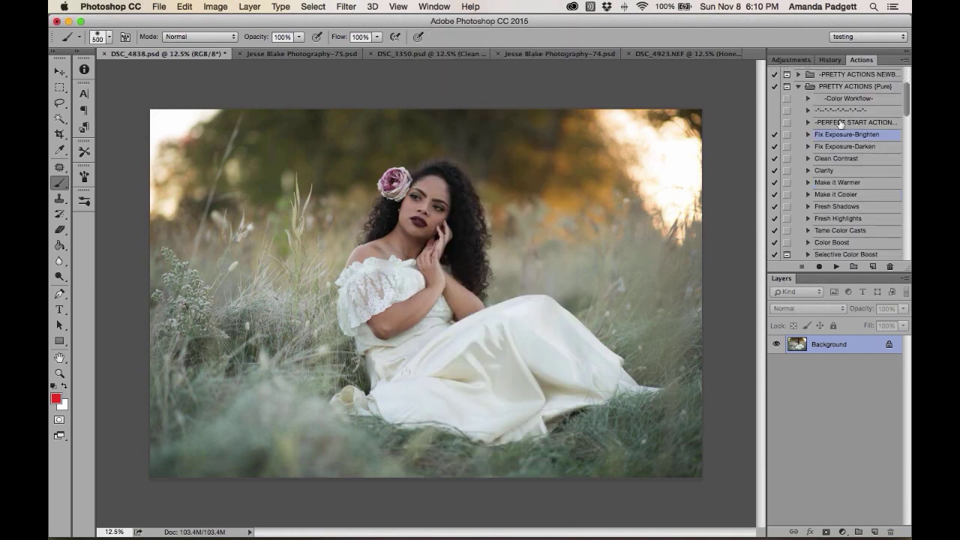
{"action": "scroll", "coordinate": [839, 124], "scroll_direction": "up", "scroll_amount": 1}
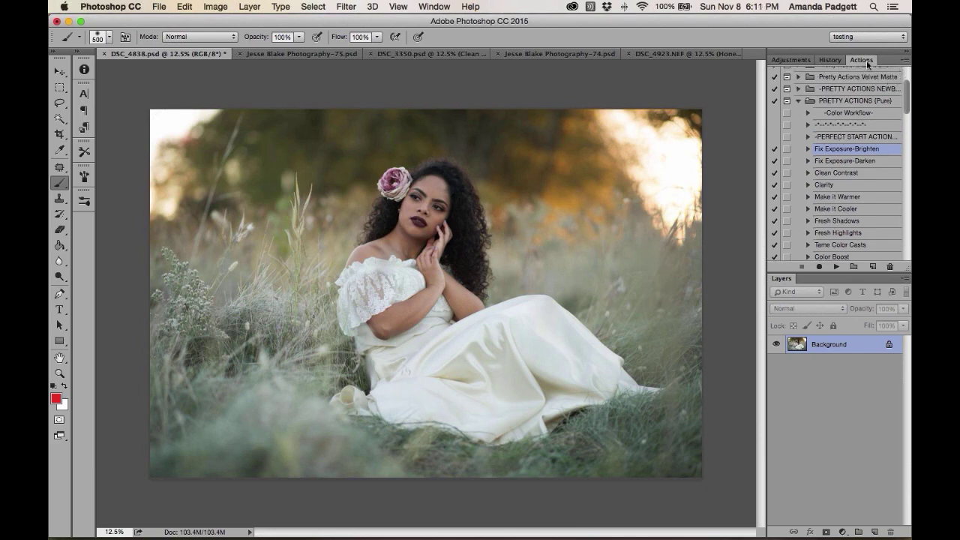
{"action": "left_click", "coordinate": [905, 62]}
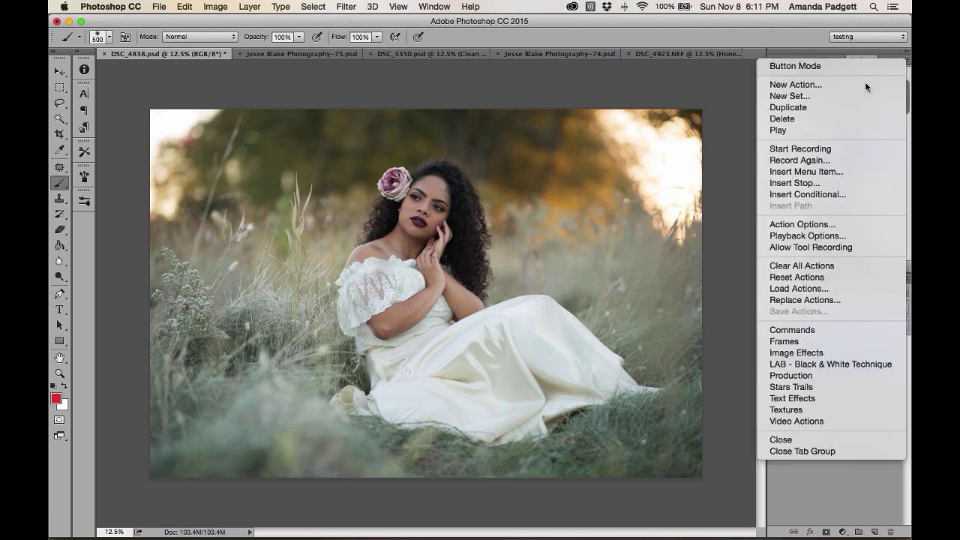
{"action": "left_click", "coordinate": [845, 290]}
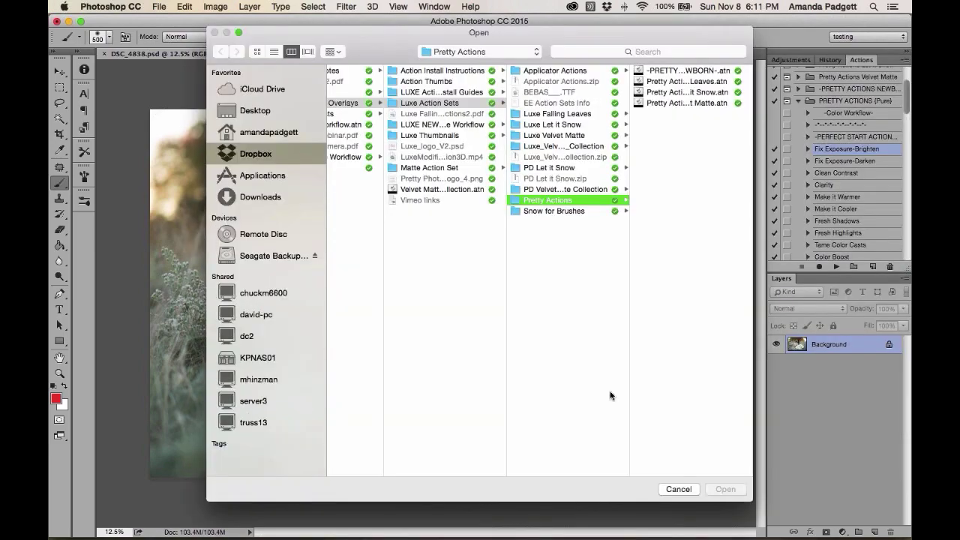
{"action": "left_click", "coordinate": [675, 489]}
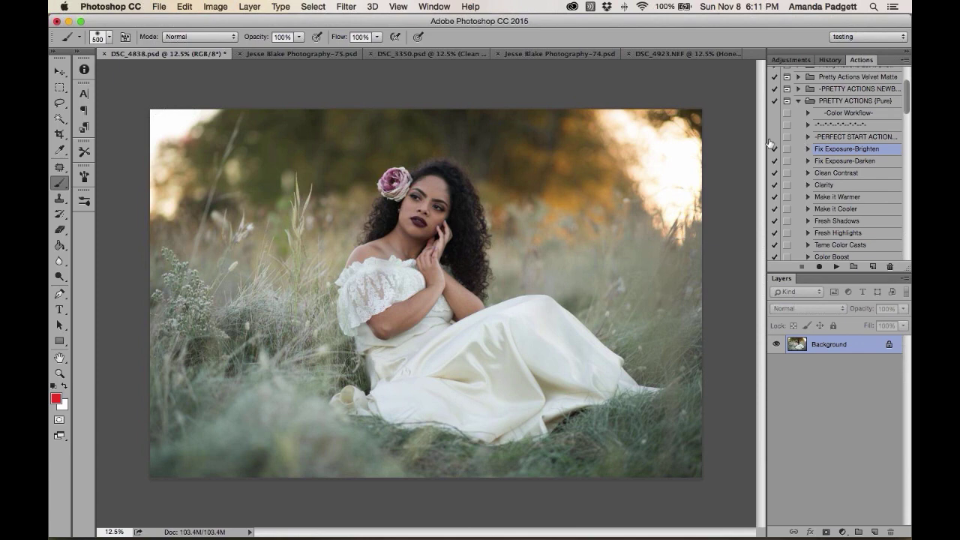
Widen the panel column holding Actions and Layers, and collapse the PRETTY ACTIONS {Pure} set
{"action": "left_click_drag", "start_coordinate": [734, 138], "coordinate": [724, 137]}
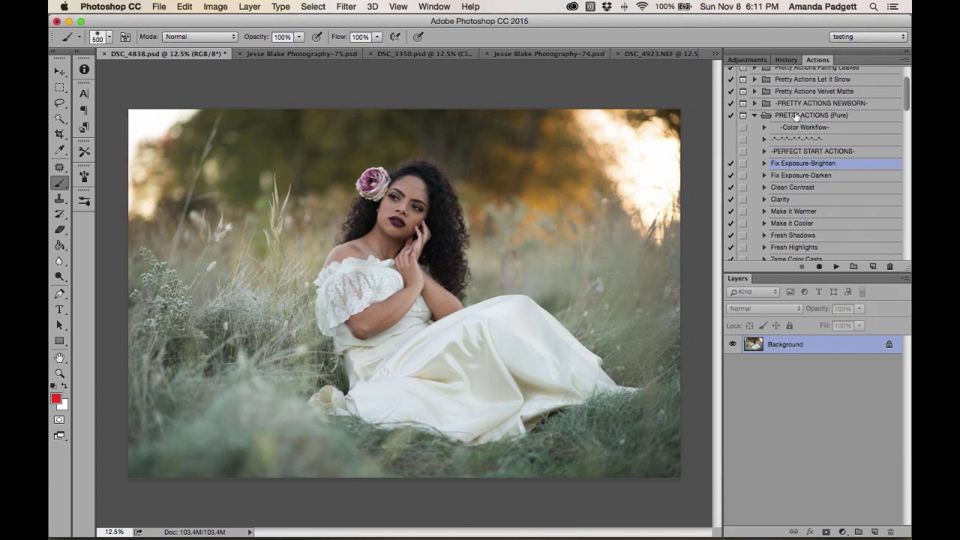
{"action": "scroll", "coordinate": [795, 117], "scroll_direction": "down", "scroll_amount": 1}
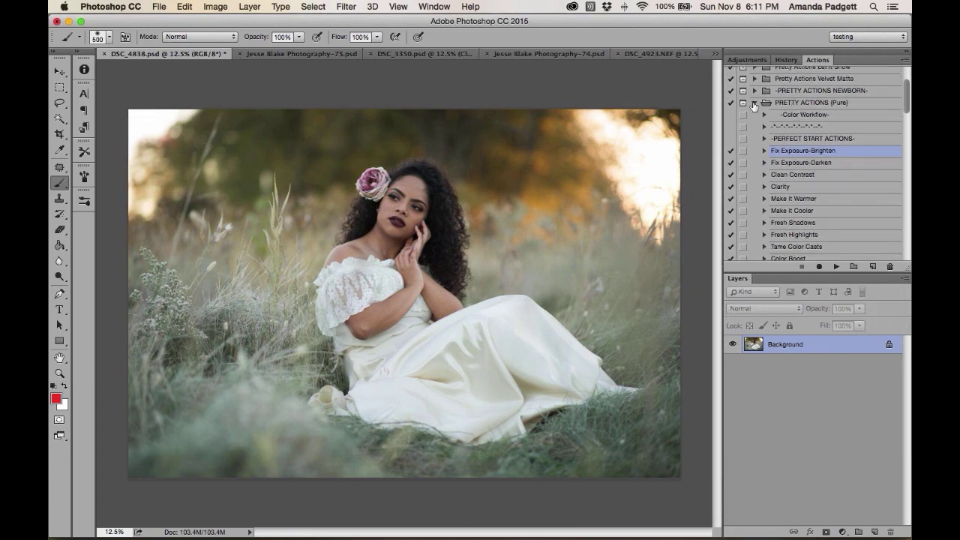
{"action": "left_click", "coordinate": [754, 103]}
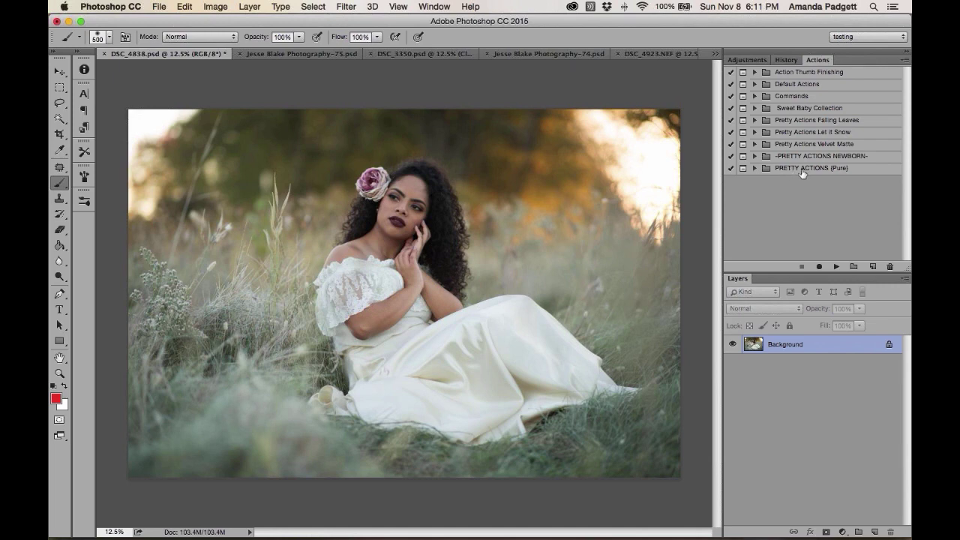
Expand the PRETTY ACTIONS {Pure} set and play its Fix Exposure-Brighten action on the photo
{"action": "left_click", "coordinate": [754, 168]}
{"action": "scroll", "coordinate": [813, 150], "scroll_direction": "down", "scroll_amount": 5}
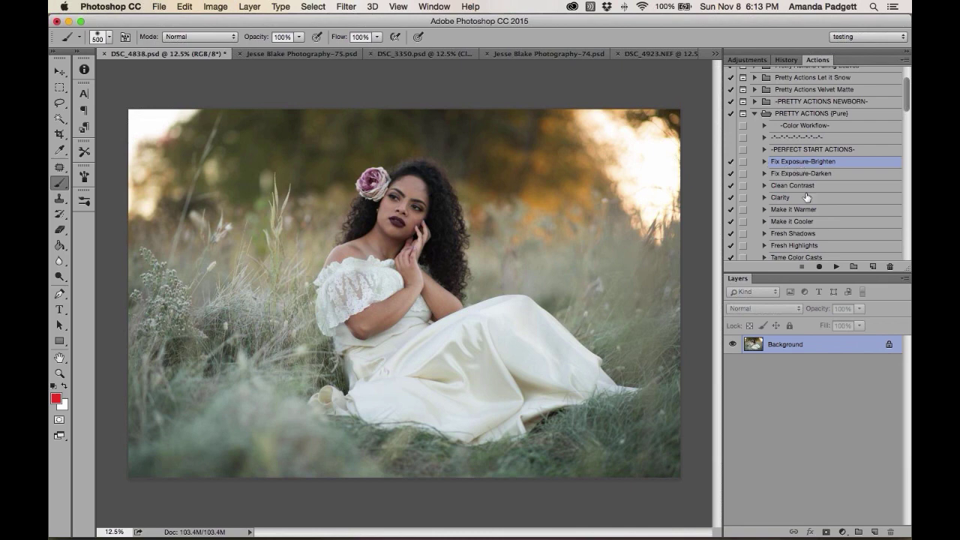
{"action": "left_click", "coordinate": [836, 268]}
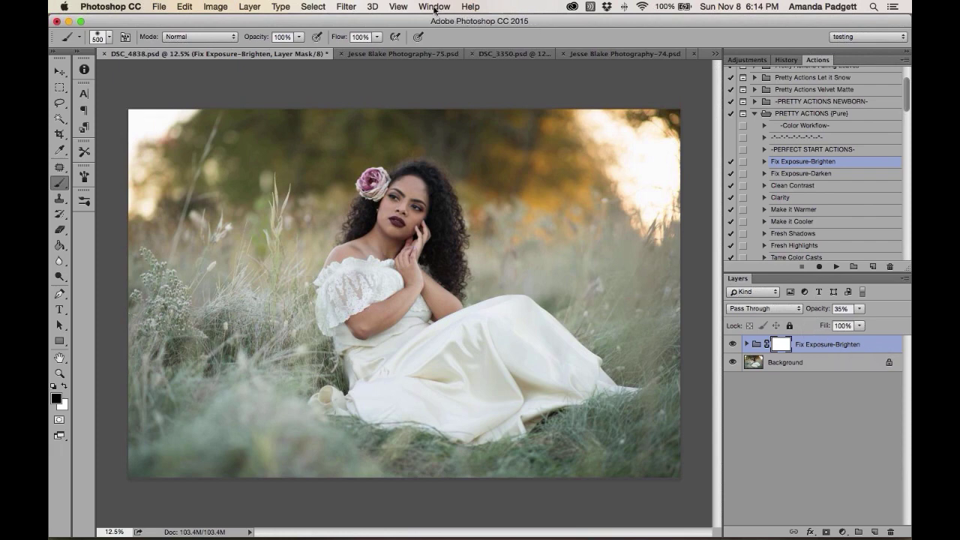
{"action": "left_click", "coordinate": [434, 7]}
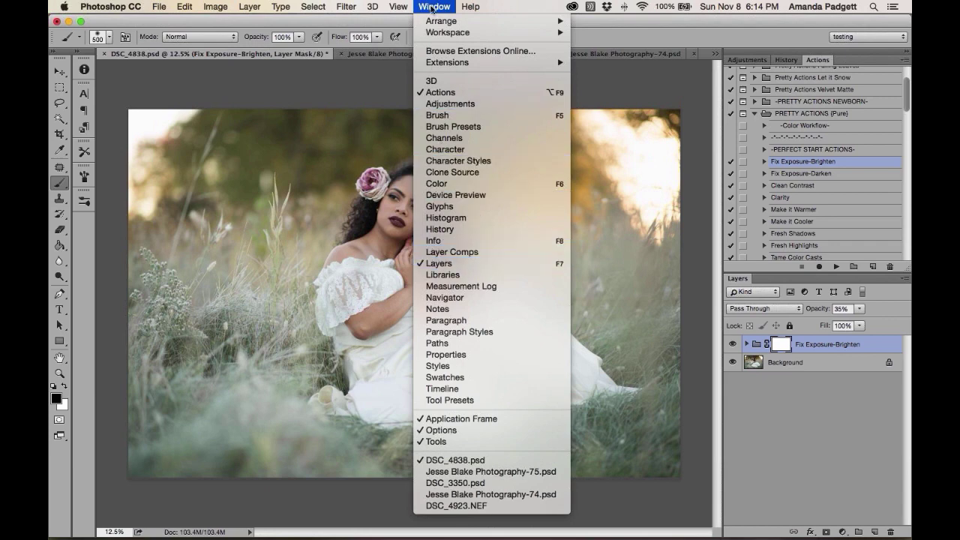
{"action": "left_click", "coordinate": [394, 95]}
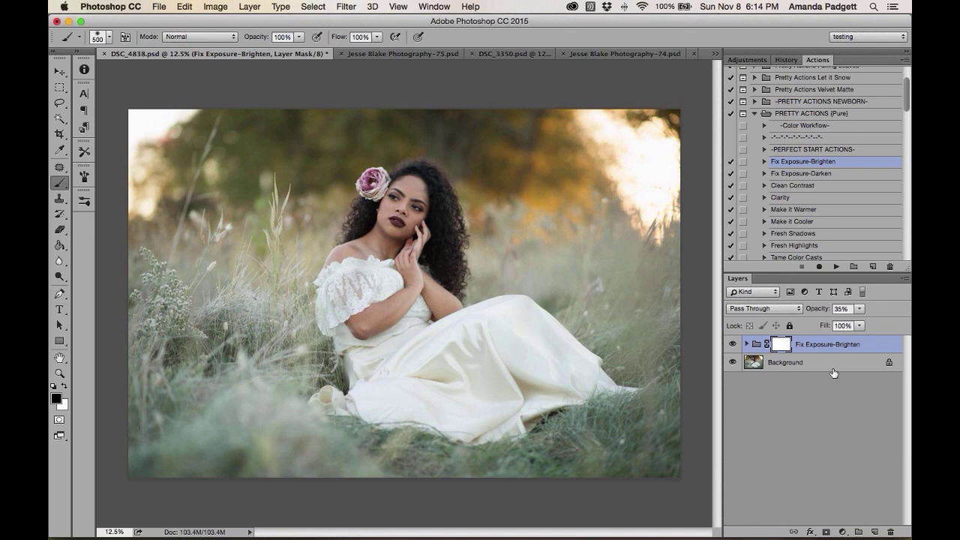
Expand the Fix Exposure-Brighten group, select the Keep Contrast layer, and switch its visibility off and on to compare
{"action": "left_click", "coordinate": [747, 344]}
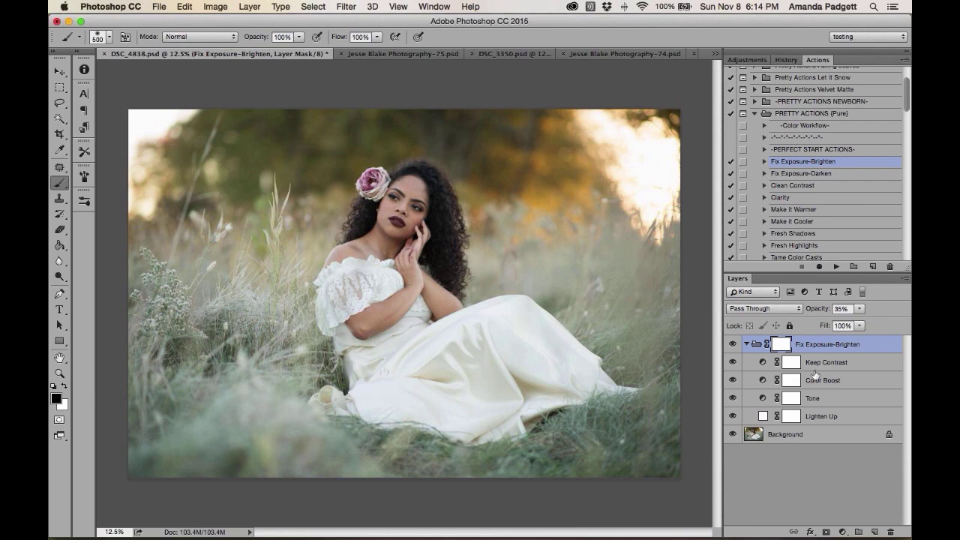
{"action": "left_click", "coordinate": [818, 364]}
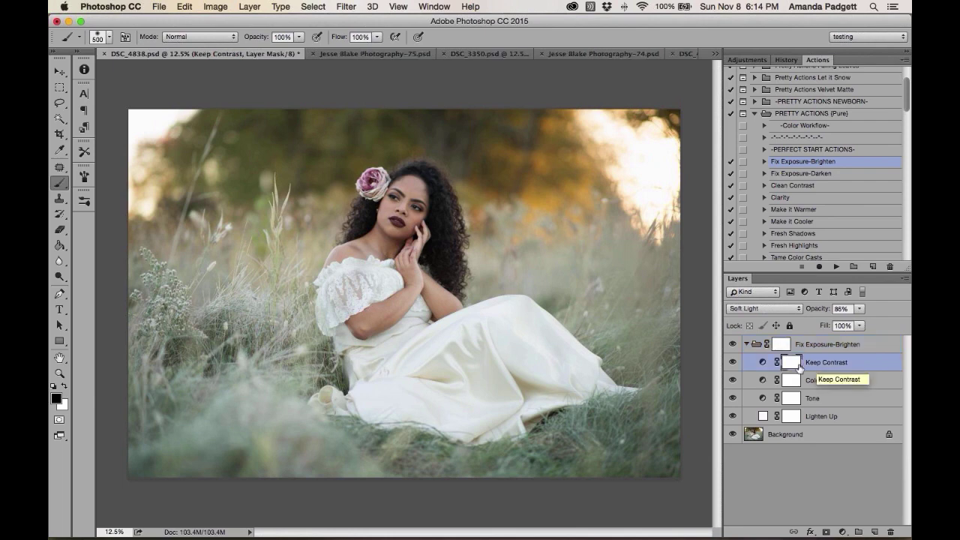
{"action": "left_click", "coordinate": [733, 362]}
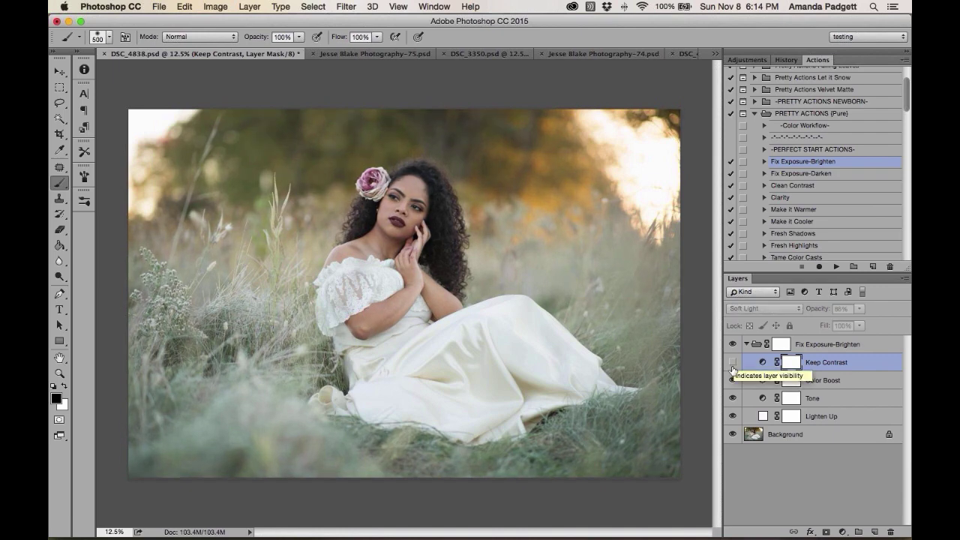
{"action": "left_click", "coordinate": [733, 364]}
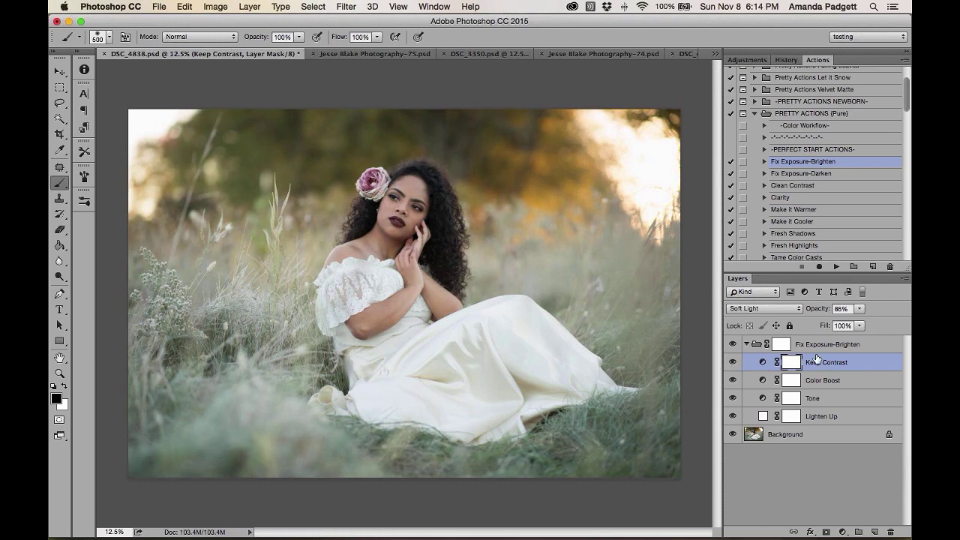
Adjust the Keep Contrast layer's opacity, trying 81%, 100% and 46% before raising it again
{"action": "left_click_drag", "start_coordinate": [823, 309], "coordinate": [820, 311]}
{"action": "key", "text": "Return"}
{"action": "left_click", "coordinate": [861, 309]}
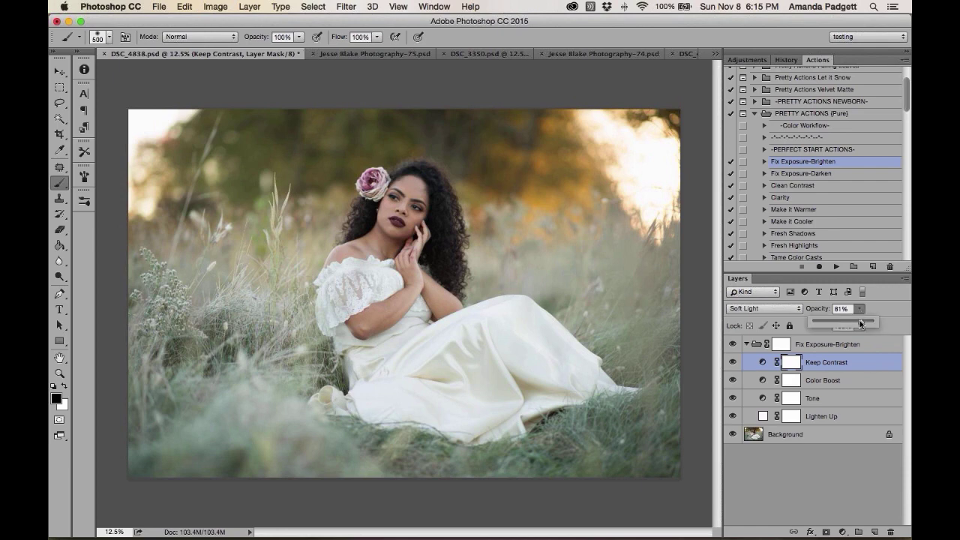
{"action": "left_click_drag", "start_coordinate": [860, 320], "coordinate": [874, 320]}
{"action": "left_click", "coordinate": [821, 310]}
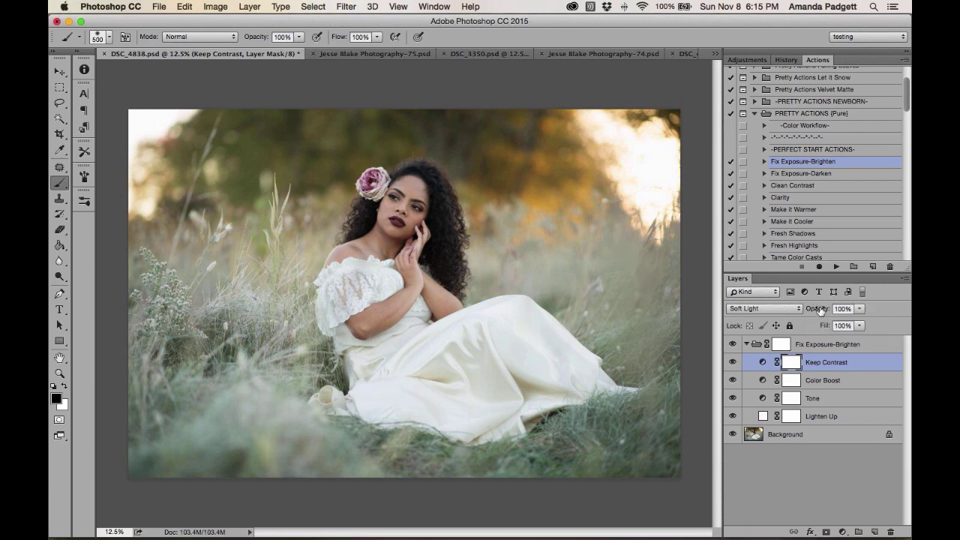
{"action": "left_click", "coordinate": [821, 310]}
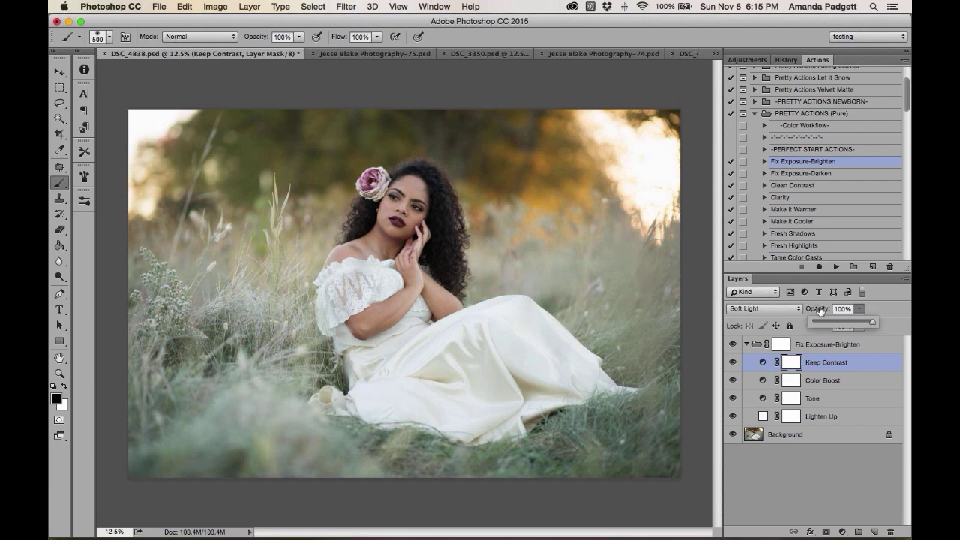
{"action": "left_click_drag", "start_coordinate": [821, 310], "coordinate": [803, 326]}
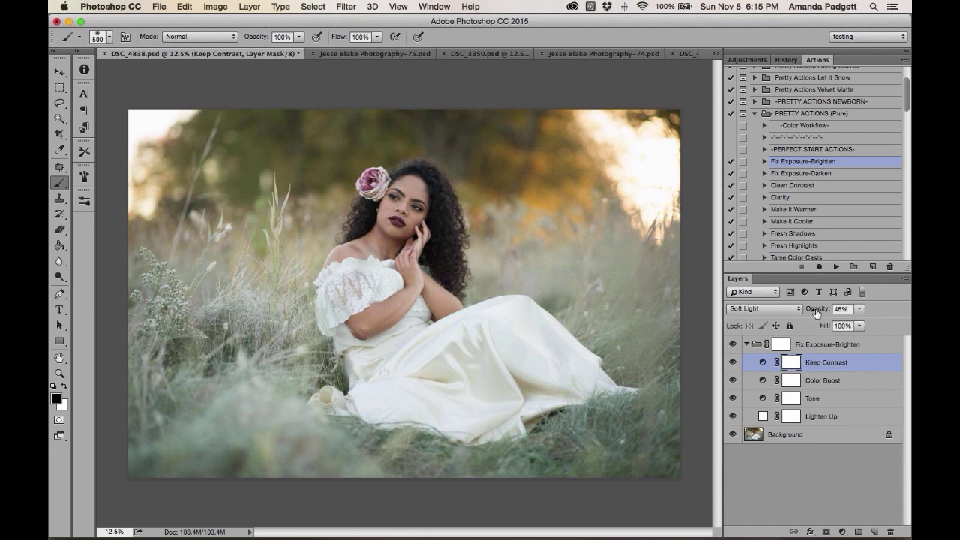
{"action": "left_click_drag", "start_coordinate": [816, 313], "coordinate": [812, 313]}
{"action": "left_click_drag", "start_coordinate": [813, 313], "coordinate": [828, 310]}
Compare the photo with the Color Boost layer hidden and shown, and slightly raise that layer's opacity
{"action": "left_click", "coordinate": [818, 381]}
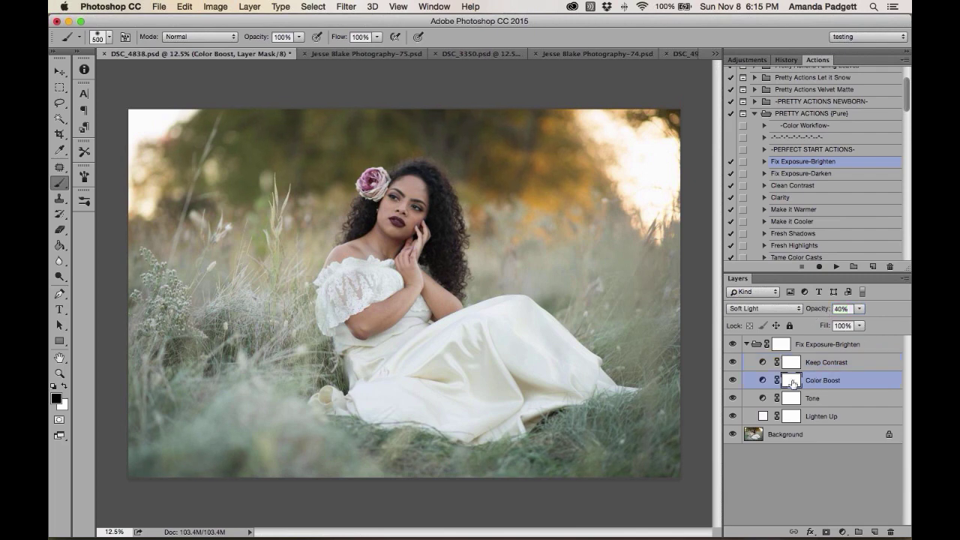
{"action": "left_click", "coordinate": [732, 381]}
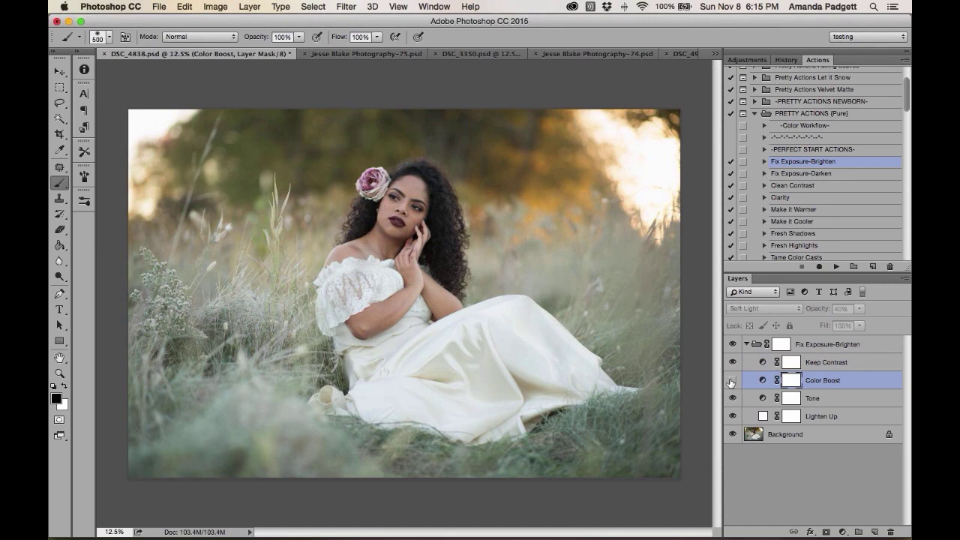
{"action": "left_click", "coordinate": [732, 381]}
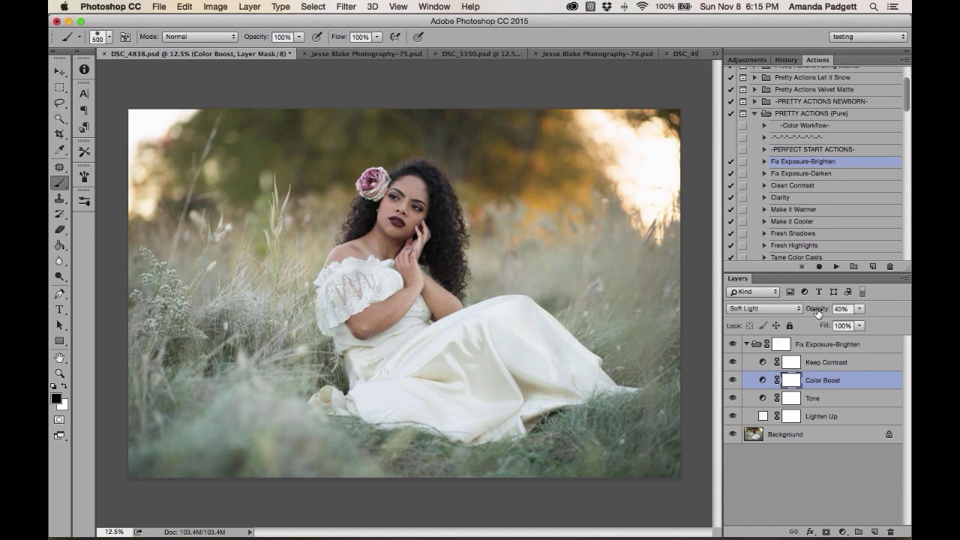
{"action": "left_click_drag", "start_coordinate": [818, 313], "coordinate": [821, 311]}
Select the Tone layer and switch its visibility off and on to compare its effect
{"action": "left_click", "coordinate": [815, 398]}
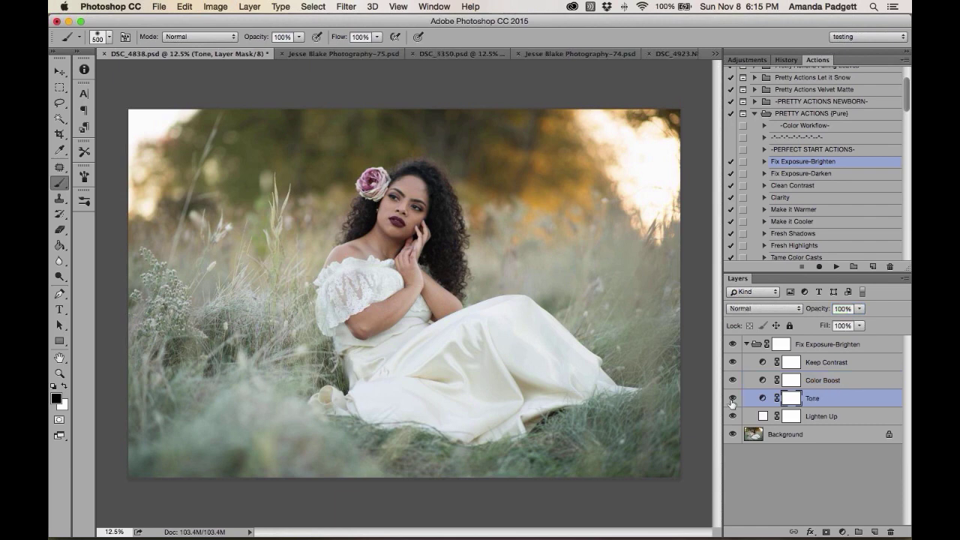
{"action": "left_click", "coordinate": [732, 399]}
{"action": "left_click", "coordinate": [732, 399]}
Compare the photo with the Lighten Up layer hidden and shown, and set that layer's opacity to 88%
{"action": "left_click", "coordinate": [837, 425]}
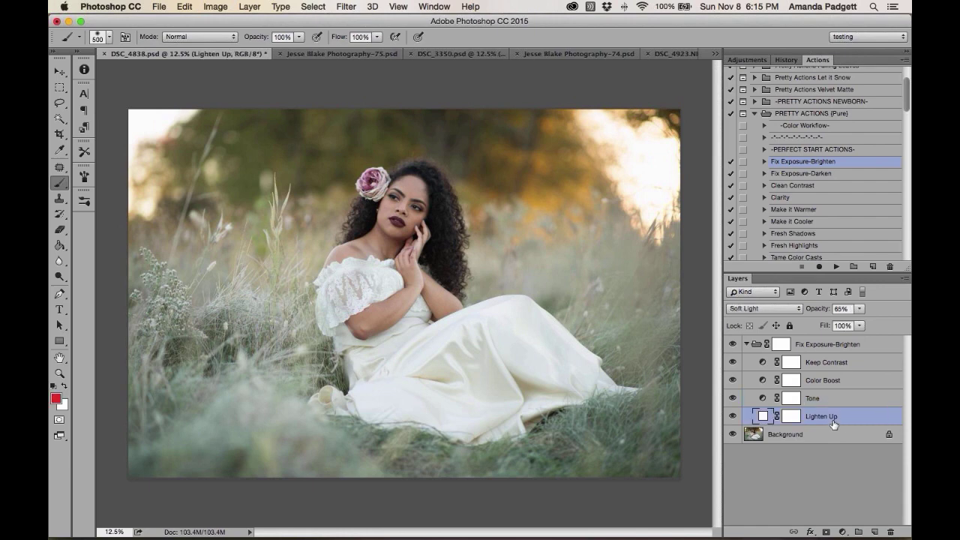
{"action": "left_click", "coordinate": [731, 418]}
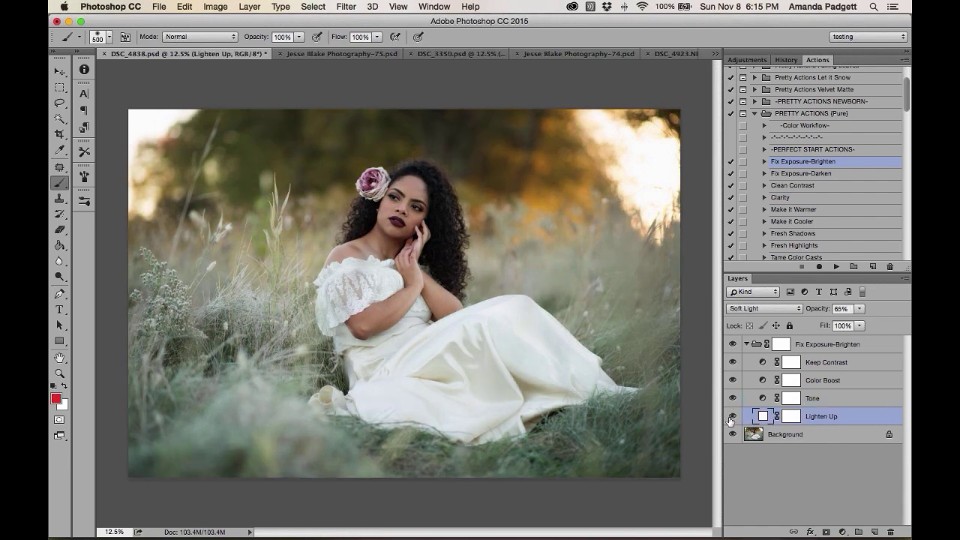
{"action": "left_click", "coordinate": [731, 418]}
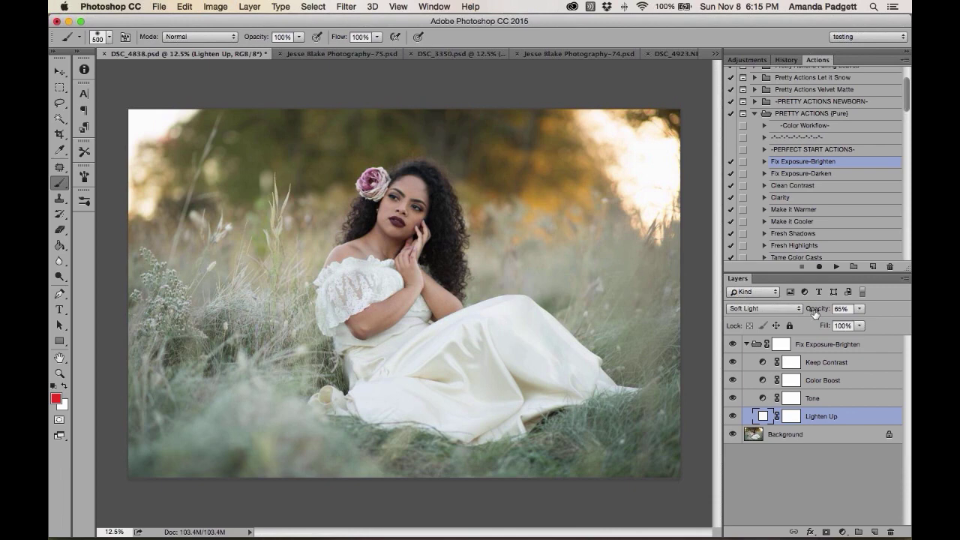
{"action": "left_click_drag", "start_coordinate": [816, 313], "coordinate": [830, 313]}
Select the Lighten Up layer mask and choose the Brush Tool with black as the foreground color
{"action": "left_click", "coordinate": [792, 417]}
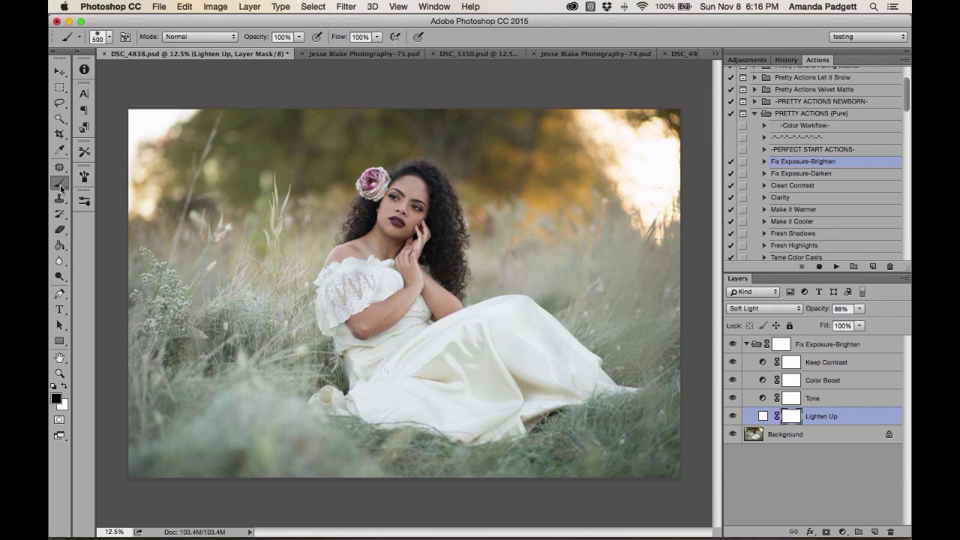
{"action": "left_click_drag", "start_coordinate": [60, 187], "coordinate": [99, 189]}
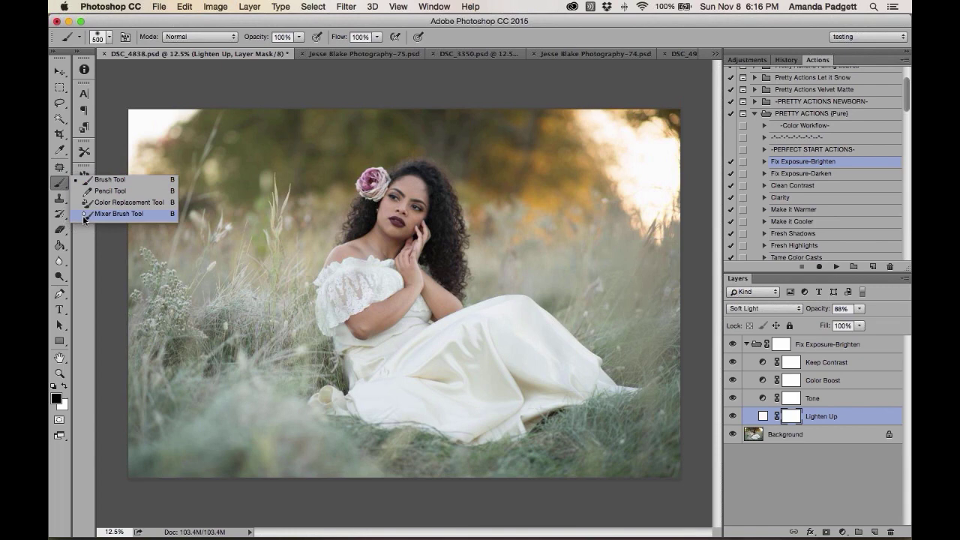
{"action": "left_click", "coordinate": [105, 180]}
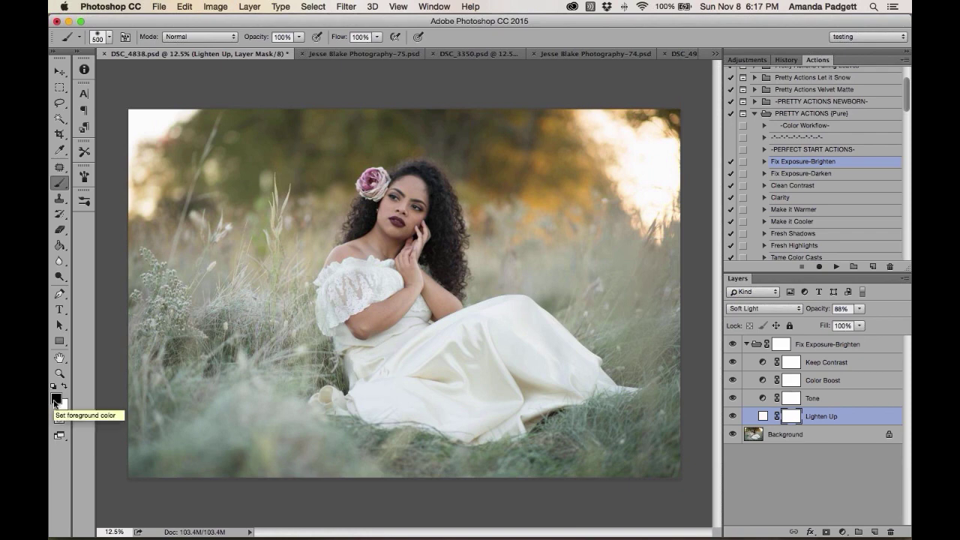
{"action": "key", "text": "x"}
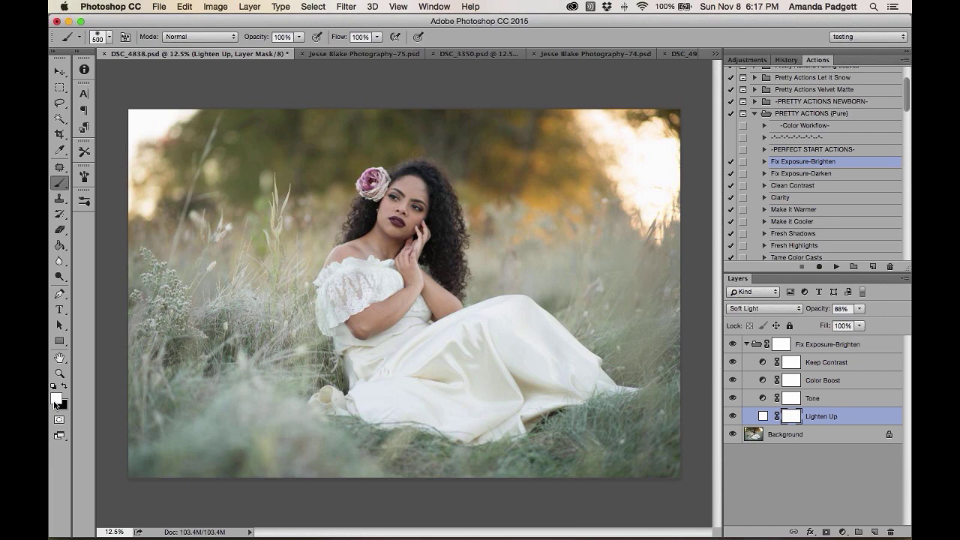
{"action": "key", "text": "x"}
Lower the brush opacity to 38%
{"action": "left_click", "coordinate": [293, 39]}
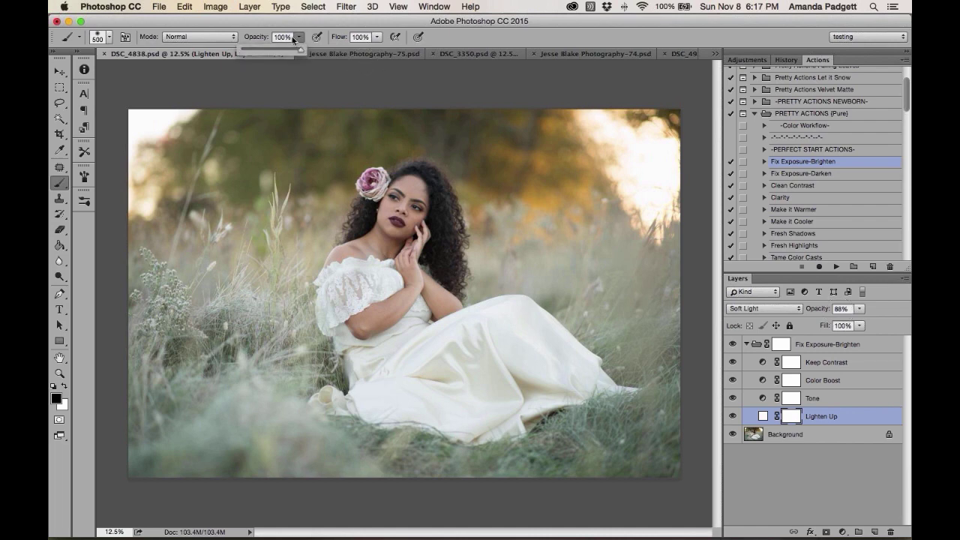
{"action": "left_click_drag", "start_coordinate": [301, 52], "coordinate": [266, 51]}
{"action": "left_click", "coordinate": [266, 49]}
{"action": "left_click_drag", "start_coordinate": [265, 49], "coordinate": [267, 58]}
Enlarge the brush to 1100 pixels for painting on the Lighten Up mask
{"action": "key", "text": "bracketright"}
{"action": "key", "text": "bracketright"}
{"action": "key", "text": "bracketright"}
{"action": "key", "text": "bracketright"}
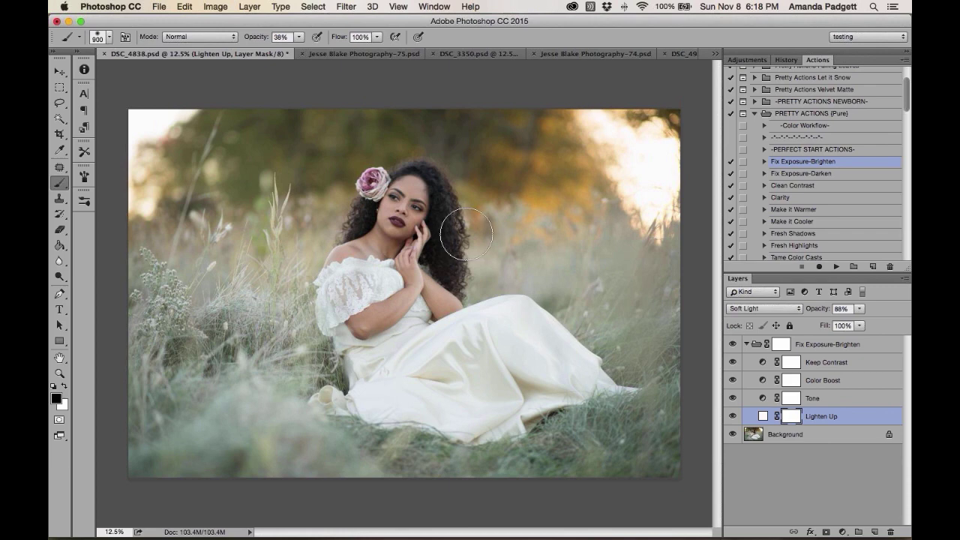
{"action": "key", "text": "bracketleft"}
{"action": "key", "text": "bracketright"}
{"action": "key", "text": "bracketright"}
{"action": "key", "text": "bracketright"}
{"action": "key", "text": "bracketright"}
{"action": "key", "text": "bracketright"}
{"action": "key", "text": "bracketright"}
{"action": "key", "text": "bracketright"}
{"action": "key", "text": "bracketright"}
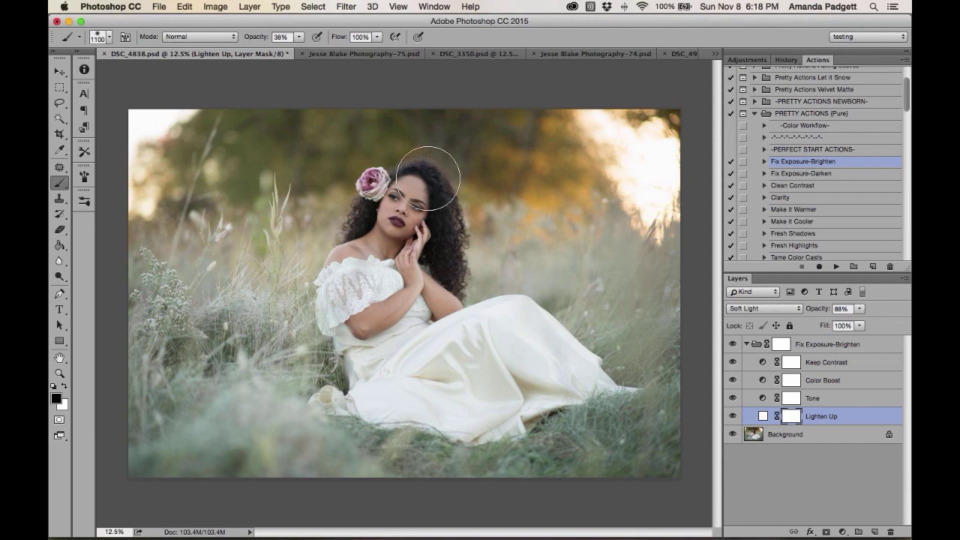
Try different brush sizes over the photo, finishing at 600 pixels
{"action": "key", "text": "bracketleft"}
{"action": "key", "text": "bracketleft"}
{"action": "key", "text": "bracketleft"}
{"action": "key", "text": "bracketleft"}
{"action": "key", "text": "bracketleft"}
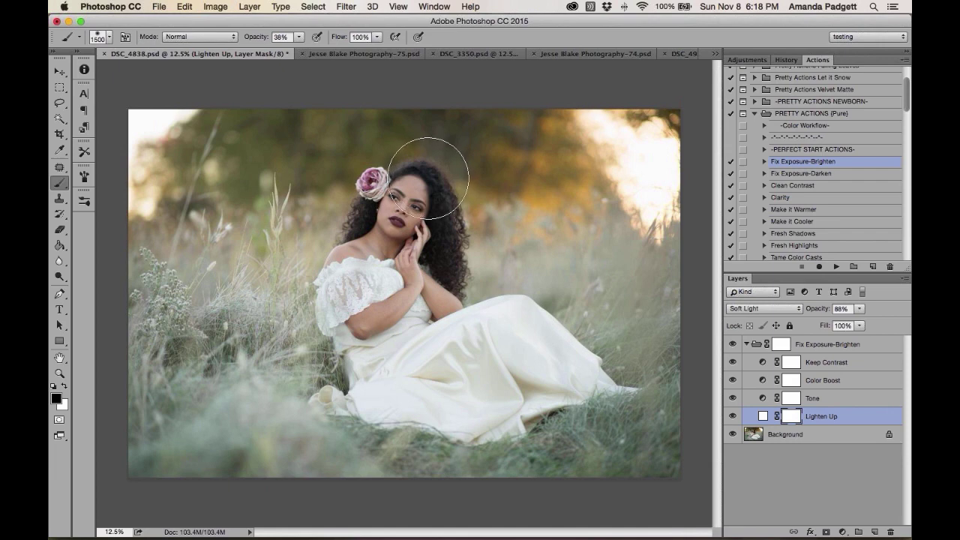
{"action": "key", "text": "bracketleft"}
{"action": "key", "text": "bracketleft"}
{"action": "key", "text": "bracketleft"}
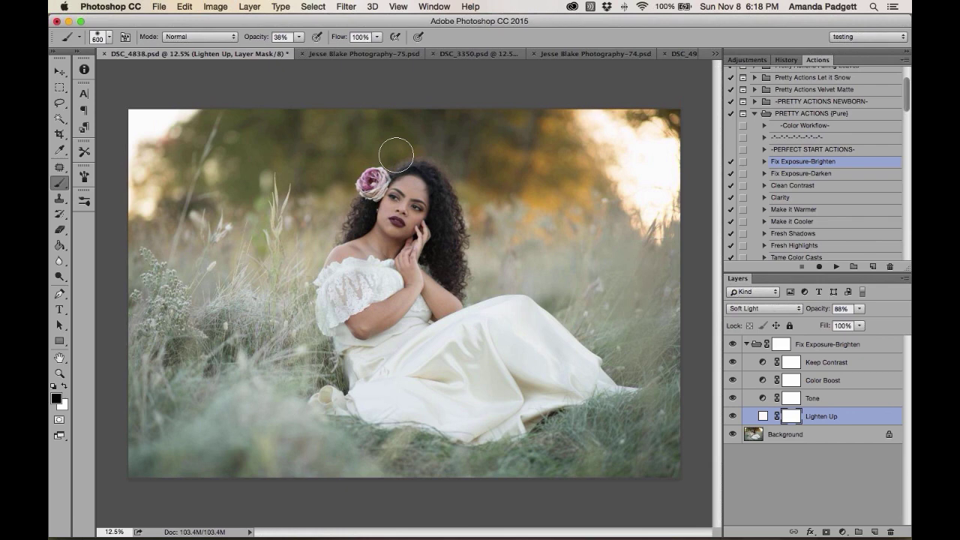
Set the brush size to 508 pixels through the brush settings
{"action": "left_click", "coordinate": [109, 37]}
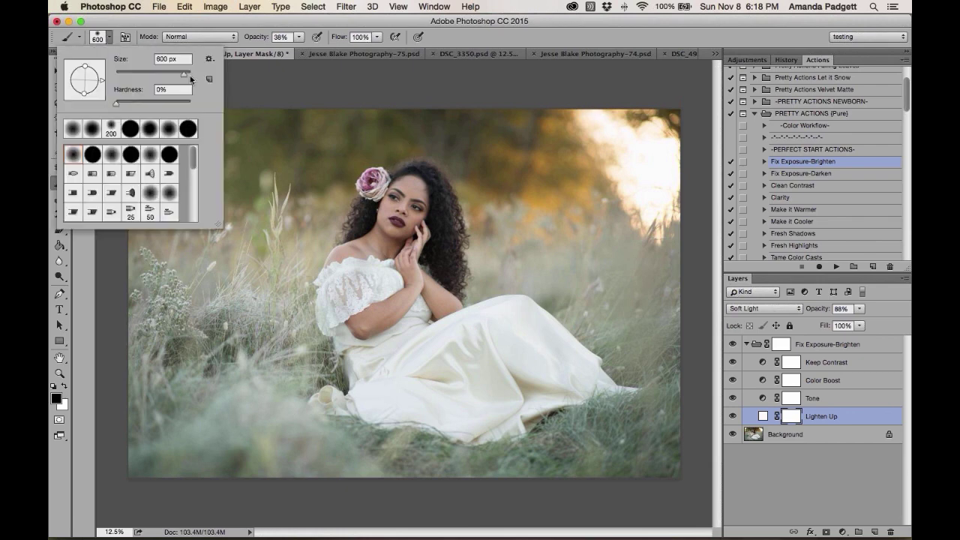
{"action": "mouse_move", "coordinate": [190, 78]}
{"action": "left_mouse_down"}
{"action": "mouse_move", "coordinate": [174, 75]}
{"action": "mouse_move", "coordinate": [185, 75]}
{"action": "left_mouse_up"}
{"action": "key", "text": "Return"}
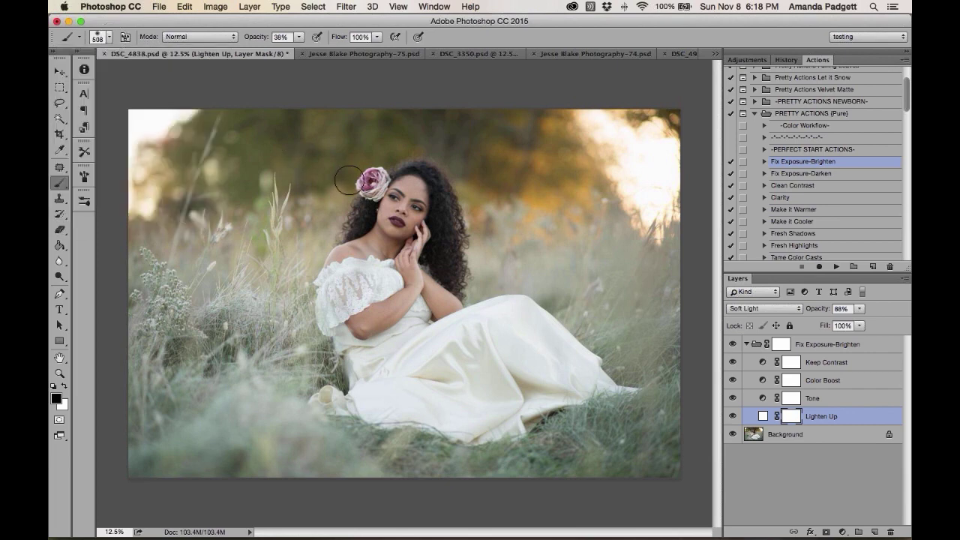
Resize the brush to 1000 pixels and paint black over the woman's arm and upper dress on the Lighten Up mask
{"action": "key", "text": "bracketright"}
{"action": "key", "text": "bracketright"}
{"action": "key", "text": "bracketright"}
{"action": "key", "text": "bracketright"}
{"action": "key", "text": "bracketright"}
{"action": "key", "text": "bracketleft"}
{"action": "key", "text": "bracketleft"}
{"action": "key", "text": "bracketleft"}
{"action": "key", "text": "bracketleft"}
{"action": "key", "text": "bracketleft"}
{"action": "key", "text": "bracketleft"}
{"action": "key", "text": "bracketleft"}
{"action": "key", "text": "bracketleft"}
{"action": "key", "text": "bracketleft"}
{"action": "key", "text": "bracketleft"}
{"action": "key", "text": "bracketleft"}
{"action": "key", "text": "bracketright"}
{"action": "key", "text": "bracketright"}
{"action": "key", "text": "bracketright"}
{"action": "key", "text": "bracketright"}
{"action": "key", "text": "bracketright"}
{"action": "key", "text": "bracketright"}
{"action": "key", "text": "bracketright"}
{"action": "key", "text": "bracketright"}
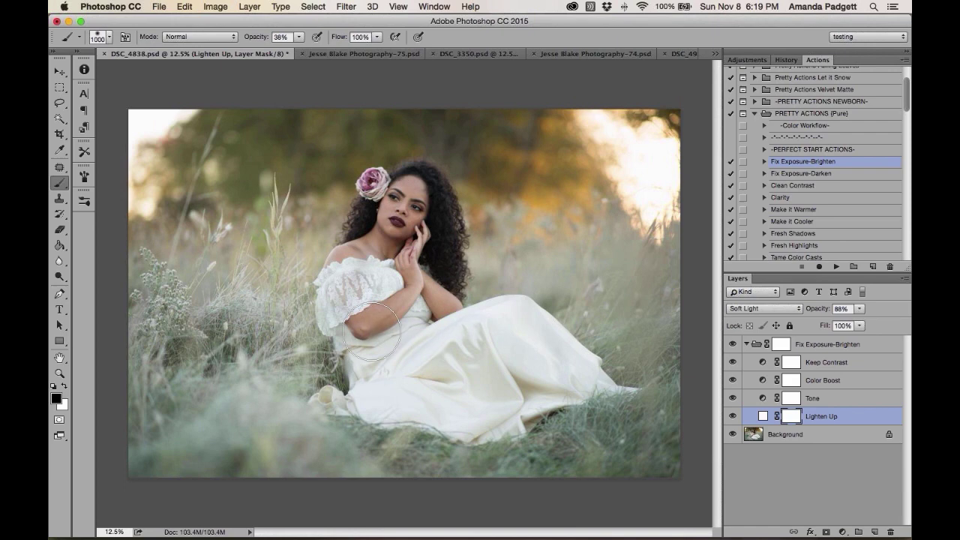
{"action": "mouse_move", "coordinate": [372, 332]}
{"action": "left_mouse_down"}
{"action": "mouse_move", "coordinate": [368, 290]}
{"action": "mouse_move", "coordinate": [397, 201]}
{"action": "mouse_move", "coordinate": [417, 190]}
{"action": "mouse_move", "coordinate": [432, 216]}
{"action": "mouse_move", "coordinate": [450, 308]}
{"action": "left_mouse_up"}
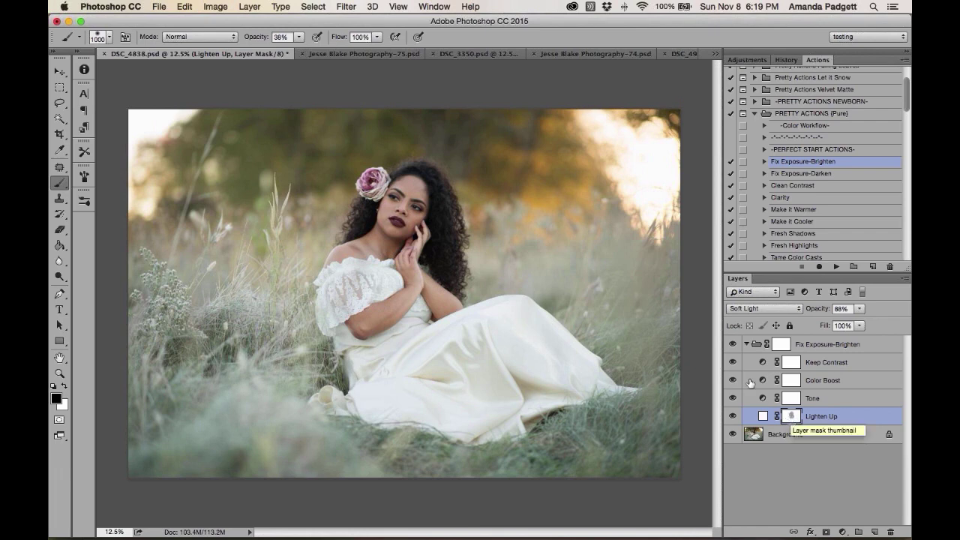
Collapse the Fix Exposure-Brighten group and compare the photo with the group hidden and shown
{"action": "left_click", "coordinate": [747, 345]}
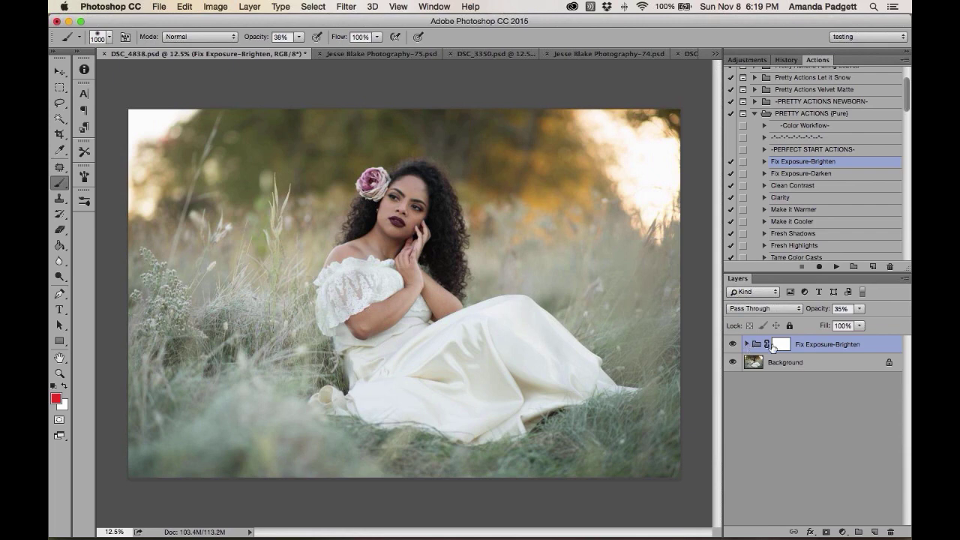
{"action": "left_click", "coordinate": [733, 344]}
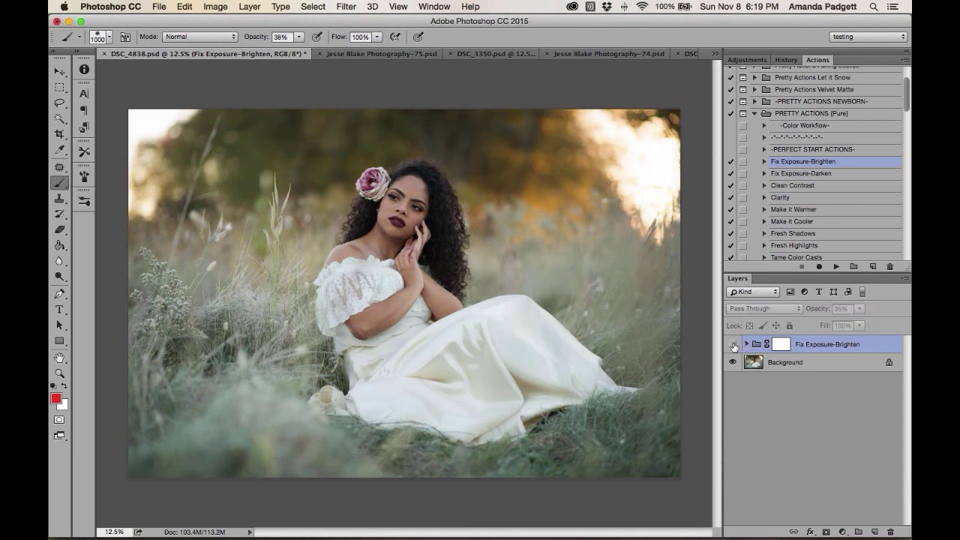
{"action": "left_click", "coordinate": [733, 345]}
{"action": "left_click", "coordinate": [733, 345]}
{"action": "left_click", "coordinate": [732, 346]}
{"action": "left_click", "coordinate": [731, 346]}
{"action": "left_click", "coordinate": [732, 345]}
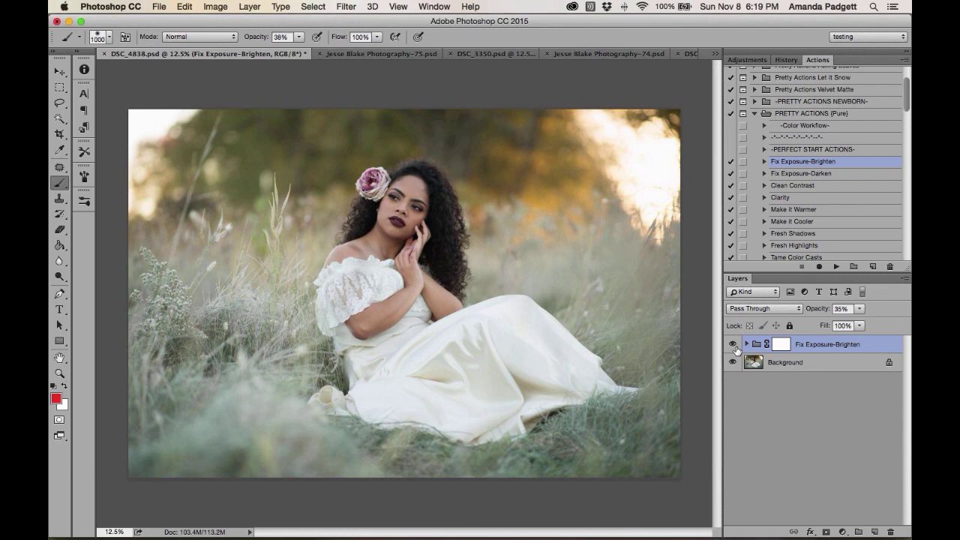
Run the Clean Contrast action and check the layers inside its group
{"action": "left_click", "coordinate": [798, 187]}
{"action": "left_click", "coordinate": [836, 266]}
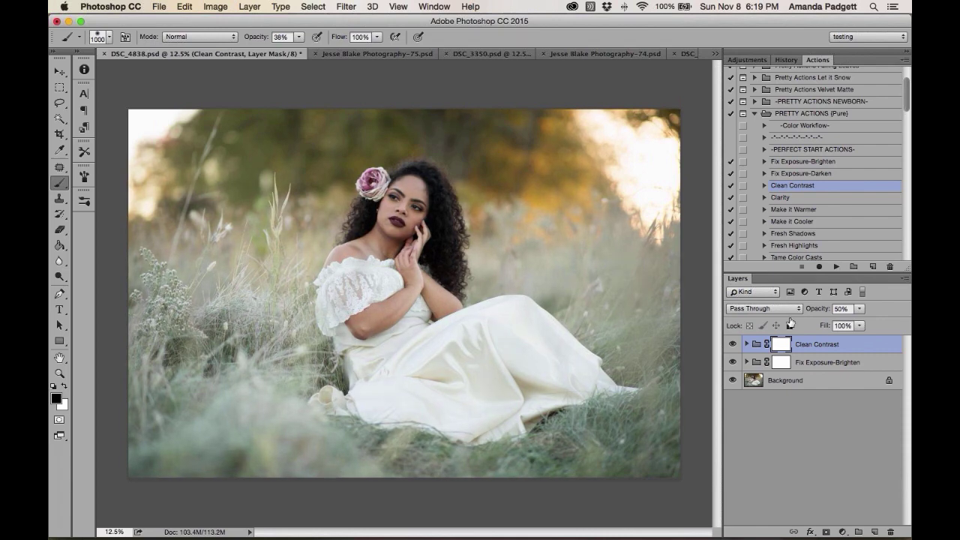
{"action": "left_click", "coordinate": [746, 343]}
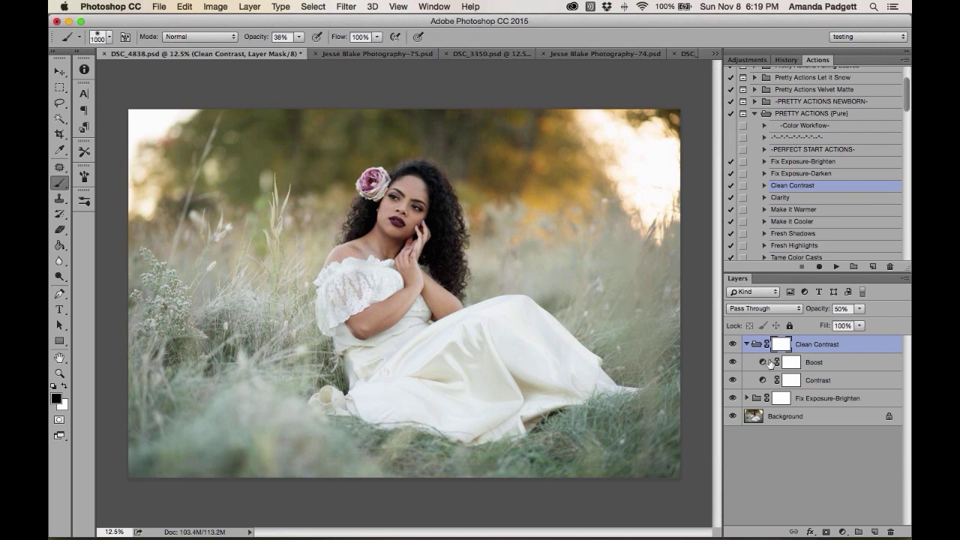
{"action": "left_click", "coordinate": [747, 343]}
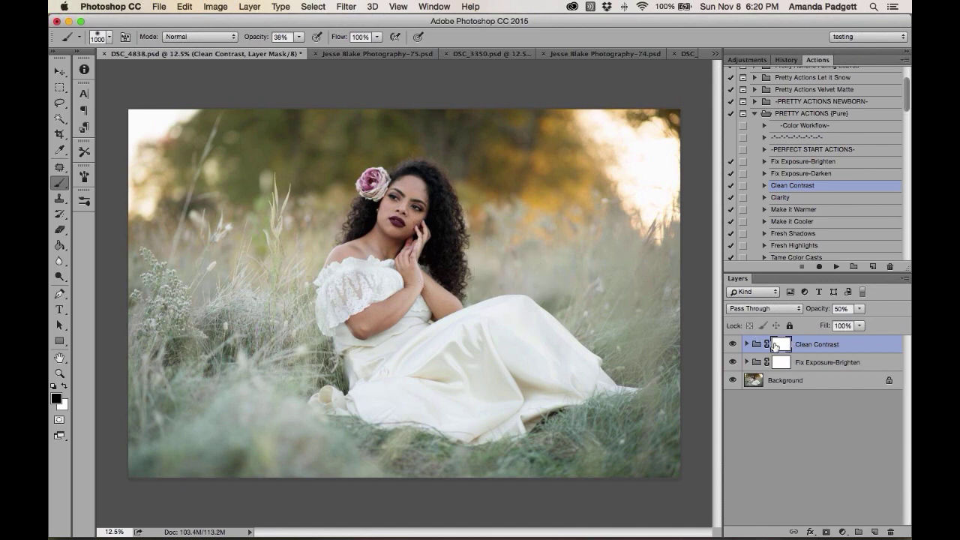
Shrink the brush to 600 pixels and review the Lighten Up mask inside the Fix Exposure-Brighten group
{"action": "key", "text": "bracketleft"}
{"action": "key", "text": "bracketleft"}
{"action": "key", "text": "bracketleft"}
{"action": "key", "text": "bracketleft"}
{"action": "left_click", "coordinate": [746, 362]}
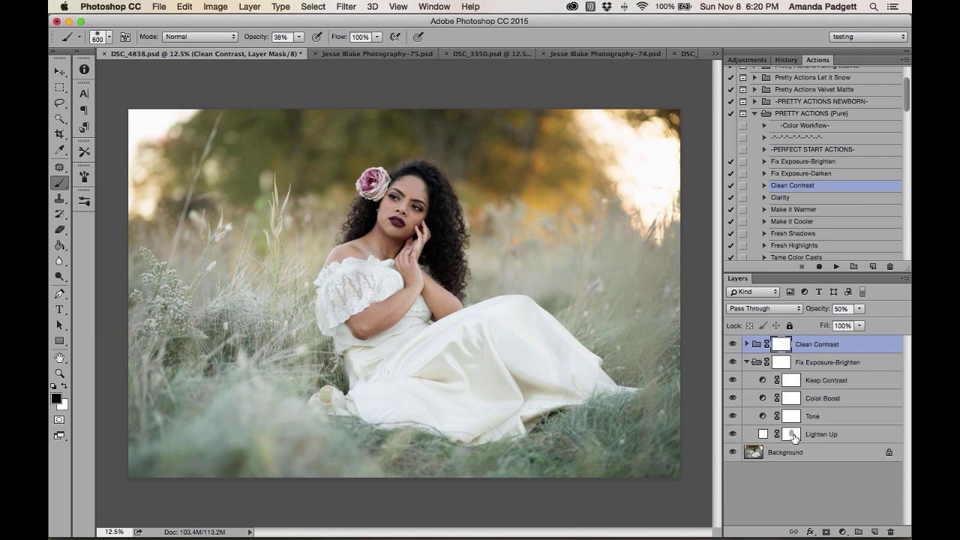
{"action": "left_click", "coordinate": [746, 362]}
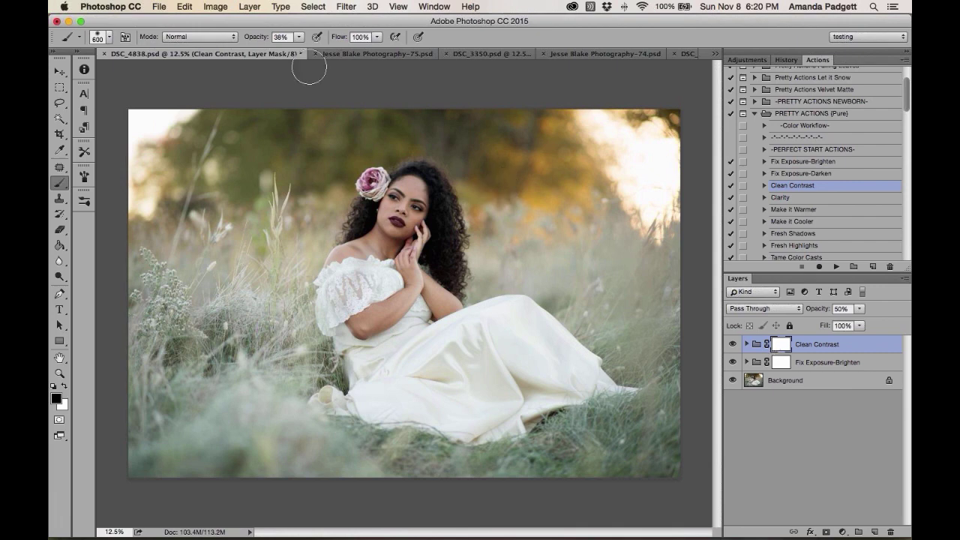
Shrink the brush to 250 pixels and paint black over the woman's dark hair on the Clean Contrast mask
{"action": "key", "text": "bracketleft"}
{"action": "key", "text": "bracketleft"}
{"action": "key", "text": "bracketleft"}
{"action": "key", "text": "bracketleft"}
{"action": "left_click_drag", "start_coordinate": [431, 239], "coordinate": [439, 273]}
Set the brush opacity to 62%
{"action": "left_click", "coordinate": [256, 37]}
{"action": "type", "text": "8692"}
{"action": "left_click_drag", "start_coordinate": [259, 38], "coordinate": [265, 36]}
{"action": "type", "text": "62"}
{"action": "key", "text": "Return"}
Run the Clarity action and compare the woman's face and hair up close with the Clarity group hidden and shown
{"action": "left_click", "coordinate": [801, 199]}
{"action": "left_click", "coordinate": [836, 266]}
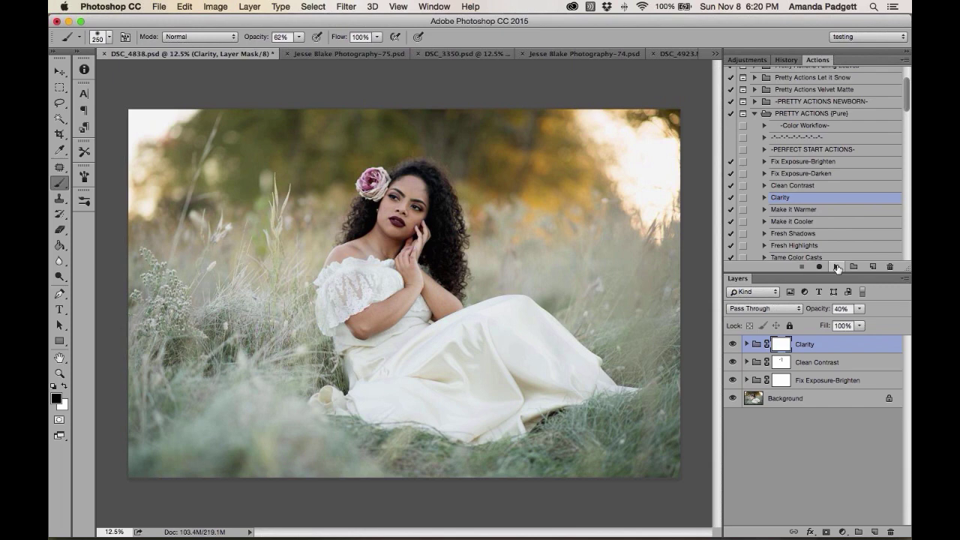
{"action": "key", "text": "super+plus"}
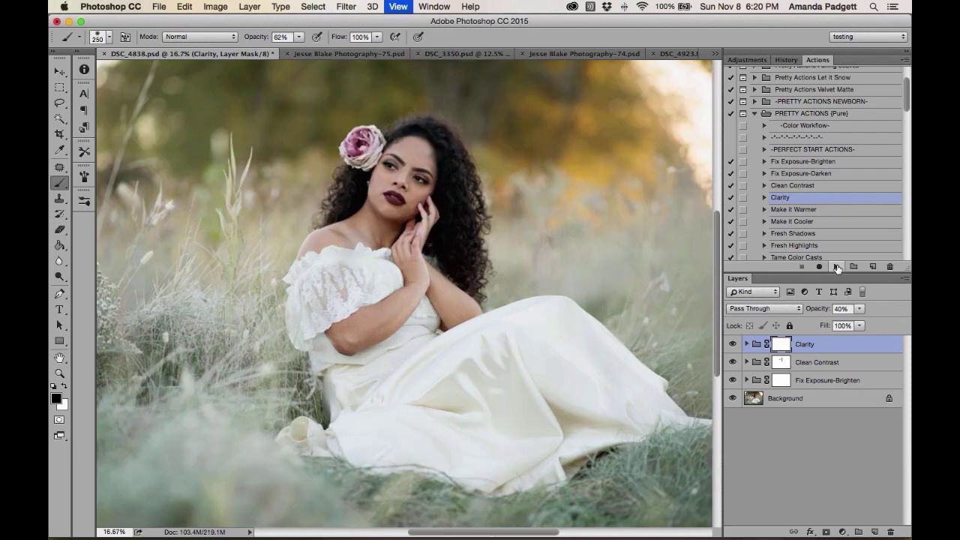
{"action": "key", "text": "super+plus"}
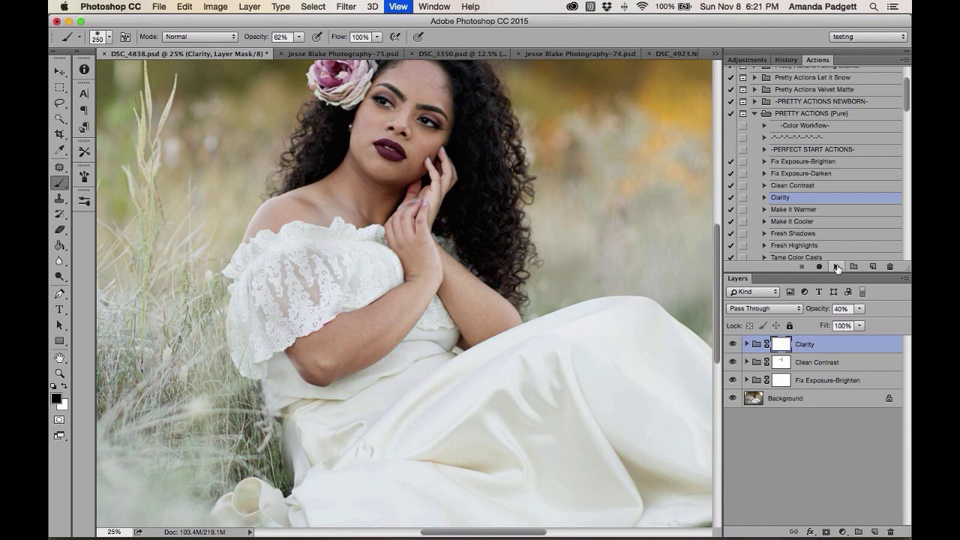
{"action": "key", "text": "super+plus"}
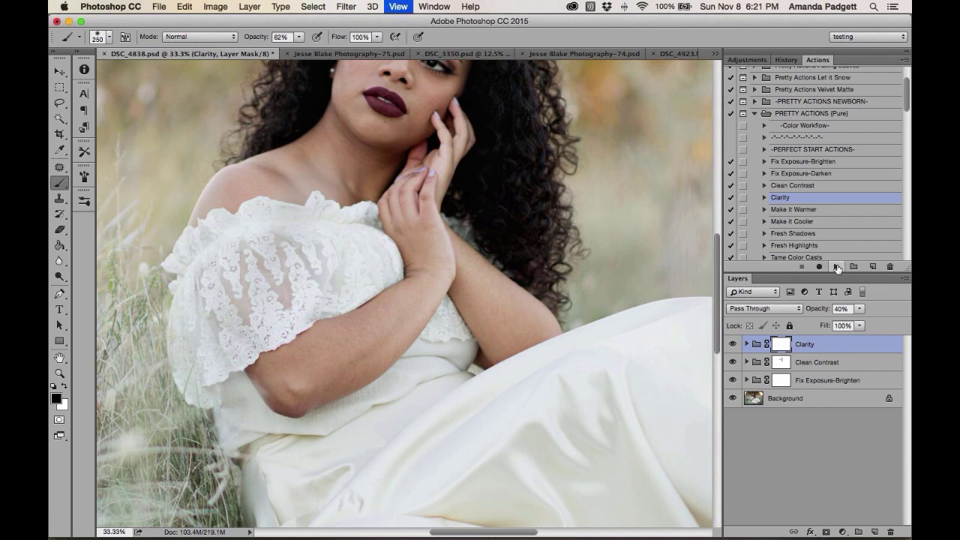
{"action": "left_click", "coordinate": [801, 245]}
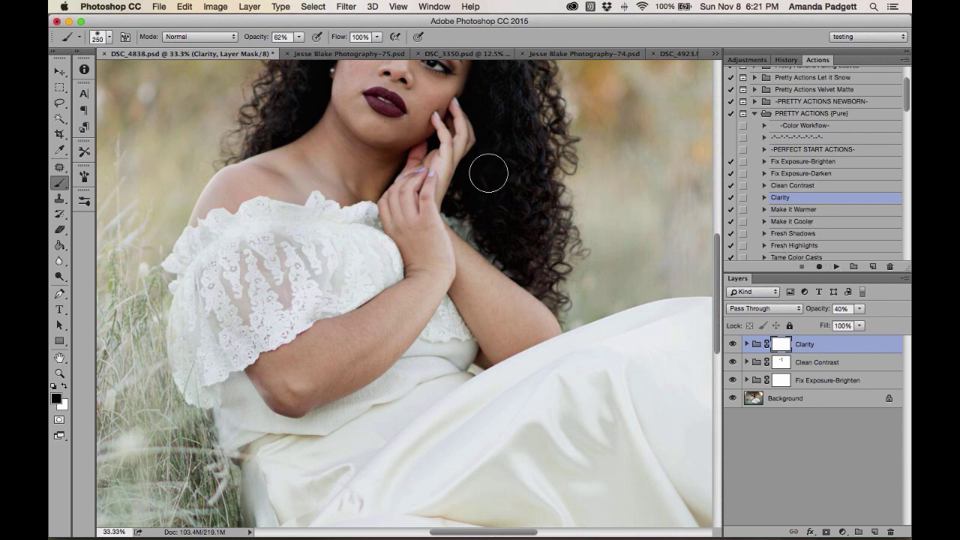
{"action": "left_click_drag", "start_coordinate": [503, 212], "coordinate": [520, 306]}
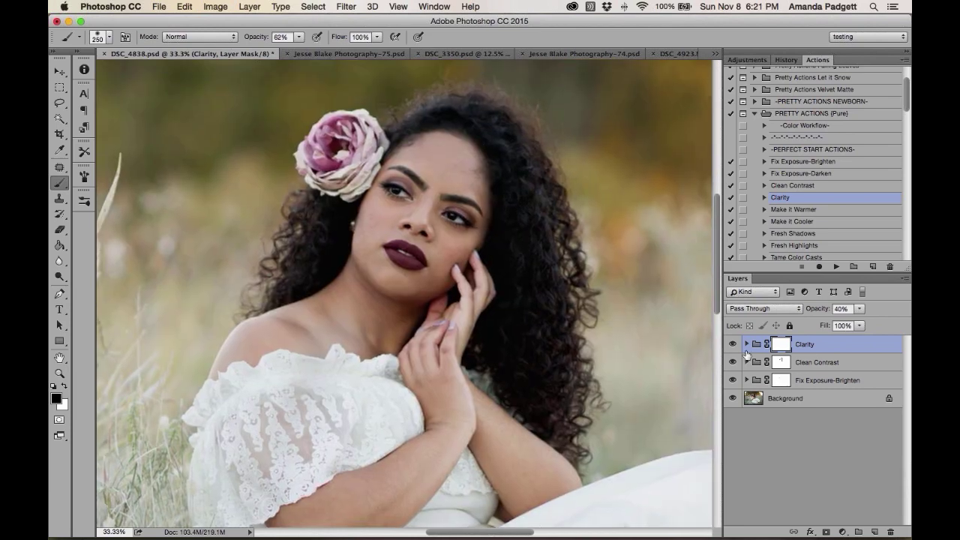
{"action": "left_click", "coordinate": [732, 344]}
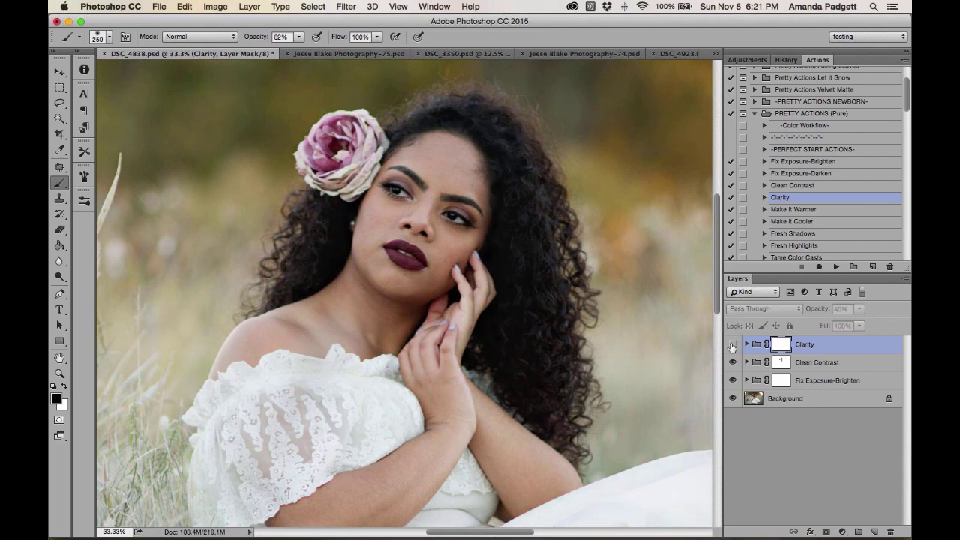
{"action": "left_click", "coordinate": [732, 344]}
{"action": "left_click", "coordinate": [732, 344]}
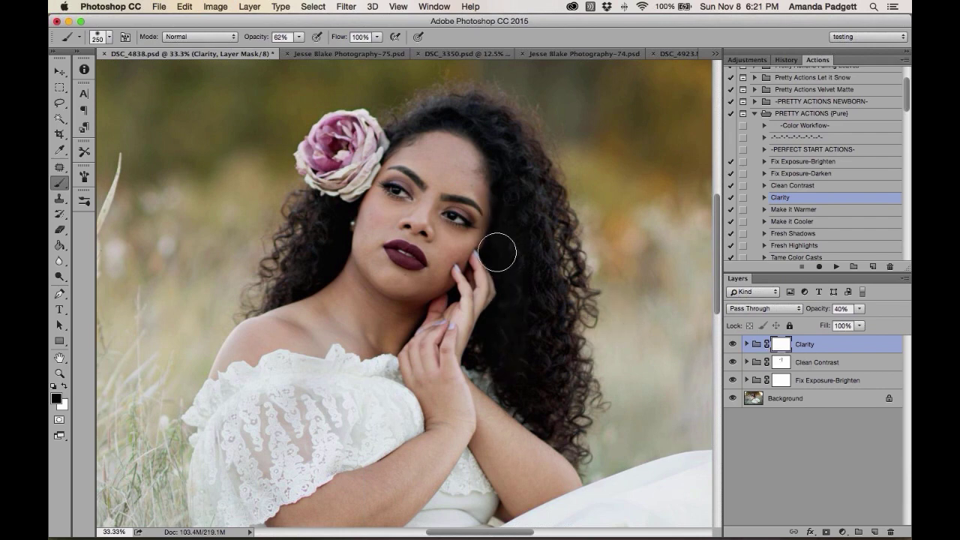
Paint black over the dark hair on the Clarity mask and lower the Clarity group's opacity to 34%
{"action": "left_click_drag", "start_coordinate": [484, 118], "coordinate": [518, 221]}
{"action": "left_click_drag", "start_coordinate": [822, 312], "coordinate": [820, 312]}
{"action": "key", "text": "super+minus"}
{"action": "key", "text": "super+minus"}
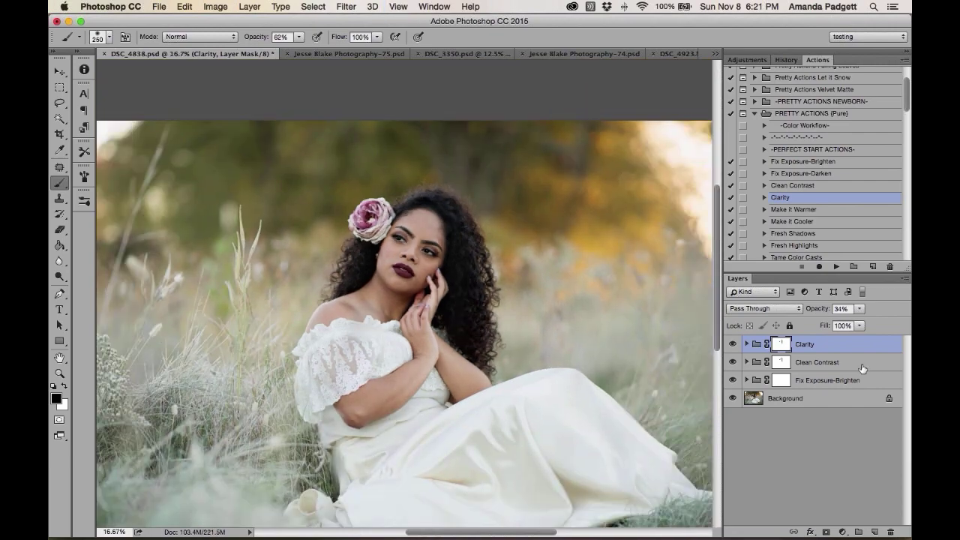
{"action": "scroll", "coordinate": [608, 278], "scroll_direction": "down", "scroll_amount": 3}
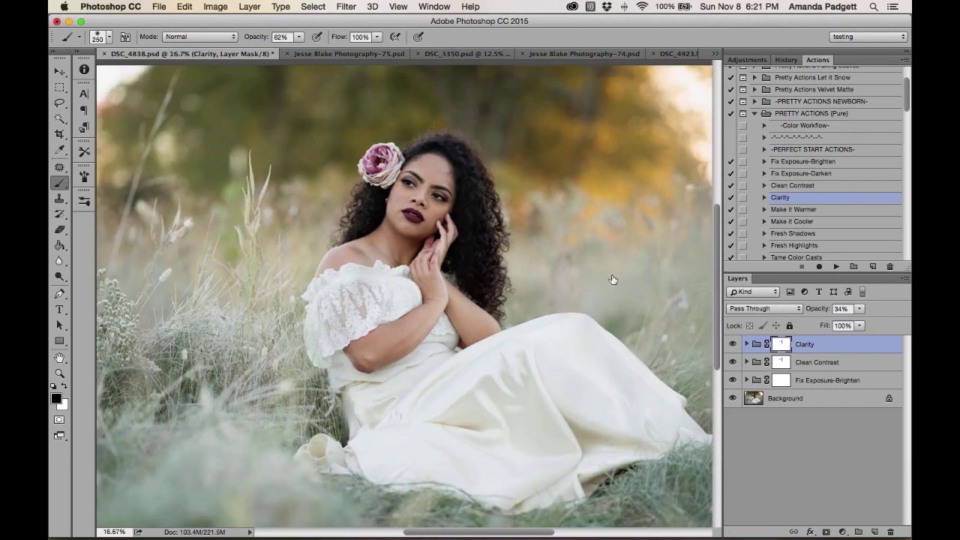
{"action": "key", "text": "super+minus"}
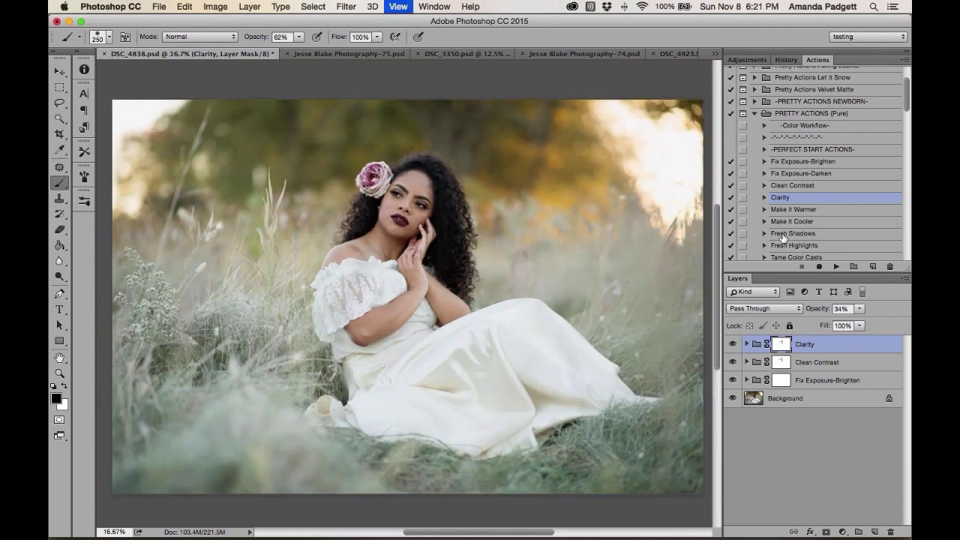
{"action": "key", "text": "super+minus"}
Run the Make it Warmer action and expand its layer group
{"action": "left_click", "coordinate": [782, 210]}
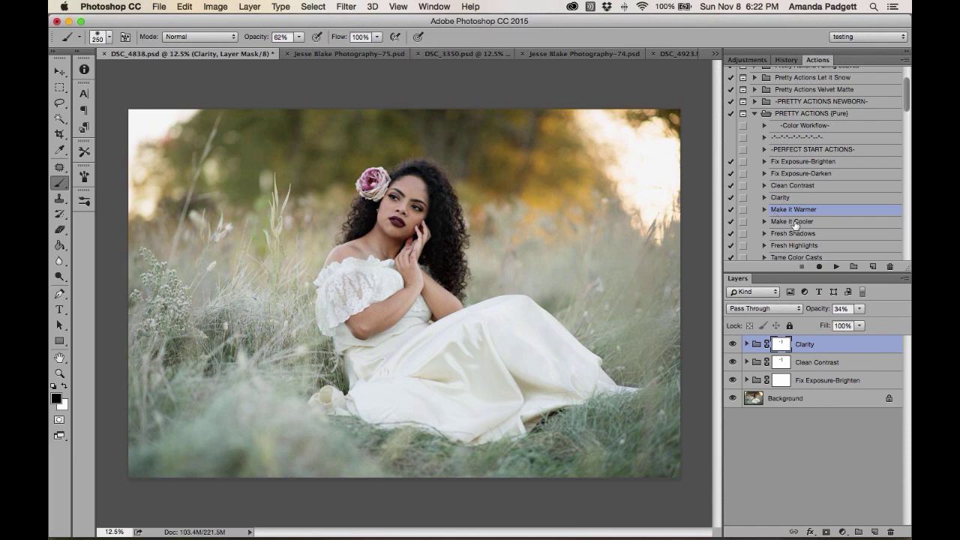
{"action": "left_click", "coordinate": [834, 266]}
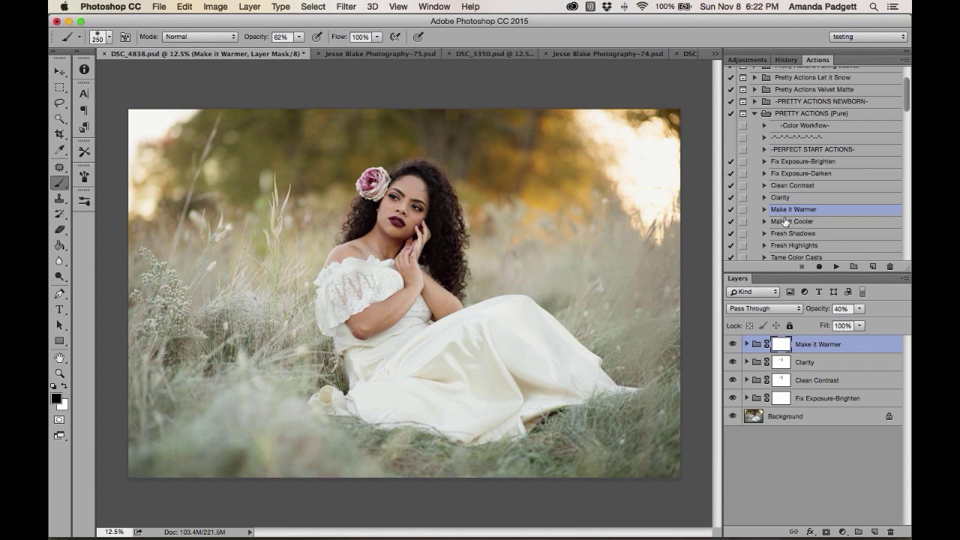
{"action": "left_click", "coordinate": [746, 344]}
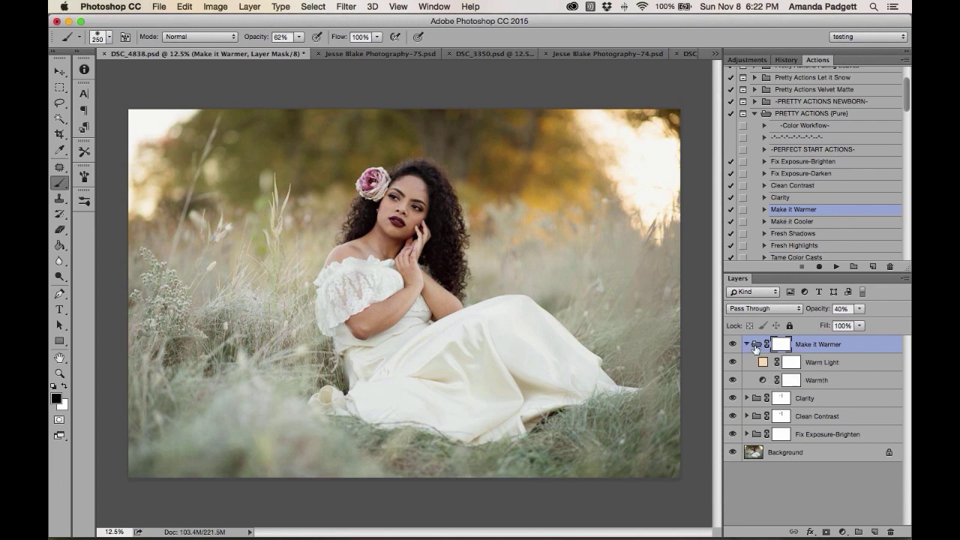
Lower the opacity of the Warmth layer in the Make it Warmer group
{"action": "left_click", "coordinate": [820, 378]}
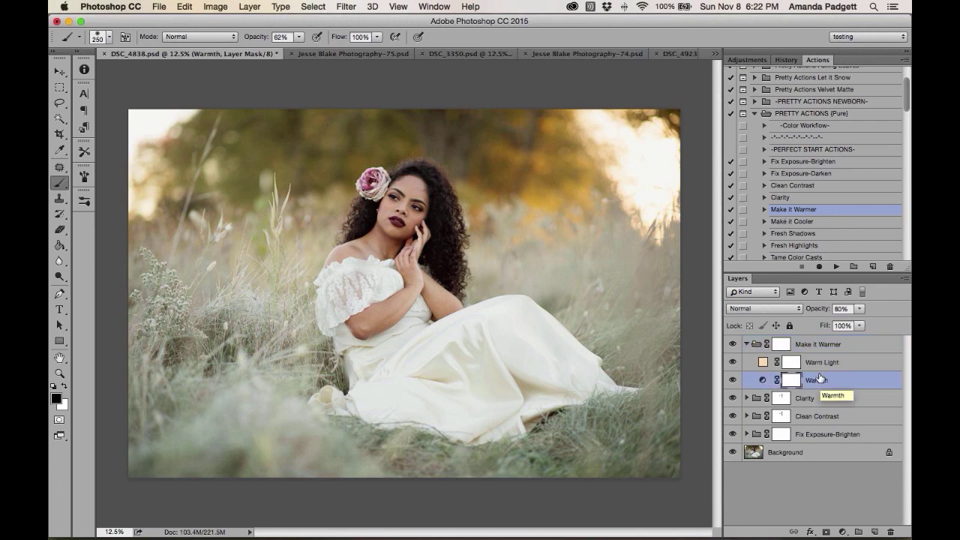
{"action": "left_click_drag", "start_coordinate": [819, 309], "coordinate": [812, 311]}
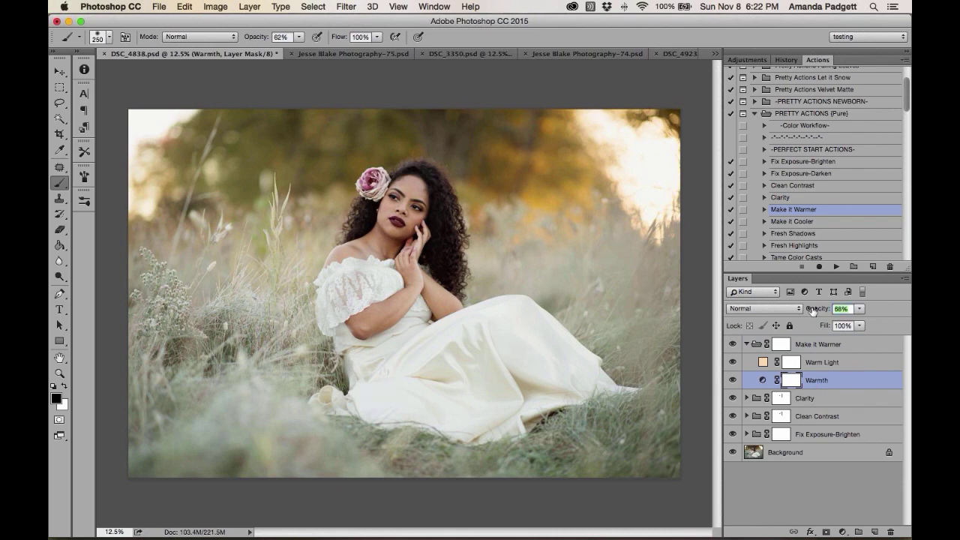
{"action": "left_click_drag", "start_coordinate": [812, 312], "coordinate": [813, 311]}
Compare the photo with the Warm Light layer hidden and shown, adjust that layer's opacity, and collapse the group
{"action": "left_click", "coordinate": [801, 367]}
{"action": "left_click", "coordinate": [733, 363]}
{"action": "left_click", "coordinate": [733, 363]}
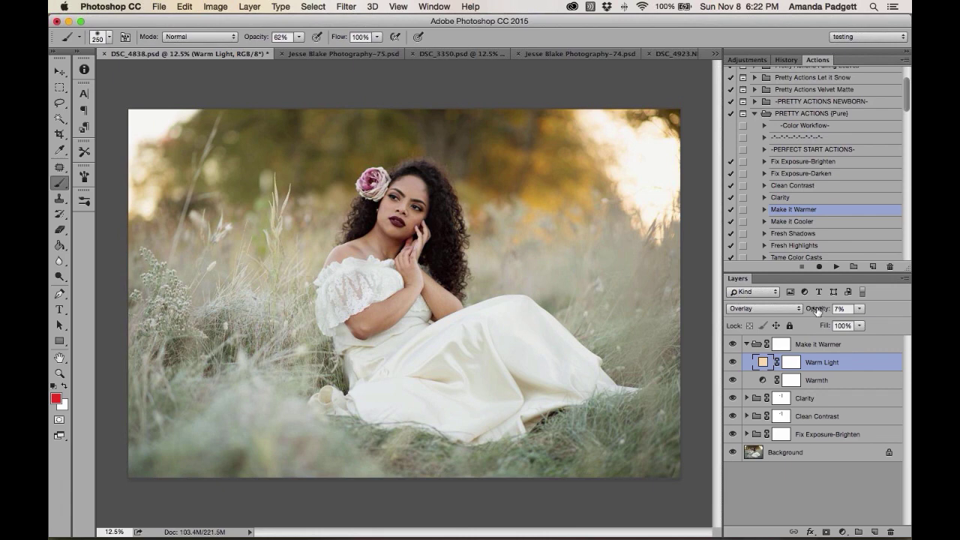
{"action": "left_click_drag", "start_coordinate": [817, 314], "coordinate": [817, 311]}
{"action": "left_click", "coordinate": [747, 344]}
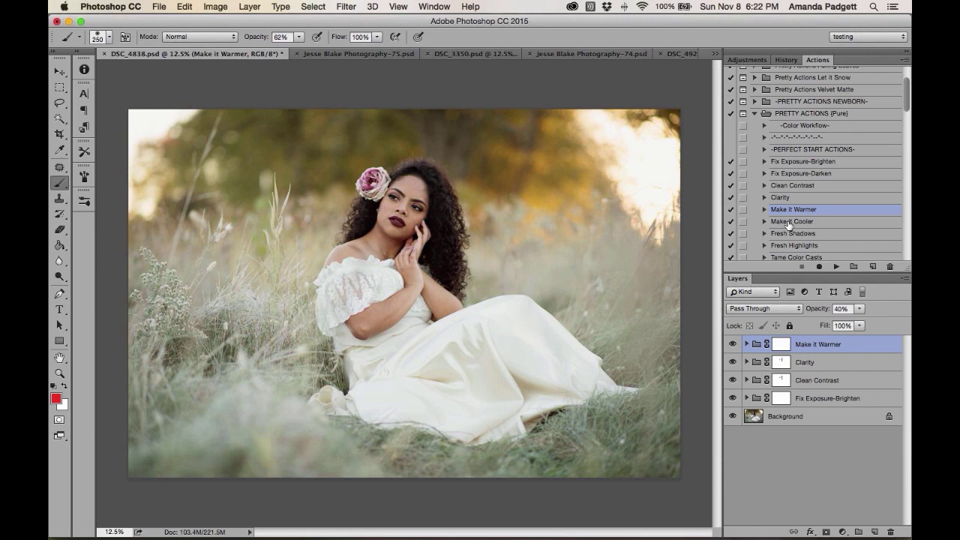
Run the Fresh Shadows action and compare the photo with its group hidden and shown
{"action": "scroll", "coordinate": [788, 224], "scroll_direction": "down", "scroll_amount": 1}
{"action": "scroll", "coordinate": [788, 223], "scroll_direction": "down", "scroll_amount": 1}
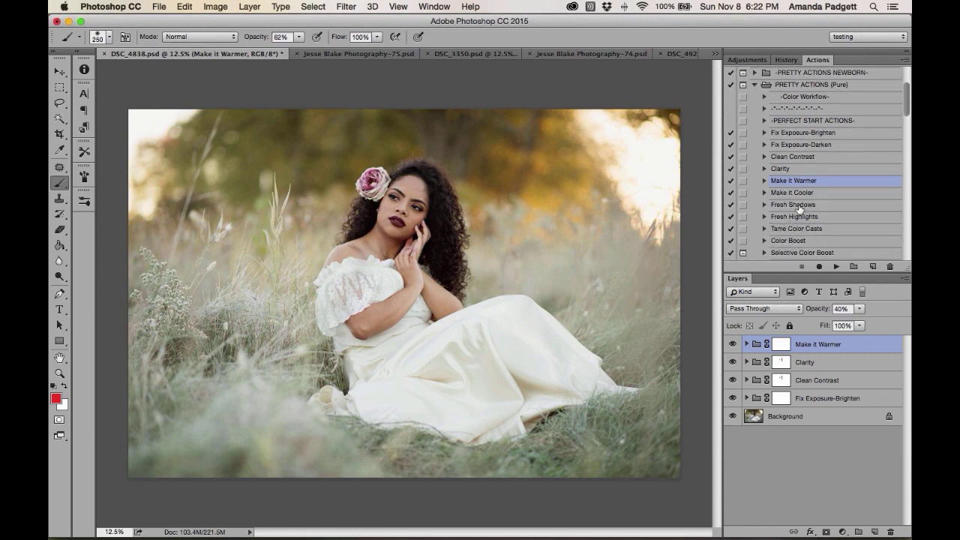
{"action": "left_click", "coordinate": [834, 266]}
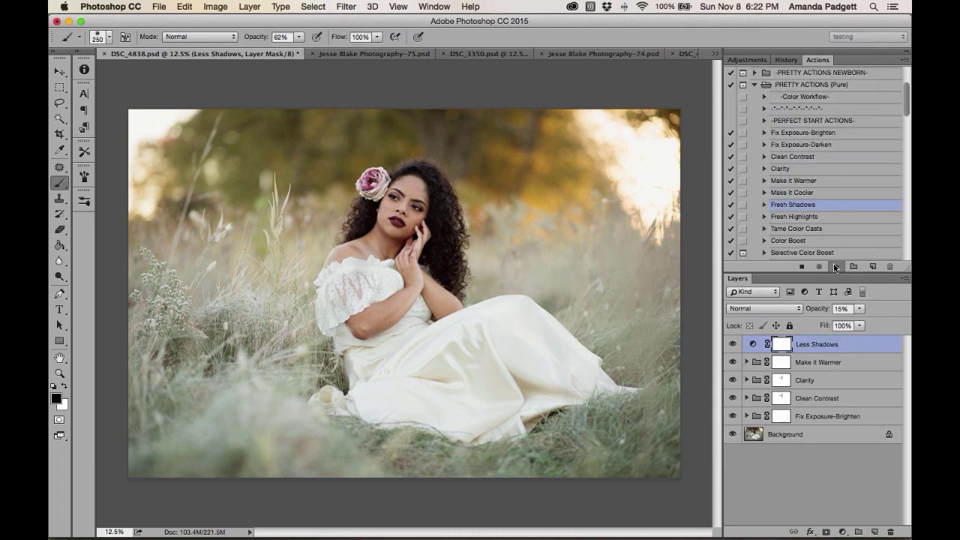
{"action": "left_click", "coordinate": [733, 344]}
{"action": "left_click", "coordinate": [733, 344]}
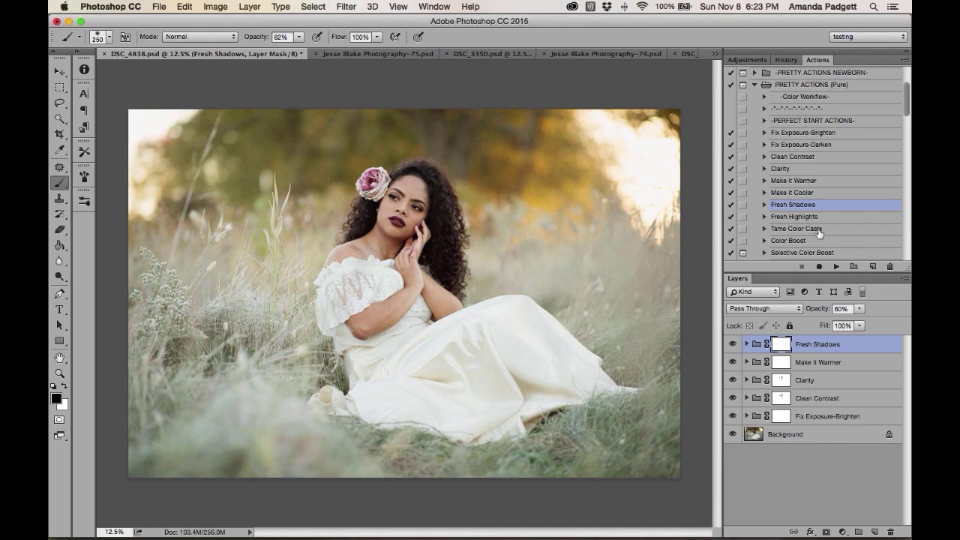
Compare the photo with the Fresh Shadows group hidden and shown, and set the group's opacity to 55%
{"action": "left_click", "coordinate": [733, 345]}
{"action": "left_click", "coordinate": [733, 345]}
{"action": "left_click_drag", "start_coordinate": [821, 312], "coordinate": [817, 313]}
{"action": "scroll", "coordinate": [821, 195], "scroll_direction": "down", "scroll_amount": 1}
{"action": "scroll", "coordinate": [822, 196], "scroll_direction": "down", "scroll_amount": 1}
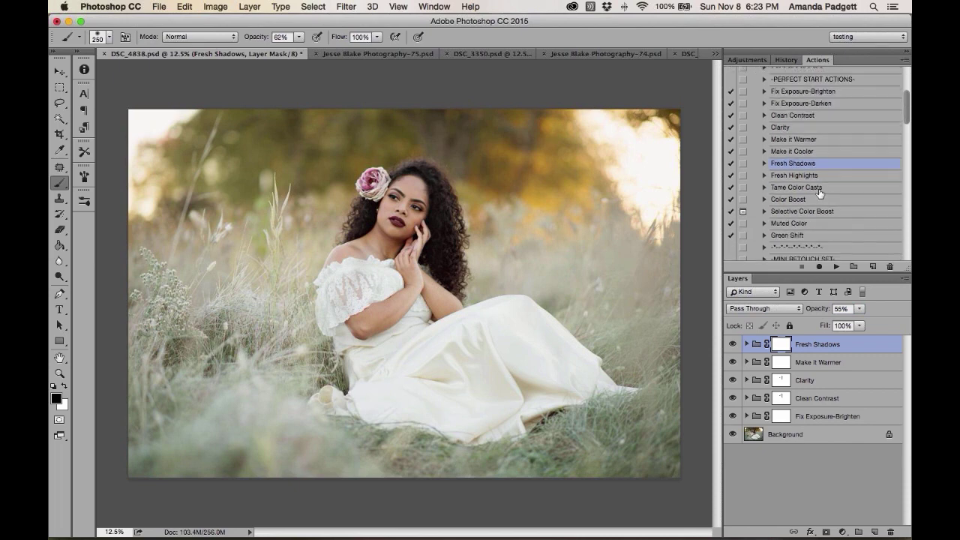
Run the Tame Color Casts action and expand its layer group
{"action": "key", "text": "super+0"}
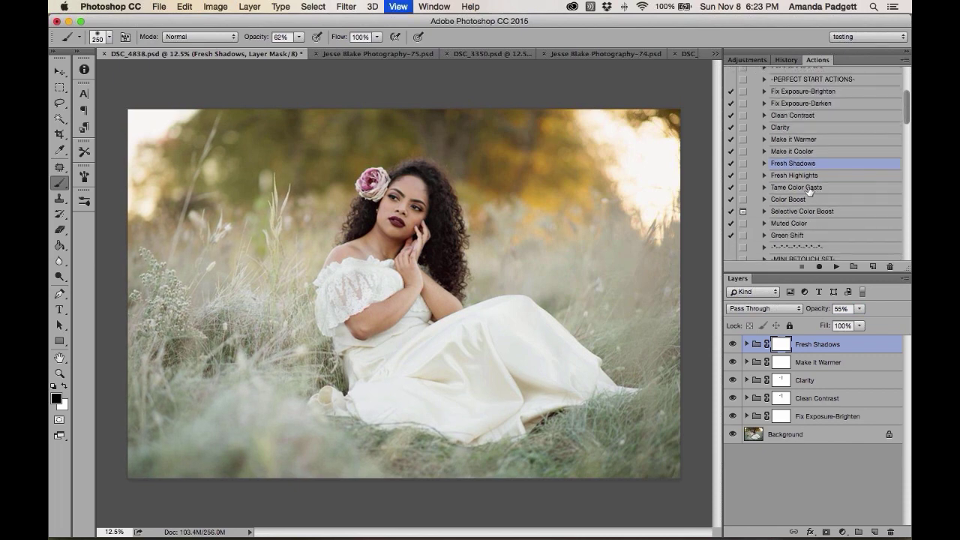
{"action": "key", "text": "super+plus"}
{"action": "key", "text": "super+plus"}
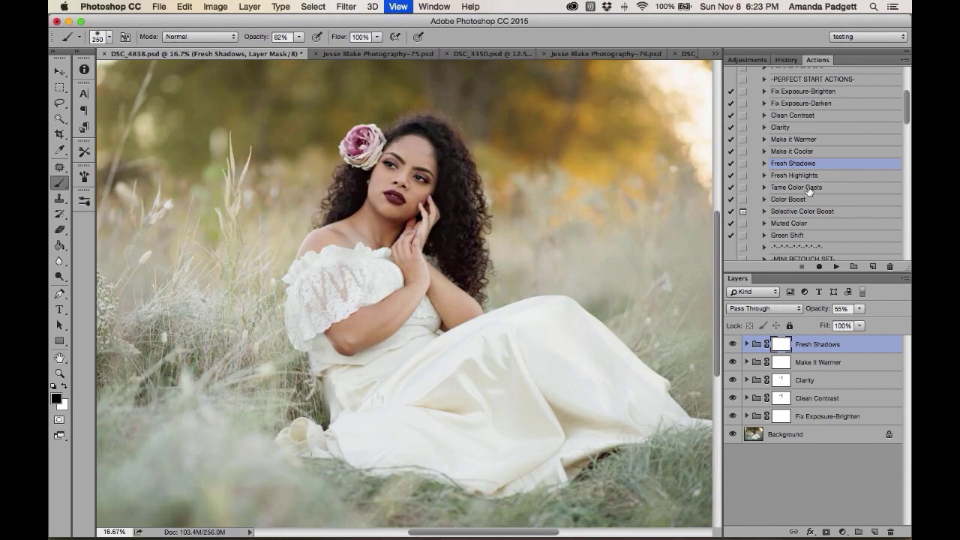
{"action": "key", "text": "super+minus"}
{"action": "key", "text": "super+plus"}
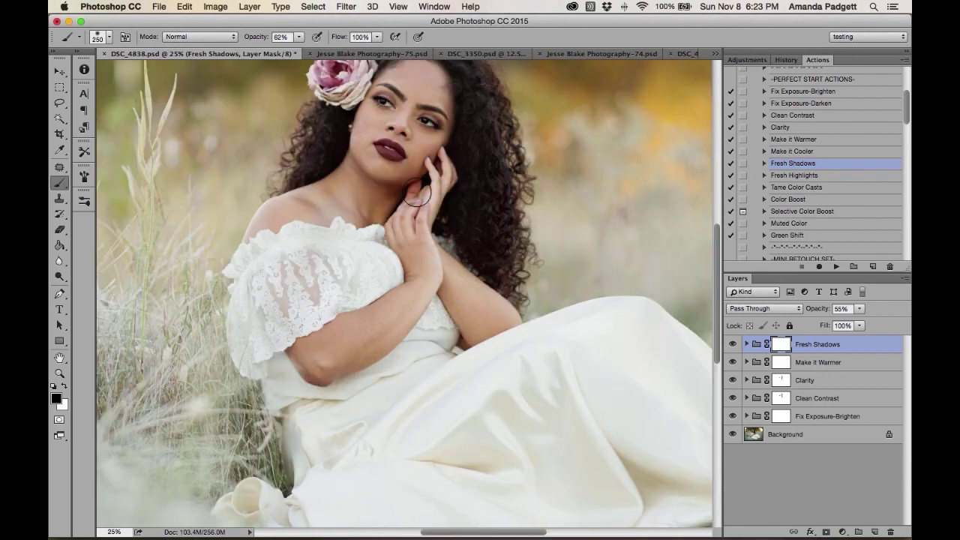
{"action": "left_click", "coordinate": [790, 189]}
{"action": "left_click", "coordinate": [836, 266]}
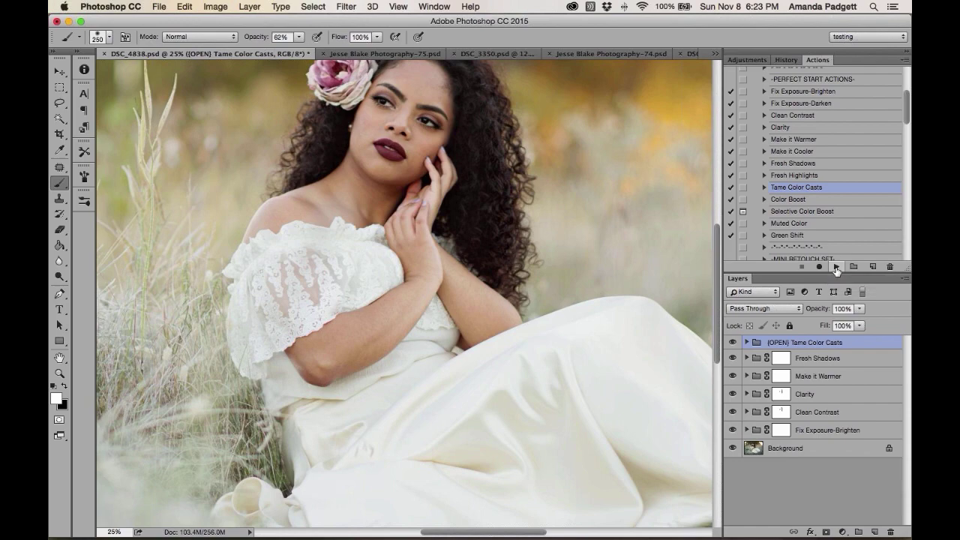
{"action": "key", "text": "super+h"}
{"action": "key", "text": "super+minus"}
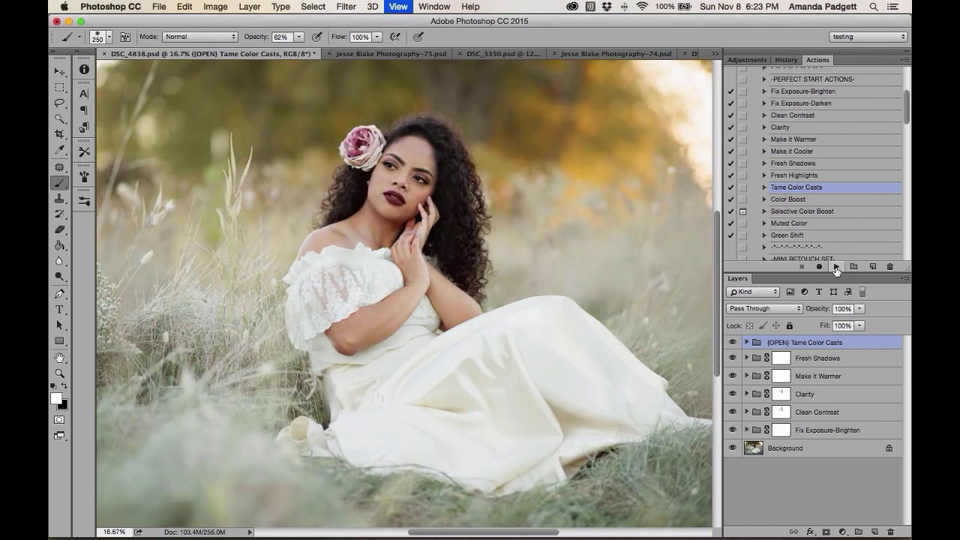
{"action": "key", "text": "super+minus"}
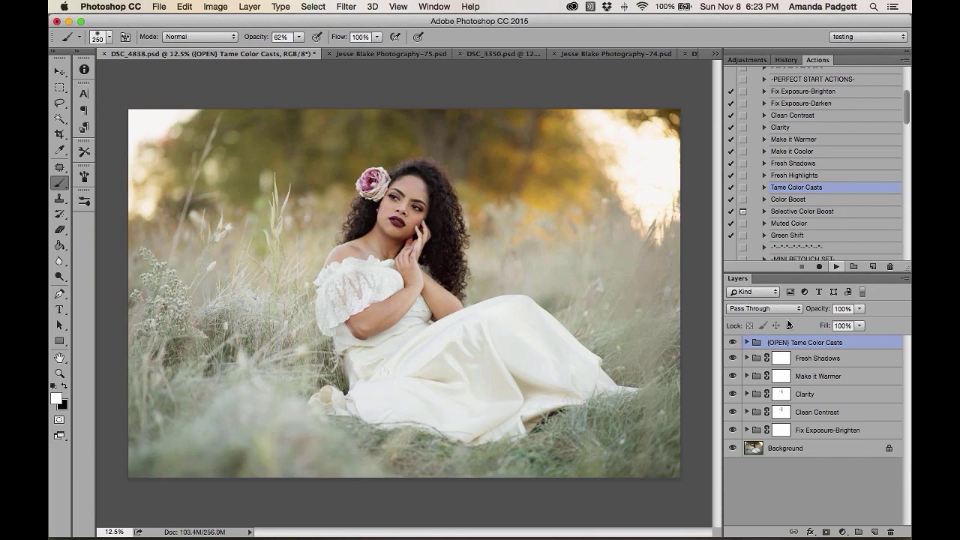
{"action": "left_click", "coordinate": [746, 344]}
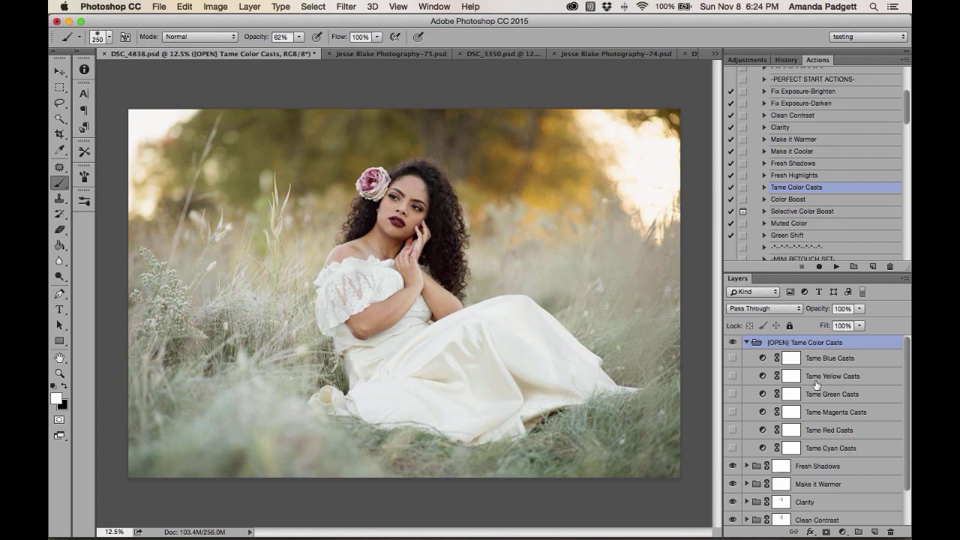
Try the Tame Yellow Casts and Tame Red Casts layers on the photo, lowering the Tame Red Casts opacity to 6%
{"action": "left_click", "coordinate": [732, 376]}
{"action": "left_click", "coordinate": [732, 375]}
{"action": "left_click", "coordinate": [733, 430]}
{"action": "key", "text": "super+h"}
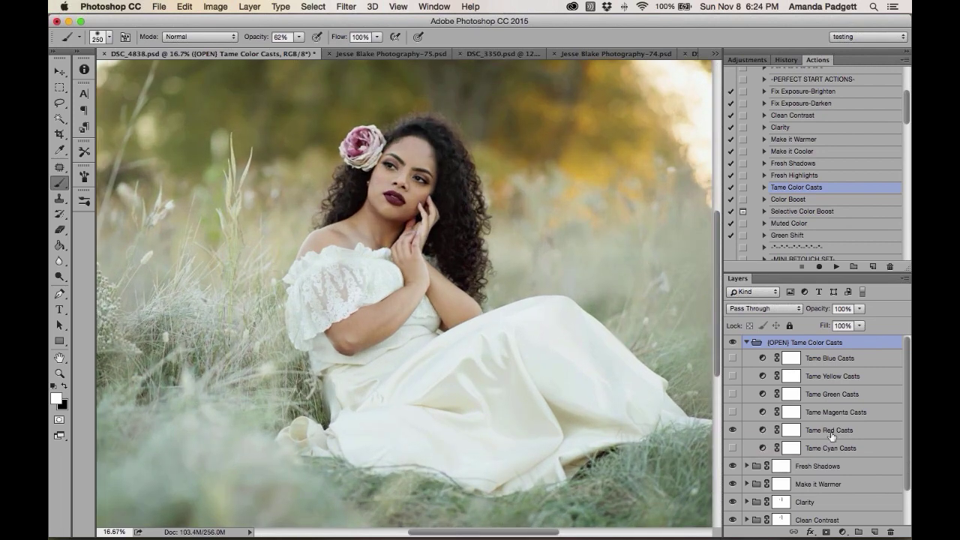
{"action": "left_click", "coordinate": [831, 437]}
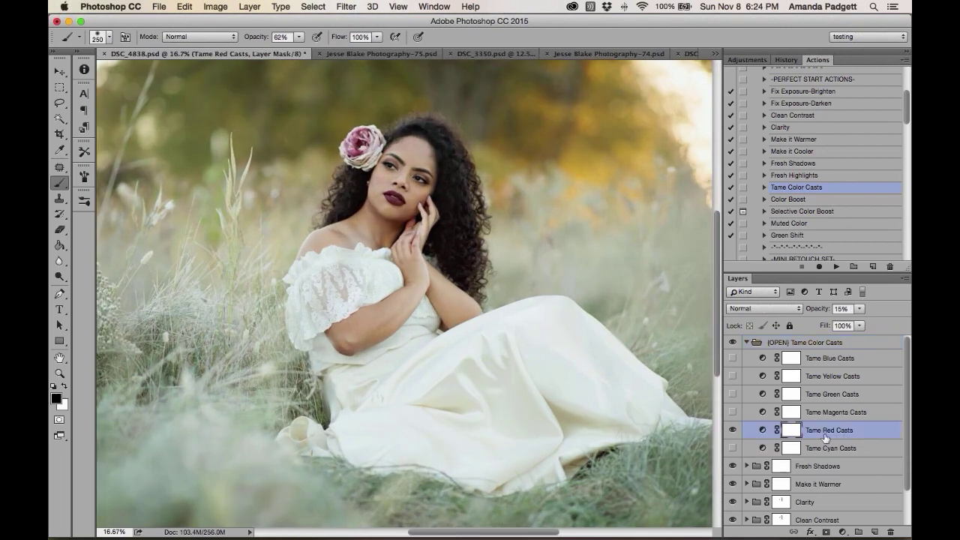
{"action": "left_click", "coordinate": [733, 433]}
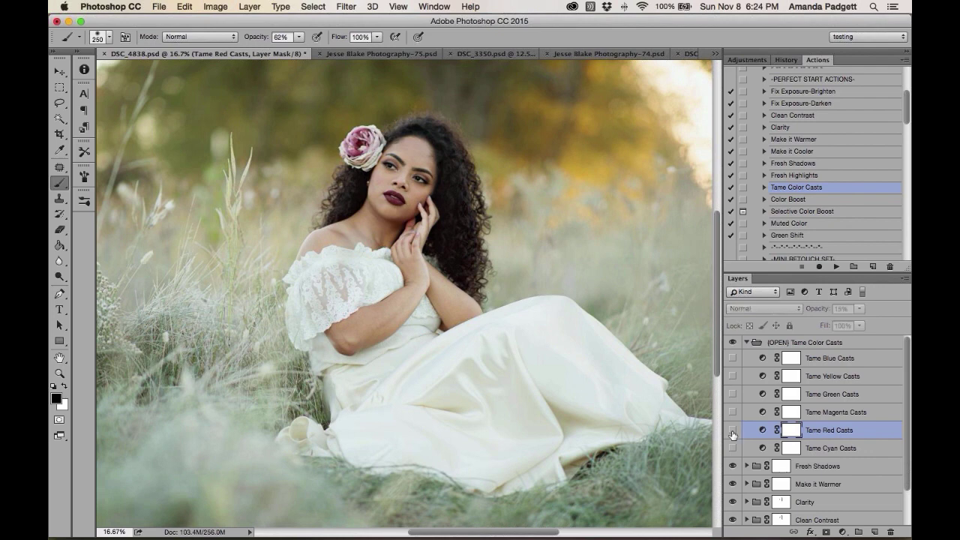
{"action": "left_click", "coordinate": [732, 433]}
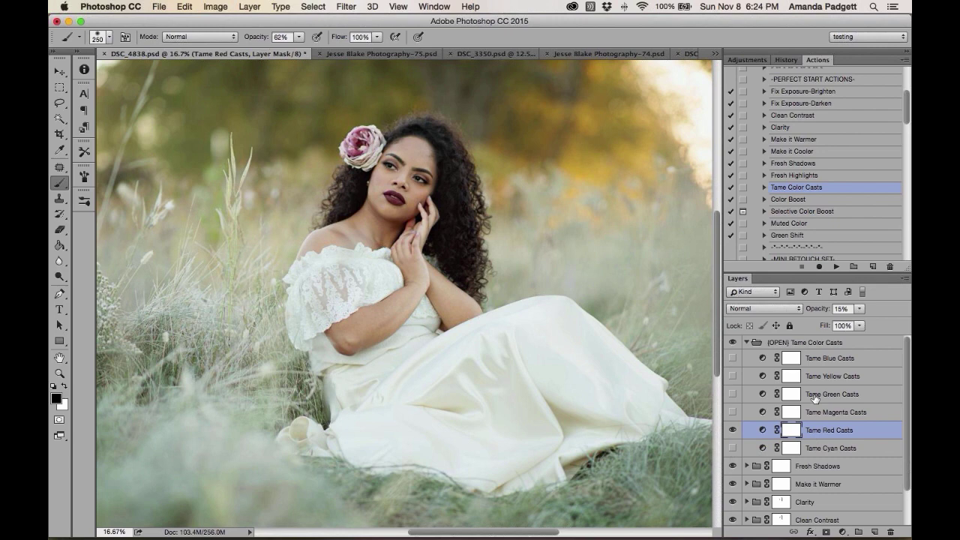
{"action": "left_click_drag", "start_coordinate": [825, 310], "coordinate": [816, 309]}
{"action": "left_click", "coordinate": [732, 429]}
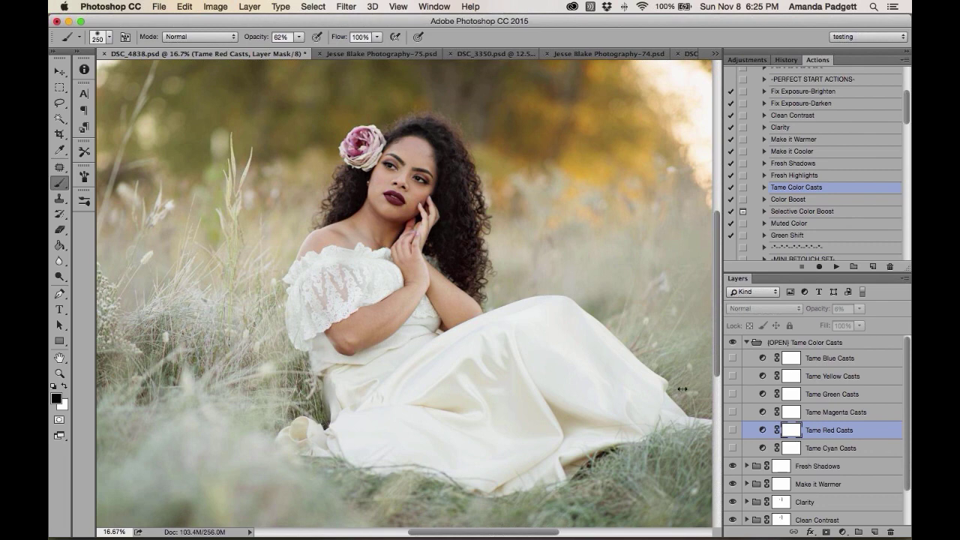
Collapse the Tame Color Casts group and delete it
{"action": "left_click", "coordinate": [746, 342]}
{"action": "left_click", "coordinate": [794, 342]}
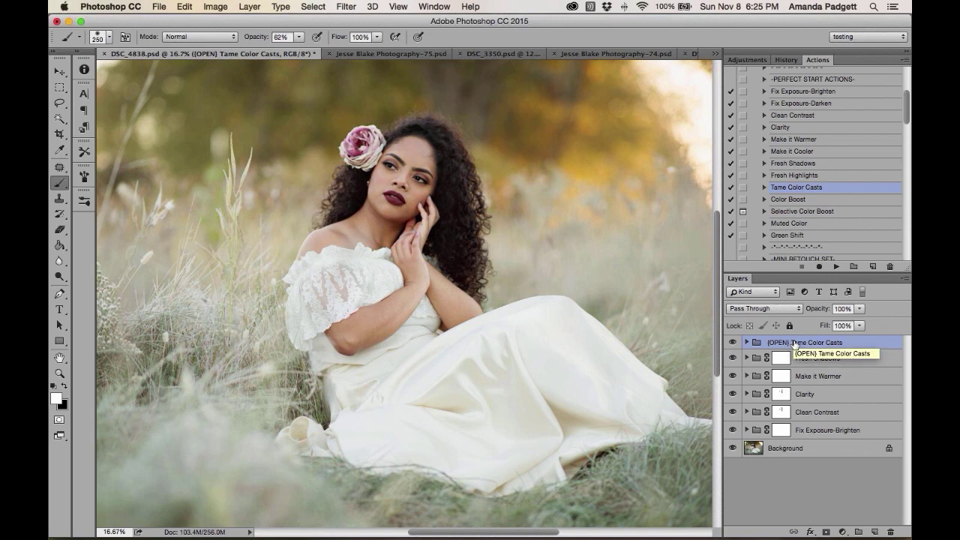
{"action": "key", "text": "BackSpace"}
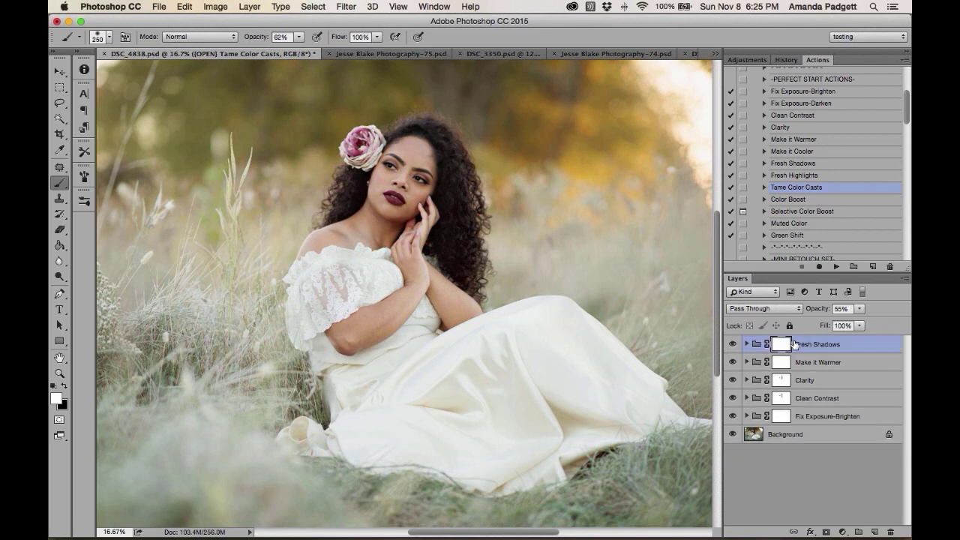
{"action": "key", "text": "super+minus"}
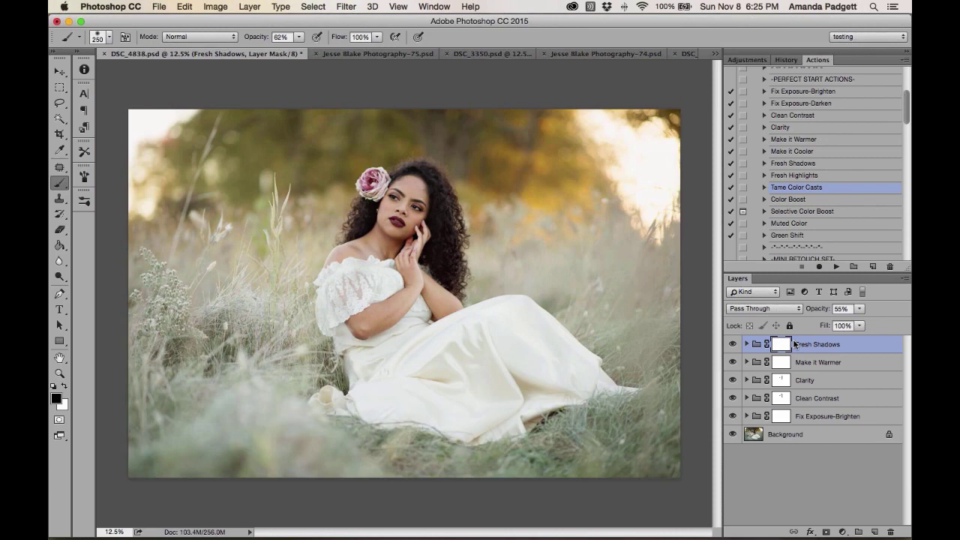
{"action": "key", "text": "super+equal"}
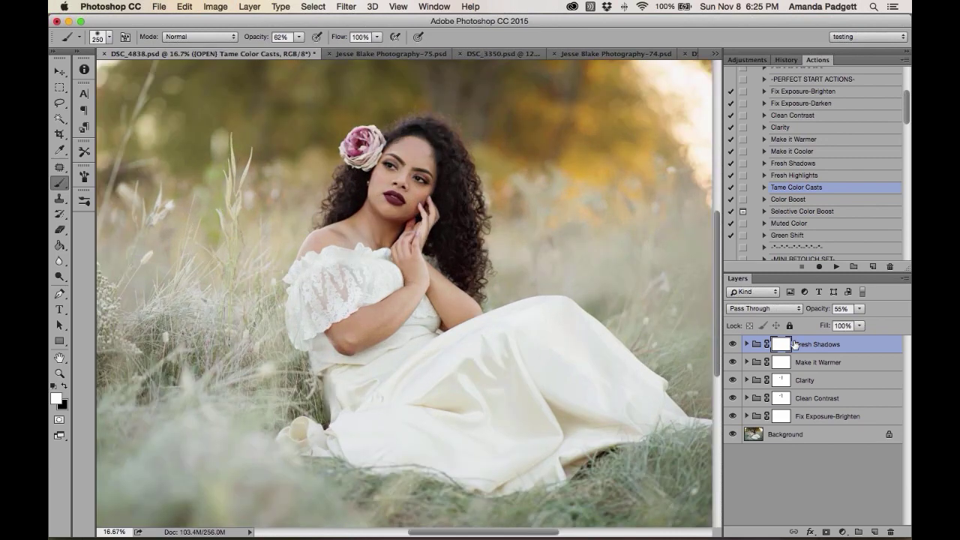
{"action": "key", "text": "super+minus"}
{"action": "key", "text": "x"}
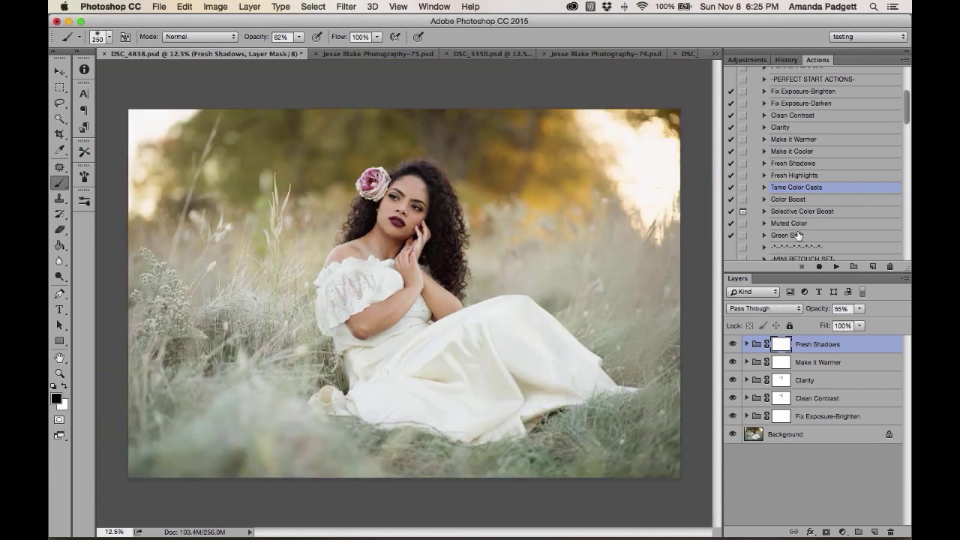
Run the Color Boost action and compare the photo with its group hidden and shown
{"action": "left_click", "coordinate": [799, 199]}
{"action": "left_click", "coordinate": [835, 266]}
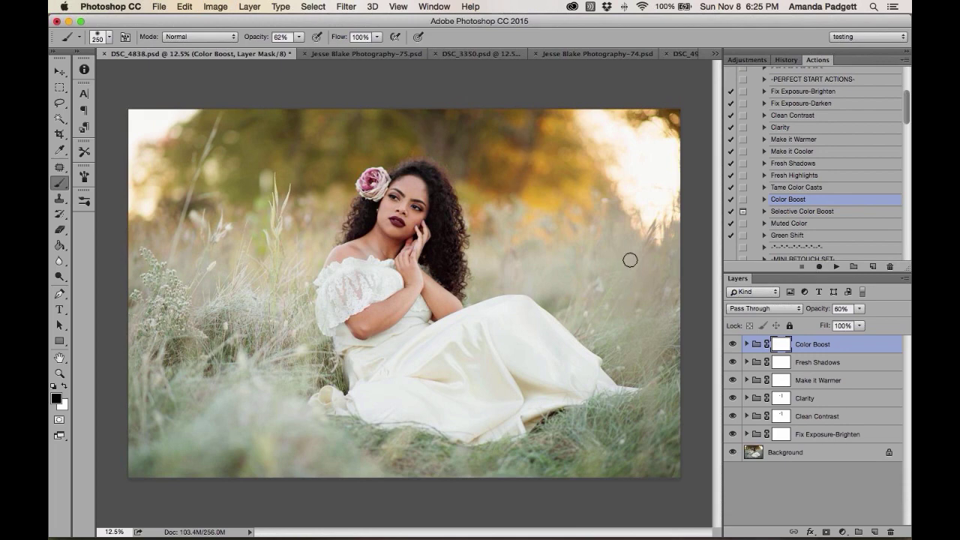
{"action": "left_click", "coordinate": [733, 345]}
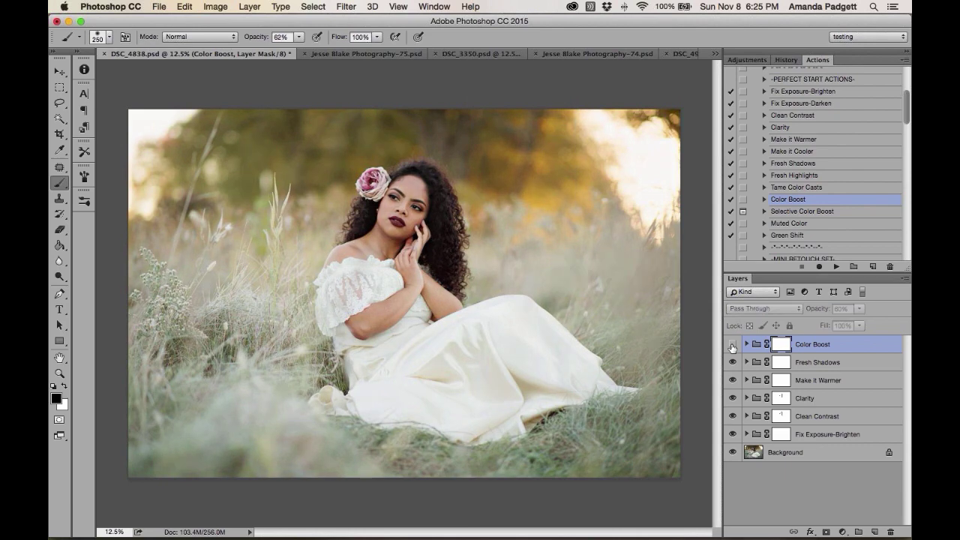
{"action": "left_click", "coordinate": [733, 345]}
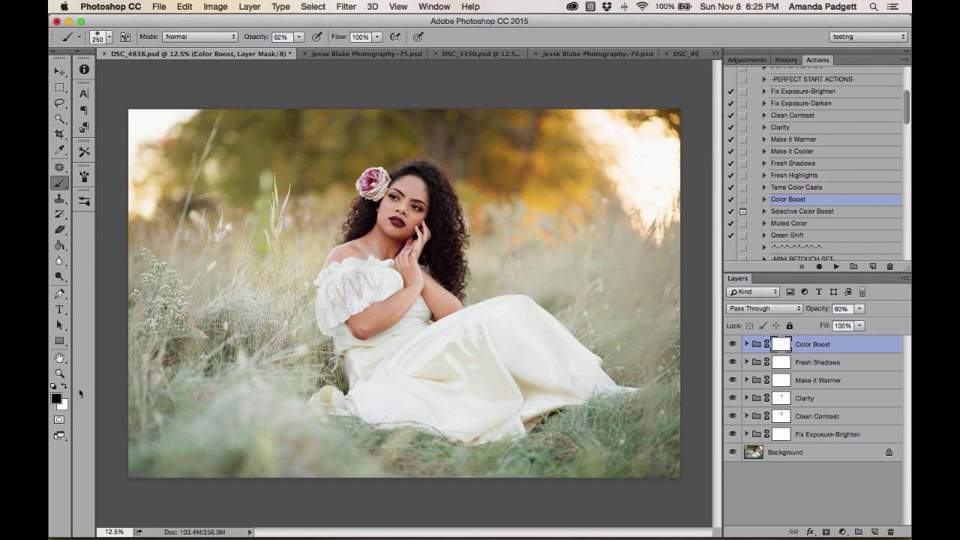
Enlarge the brush to 700 and paint black over the woman's skin on the Color Boost group's mask
{"action": "key", "text": "bracketright"}
{"action": "key", "text": "bracketright"}
{"action": "key", "text": "bracketright"}
{"action": "key", "text": "bracketright"}
{"action": "key", "text": "bracketright"}
{"action": "mouse_move", "coordinate": [388, 303]}
{"action": "left_mouse_down"}
{"action": "mouse_move", "coordinate": [386, 295]}
{"action": "mouse_move", "coordinate": [418, 323]}
{"action": "mouse_move", "coordinate": [417, 313]}
{"action": "left_mouse_up"}
Run the Selective Color Boost action through its information message and expand its layer group
{"action": "left_click", "coordinate": [835, 267]}
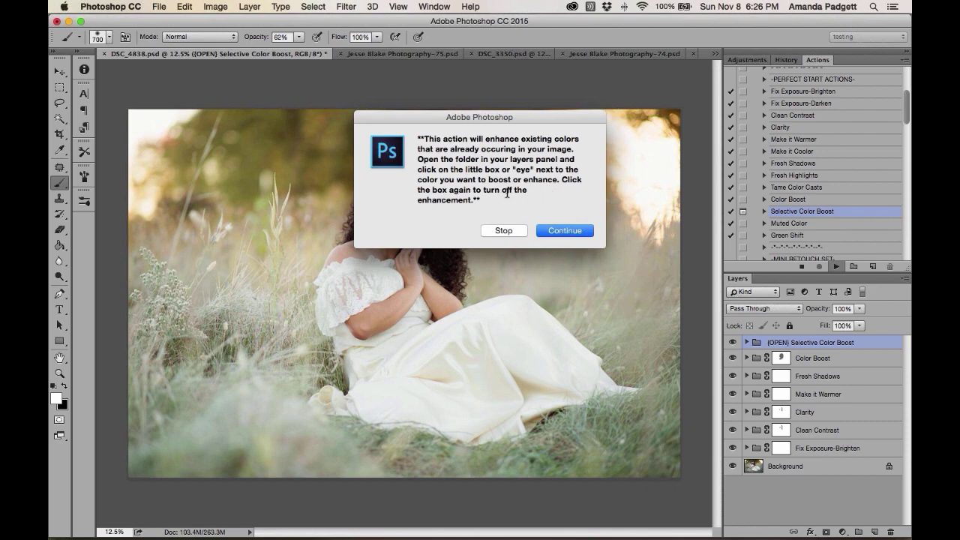
{"action": "left_click", "coordinate": [565, 231]}
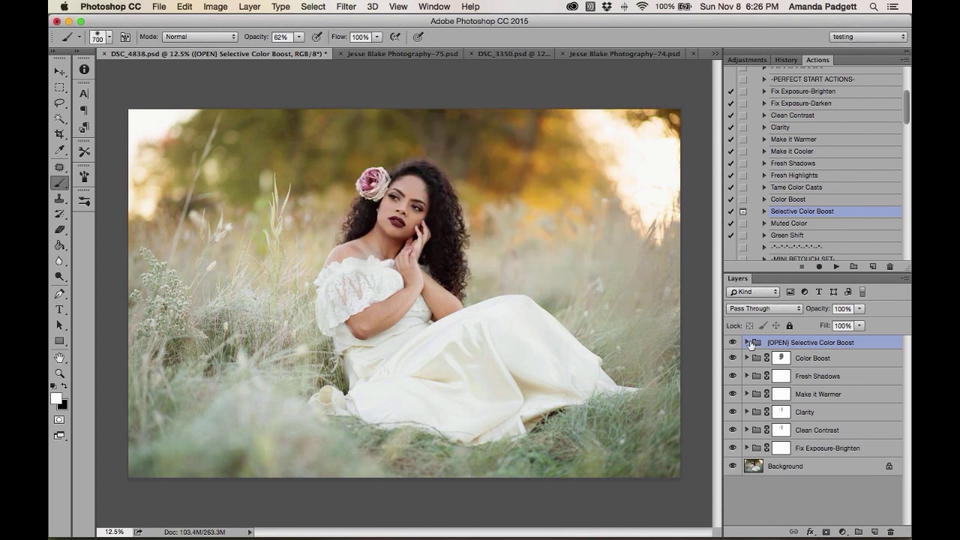
{"action": "left_click", "coordinate": [747, 343]}
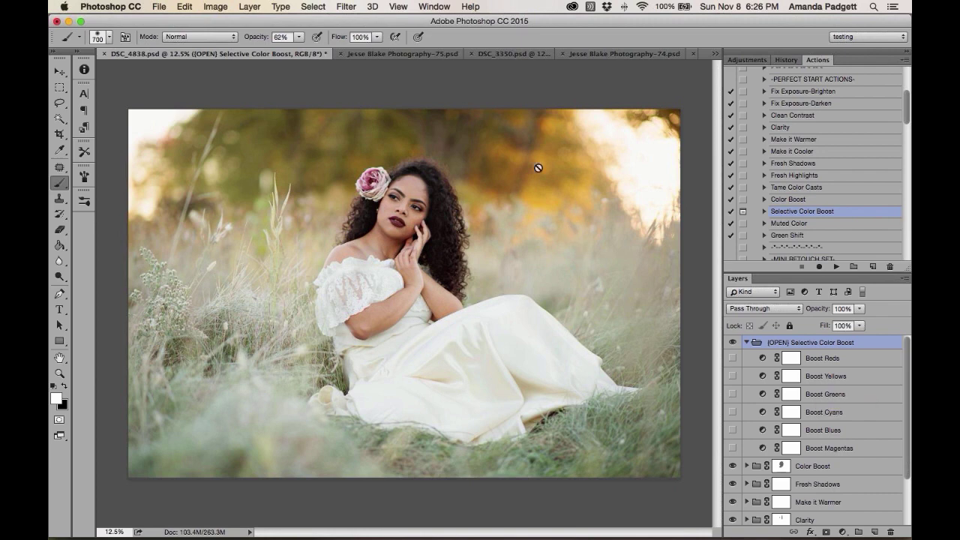
Show the Boost Yellows, Boost Greens and Boost Magentas layers, and preview Boost Reds but leave it hidden
{"action": "left_click", "coordinate": [732, 376]}
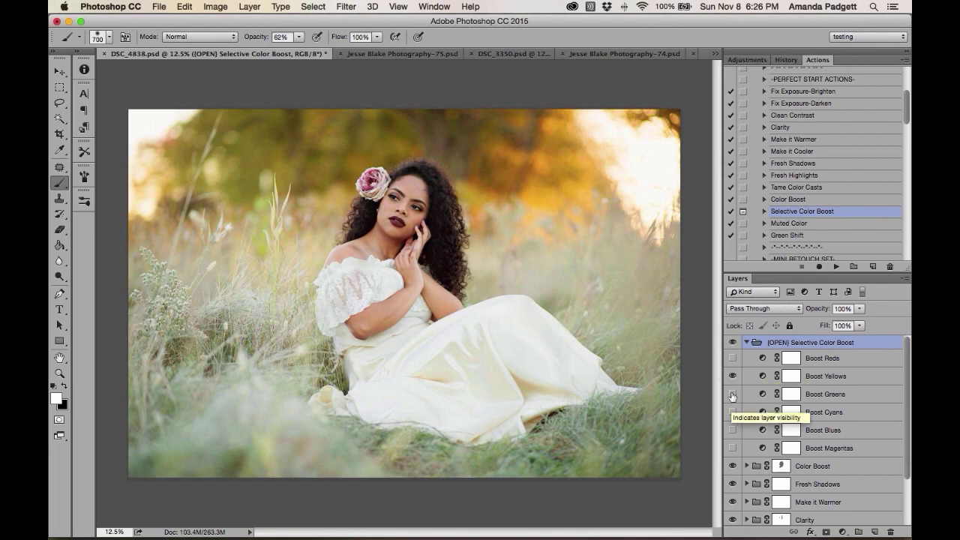
{"action": "left_click", "coordinate": [732, 393]}
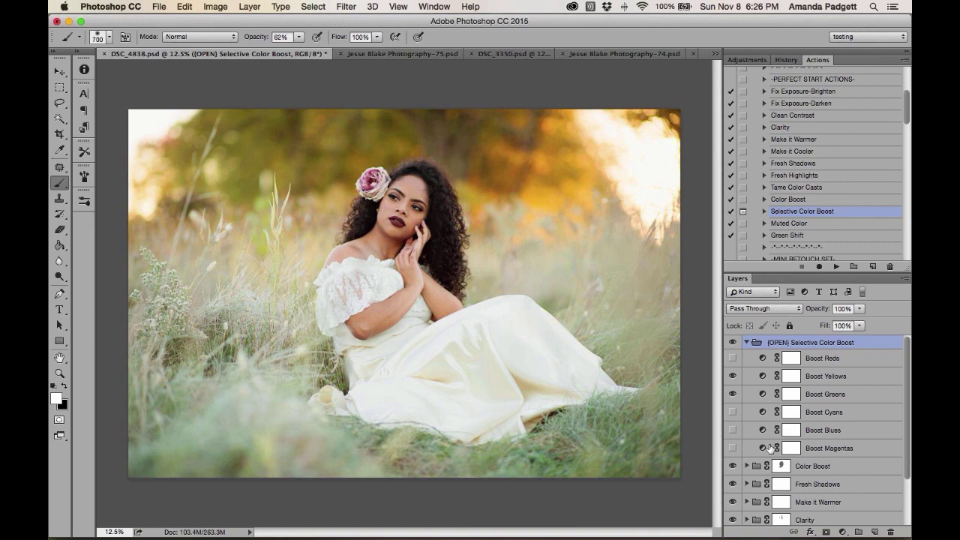
{"action": "left_click", "coordinate": [732, 448]}
{"action": "left_click", "coordinate": [754, 364]}
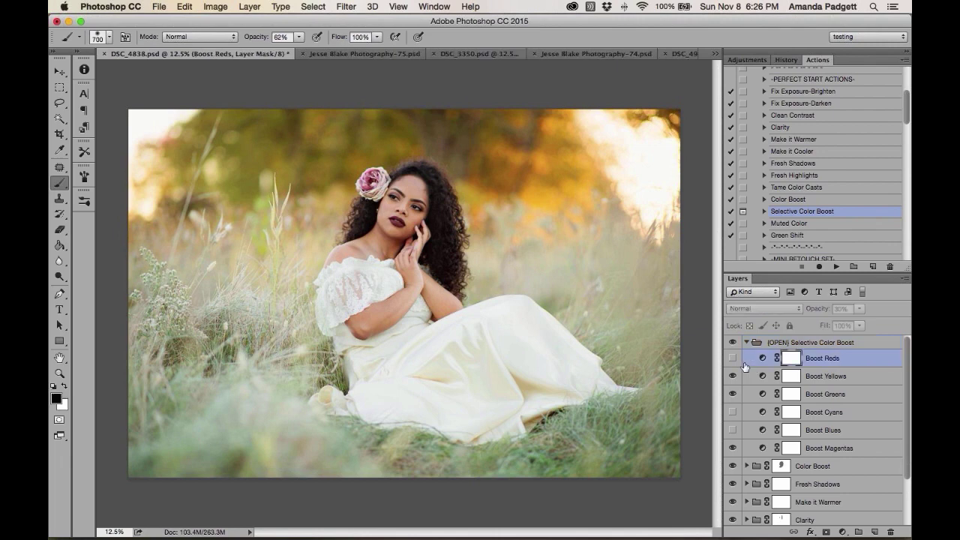
{"action": "left_click", "coordinate": [732, 359]}
{"action": "left_click", "coordinate": [732, 358]}
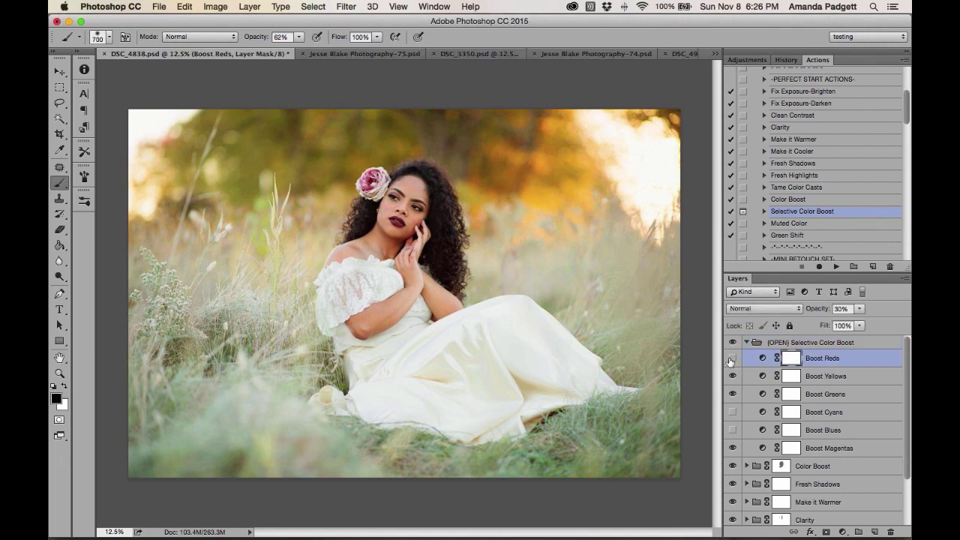
Mask the Boost Yellows effect off the woman's skin with black, raise the brush opacity to 79%, and collapse the group
{"action": "left_click", "coordinate": [756, 378]}
{"action": "left_click", "coordinate": [733, 375]}
{"action": "left_click", "coordinate": [732, 376]}
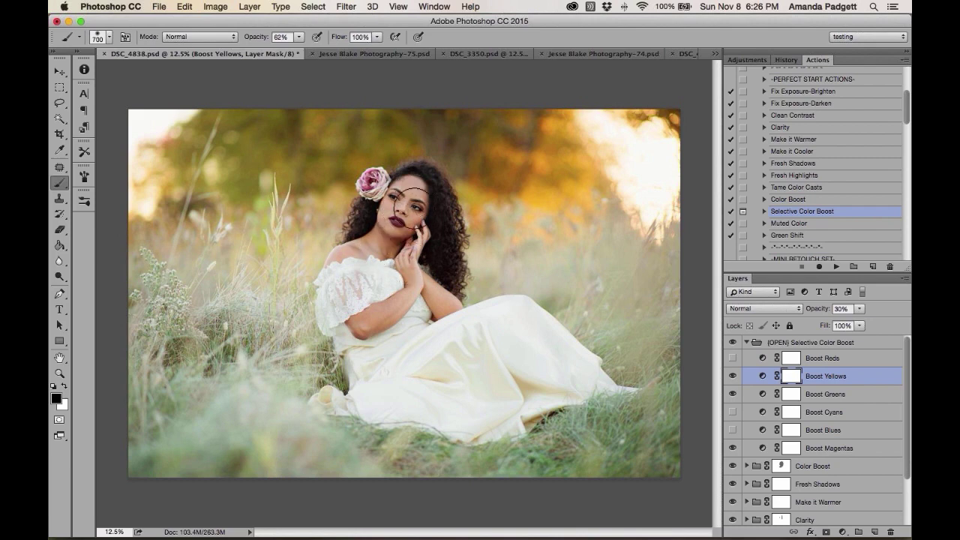
{"action": "left_click_drag", "start_coordinate": [403, 252], "coordinate": [392, 295]}
{"action": "left_click_drag", "start_coordinate": [259, 37], "coordinate": [272, 38]}
{"action": "left_click", "coordinate": [747, 342]}
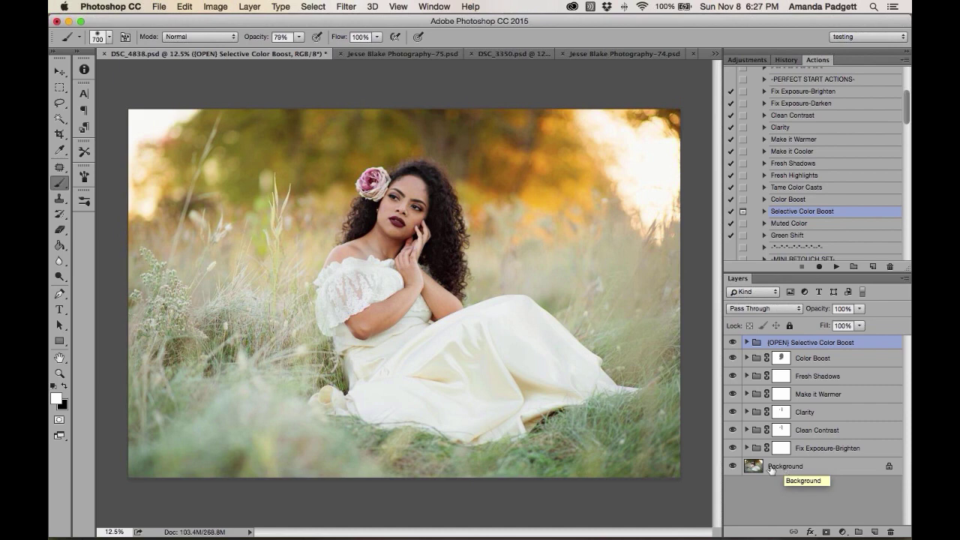
Compare the original Background alone with the full edit by hiding and showing all the action groups
{"action": "left_click", "coordinate": [733, 466], "text": "alt"}
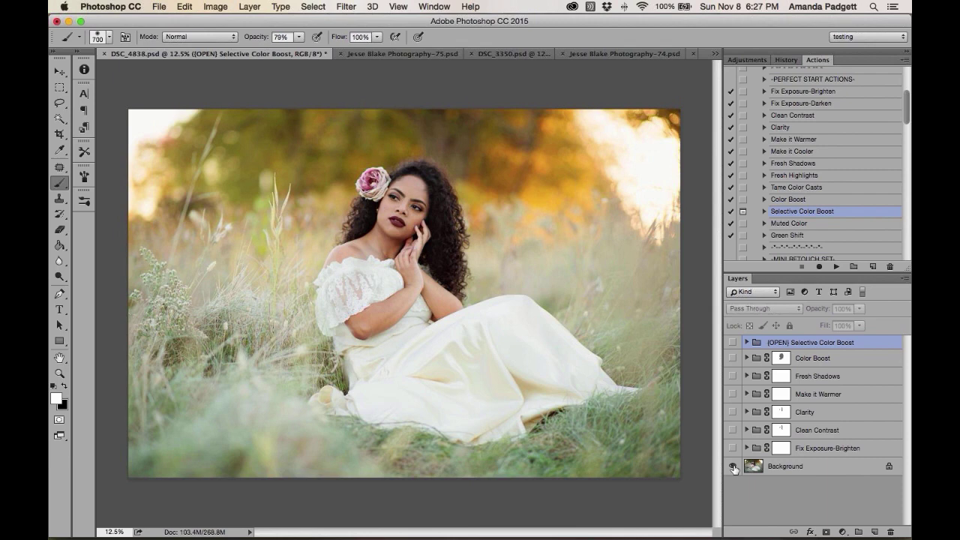
{"action": "left_click", "coordinate": [732, 466], "text": "alt"}
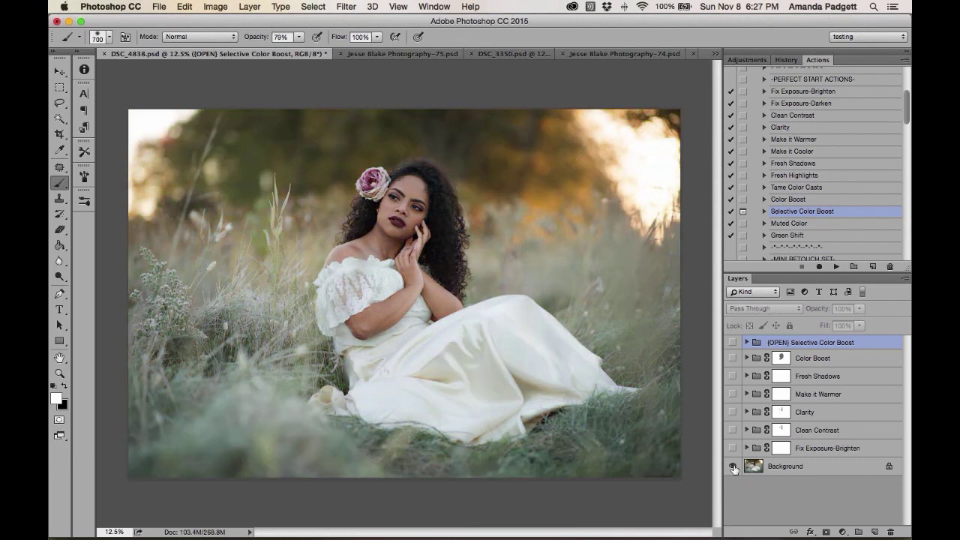
{"action": "left_click", "coordinate": [733, 467], "text": "alt"}
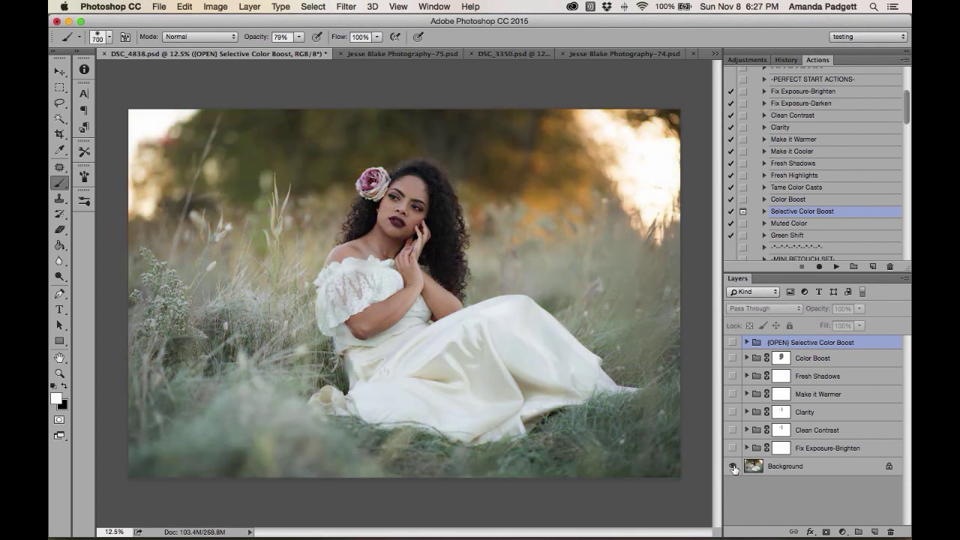
{"action": "left_click", "coordinate": [733, 466], "text": "alt"}
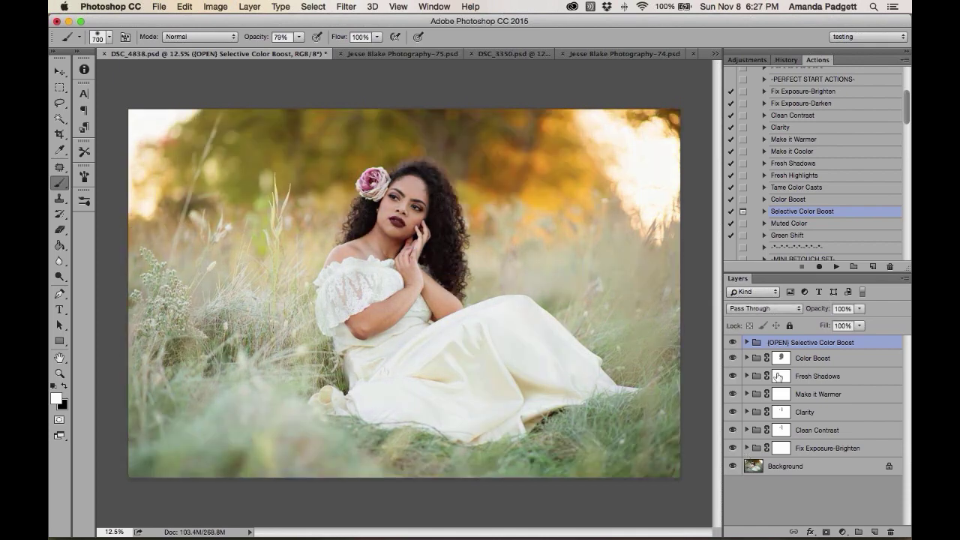
{"action": "scroll", "coordinate": [821, 227], "scroll_direction": "up", "scroll_amount": 3}
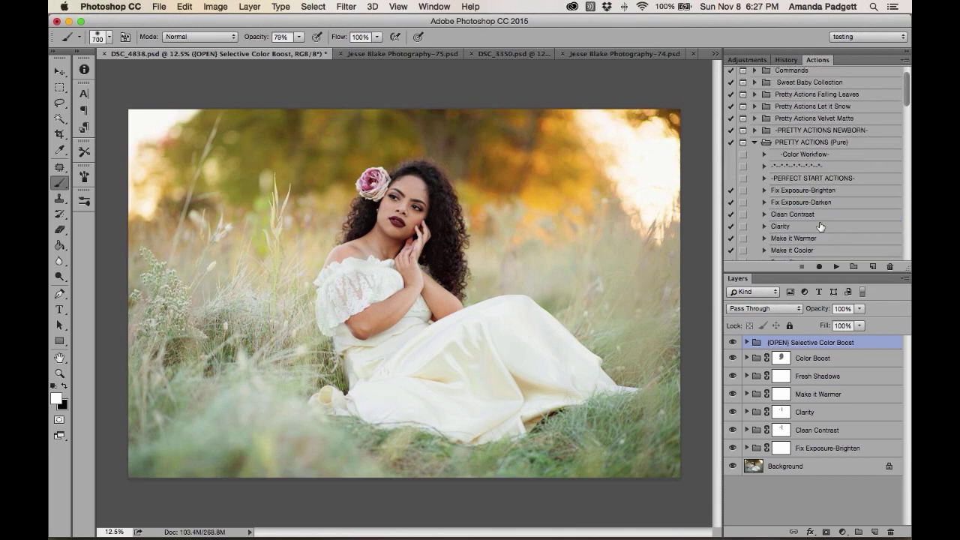
Run the Oh-So-Soft Skin action from the Mini Retouch Set and continue through its painting instruction message
{"action": "scroll", "coordinate": [821, 227], "scroll_direction": "up", "scroll_amount": 1}
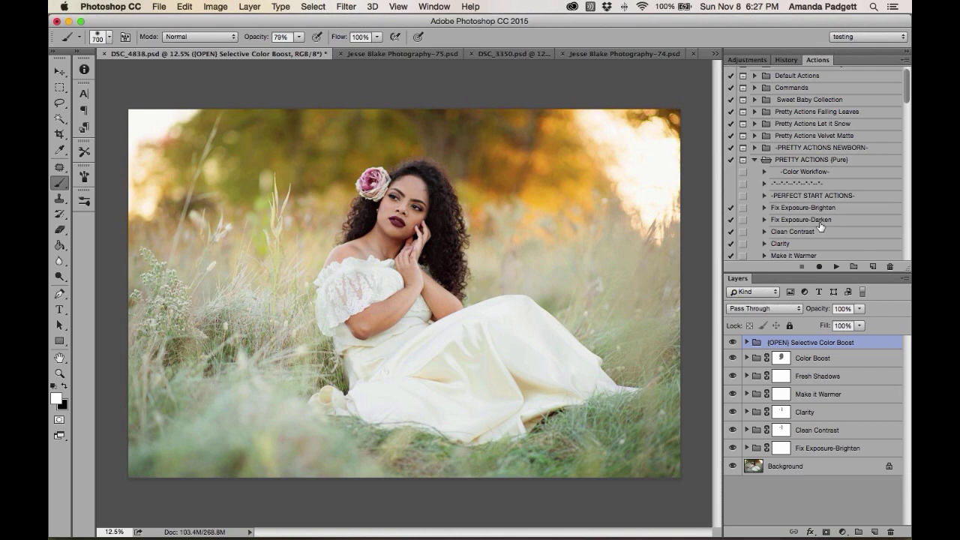
{"action": "scroll", "coordinate": [821, 226], "scroll_direction": "down", "scroll_amount": 5}
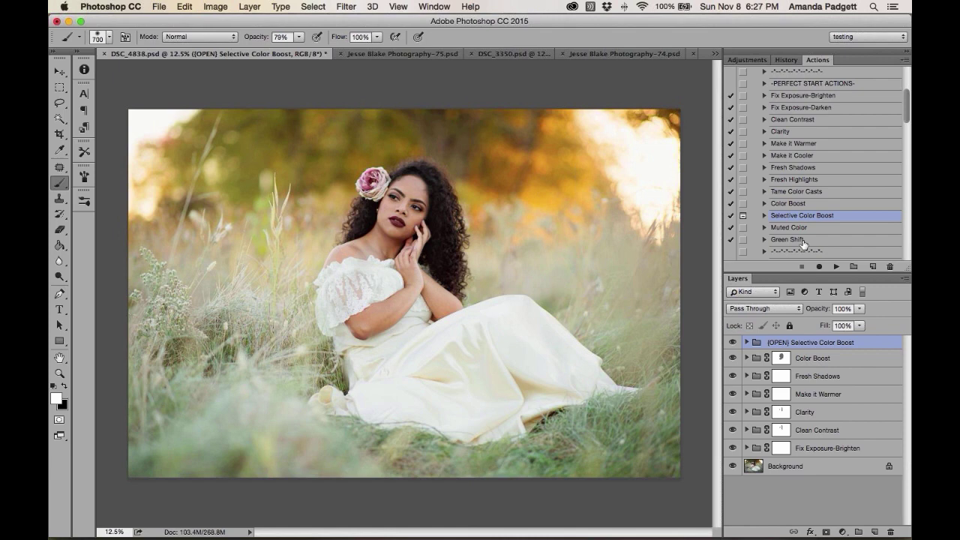
{"action": "scroll", "coordinate": [804, 244], "scroll_direction": "down", "scroll_amount": 3}
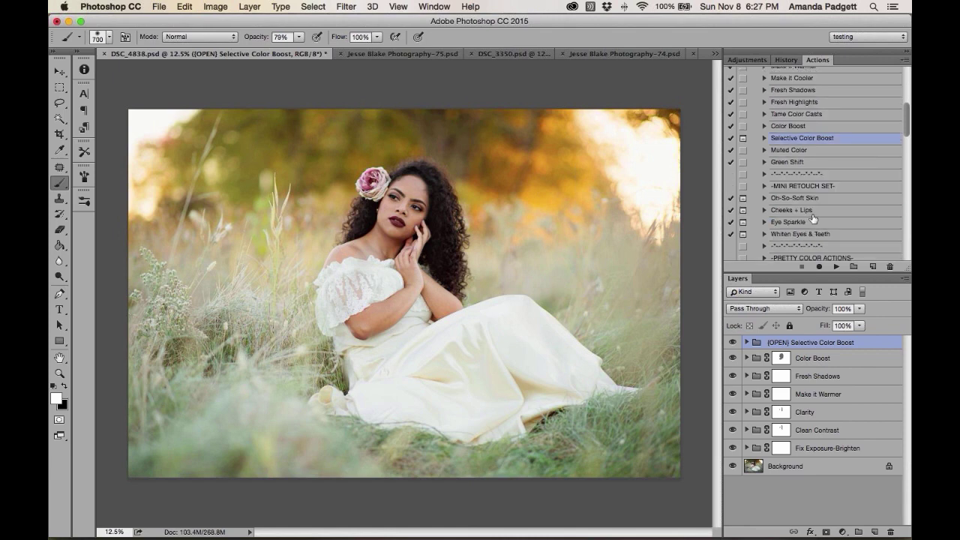
{"action": "left_click", "coordinate": [812, 201]}
{"action": "left_click", "coordinate": [834, 266]}
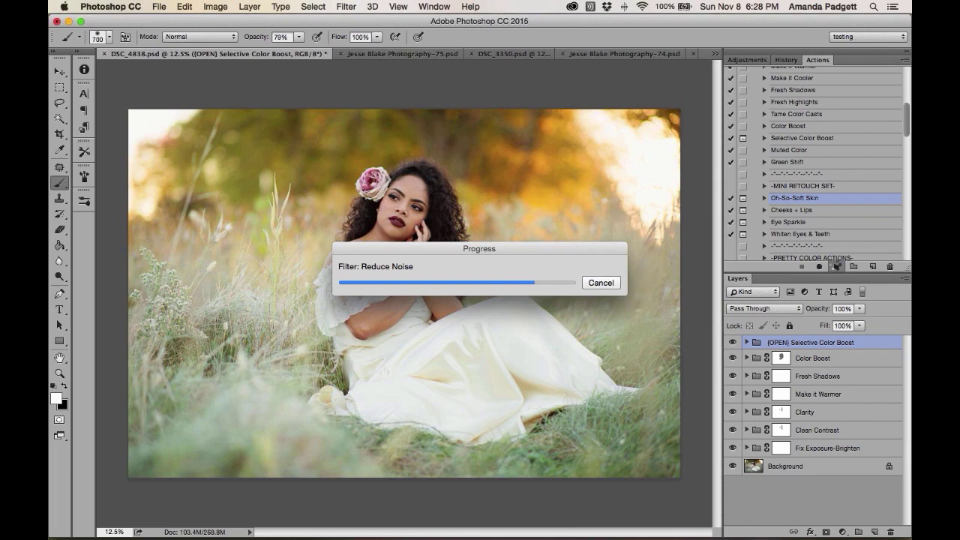
{"action": "left_click", "coordinate": [836, 267]}
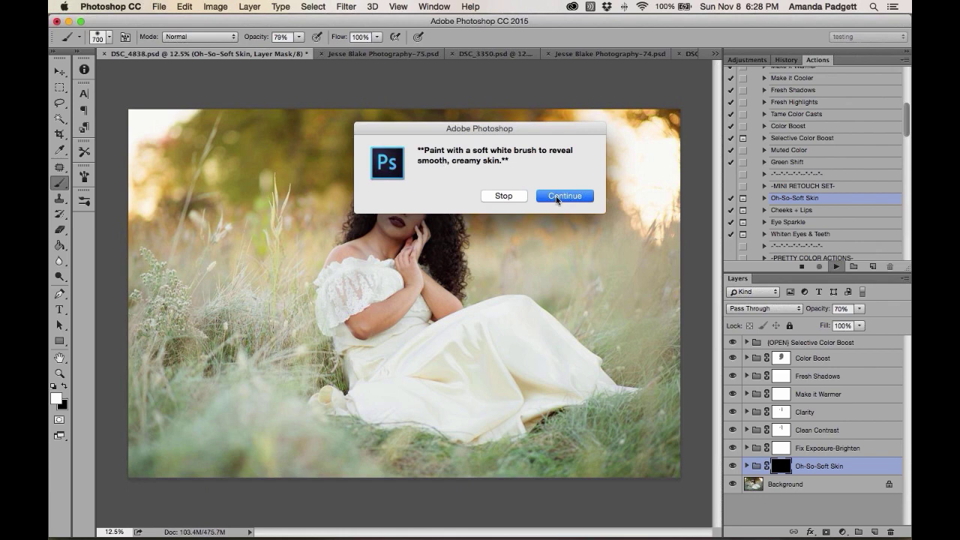
{"action": "left_click", "coordinate": [555, 196]}
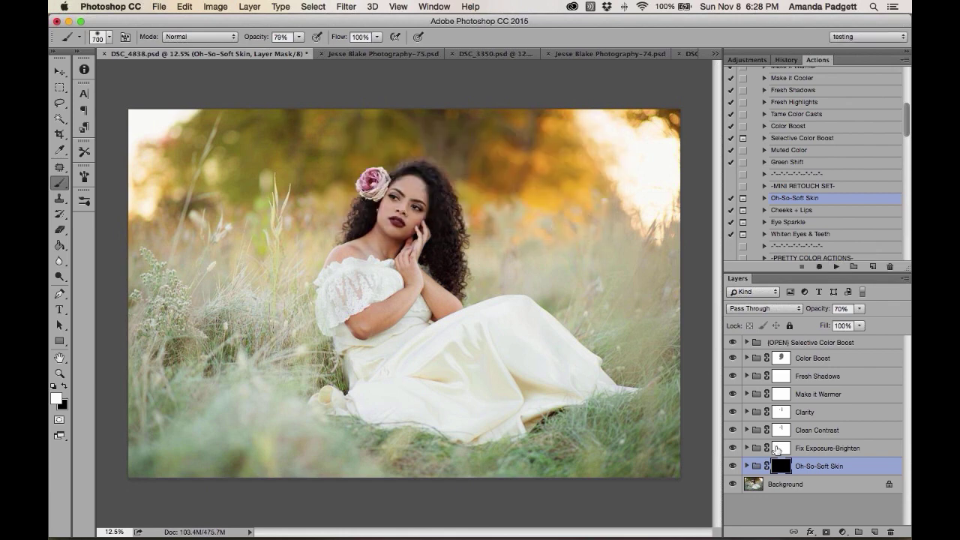
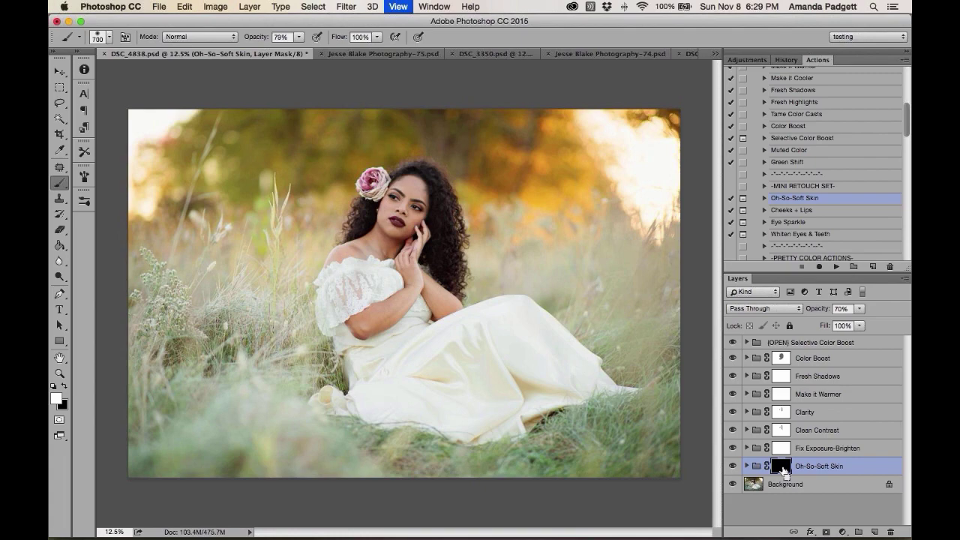
Set the brush to 69% opacity and size 200 for painting the woman's skin on the Oh-So-Soft Skin mask
{"action": "key", "text": "super+plus"}
{"action": "key", "text": "super+plus"}
{"action": "key", "text": "super+plus"}
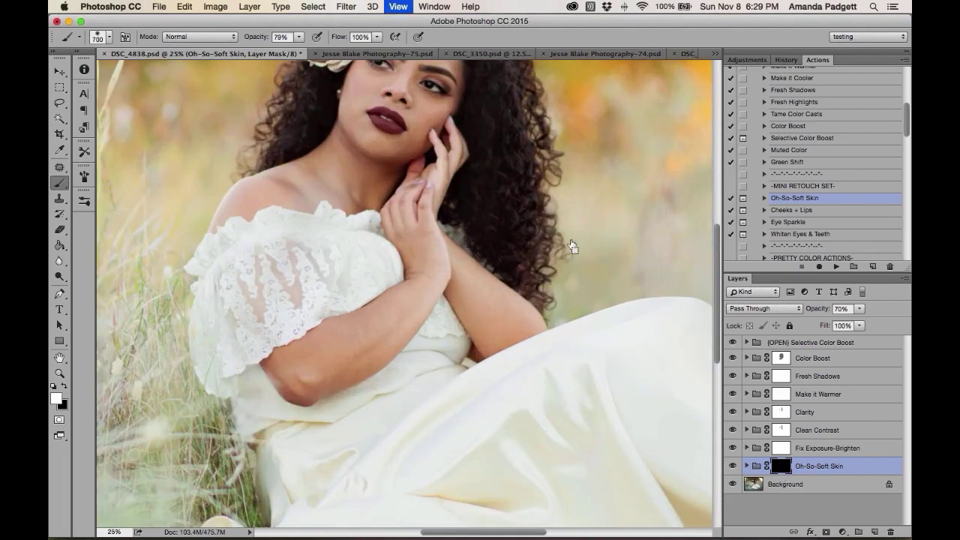
{"action": "left_click_drag", "start_coordinate": [587, 240], "coordinate": [587, 432]}
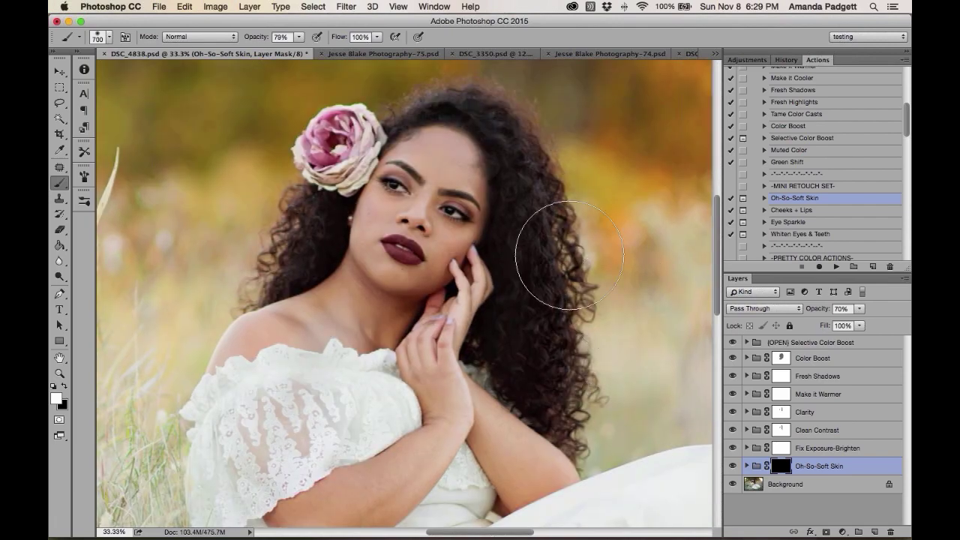
{"action": "left_click", "coordinate": [300, 37]}
{"action": "left_click_drag", "start_coordinate": [300, 51], "coordinate": [296, 53]}
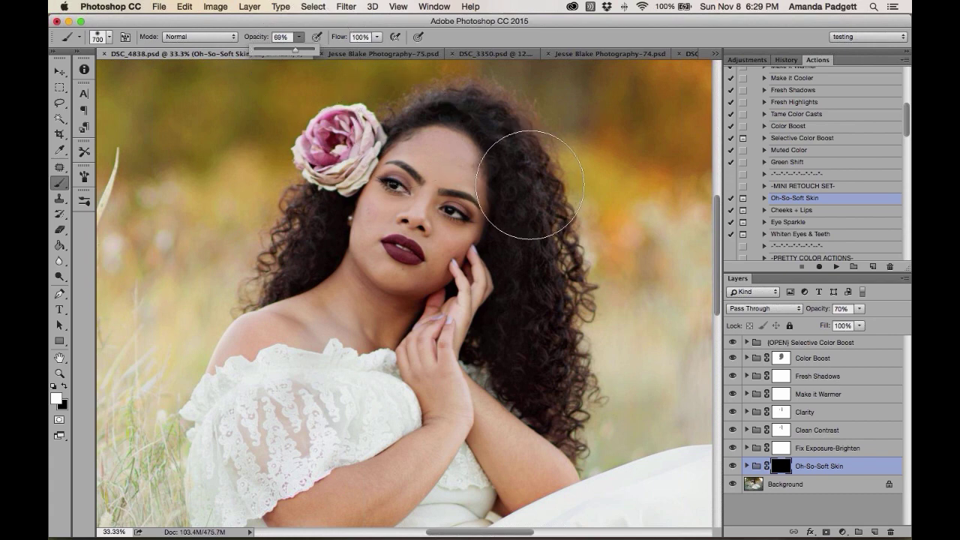
{"action": "key", "text": "bracketleft"}
{"action": "key", "text": "bracketleft"}
{"action": "key", "text": "bracketleft"}
{"action": "key", "text": "bracketleft"}
{"action": "key", "text": "bracketleft"}
{"action": "key", "text": "bracketleft"}
{"action": "key", "text": "bracketleft"}
{"action": "key", "text": "bracketleft"}
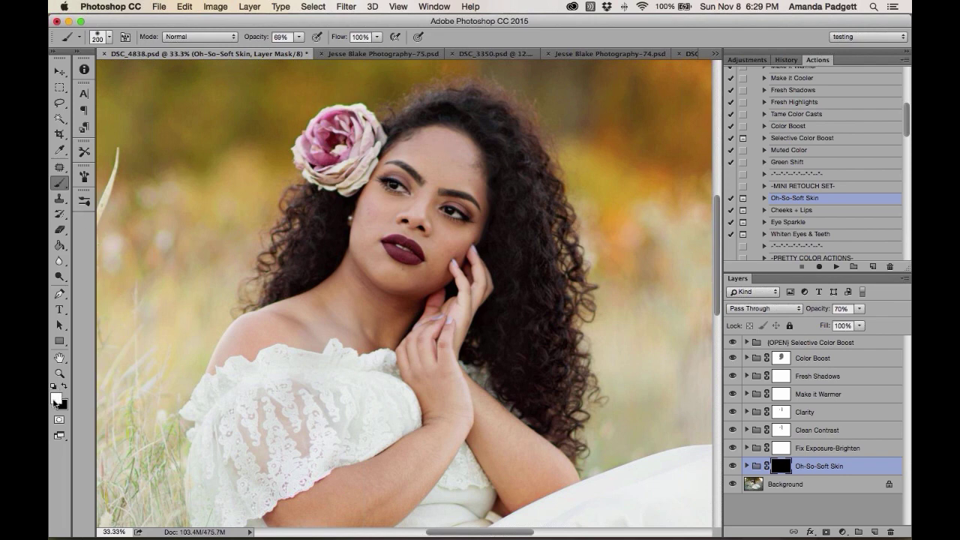
{"action": "key", "text": "x"}
{"action": "key", "text": "x"}
{"action": "key", "text": "x"}
{"action": "key", "text": "x"}
{"action": "key", "text": "x"}
{"action": "key", "text": "d"}
{"action": "key", "text": "x"}
{"action": "key", "text": "x"}
{"action": "key", "text": "x"}
{"action": "key", "text": "x"}
{"action": "key", "text": "x"}
{"action": "key", "text": "bracketleft"}
{"action": "key", "text": "bracketleft"}
{"action": "key", "text": "bracketleft"}
{"action": "key", "text": "bracketleft"}
{"action": "key", "text": "bracketleft"}
{"action": "key", "text": "bracketright"}
{"action": "key", "text": "bracketright"}
{"action": "key", "text": "bracketright"}
{"action": "key", "text": "bracketright"}
{"action": "key", "text": "bracketright"}
{"action": "key", "text": "bracketright"}
{"action": "key", "text": "bracketleft"}
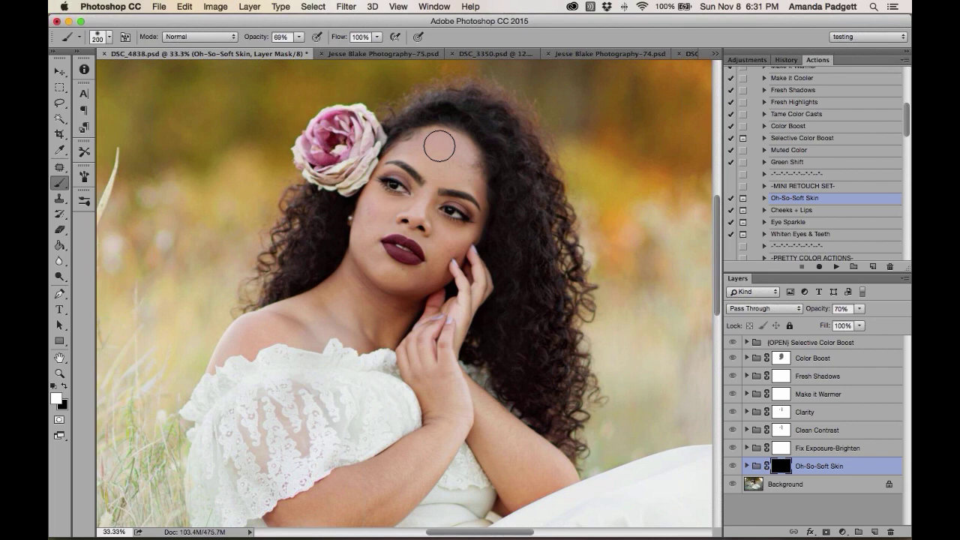
Show the mask overlay and paint the forehead, cheeks, nose and chin white on the Oh-So-Soft Skin mask, reducing the brush to size 80 for details
{"action": "key", "text": "backslash"}
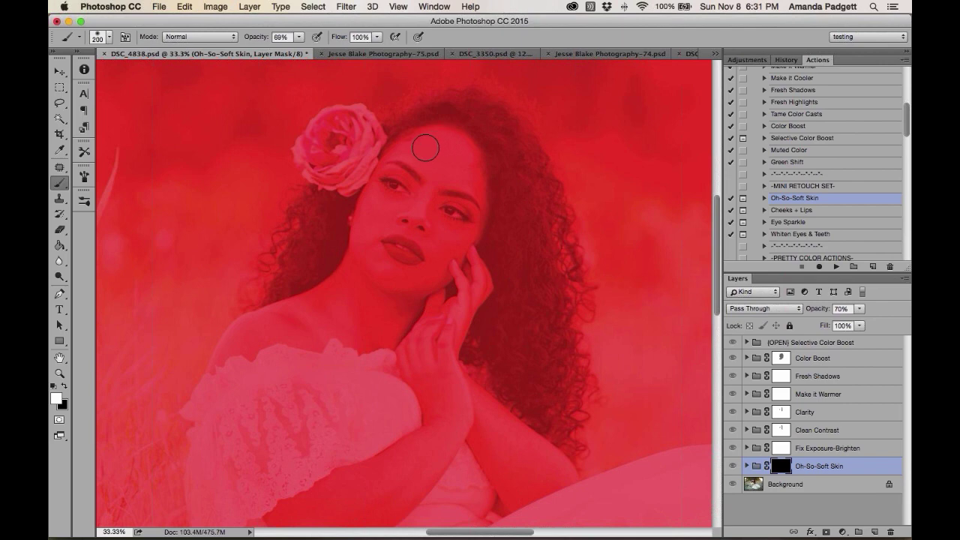
{"action": "key", "text": "bracketleft"}
{"action": "mouse_move", "coordinate": [425, 148]}
{"action": "left_mouse_down"}
{"action": "mouse_move", "coordinate": [465, 159]}
{"action": "mouse_move", "coordinate": [465, 175]}
{"action": "mouse_move", "coordinate": [441, 171]}
{"action": "mouse_move", "coordinate": [461, 173]}
{"action": "mouse_move", "coordinate": [466, 162]}
{"action": "mouse_move", "coordinate": [447, 156]}
{"action": "mouse_move", "coordinate": [426, 198]}
{"action": "mouse_move", "coordinate": [412, 205]}
{"action": "mouse_move", "coordinate": [392, 207]}
{"action": "mouse_move", "coordinate": [375, 189]}
{"action": "mouse_move", "coordinate": [385, 205]}
{"action": "mouse_move", "coordinate": [366, 203]}
{"action": "mouse_move", "coordinate": [362, 241]}
{"action": "mouse_move", "coordinate": [371, 262]}
{"action": "mouse_move", "coordinate": [403, 279]}
{"action": "mouse_move", "coordinate": [376, 252]}
{"action": "mouse_move", "coordinate": [372, 217]}
{"action": "mouse_move", "coordinate": [409, 211]}
{"action": "mouse_move", "coordinate": [438, 223]}
{"action": "mouse_move", "coordinate": [425, 215]}
{"action": "mouse_move", "coordinate": [427, 197]}
{"action": "mouse_move", "coordinate": [425, 215]}
{"action": "mouse_move", "coordinate": [469, 236]}
{"action": "mouse_move", "coordinate": [455, 238]}
{"action": "mouse_move", "coordinate": [459, 254]}
{"action": "mouse_move", "coordinate": [446, 255]}
{"action": "mouse_move", "coordinate": [442, 277]}
{"action": "mouse_move", "coordinate": [430, 233]}
{"action": "mouse_move", "coordinate": [377, 242]}
{"action": "left_mouse_up"}
{"action": "key", "text": "bracketleft"}
{"action": "key", "text": "bracketleft"}
{"action": "key", "text": "bracketleft"}
{"action": "key", "text": "bracketleft"}
{"action": "key", "text": "bracketleft"}
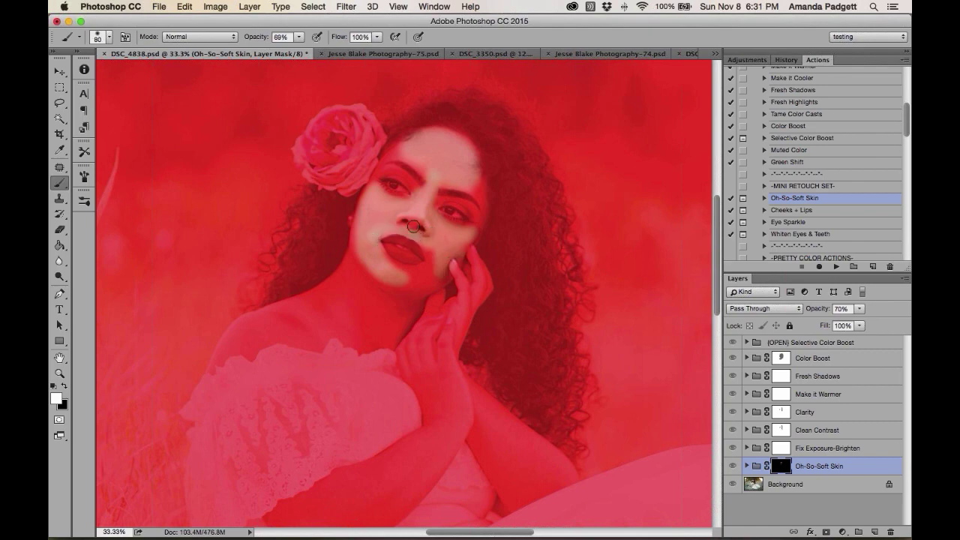
{"action": "mouse_move", "coordinate": [437, 253]}
{"action": "left_mouse_down"}
{"action": "mouse_move", "coordinate": [422, 281]}
{"action": "mouse_move", "coordinate": [403, 277]}
{"action": "mouse_move", "coordinate": [423, 268]}
{"action": "mouse_move", "coordinate": [385, 262]}
{"action": "mouse_move", "coordinate": [419, 280]}
{"action": "mouse_move", "coordinate": [393, 279]}
{"action": "left_mouse_up"}
{"action": "key", "text": "bracketright"}
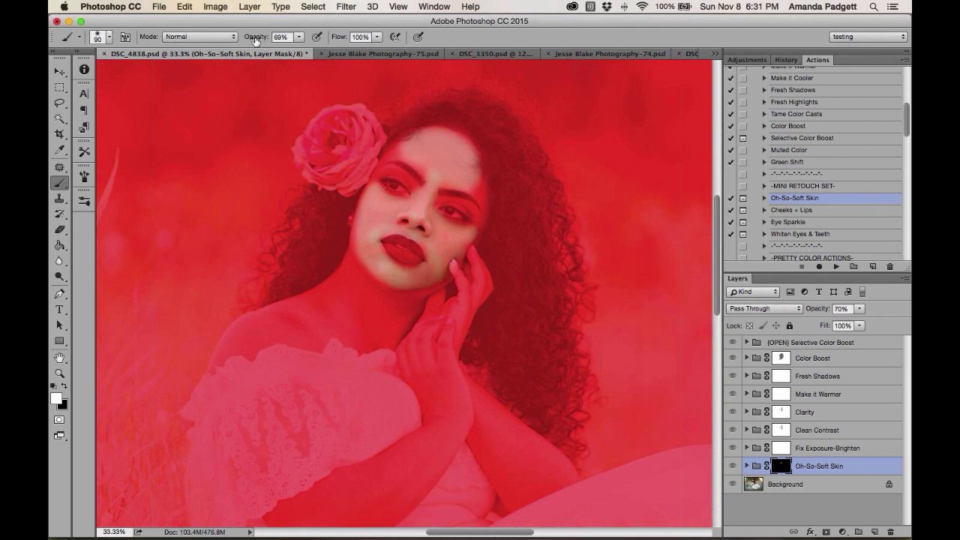
Lower the brush opacity to 53%, enlarge the brush, and paint the neck and upper chest white on the Oh-So-Soft Skin mask
{"action": "left_click_drag", "start_coordinate": [261, 39], "coordinate": [249, 39]}
{"action": "key", "text": "bracketright"}
{"action": "key", "text": "bracketright"}
{"action": "key", "text": "bracketright"}
{"action": "key", "text": "bracketright"}
{"action": "mouse_move", "coordinate": [360, 253]}
{"action": "left_mouse_down"}
{"action": "mouse_move", "coordinate": [401, 284]}
{"action": "mouse_move", "coordinate": [386, 317]}
{"action": "mouse_move", "coordinate": [356, 310]}
{"action": "mouse_move", "coordinate": [343, 289]}
{"action": "mouse_move", "coordinate": [296, 315]}
{"action": "mouse_move", "coordinate": [351, 332]}
{"action": "mouse_move", "coordinate": [391, 327]}
{"action": "mouse_move", "coordinate": [405, 308]}
{"action": "mouse_move", "coordinate": [361, 283]}
{"action": "mouse_move", "coordinate": [356, 261]}
{"action": "mouse_move", "coordinate": [339, 286]}
{"action": "mouse_move", "coordinate": [340, 263]}
{"action": "left_mouse_up"}
Paint the temple and outer cheek edges into the Oh-So-Soft Skin mask with a size 80 brush, and hide the mask overlay
{"action": "key", "text": "bracketleft"}
{"action": "key", "text": "bracketleft"}
{"action": "key", "text": "bracketleft"}
{"action": "key", "text": "bracketleft"}
{"action": "key", "text": "bracketleft"}
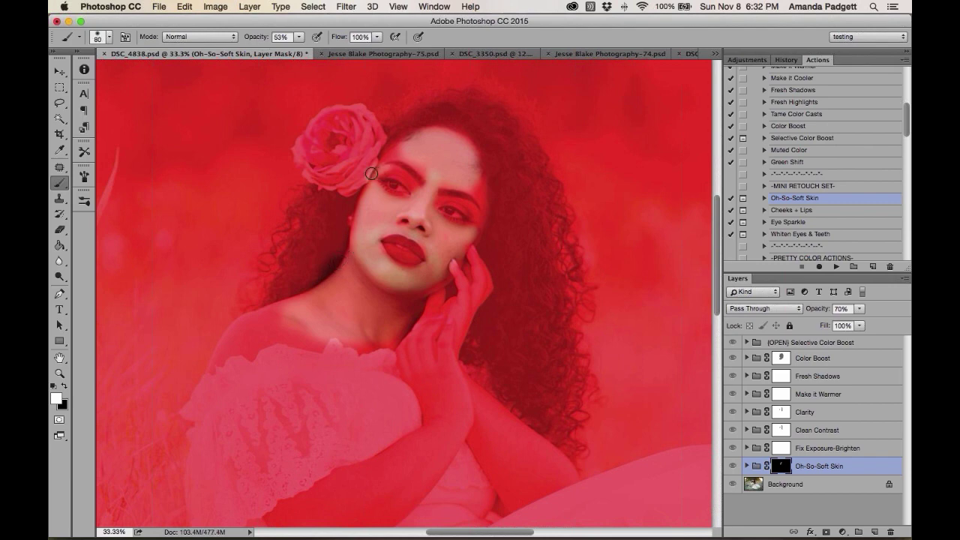
{"action": "left_click_drag", "start_coordinate": [379, 161], "coordinate": [407, 155]}
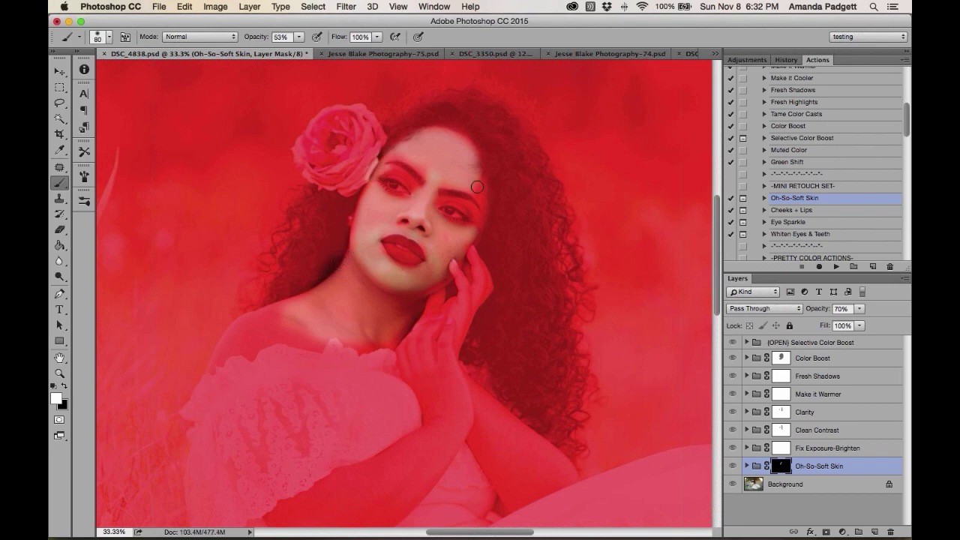
{"action": "mouse_move", "coordinate": [483, 203]}
{"action": "left_mouse_down"}
{"action": "mouse_move", "coordinate": [482, 229]}
{"action": "mouse_move", "coordinate": [465, 236]}
{"action": "left_mouse_up"}
{"action": "key", "text": "backslash"}
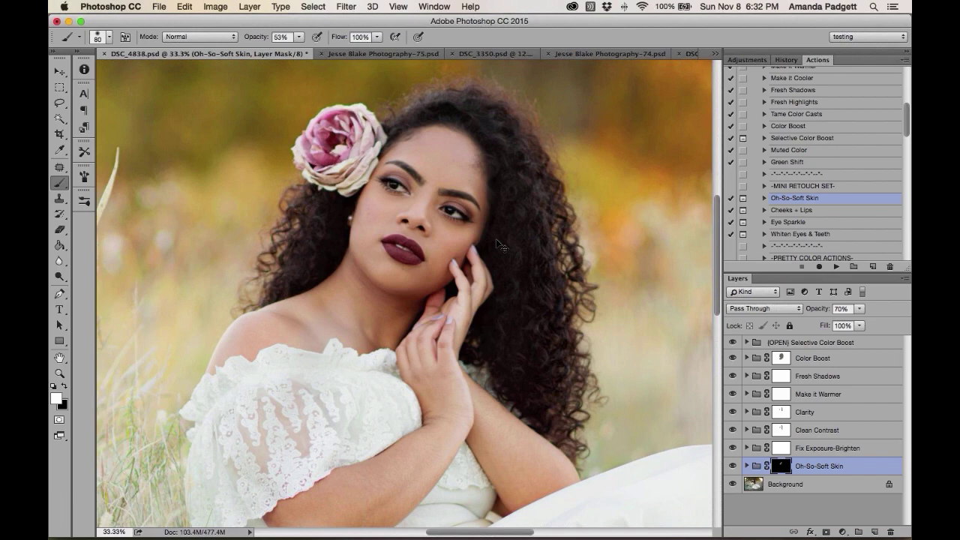
Compare the face close up with and without the Oh-So-Soft Skin group, leaving the group shown
{"action": "key", "text": "super+equal"}
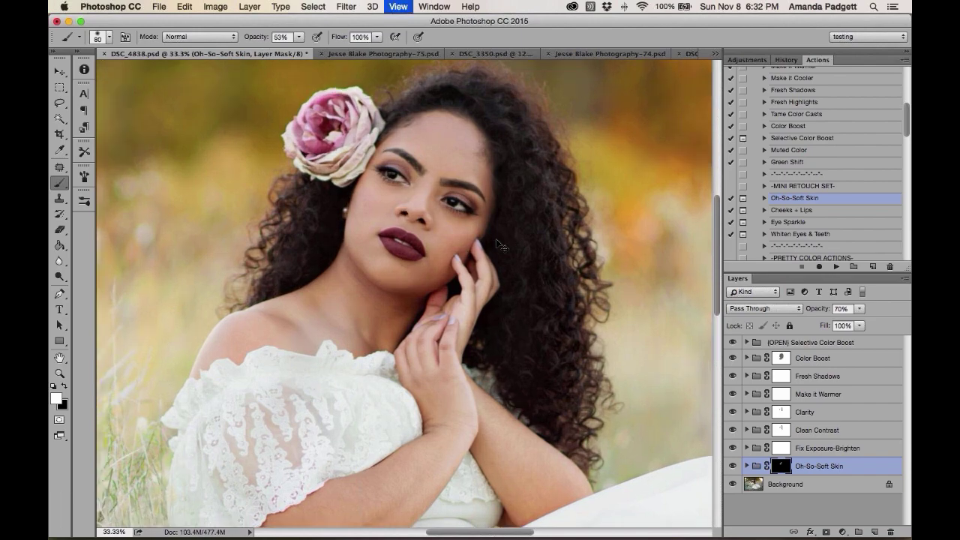
{"action": "left_click_drag", "start_coordinate": [530, 214], "coordinate": [526, 301]}
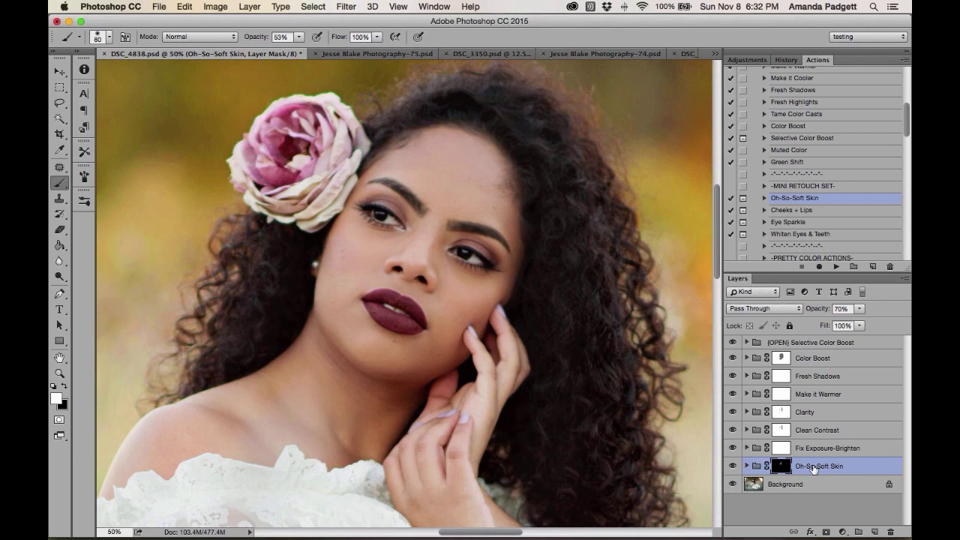
{"action": "left_click", "coordinate": [734, 467]}
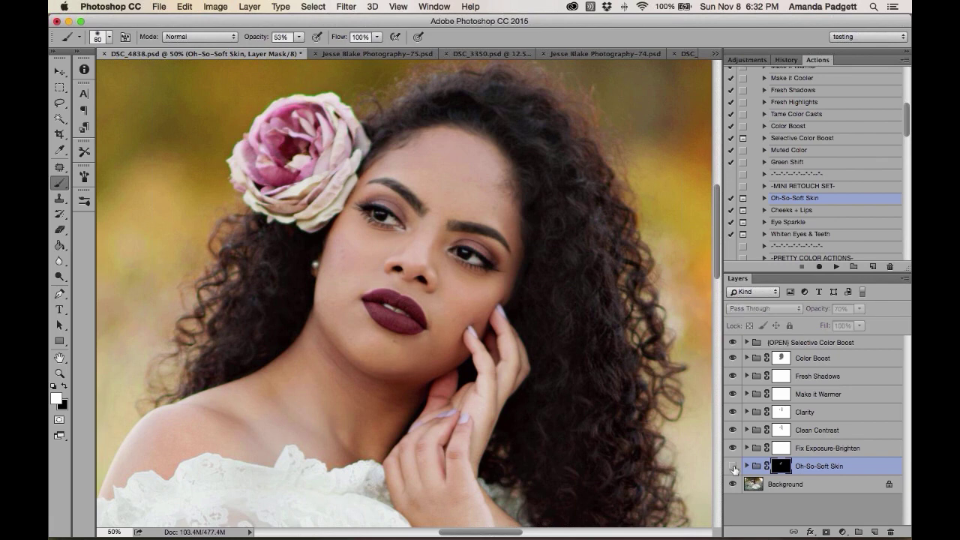
{"action": "key", "text": "super+equal"}
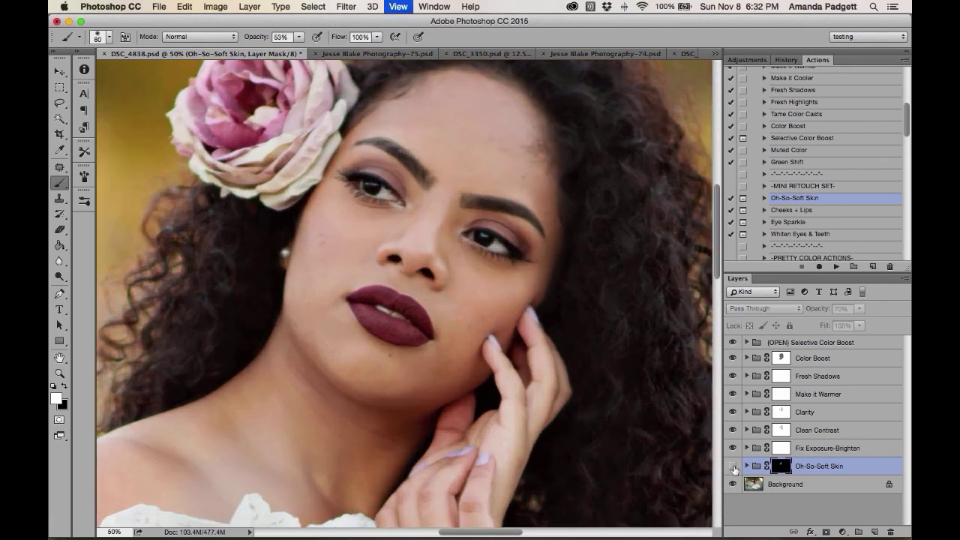
{"action": "left_click", "coordinate": [734, 466]}
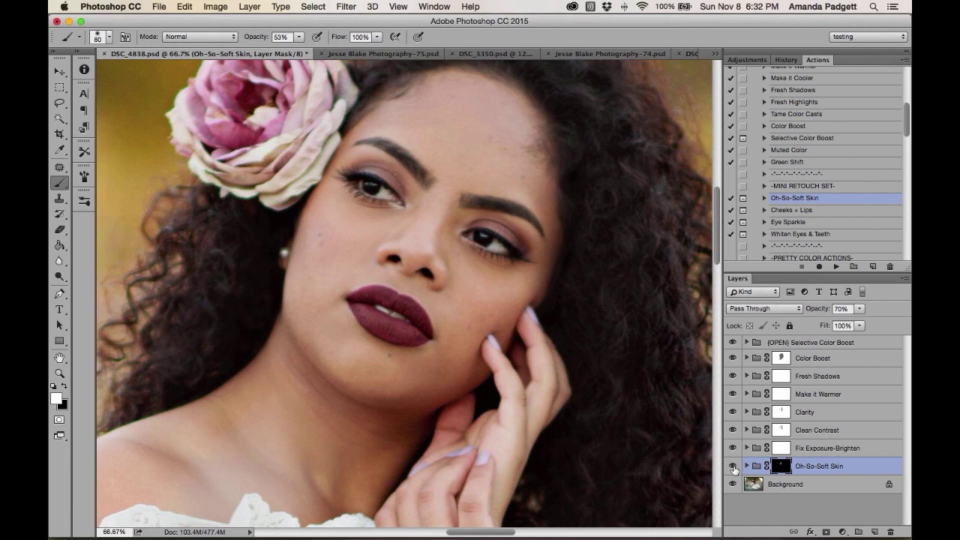
{"action": "left_click", "coordinate": [733, 467]}
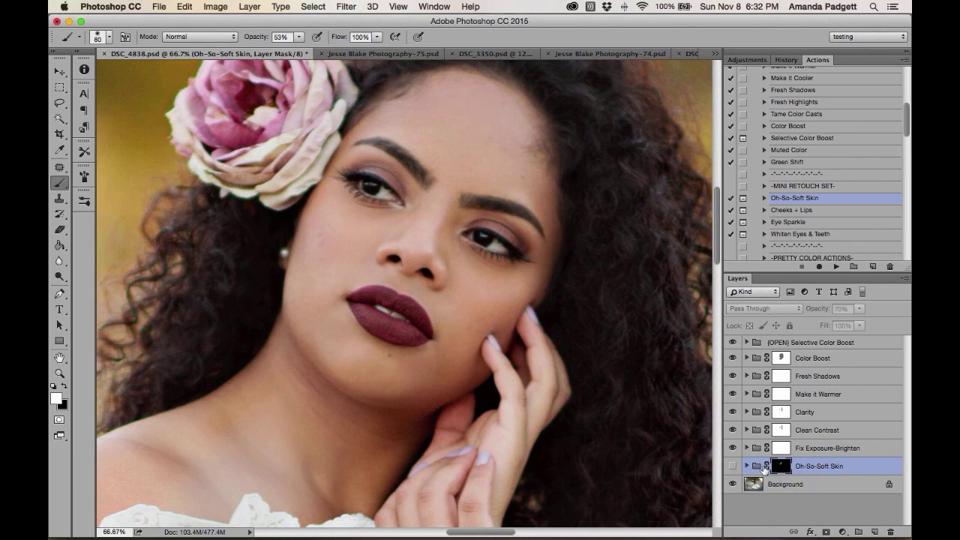
{"action": "key", "text": "super+plus"}
{"action": "left_click", "coordinate": [732, 467]}
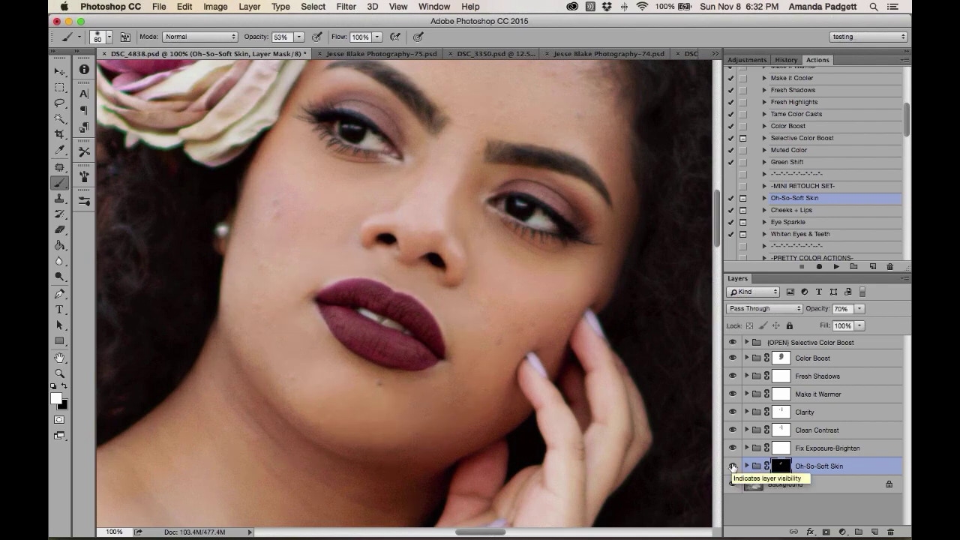
Show the Oh-So-Soft Skin mask overlay and paint white over the outer corner of the lips
{"action": "key", "text": "backslash"}
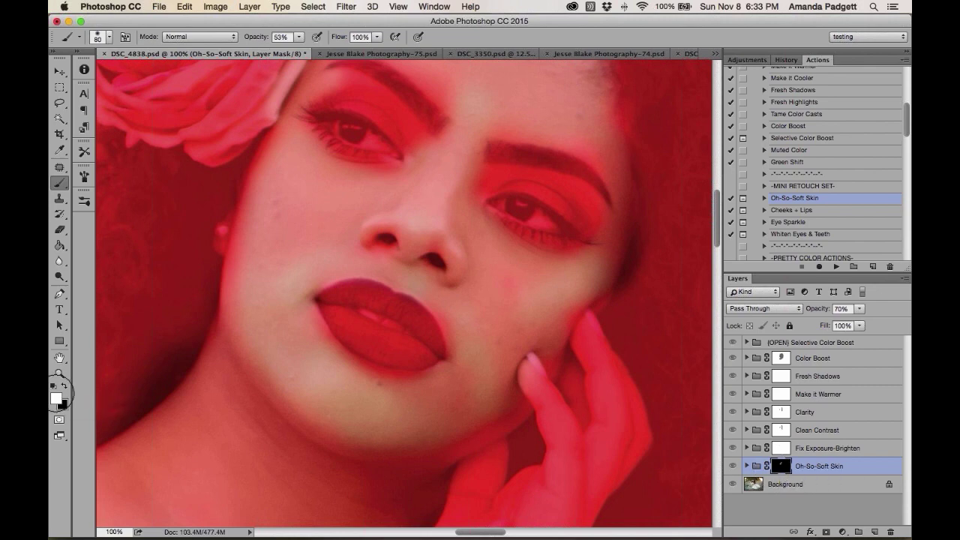
{"action": "mouse_move", "coordinate": [317, 297]}
{"action": "left_mouse_down"}
{"action": "mouse_move", "coordinate": [332, 300]}
{"action": "mouse_move", "coordinate": [342, 280]}
{"action": "left_mouse_up"}
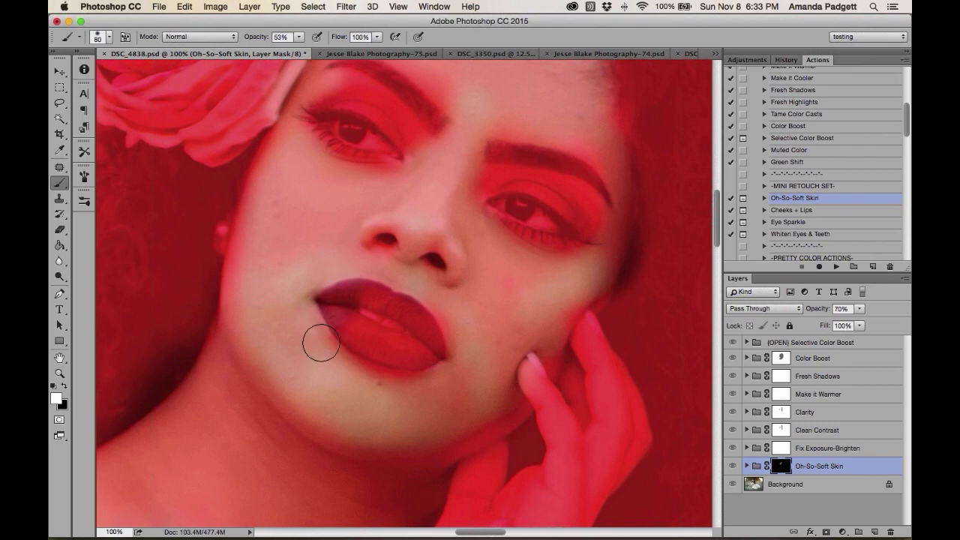
{"action": "mouse_move", "coordinate": [322, 342]}
{"action": "left_mouse_down"}
{"action": "mouse_move", "coordinate": [335, 334]}
{"action": "mouse_move", "coordinate": [322, 343]}
{"action": "left_mouse_up"}
Paint the lips black on the Oh-So-Soft Skin mask at 100% opacity with a size 45 brush, hide the overlay and restore white as foreground color
{"action": "key", "text": "x"}
{"action": "left_click_drag", "start_coordinate": [249, 38], "coordinate": [289, 37]}
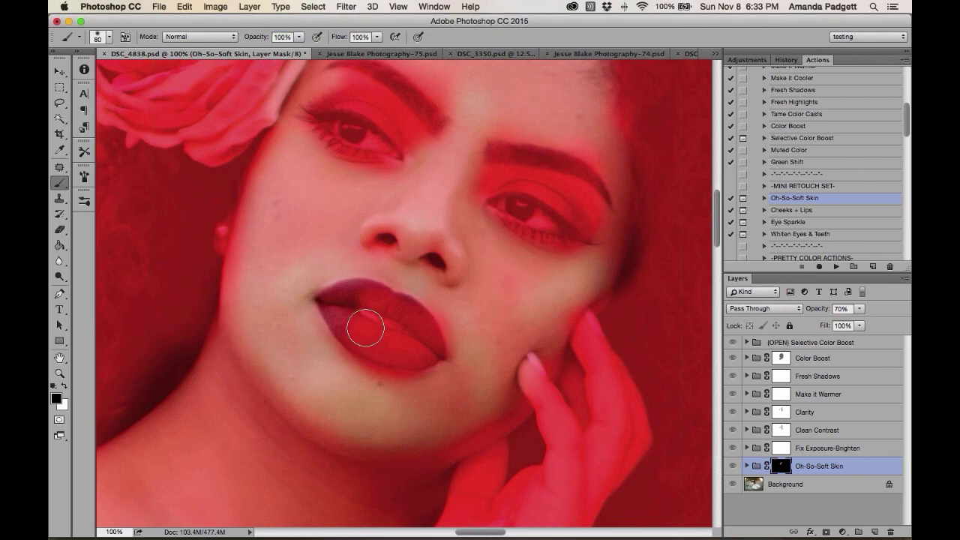
{"action": "key", "text": "bracketleft"}
{"action": "key", "text": "bracketleft"}
{"action": "key", "text": "bracketleft"}
{"action": "key", "text": "bracketleft"}
{"action": "mouse_move", "coordinate": [340, 294]}
{"action": "left_mouse_down"}
{"action": "mouse_move", "coordinate": [327, 302]}
{"action": "mouse_move", "coordinate": [353, 333]}
{"action": "mouse_move", "coordinate": [343, 296]}
{"action": "mouse_move", "coordinate": [368, 290]}
{"action": "mouse_move", "coordinate": [397, 307]}
{"action": "mouse_move", "coordinate": [351, 302]}
{"action": "left_mouse_up"}
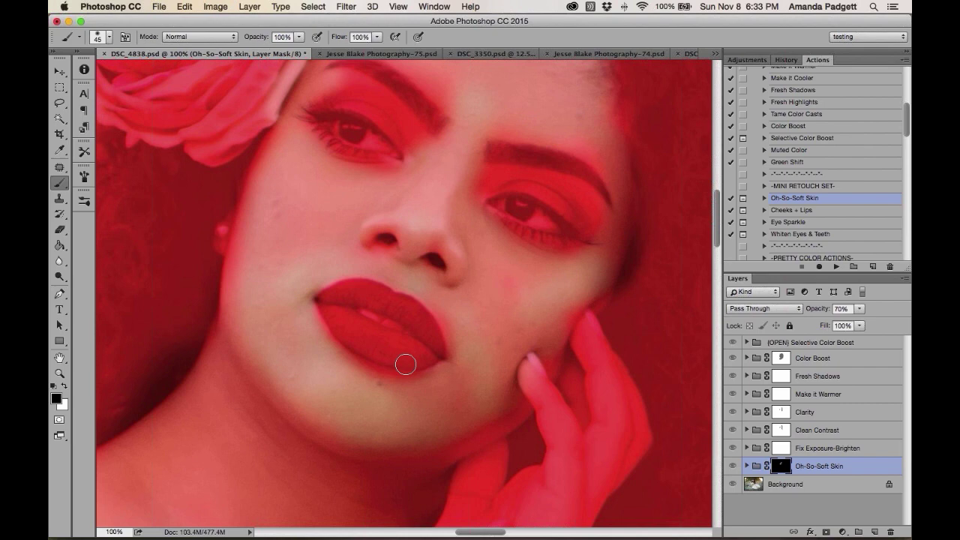
{"action": "key", "text": "backslash"}
{"action": "key", "text": "x"}
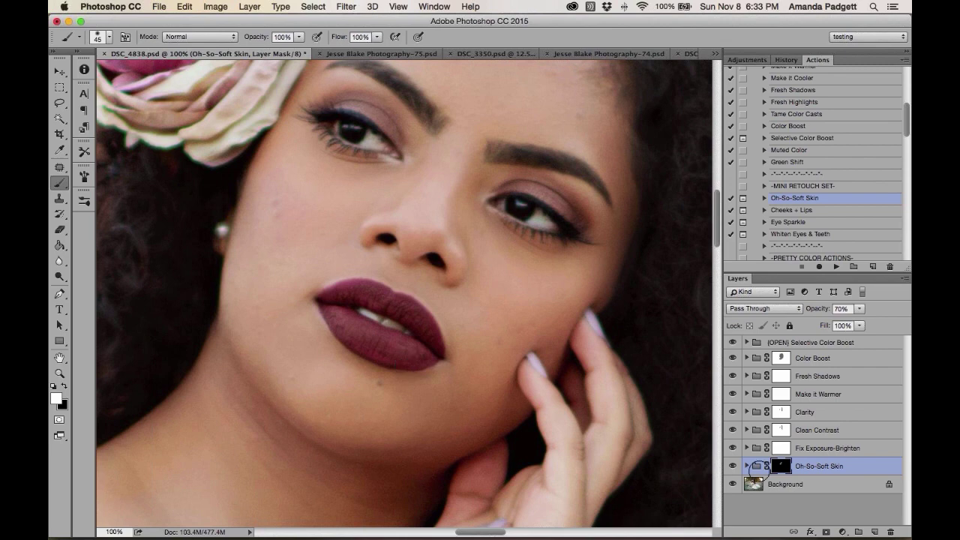
Run the Cheeks + Lips action and continue through its painting instruction message
{"action": "scroll", "coordinate": [507, 268], "scroll_direction": "left", "scroll_amount": 2}
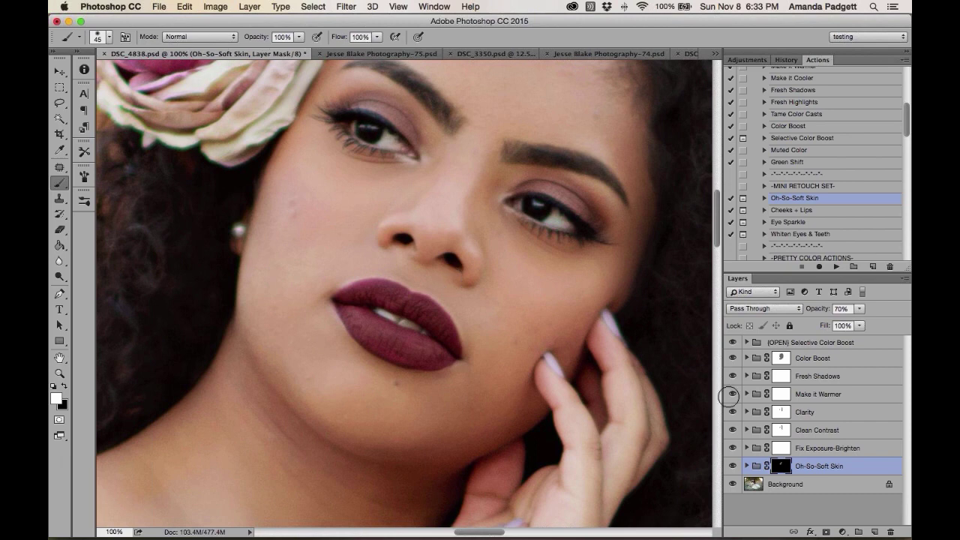
{"action": "left_click", "coordinate": [797, 212]}
{"action": "left_click", "coordinate": [834, 267]}
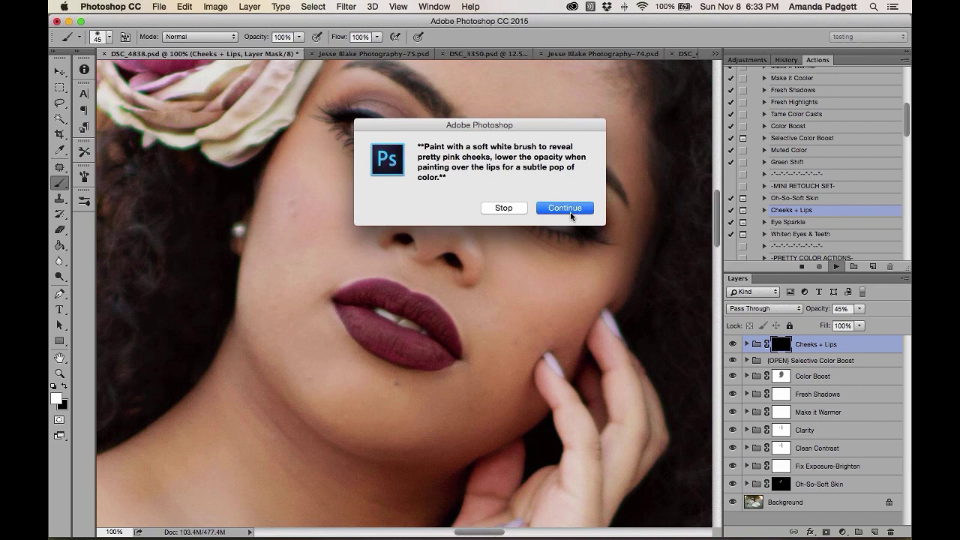
{"action": "left_click", "coordinate": [570, 215]}
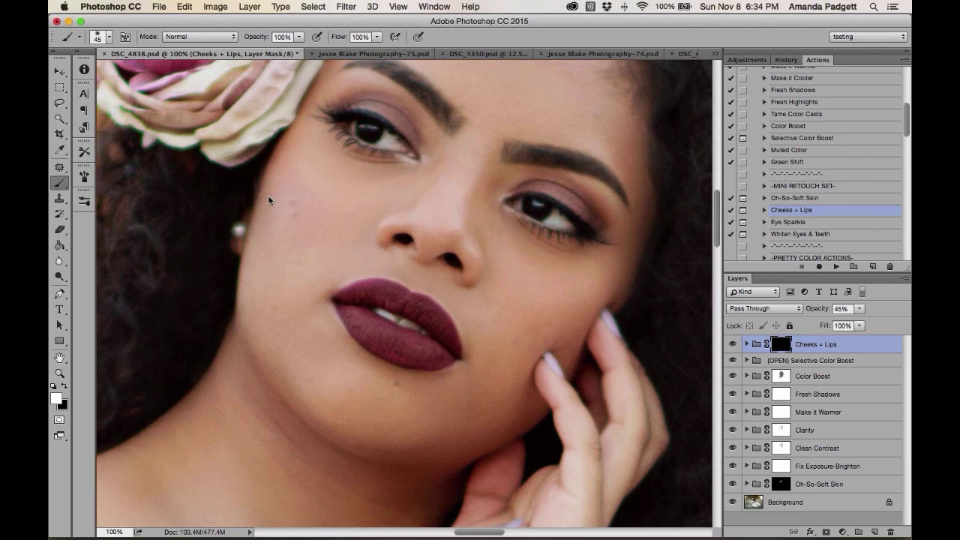
Paint white over both cheeks on the Cheeks + Lips mask with a size 150 brush at 30% opacity
{"action": "left_click", "coordinate": [299, 36]}
{"action": "left_click_drag", "start_coordinate": [301, 50], "coordinate": [259, 54]}
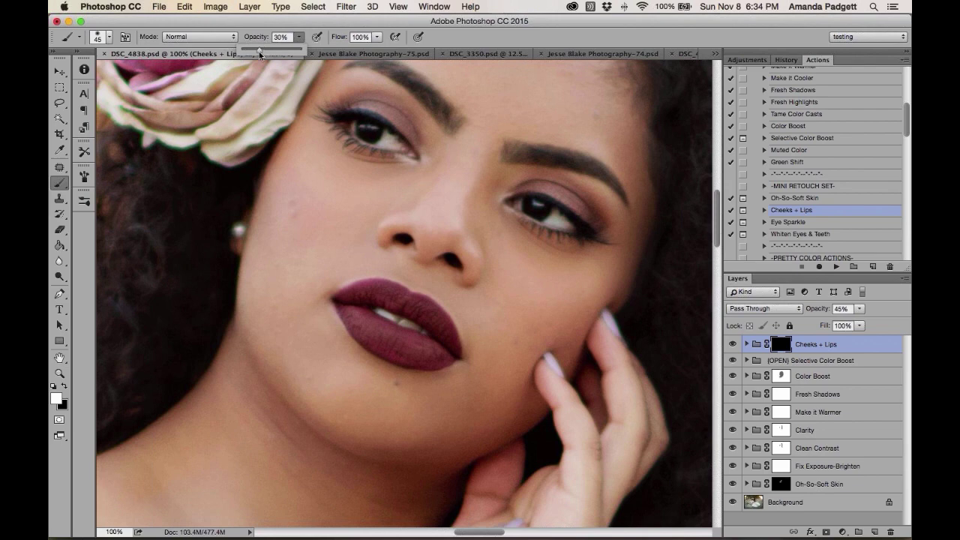
{"action": "key", "text": "bracketright"}
{"action": "key", "text": "bracketright"}
{"action": "key", "text": "bracketright"}
{"action": "key", "text": "bracketright"}
{"action": "key", "text": "bracketright"}
{"action": "key", "text": "bracketright"}
{"action": "key", "text": "bracketright"}
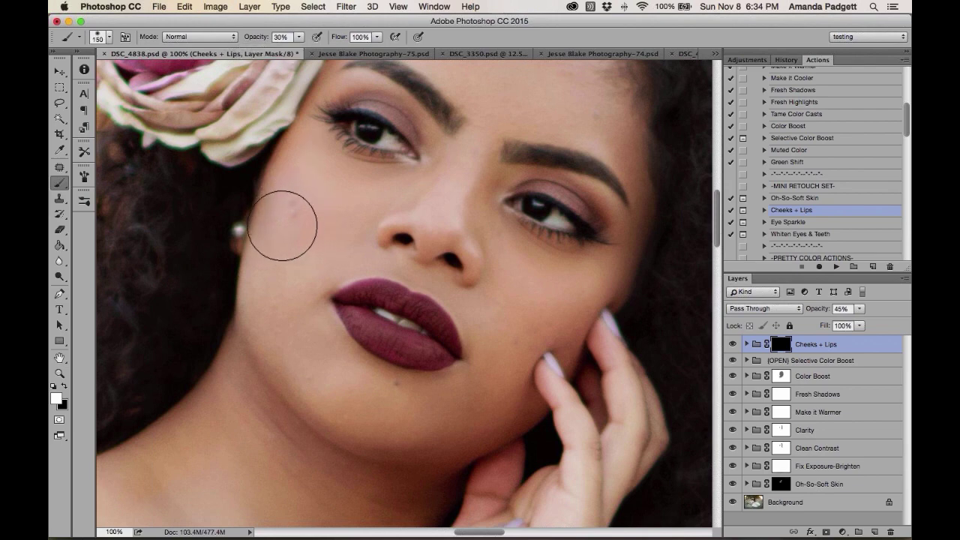
{"action": "mouse_move", "coordinate": [282, 226]}
{"action": "left_mouse_down"}
{"action": "mouse_move", "coordinate": [288, 177]}
{"action": "mouse_move", "coordinate": [306, 238]}
{"action": "mouse_move", "coordinate": [267, 241]}
{"action": "mouse_move", "coordinate": [285, 210]}
{"action": "left_mouse_up"}
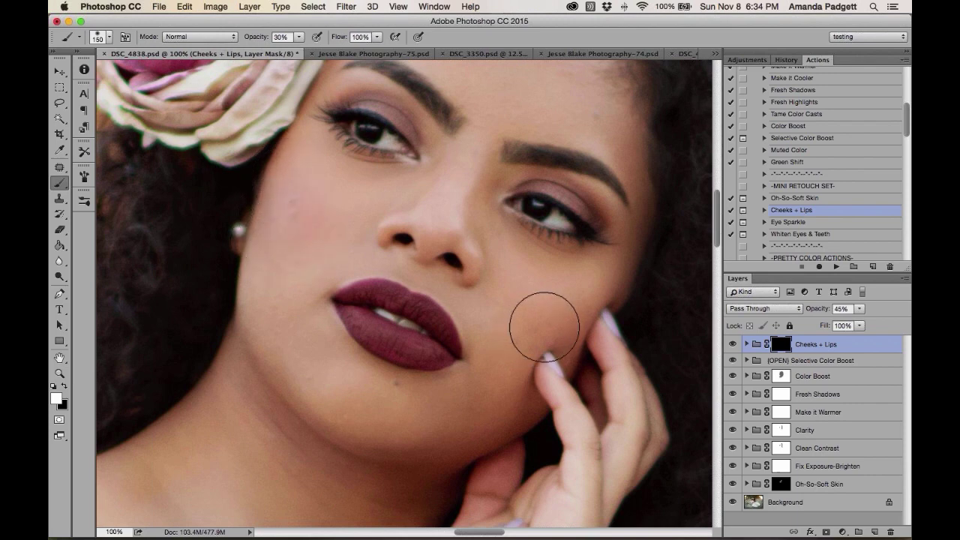
{"action": "mouse_move", "coordinate": [544, 327]}
{"action": "left_mouse_down"}
{"action": "mouse_move", "coordinate": [574, 321]}
{"action": "mouse_move", "coordinate": [532, 358]}
{"action": "mouse_move", "coordinate": [520, 322]}
{"action": "left_mouse_up"}
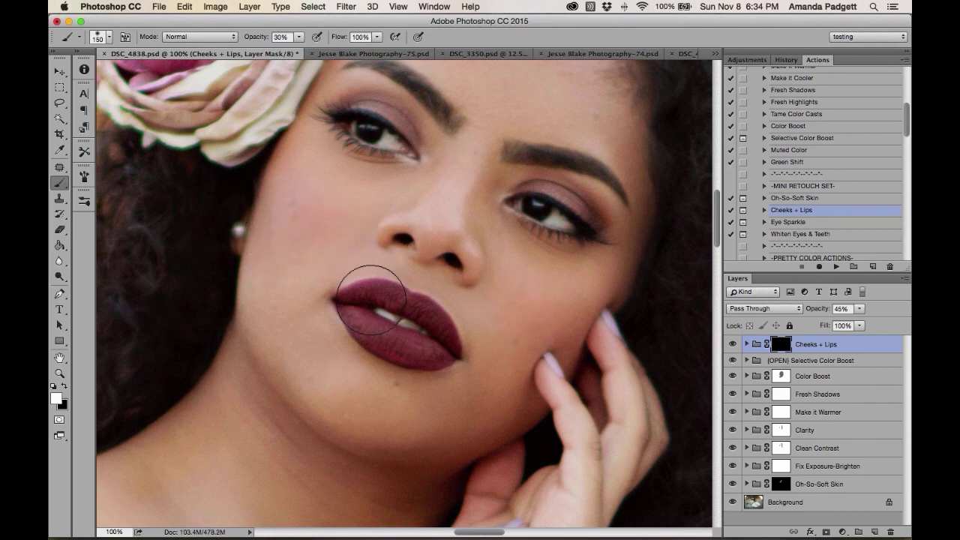
Compare the face with and without the Cheeks + Lips group and set the group's opacity to 32%
{"action": "left_click", "coordinate": [731, 345]}
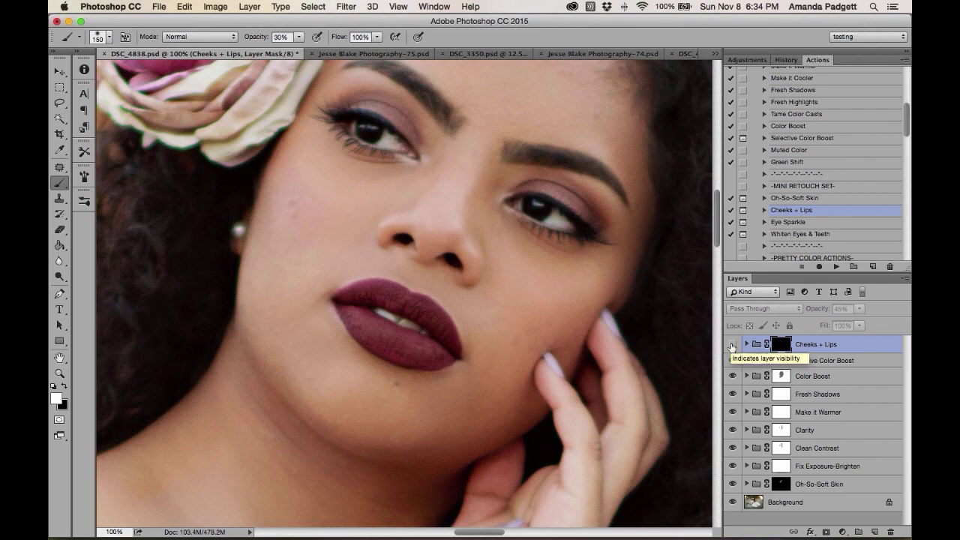
{"action": "left_click", "coordinate": [731, 345]}
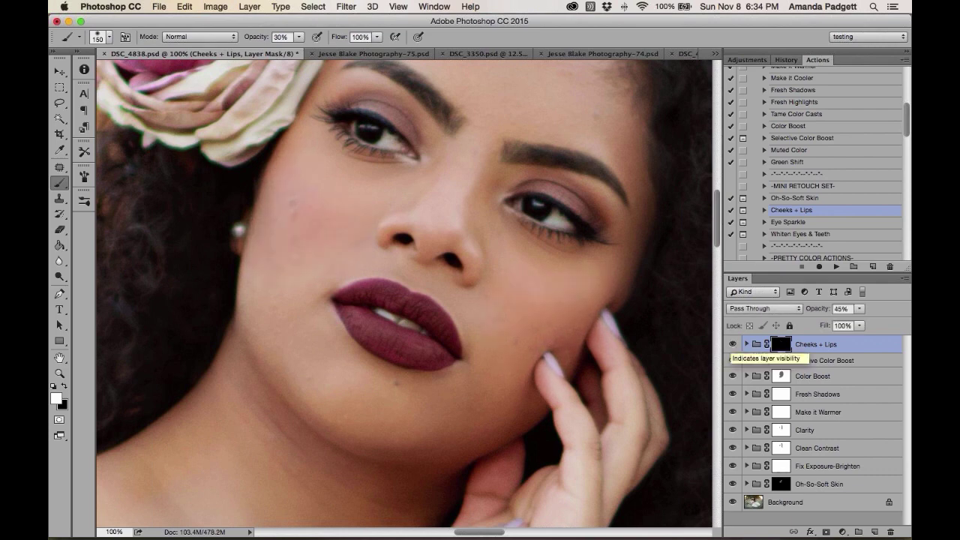
{"action": "left_click_drag", "start_coordinate": [825, 309], "coordinate": [817, 310]}
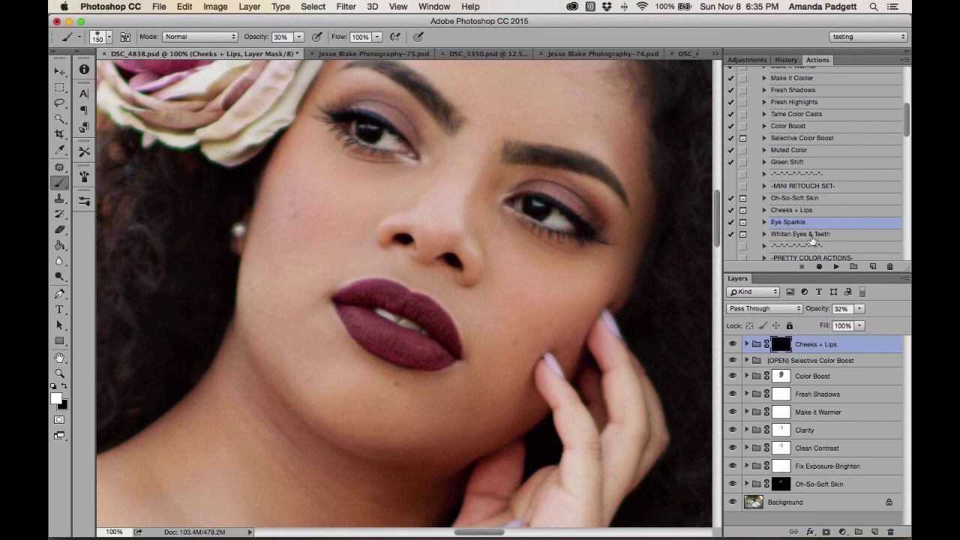
Run the Eye Sparkle action, continue through its instruction message and expand the resulting layer group
{"action": "left_click", "coordinate": [837, 267]}
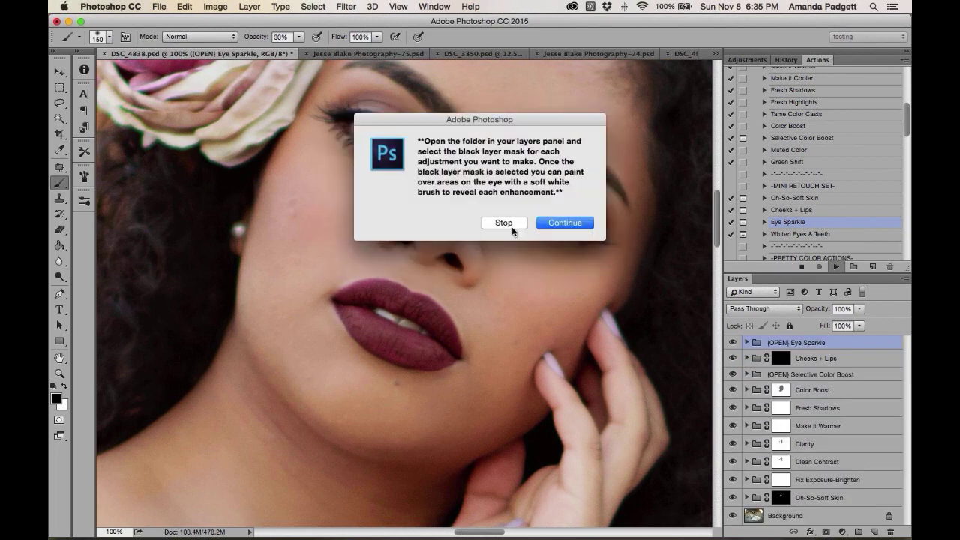
{"action": "left_click", "coordinate": [567, 226]}
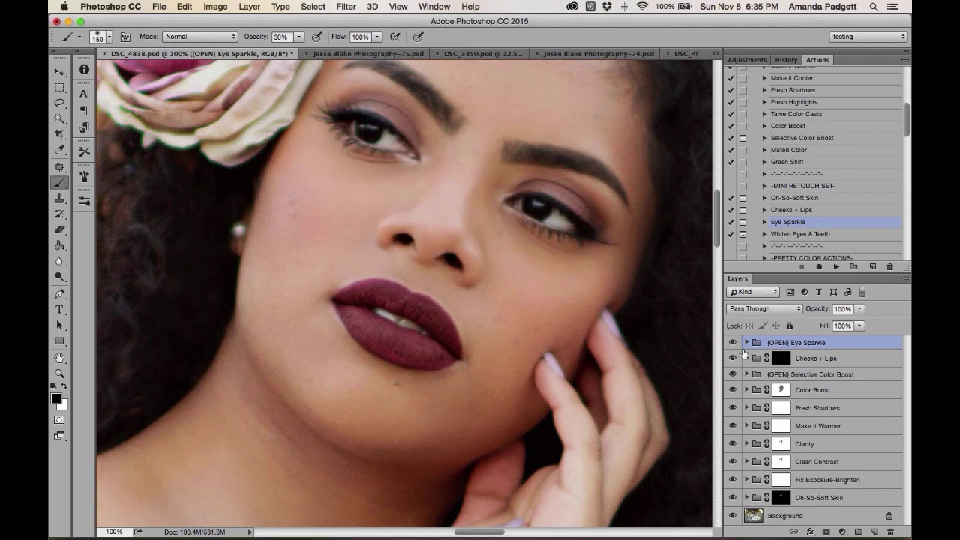
{"action": "left_click", "coordinate": [746, 342]}
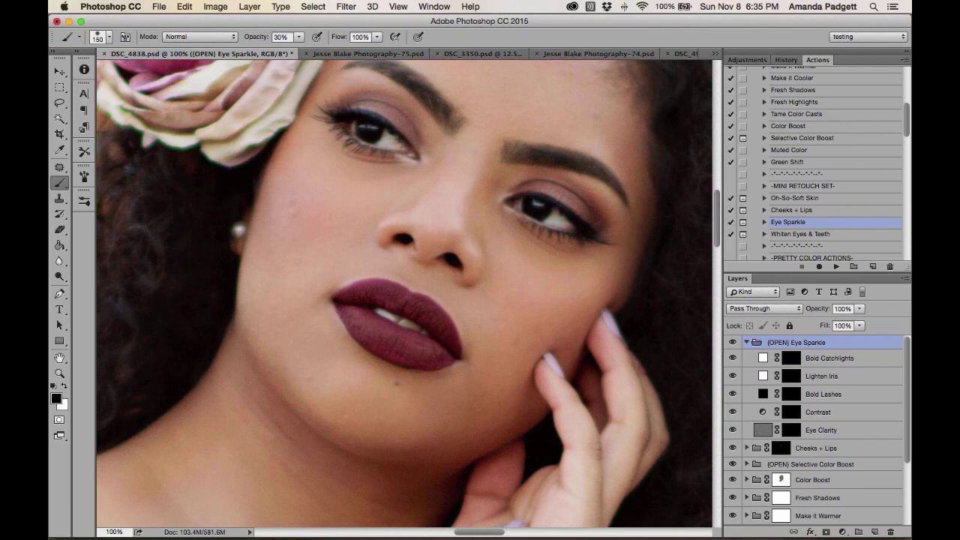
Target the Bold Catchlights mask and set up a white brush at size 15 and 38% opacity for the eye catchlights
{"action": "left_click", "coordinate": [795, 360]}
{"action": "key", "text": "x"}
{"action": "key", "text": "bracketleft"}
{"action": "key", "text": "bracketleft"}
{"action": "key", "text": "bracketleft"}
{"action": "key", "text": "bracketleft"}
{"action": "key", "text": "bracketleft"}
{"action": "key", "text": "bracketleft"}
{"action": "key", "text": "bracketleft"}
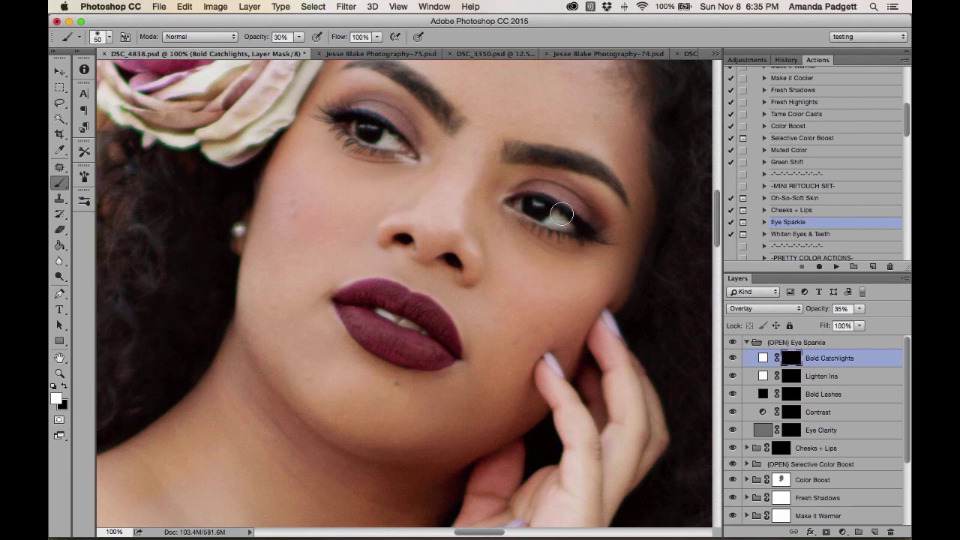
{"action": "key", "text": "bracketleft"}
{"action": "key", "text": "bracketleft"}
{"action": "key", "text": "bracketleft"}
{"action": "key", "text": "bracketleft"}
{"action": "key", "text": "bracketleft"}
{"action": "left_click_drag", "start_coordinate": [252, 38], "coordinate": [257, 38]}
{"action": "key", "text": "bracketleft"}
Paint white over both eyes on the Eye Clarity mask with a size 30 brush and collapse the Eye Sparkle group
{"action": "left_click", "coordinate": [791, 431]}
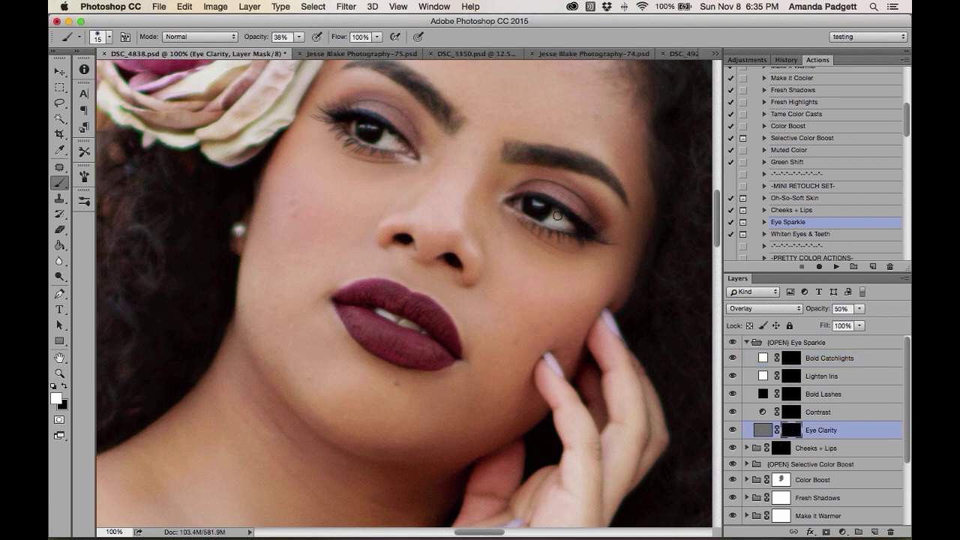
{"action": "key", "text": "bracketright"}
{"action": "key", "text": "bracketright"}
{"action": "left_click_drag", "start_coordinate": [361, 123], "coordinate": [376, 133]}
{"action": "left_click_drag", "start_coordinate": [526, 205], "coordinate": [545, 211]}
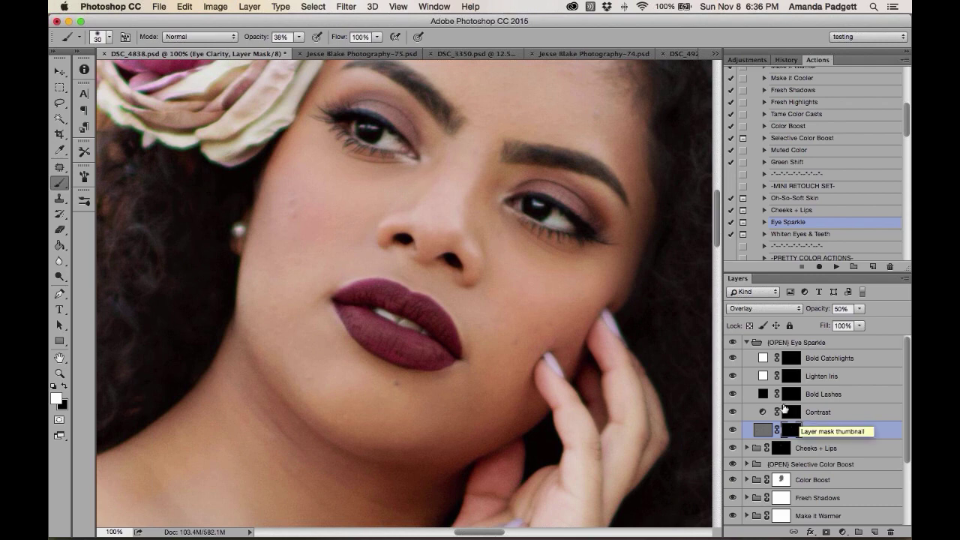
{"action": "left_click", "coordinate": [765, 348]}
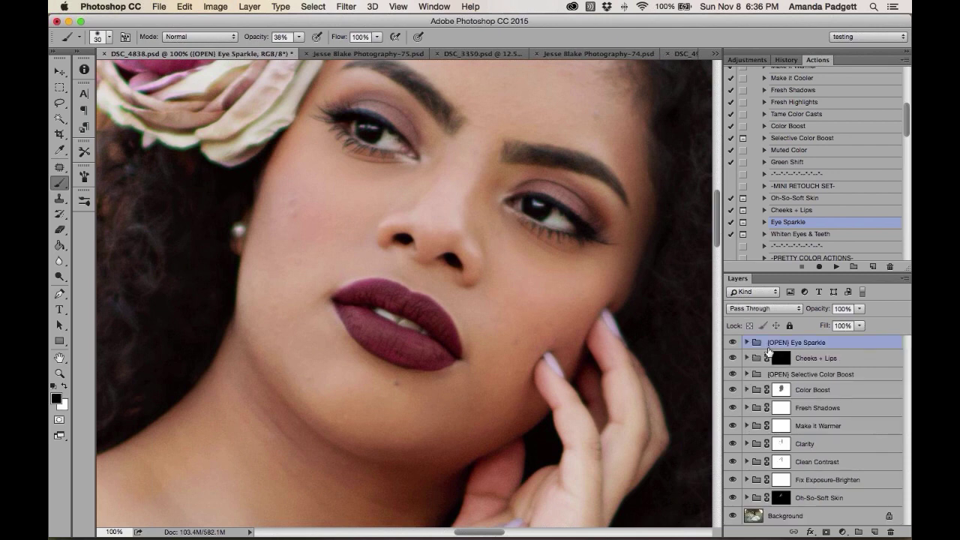
Compare the whole photo with the original by showing only the Background layer, leaving all edit layers shown
{"action": "key", "text": "super+minus"}
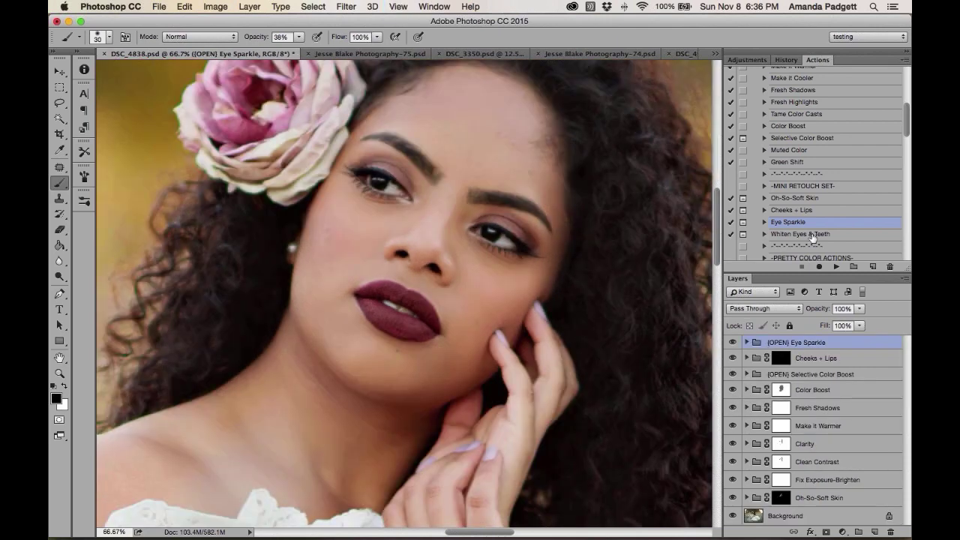
{"action": "scroll", "coordinate": [812, 237], "scroll_direction": "down", "scroll_amount": 3}
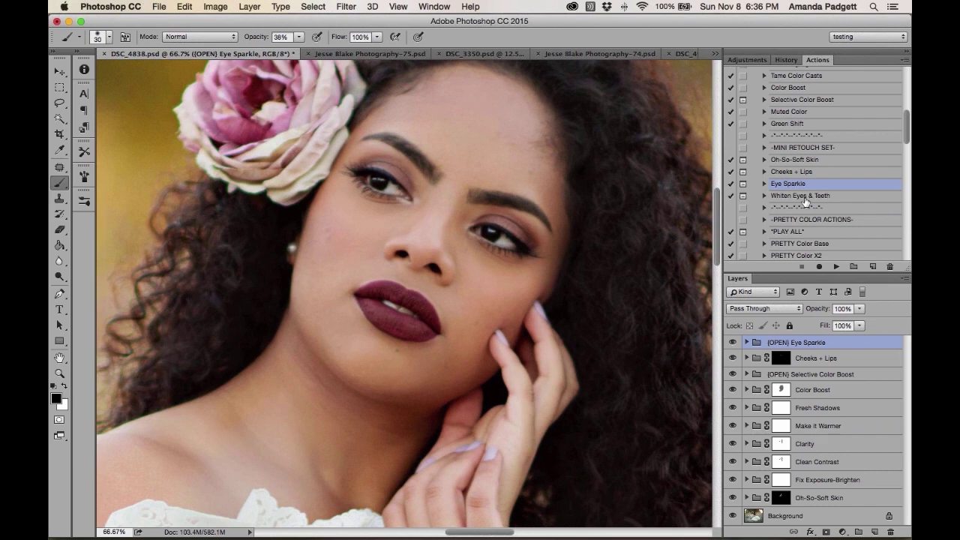
{"action": "scroll", "coordinate": [835, 218], "scroll_direction": "down", "scroll_amount": 1}
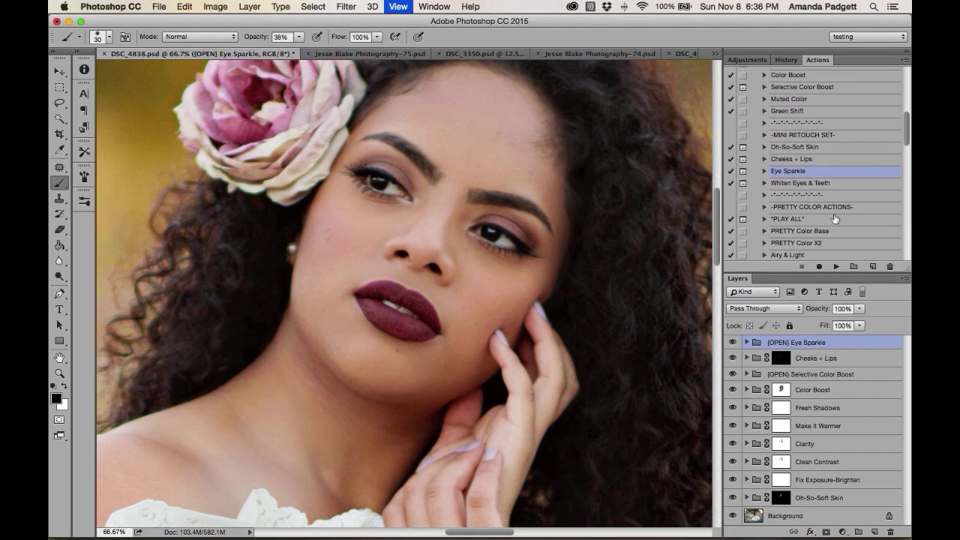
{"action": "key", "text": "super+minus"}
{"action": "key", "text": "super+minus"}
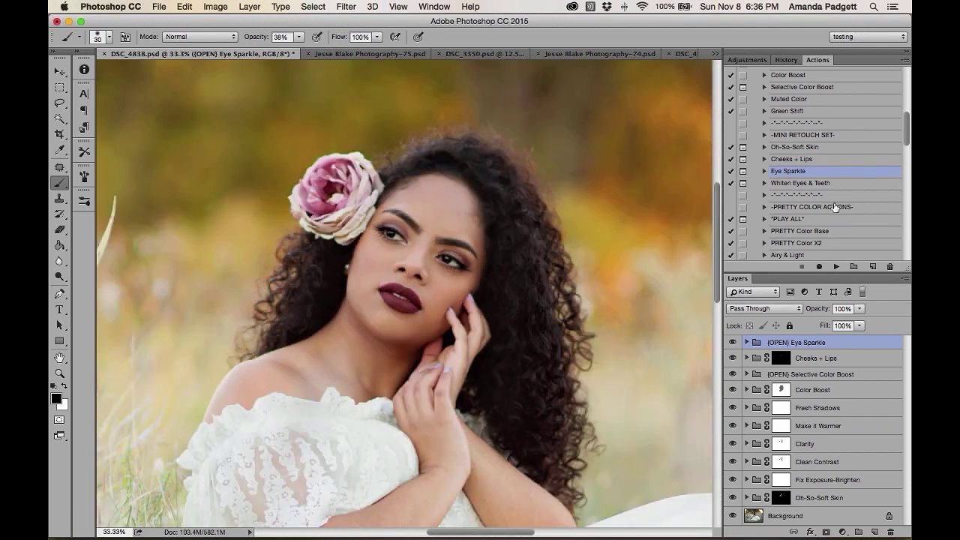
{"action": "scroll", "coordinate": [835, 207], "scroll_direction": "up", "scroll_amount": 5}
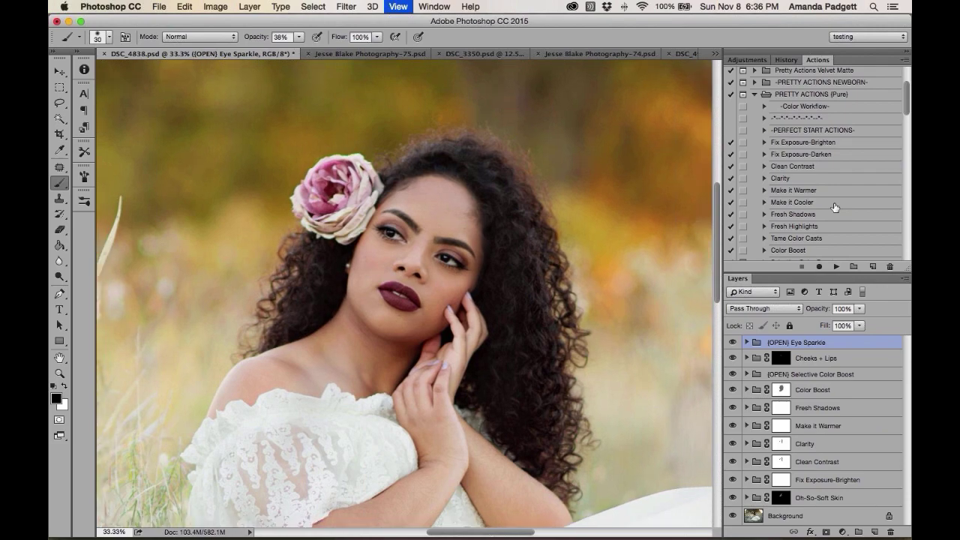
{"action": "key", "text": "super+minus"}
{"action": "scroll", "coordinate": [696, 217], "scroll_direction": "down", "scroll_amount": 3}
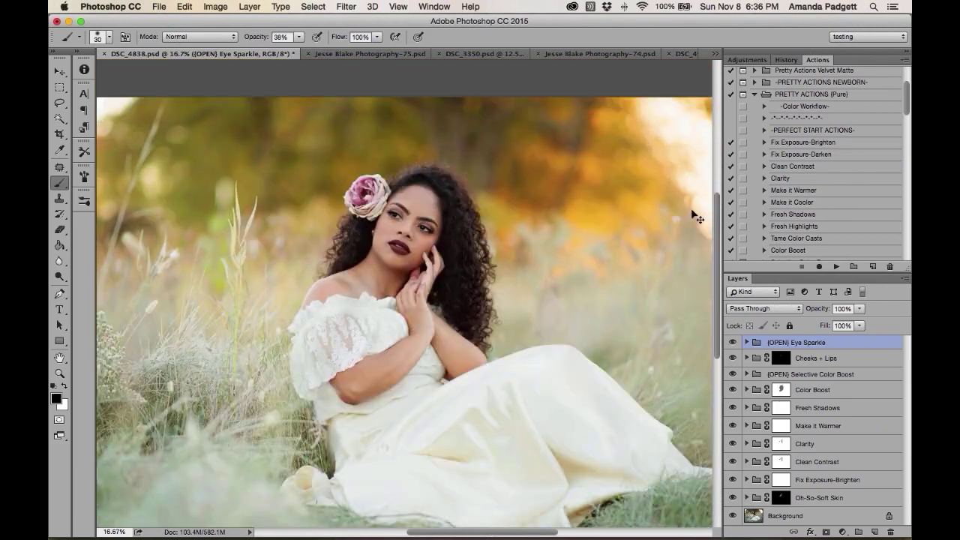
{"action": "key", "text": "super+minus"}
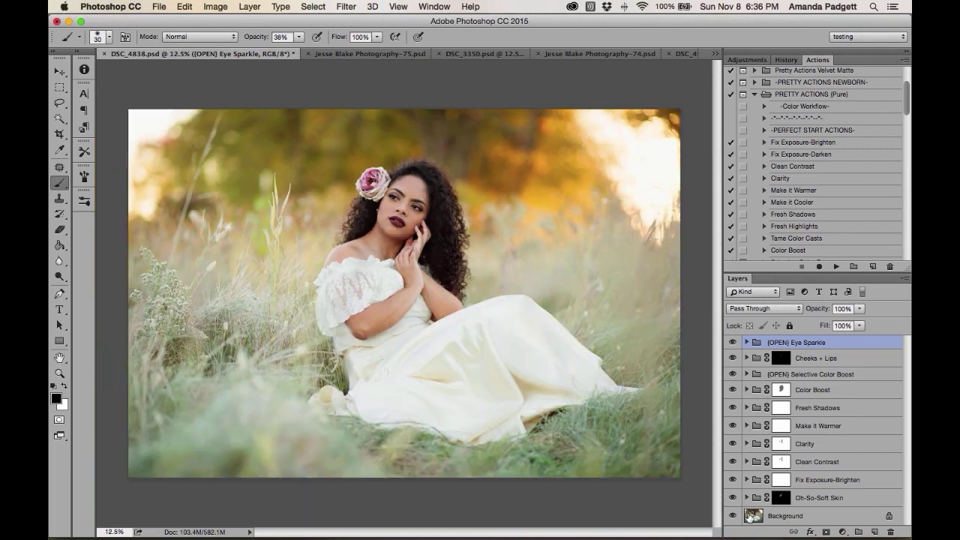
{"action": "left_click", "coordinate": [733, 516], "text": "alt"}
{"action": "left_click", "coordinate": [733, 516], "text": "alt"}
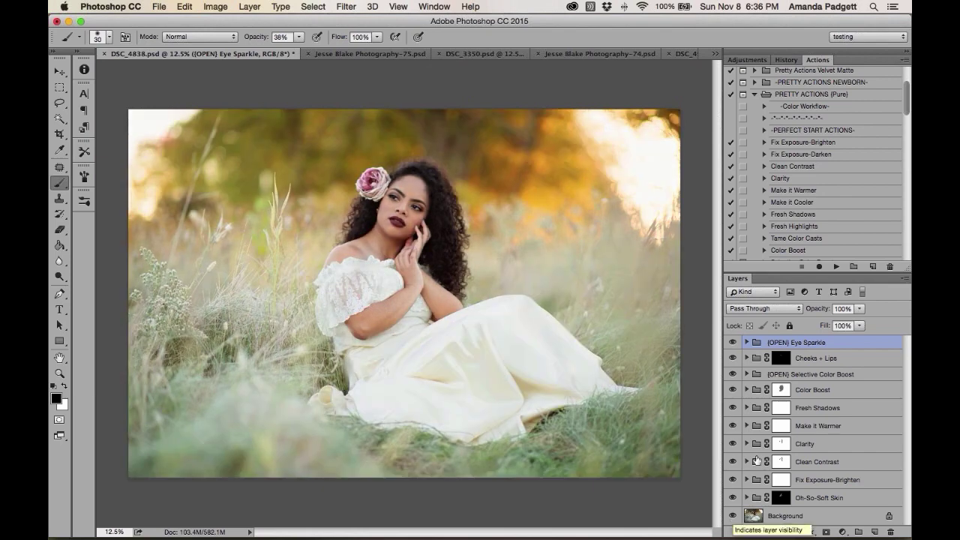
Create a history snapshot of the current state and name it "clean edit"
{"action": "left_click", "coordinate": [791, 61]}
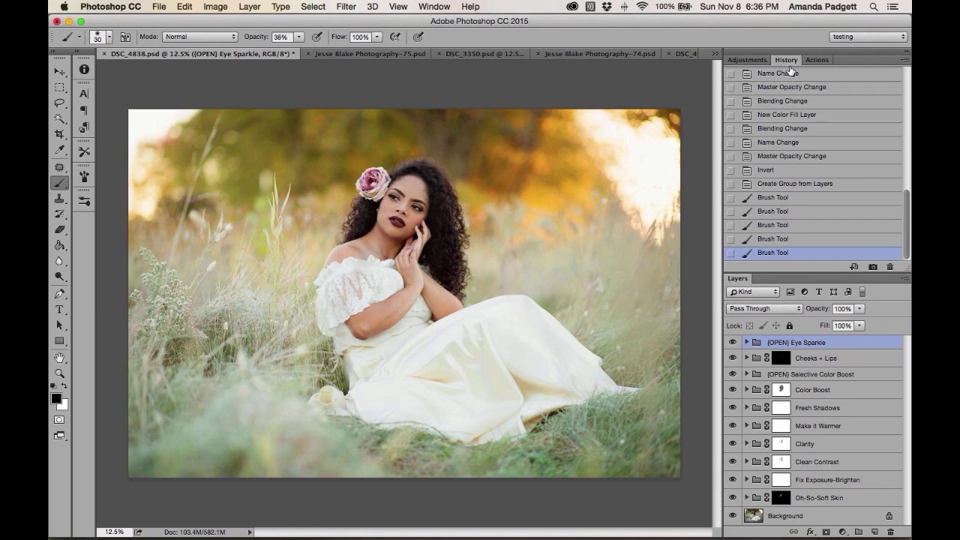
{"action": "left_click", "coordinate": [434, 6]}
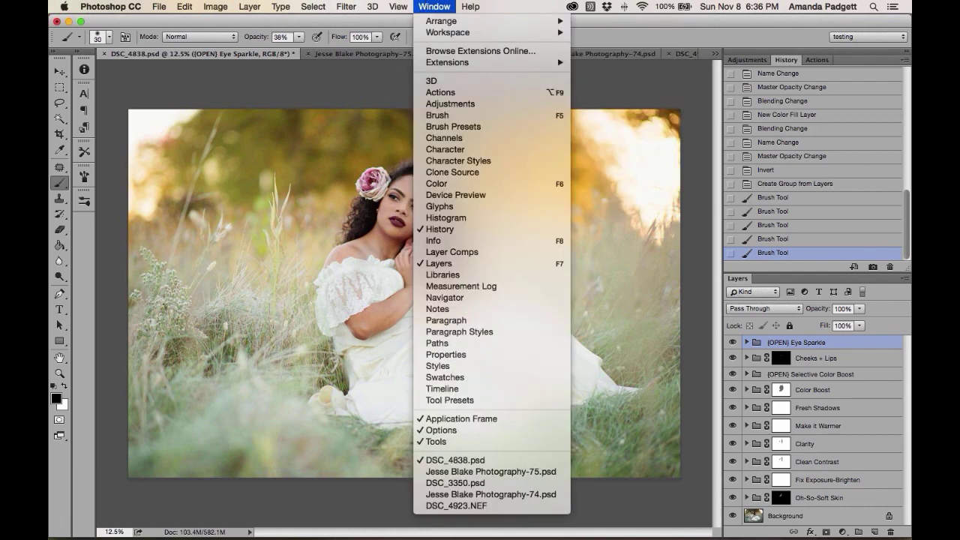
{"action": "left_click", "coordinate": [782, 69]}
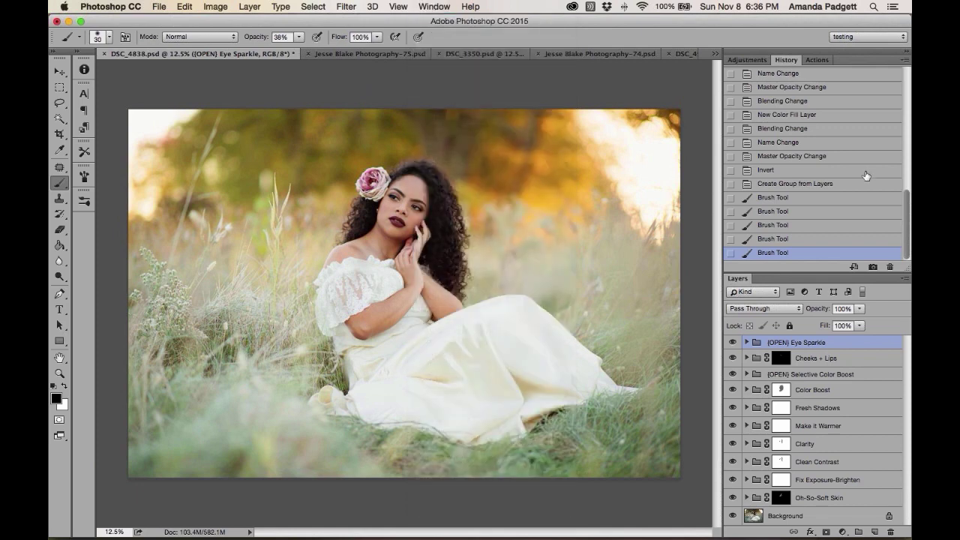
{"action": "left_click", "coordinate": [873, 267]}
{"action": "scroll", "coordinate": [825, 177], "scroll_direction": "up", "scroll_amount": 10}
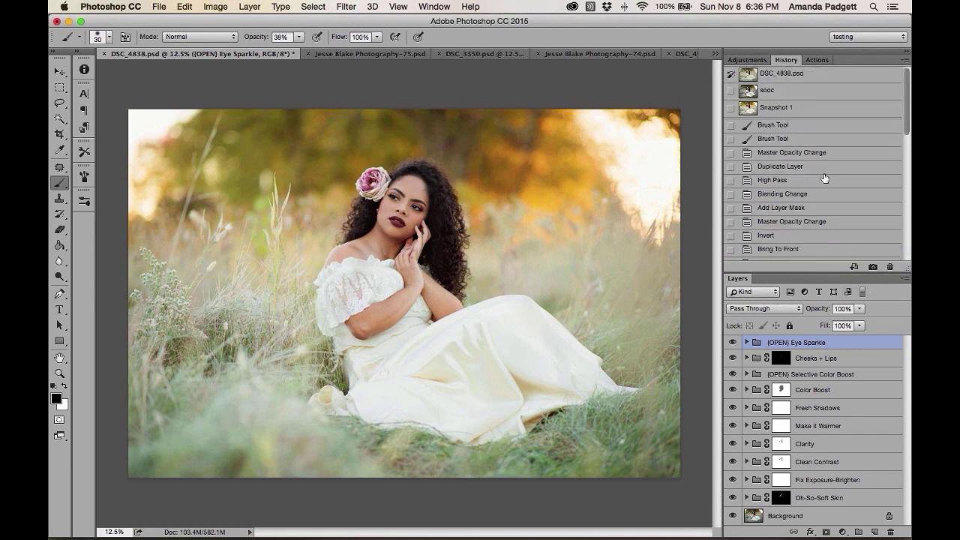
{"action": "double_click", "coordinate": [780, 108]}
{"action": "type", "text": "clean edit"}
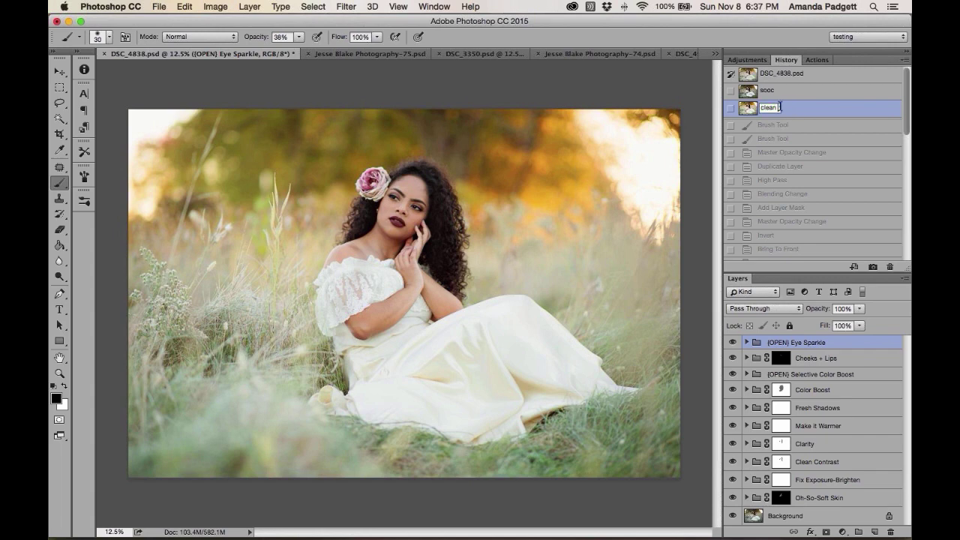
{"action": "key", "text": "Return"}
{"action": "scroll", "coordinate": [800, 165], "scroll_direction": "down", "scroll_amount": 2}
Find the Snapshot of Layers action in the Workflow section of the Pretty Actions set
{"action": "left_click", "coordinate": [817, 59]}
{"action": "scroll", "coordinate": [830, 120], "scroll_direction": "down", "scroll_amount": 10}
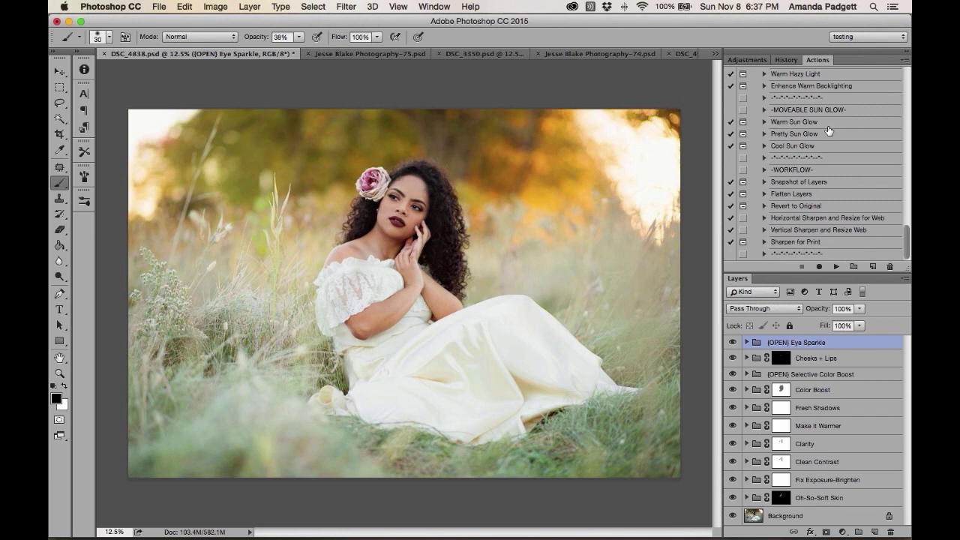
{"action": "left_click", "coordinate": [794, 187]}
{"action": "left_click", "coordinate": [835, 266]}
Browse the brushes, toners and add-ons back to the *PLAY ALL* entry of the Pretty Color Actions
{"action": "scroll", "coordinate": [802, 124], "scroll_direction": "up", "scroll_amount": 5}
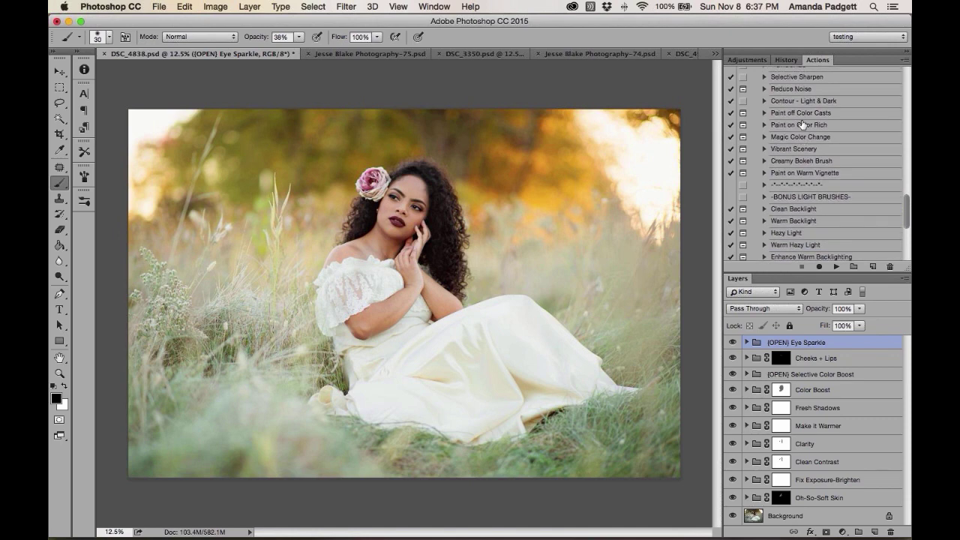
{"action": "scroll", "coordinate": [802, 124], "scroll_direction": "up", "scroll_amount": 1}
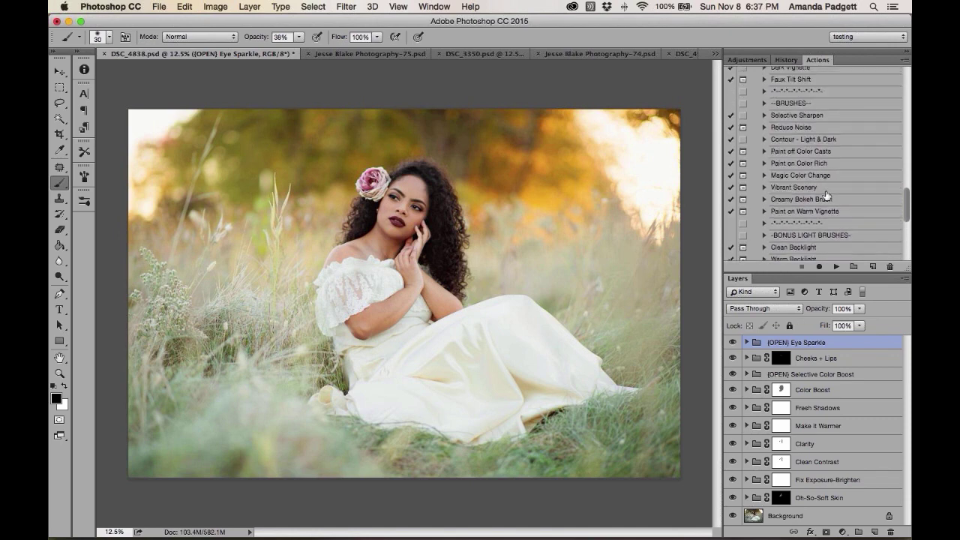
{"action": "scroll", "coordinate": [826, 195], "scroll_direction": "up", "scroll_amount": 1}
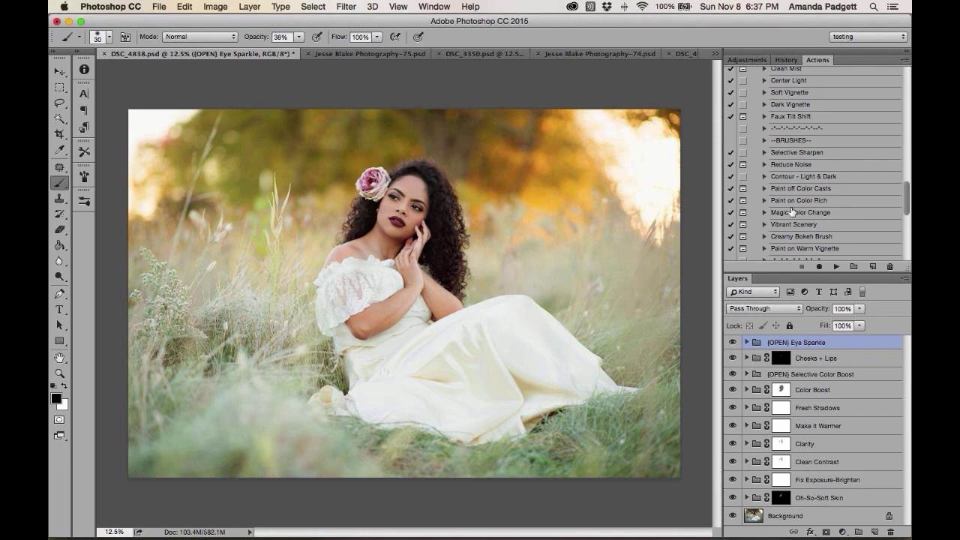
{"action": "scroll", "coordinate": [807, 175], "scroll_direction": "up", "scroll_amount": 3}
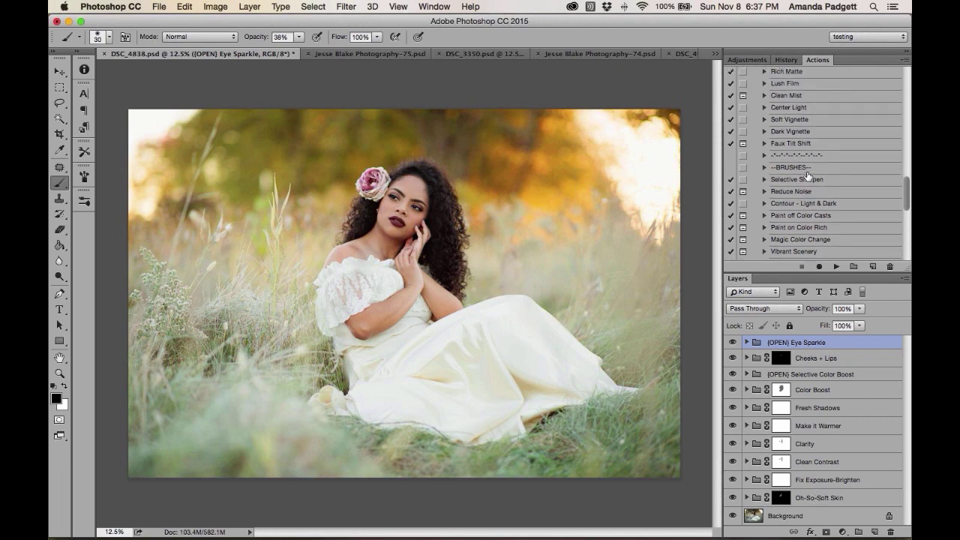
{"action": "scroll", "coordinate": [808, 175], "scroll_direction": "up", "scroll_amount": 1}
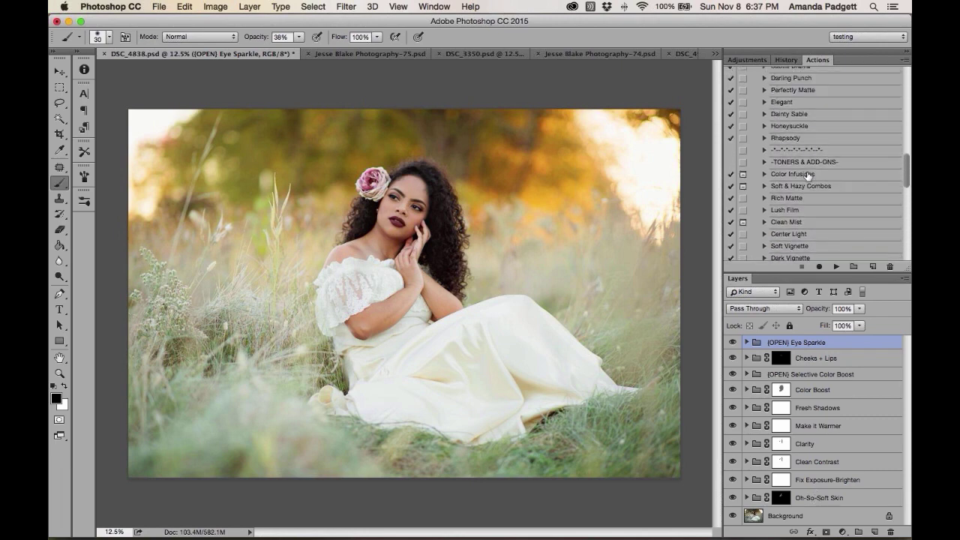
{"action": "scroll", "coordinate": [808, 175], "scroll_direction": "up", "scroll_amount": 3}
{"action": "scroll", "coordinate": [808, 175], "scroll_direction": "down", "scroll_amount": 1}
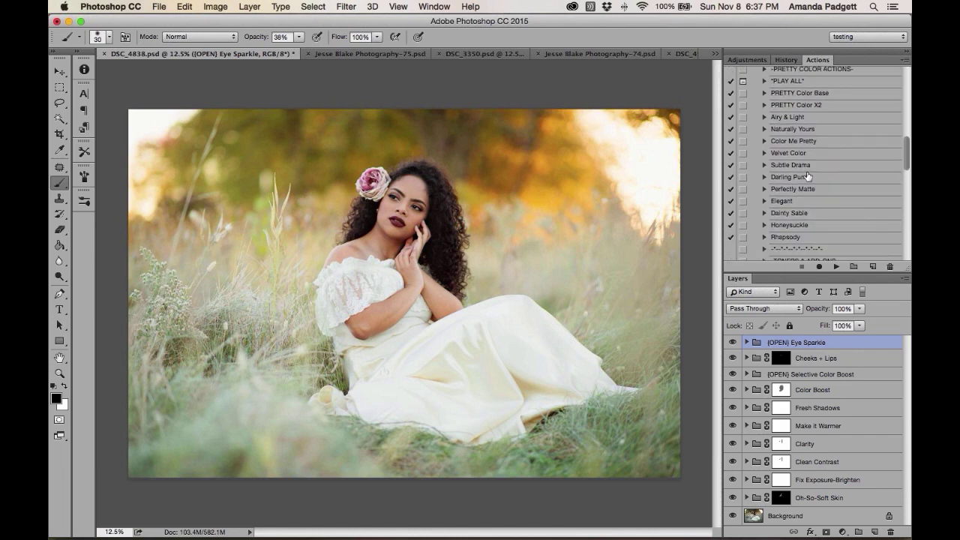
{"action": "scroll", "coordinate": [807, 176], "scroll_direction": "up", "scroll_amount": 1}
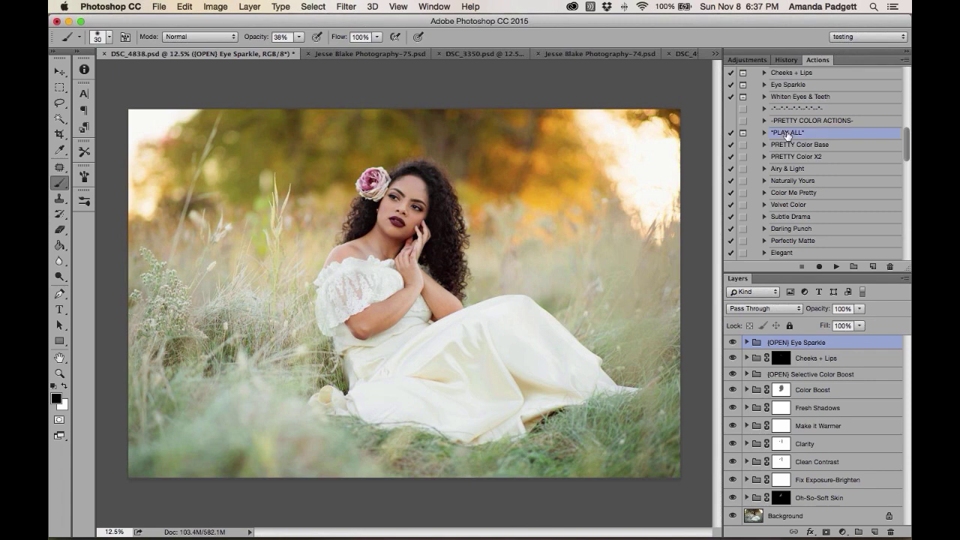
Run the *PLAY ALL* action of the Pretty Color Actions and continue past its mix-and-match message
{"action": "left_click", "coordinate": [835, 266]}
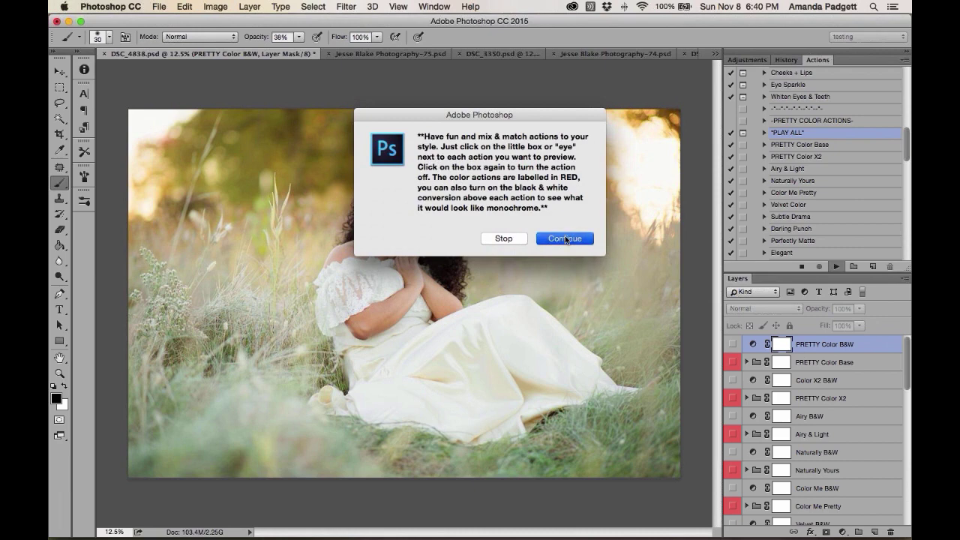
{"action": "left_click", "coordinate": [564, 238]}
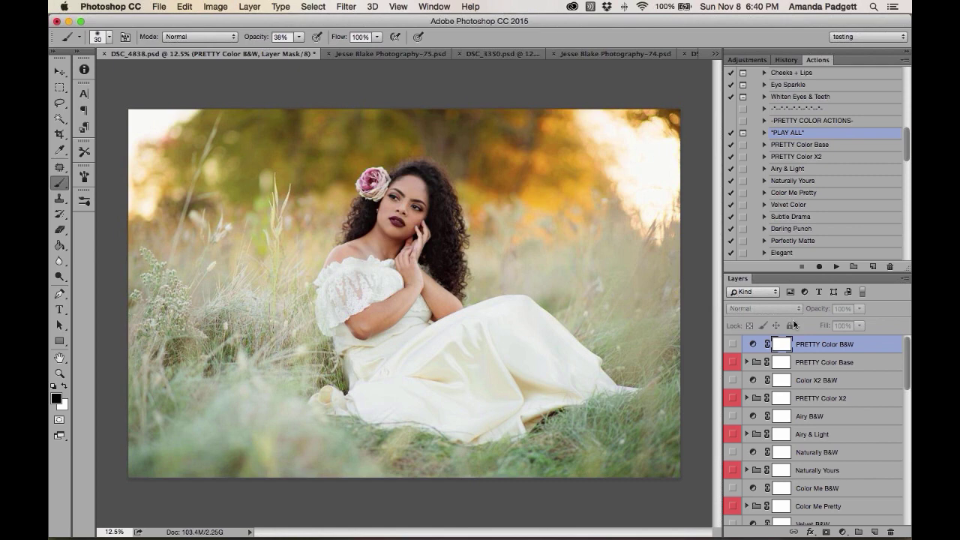
Preview the PRETTY Color Base and PRETTY Color X2 groups on the photo one at a time, hiding each again
{"action": "left_click", "coordinate": [823, 365]}
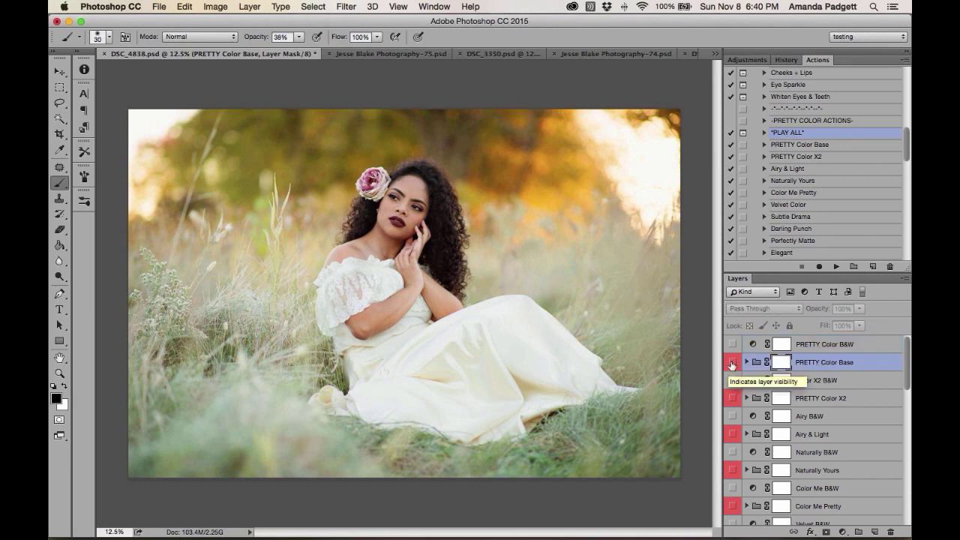
{"action": "left_click", "coordinate": [732, 365]}
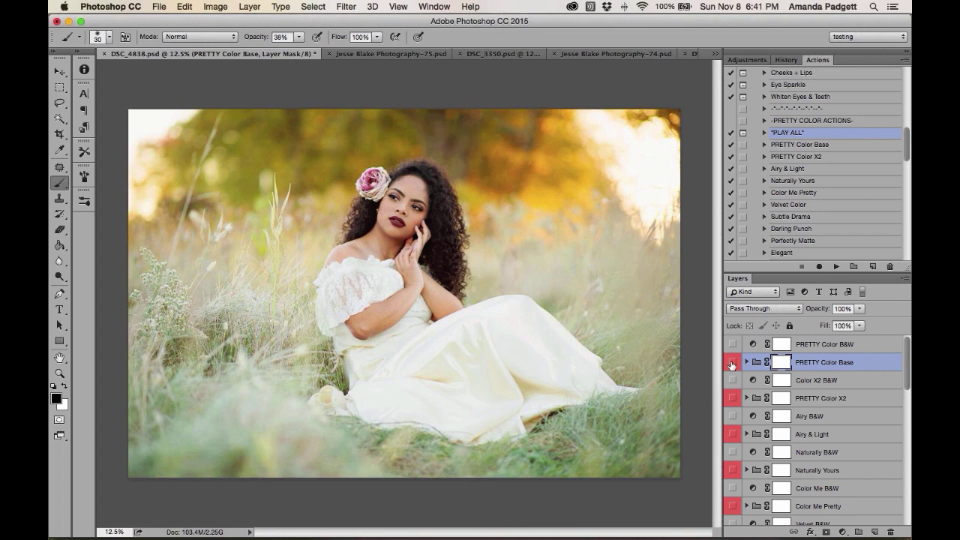
{"action": "left_click", "coordinate": [731, 363]}
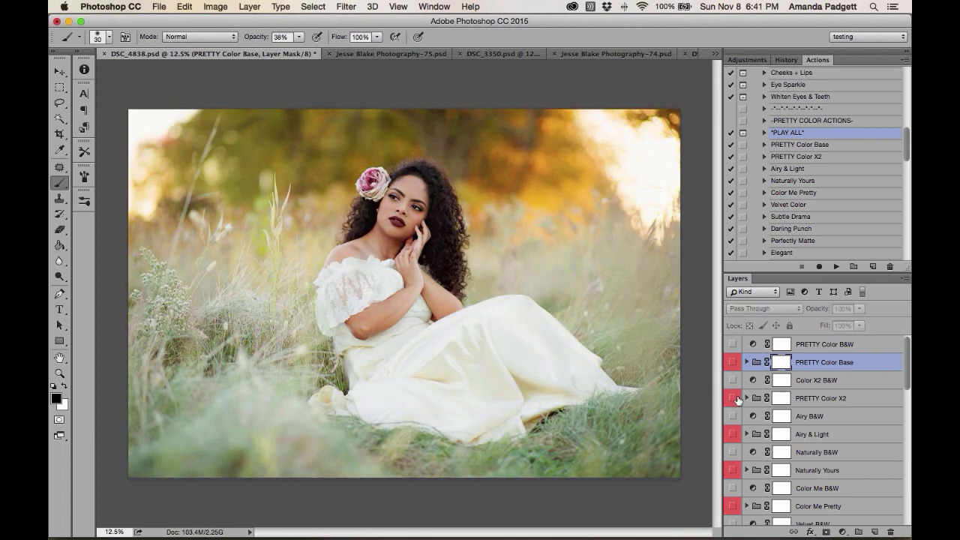
{"action": "left_click", "coordinate": [732, 398]}
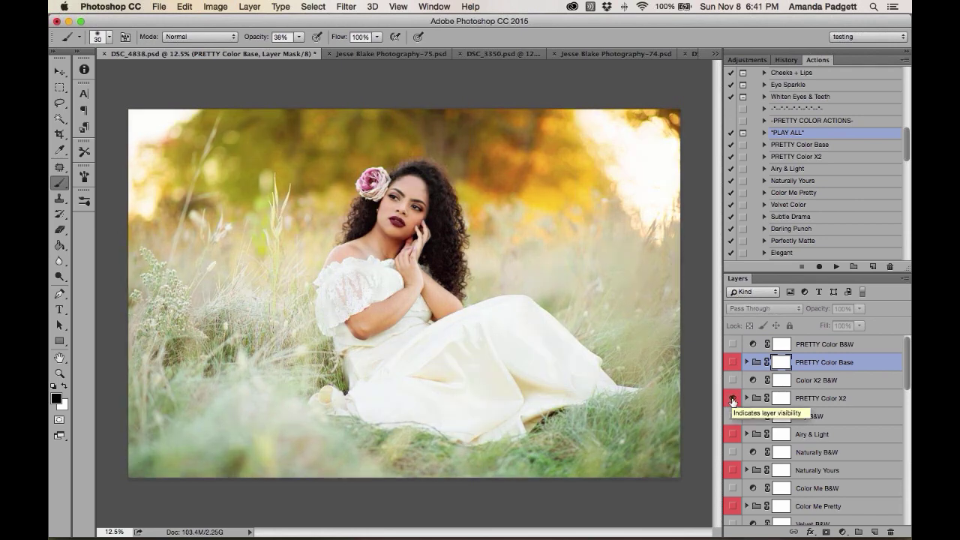
{"action": "left_click", "coordinate": [732, 400]}
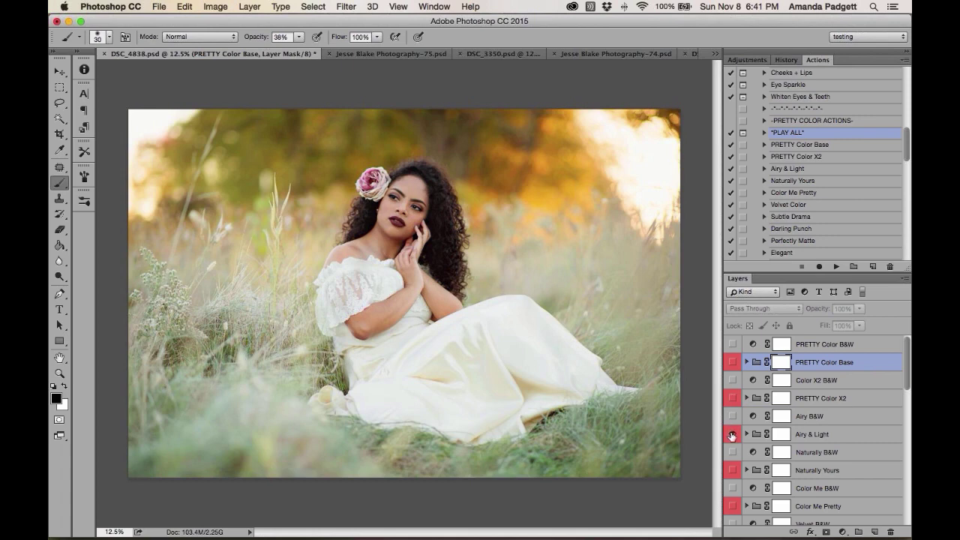
Preview the Airy & Light group, add its Airy B&W conversion on top, and hide both again
{"action": "left_click", "coordinate": [732, 435]}
{"action": "scroll", "coordinate": [756, 433], "scroll_direction": "down", "scroll_amount": 3}
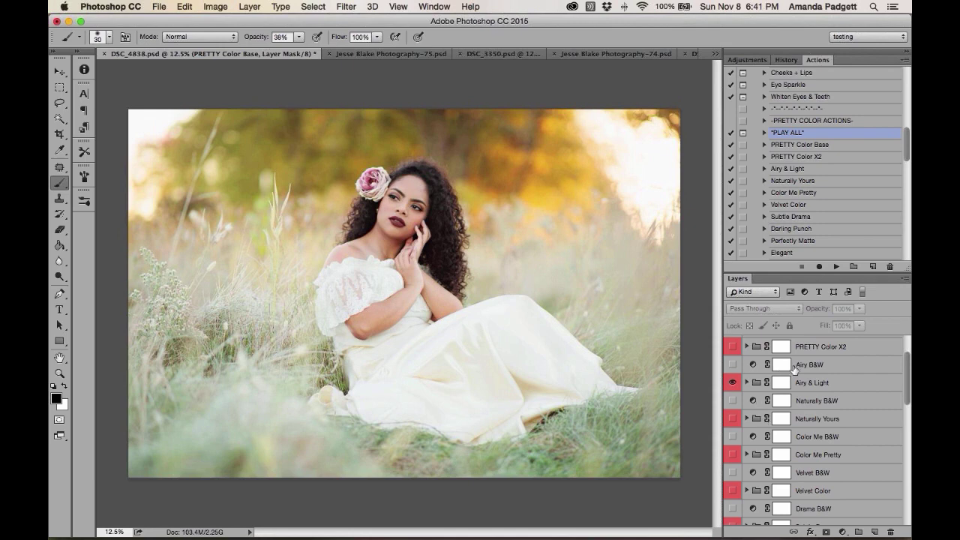
{"action": "left_click", "coordinate": [733, 365]}
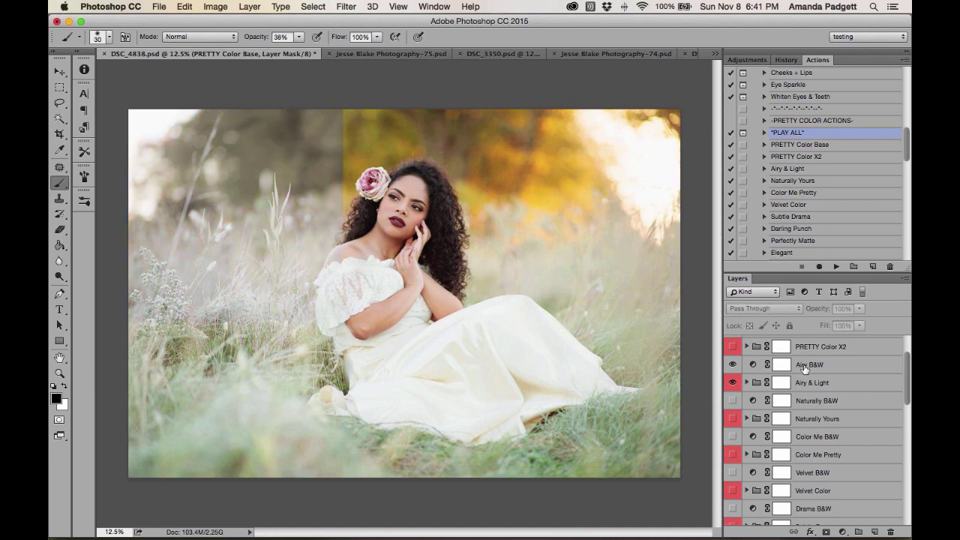
{"action": "left_click", "coordinate": [804, 365]}
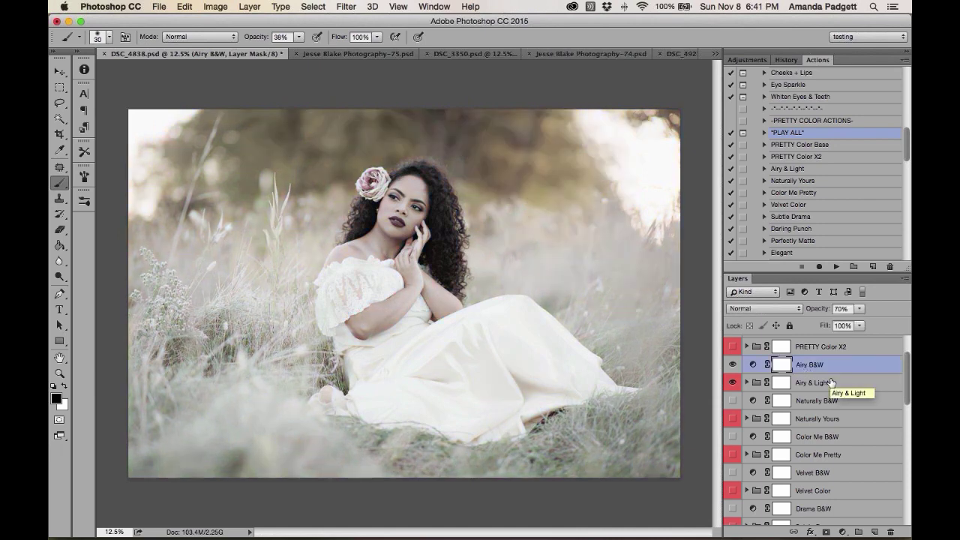
{"action": "left_click", "coordinate": [732, 364]}
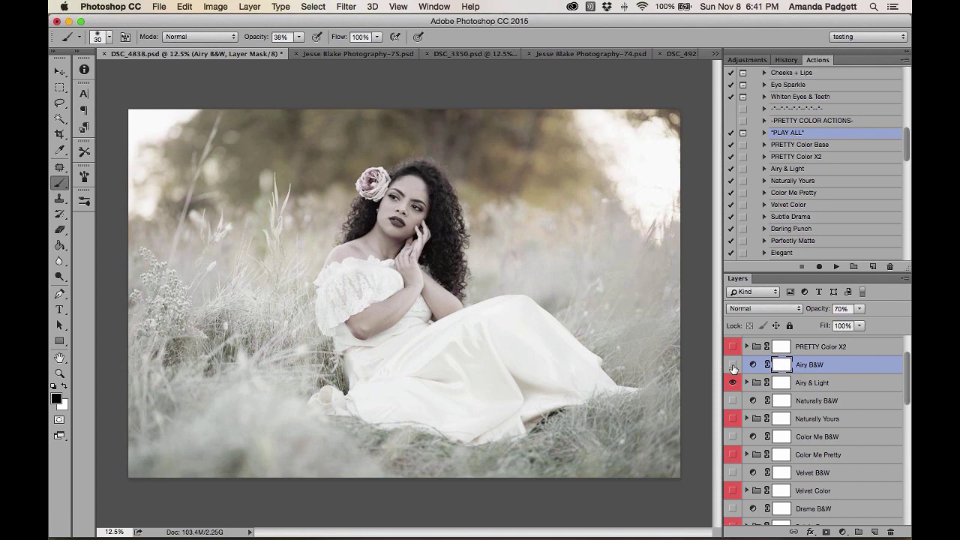
{"action": "left_click", "coordinate": [731, 382]}
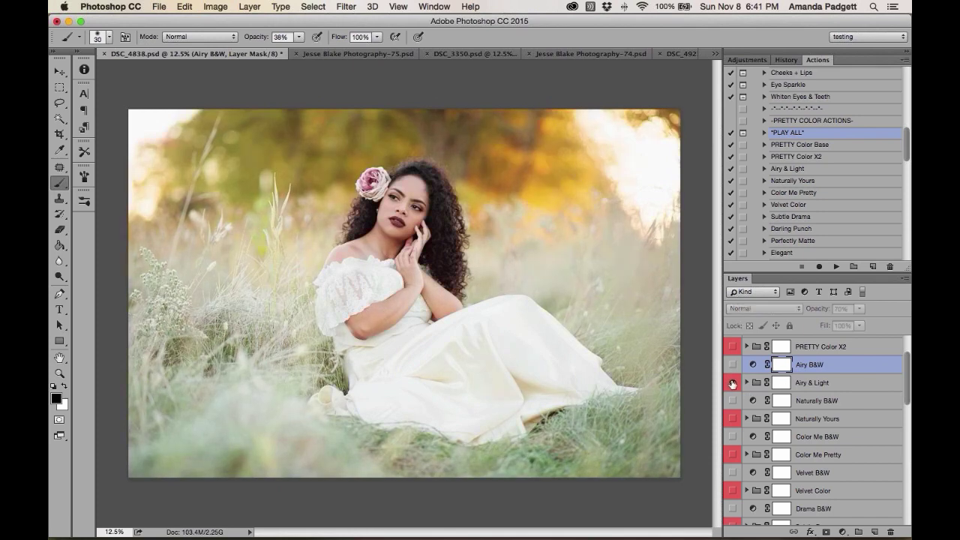
Compare the photo with and without the Naturally Yours group, leaving the group hidden
{"action": "left_click", "coordinate": [733, 419]}
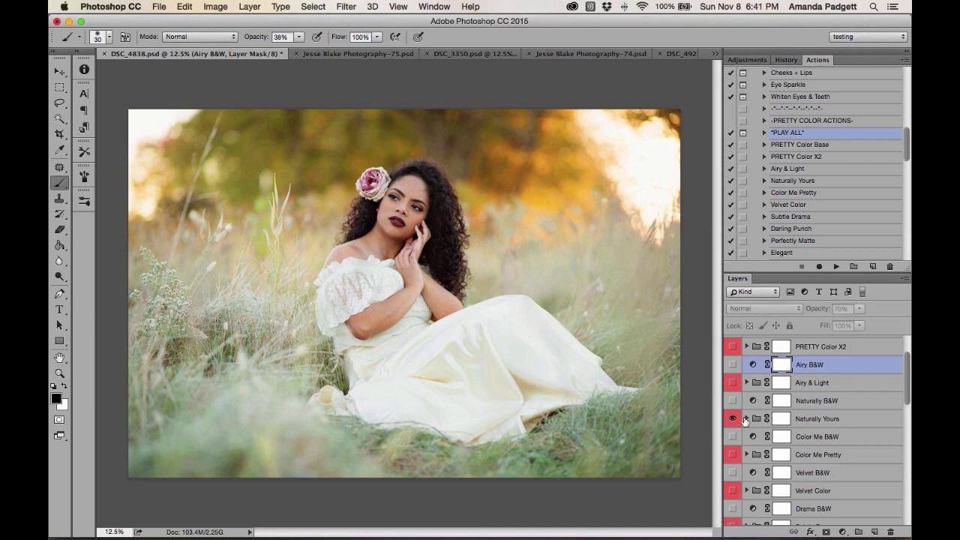
{"action": "left_click", "coordinate": [734, 420]}
{"action": "left_click", "coordinate": [731, 419]}
{"action": "left_click", "coordinate": [734, 421]}
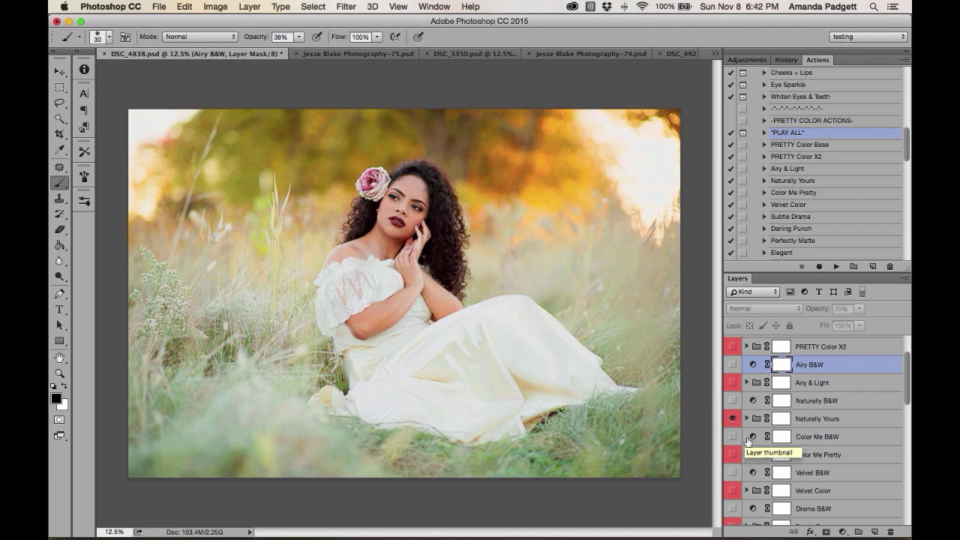
{"action": "left_click", "coordinate": [732, 418]}
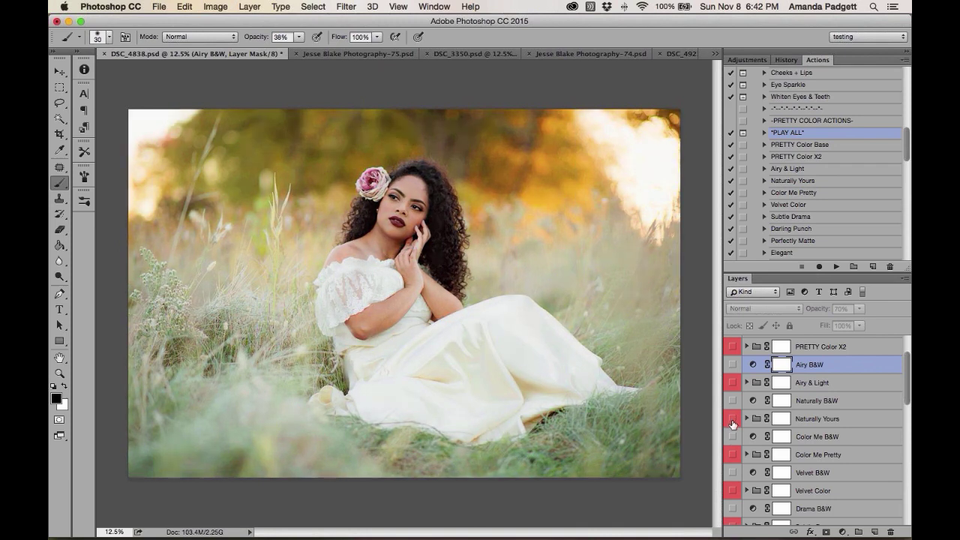
Preview the Color Me Pretty group on the photo, select it and hide it again
{"action": "left_click", "coordinate": [732, 456]}
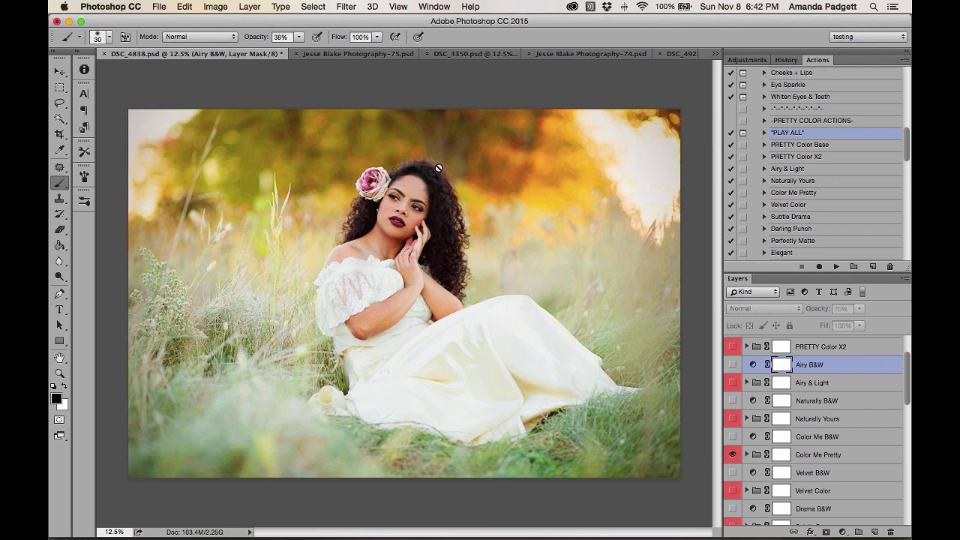
{"action": "left_click", "coordinate": [783, 457]}
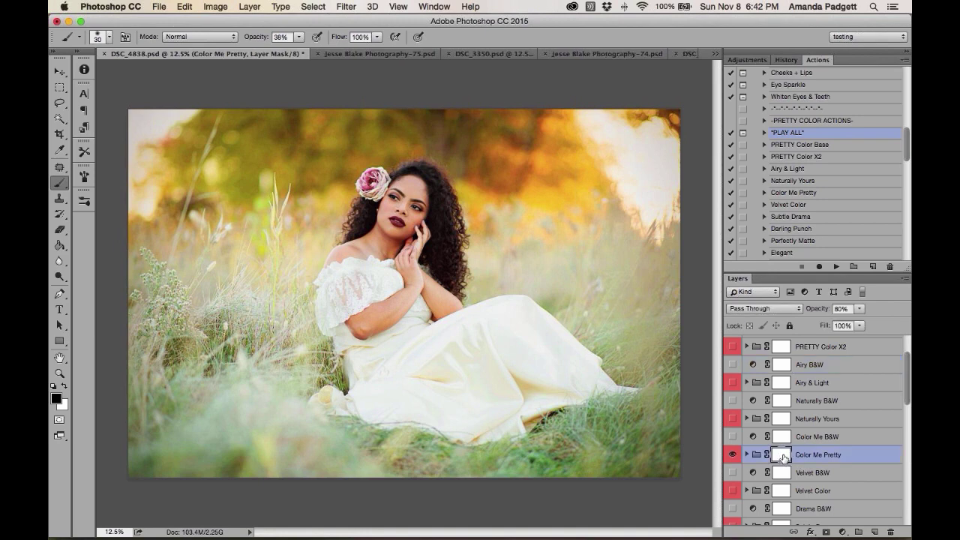
{"action": "key", "text": "super+comma"}
{"action": "scroll", "coordinate": [770, 451], "scroll_direction": "down", "scroll_amount": 2}
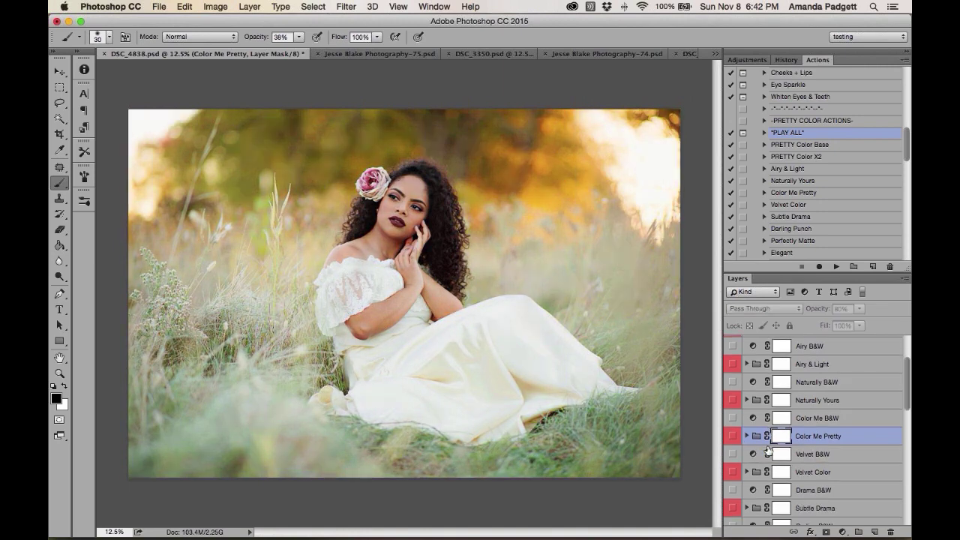
Preview the Velvet Color and Subtle Drama groups one at a time, hiding each again
{"action": "left_click", "coordinate": [733, 455]}
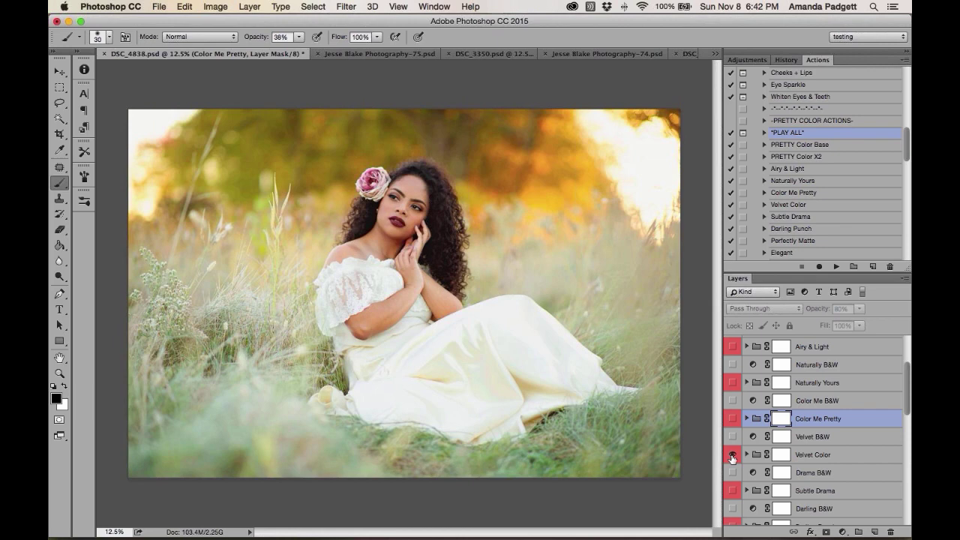
{"action": "scroll", "coordinate": [750, 456], "scroll_direction": "down", "scroll_amount": 1}
{"action": "scroll", "coordinate": [759, 456], "scroll_direction": "down", "scroll_amount": 1}
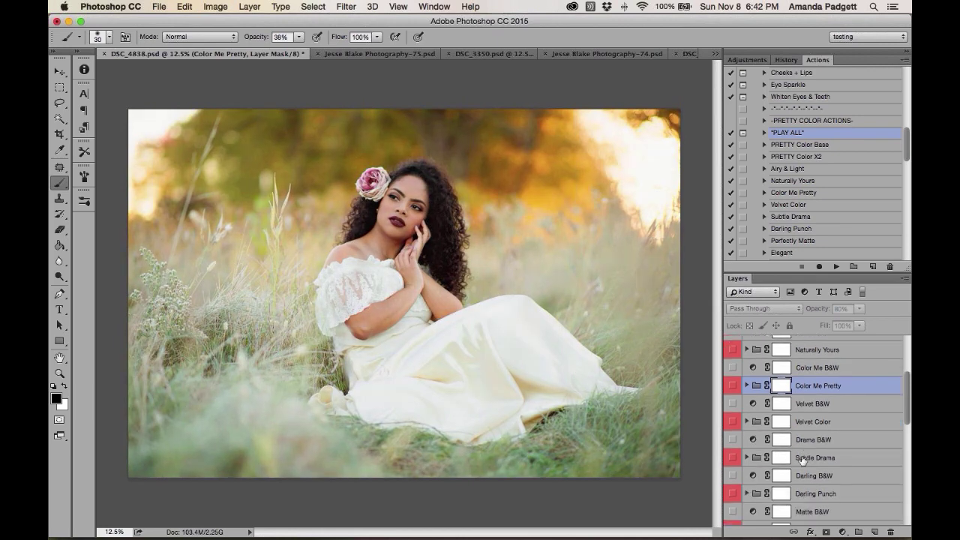
{"action": "left_click", "coordinate": [804, 460]}
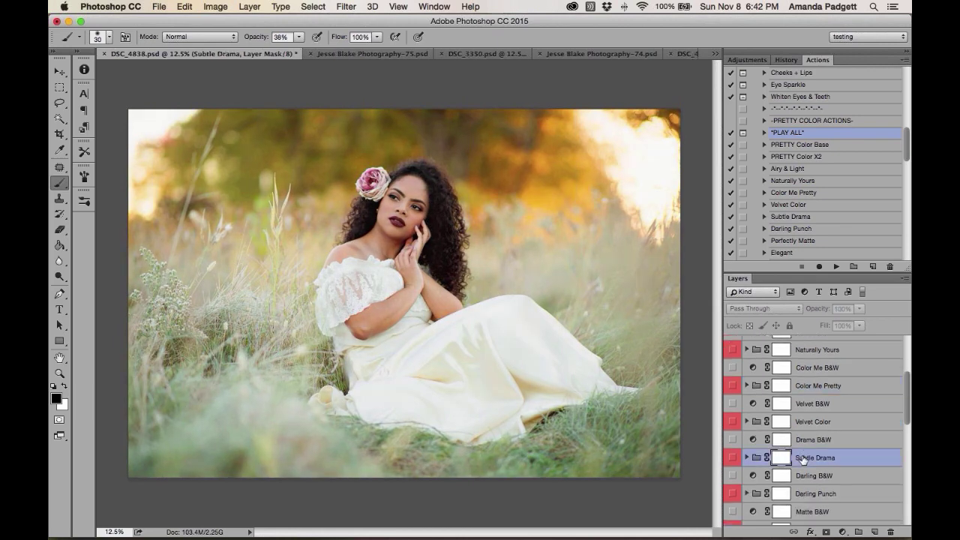
{"action": "left_click", "coordinate": [734, 458]}
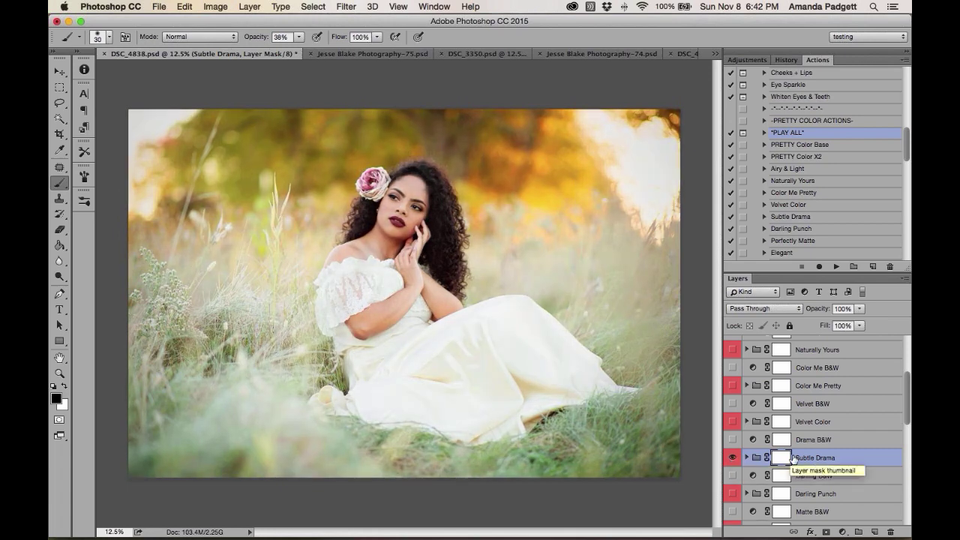
{"action": "left_click", "coordinate": [733, 457]}
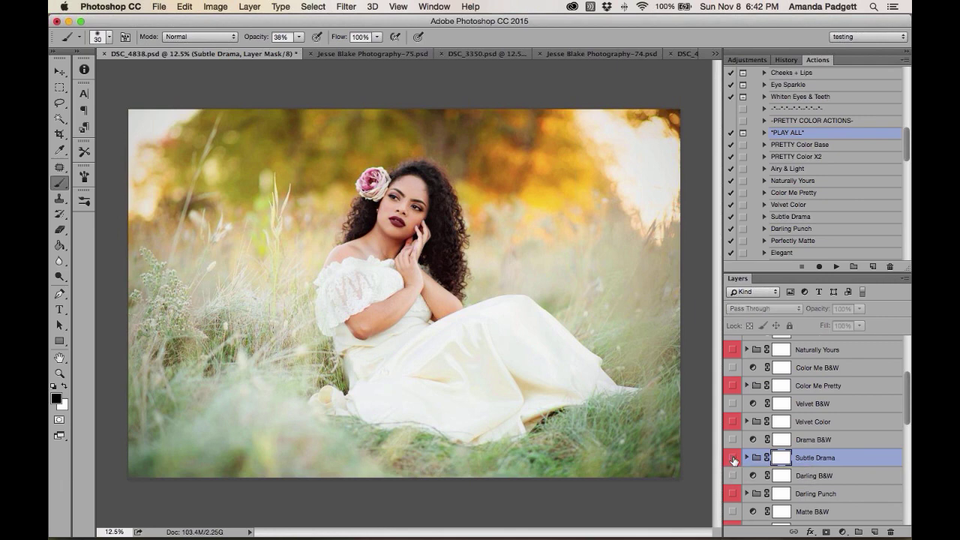
Preview the Darling Punch and Perfectly Matte groups one at a time, hiding each again
{"action": "left_click", "coordinate": [732, 494]}
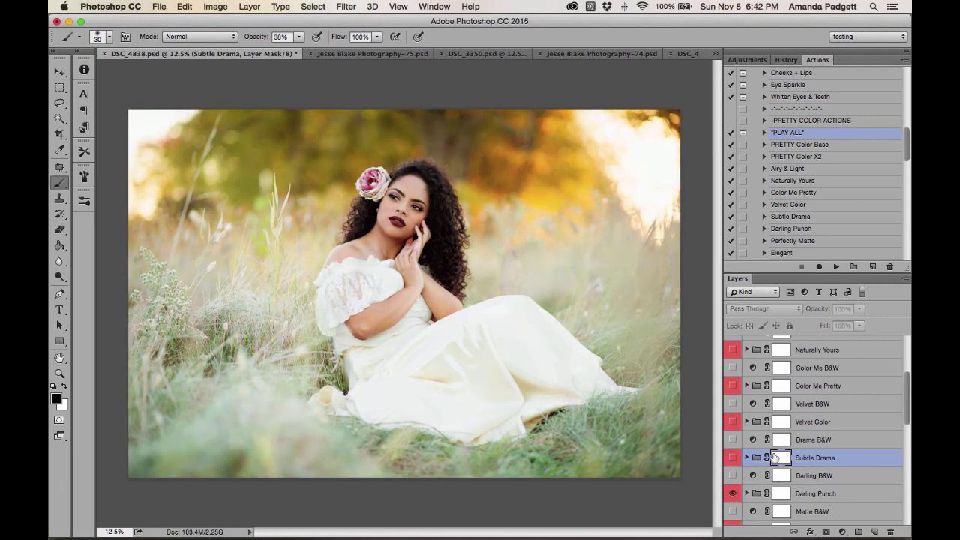
{"action": "scroll", "coordinate": [774, 455], "scroll_direction": "down", "scroll_amount": 4}
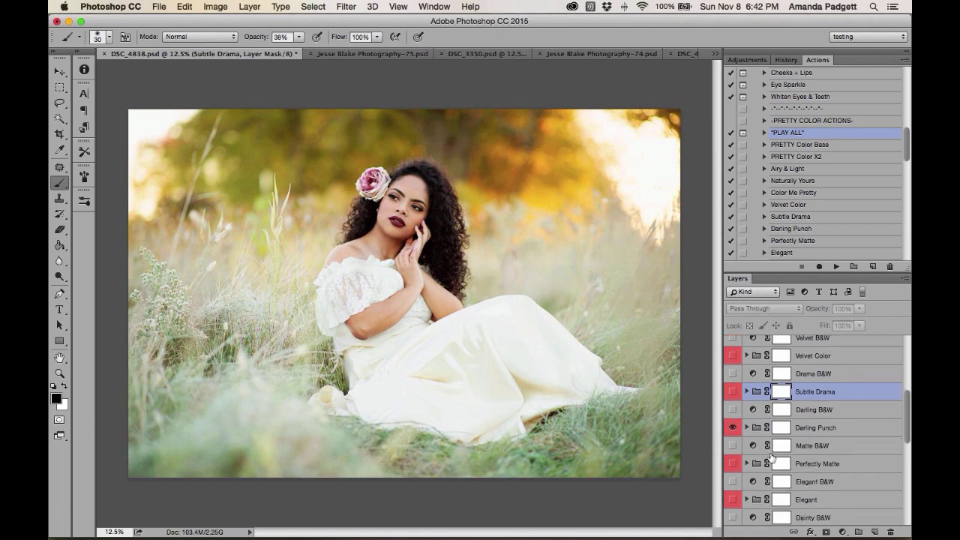
{"action": "left_click", "coordinate": [732, 429]}
{"action": "left_click", "coordinate": [733, 464]}
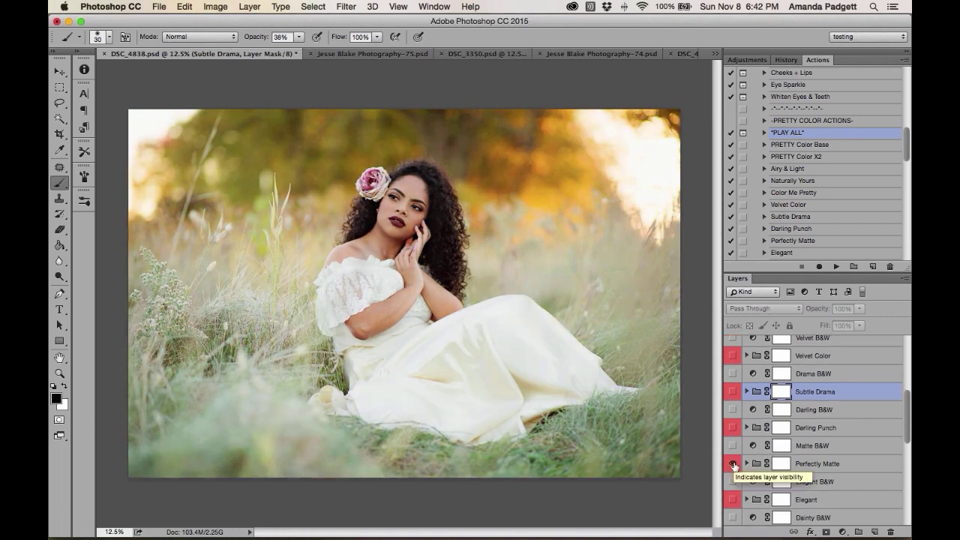
{"action": "left_click", "coordinate": [732, 464]}
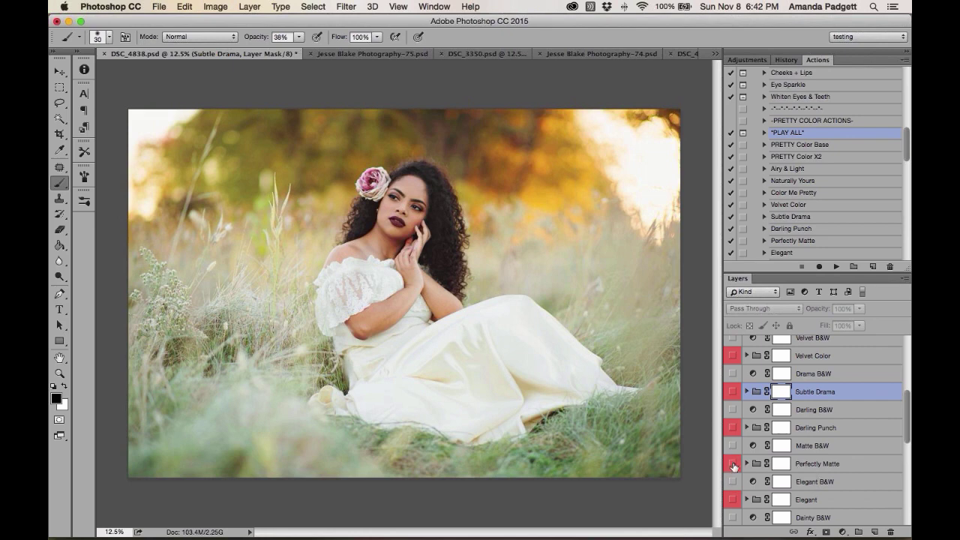
Preview the Elegant, Dainty Sable and Rhapsody groups one at a time, hiding each again
{"action": "scroll", "coordinate": [733, 464], "scroll_direction": "down", "scroll_amount": 6}
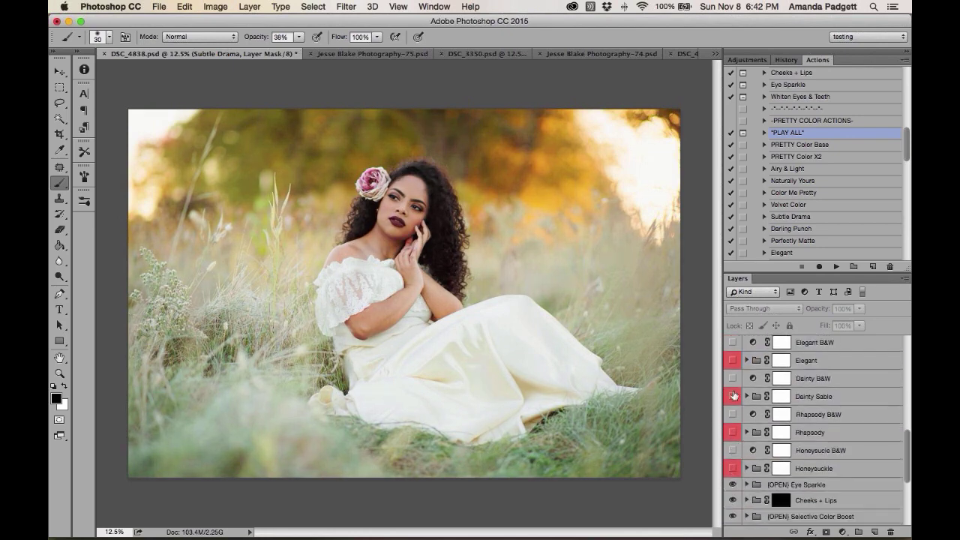
{"action": "left_click", "coordinate": [733, 360]}
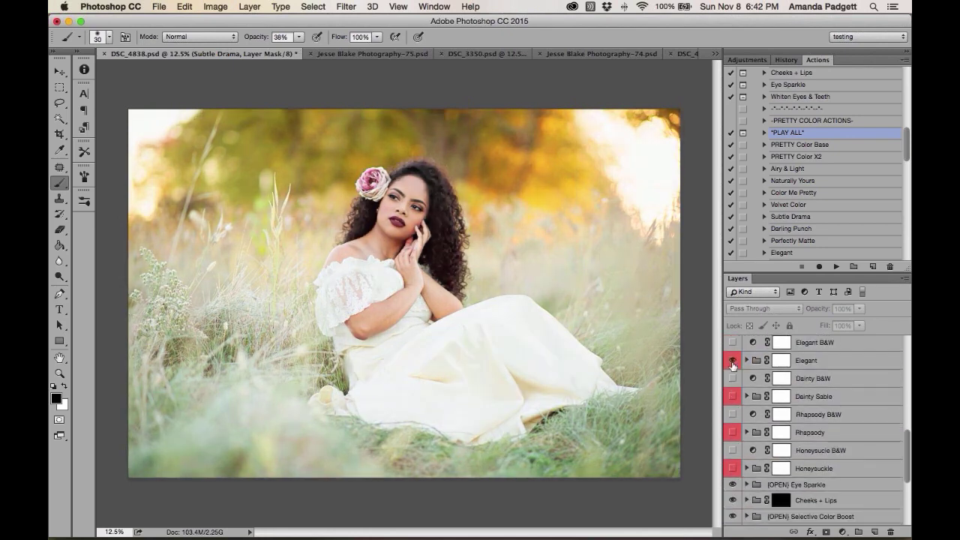
{"action": "left_click", "coordinate": [733, 363]}
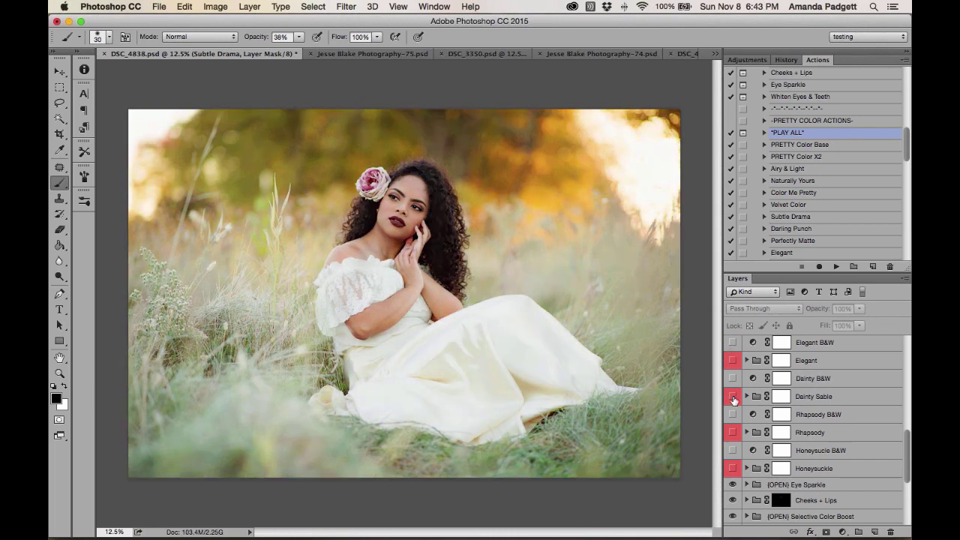
{"action": "left_click", "coordinate": [733, 397]}
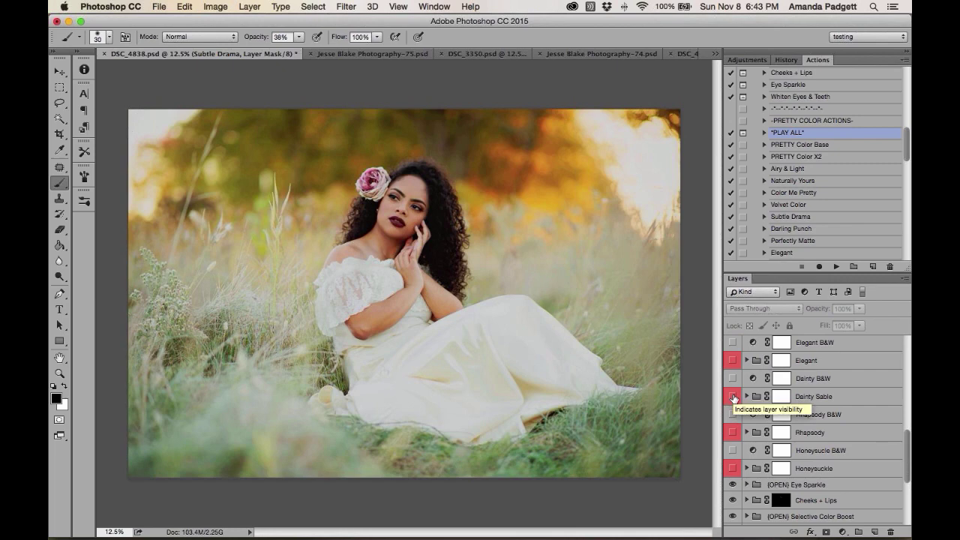
{"action": "left_click", "coordinate": [734, 397]}
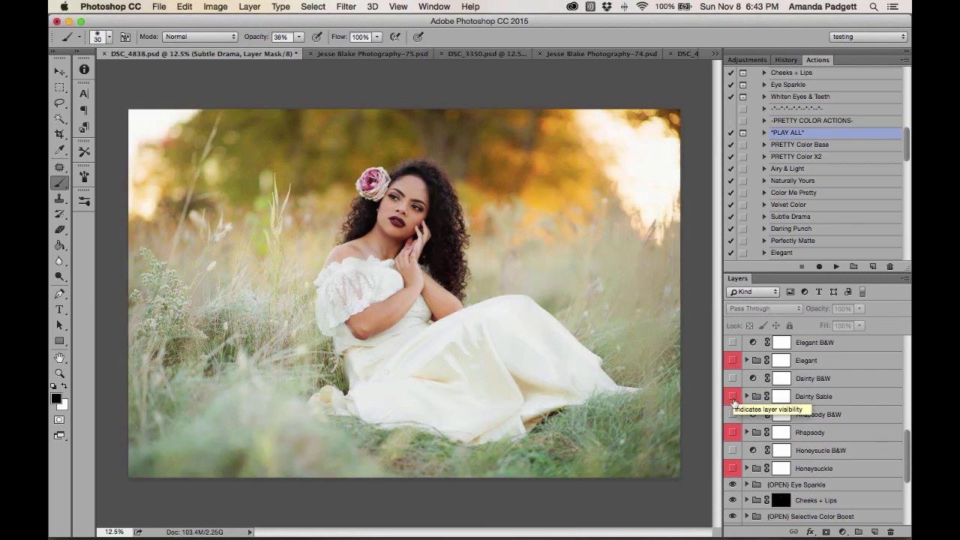
{"action": "left_click", "coordinate": [733, 433]}
{"action": "left_click", "coordinate": [733, 434]}
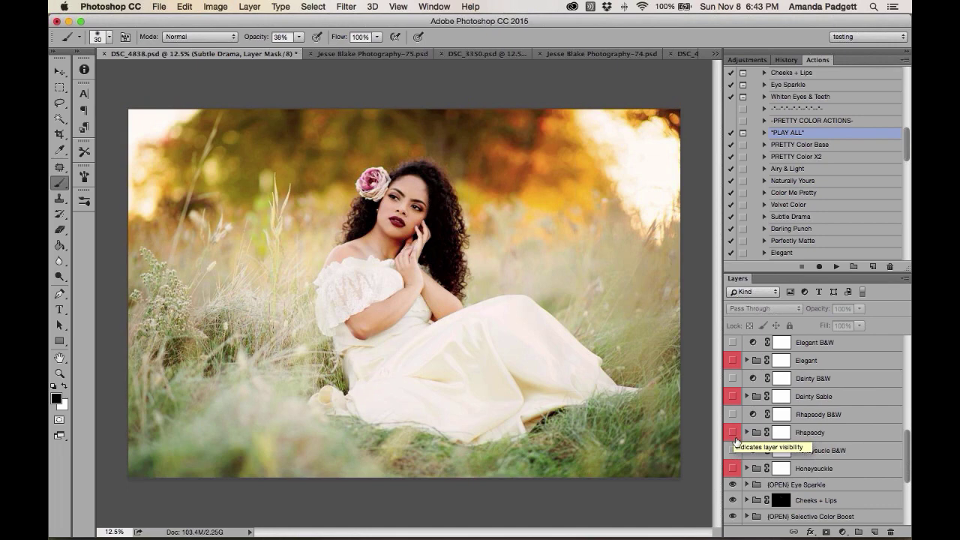
Show the Honeysuckle group, select it, and return to the start of the layer list
{"action": "left_click", "coordinate": [733, 468]}
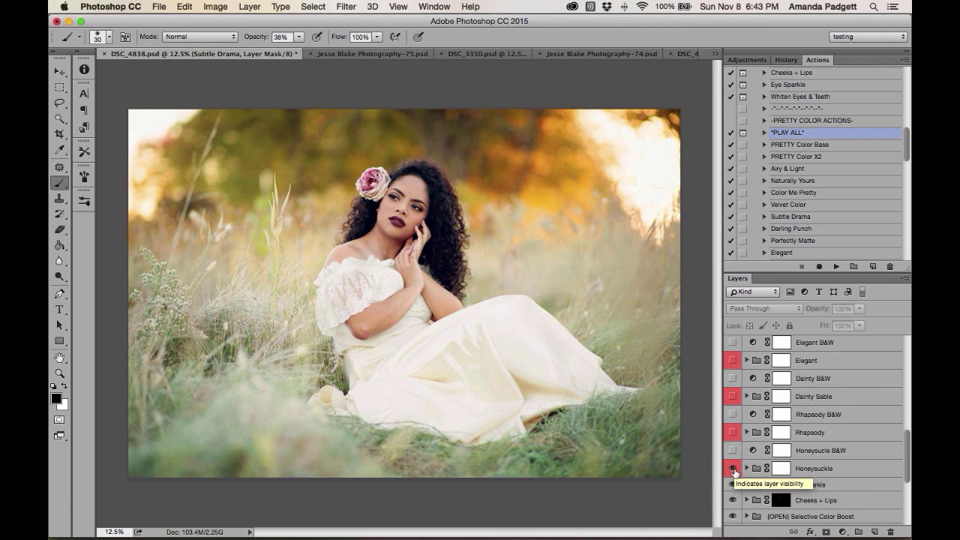
{"action": "left_click", "coordinate": [814, 468]}
{"action": "scroll", "coordinate": [814, 460], "scroll_direction": "up", "scroll_amount": 10}
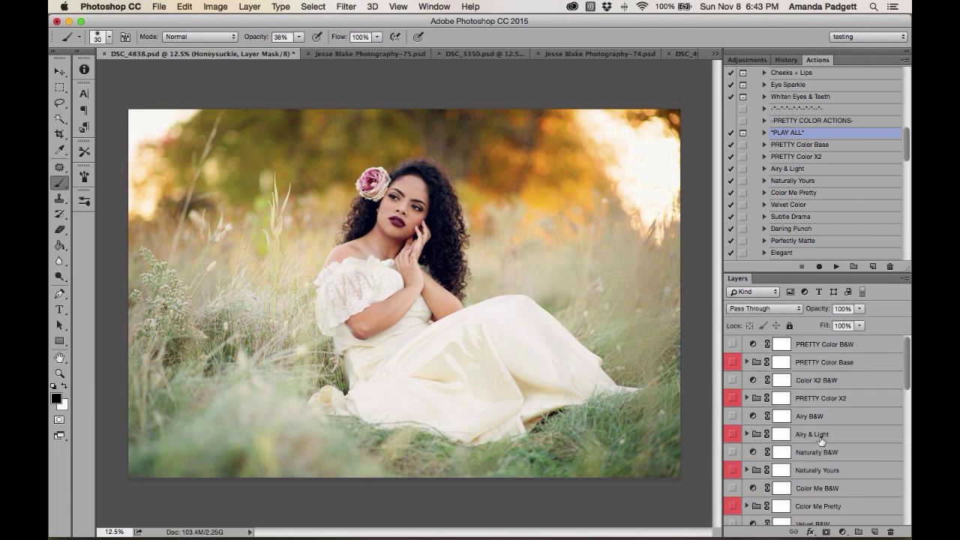
Delete all the played color-action layers, up to and including PRETTY Color B&W
{"action": "left_click", "coordinate": [822, 353], "text": "shift"}
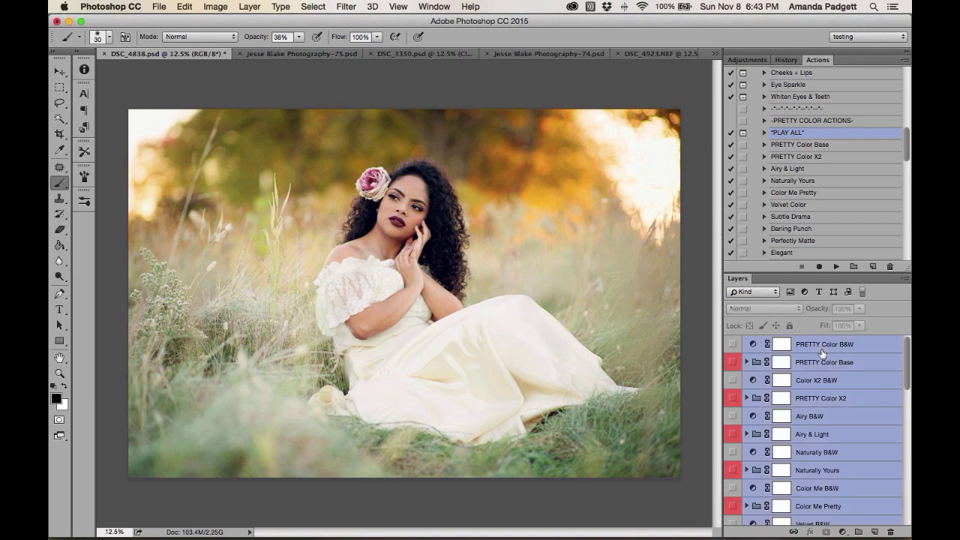
{"action": "key", "text": "Delete"}
Play the Rhapsody color action, keep only its color group without the B&W layer, and set the group's opacity to 81%
{"action": "scroll", "coordinate": [776, 152], "scroll_direction": "up", "scroll_amount": 2}
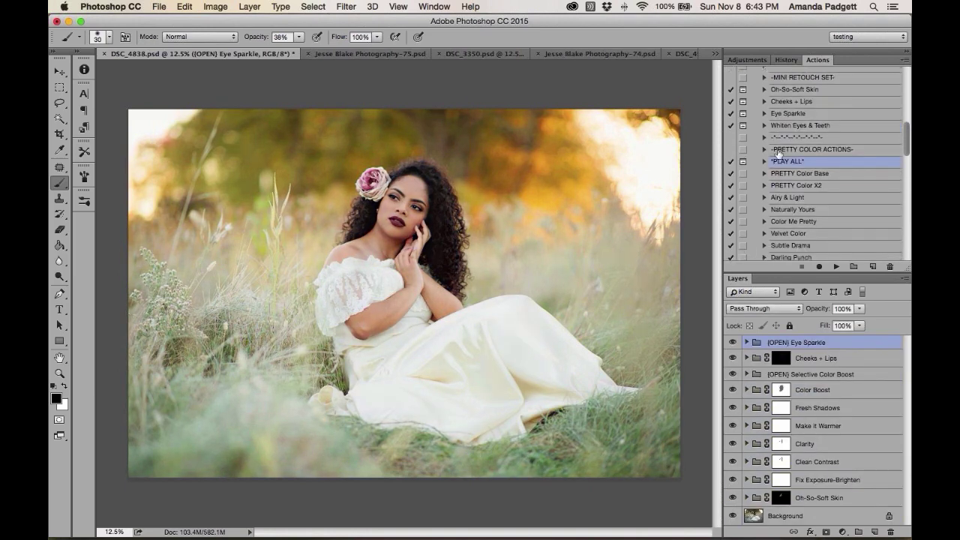
{"action": "scroll", "coordinate": [791, 225], "scroll_direction": "down", "scroll_amount": 4}
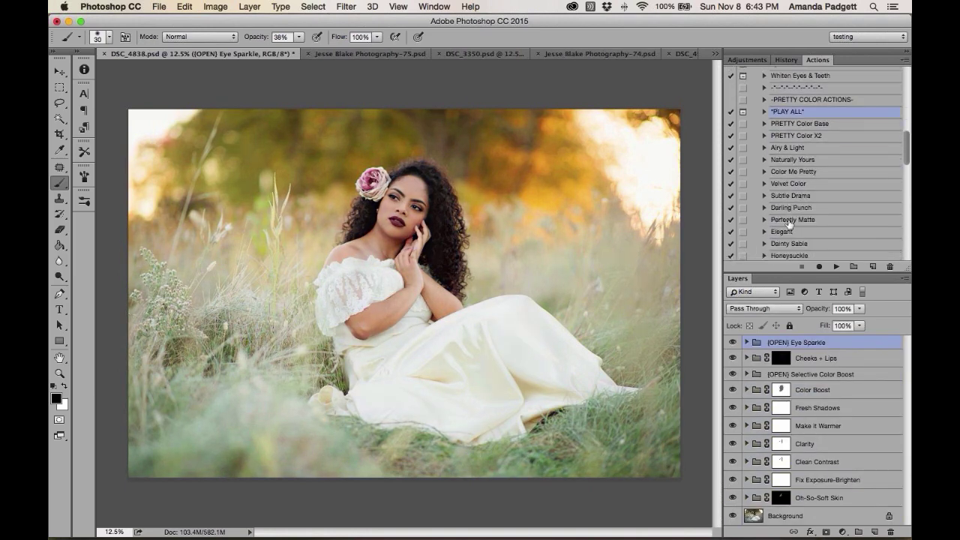
{"action": "scroll", "coordinate": [793, 228], "scroll_direction": "down", "scroll_amount": 1}
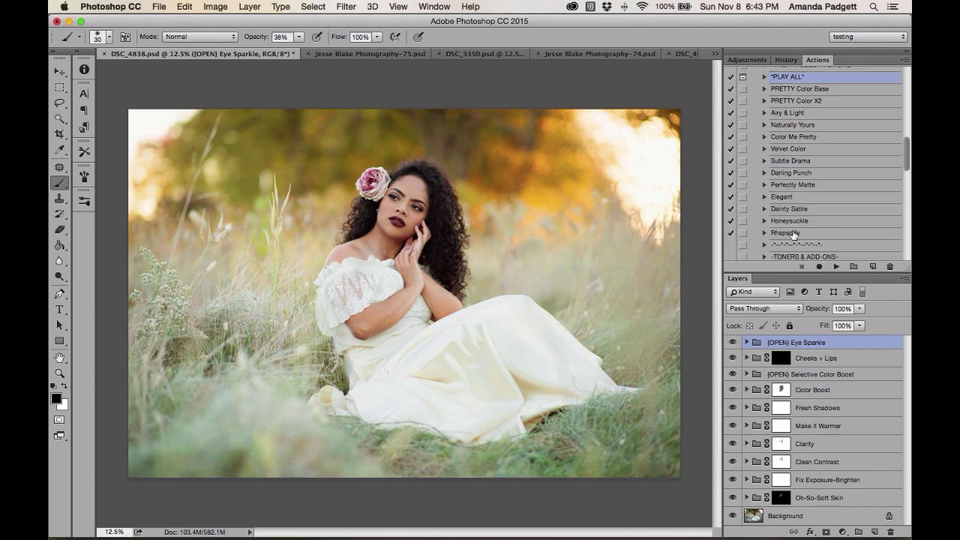
{"action": "left_click", "coordinate": [793, 233]}
{"action": "left_click", "coordinate": [836, 267]}
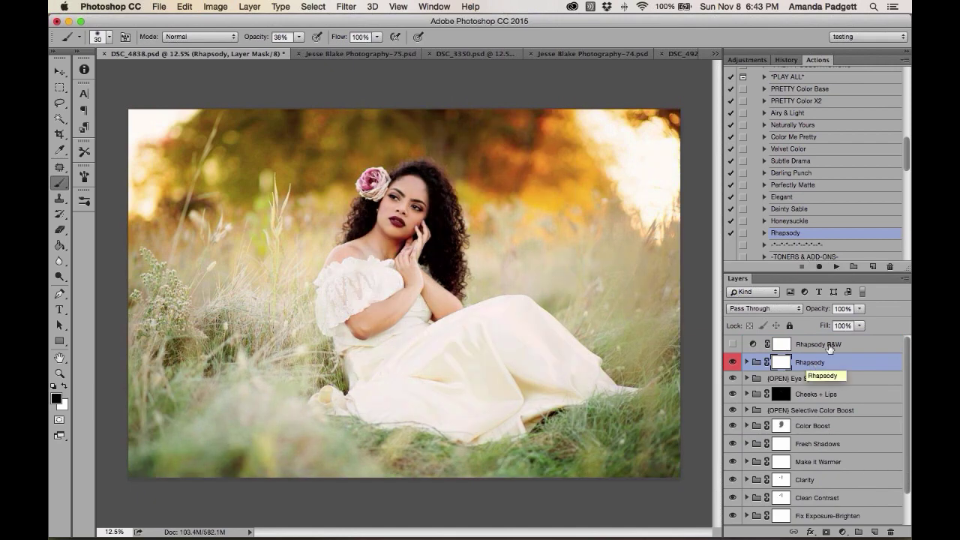
{"action": "left_click_drag", "start_coordinate": [829, 315], "coordinate": [807, 312]}
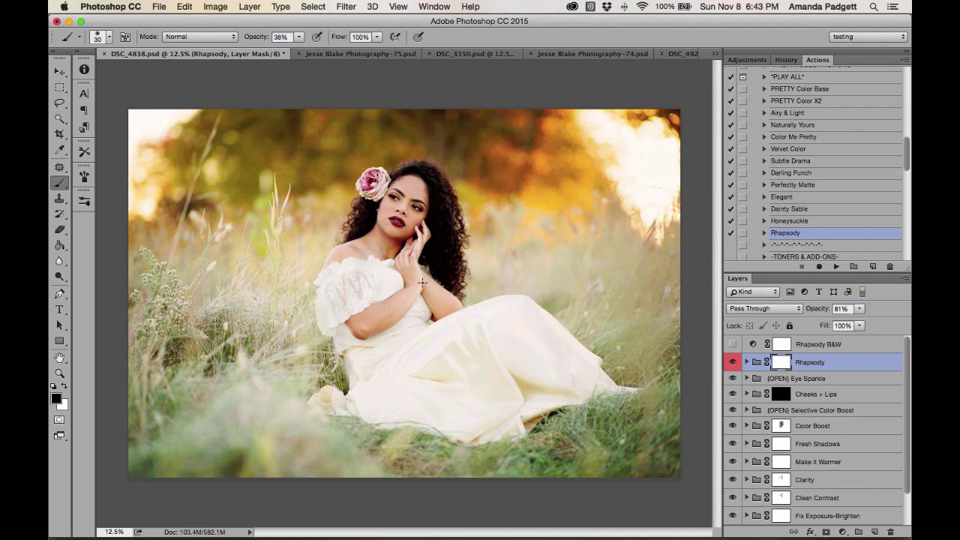
{"action": "scroll", "coordinate": [816, 343], "scroll_direction": "down", "scroll_amount": 1}
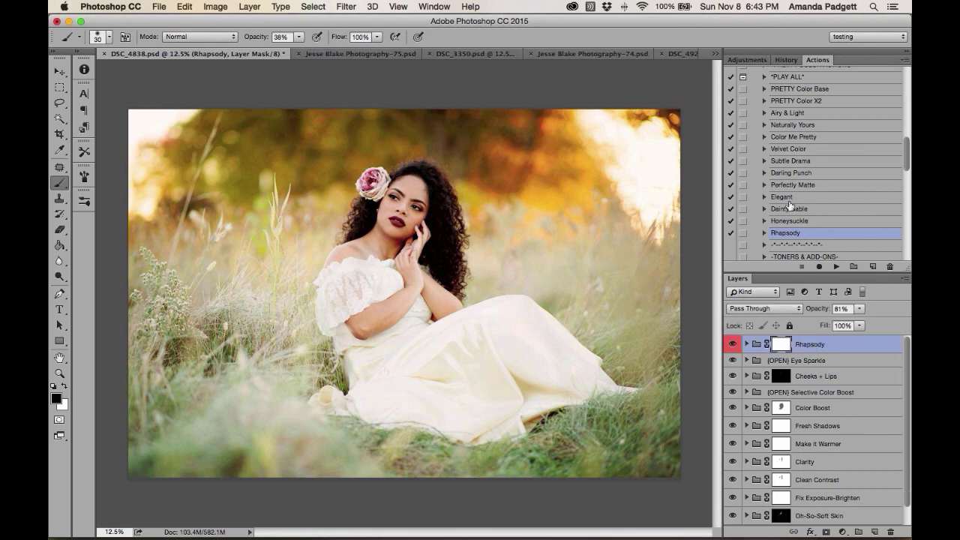
Compare the edited portrait with the original by showing only the Background layer and restoring all the layers
{"action": "scroll", "coordinate": [784, 212], "scroll_direction": "down", "scroll_amount": 4}
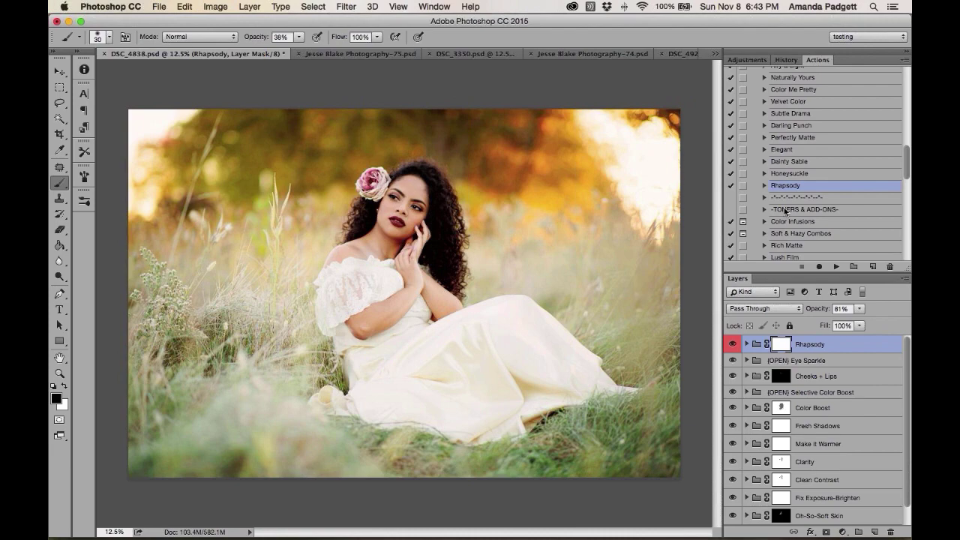
{"action": "scroll", "coordinate": [779, 337], "scroll_direction": "down", "scroll_amount": 1}
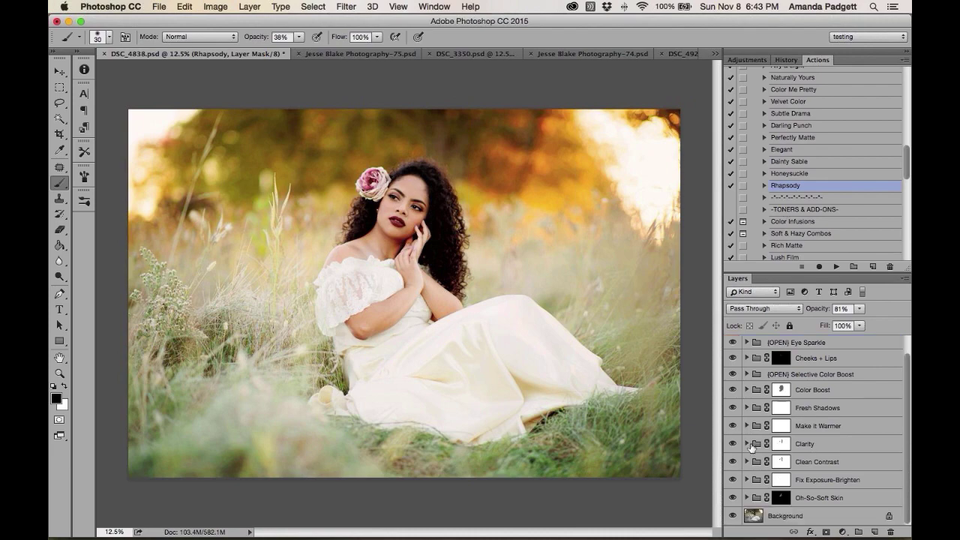
{"action": "left_click", "coordinate": [734, 516], "text": "alt"}
{"action": "left_click", "coordinate": [734, 515], "text": "alt"}
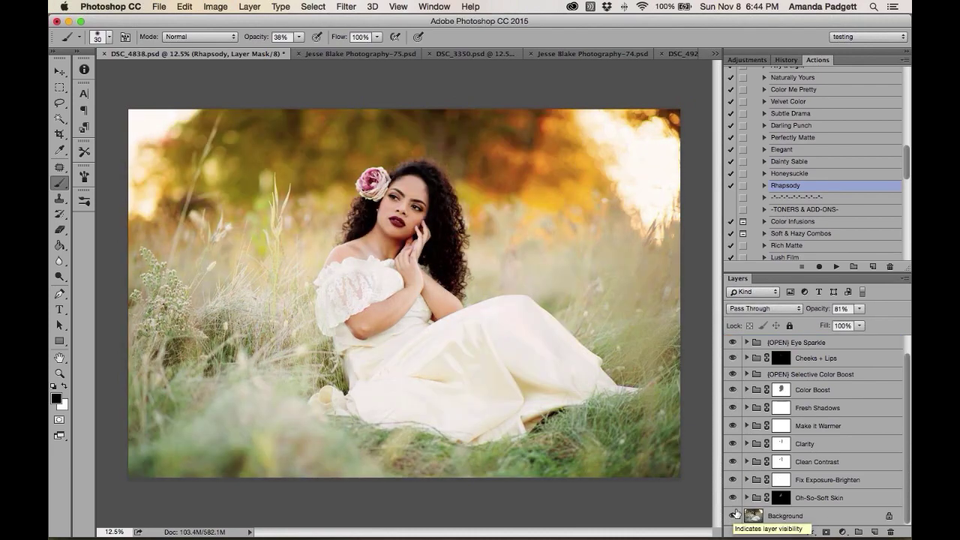
{"action": "left_click", "coordinate": [734, 516], "text": "alt"}
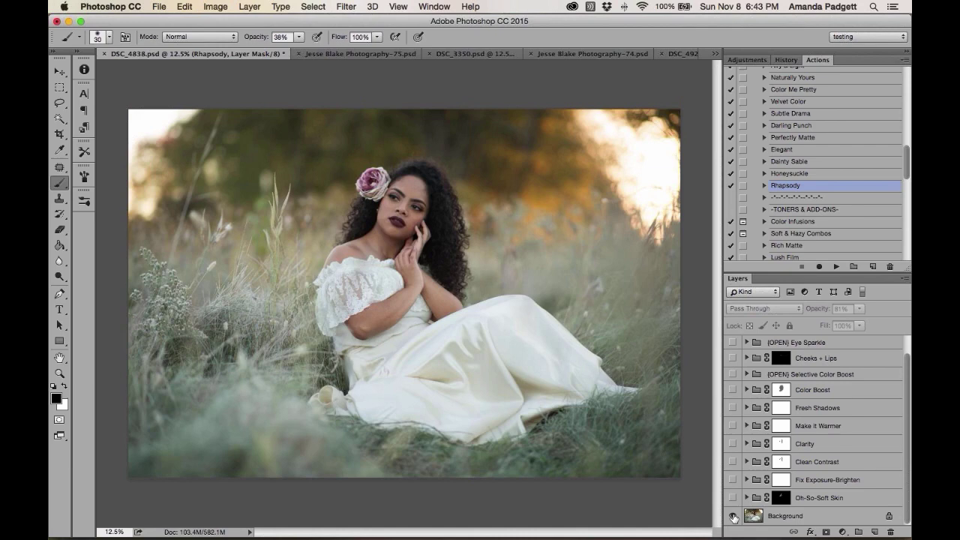
{"action": "left_click", "coordinate": [733, 516], "text": "alt"}
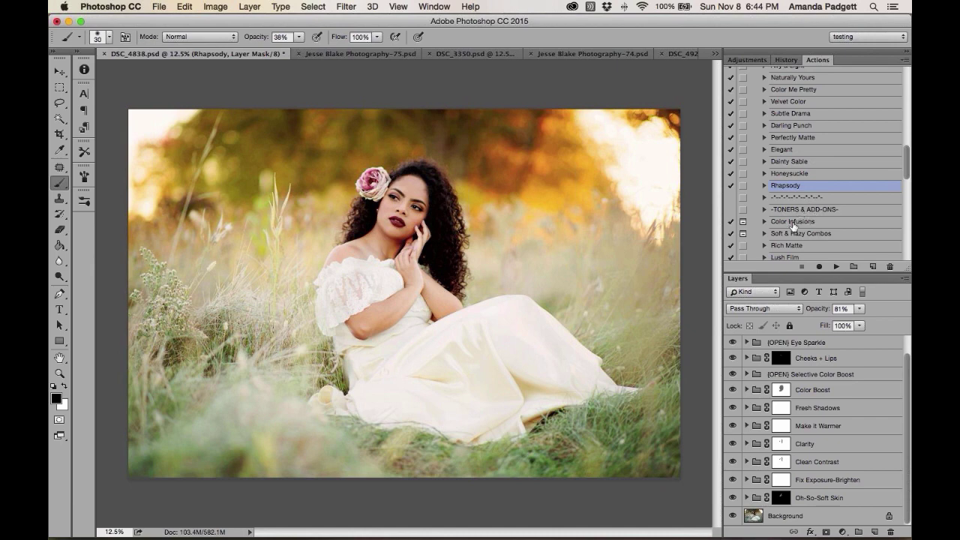
Play the Lush Film action from the Toners & Add-Ons set
{"action": "scroll", "coordinate": [810, 239], "scroll_direction": "down", "scroll_amount": 3}
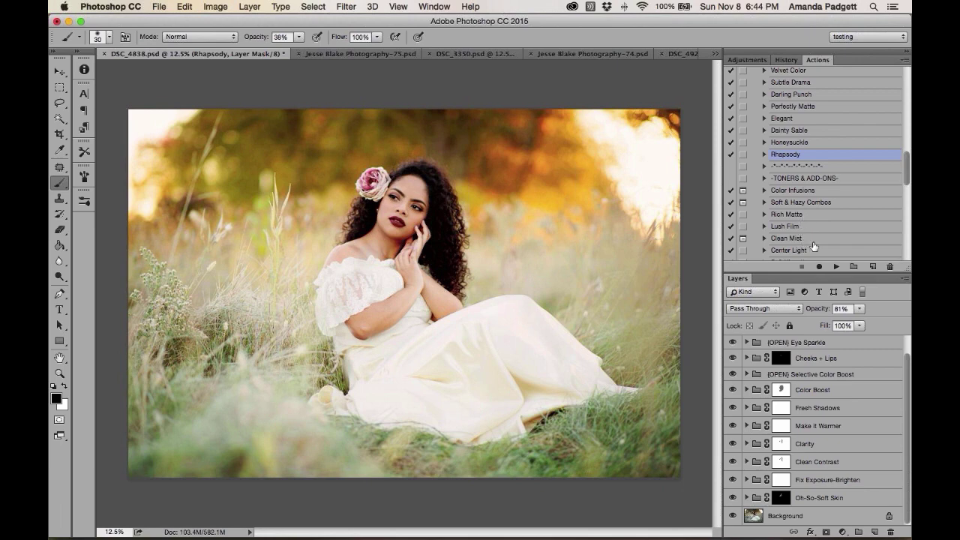
{"action": "scroll", "coordinate": [803, 244], "scroll_direction": "down", "scroll_amount": 2}
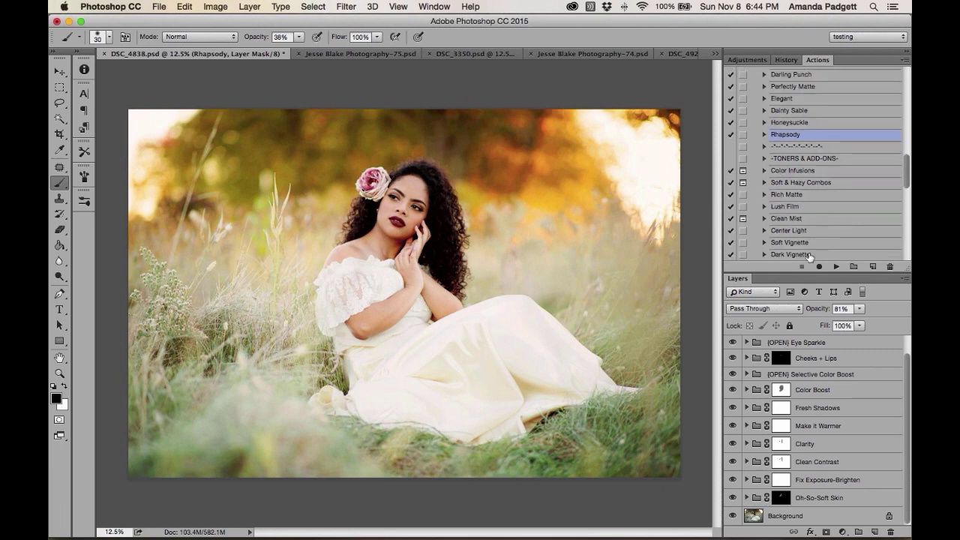
{"action": "scroll", "coordinate": [809, 256], "scroll_direction": "down", "scroll_amount": 3}
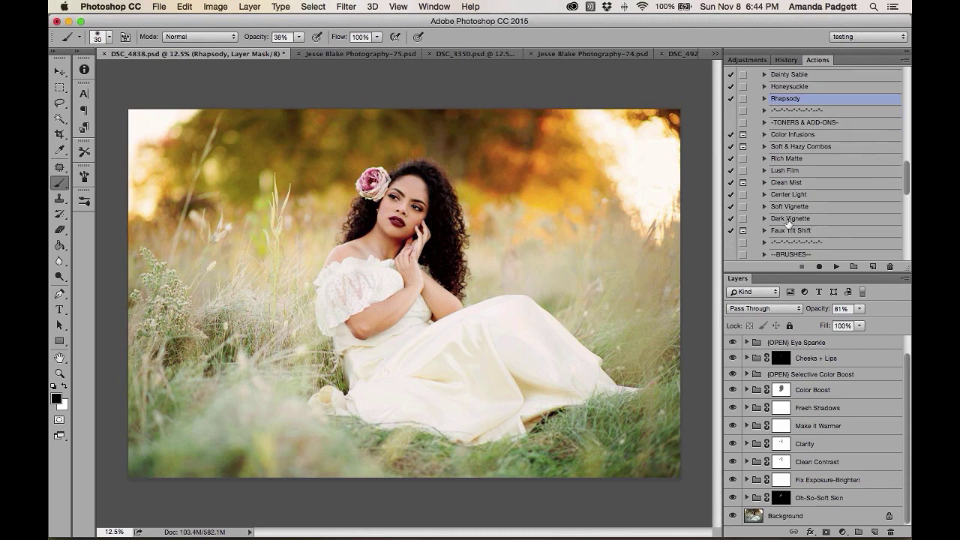
{"action": "left_click", "coordinate": [791, 170]}
{"action": "left_click", "coordinate": [836, 266]}
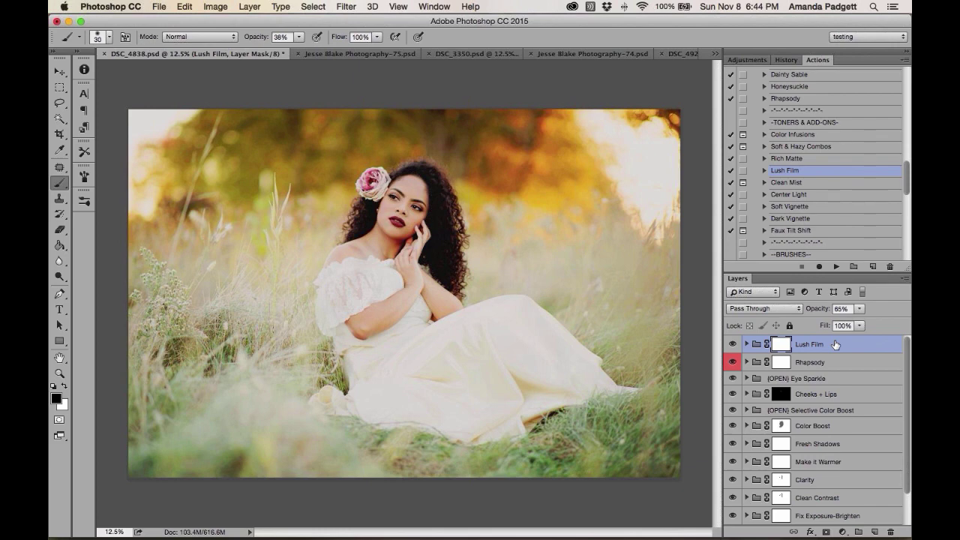
Toggle the Lush Film group off and on to compare, and set its opacity to 43%
{"action": "left_click", "coordinate": [732, 345]}
{"action": "left_click", "coordinate": [732, 345]}
{"action": "left_click", "coordinate": [732, 345]}
{"action": "left_click", "coordinate": [733, 345]}
{"action": "left_click_drag", "start_coordinate": [825, 311], "coordinate": [810, 312]}
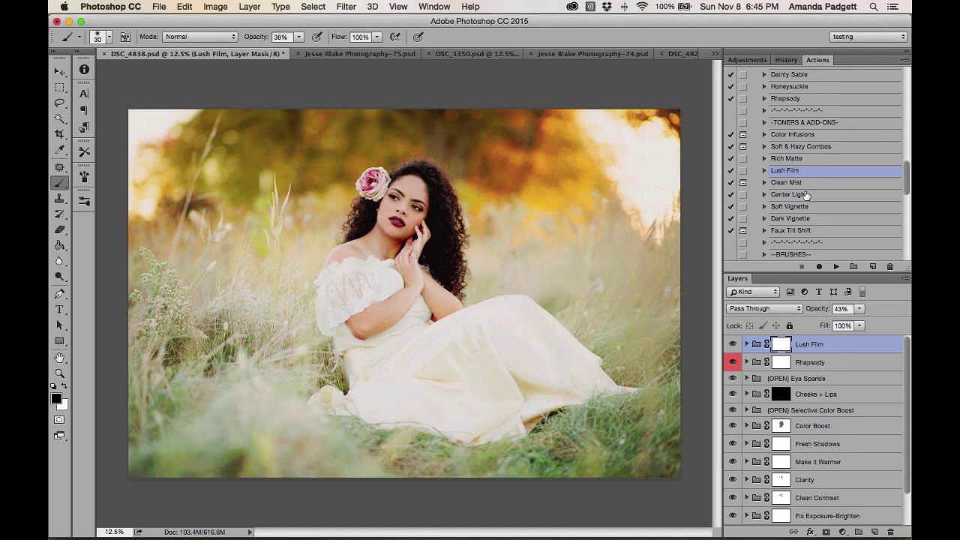
Play the Paint on Color Rich brush action and continue past its painting instructions
{"action": "scroll", "coordinate": [807, 195], "scroll_direction": "down", "scroll_amount": 3}
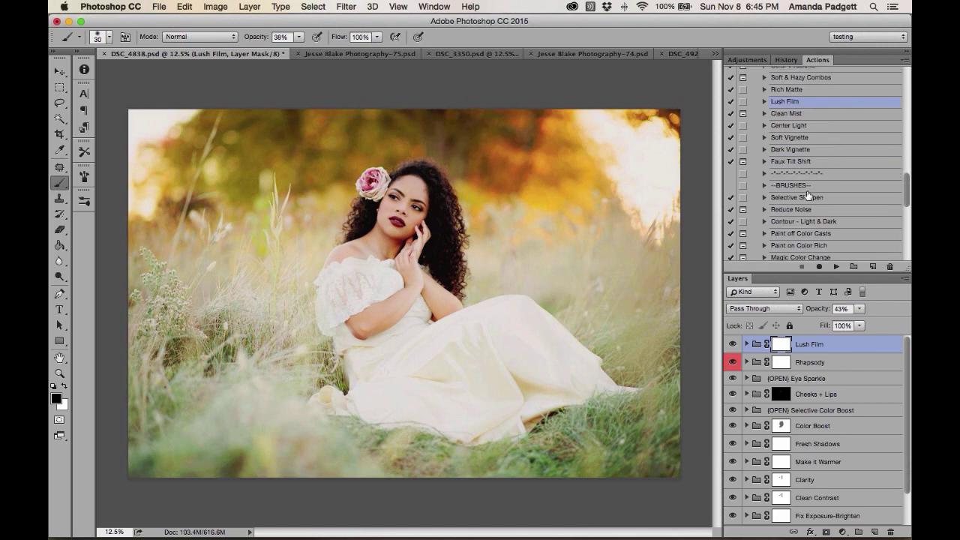
{"action": "scroll", "coordinate": [806, 195], "scroll_direction": "down", "scroll_amount": 2}
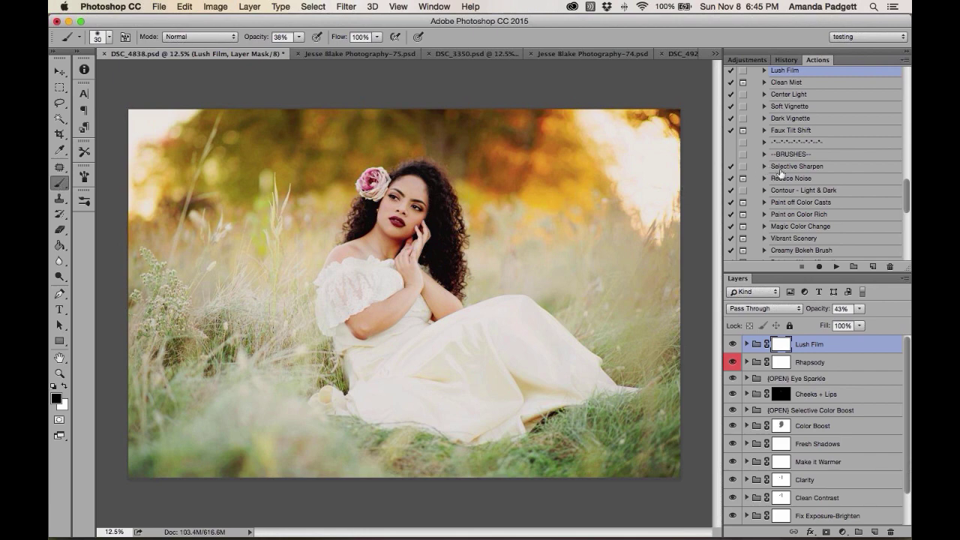
{"action": "left_click", "coordinate": [816, 217]}
{"action": "left_click", "coordinate": [835, 266]}
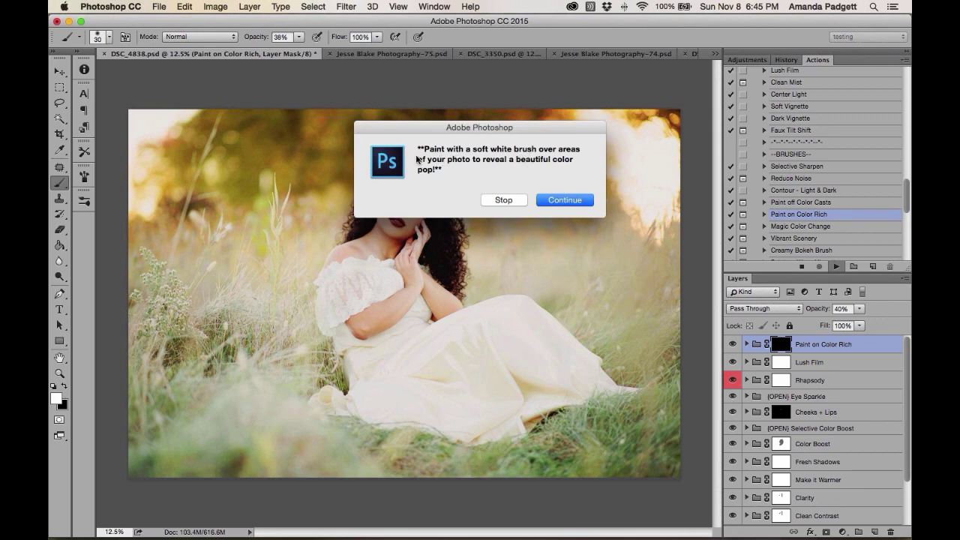
{"action": "left_click", "coordinate": [565, 199]}
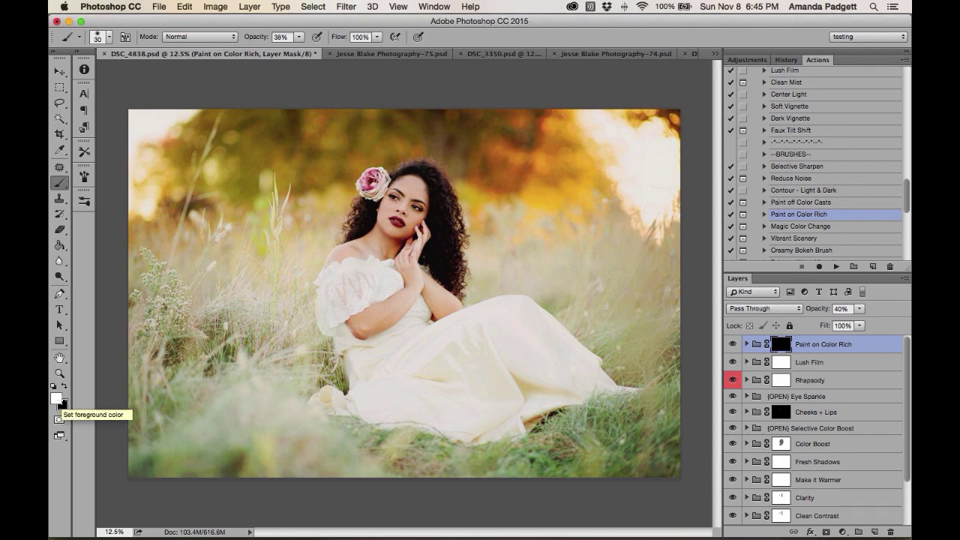
Paint white on the Paint on Color Rich mask over the surrounding trees and grass with a 1300 px brush at 64% opacity
{"action": "left_click", "coordinate": [278, 37]}
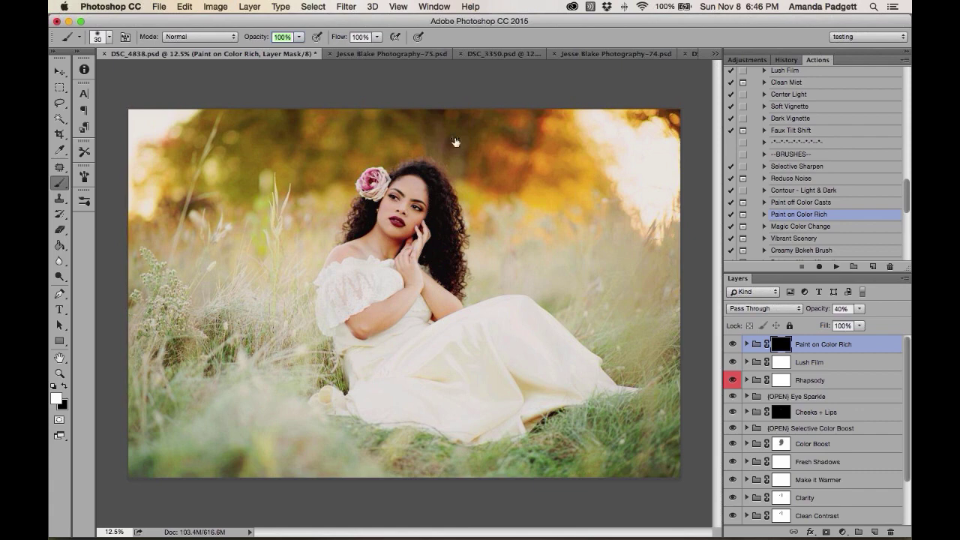
{"action": "type", "text": "1"}
{"action": "key", "text": "Return"}
{"action": "left_click_drag", "start_coordinate": [255, 39], "coordinate": [300, 36]}
{"action": "key", "text": "bracketright"}
{"action": "key", "text": "bracketright"}
{"action": "key", "text": "bracketright"}
{"action": "key", "text": "bracketright"}
{"action": "key", "text": "bracketright"}
{"action": "key", "text": "bracketright"}
{"action": "key", "text": "bracketright"}
{"action": "key", "text": "bracketright"}
{"action": "key", "text": "bracketright"}
{"action": "key", "text": "bracketright"}
{"action": "key", "text": "bracketright"}
{"action": "key", "text": "bracketright"}
{"action": "key", "text": "bracketright"}
{"action": "key", "text": "bracketright"}
{"action": "key", "text": "bracketright"}
{"action": "key", "text": "bracketright"}
{"action": "key", "text": "bracketright"}
{"action": "key", "text": "bracketright"}
{"action": "key", "text": "bracketright"}
{"action": "key", "text": "bracketright"}
{"action": "key", "text": "bracketright"}
{"action": "key", "text": "bracketright"}
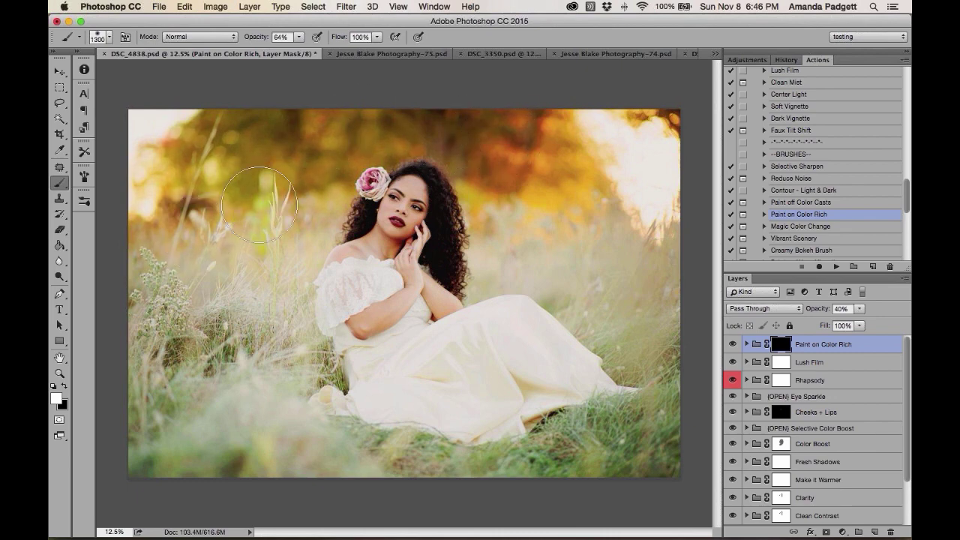
{"action": "mouse_move", "coordinate": [563, 143]}
{"action": "left_mouse_down"}
{"action": "mouse_move", "coordinate": [575, 176]}
{"action": "mouse_move", "coordinate": [625, 135]}
{"action": "mouse_move", "coordinate": [675, 134]}
{"action": "left_mouse_up"}
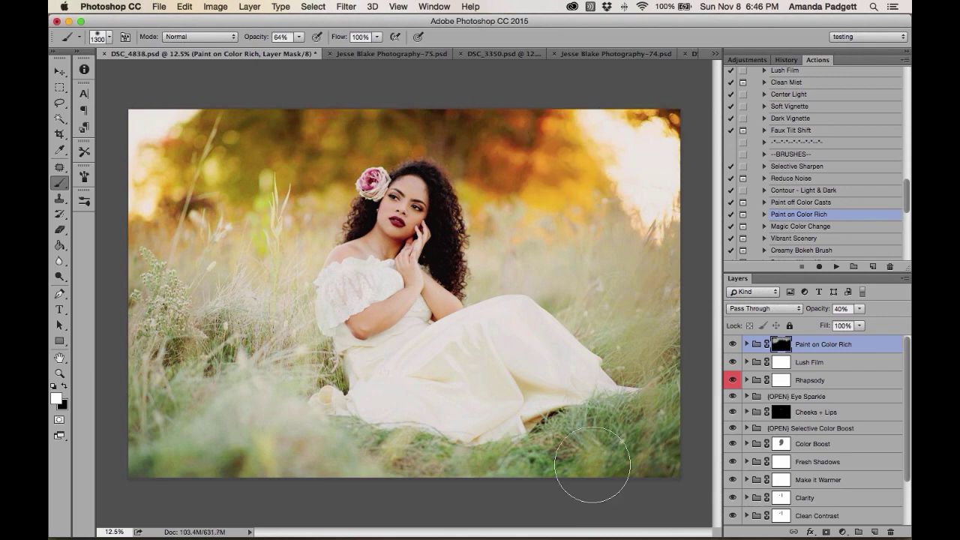
{"action": "mouse_move", "coordinate": [321, 460]}
{"action": "left_mouse_down"}
{"action": "mouse_move", "coordinate": [123, 364]}
{"action": "mouse_move", "coordinate": [122, 278]}
{"action": "left_mouse_up"}
Reduce the brush size to 250 px and set its opacity to 98% for small details
{"action": "key", "text": "bracketleft"}
{"action": "key", "text": "bracketleft"}
{"action": "key", "text": "bracketleft"}
{"action": "key", "text": "bracketleft"}
{"action": "key", "text": "bracketleft"}
{"action": "key", "text": "bracketleft"}
{"action": "key", "text": "bracketleft"}
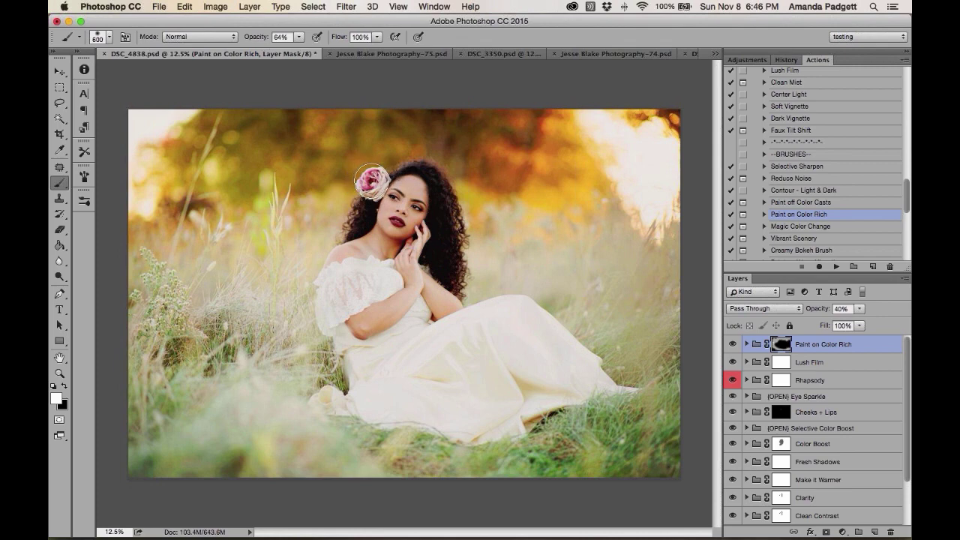
{"action": "left_click_drag", "start_coordinate": [255, 44], "coordinate": [285, 44]}
{"action": "key", "text": "bracketleft"}
{"action": "key", "text": "bracketleft"}
{"action": "key", "text": "bracketleft"}
{"action": "key", "text": "bracketleft"}
Play the Creamy Bokeh Brush action and continue past its painting instructions
{"action": "scroll", "coordinate": [817, 216], "scroll_direction": "down", "scroll_amount": 3}
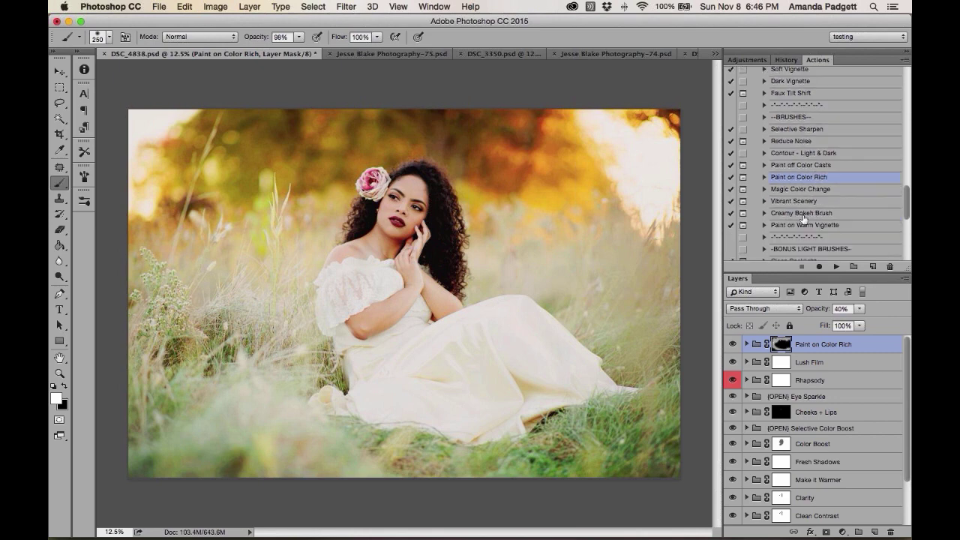
{"action": "scroll", "coordinate": [803, 207], "scroll_direction": "down", "scroll_amount": 2}
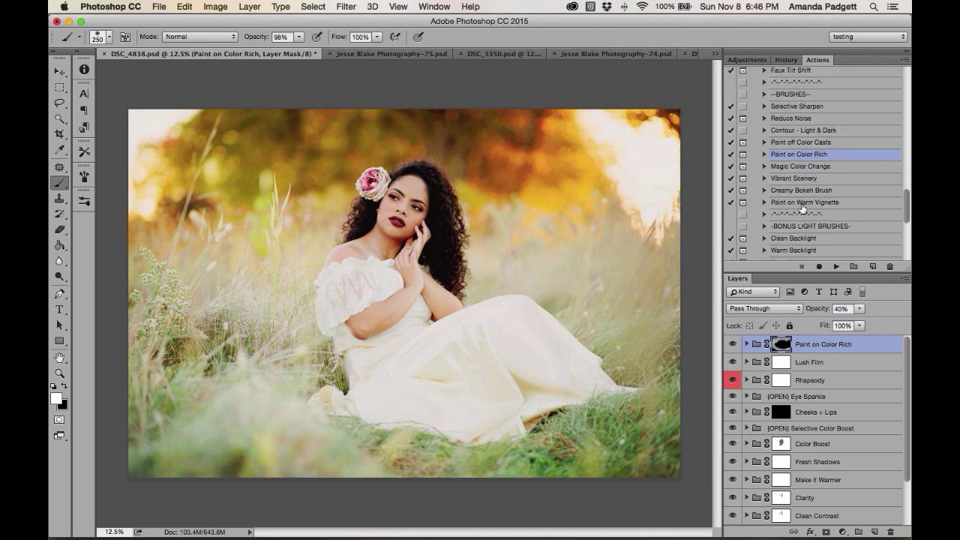
{"action": "scroll", "coordinate": [803, 207], "scroll_direction": "down", "scroll_amount": 4}
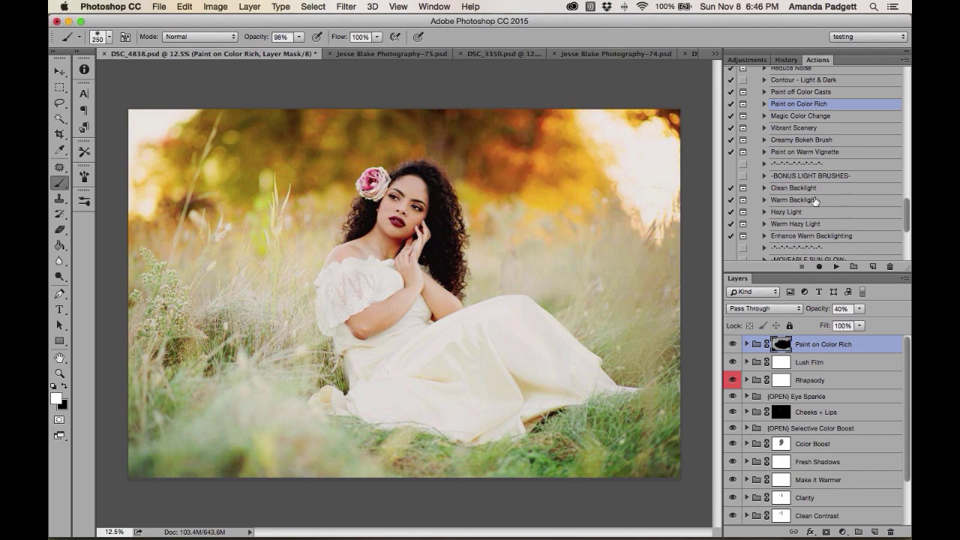
{"action": "left_click", "coordinate": [822, 144]}
{"action": "left_click", "coordinate": [835, 264]}
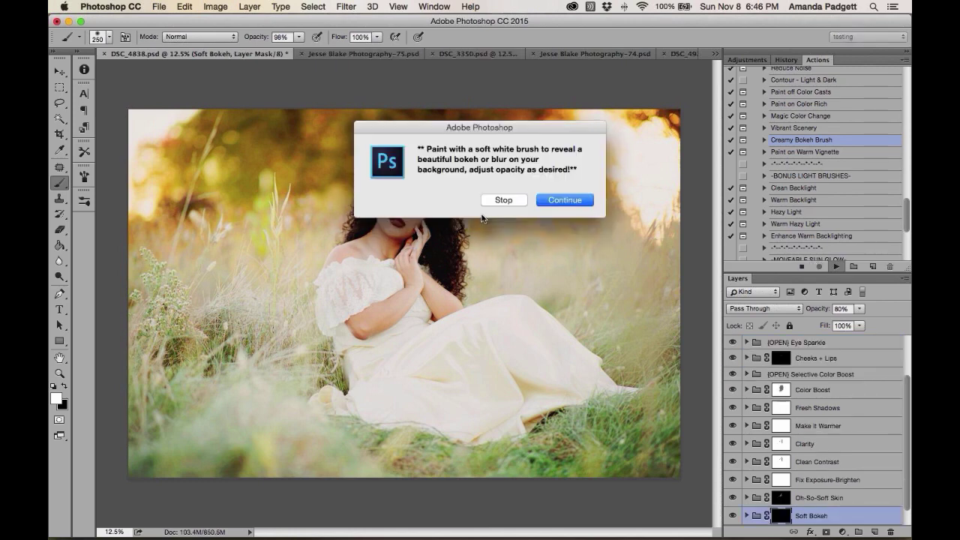
{"action": "left_click", "coordinate": [573, 201]}
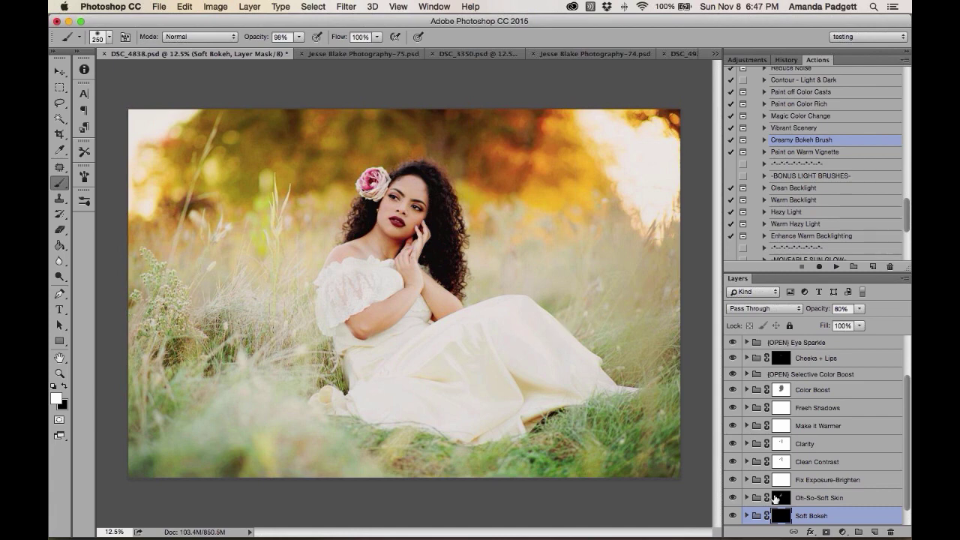
Try painting bokeh blur onto the background and grass through the Soft Bokeh mask with a 1600 px brush at 69% opacity
{"action": "scroll", "coordinate": [775, 496], "scroll_direction": "down", "scroll_amount": 1}
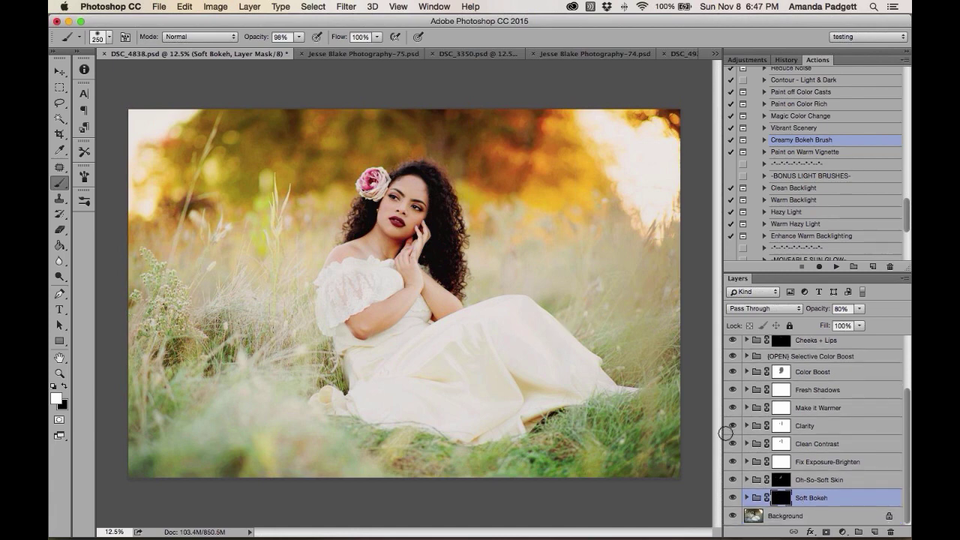
{"action": "key", "text": "bracketright"}
{"action": "key", "text": "bracketright"}
{"action": "key", "text": "bracketright"}
{"action": "key", "text": "bracketright"}
{"action": "key", "text": "bracketright"}
{"action": "key", "text": "bracketright"}
{"action": "key", "text": "bracketright"}
{"action": "key", "text": "bracketright"}
{"action": "key", "text": "bracketright"}
{"action": "left_click_drag", "start_coordinate": [258, 39], "coordinate": [245, 40]}
{"action": "key", "text": "bracketright"}
{"action": "key", "text": "bracketright"}
{"action": "key", "text": "bracketright"}
{"action": "key", "text": "bracketright"}
{"action": "key", "text": "bracketright"}
{"action": "key", "text": "6"}
{"action": "key", "text": "9"}
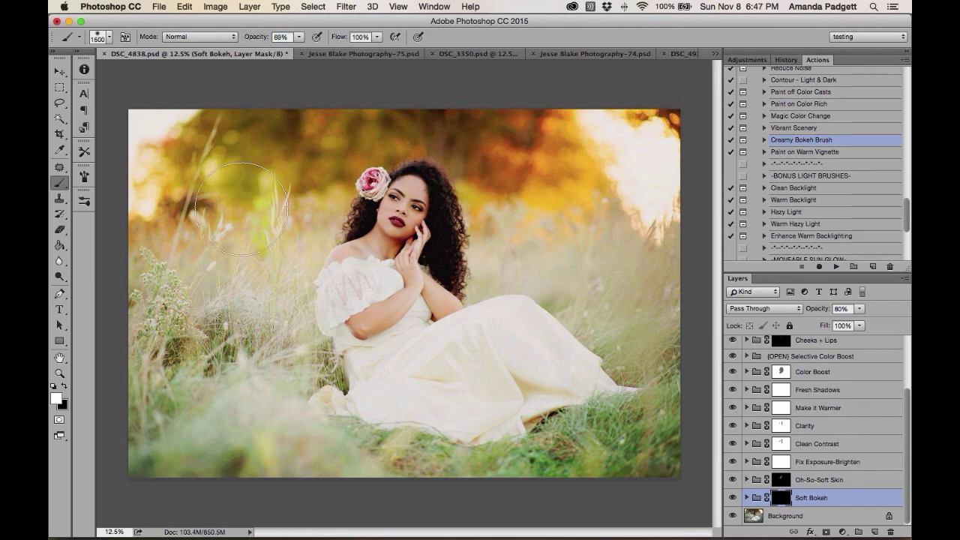
{"action": "key", "text": "bracketright"}
{"action": "key", "text": "bracketright"}
{"action": "key", "text": "bracketright"}
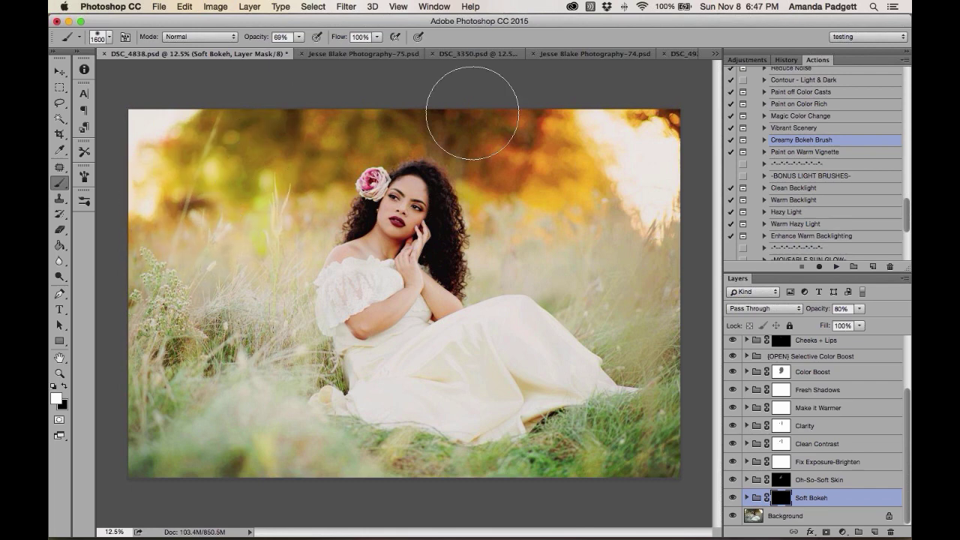
{"action": "mouse_move", "coordinate": [550, 211]}
{"action": "left_mouse_down"}
{"action": "mouse_move", "coordinate": [623, 209]}
{"action": "mouse_move", "coordinate": [675, 257]}
{"action": "left_mouse_up"}
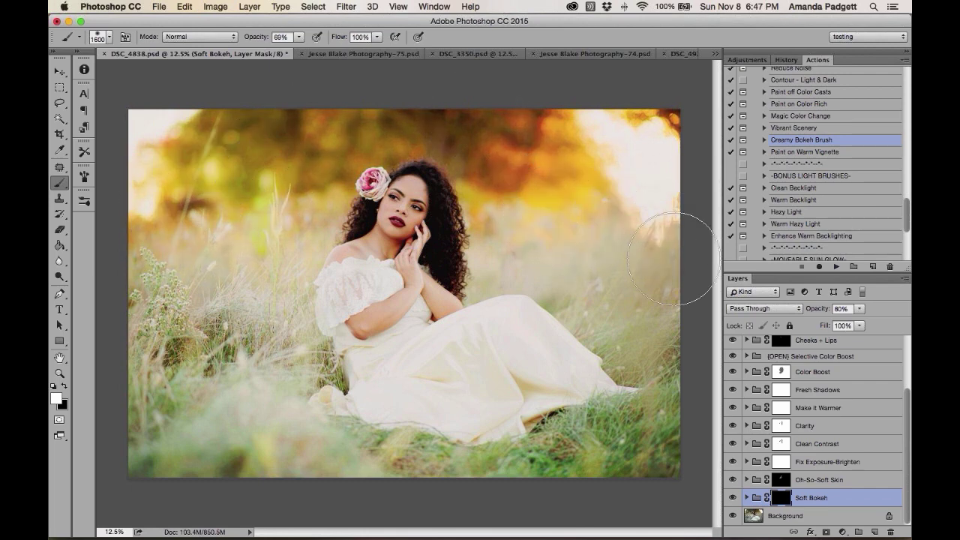
{"action": "mouse_move", "coordinate": [236, 375]}
{"action": "left_mouse_down"}
{"action": "mouse_move", "coordinate": [167, 364]}
{"action": "mouse_move", "coordinate": [150, 375]}
{"action": "mouse_move", "coordinate": [145, 451]}
{"action": "left_mouse_up"}
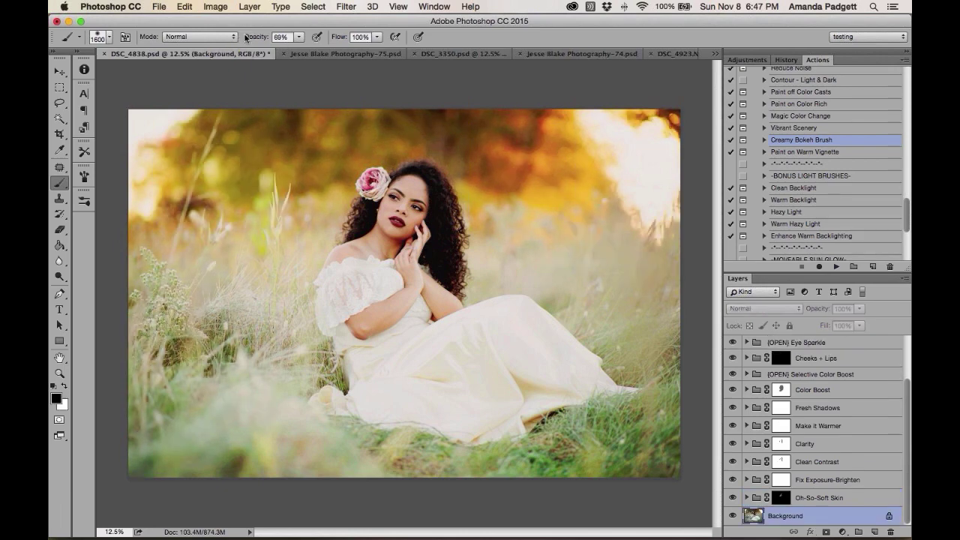
Step the document history back to the Invert state, removing the brush strokes from the Soft Bokeh mask
{"action": "key", "text": "super+z"}
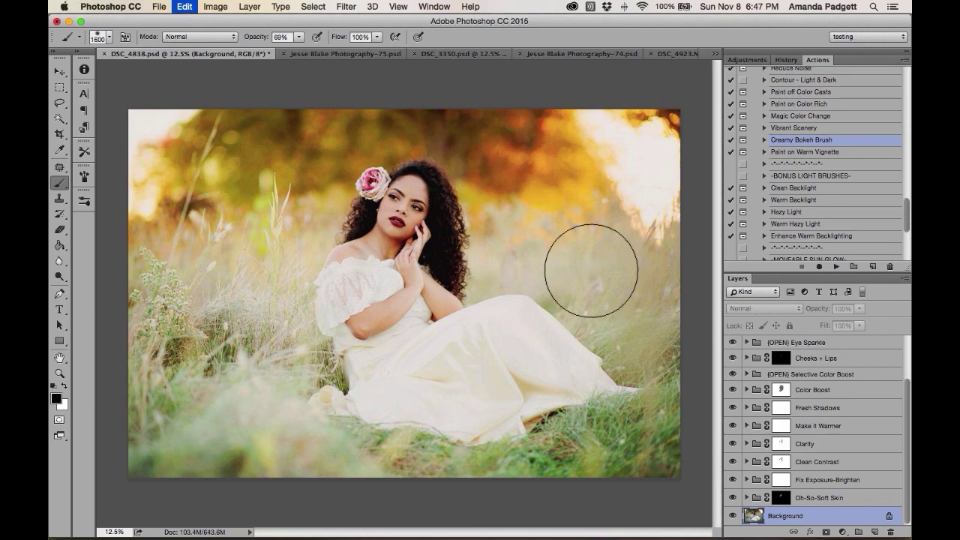
{"action": "key", "text": "super+z"}
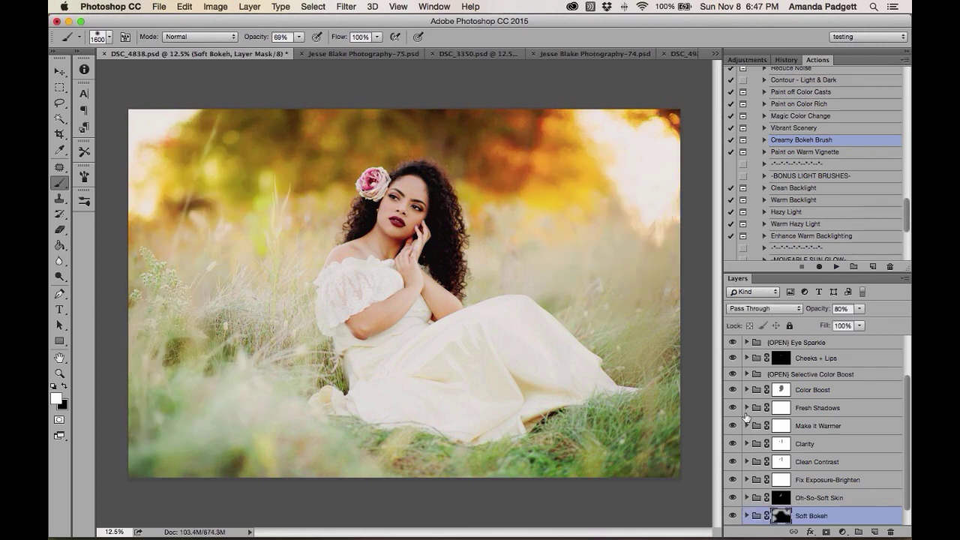
{"action": "left_click", "coordinate": [786, 60]}
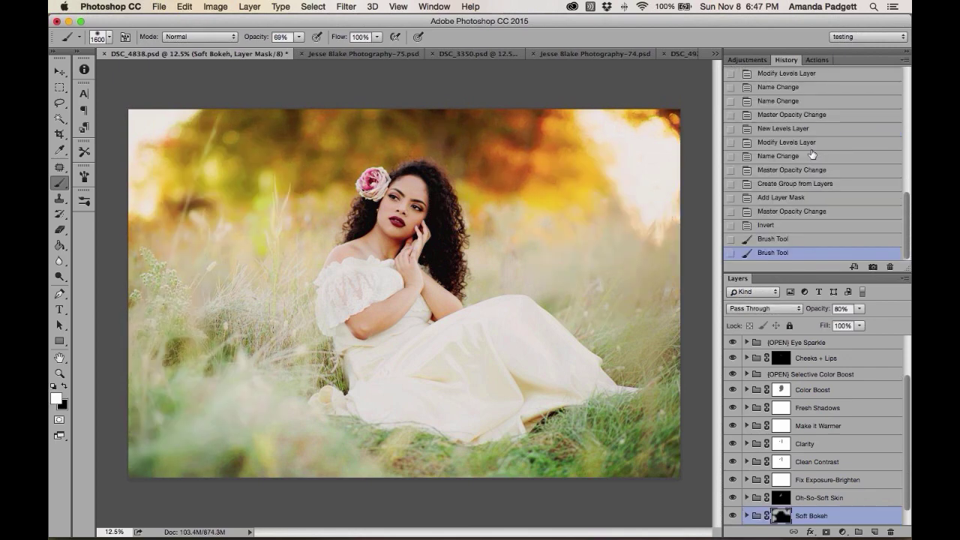
{"action": "left_click", "coordinate": [795, 226]}
{"action": "left_click", "coordinate": [816, 60]}
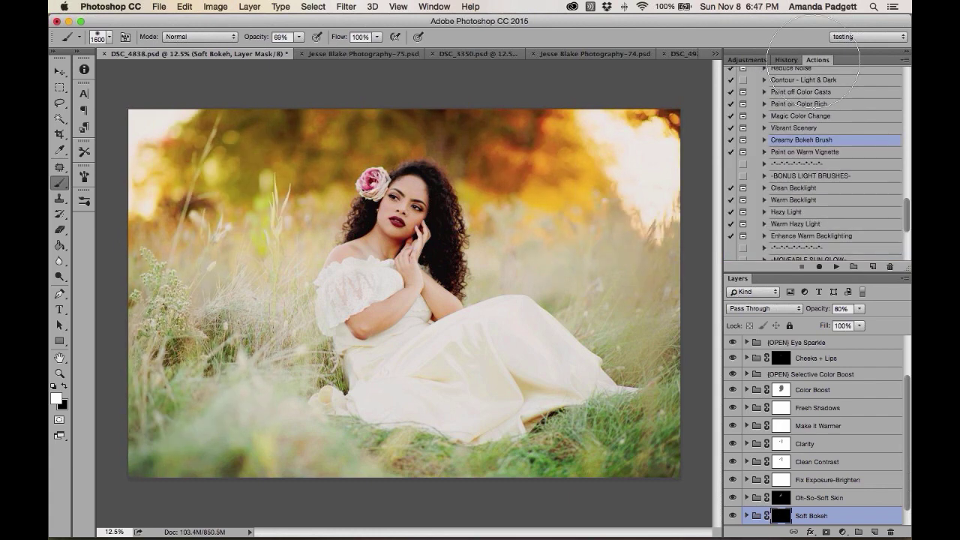
Set the brush opacity to 36% and paint white on the Soft Bokeh mask over the trees and grass around the woman
{"action": "left_click", "coordinate": [298, 37]}
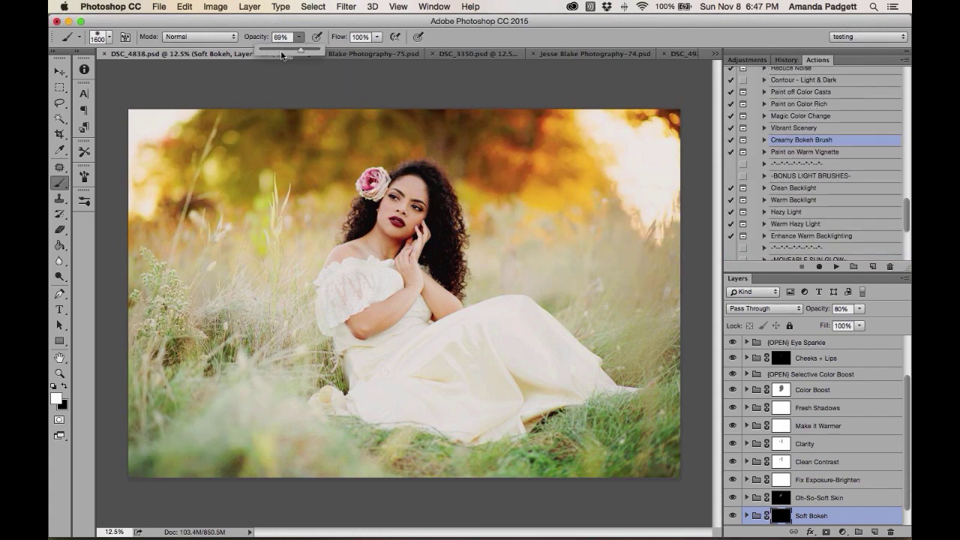
{"action": "left_click_drag", "start_coordinate": [281, 52], "coordinate": [279, 51]}
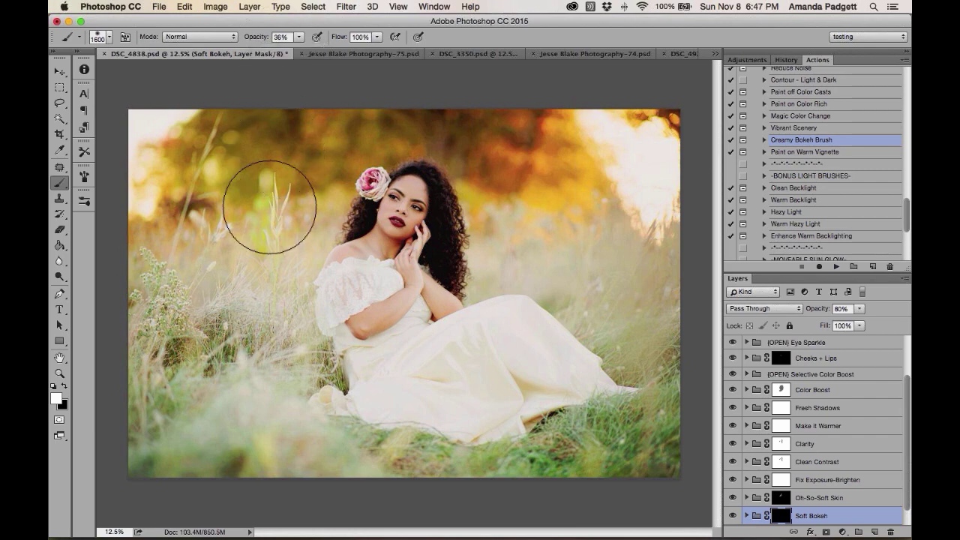
{"action": "mouse_move", "coordinate": [270, 207]}
{"action": "left_mouse_down"}
{"action": "mouse_move", "coordinate": [210, 215]}
{"action": "mouse_move", "coordinate": [172, 192]}
{"action": "mouse_move", "coordinate": [156, 215]}
{"action": "mouse_move", "coordinate": [172, 155]}
{"action": "left_mouse_up"}
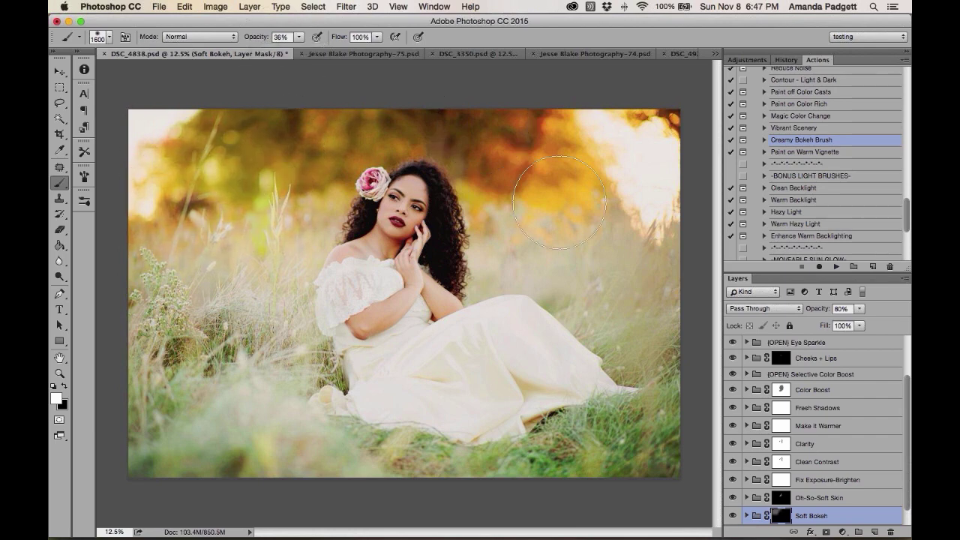
{"action": "mouse_move", "coordinate": [559, 203]}
{"action": "left_mouse_down"}
{"action": "mouse_move", "coordinate": [650, 122]}
{"action": "mouse_move", "coordinate": [669, 270]}
{"action": "mouse_move", "coordinate": [648, 318]}
{"action": "mouse_move", "coordinate": [676, 347]}
{"action": "mouse_move", "coordinate": [581, 462]}
{"action": "mouse_move", "coordinate": [512, 488]}
{"action": "mouse_move", "coordinate": [272, 432]}
{"action": "mouse_move", "coordinate": [185, 368]}
{"action": "mouse_move", "coordinate": [259, 364]}
{"action": "left_mouse_up"}
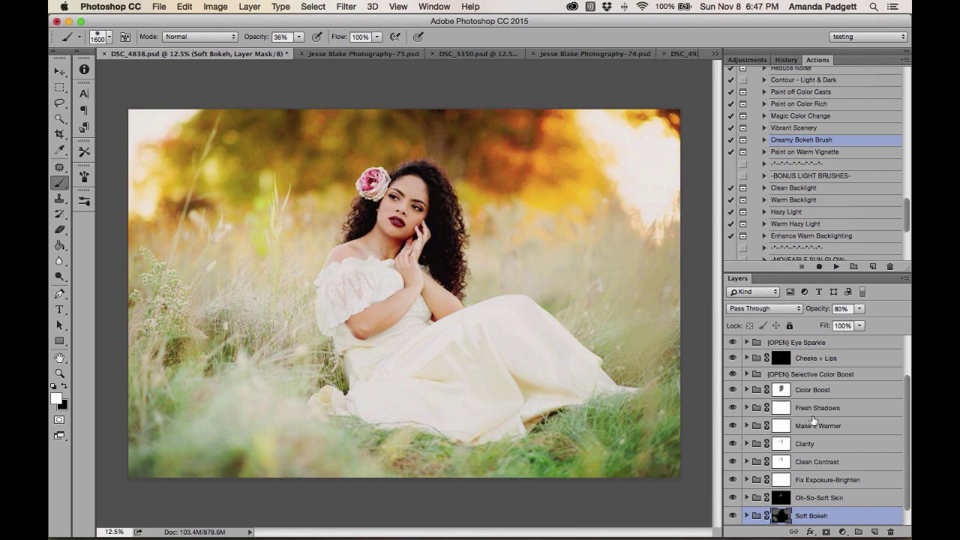
Play the Warm Sun Glow action and continue past its instructions on moving and resizing the glow
{"action": "scroll", "coordinate": [812, 419], "scroll_direction": "up", "scroll_amount": 3}
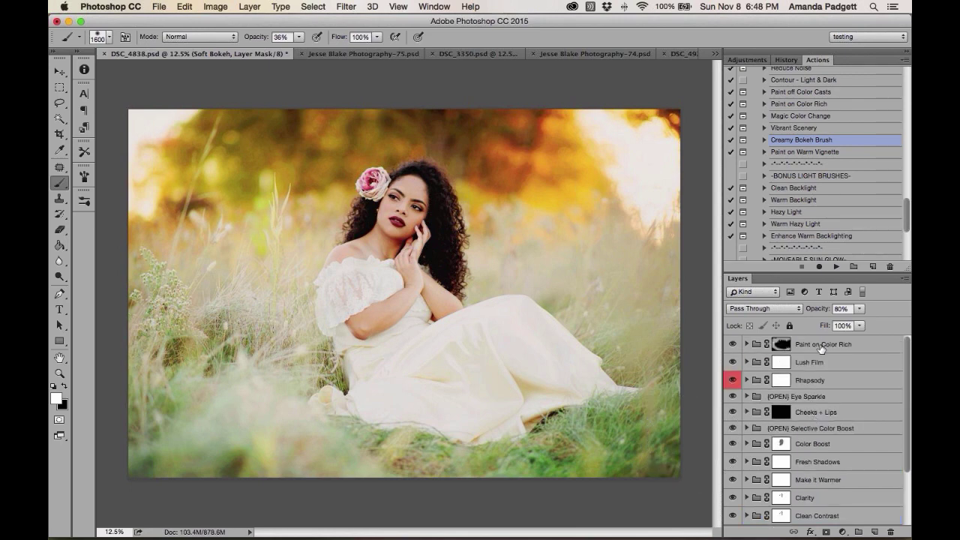
{"action": "scroll", "coordinate": [817, 196], "scroll_direction": "down", "scroll_amount": 2}
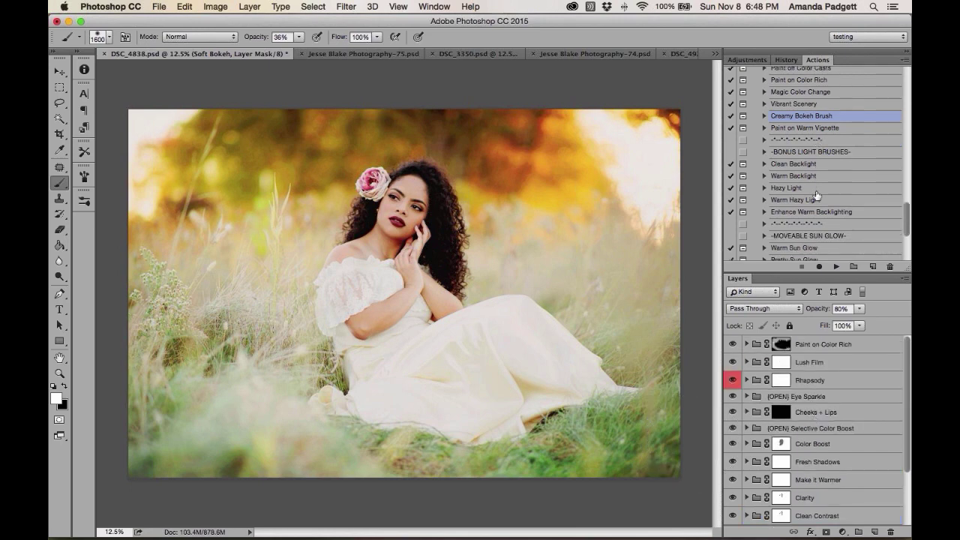
{"action": "scroll", "coordinate": [816, 195], "scroll_direction": "down", "scroll_amount": 2}
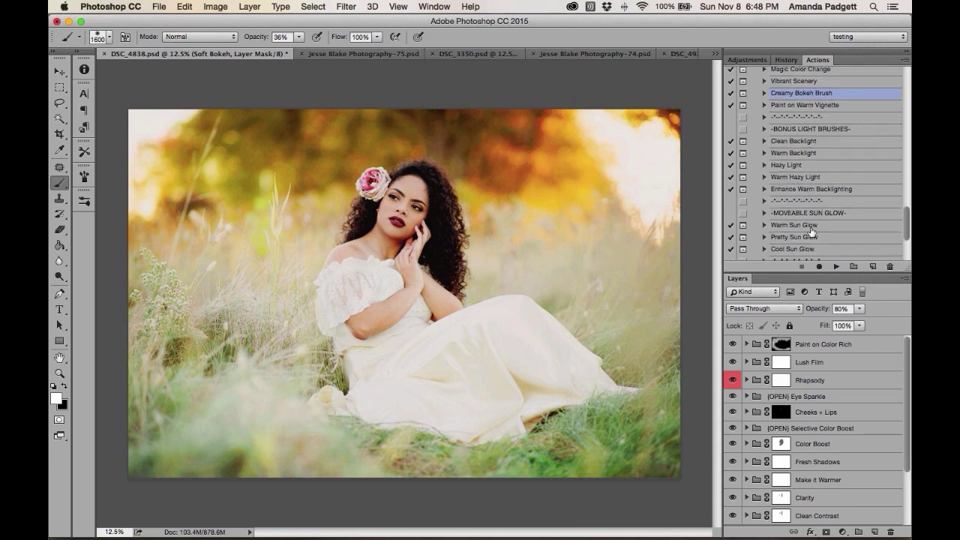
{"action": "left_click", "coordinate": [811, 226]}
{"action": "left_click", "coordinate": [834, 267]}
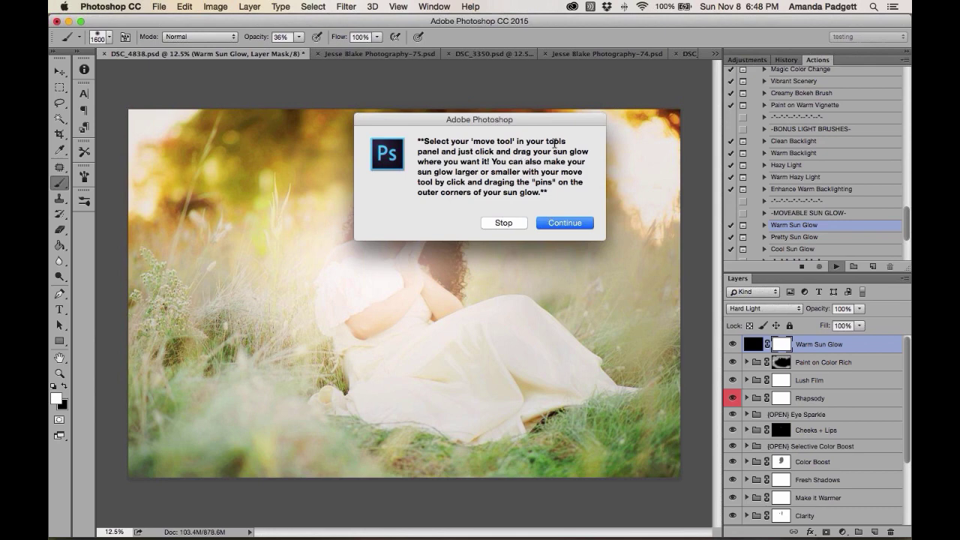
{"action": "left_click", "coordinate": [563, 223]}
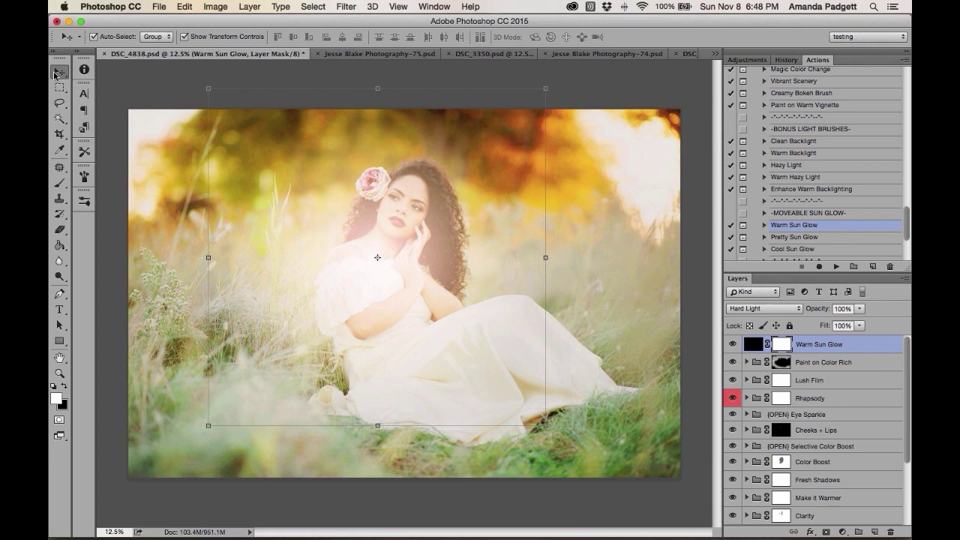
Move the sun glow over the bright sky in the photo's upper right corner and scale it to about 96% width
{"action": "left_click", "coordinate": [209, 89]}
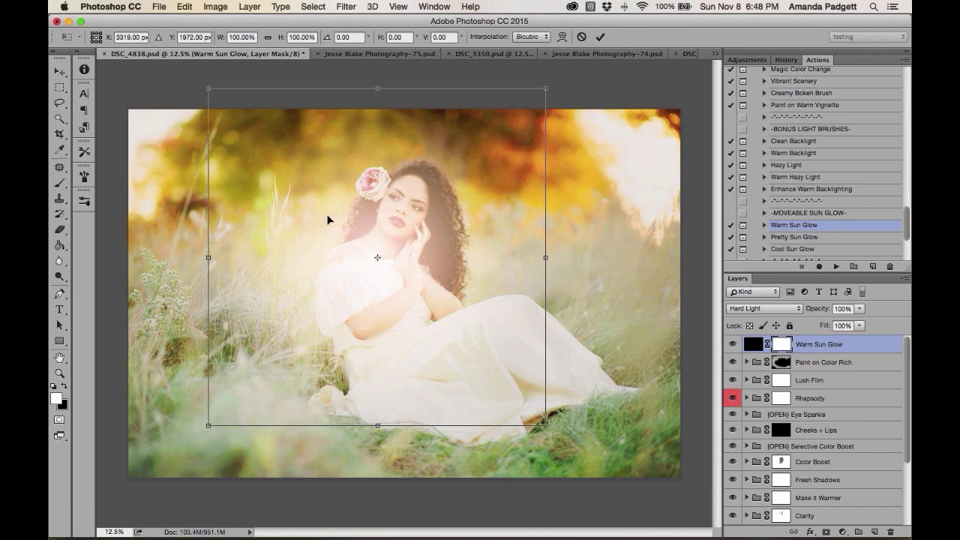
{"action": "left_click_drag", "start_coordinate": [328, 220], "coordinate": [531, 109]}
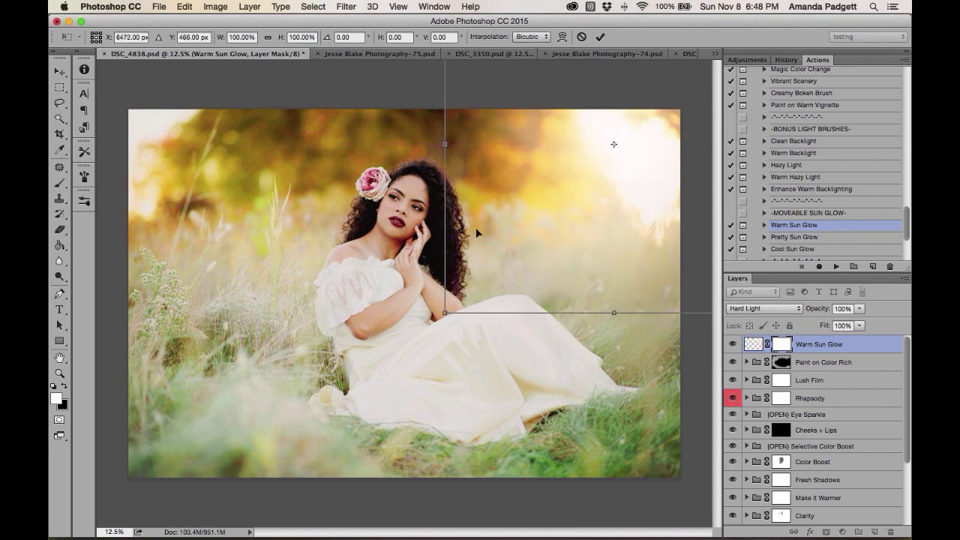
{"action": "mouse_move", "coordinate": [444, 312]}
{"action": "left_mouse_down"}
{"action": "mouse_move", "coordinate": [500, 266]}
{"action": "mouse_move", "coordinate": [386, 362]}
{"action": "mouse_move", "coordinate": [416, 345]}
{"action": "mouse_move", "coordinate": [431, 317]}
{"action": "mouse_move", "coordinate": [456, 301]}
{"action": "mouse_move", "coordinate": [457, 312]}
{"action": "left_mouse_up"}
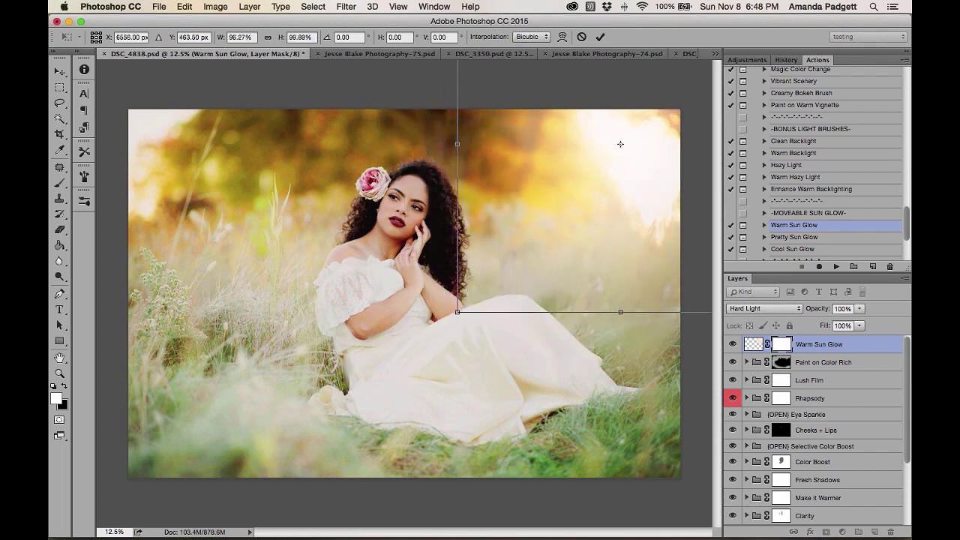
{"action": "left_click", "coordinate": [600, 37]}
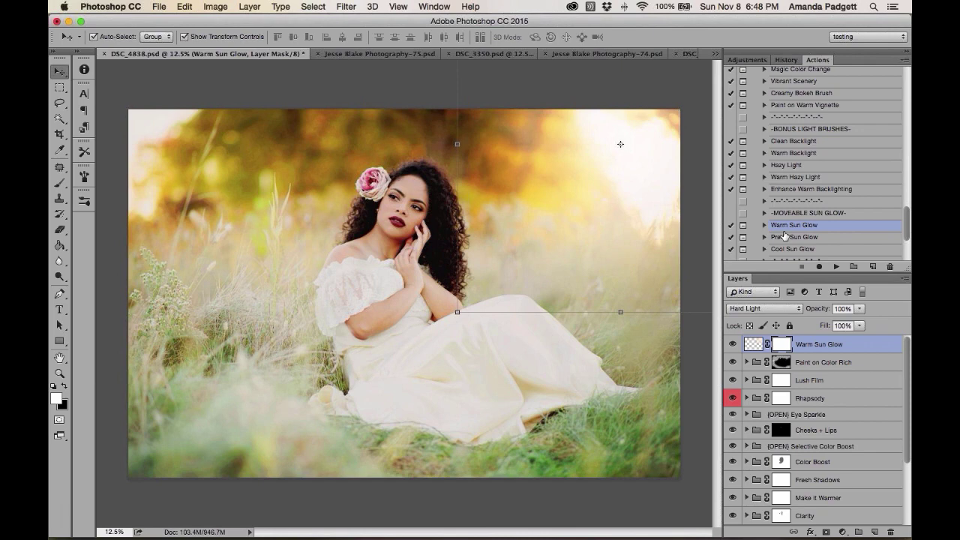
{"action": "scroll", "coordinate": [784, 237], "scroll_direction": "down", "scroll_amount": 5}
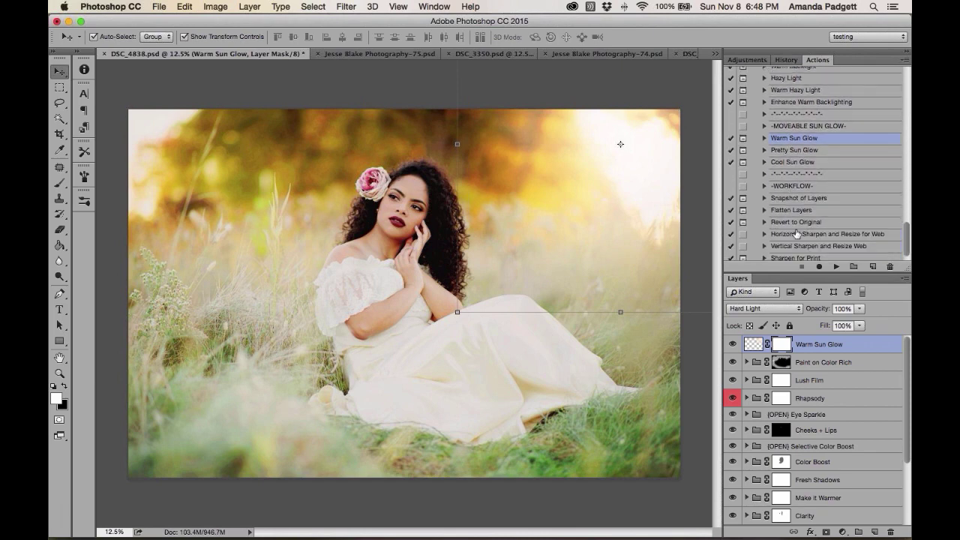
{"action": "scroll", "coordinate": [797, 234], "scroll_direction": "down", "scroll_amount": 1}
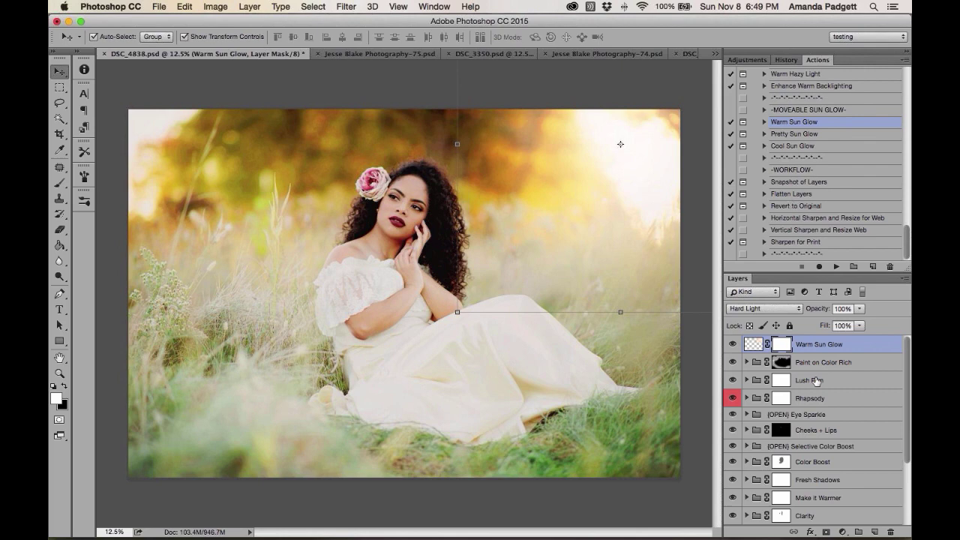
{"action": "scroll", "coordinate": [816, 380], "scroll_direction": "down", "scroll_amount": 5}
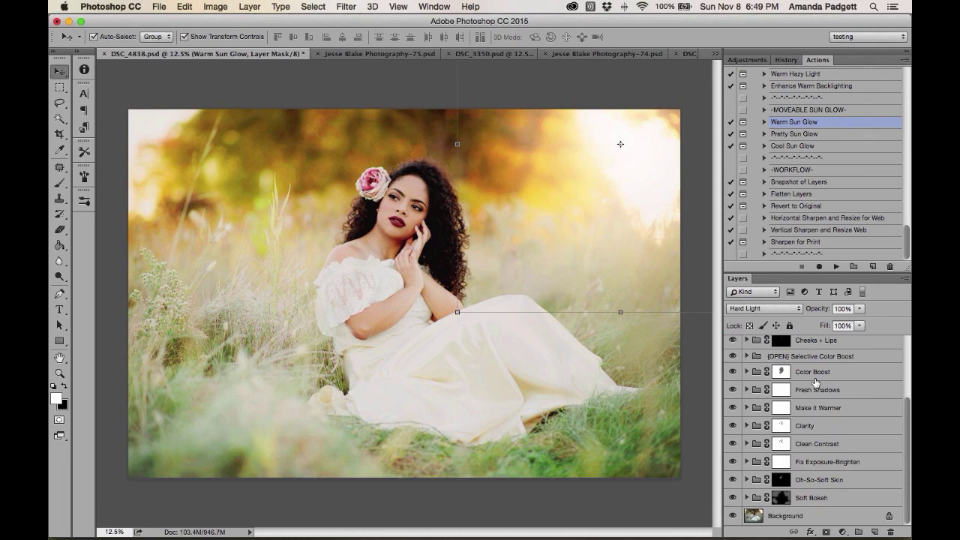
{"action": "scroll", "coordinate": [816, 382], "scroll_direction": "up", "scroll_amount": 5}
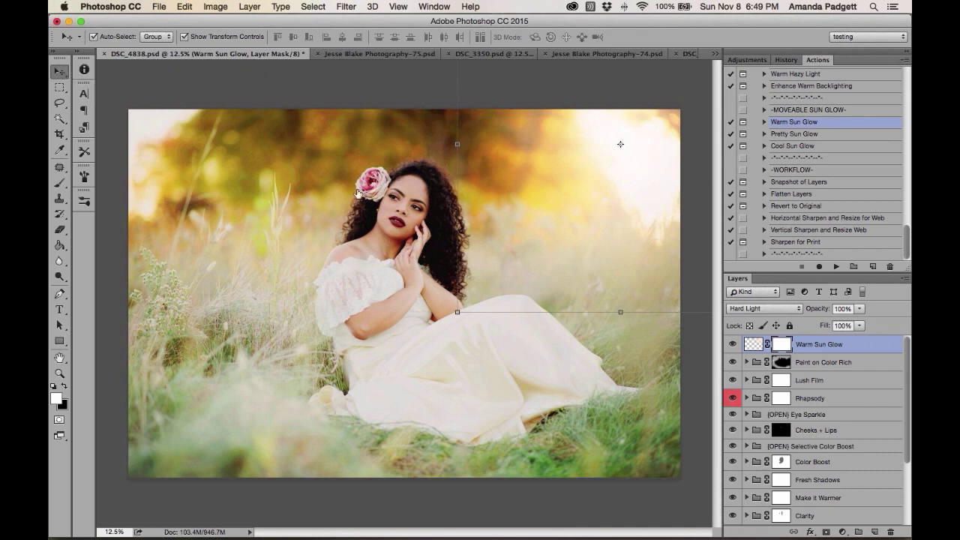
{"action": "scroll", "coordinate": [779, 368], "scroll_direction": "down", "scroll_amount": 3}
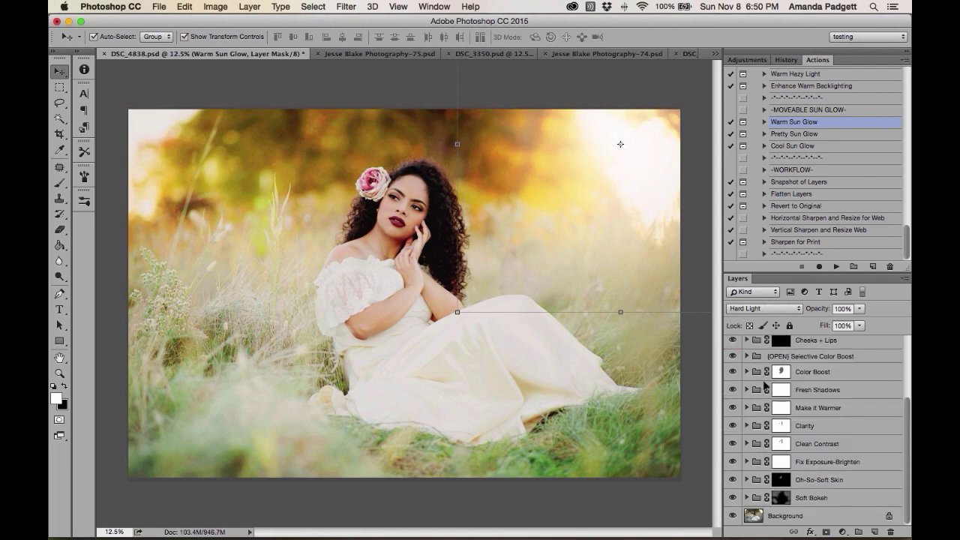
Save the layered image as a new Photoshop file named DSC_4838_2.psd in the Pretty Actions Samples folder
{"action": "left_click", "coordinate": [159, 7]}
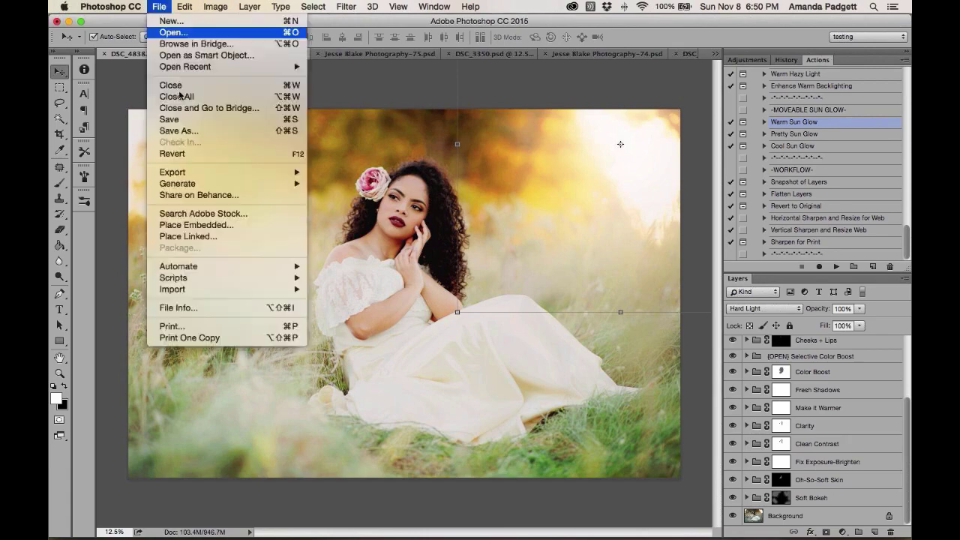
{"action": "left_click", "coordinate": [180, 131]}
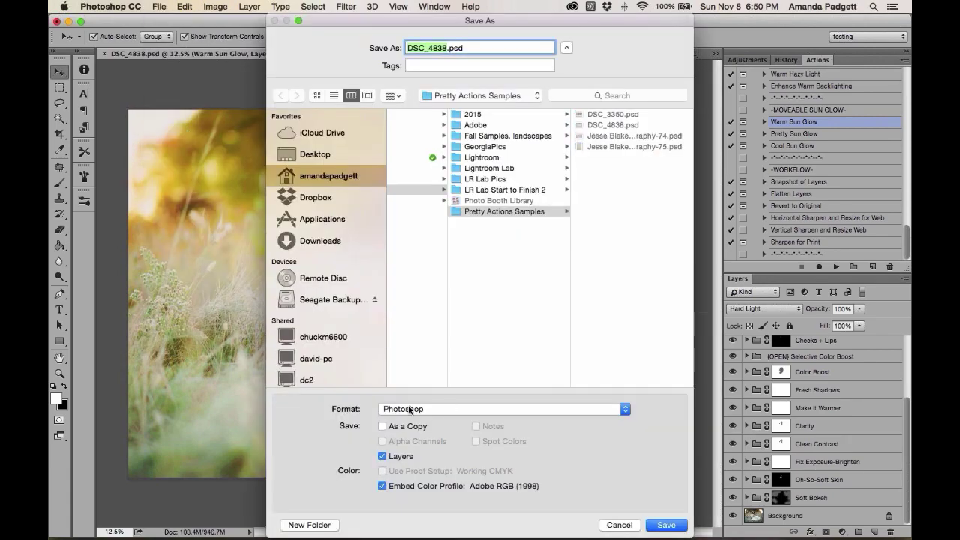
{"action": "left_click", "coordinate": [413, 409]}
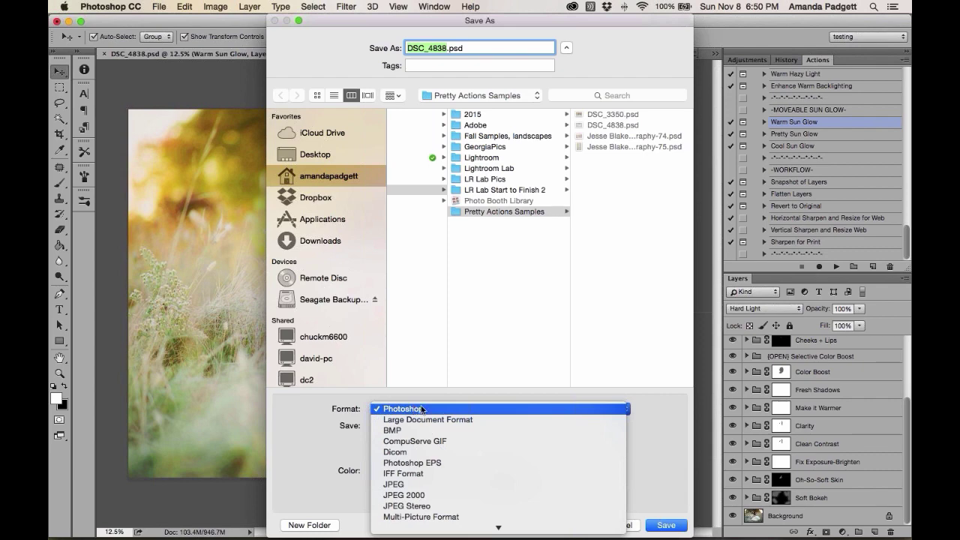
{"action": "left_click", "coordinate": [424, 409]}
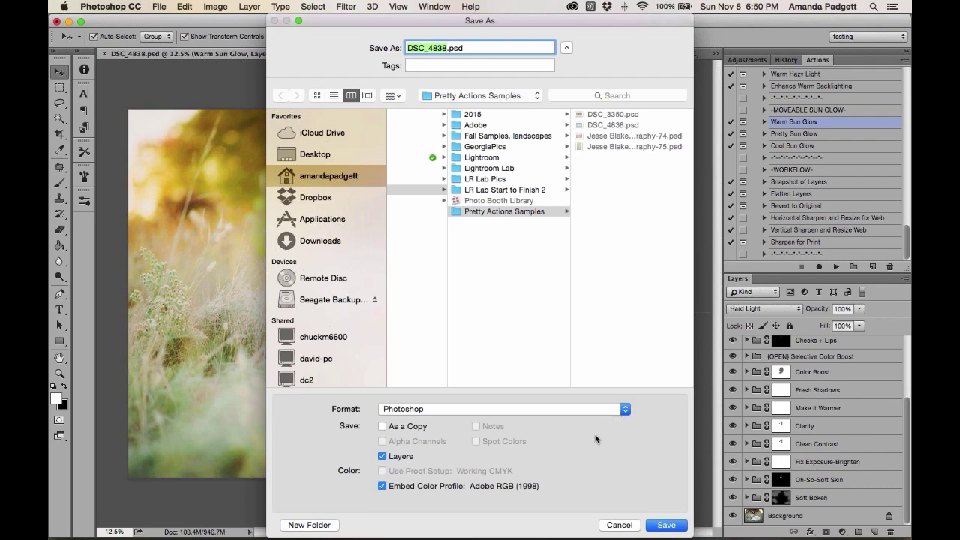
{"action": "left_click", "coordinate": [448, 46]}
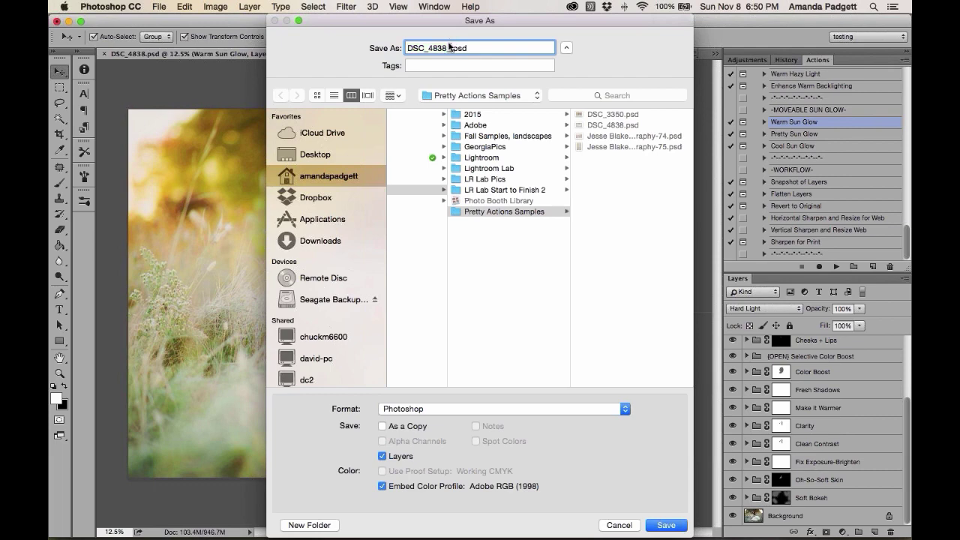
{"action": "type", "text": "2"}
{"action": "left_click", "coordinate": [666, 525]}
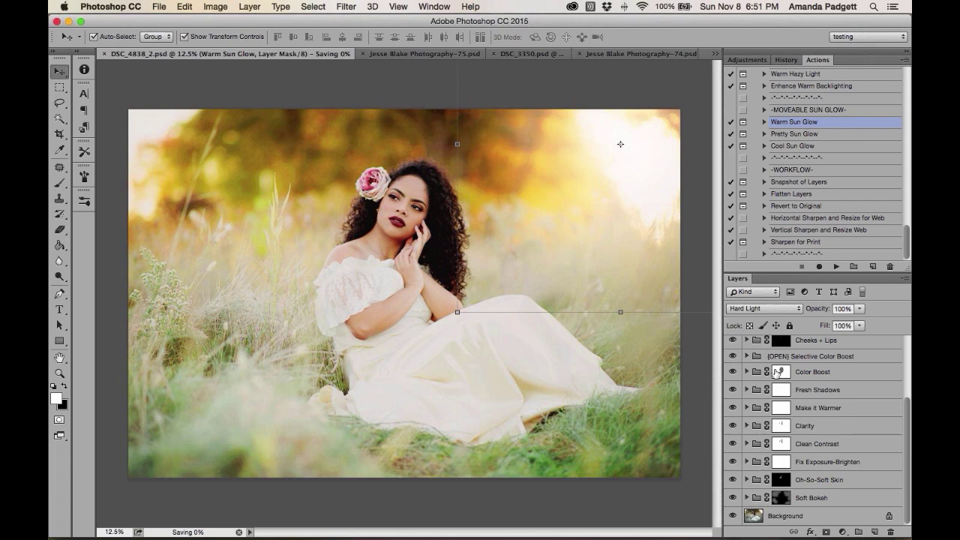
Play the Snapshot of Layers action and continue past its message about the history snapshot
{"action": "scroll", "coordinate": [798, 430], "scroll_direction": "up", "scroll_amount": 3}
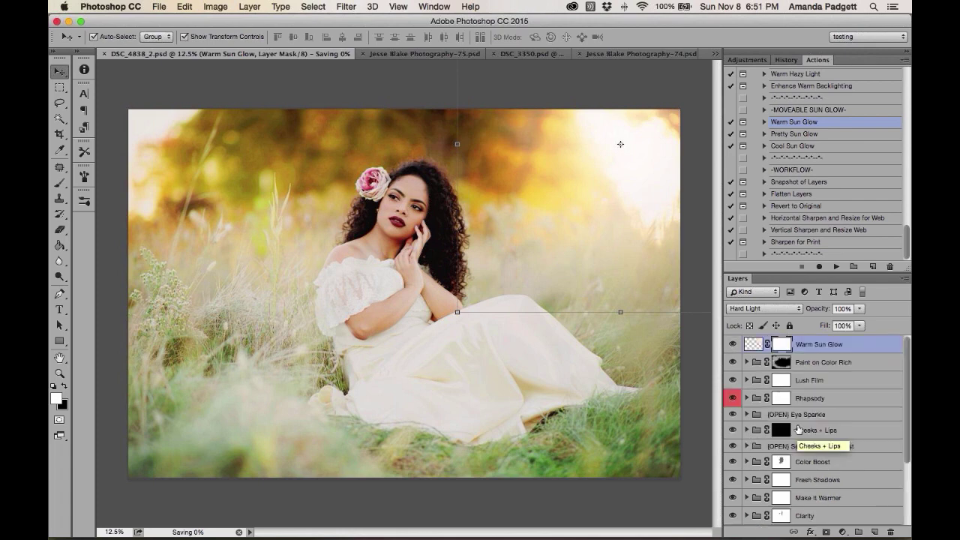
{"action": "left_click", "coordinate": [799, 198]}
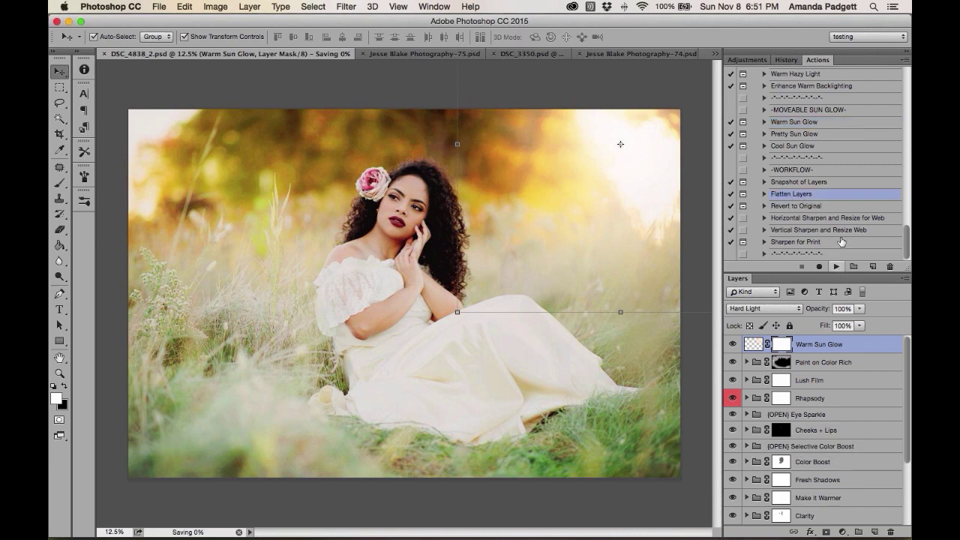
{"action": "left_click", "coordinate": [811, 182]}
{"action": "left_click", "coordinate": [836, 267]}
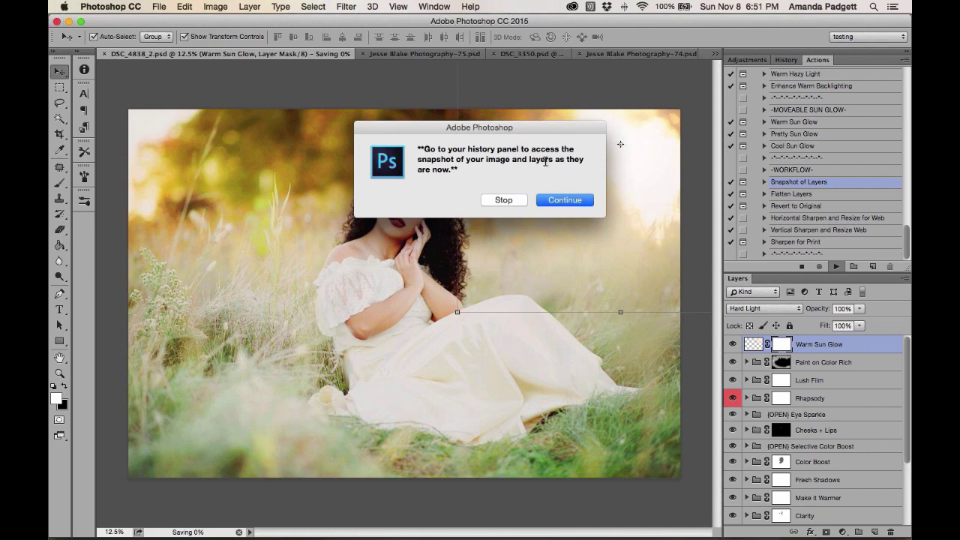
{"action": "left_click", "coordinate": [559, 203]}
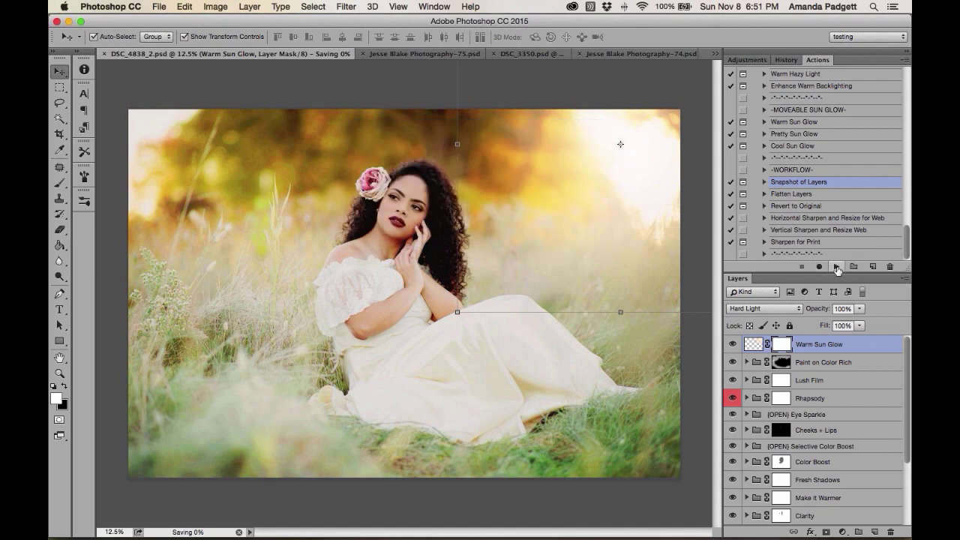
Play the Flatten Layers action to merge everything into the background and continue past its snapshot message
{"action": "left_click", "coordinate": [799, 196]}
{"action": "left_click", "coordinate": [833, 266]}
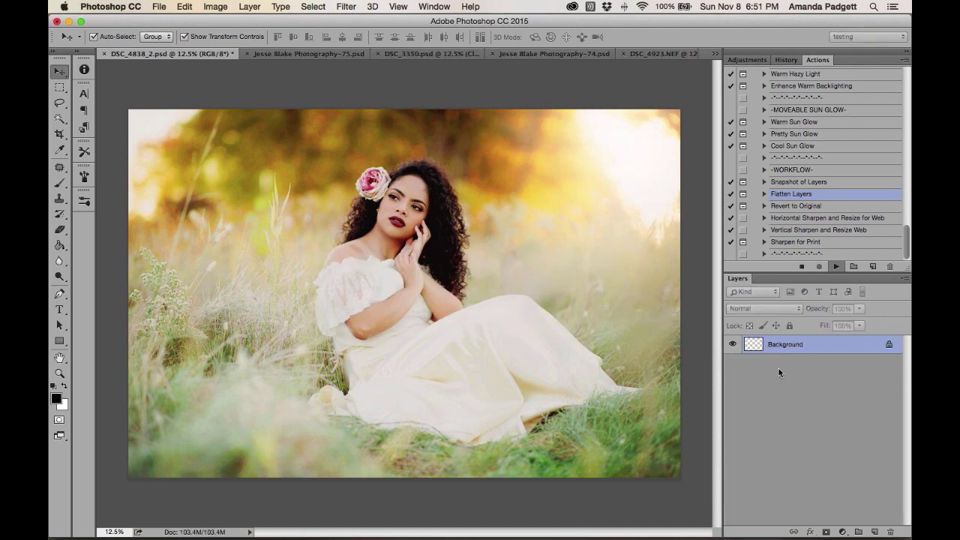
{"action": "key", "text": "Return"}
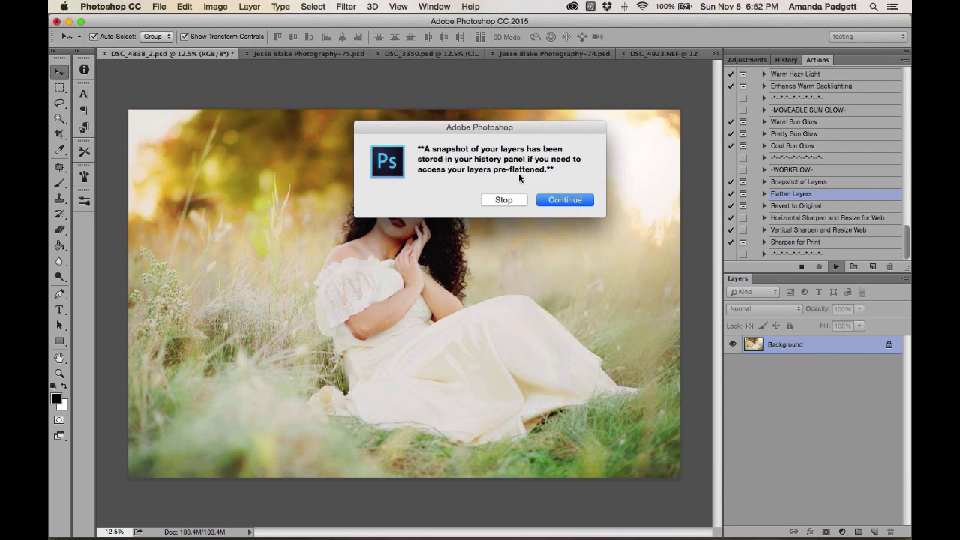
{"action": "left_click", "coordinate": [562, 201]}
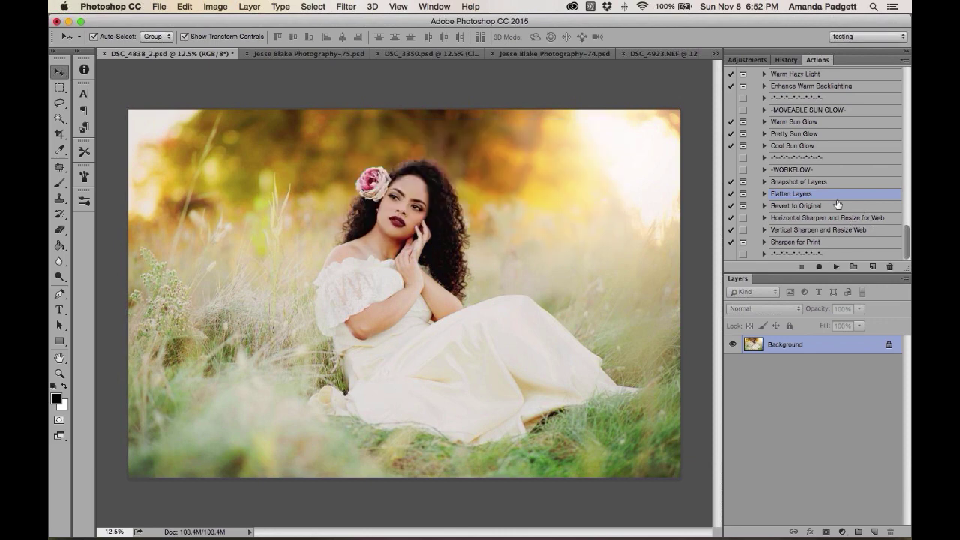
Compare the Snapshot 1 edit with the sooc and clean edit snapshots in the image's history
{"action": "left_click", "coordinate": [786, 60]}
{"action": "scroll", "coordinate": [801, 153], "scroll_direction": "up", "scroll_amount": 10}
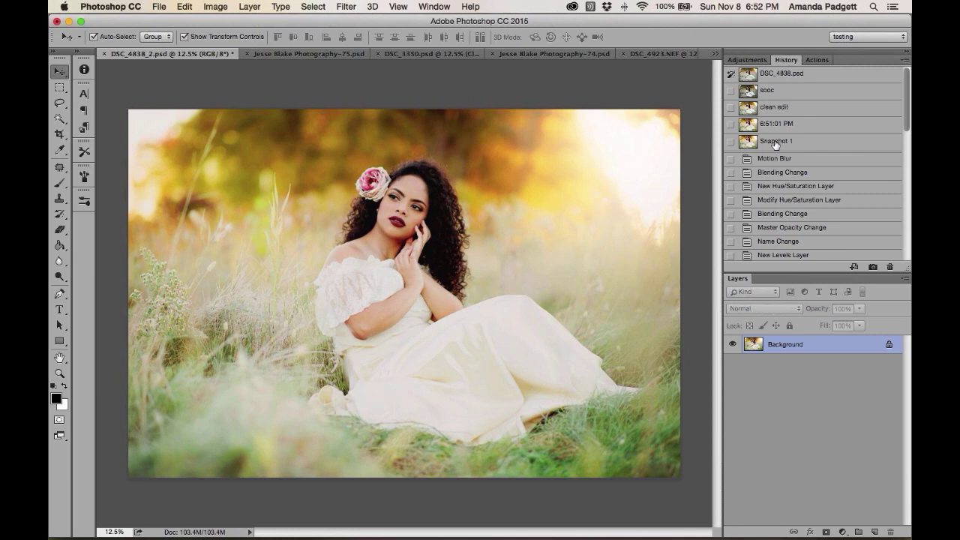
{"action": "left_click", "coordinate": [775, 142]}
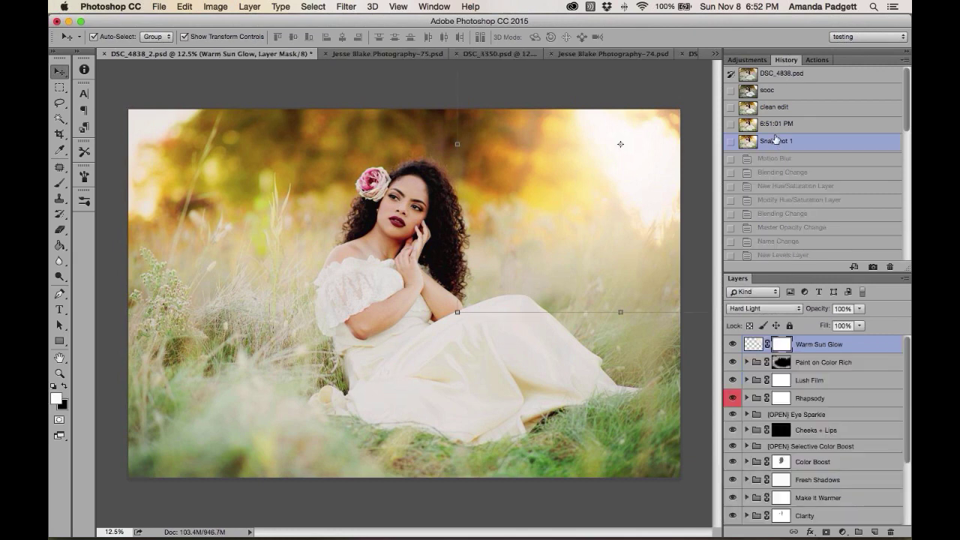
{"action": "left_click", "coordinate": [780, 94]}
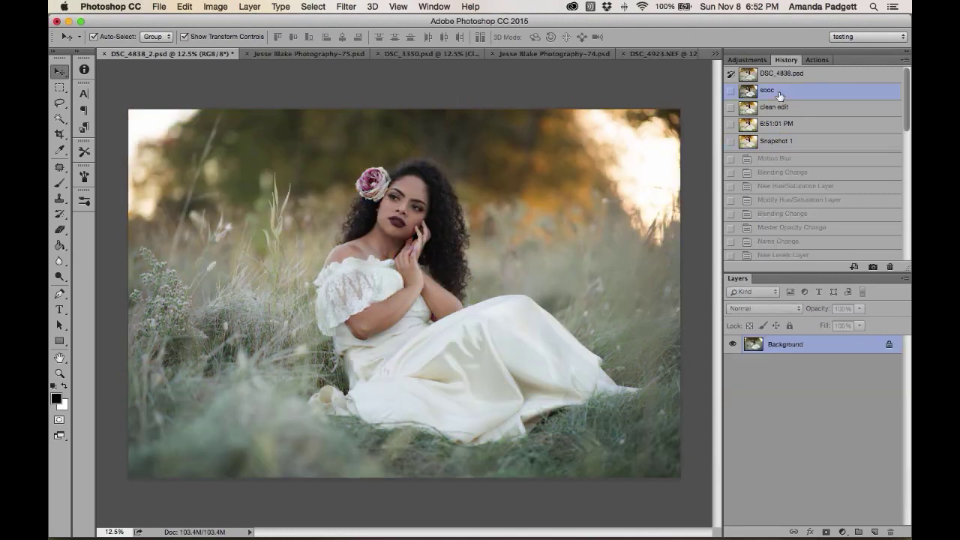
{"action": "left_click", "coordinate": [785, 145]}
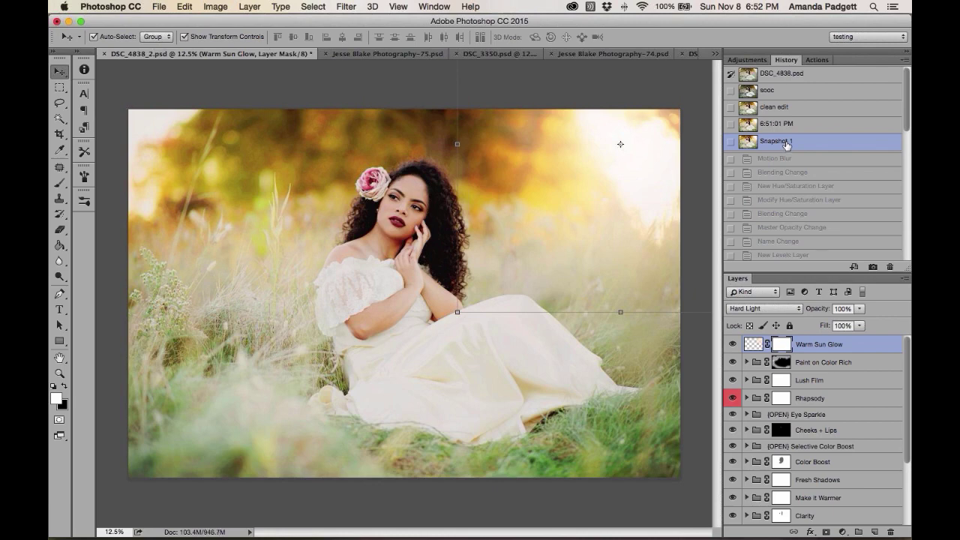
{"action": "left_click", "coordinate": [783, 92]}
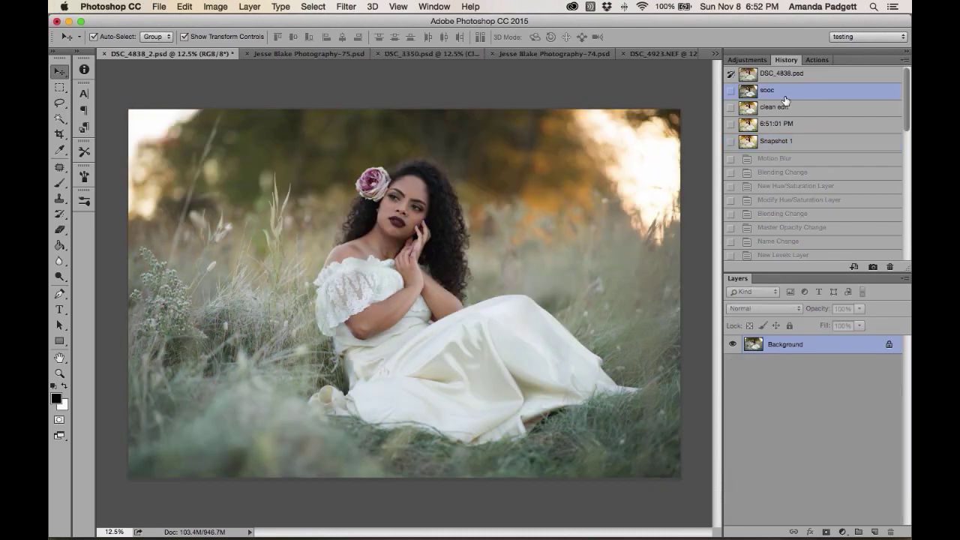
{"action": "left_click", "coordinate": [783, 141]}
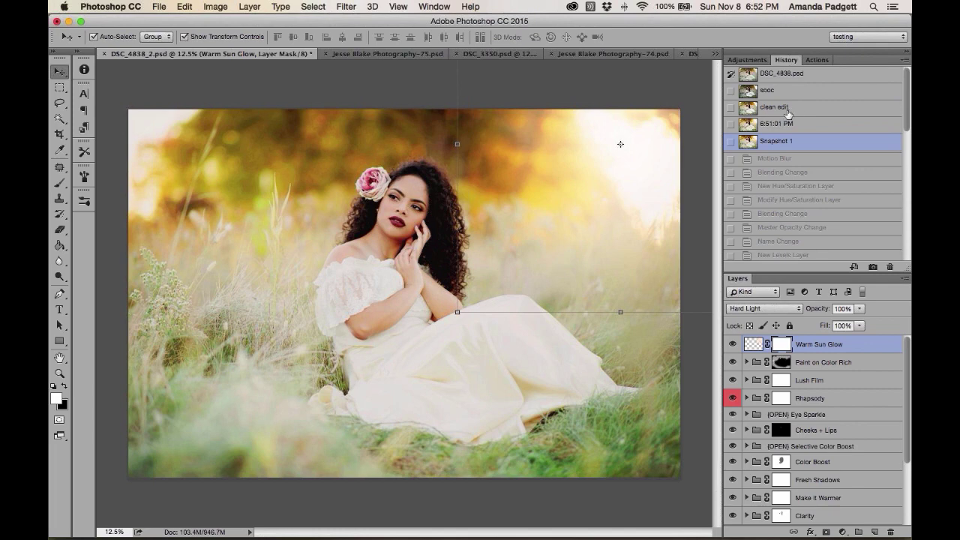
{"action": "left_click", "coordinate": [787, 112]}
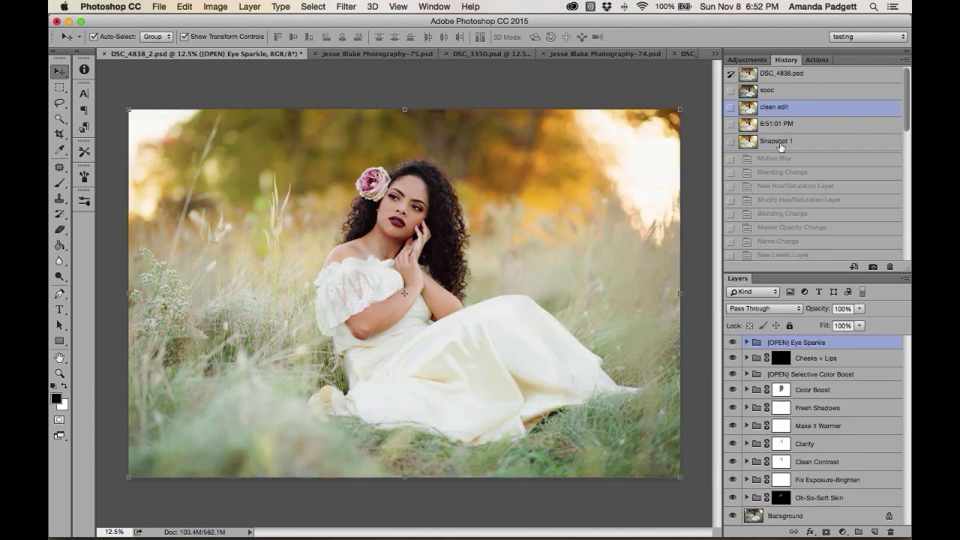
{"action": "left_click", "coordinate": [779, 145]}
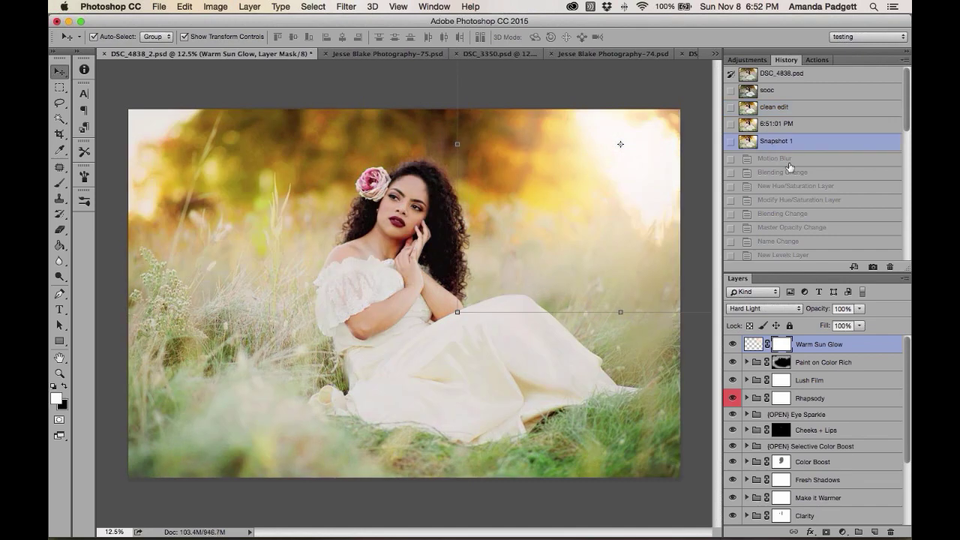
Return the image to its Flatten Image history state and play the Horizontal Sharpen and Resize for Web action
{"action": "scroll", "coordinate": [789, 166], "scroll_direction": "down", "scroll_amount": 10}
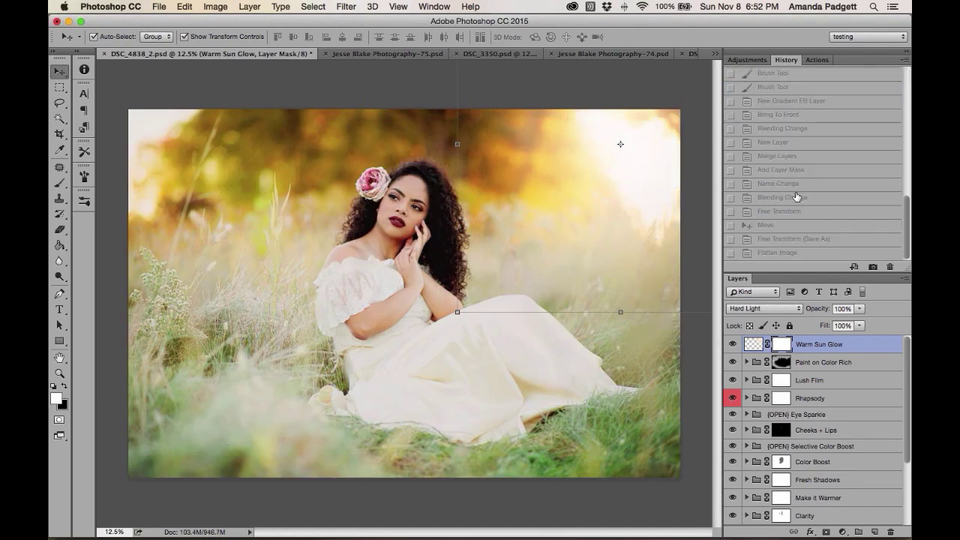
{"action": "left_click", "coordinate": [796, 255]}
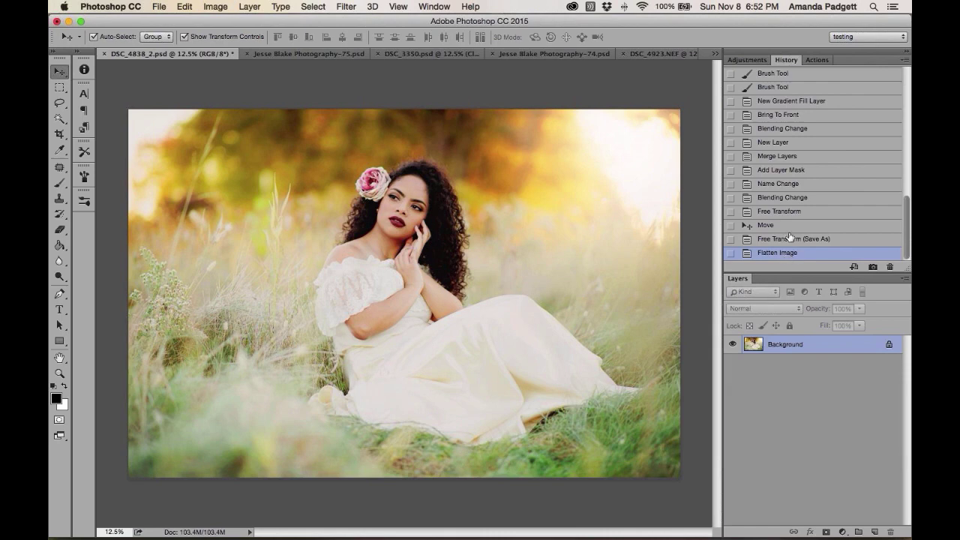
{"action": "left_click", "coordinate": [816, 60]}
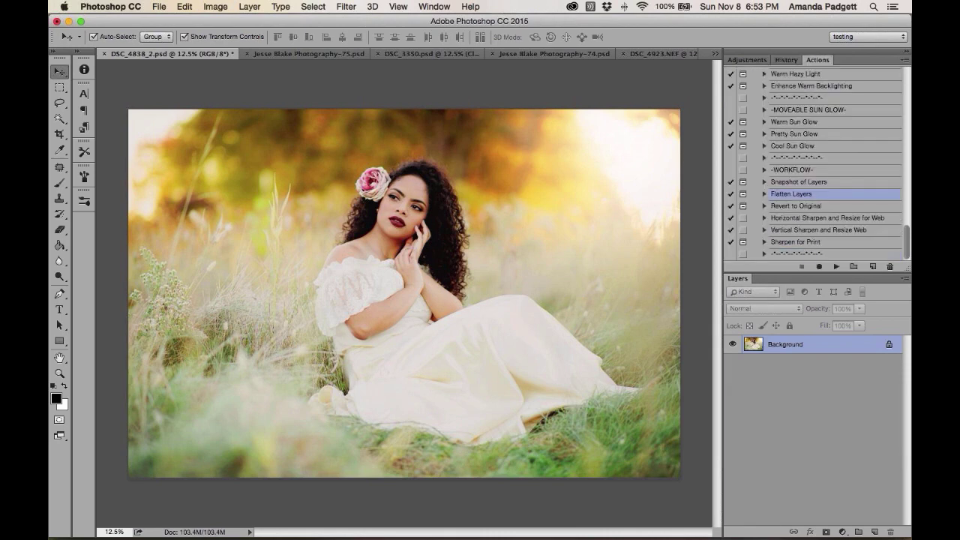
{"action": "left_click", "coordinate": [800, 220]}
{"action": "left_click", "coordinate": [832, 267]}
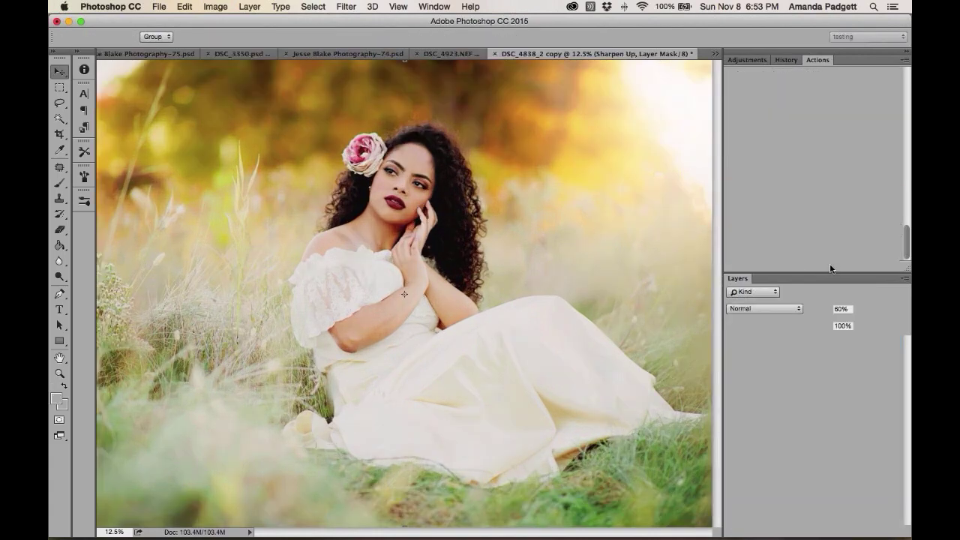
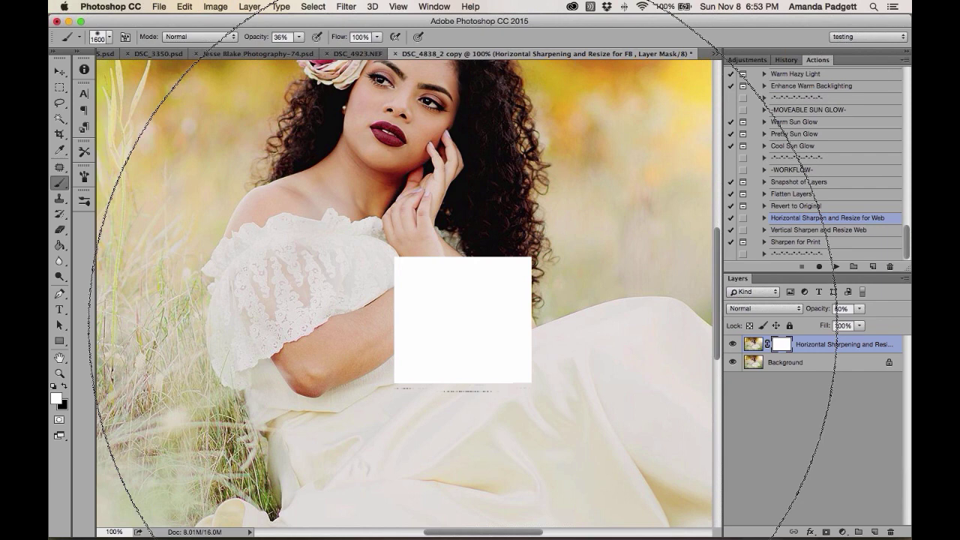
Reduce the brush size to 125 px for masking the horizontal sharpening layer
{"action": "key", "text": "bracketleft"}
{"action": "key", "text": "bracketleft"}
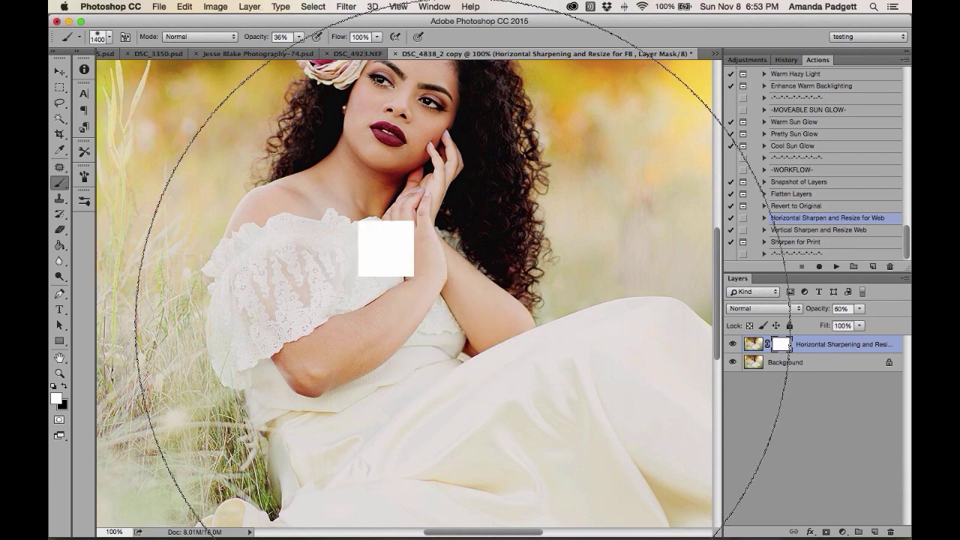
{"action": "key", "text": "bracketleft"}
{"action": "key", "text": "bracketleft"}
{"action": "key", "text": "bracketleft"}
{"action": "key", "text": "bracketleft"}
{"action": "key", "text": "bracketleft"}
{"action": "key", "text": "bracketleft"}
{"action": "key", "text": "bracketleft"}
{"action": "key", "text": "bracketleft"}
{"action": "key", "text": "bracketleft"}
{"action": "key", "text": "bracketleft"}
{"action": "key", "text": "bracketleft"}
{"action": "key", "text": "bracketleft"}
{"action": "key", "text": "bracketleft"}
{"action": "key", "text": "bracketleft"}
{"action": "key", "text": "bracketleft"}
{"action": "key", "text": "bracketleft"}
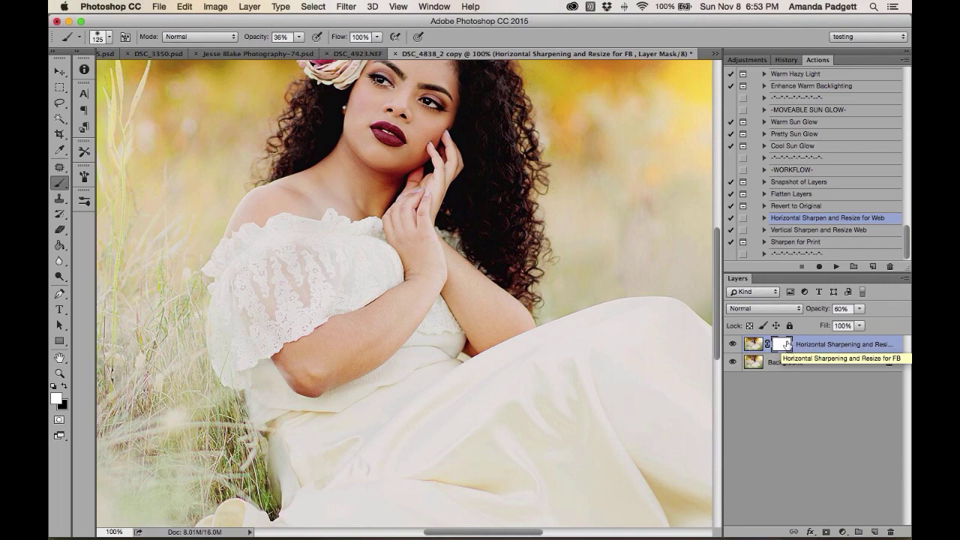
Paint black over the woman's curly hair on the sharpening layer's mask, raising the brush opacity to 89%
{"action": "left_click_drag", "start_coordinate": [600, 358], "coordinate": [606, 375]}
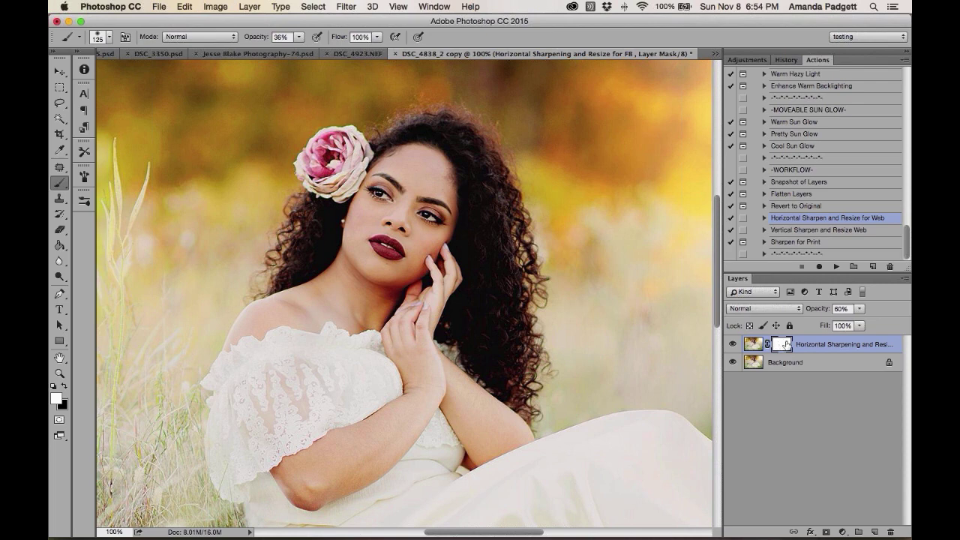
{"action": "key", "text": "x"}
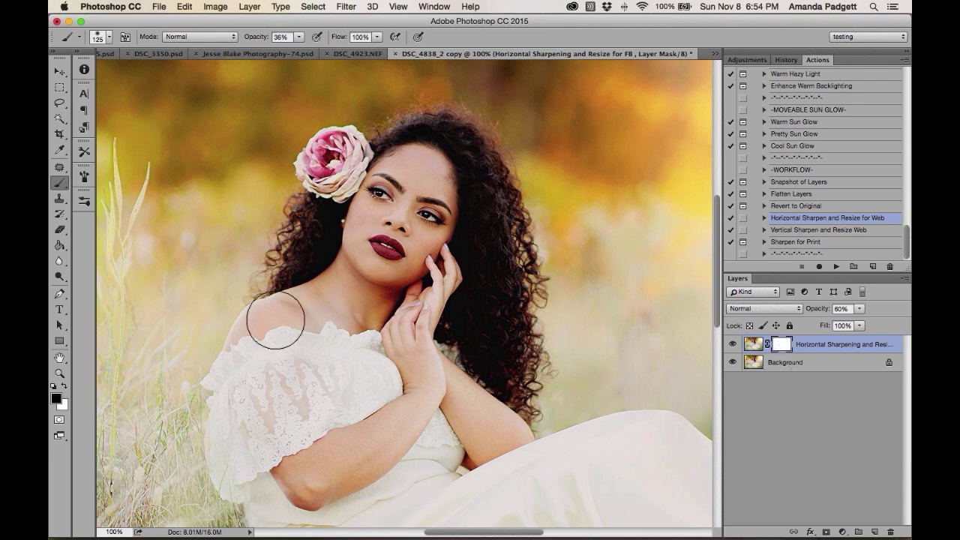
{"action": "key", "text": "x"}
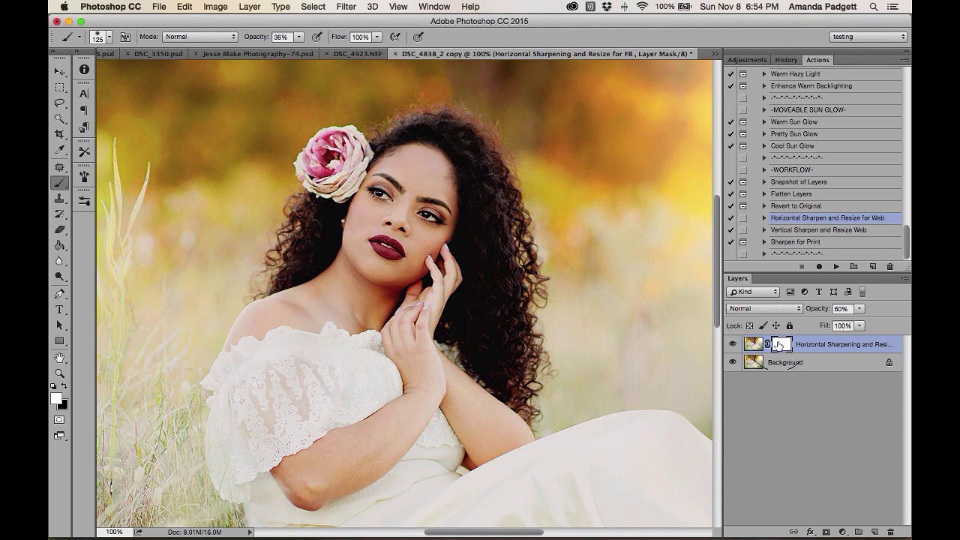
{"action": "key", "text": "x"}
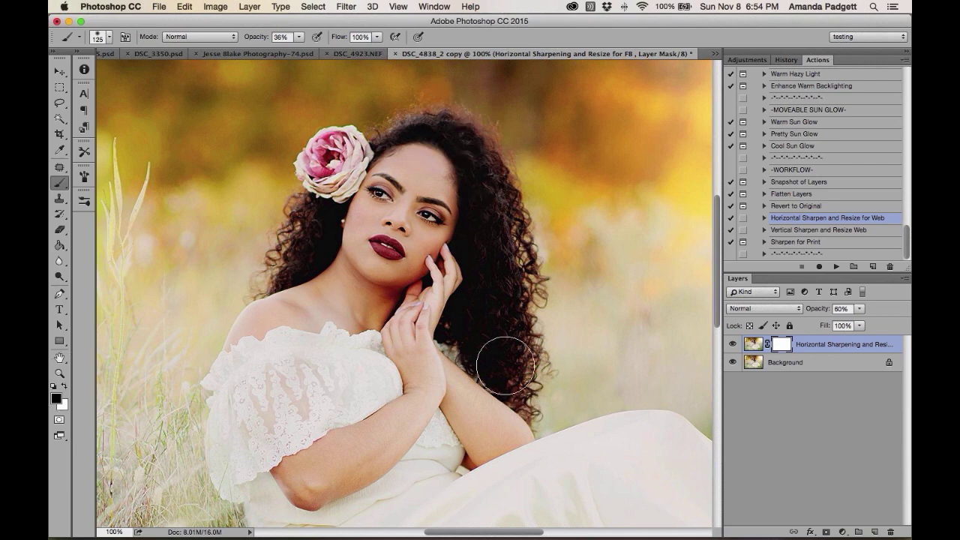
{"action": "mouse_move", "coordinate": [515, 274]}
{"action": "left_mouse_down"}
{"action": "mouse_move", "coordinate": [510, 246]}
{"action": "mouse_move", "coordinate": [498, 264]}
{"action": "mouse_move", "coordinate": [490, 232]}
{"action": "left_mouse_up"}
{"action": "left_click_drag", "start_coordinate": [264, 37], "coordinate": [285, 37]}
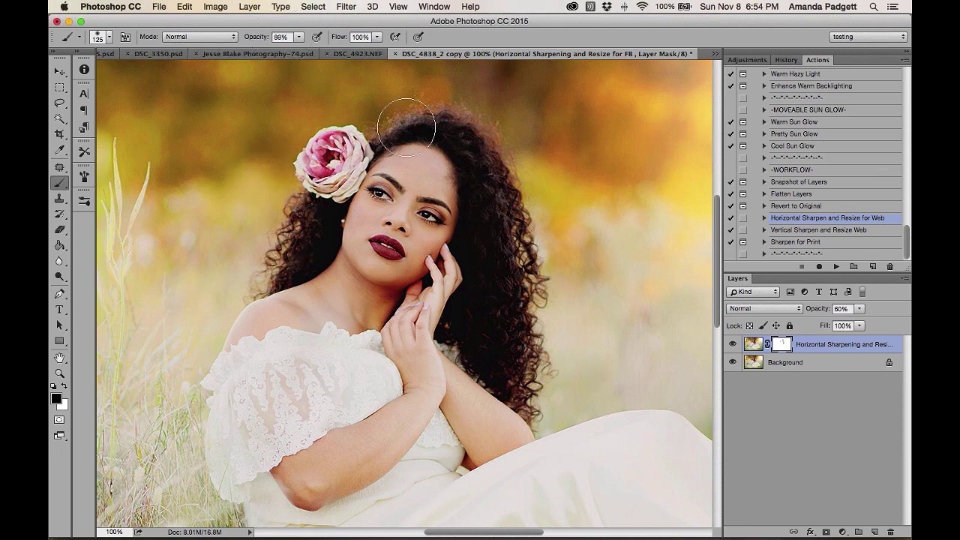
{"action": "mouse_move", "coordinate": [482, 155]}
{"action": "left_mouse_down"}
{"action": "mouse_move", "coordinate": [508, 280]}
{"action": "mouse_move", "coordinate": [508, 360]}
{"action": "left_mouse_up"}
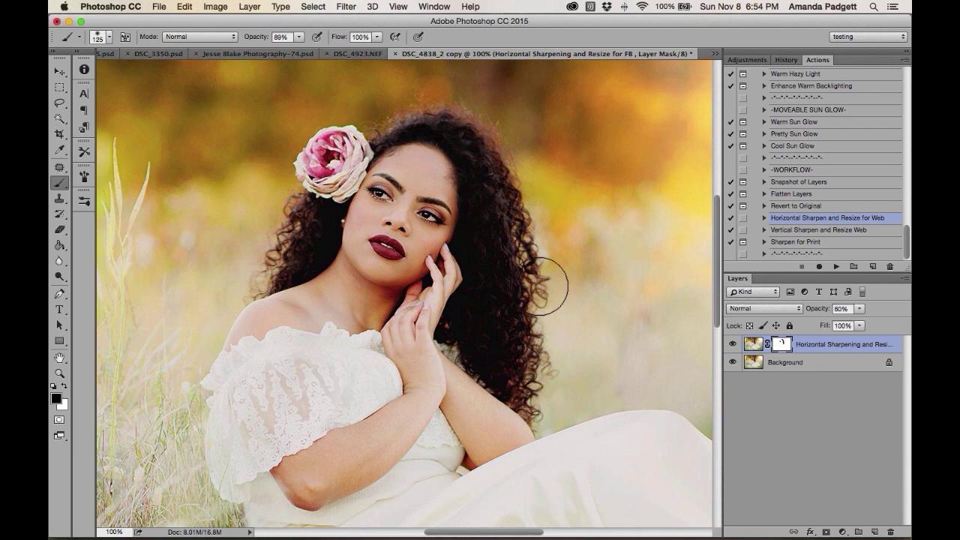
Flatten the sharpened web-size copy into a single background layer and swap the foreground and background colors
{"action": "key", "text": "super+minus"}
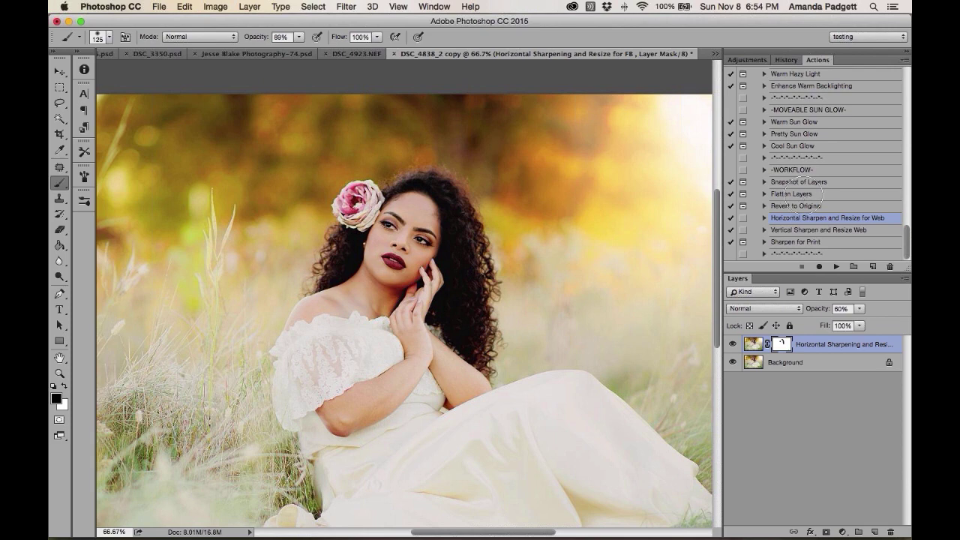
{"action": "left_click", "coordinate": [250, 7]}
{"action": "left_click", "coordinate": [273, 461]}
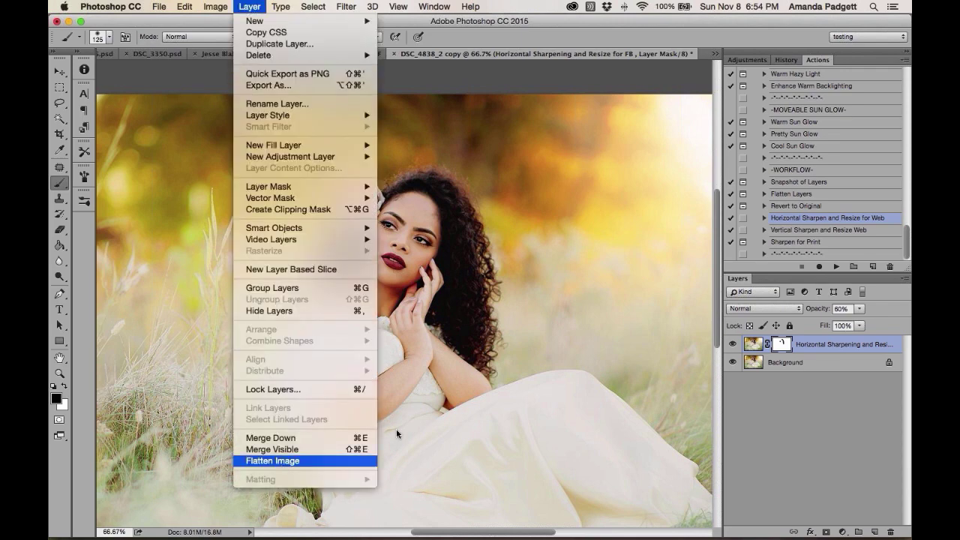
{"action": "key", "text": "x"}
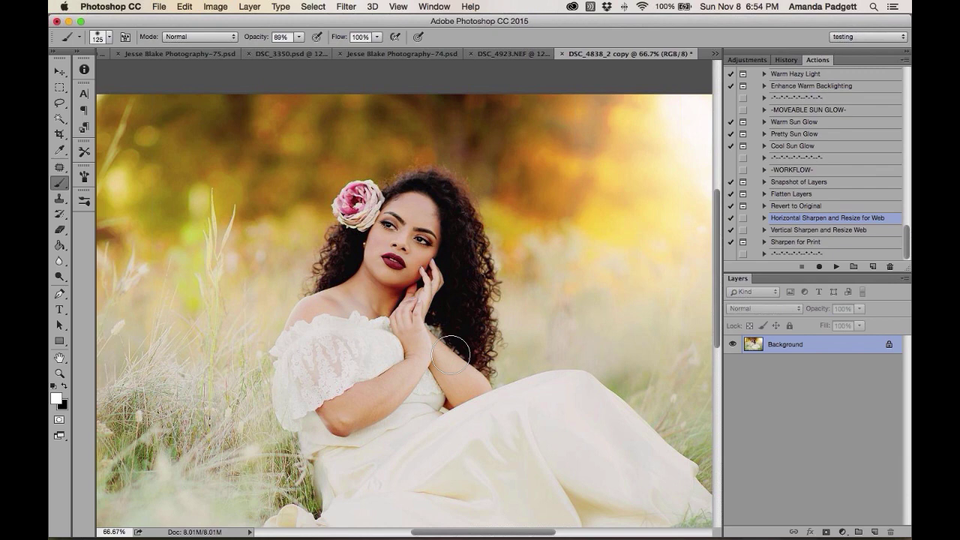
Open the Save As dialog for the flattened DSC_4838_2 copy
{"action": "left_click", "coordinate": [159, 7]}
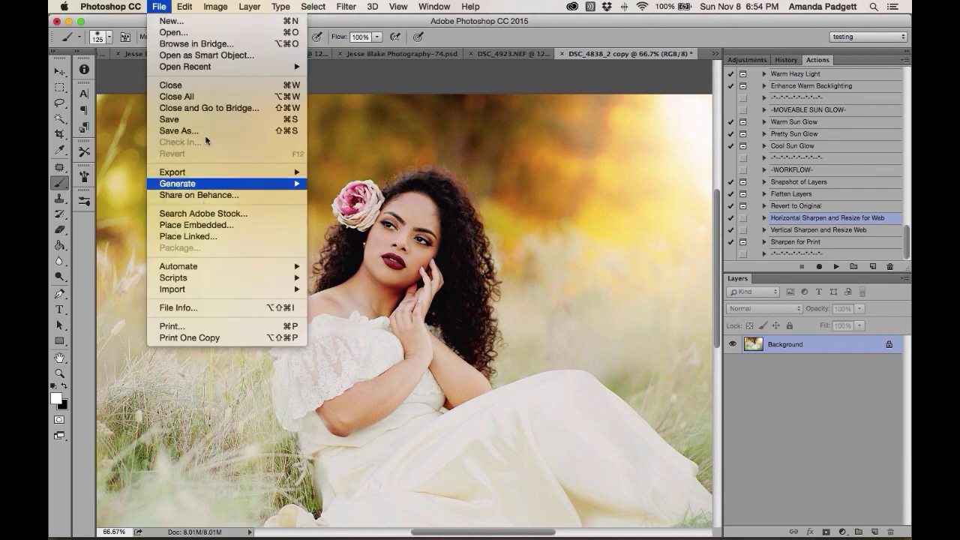
{"action": "left_click", "coordinate": [473, 185]}
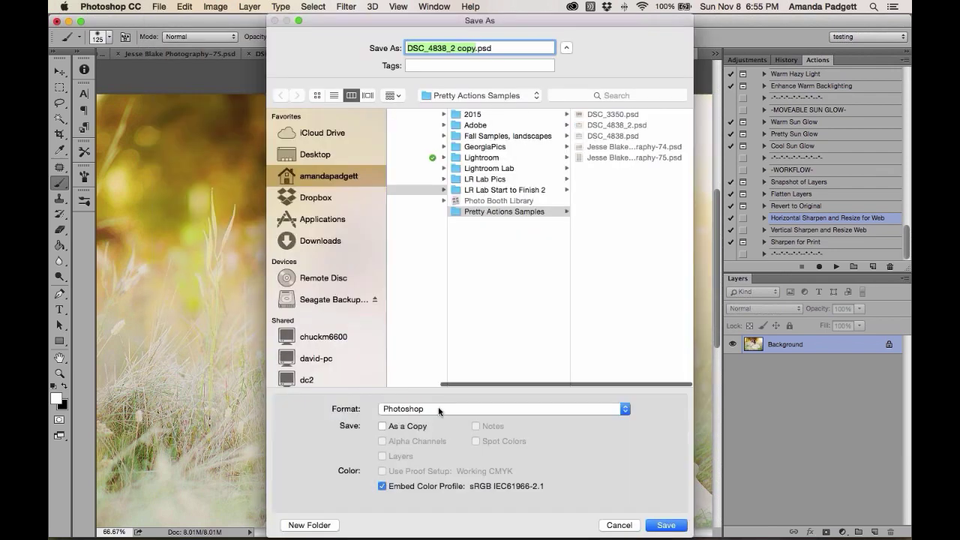
Save the flattened image as a JPEG named "DSC_4838_2 web" at maximum quality 12 with the Baseline ("Standard") format option
{"action": "left_click", "coordinate": [435, 412]}
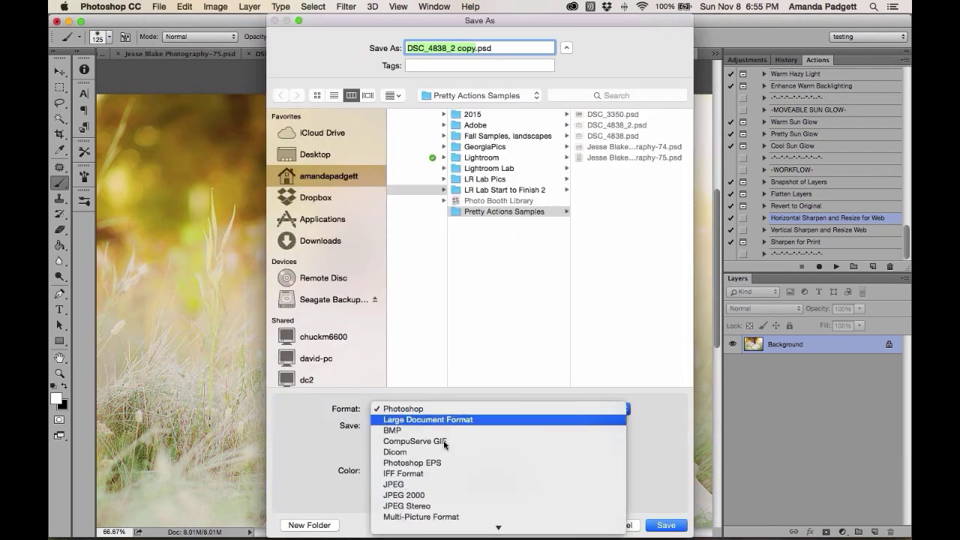
{"action": "left_click", "coordinate": [450, 486]}
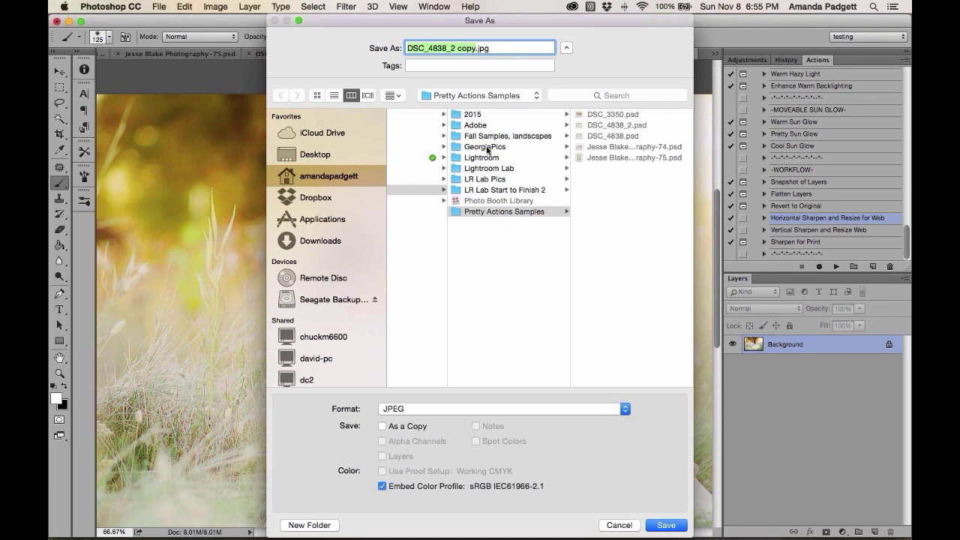
{"action": "left_click", "coordinate": [474, 47]}
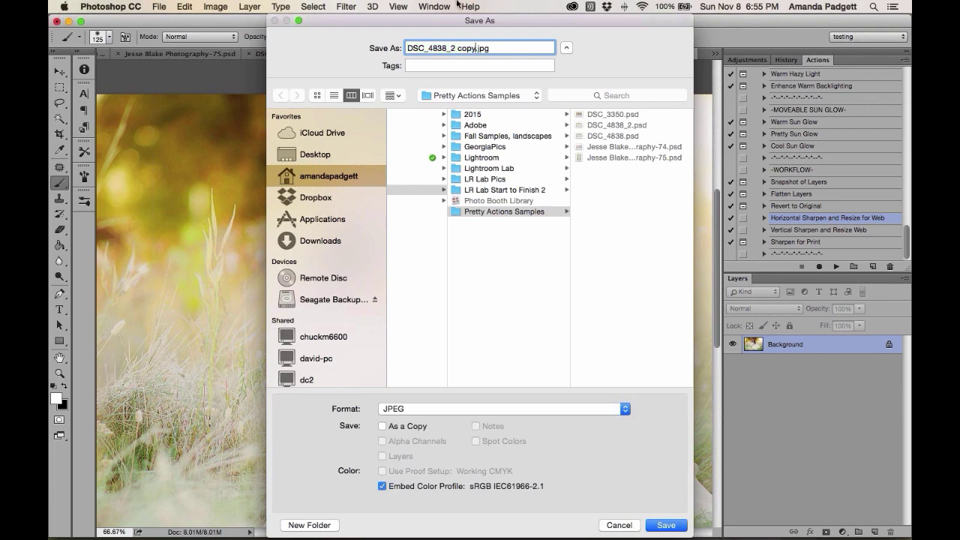
{"action": "key", "text": "BackSpace"}
{"action": "key", "text": "BackSpace"}
{"action": "key", "text": "BackSpace"}
{"action": "key", "text": "BackSpace"}
{"action": "type", "text": "web"}
{"action": "left_click", "coordinate": [663, 525]}
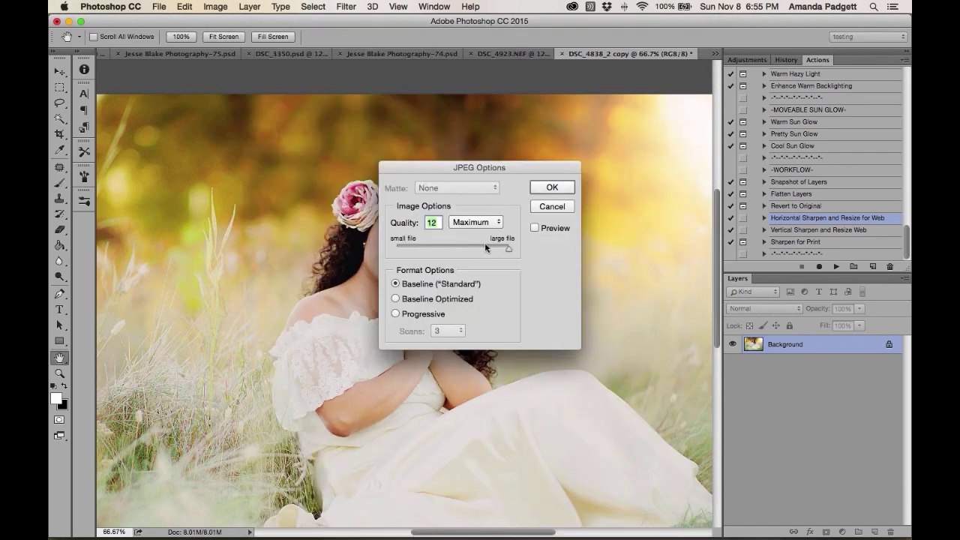
{"action": "left_click", "coordinate": [547, 187]}
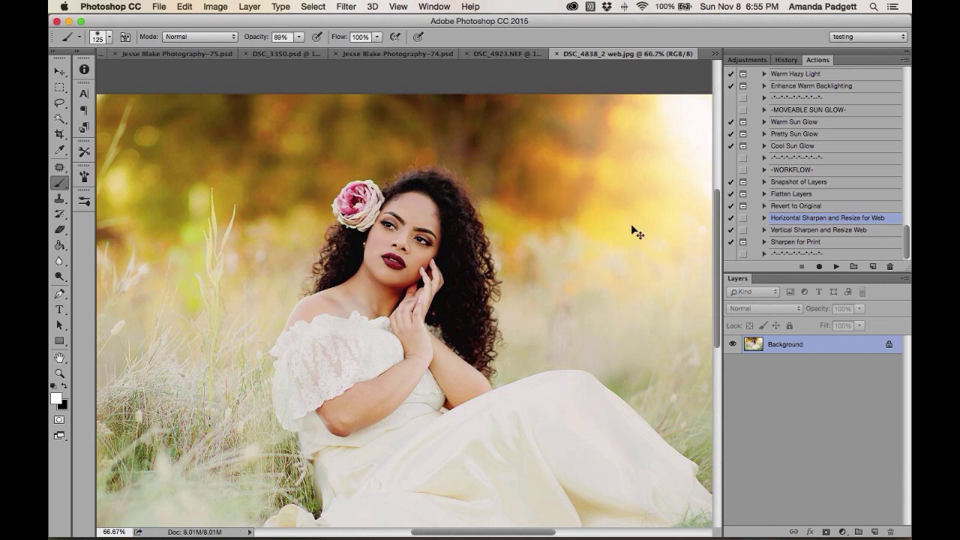
{"action": "key", "text": "super+minus"}
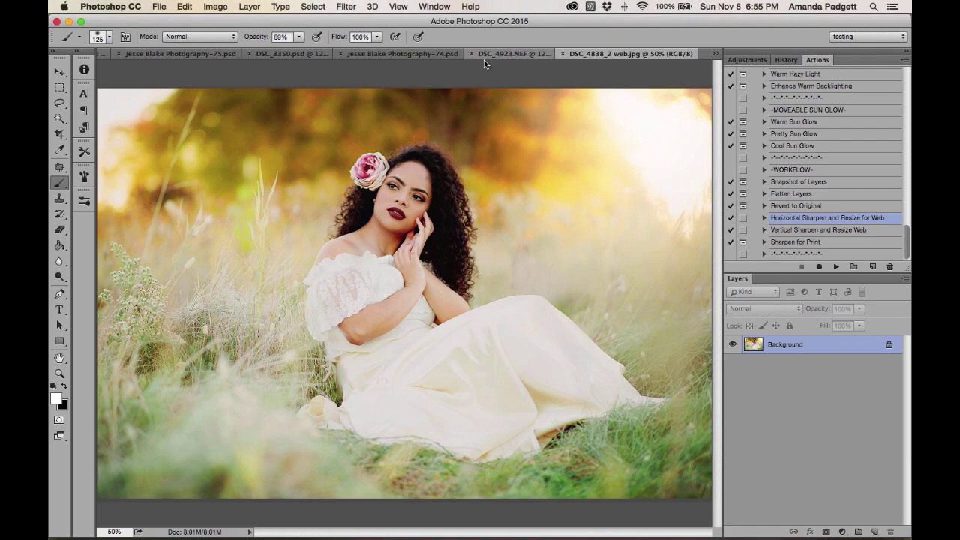
In DSC_4923.NEF, compare the edit with the original Background, and the Snapshot 1 version with the "clean and honeysuckle" snapshot
{"action": "left_click", "coordinate": [510, 54]}
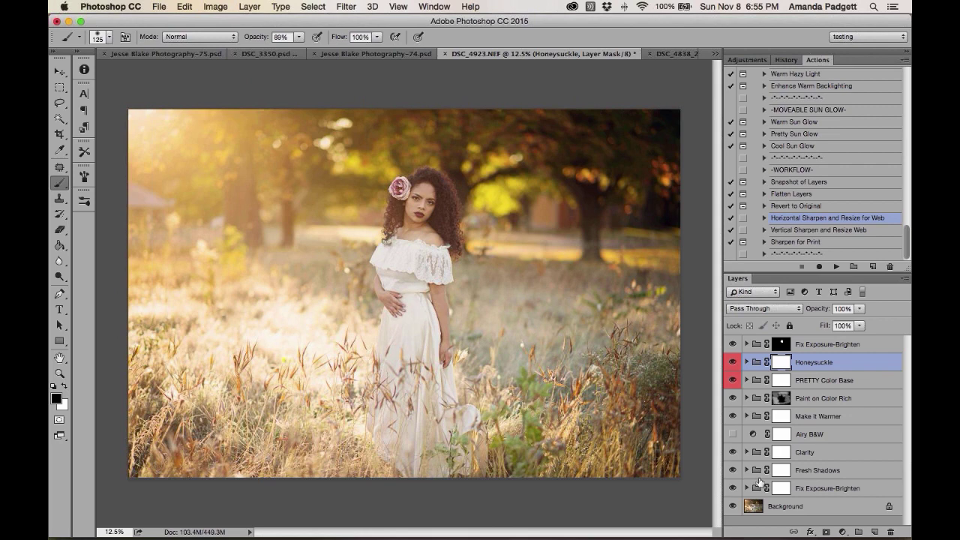
{"action": "left_click", "coordinate": [732, 507], "text": "alt"}
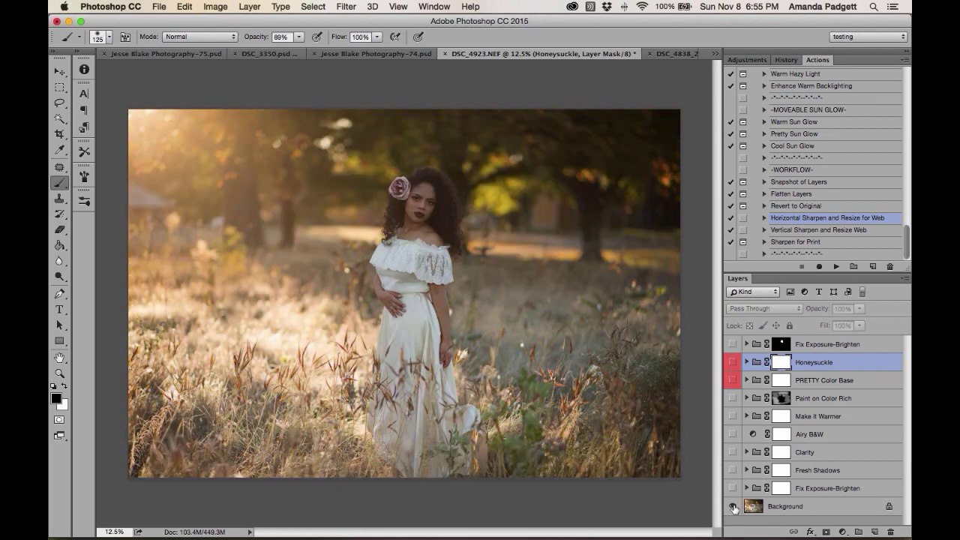
{"action": "left_click", "coordinate": [732, 507], "text": "alt"}
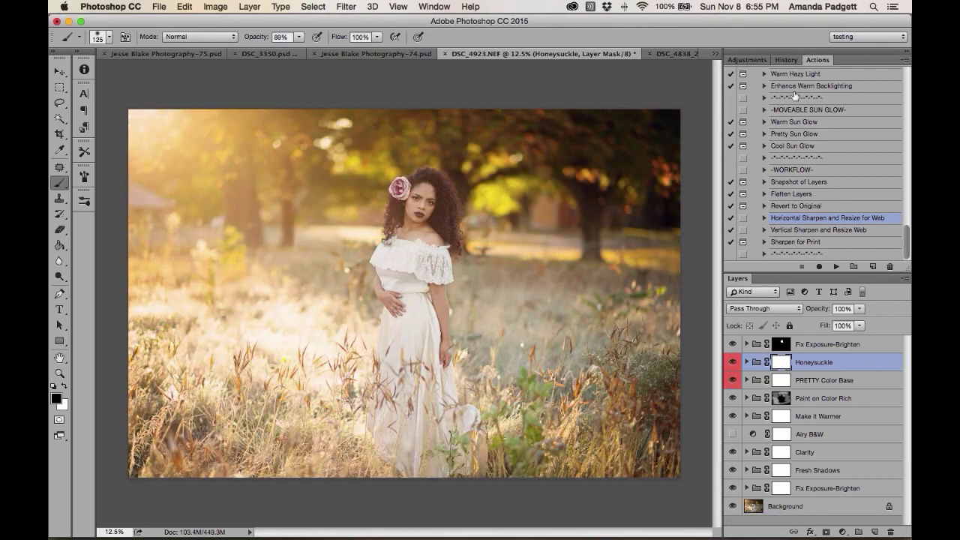
{"action": "left_click", "coordinate": [788, 60]}
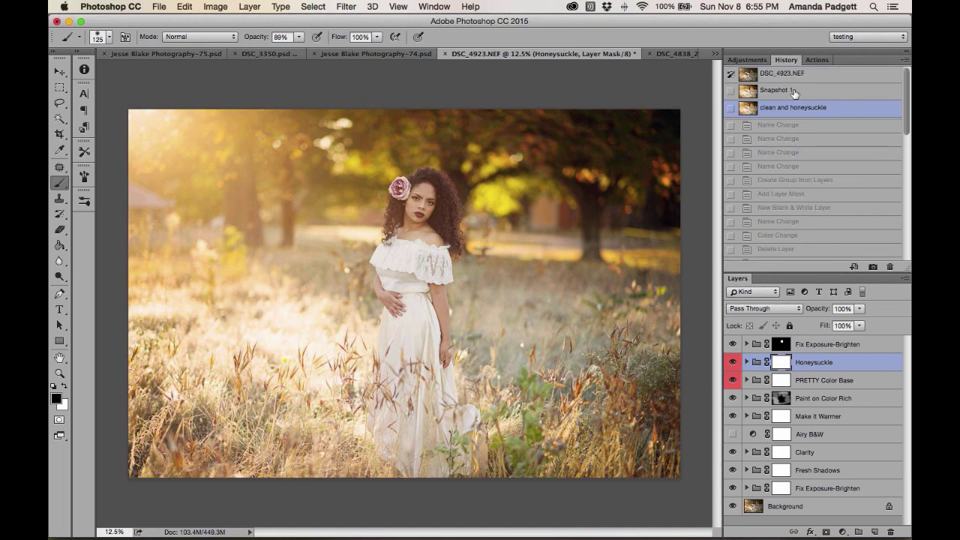
{"action": "left_click", "coordinate": [794, 92]}
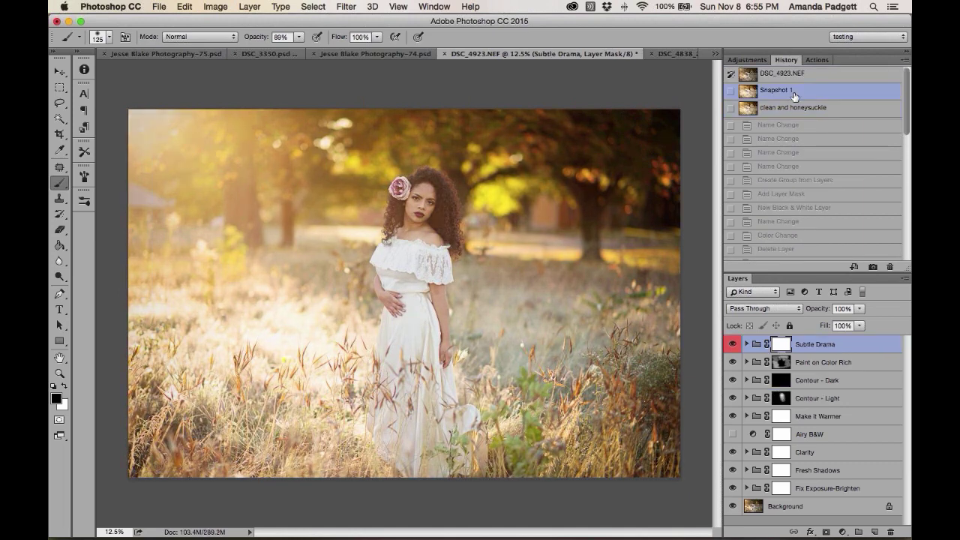
{"action": "left_click", "coordinate": [796, 111]}
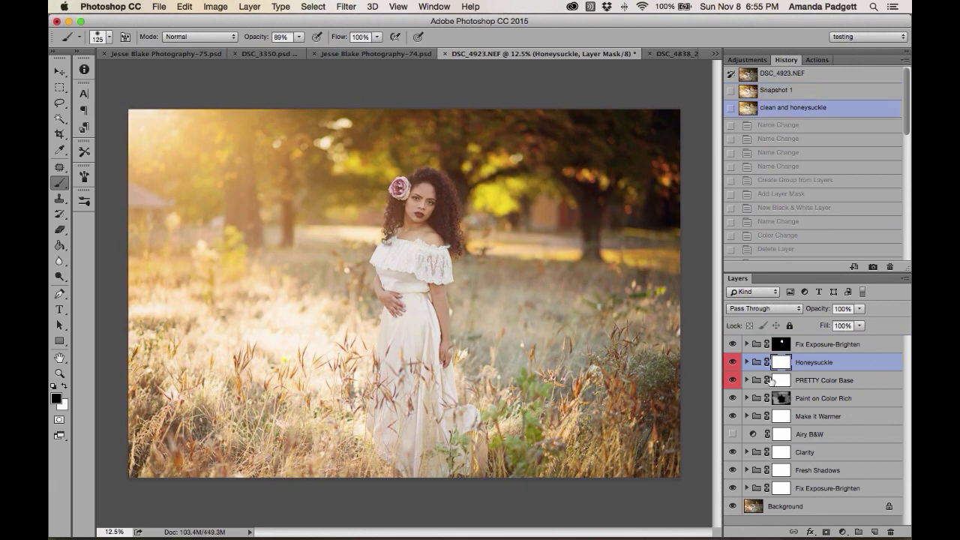
In the open portrait document ending in 74, check the Warm Sun Glow layer's effect and enlarge it to about 108% width and 107% height
{"action": "left_click", "coordinate": [398, 56]}
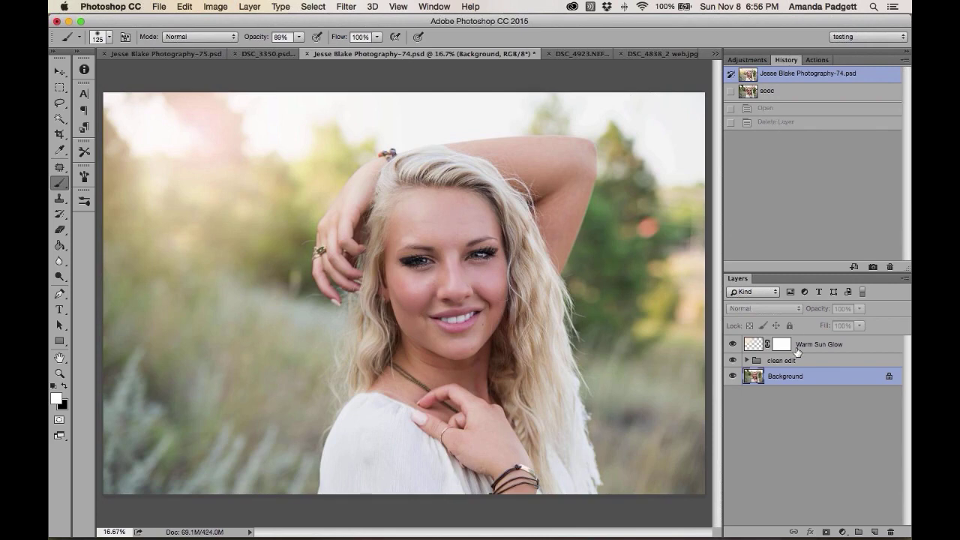
{"action": "left_click", "coordinate": [733, 344]}
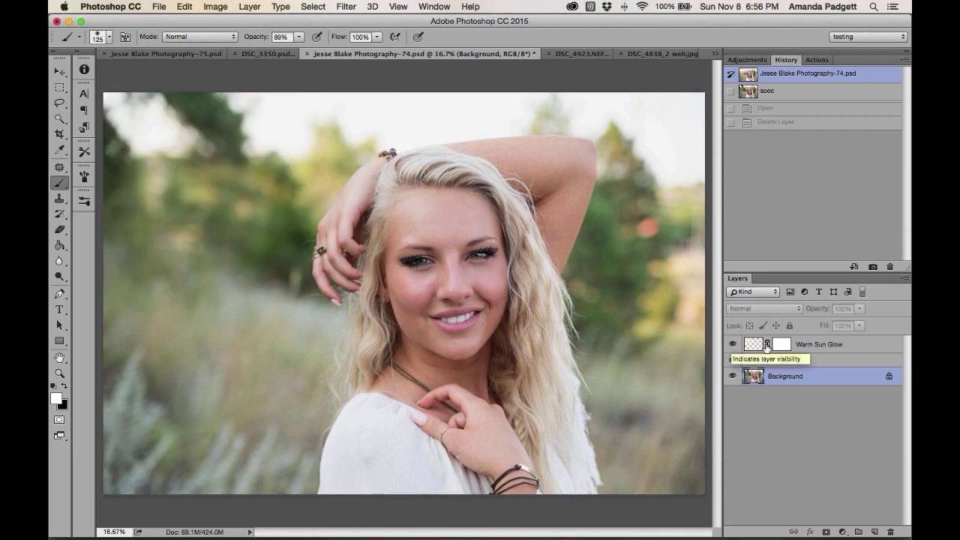
{"action": "left_click", "coordinate": [825, 347]}
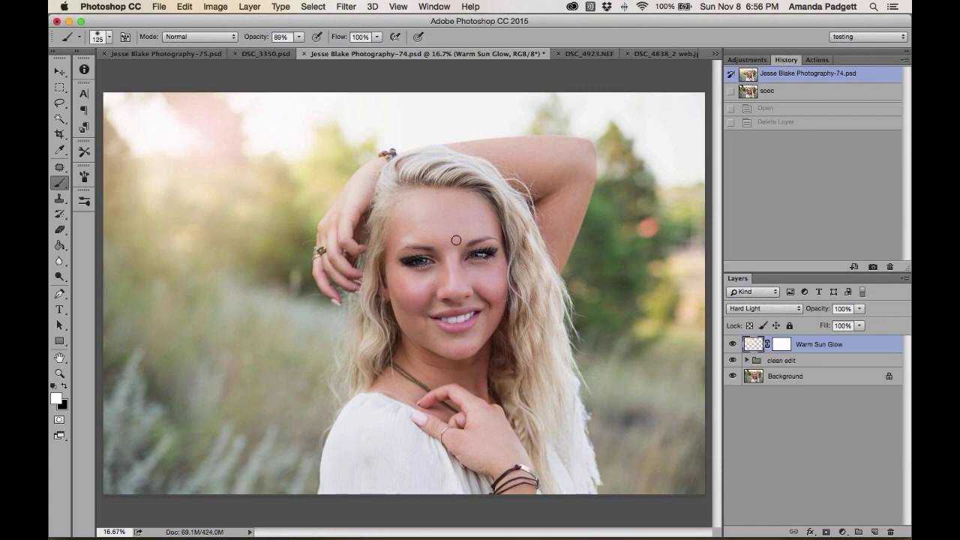
{"action": "key", "text": "v"}
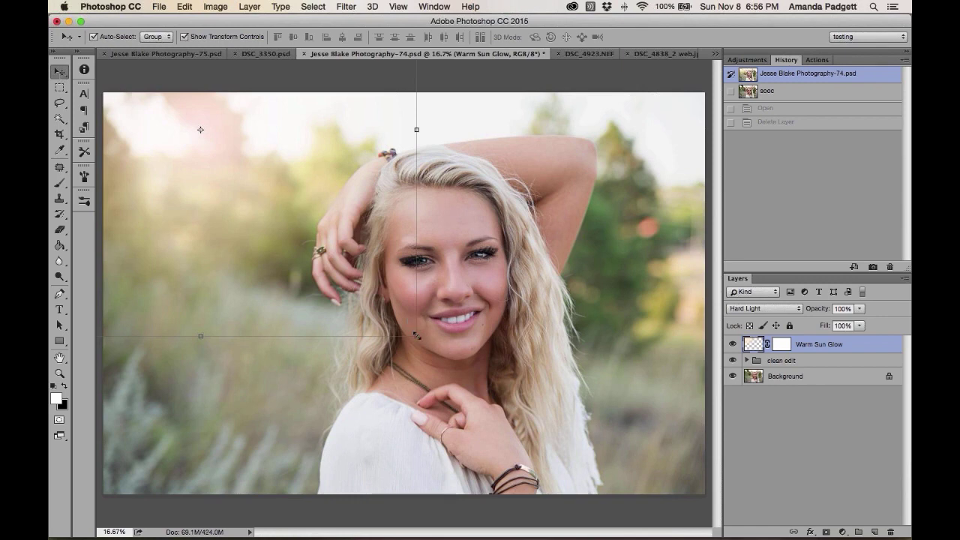
{"action": "left_click_drag", "start_coordinate": [416, 336], "coordinate": [481, 392]}
{"action": "left_click_drag", "start_coordinate": [220, 146], "coordinate": [209, 138]}
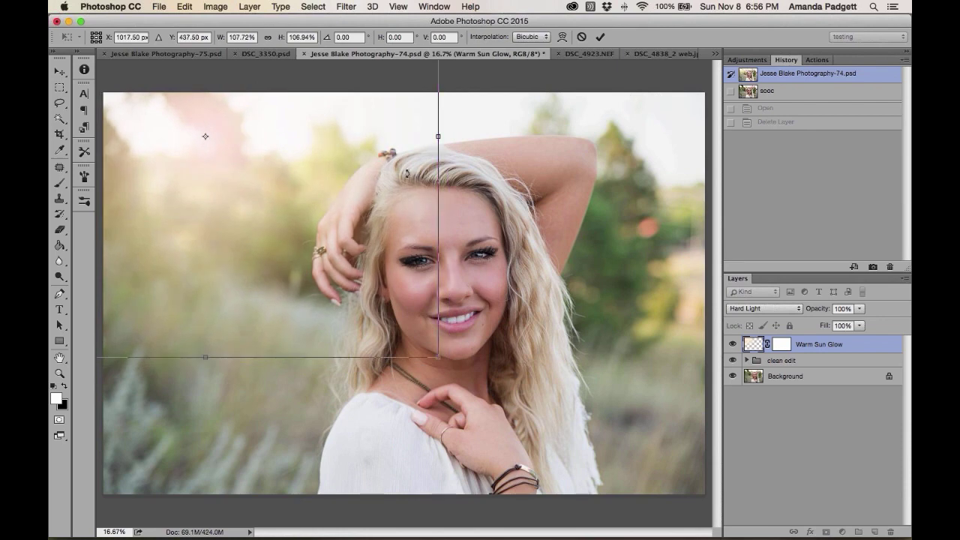
{"action": "left_click", "coordinate": [599, 36]}
Stretch the Warm Sun Glow layer further toward the subject by about 115% in width and 108% in height
{"action": "left_click_drag", "start_coordinate": [439, 357], "coordinate": [509, 392]}
{"action": "left_click_drag", "start_coordinate": [314, 191], "coordinate": [291, 177]}
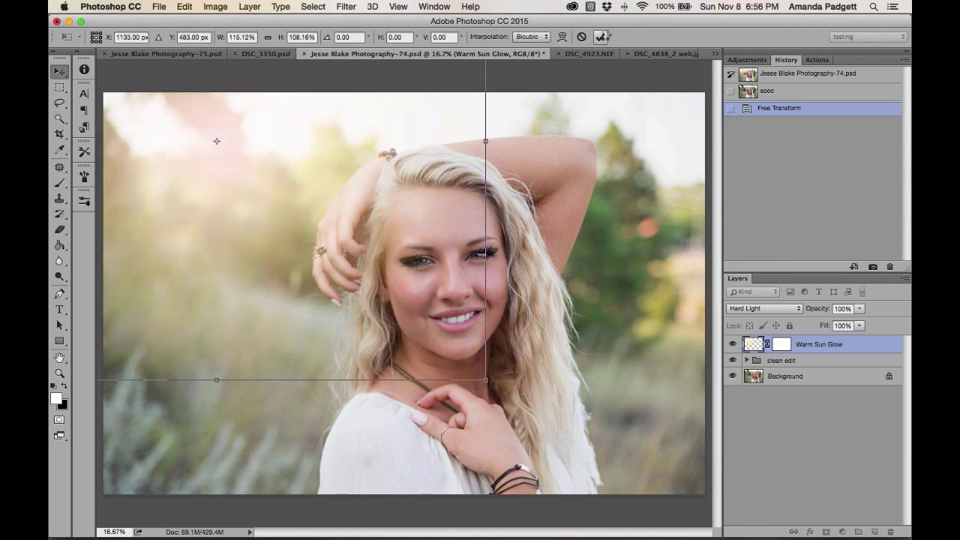
{"action": "left_click", "coordinate": [605, 36]}
Transform the Warm Sun Glow layer's content once more, to about 113% width and 111% height, so the glow spreads over the subject
{"action": "left_click", "coordinate": [784, 344]}
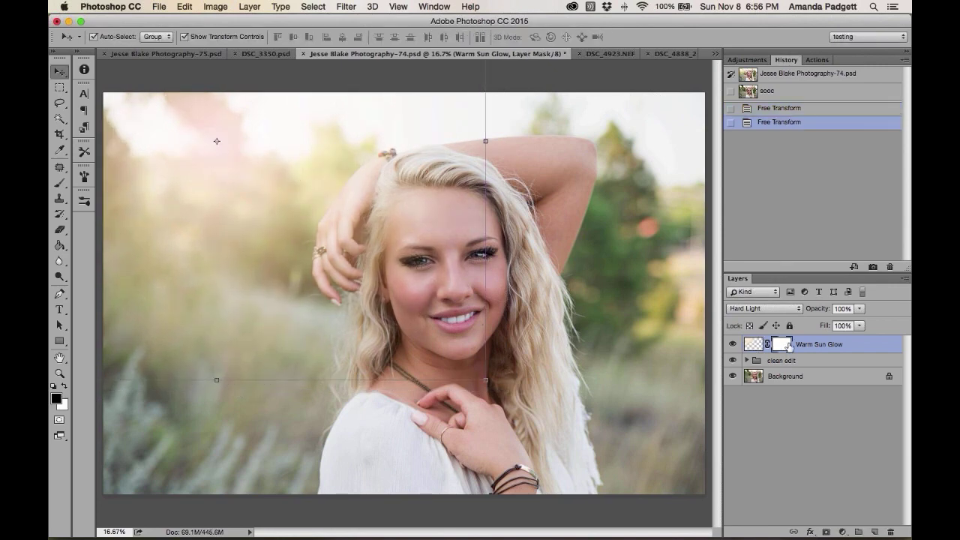
{"action": "left_click", "coordinate": [752, 344]}
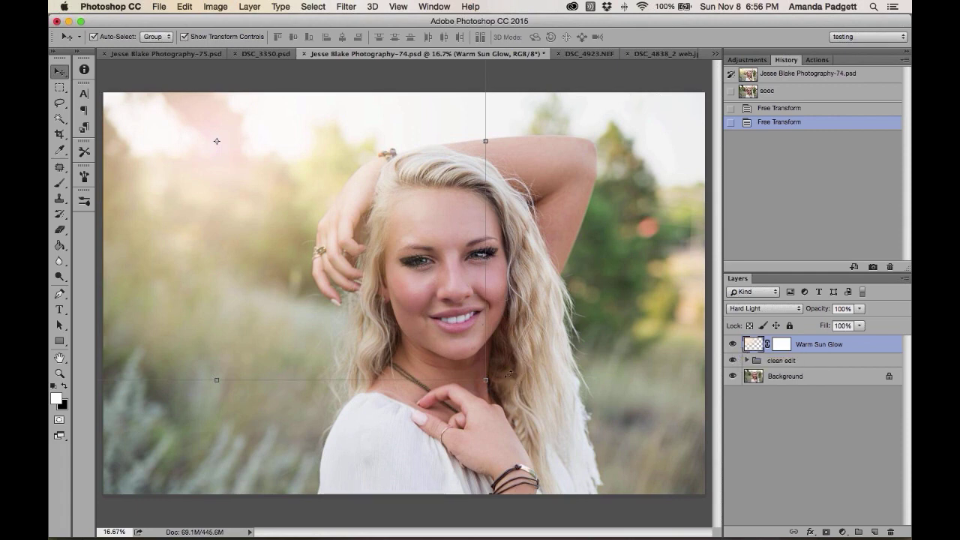
{"action": "left_click_drag", "start_coordinate": [489, 381], "coordinate": [558, 432]}
{"action": "left_click", "coordinate": [600, 36]}
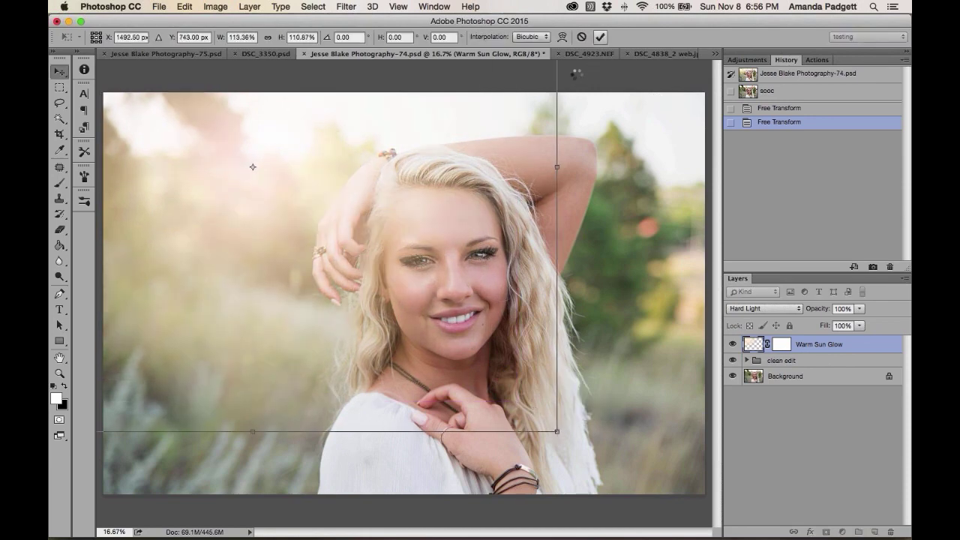
Target the Warm Sun Glow layer's mask and set up a black brush at size 1600 with 59% opacity
{"action": "left_click", "coordinate": [788, 345]}
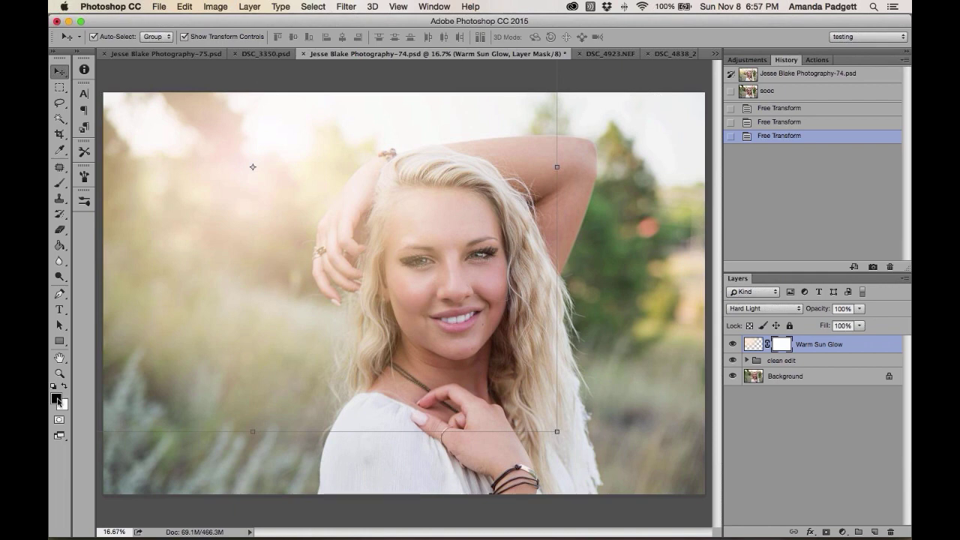
{"action": "key", "text": "b"}
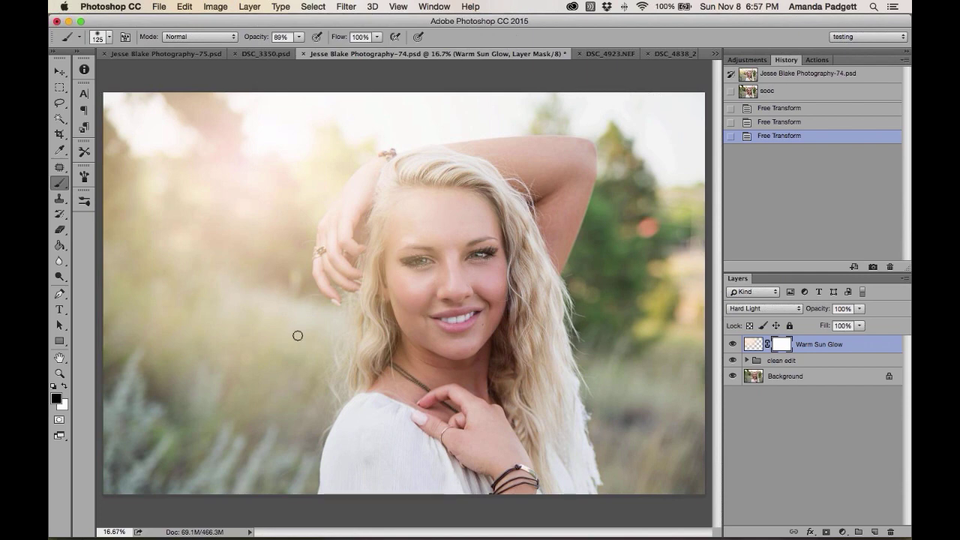
{"action": "key", "text": "bracketright"}
{"action": "key", "text": "bracketright"}
{"action": "key", "text": "bracketright"}
{"action": "key", "text": "bracketright"}
{"action": "left_click_drag", "start_coordinate": [266, 34], "coordinate": [238, 35]}
{"action": "key", "text": "bracketright"}
{"action": "key", "text": "bracketright"}
{"action": "key", "text": "bracketright"}
{"action": "key", "text": "bracketright"}
{"action": "key", "text": "bracketright"}
{"action": "key", "text": "bracketright"}
{"action": "key", "text": "bracketright"}
{"action": "key", "text": "bracketright"}
{"action": "key", "text": "bracketright"}
{"action": "key", "text": "bracketright"}
{"action": "key", "text": "bracketright"}
{"action": "key", "text": "bracketright"}
{"action": "key", "text": "bracketright"}
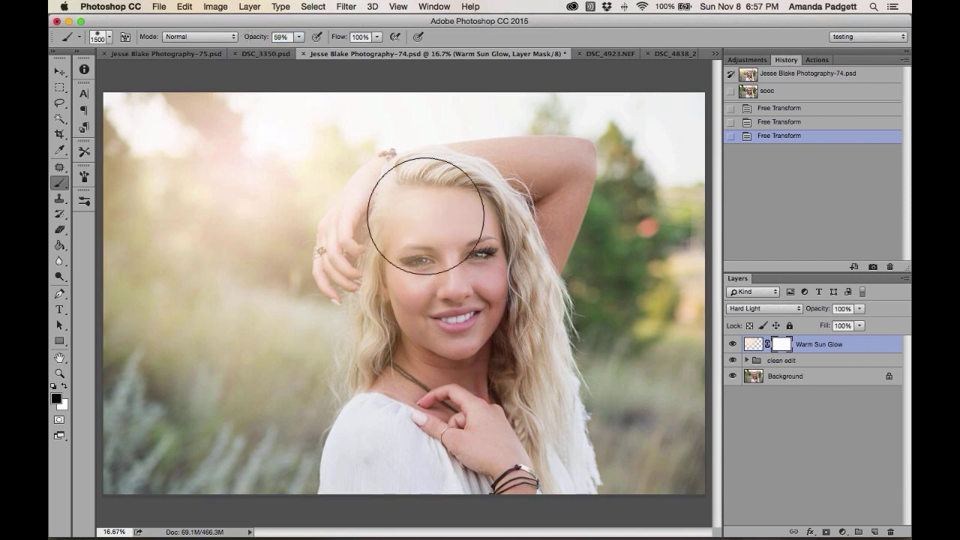
{"action": "key", "text": "bracketright"}
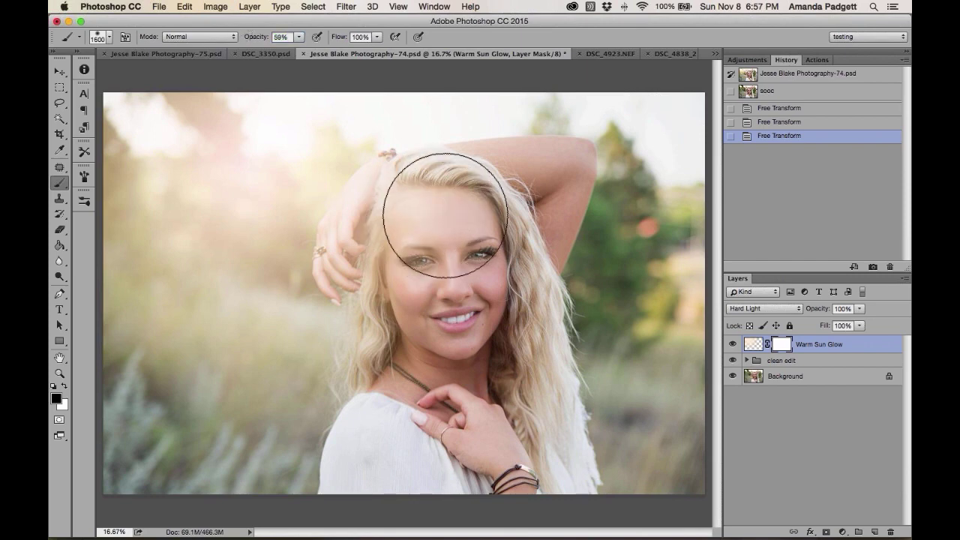
Try painting the glow off the subject's face on the Warm Sun Glow mask at 59% brush opacity
{"action": "mouse_move", "coordinate": [431, 234]}
{"action": "left_mouse_down"}
{"action": "mouse_move", "coordinate": [412, 302]}
{"action": "mouse_move", "coordinate": [424, 327]}
{"action": "mouse_move", "coordinate": [450, 222]}
{"action": "mouse_move", "coordinate": [481, 198]}
{"action": "mouse_move", "coordinate": [536, 360]}
{"action": "left_mouse_up"}
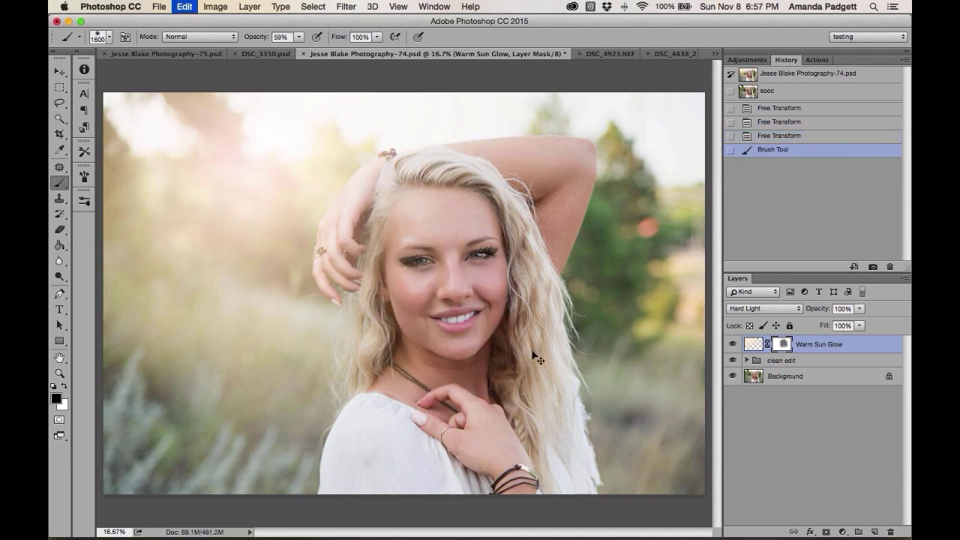
{"action": "key", "text": "super+z"}
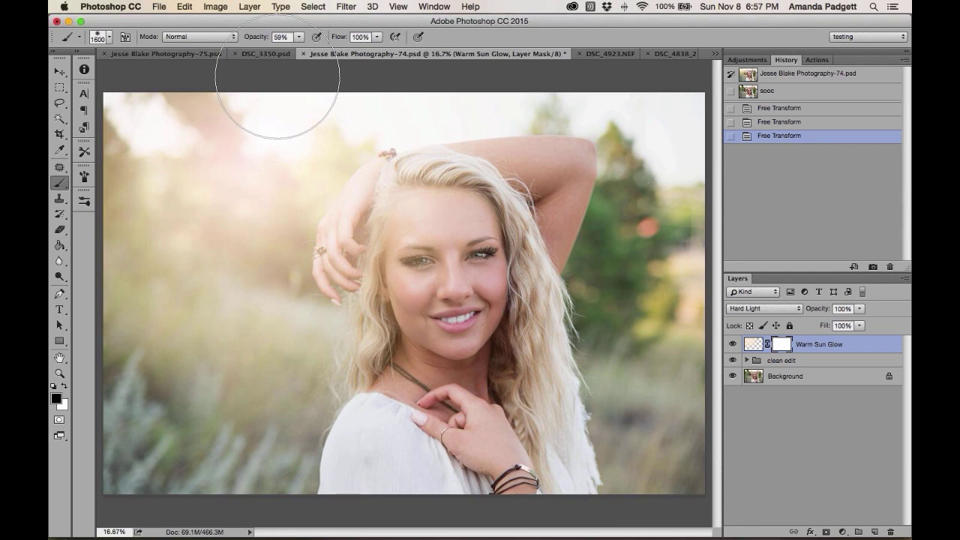
Lower the brush opacity to 37% and paint on the Warm Sun Glow mask over the subject's face, neck, hand and shoulder
{"action": "left_click_drag", "start_coordinate": [261, 42], "coordinate": [250, 42]}
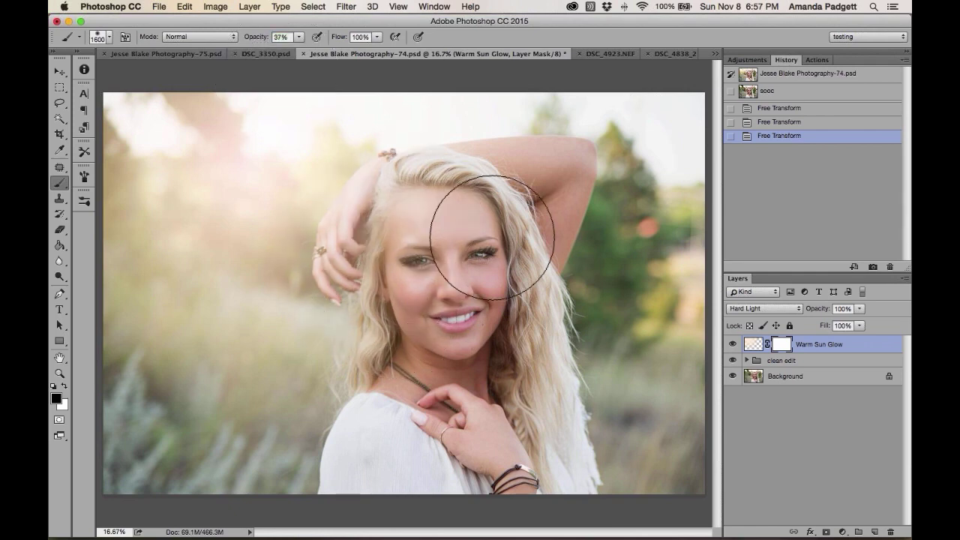
{"action": "mouse_move", "coordinate": [492, 236]}
{"action": "left_mouse_down"}
{"action": "mouse_move", "coordinate": [509, 312]}
{"action": "mouse_move", "coordinate": [442, 224]}
{"action": "mouse_move", "coordinate": [412, 209]}
{"action": "mouse_move", "coordinate": [405, 371]}
{"action": "mouse_move", "coordinate": [446, 359]}
{"action": "mouse_move", "coordinate": [442, 237]}
{"action": "left_mouse_up"}
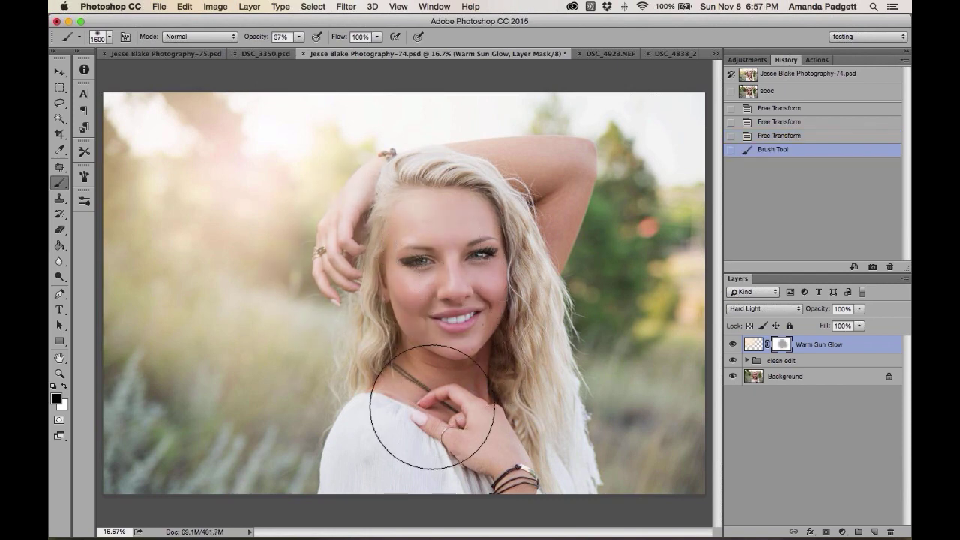
{"action": "mouse_move", "coordinate": [432, 407]}
{"action": "left_mouse_down"}
{"action": "mouse_move", "coordinate": [375, 338]}
{"action": "mouse_move", "coordinate": [307, 417]}
{"action": "mouse_move", "coordinate": [324, 374]}
{"action": "left_mouse_up"}
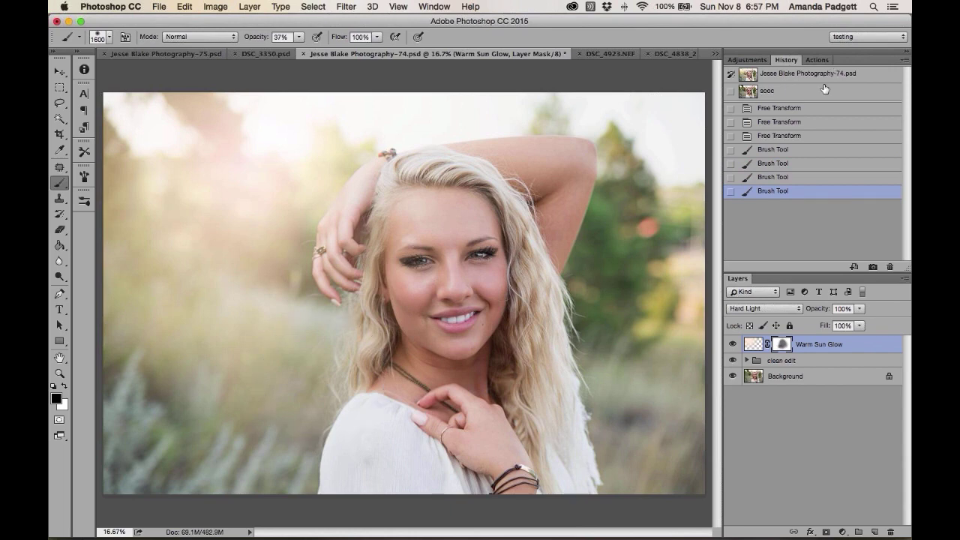
Compare the photo with and without the Warm Sun Glow layer, and reduce that layer's opacity to 85%
{"action": "left_click", "coordinate": [733, 344]}
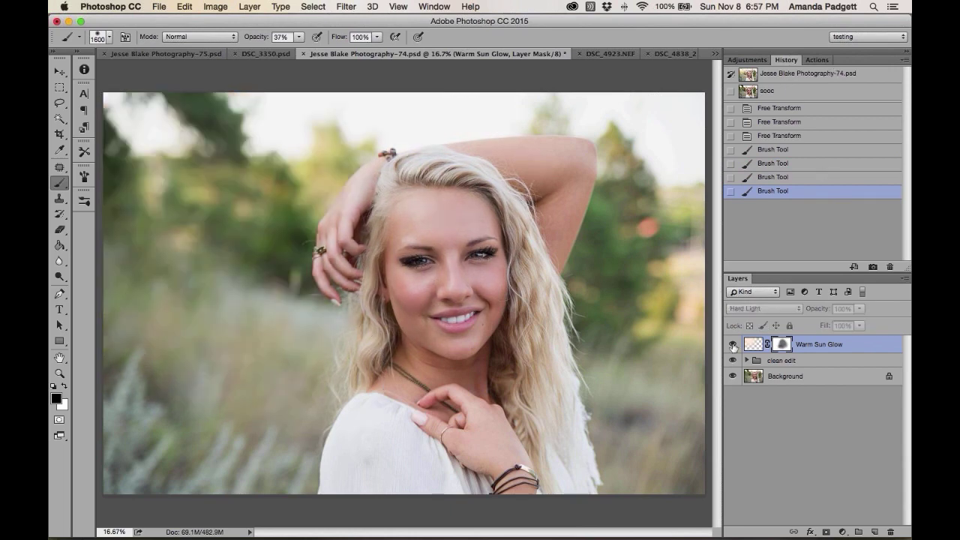
{"action": "left_click", "coordinate": [733, 344]}
{"action": "left_click_drag", "start_coordinate": [823, 312], "coordinate": [812, 312]}
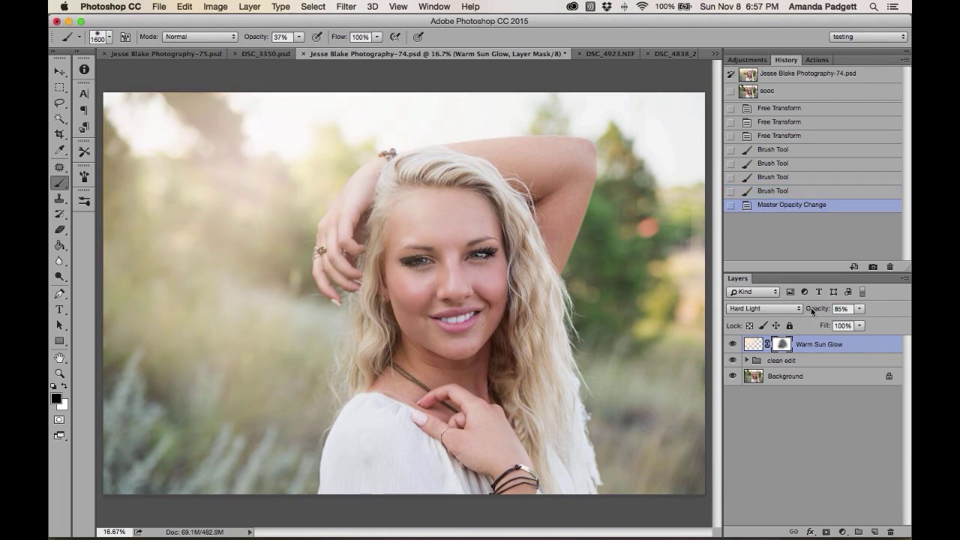
Compare the finished portrait edit with the original by temporarily showing only the Background layer
{"action": "left_click", "coordinate": [784, 362]}
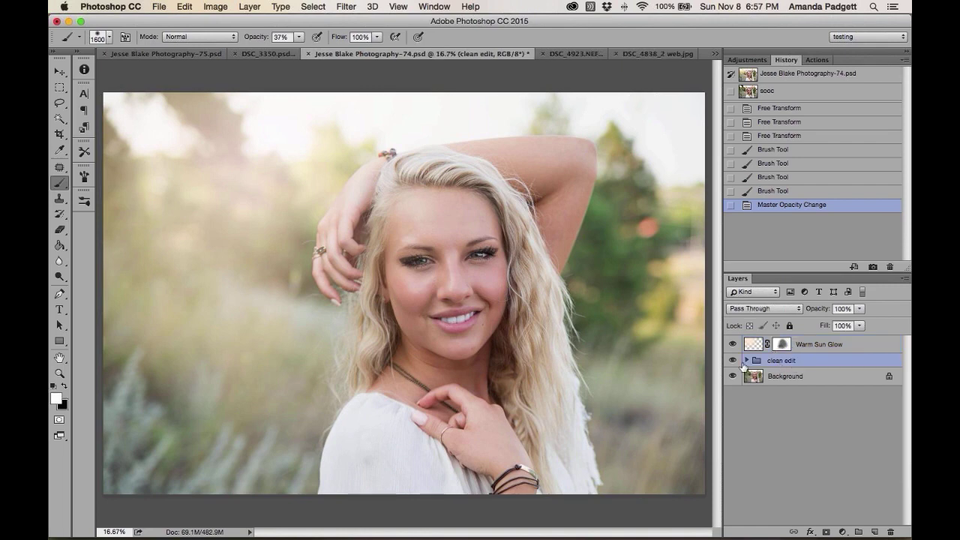
{"action": "left_click", "coordinate": [733, 376], "text": "alt"}
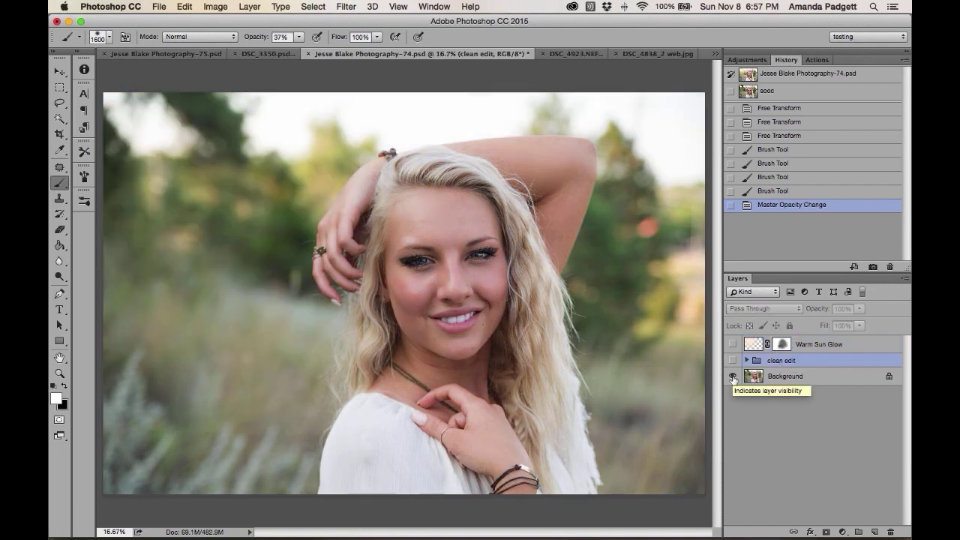
{"action": "left_click", "coordinate": [733, 377], "text": "alt"}
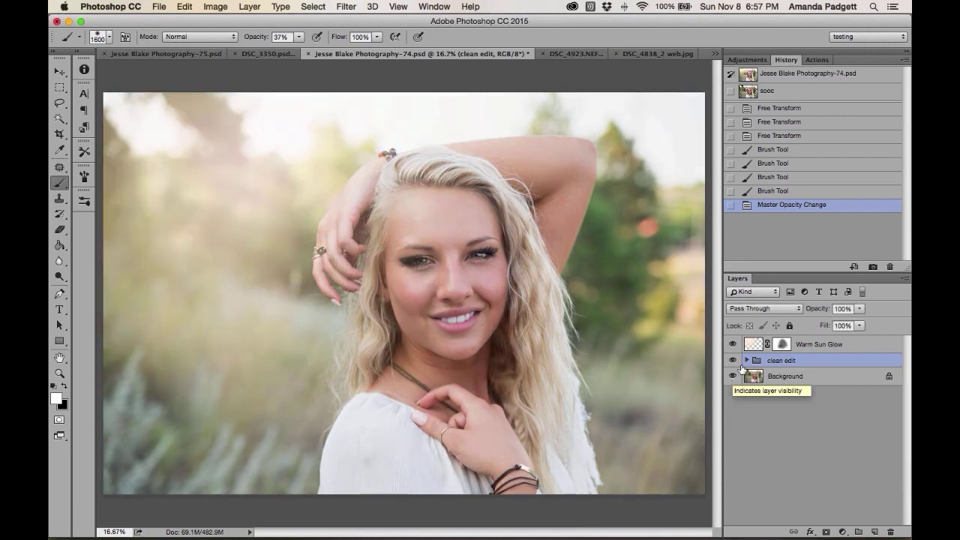
Expand the clean edit group to view its layers and look through the other open photos and their history snapshots
{"action": "left_click", "coordinate": [746, 360]}
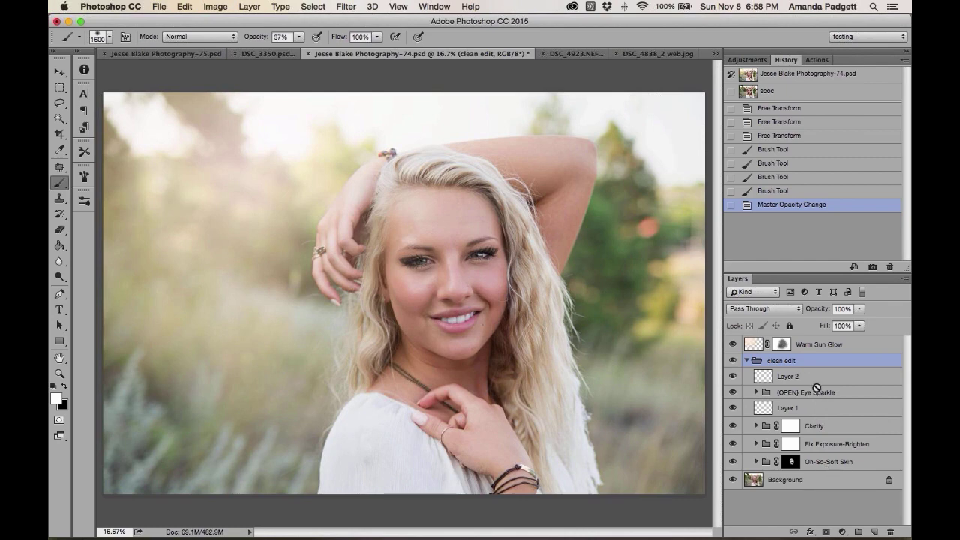
{"action": "left_click", "coordinate": [655, 53]}
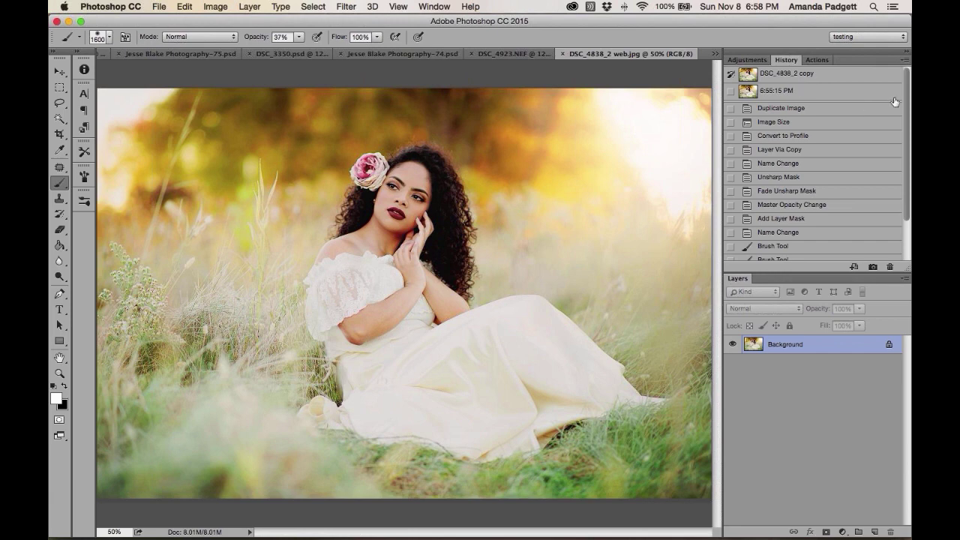
{"action": "left_click", "coordinate": [797, 78]}
{"action": "left_click", "coordinate": [787, 92]}
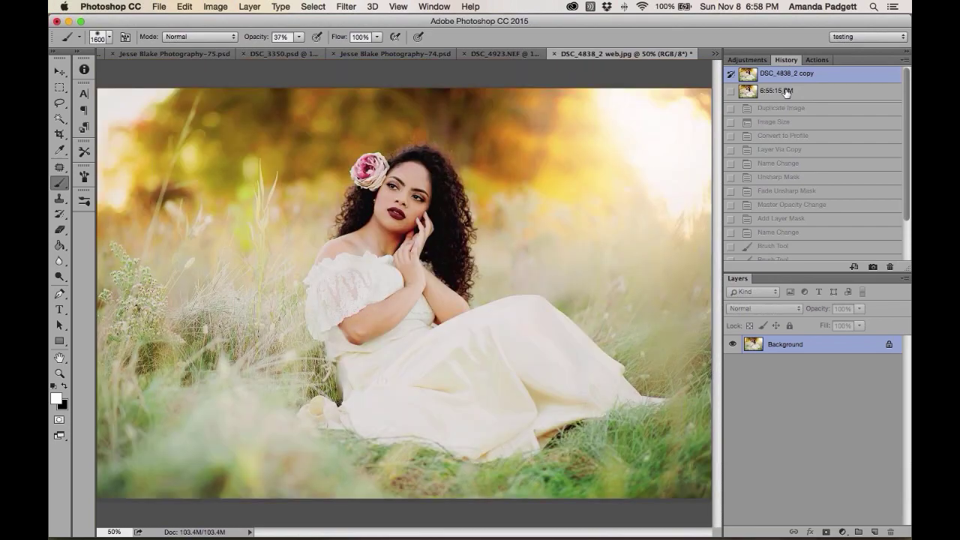
{"action": "left_click", "coordinate": [512, 53]}
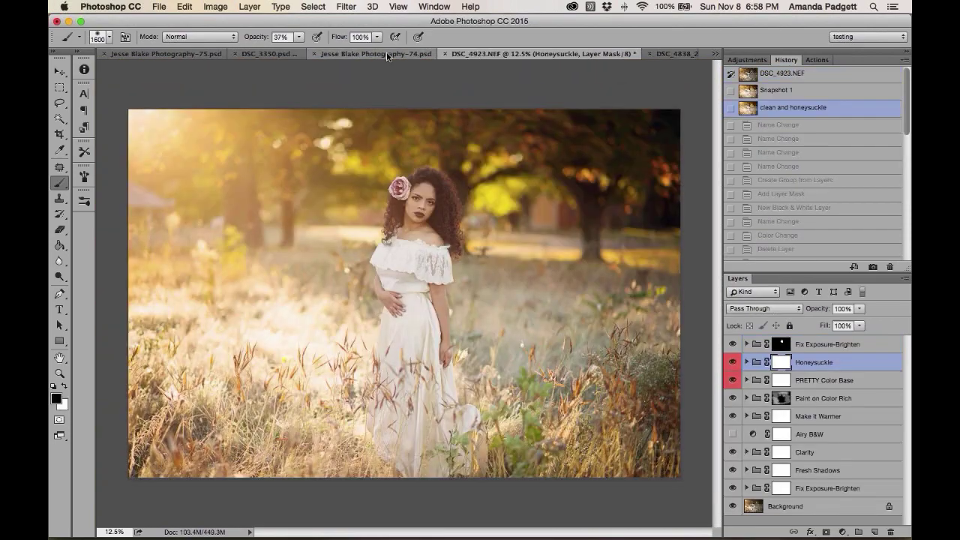
{"action": "left_click", "coordinate": [311, 54]}
{"action": "left_click", "coordinate": [274, 55]}
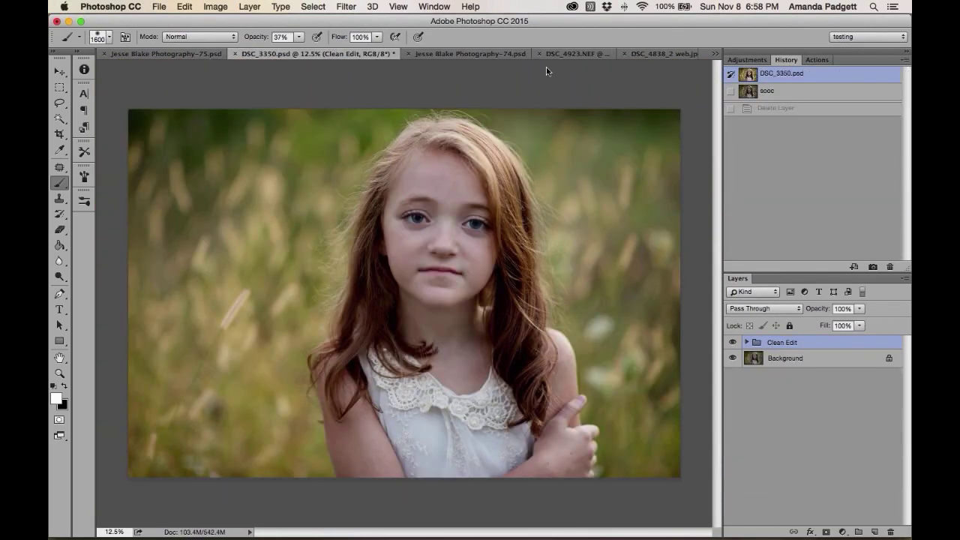
{"action": "left_click", "coordinate": [715, 54]}
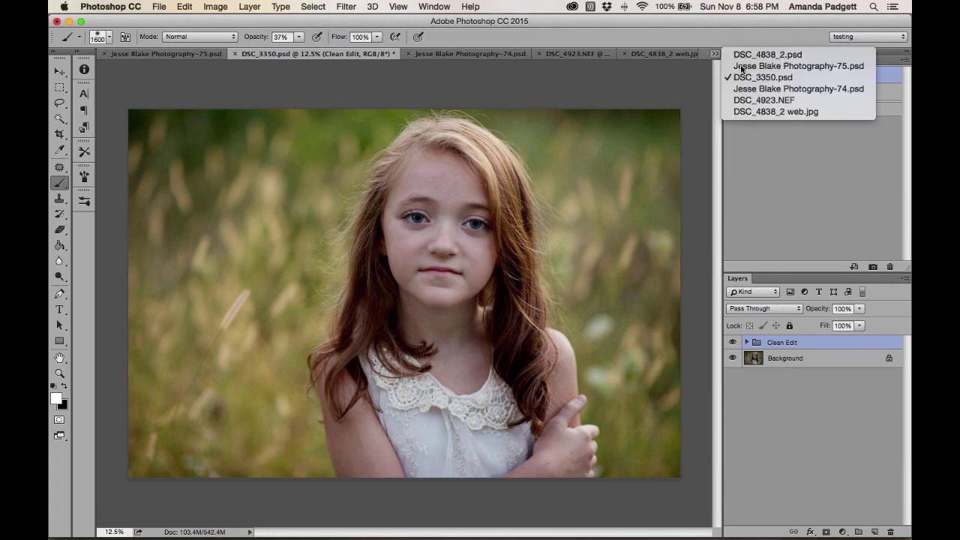
{"action": "left_click", "coordinate": [750, 111]}
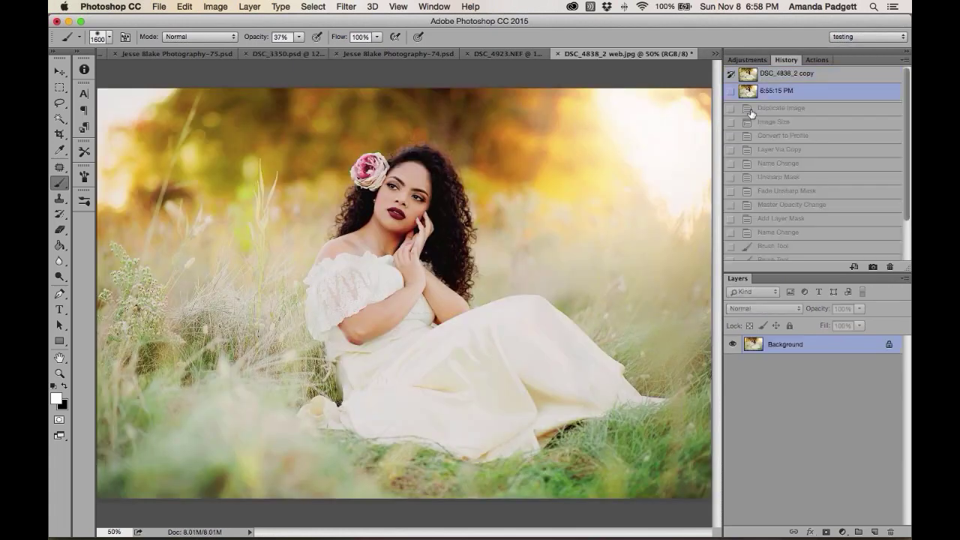
Restore Snapshot 1 in DSC_4838_2.psd and enlarge the layer list to show the photo's whole layer stack
{"action": "left_click", "coordinate": [716, 53]}
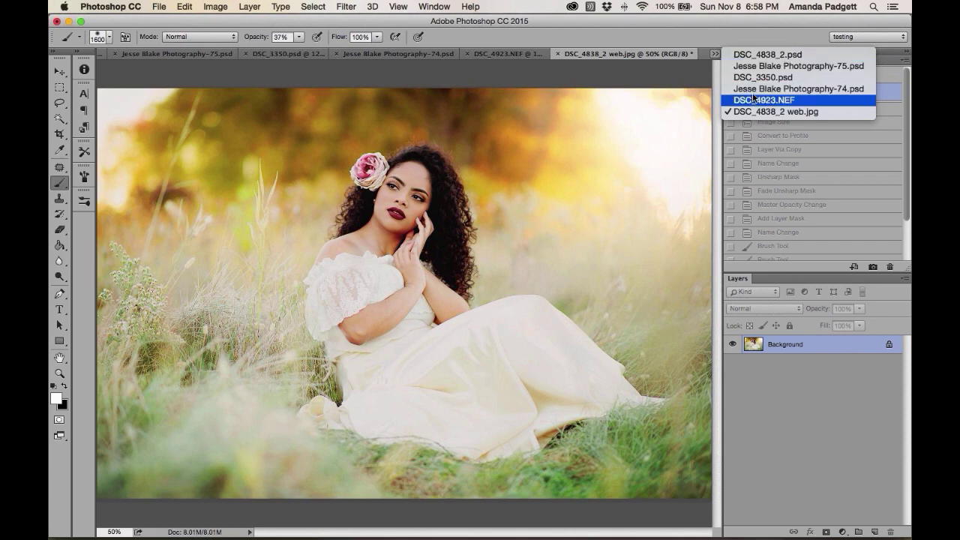
{"action": "left_click", "coordinate": [756, 54]}
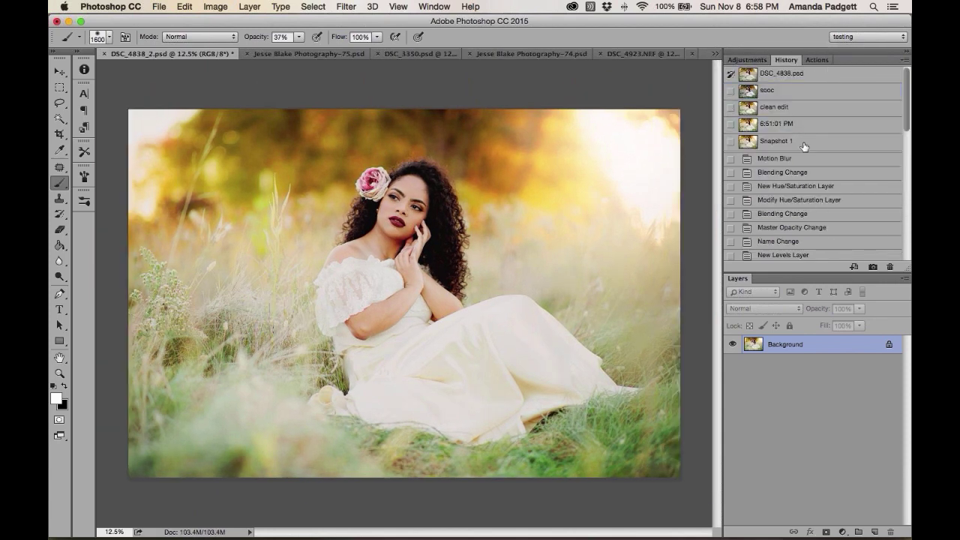
{"action": "left_click", "coordinate": [804, 143]}
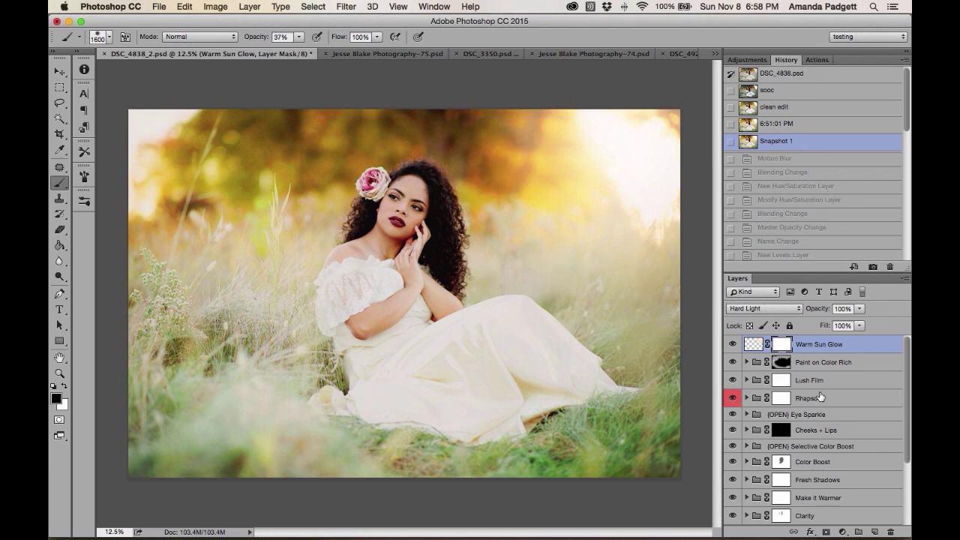
{"action": "scroll", "coordinate": [821, 396], "scroll_direction": "down", "scroll_amount": 5}
{"action": "scroll", "coordinate": [811, 384], "scroll_direction": "down", "scroll_amount": 2}
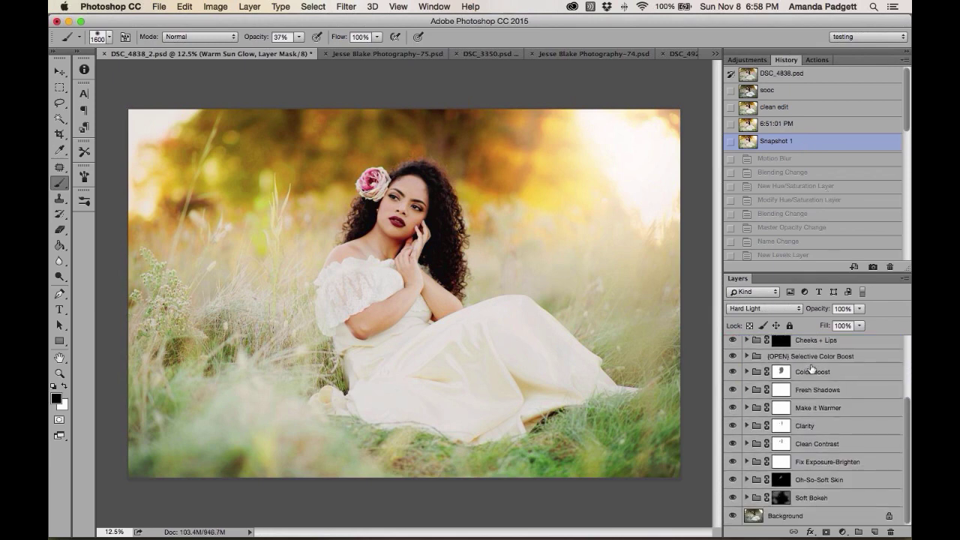
{"action": "left_click_drag", "start_coordinate": [808, 271], "coordinate": [806, 137]}
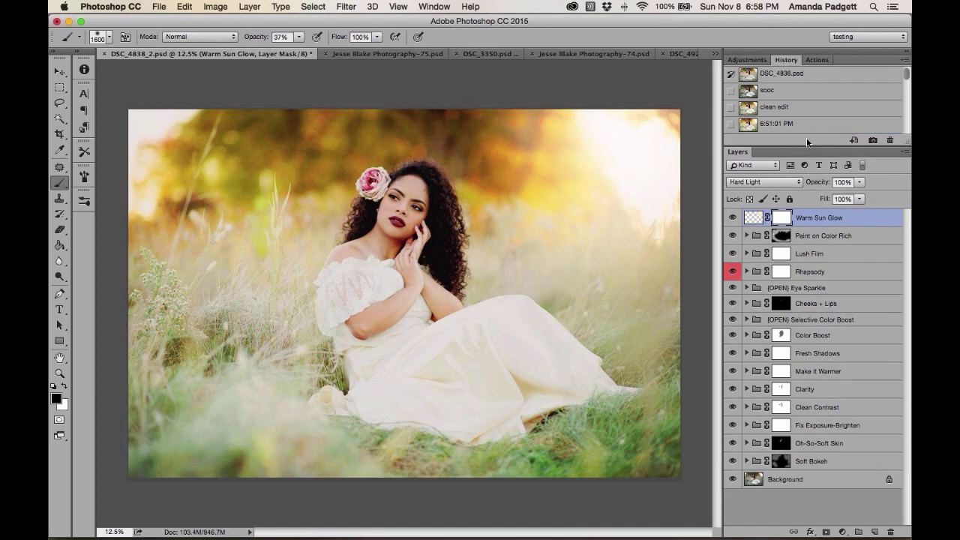
Group the layers from Oh-So-Soft Skin up through {OPEN} Eye Sparkle, leaving Soft Bokeh outside the group
{"action": "left_click", "coordinate": [817, 454]}
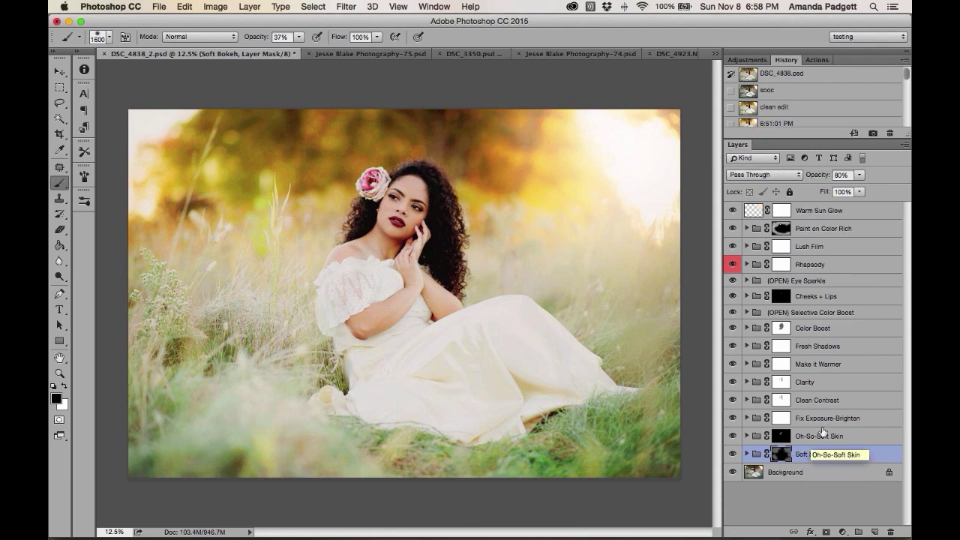
{"action": "left_click", "coordinate": [822, 436]}
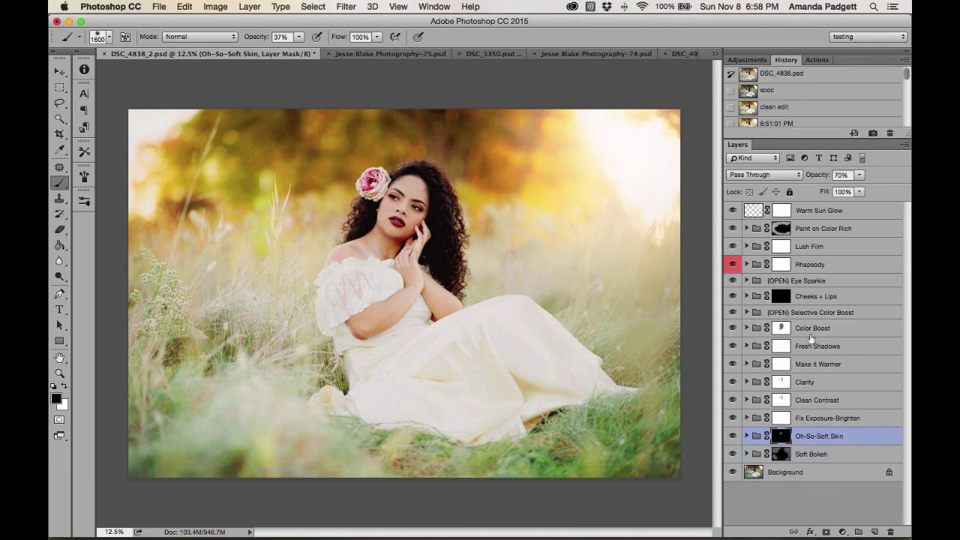
{"action": "left_click", "coordinate": [812, 281], "text": "shift"}
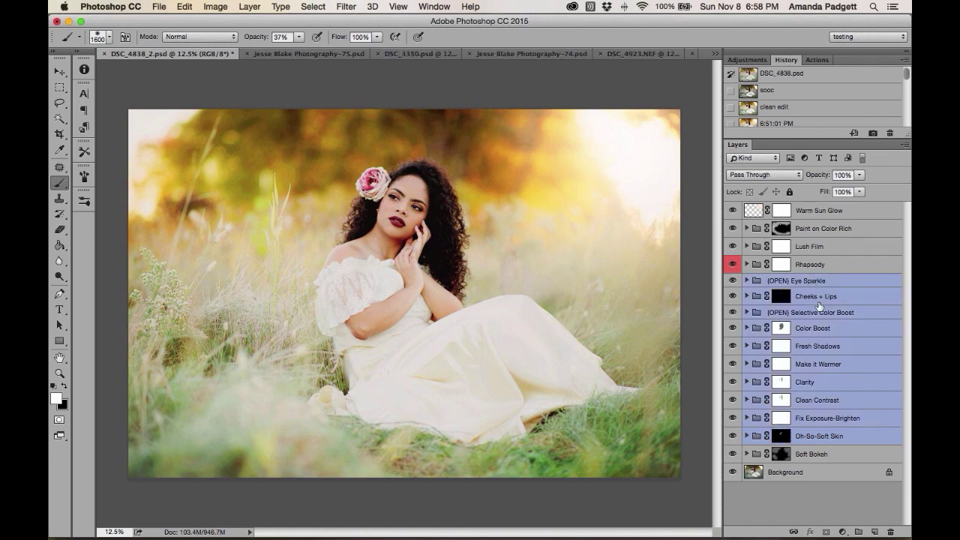
{"action": "key", "text": "super+g"}
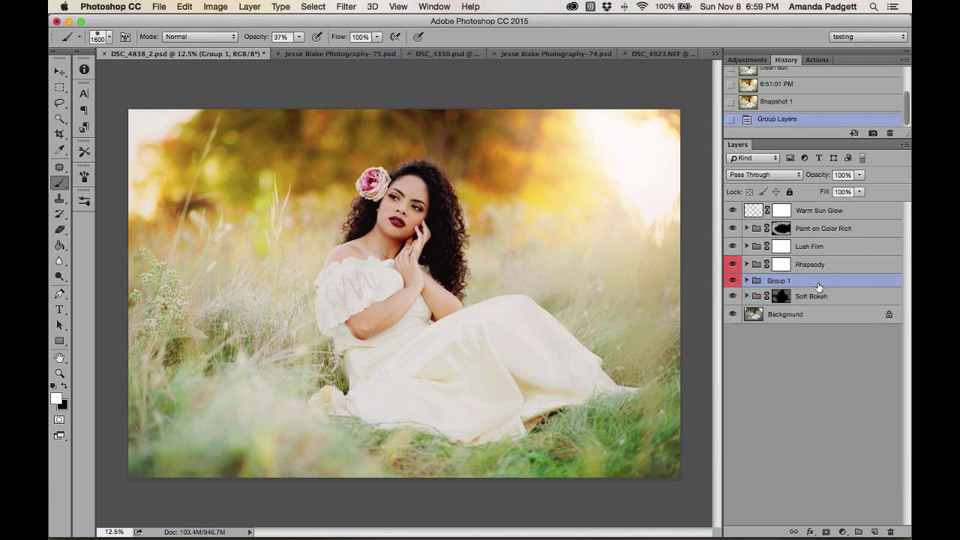
Rename the new layer group Clean edit and expand it to show its contents
{"action": "double_click", "coordinate": [778, 282]}
{"action": "type", "text": "d"}
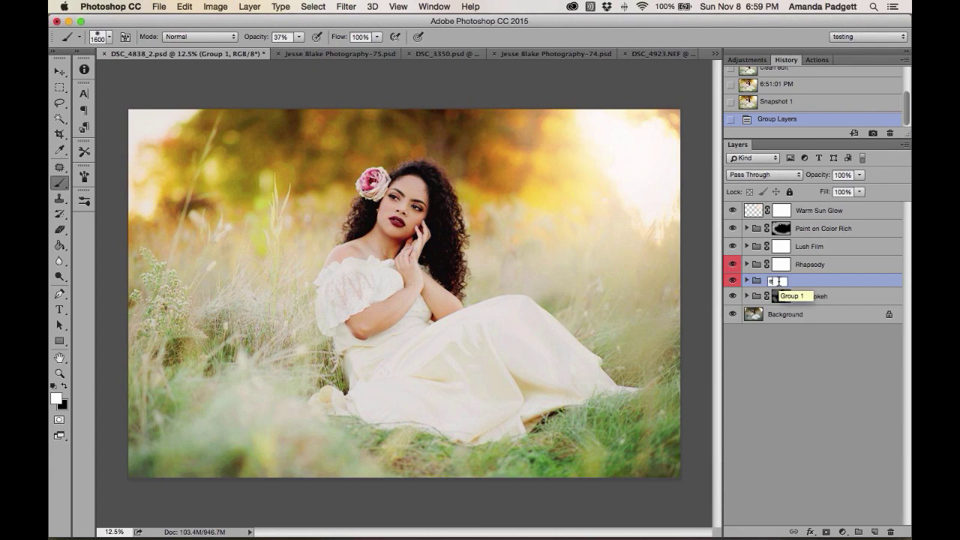
{"action": "type", "text": "lean edit"}
{"action": "key", "text": "Return"}
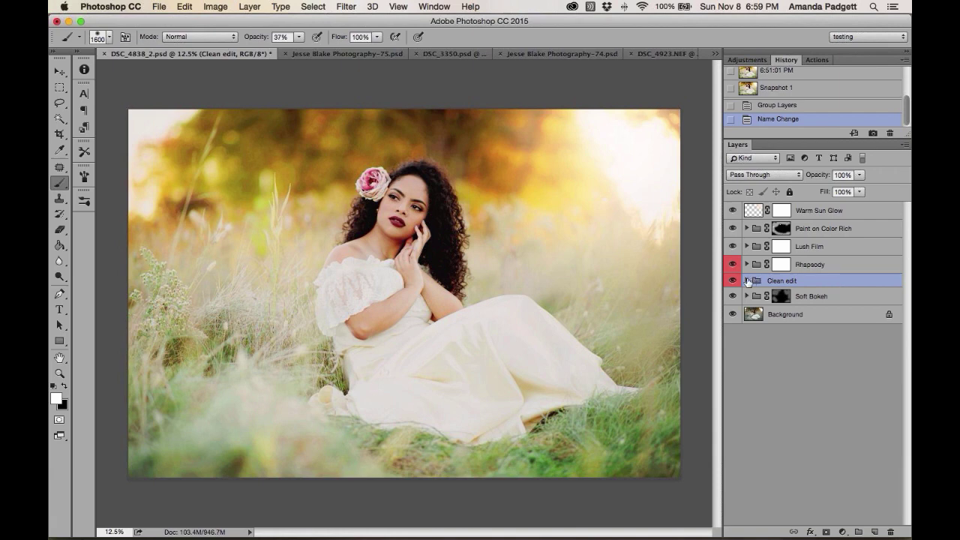
{"action": "left_click", "coordinate": [748, 280]}
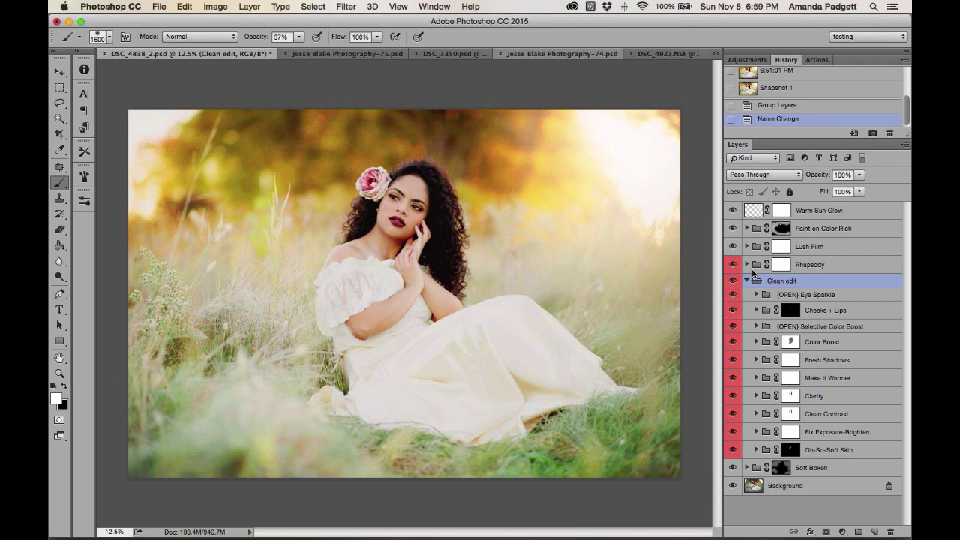
In the patterned-dress portrait, hide Honeysuckle, compare the photo with and without the clean edit group, and examine the layers inside it
{"action": "left_click", "coordinate": [370, 56]}
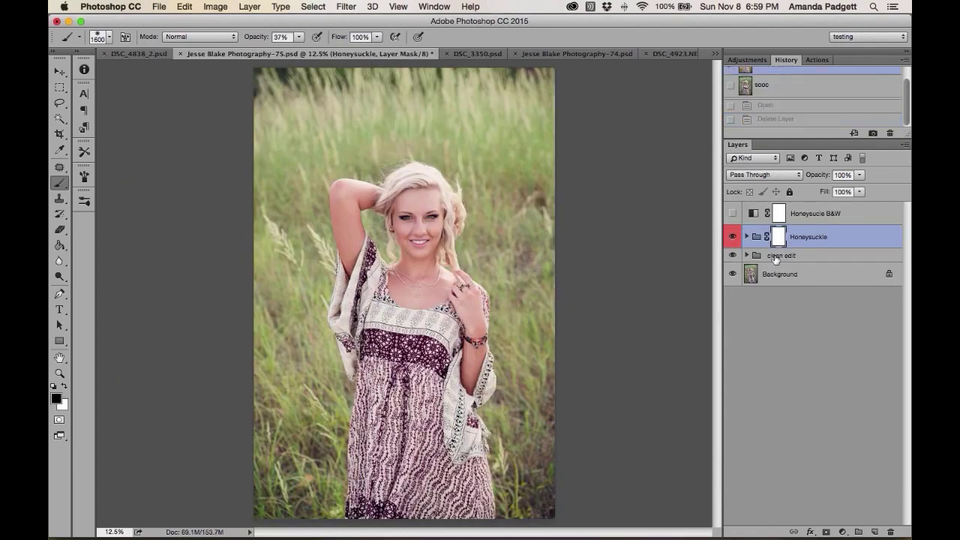
{"action": "left_click", "coordinate": [733, 236]}
{"action": "left_click", "coordinate": [734, 256]}
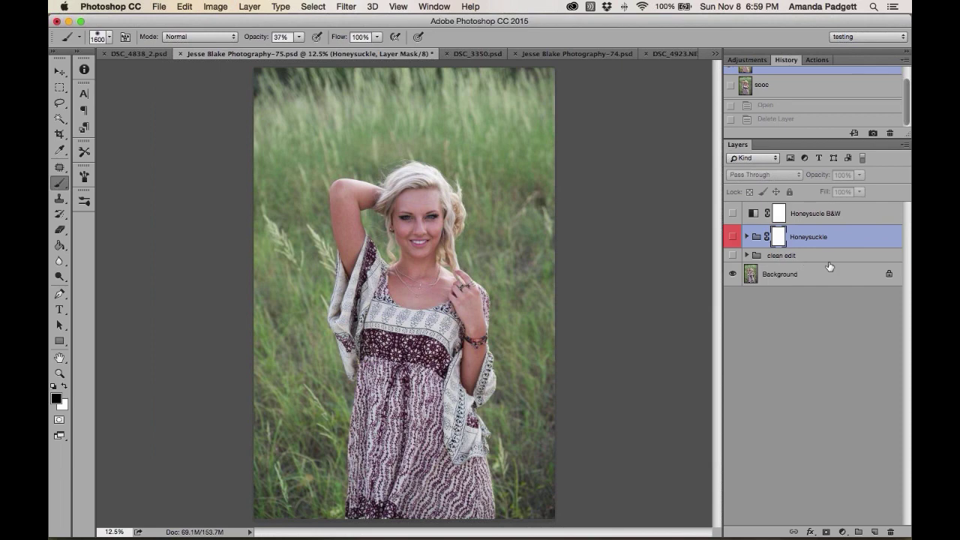
{"action": "left_click", "coordinate": [733, 256]}
{"action": "left_click", "coordinate": [734, 256]}
{"action": "left_click", "coordinate": [734, 255]}
{"action": "left_click", "coordinate": [746, 255]}
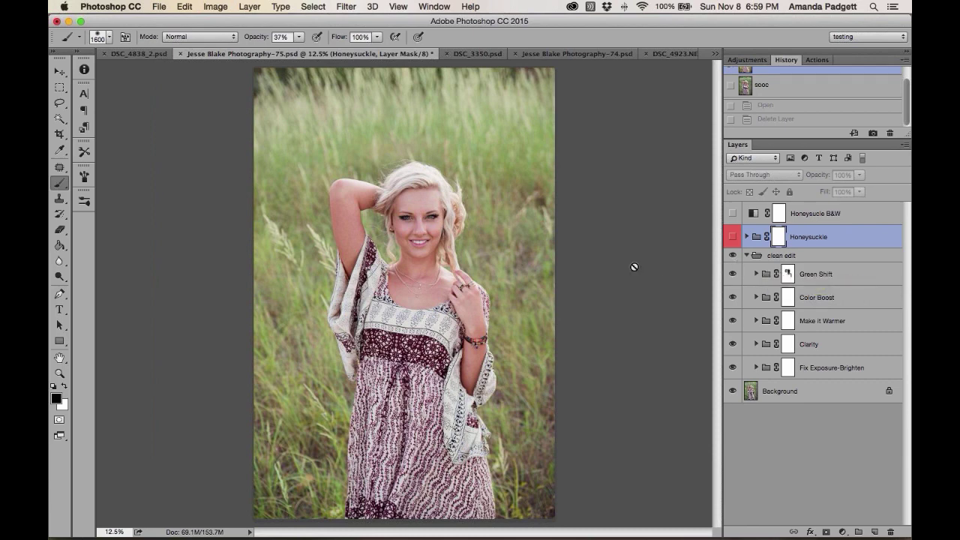
{"action": "left_click", "coordinate": [746, 255]}
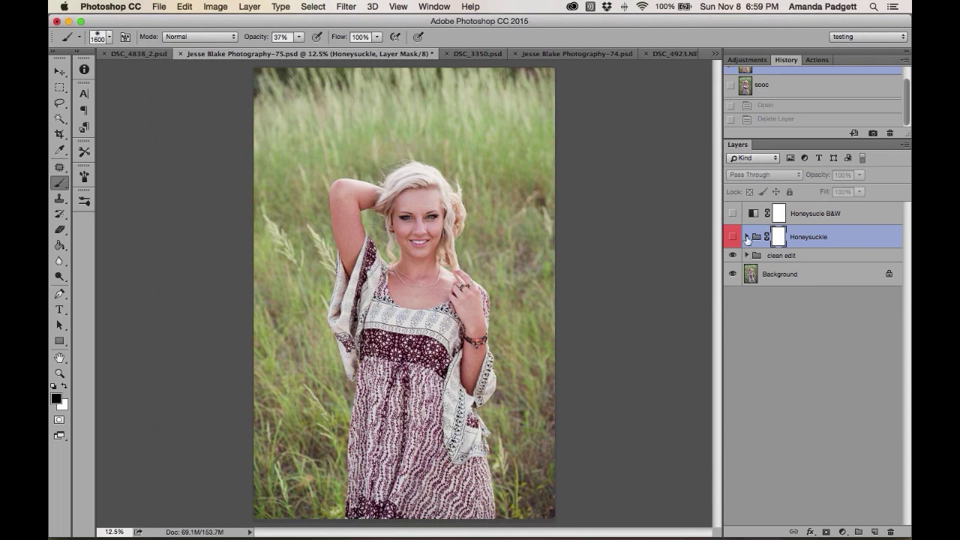
Show the Honeysuckle group again and compare the full edit with the original by temporarily showing only the Background layer
{"action": "left_click", "coordinate": [732, 237]}
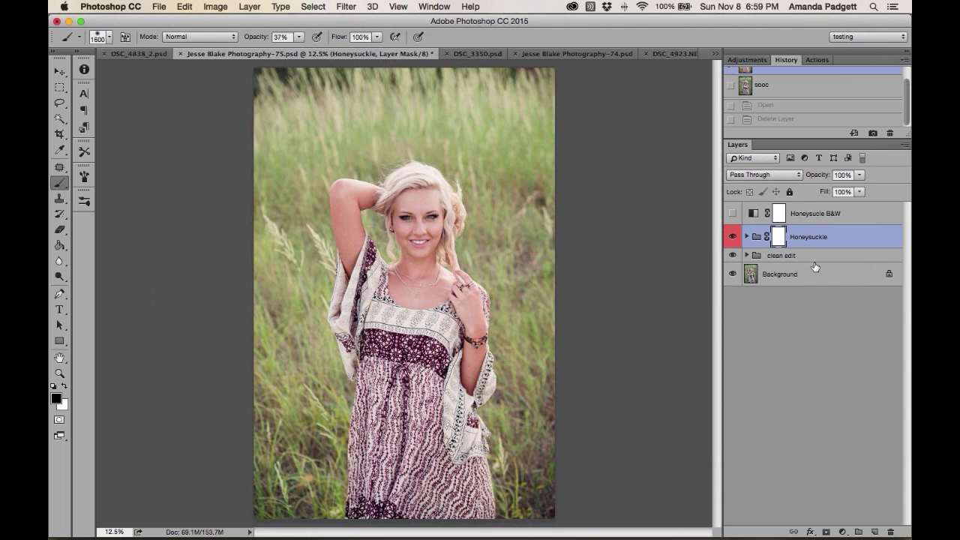
{"action": "left_click", "coordinate": [733, 275], "text": "alt"}
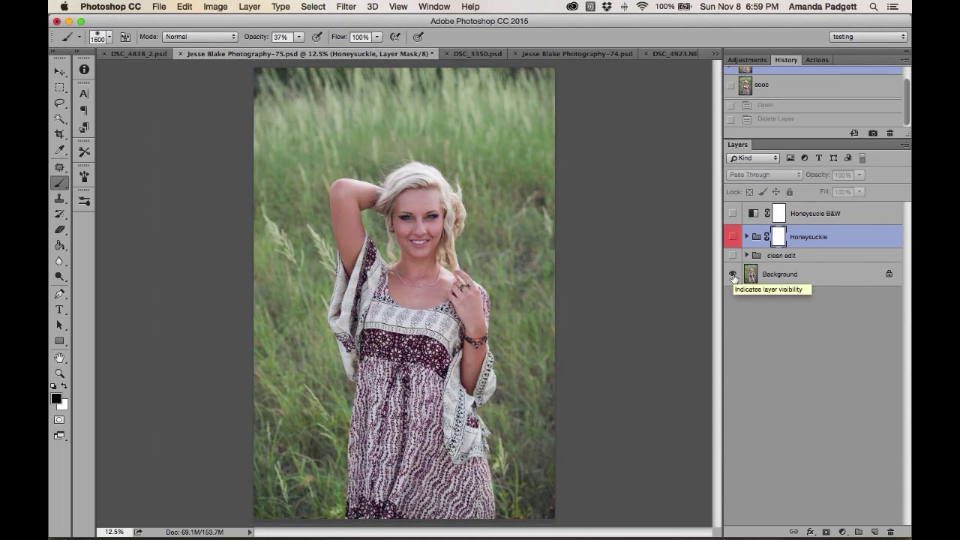
{"action": "left_click", "coordinate": [732, 275], "text": "alt"}
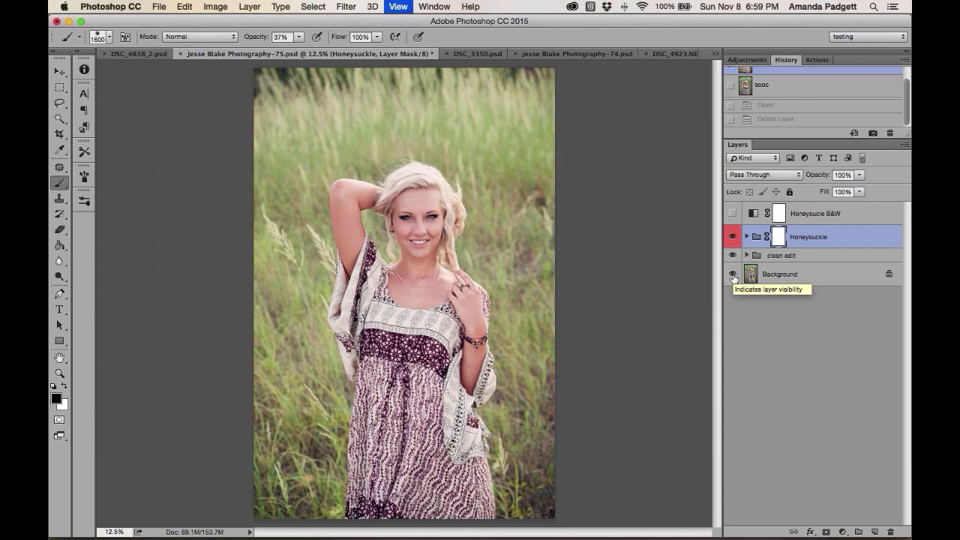
Inspect the subject's face at 33.33% zoom and check which layers the clean edit group contains
{"action": "key", "text": "super+plus"}
{"action": "key", "text": "super+plus"}
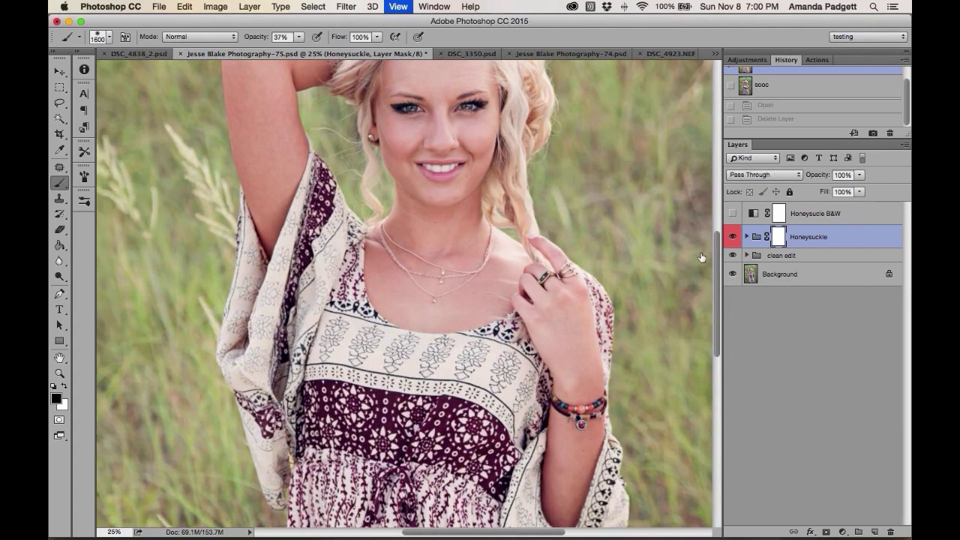
{"action": "key", "text": "super+plus"}
{"action": "left_click_drag", "start_coordinate": [576, 193], "coordinate": [564, 286]}
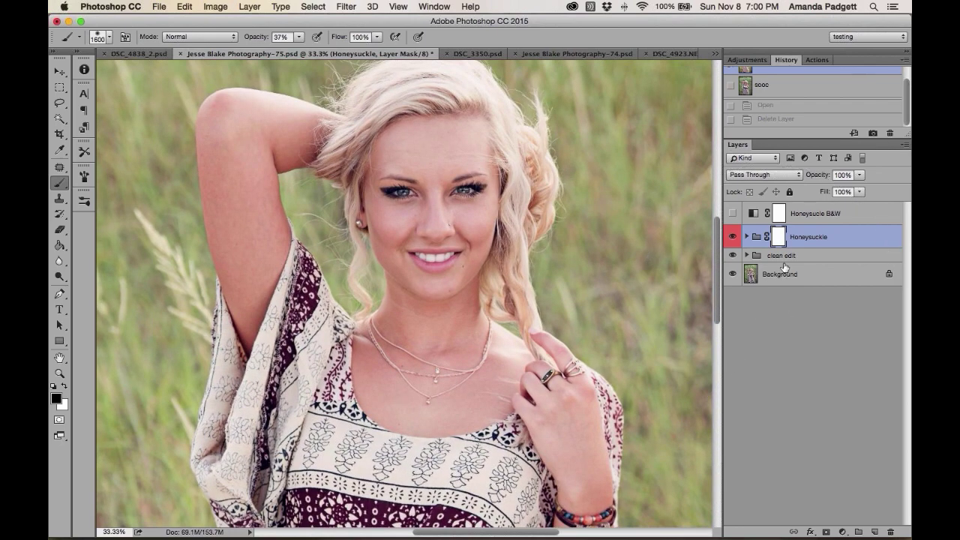
{"action": "left_click", "coordinate": [747, 255]}
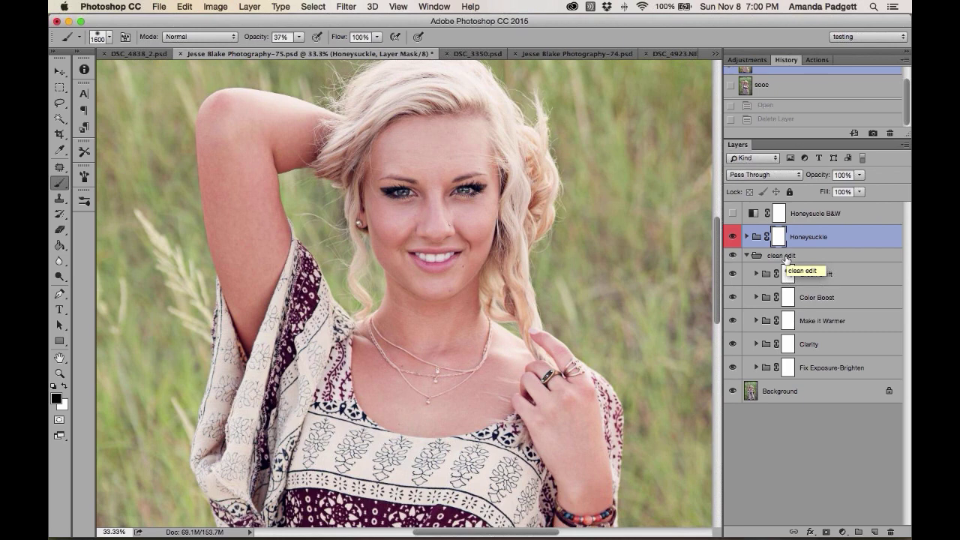
{"action": "left_click", "coordinate": [747, 256]}
Collapse the clean edit group and run the Oh-So-Soft Skin action from the mini retouch set, continuing through its painting instruction
{"action": "left_click", "coordinate": [803, 258]}
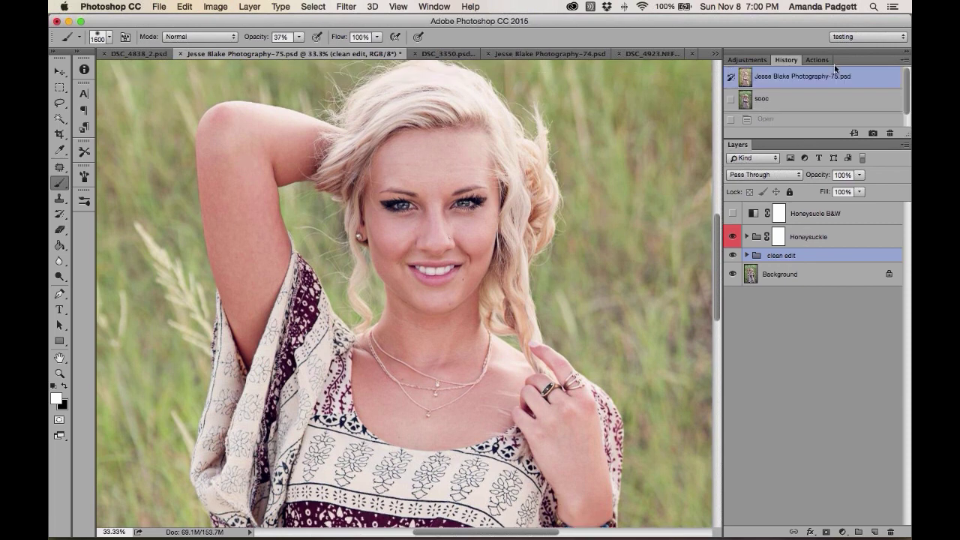
{"action": "left_click", "coordinate": [819, 60]}
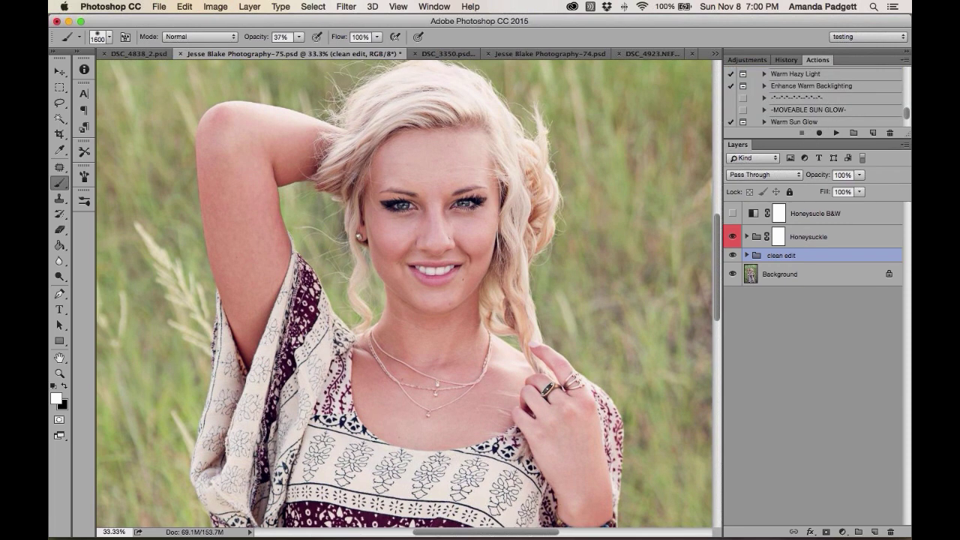
{"action": "left_click_drag", "start_coordinate": [818, 140], "coordinate": [817, 279]}
{"action": "scroll", "coordinate": [819, 164], "scroll_direction": "up", "scroll_amount": 5}
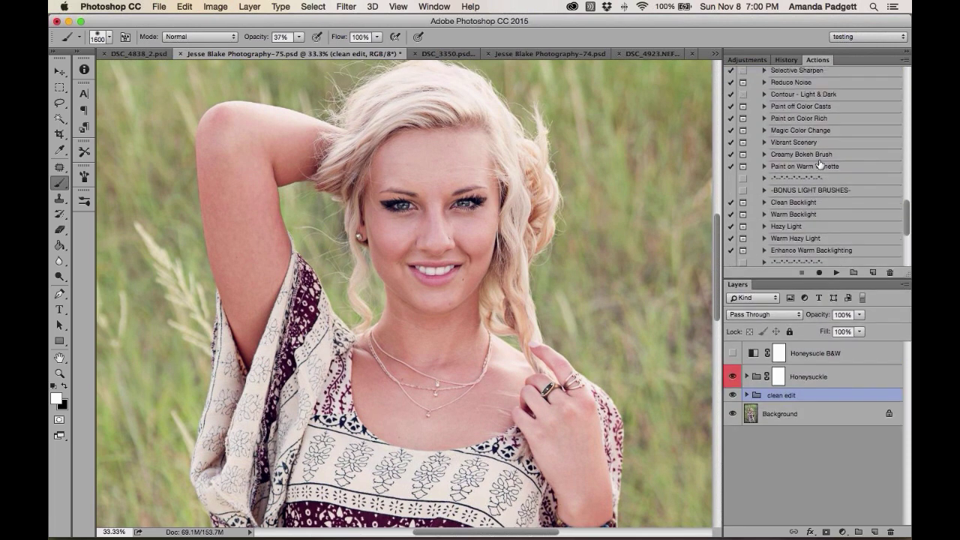
{"action": "scroll", "coordinate": [820, 164], "scroll_direction": "up", "scroll_amount": 6}
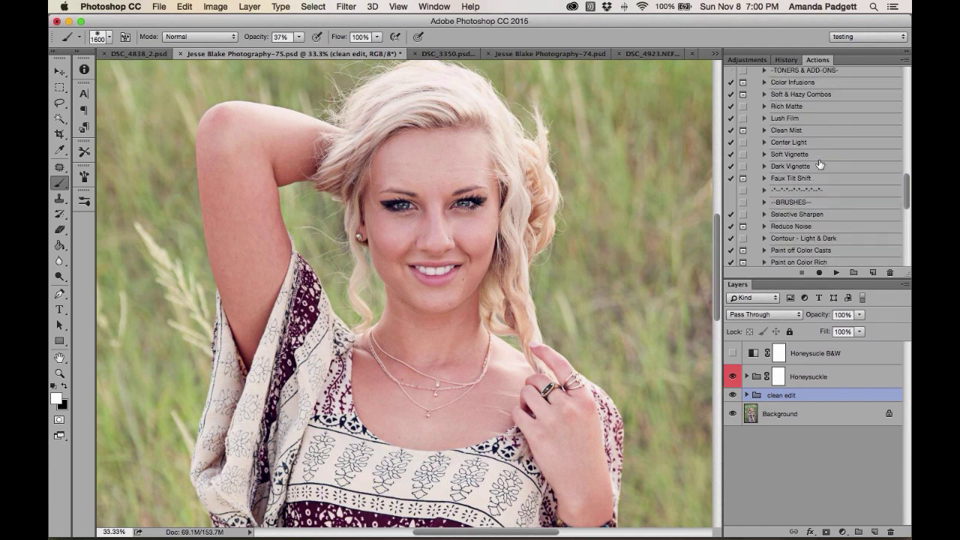
{"action": "scroll", "coordinate": [820, 164], "scroll_direction": "up", "scroll_amount": 6}
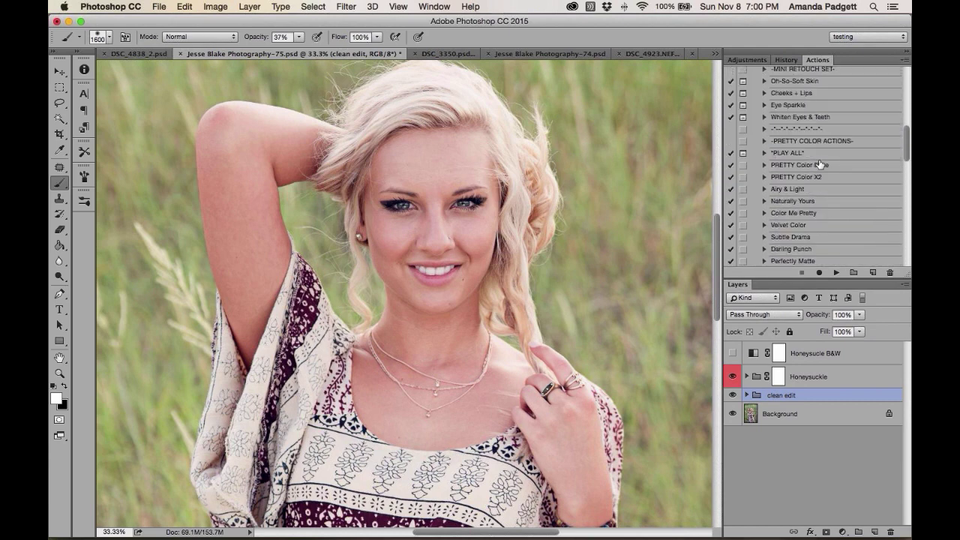
{"action": "scroll", "coordinate": [819, 165], "scroll_direction": "up", "scroll_amount": 1}
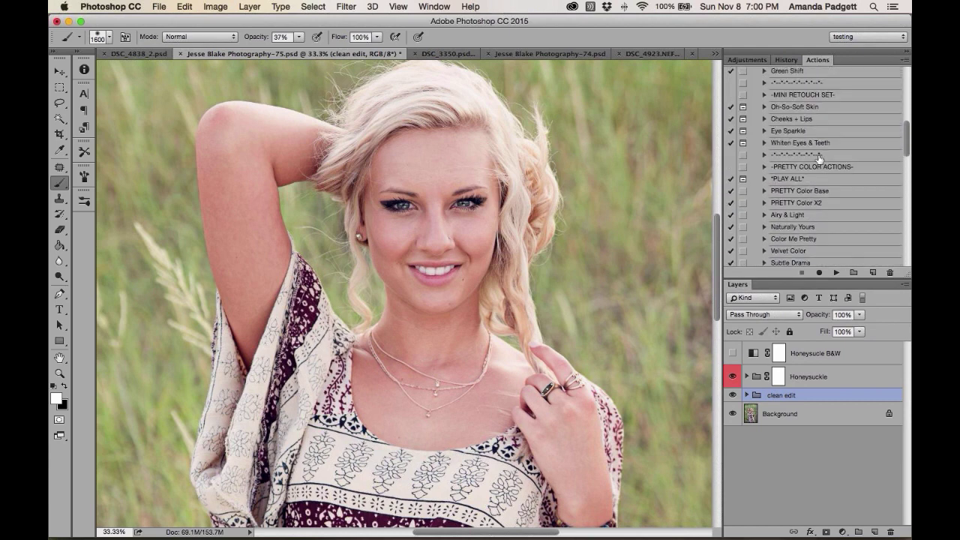
{"action": "left_click", "coordinate": [811, 107]}
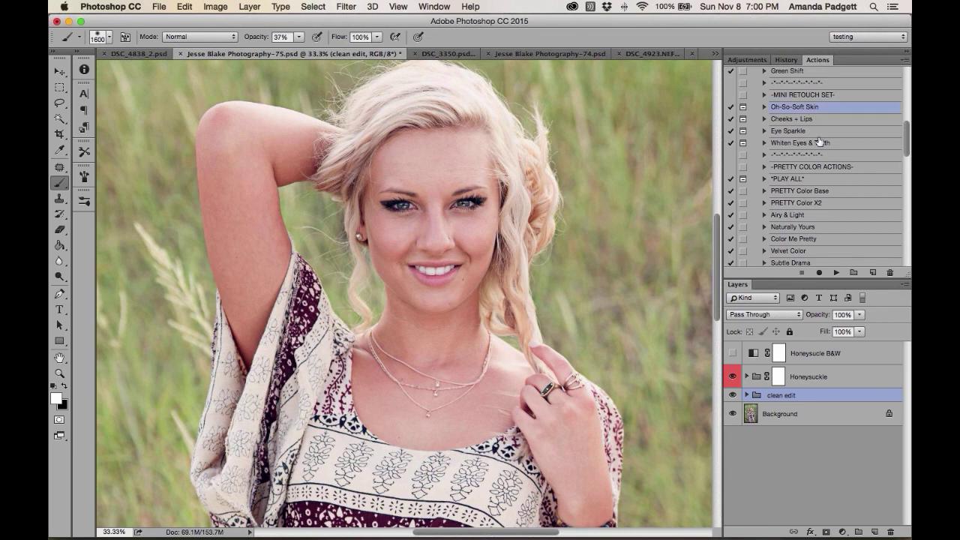
{"action": "left_click", "coordinate": [836, 274]}
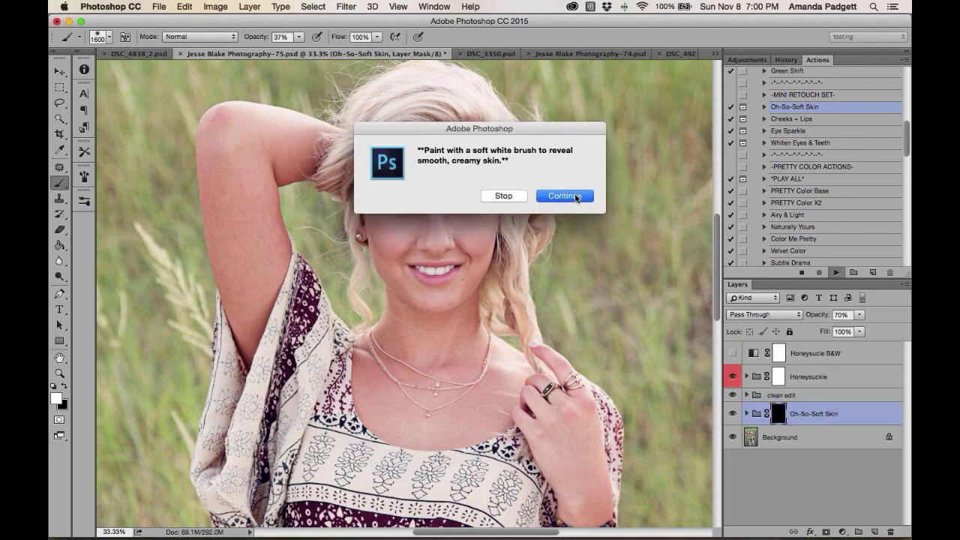
{"action": "left_click", "coordinate": [575, 197]}
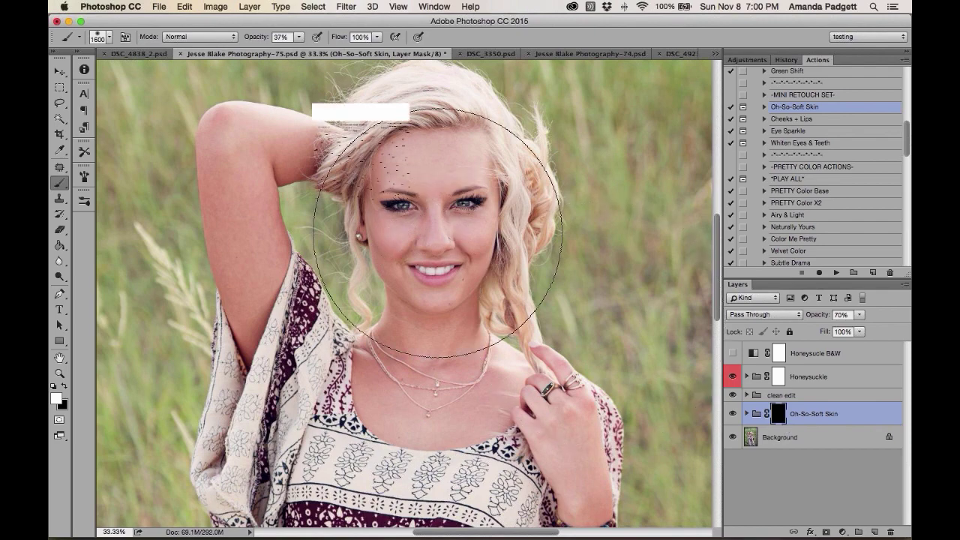
Show the Oh-So-Soft Skin mask as a red overlay and prepare a white 250 px brush at 66% opacity
{"action": "key", "text": "bracketleft"}
{"action": "key", "text": "bracketleft"}
{"action": "key", "text": "bracketleft"}
{"action": "key", "text": "bracketleft"}
{"action": "key", "text": "bracketleft"}
{"action": "key", "text": "bracketleft"}
{"action": "key", "text": "bracketleft"}
{"action": "key", "text": "bracketleft"}
{"action": "key", "text": "bracketleft"}
{"action": "key", "text": "bracketleft"}
{"action": "key", "text": "bracketleft"}
{"action": "key", "text": "bracketleft"}
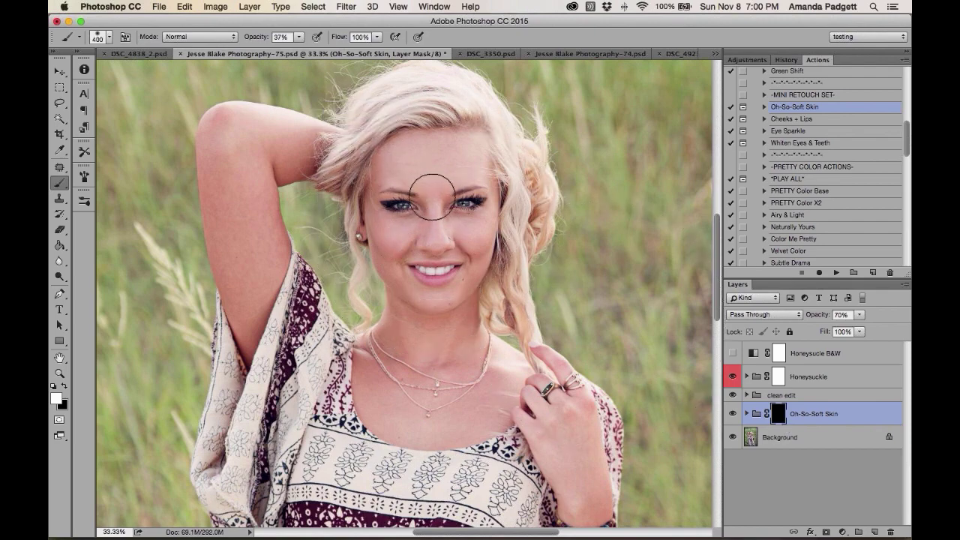
{"action": "key", "text": "bracketleft"}
{"action": "key", "text": "bracketleft"}
{"action": "key", "text": "x"}
{"action": "key", "text": "backslash"}
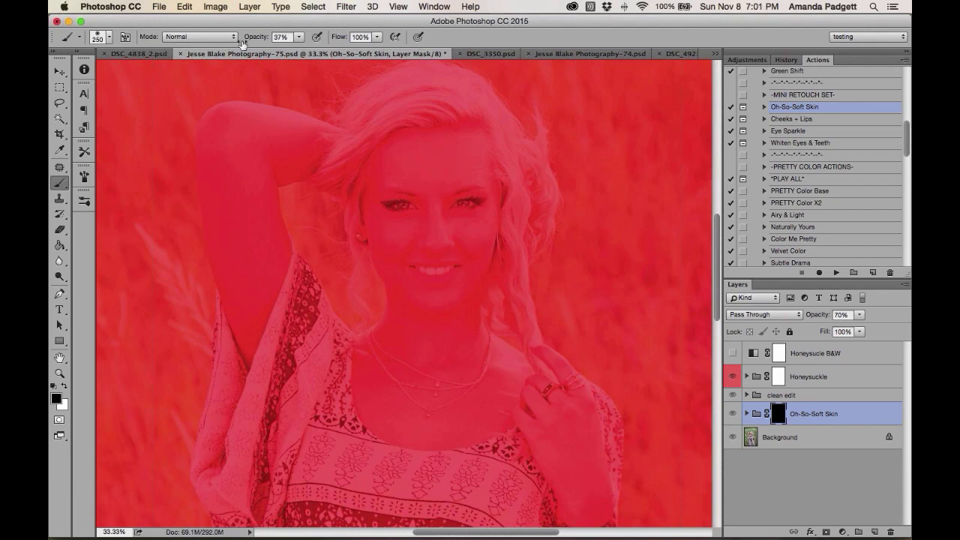
{"action": "left_click_drag", "start_coordinate": [244, 42], "coordinate": [264, 40]}
{"action": "key", "text": "x"}
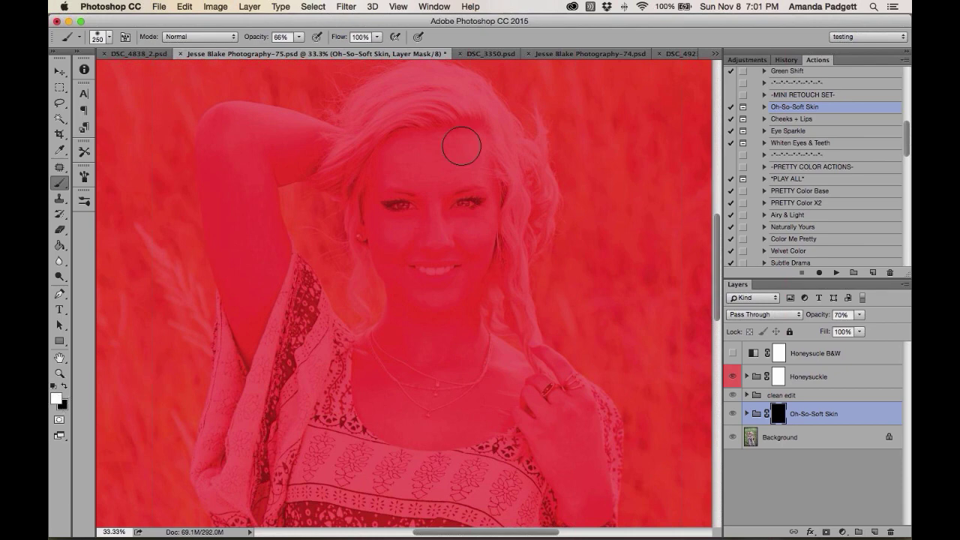
Paint skin smoothing onto the forehead, nose, cheeks and chin in the mask, reducing the brush to 150 px and avoiding eyes and lips
{"action": "mouse_move", "coordinate": [416, 157]}
{"action": "left_mouse_down"}
{"action": "mouse_move", "coordinate": [398, 157]}
{"action": "mouse_move", "coordinate": [454, 150]}
{"action": "mouse_move", "coordinate": [448, 172]}
{"action": "mouse_move", "coordinate": [430, 168]}
{"action": "left_mouse_up"}
{"action": "key", "text": "bracketleft"}
{"action": "key", "text": "bracketleft"}
{"action": "key", "text": "bracketleft"}
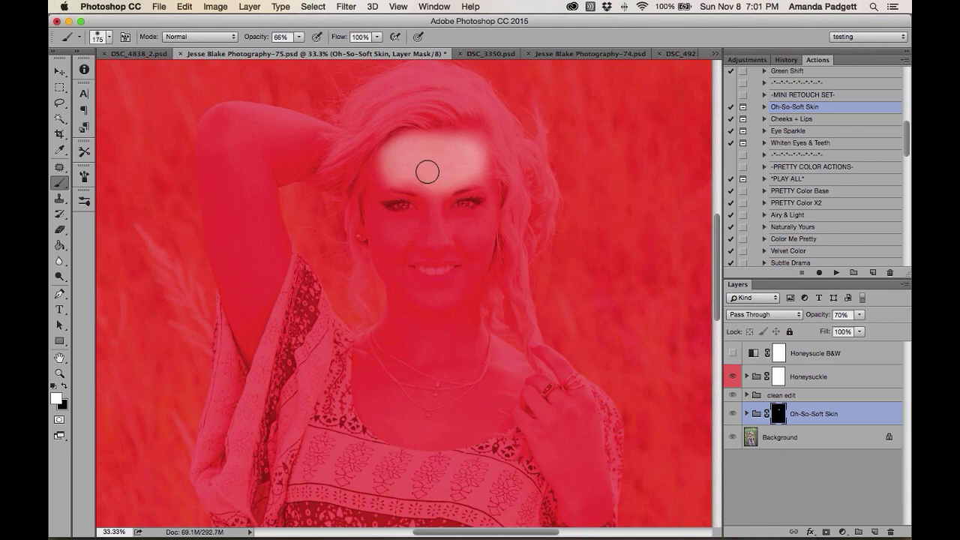
{"action": "mouse_move", "coordinate": [435, 214]}
{"action": "left_mouse_down"}
{"action": "mouse_move", "coordinate": [421, 234]}
{"action": "mouse_move", "coordinate": [379, 227]}
{"action": "mouse_move", "coordinate": [382, 236]}
{"action": "mouse_move", "coordinate": [391, 246]}
{"action": "mouse_move", "coordinate": [388, 236]}
{"action": "mouse_move", "coordinate": [426, 227]}
{"action": "mouse_move", "coordinate": [486, 226]}
{"action": "mouse_move", "coordinate": [480, 250]}
{"action": "mouse_move", "coordinate": [468, 242]}
{"action": "mouse_move", "coordinate": [468, 284]}
{"action": "mouse_move", "coordinate": [415, 294]}
{"action": "mouse_move", "coordinate": [403, 283]}
{"action": "mouse_move", "coordinate": [387, 253]}
{"action": "mouse_move", "coordinate": [401, 244]}
{"action": "mouse_move", "coordinate": [463, 246]}
{"action": "mouse_move", "coordinate": [379, 219]}
{"action": "mouse_move", "coordinate": [371, 180]}
{"action": "mouse_move", "coordinate": [375, 225]}
{"action": "left_mouse_up"}
{"action": "mouse_move", "coordinate": [463, 160]}
{"action": "left_mouse_down"}
{"action": "mouse_move", "coordinate": [500, 185]}
{"action": "mouse_move", "coordinate": [470, 298]}
{"action": "left_mouse_up"}
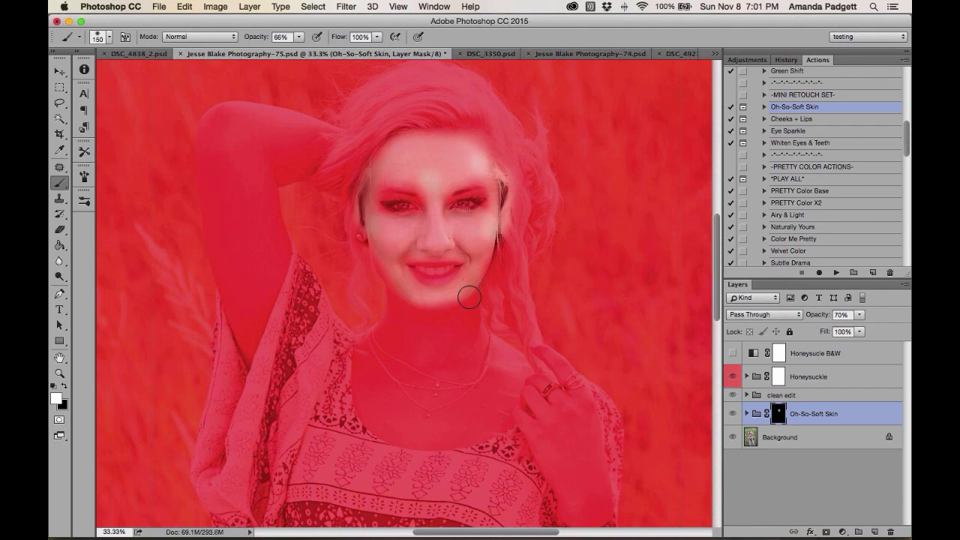
Paint the neck and chest into the skin mask with a 300 px brush at 46% opacity, touch up the forehead, and hide the mask overlay
{"action": "left_click", "coordinate": [299, 37]}
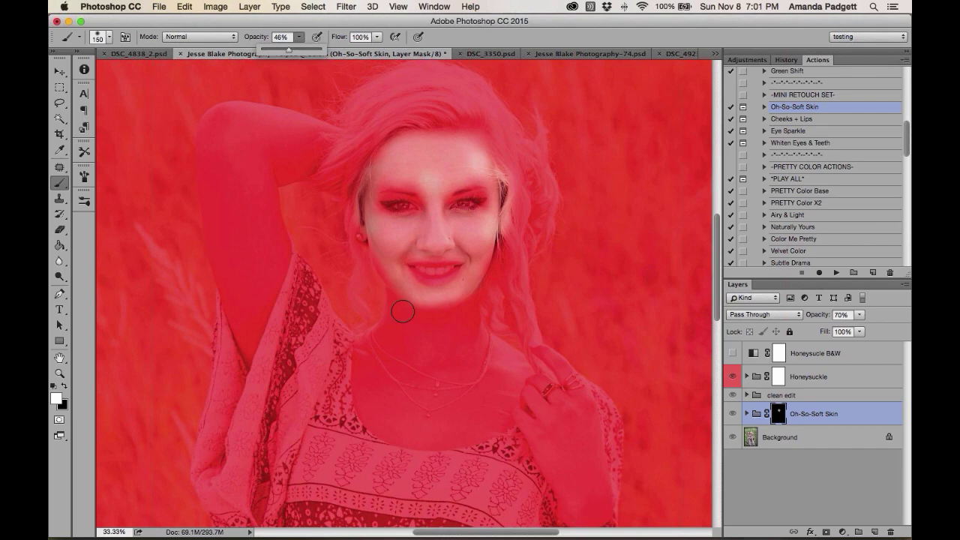
{"action": "key", "text": "bracketright"}
{"action": "key", "text": "bracketright"}
{"action": "key", "text": "4"}
{"action": "key", "text": "6"}
{"action": "key", "text": "bracketright"}
{"action": "key", "text": "bracketright"}
{"action": "mouse_move", "coordinate": [403, 312]}
{"action": "left_mouse_down"}
{"action": "mouse_move", "coordinate": [436, 328]}
{"action": "mouse_move", "coordinate": [458, 325]}
{"action": "mouse_move", "coordinate": [415, 345]}
{"action": "mouse_move", "coordinate": [449, 350]}
{"action": "mouse_move", "coordinate": [489, 399]}
{"action": "mouse_move", "coordinate": [406, 425]}
{"action": "mouse_move", "coordinate": [383, 407]}
{"action": "mouse_move", "coordinate": [370, 372]}
{"action": "mouse_move", "coordinate": [394, 333]}
{"action": "mouse_move", "coordinate": [379, 259]}
{"action": "left_mouse_up"}
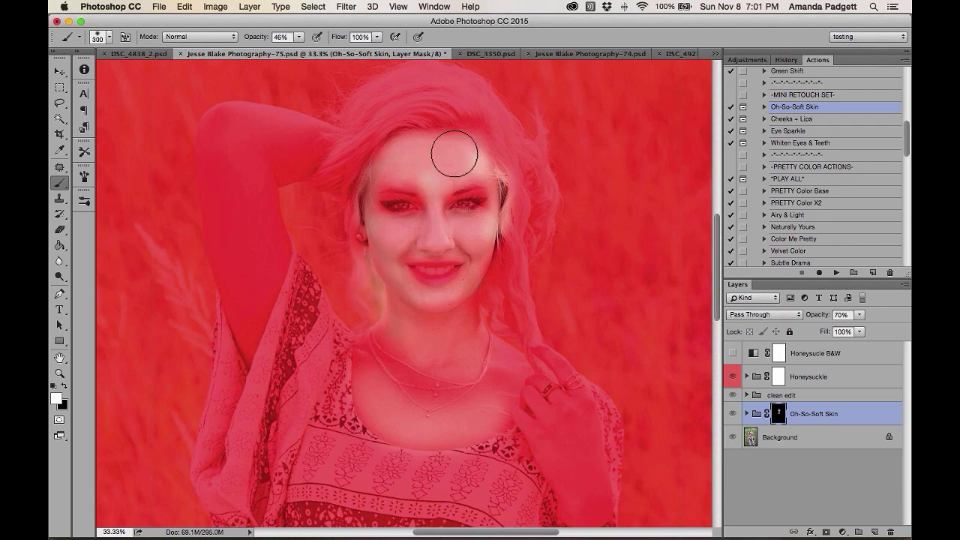
{"action": "left_click_drag", "start_coordinate": [454, 154], "coordinate": [408, 147]}
{"action": "key", "text": "backslash"}
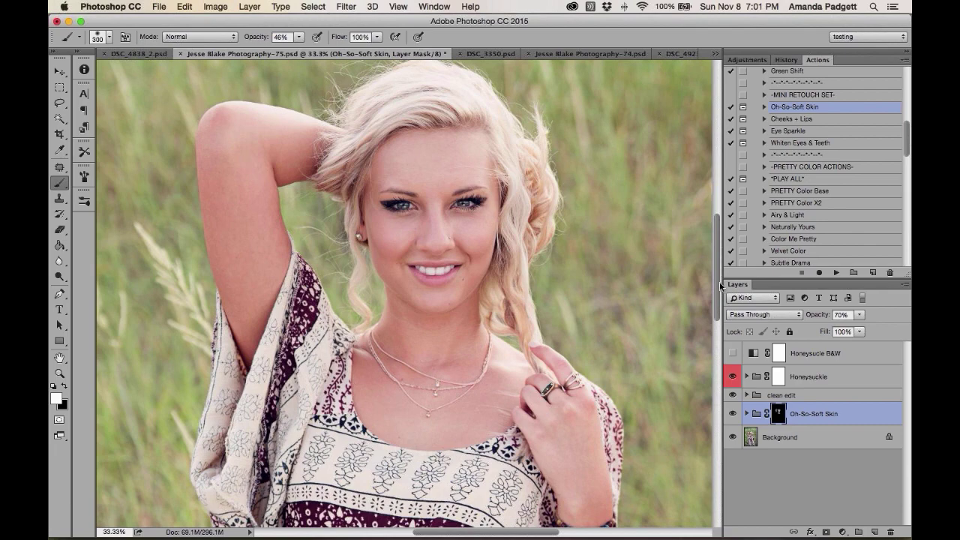
Add a blank layer above Oh-So-Soft Skin and sample a light skin tone from the cheek below the eye on the photo's right side
{"action": "key", "text": "super+plus"}
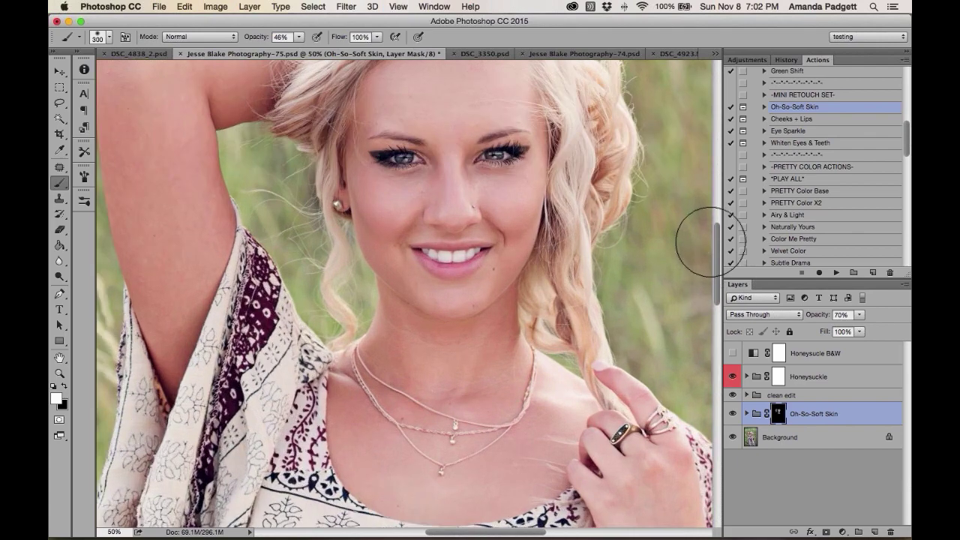
{"action": "left_click_drag", "start_coordinate": [717, 245], "coordinate": [717, 225]}
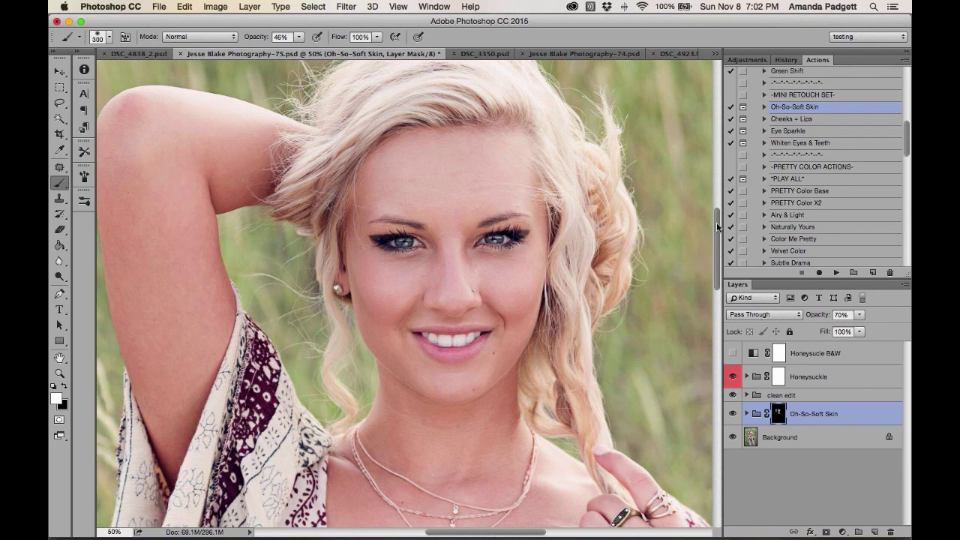
{"action": "left_click", "coordinate": [873, 532]}
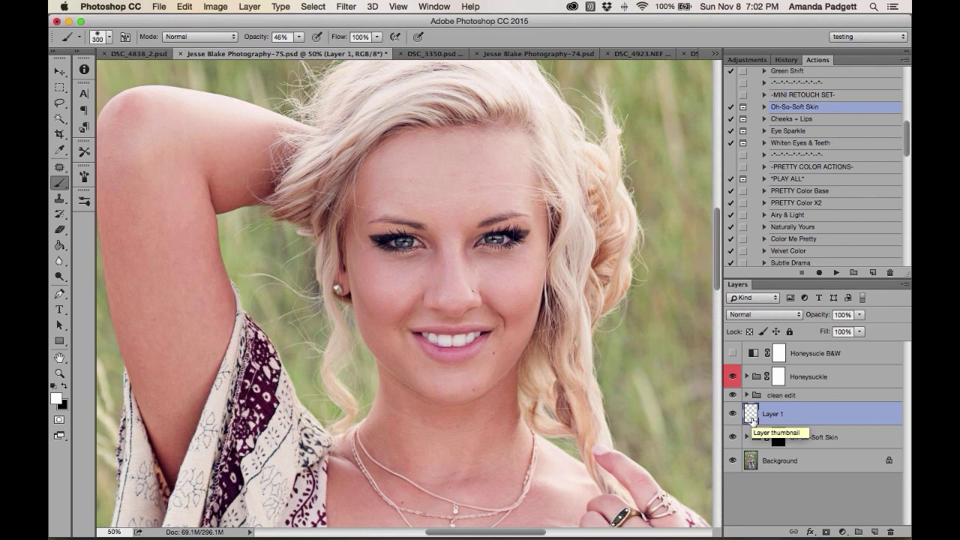
{"action": "key", "text": "i"}
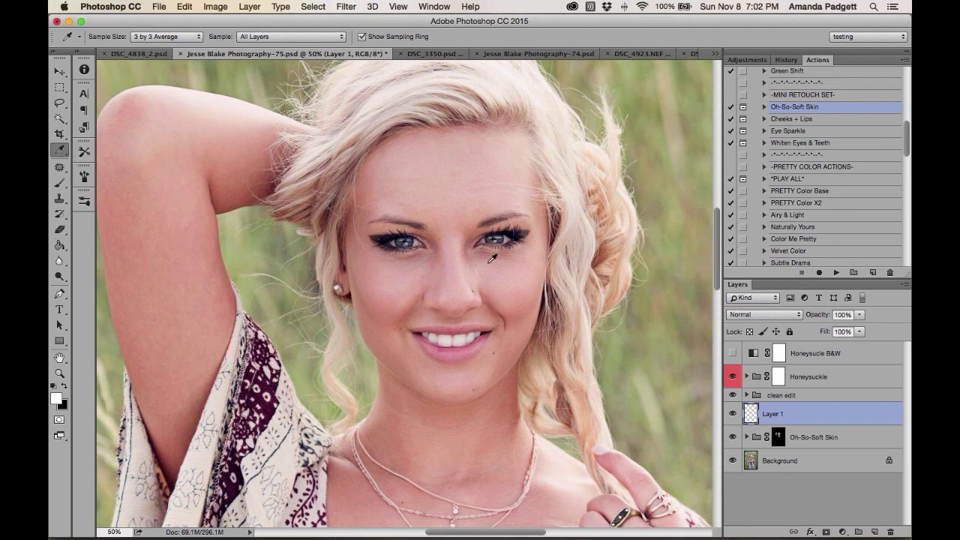
{"action": "left_click", "coordinate": [452, 259]}
{"action": "left_click", "coordinate": [481, 248]}
{"action": "left_click", "coordinate": [485, 270]}
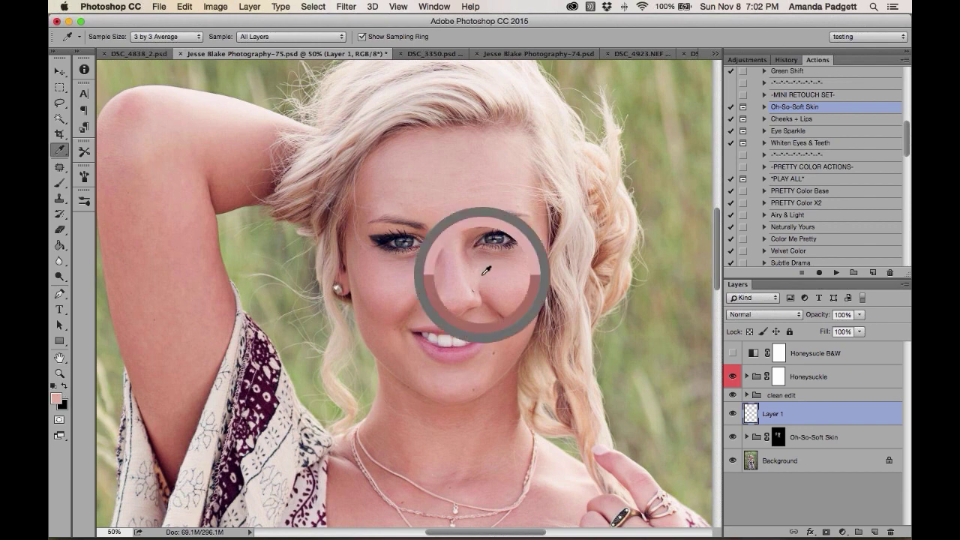
{"action": "left_click", "coordinate": [485, 270]}
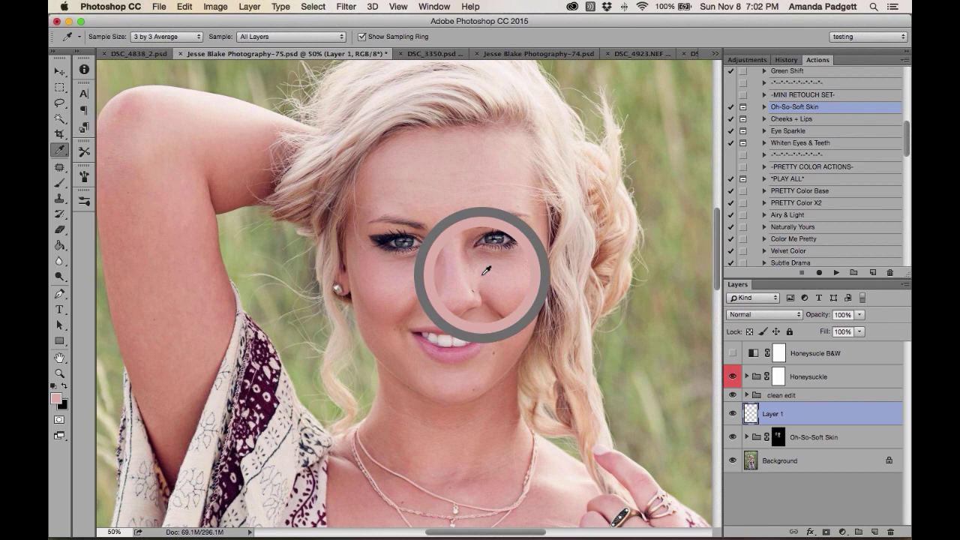
{"action": "left_click", "coordinate": [483, 270]}
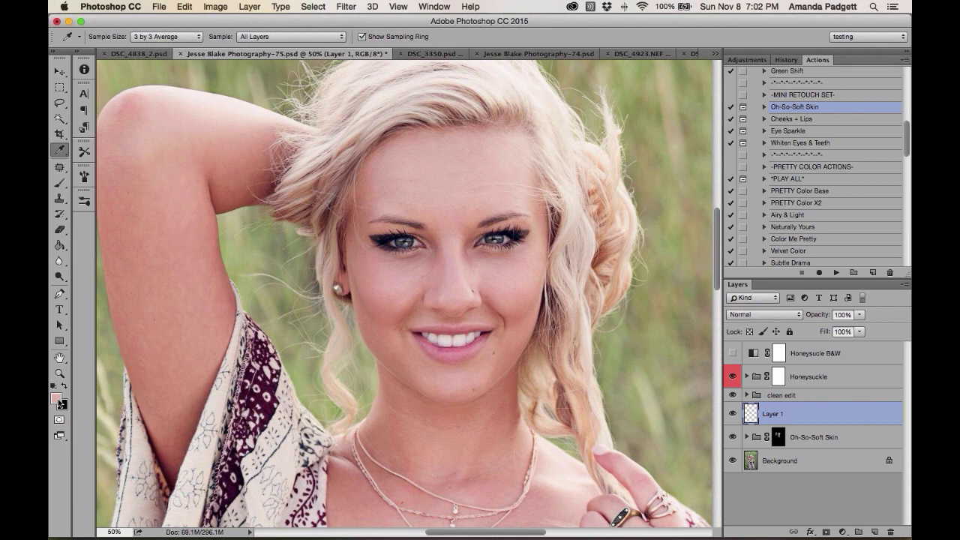
Paint the sampled tone under the eye on the photo's right side, using an 80 px brush at 30% opacity
{"action": "key", "text": "b"}
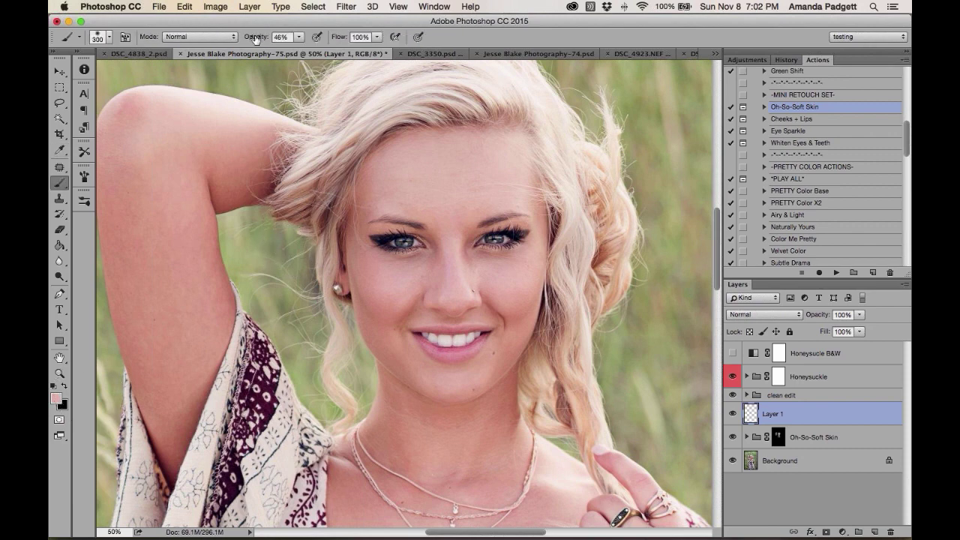
{"action": "left_click_drag", "start_coordinate": [253, 38], "coordinate": [248, 40]}
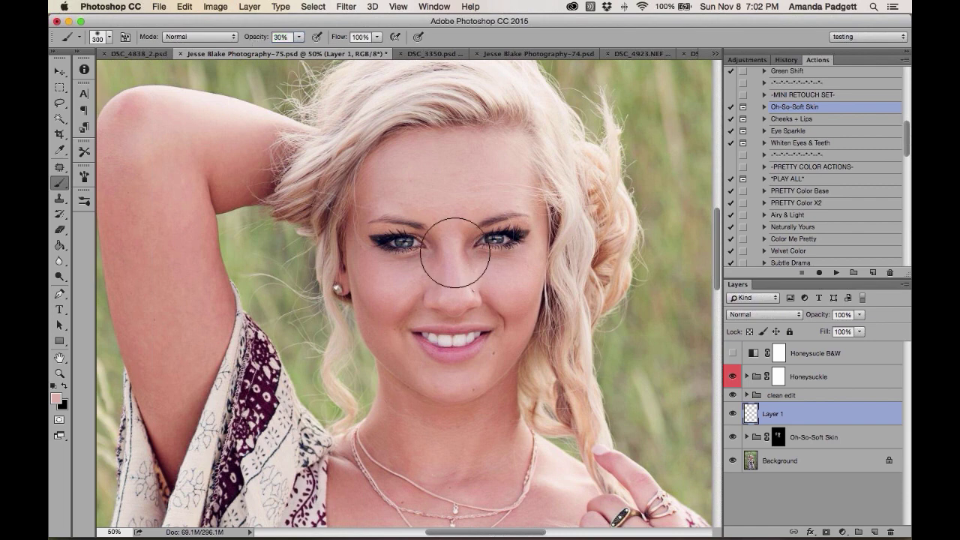
{"action": "key", "text": "bracketleft"}
{"action": "key", "text": "bracketleft"}
{"action": "key", "text": "bracketleft"}
{"action": "key", "text": "bracketleft"}
{"action": "key", "text": "bracketleft"}
{"action": "key", "text": "bracketleft"}
{"action": "key", "text": "bracketleft"}
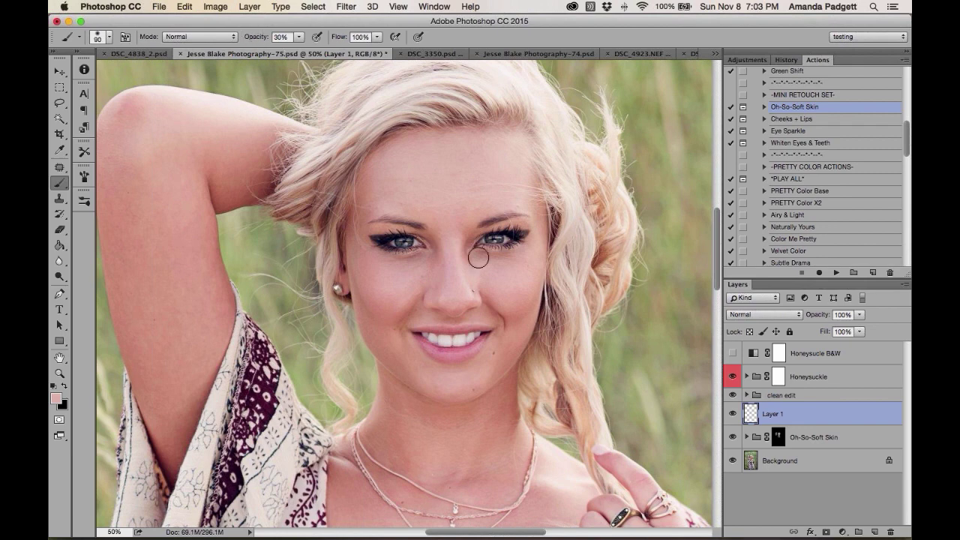
{"action": "key", "text": "bracketleft"}
{"action": "mouse_move", "coordinate": [514, 255]}
{"action": "left_mouse_down"}
{"action": "mouse_move", "coordinate": [472, 258]}
{"action": "mouse_move", "coordinate": [467, 242]}
{"action": "mouse_move", "coordinate": [478, 259]}
{"action": "mouse_move", "coordinate": [524, 259]}
{"action": "left_mouse_up"}
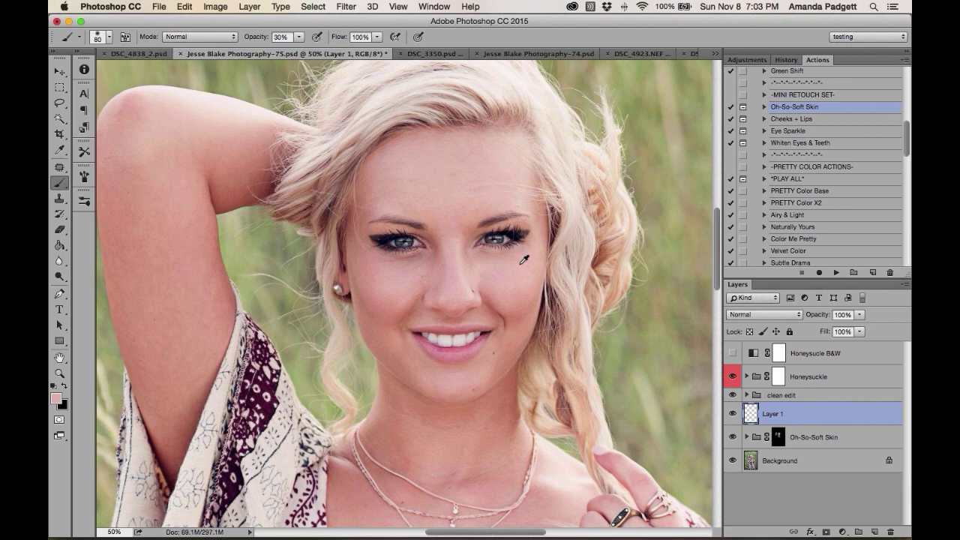
Sample skin tones from the other cheek and nose bridge and paint beneath the eye on the photo's left side, redoing the first stroke
{"action": "key", "text": "i"}
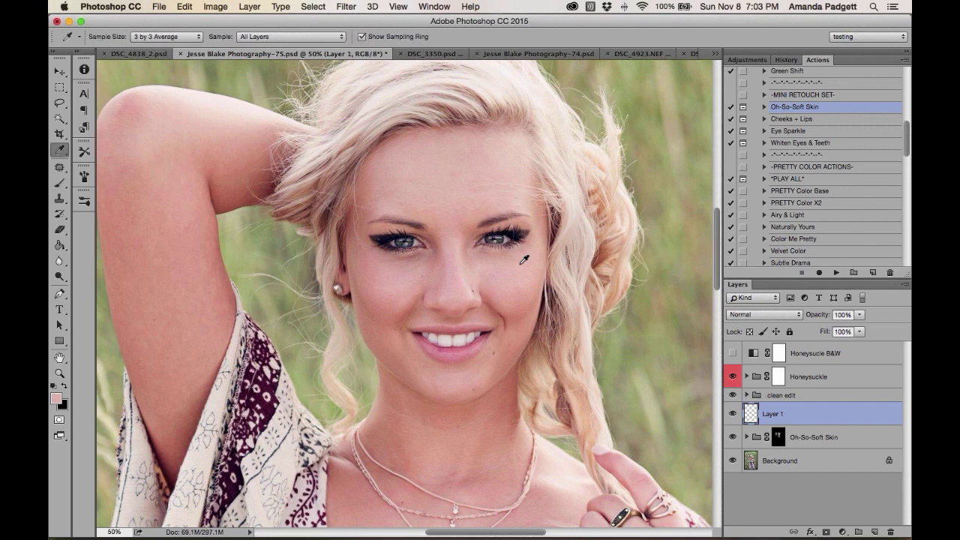
{"action": "left_click", "coordinate": [412, 278]}
{"action": "mouse_move", "coordinate": [411, 278]}
{"action": "left_mouse_down"}
{"action": "mouse_move", "coordinate": [424, 232]}
{"action": "mouse_move", "coordinate": [424, 271]}
{"action": "left_mouse_up"}
{"action": "key", "text": "b"}
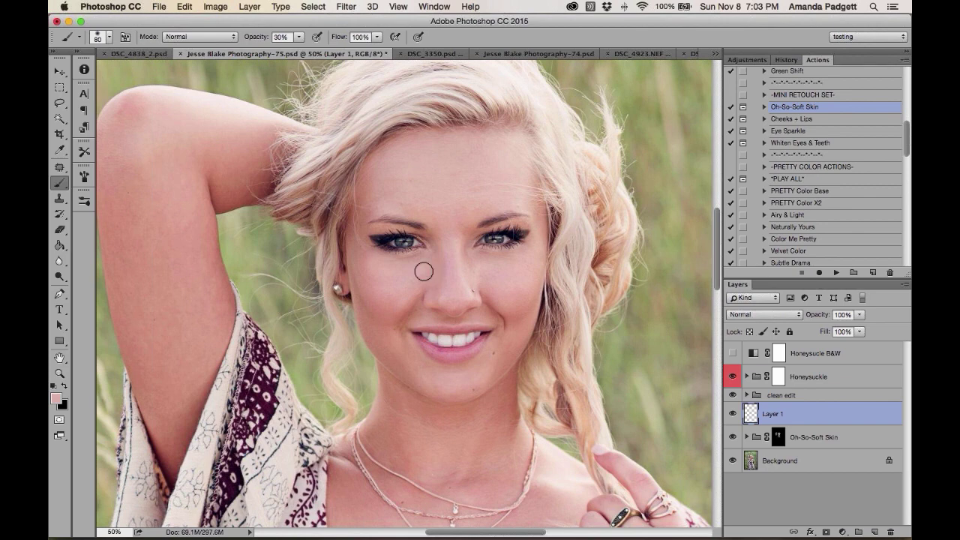
{"action": "key", "text": "super+z"}
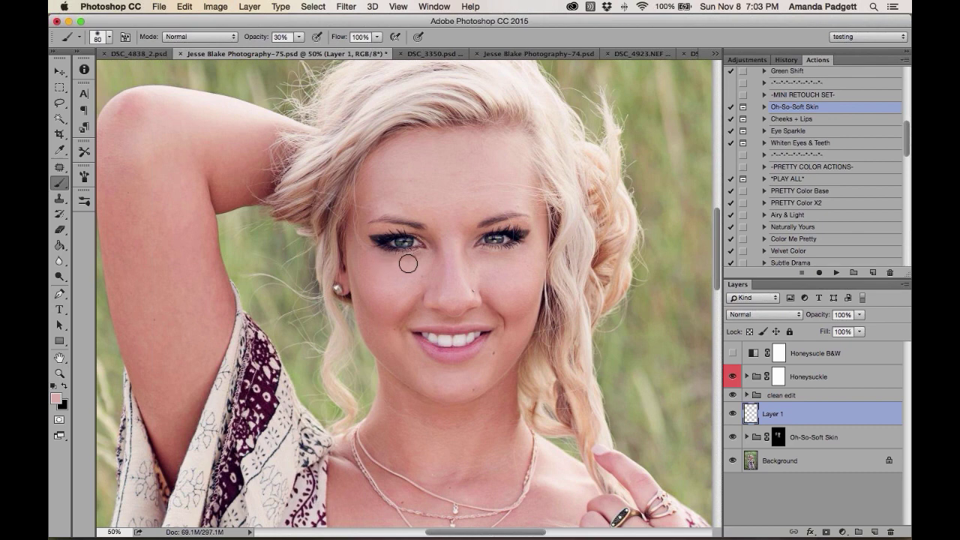
{"action": "mouse_move", "coordinate": [408, 263]}
{"action": "left_mouse_down"}
{"action": "mouse_move", "coordinate": [429, 249]}
{"action": "mouse_move", "coordinate": [434, 256]}
{"action": "left_mouse_up"}
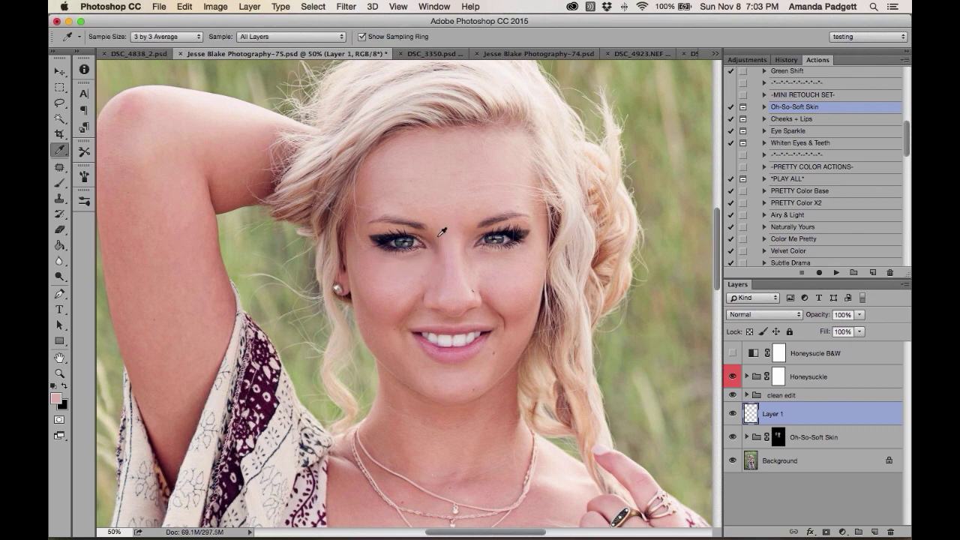
{"action": "left_click", "coordinate": [447, 236], "text": "alt"}
{"action": "left_click_drag", "start_coordinate": [434, 237], "coordinate": [435, 257]}
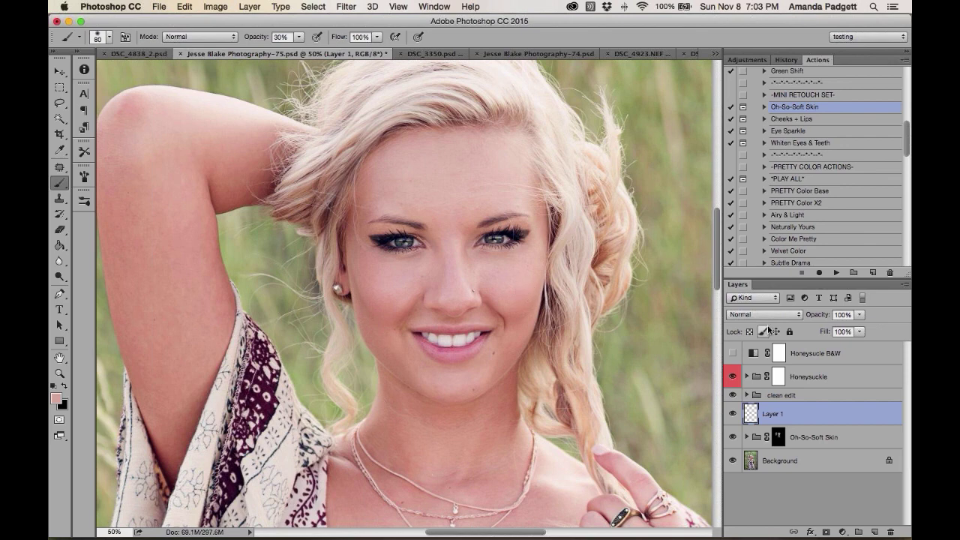
Lower the opacity of the under-eye paint layer to 39%
{"action": "left_click", "coordinate": [860, 314]}
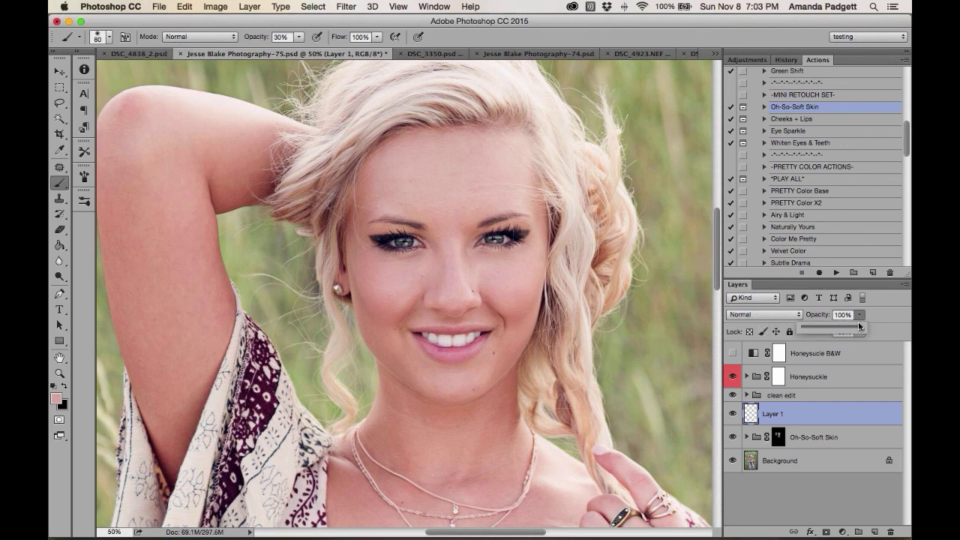
{"action": "left_click_drag", "start_coordinate": [859, 325], "coordinate": [826, 331]}
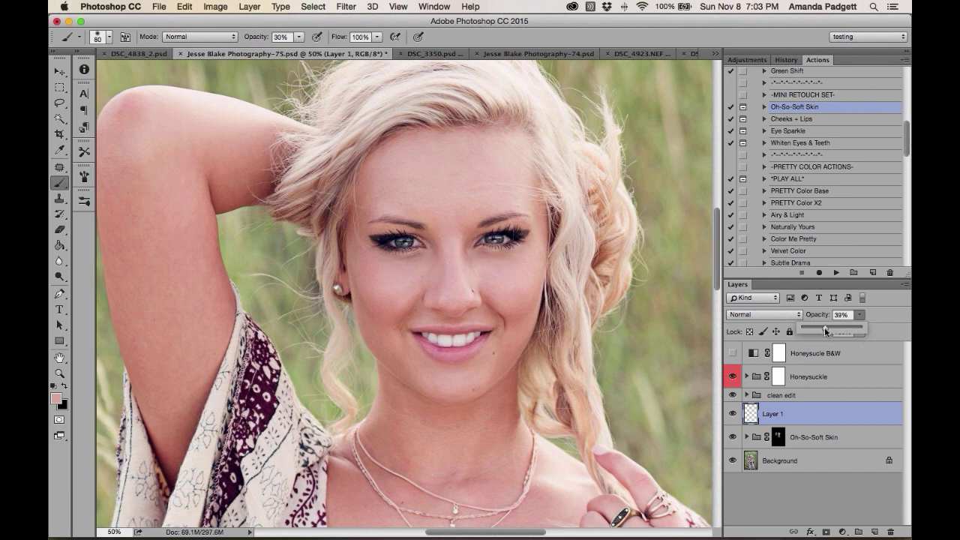
Toggle the visibility of the under-eye paint layer to compare the face with and without it
{"action": "left_click", "coordinate": [734, 417]}
{"action": "left_click", "coordinate": [734, 417]}
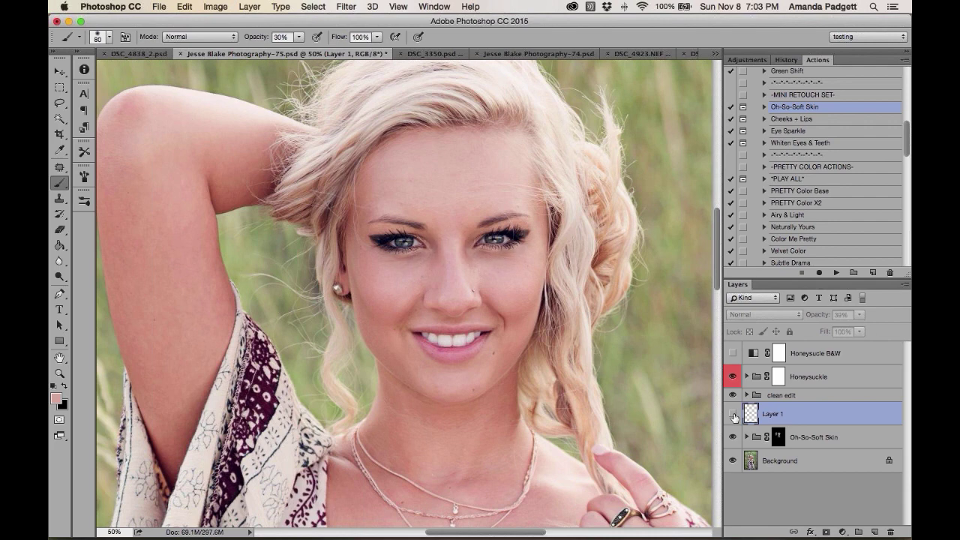
{"action": "left_click", "coordinate": [733, 415]}
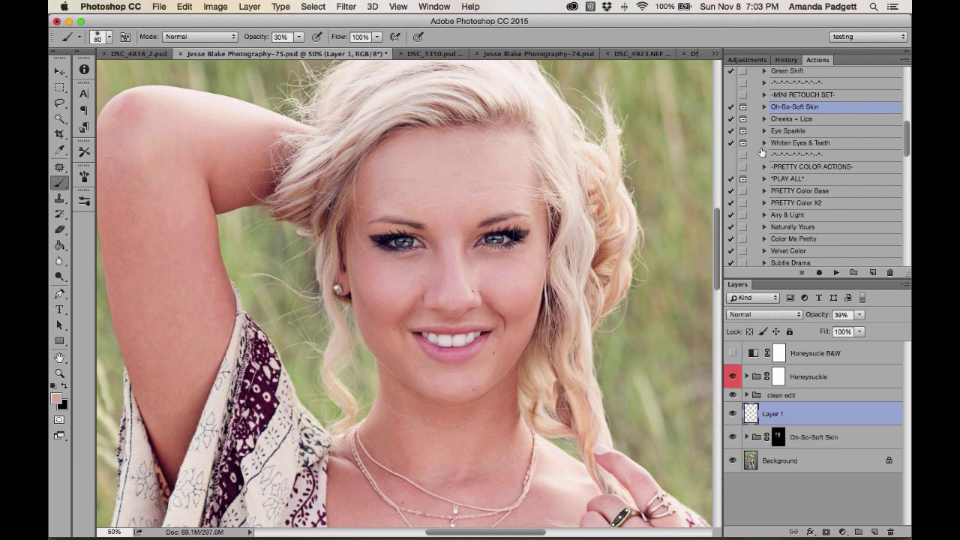
Run the Eye Sparkle action on the portrait, dismiss its message and expand the resulting layer group
{"action": "left_click", "coordinate": [806, 132]}
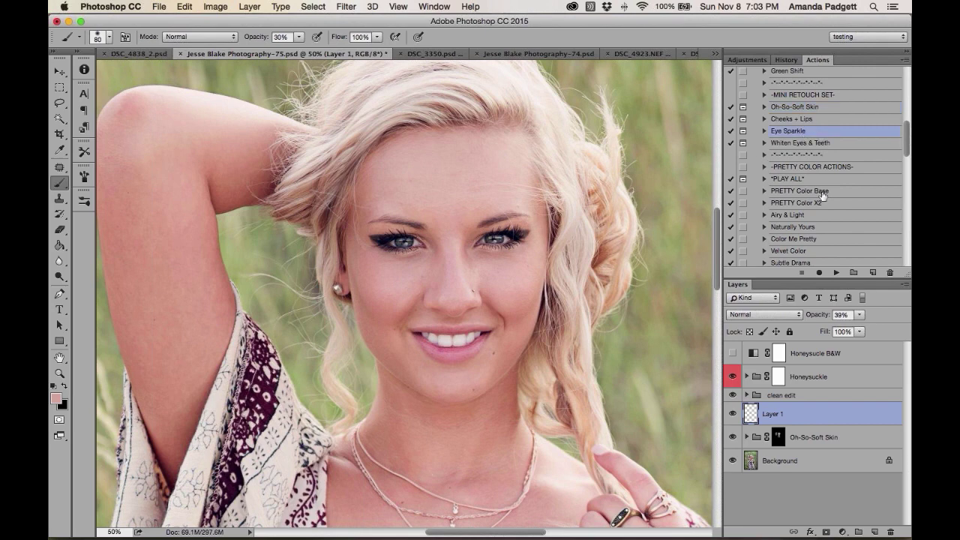
{"action": "left_click", "coordinate": [837, 273]}
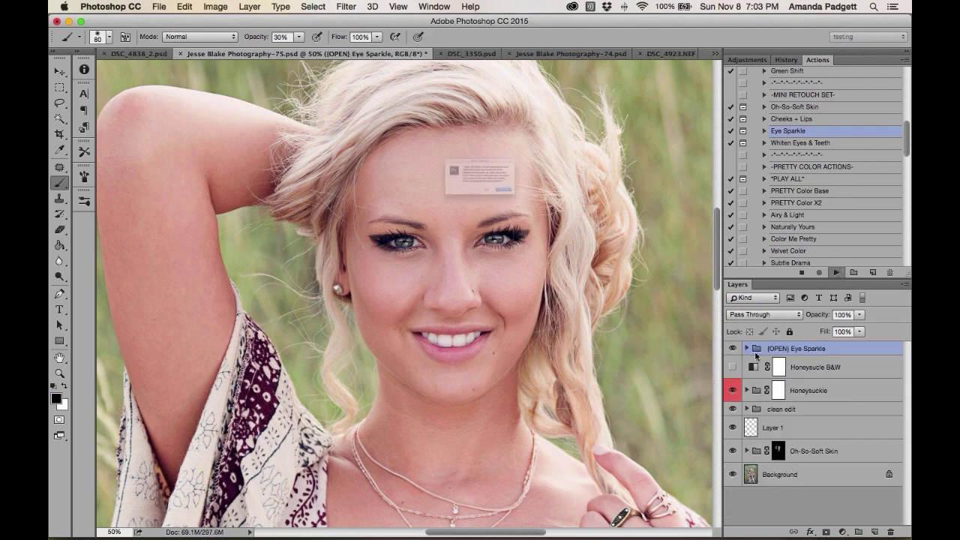
{"action": "left_click", "coordinate": [563, 222]}
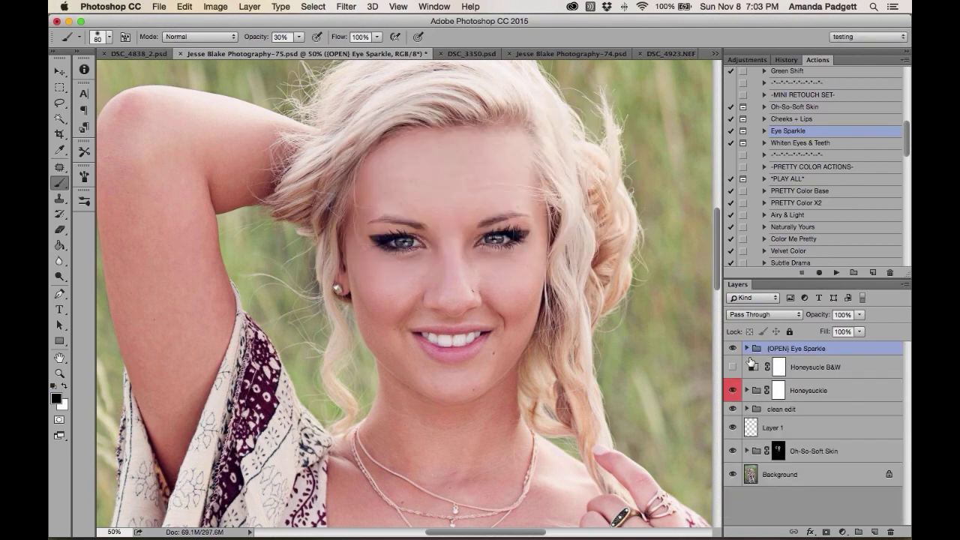
{"action": "left_click", "coordinate": [746, 349]}
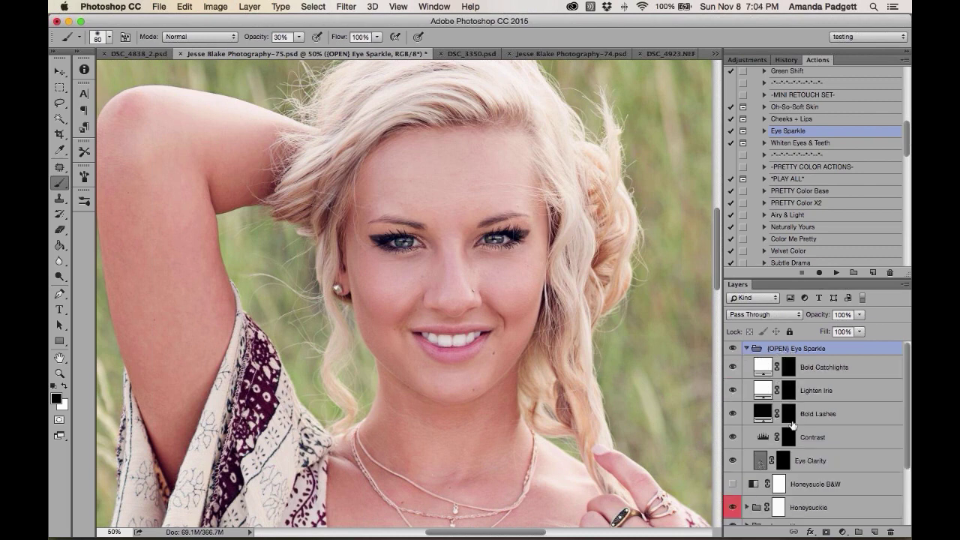
Paint white over the irises on the Eye Clarity mask with a 40 px brush at 66% opacity
{"action": "left_click", "coordinate": [784, 460]}
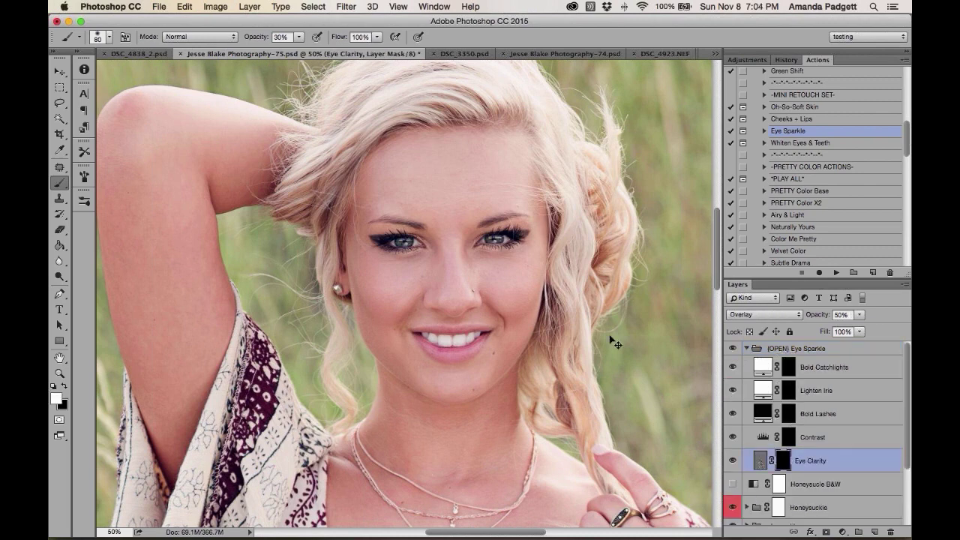
{"action": "key", "text": "super+plus"}
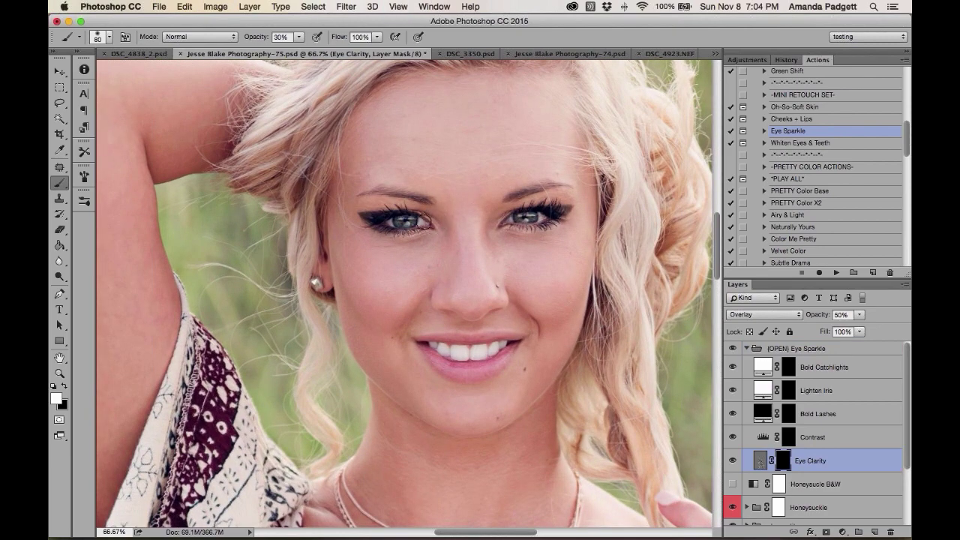
{"action": "key", "text": "bracketleft"}
{"action": "key", "text": "bracketleft"}
{"action": "key", "text": "bracketleft"}
{"action": "key", "text": "bracketleft"}
{"action": "left_click_drag", "start_coordinate": [256, 38], "coordinate": [271, 39]}
{"action": "left_click_drag", "start_coordinate": [518, 216], "coordinate": [533, 215]}
{"action": "key", "text": "super+minus"}
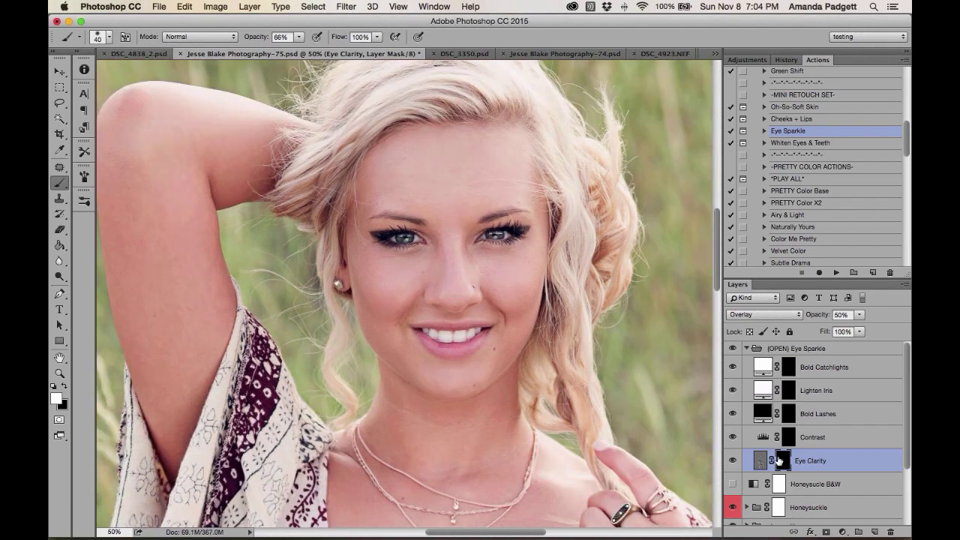
Compare the Background layer alone with the full edit, first close up and at wider views of the portrait
{"action": "scroll", "coordinate": [780, 460], "scroll_direction": "down", "scroll_amount": 4}
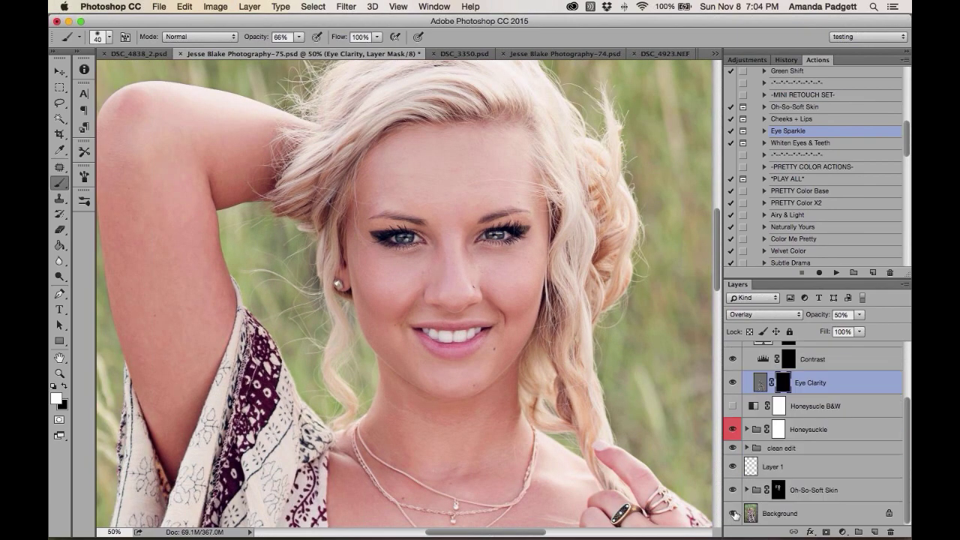
{"action": "left_click", "coordinate": [732, 513], "text": "alt"}
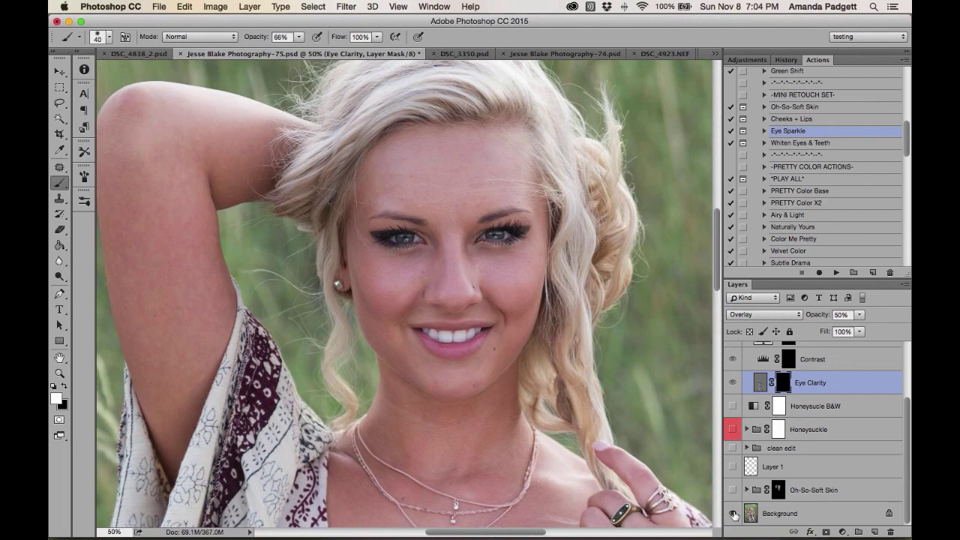
{"action": "left_click", "coordinate": [732, 513], "text": "alt"}
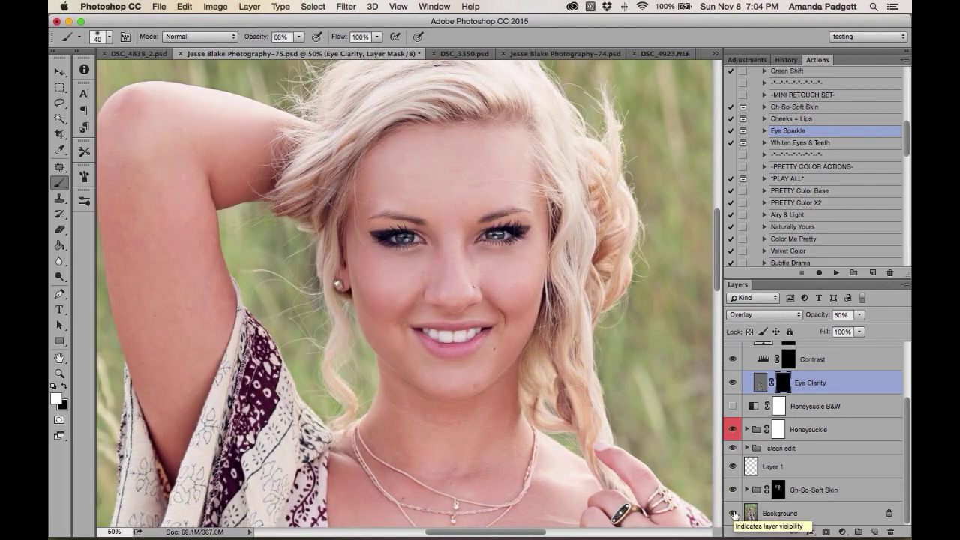
{"action": "left_click", "coordinate": [733, 514], "text": "alt"}
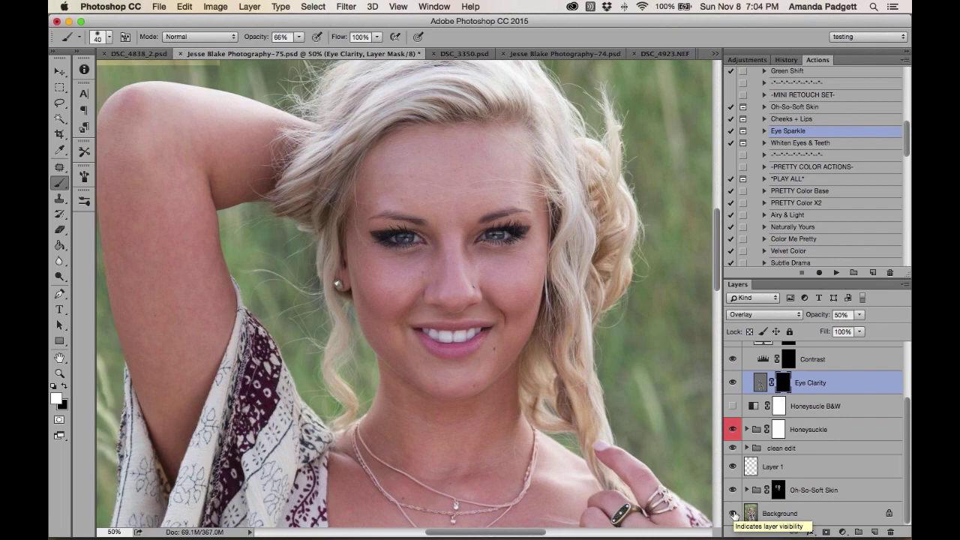
{"action": "key", "text": "super+minus"}
{"action": "key", "text": "super+minus"}
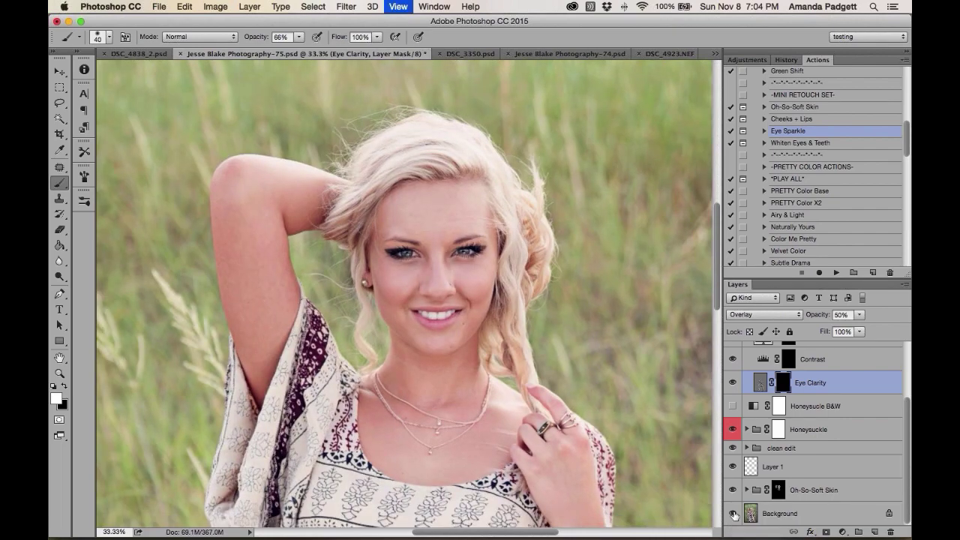
{"action": "key", "text": "super+minus"}
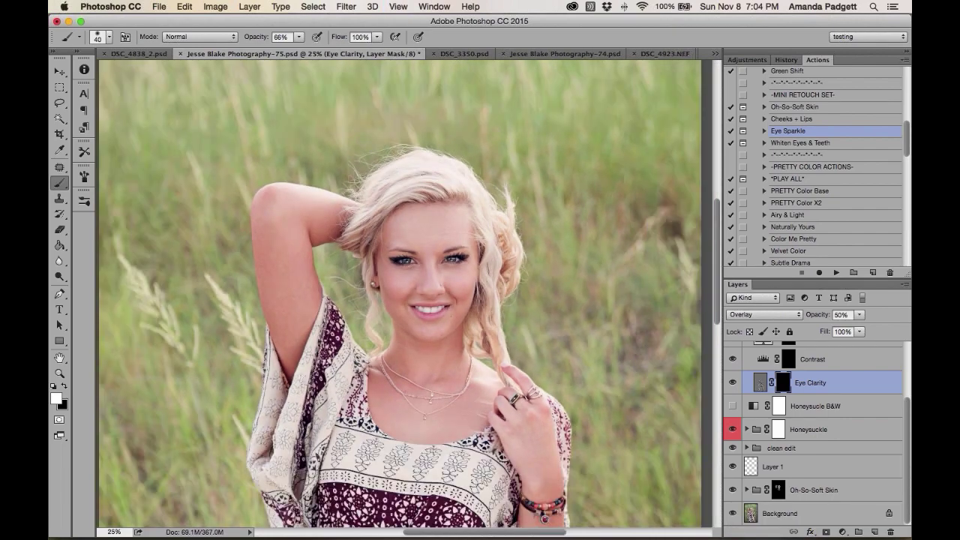
{"action": "left_click", "coordinate": [732, 514], "text": "alt"}
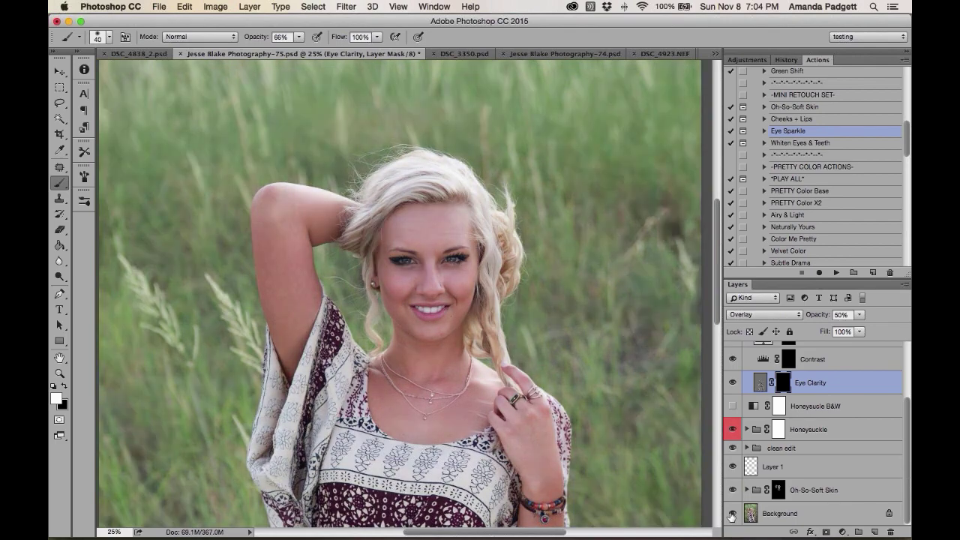
{"action": "left_click", "coordinate": [732, 515], "text": "alt"}
{"action": "left_click", "coordinate": [732, 514], "text": "alt"}
{"action": "left_click", "coordinate": [732, 514], "text": "alt"}
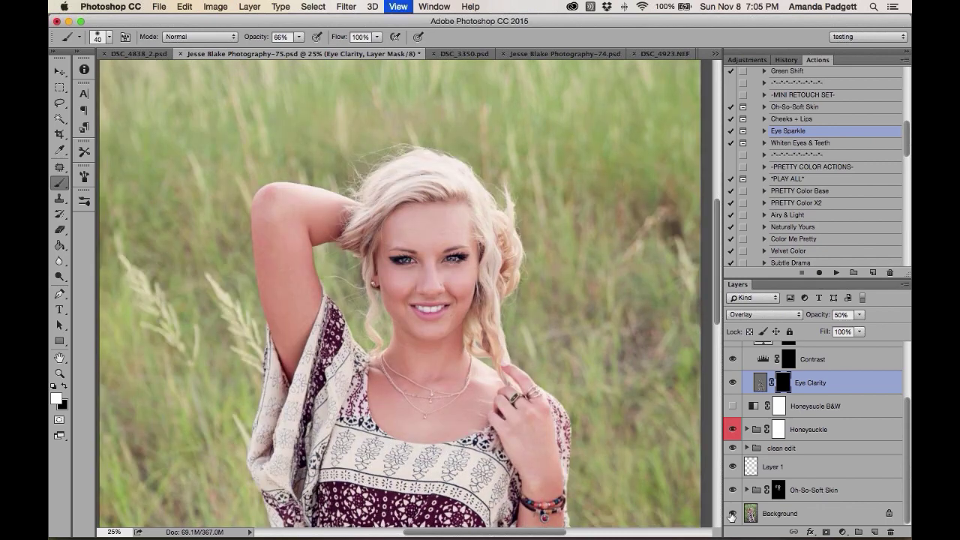
{"action": "key", "text": "super+minus"}
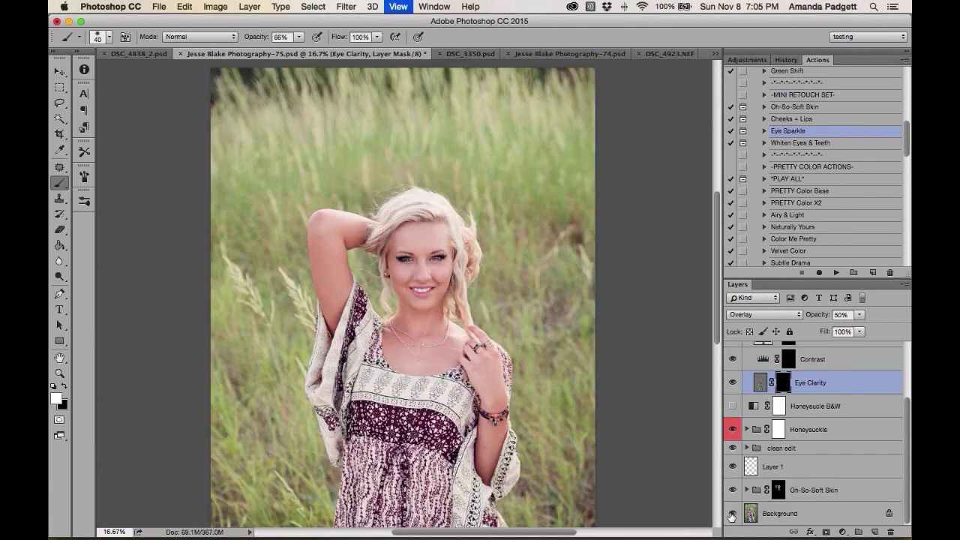
{"action": "key", "text": "super+minus"}
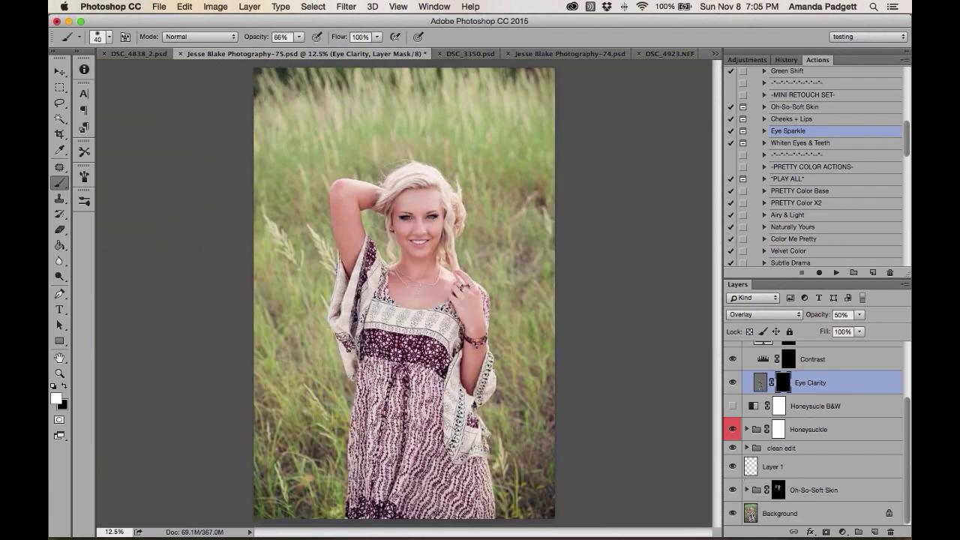
Switch to DSC_3350.psd and examine the Clean Edit group's layers, toggling the group to compare before and after
{"action": "left_click", "coordinate": [470, 53]}
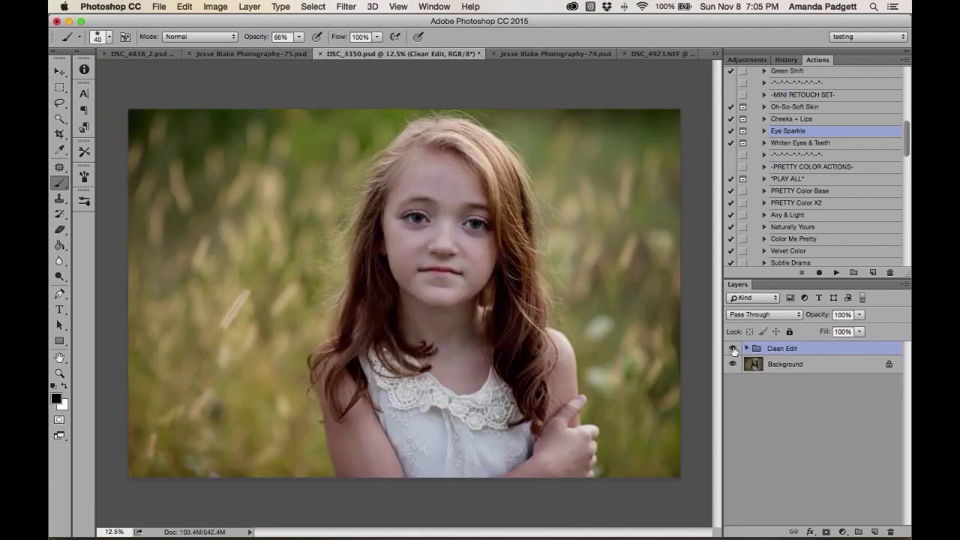
{"action": "left_click", "coordinate": [747, 349]}
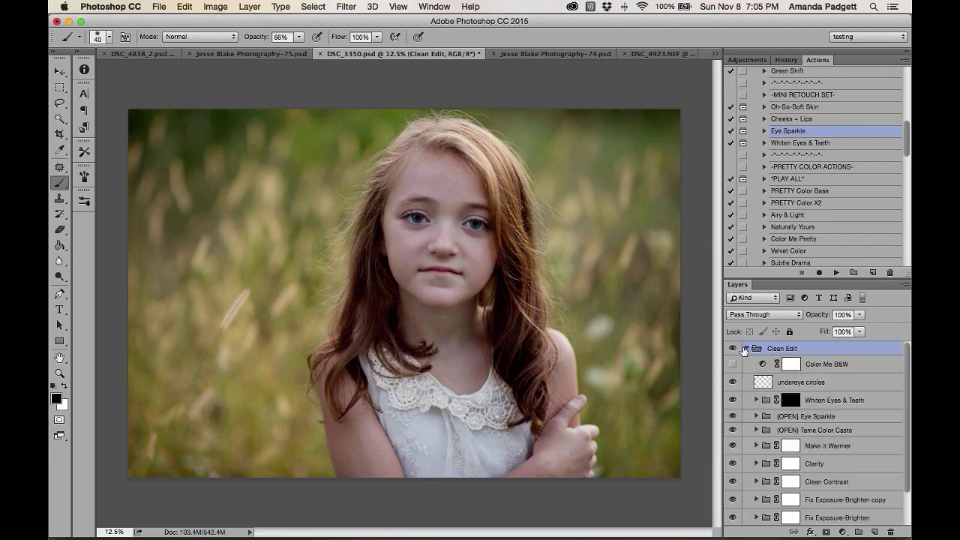
{"action": "left_click", "coordinate": [733, 349]}
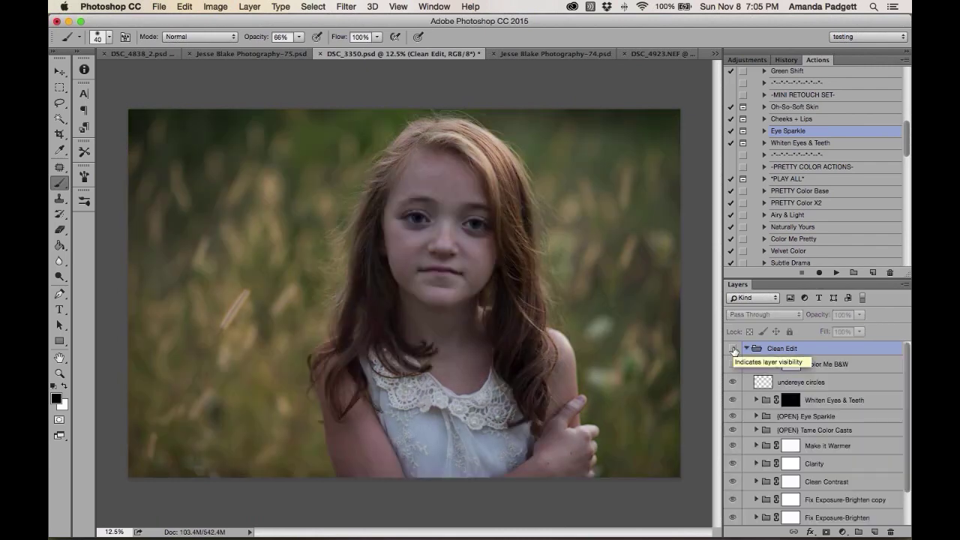
{"action": "left_click", "coordinate": [734, 351]}
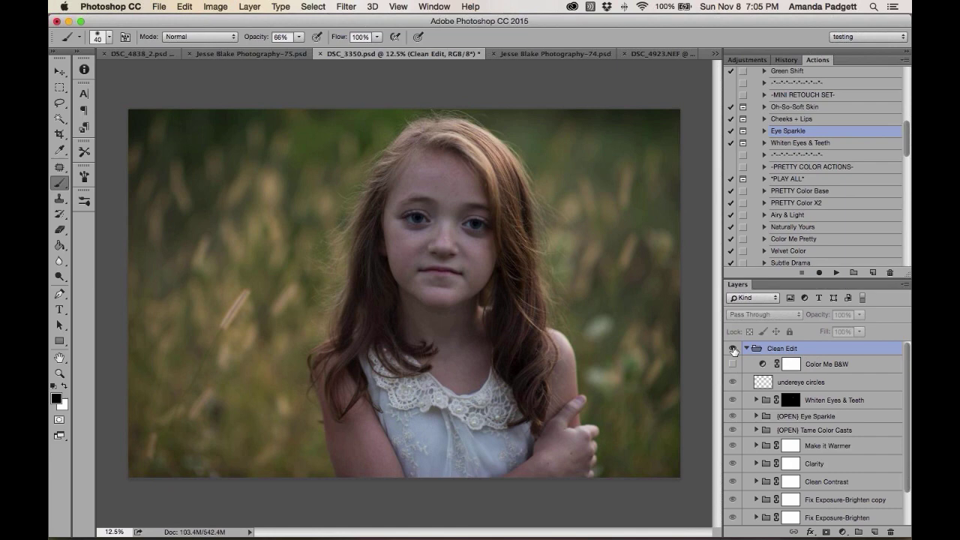
{"action": "left_click", "coordinate": [733, 348]}
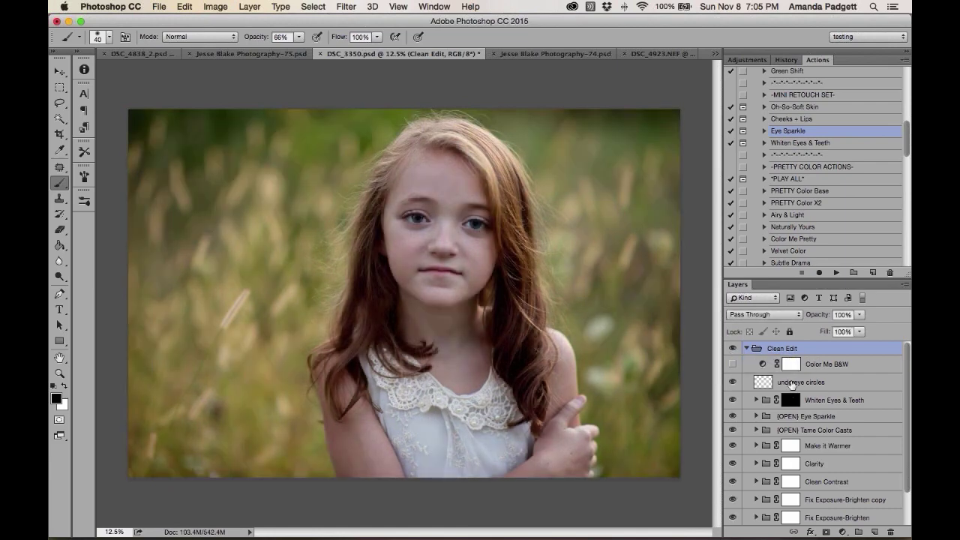
{"action": "left_click", "coordinate": [788, 380]}
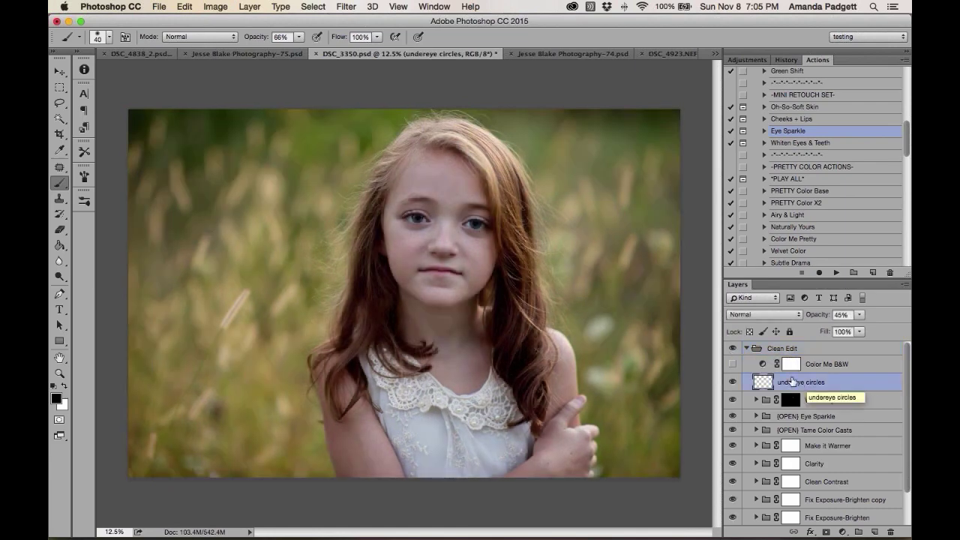
{"action": "left_click", "coordinate": [746, 348]}
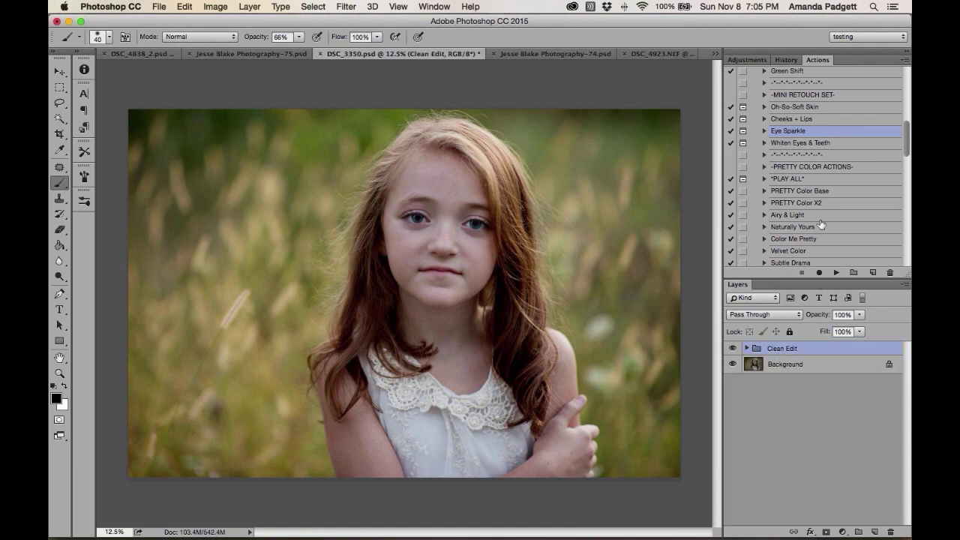
Run the Subtle Drama color action above the Clean Edit group
{"action": "scroll", "coordinate": [812, 190], "scroll_direction": "down", "scroll_amount": 8}
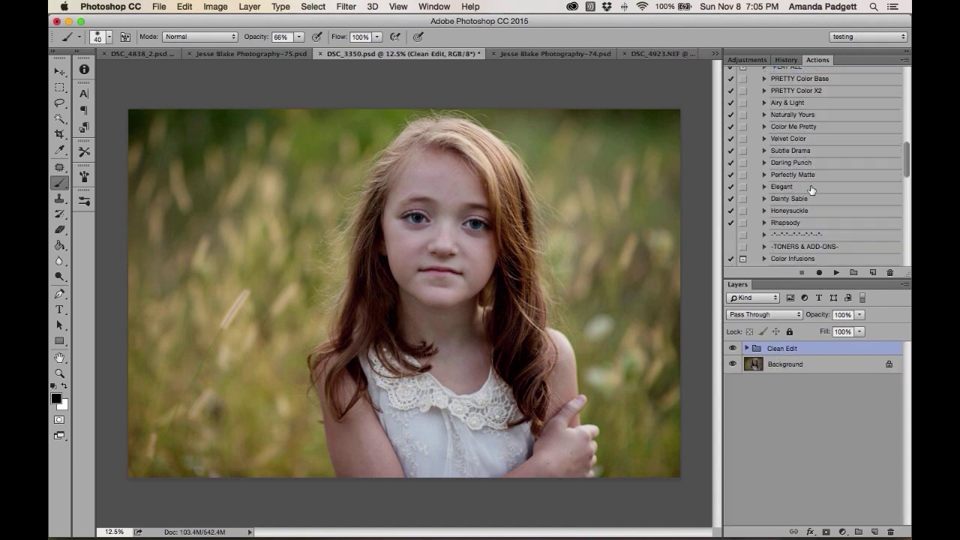
{"action": "scroll", "coordinate": [812, 190], "scroll_direction": "down", "scroll_amount": 5}
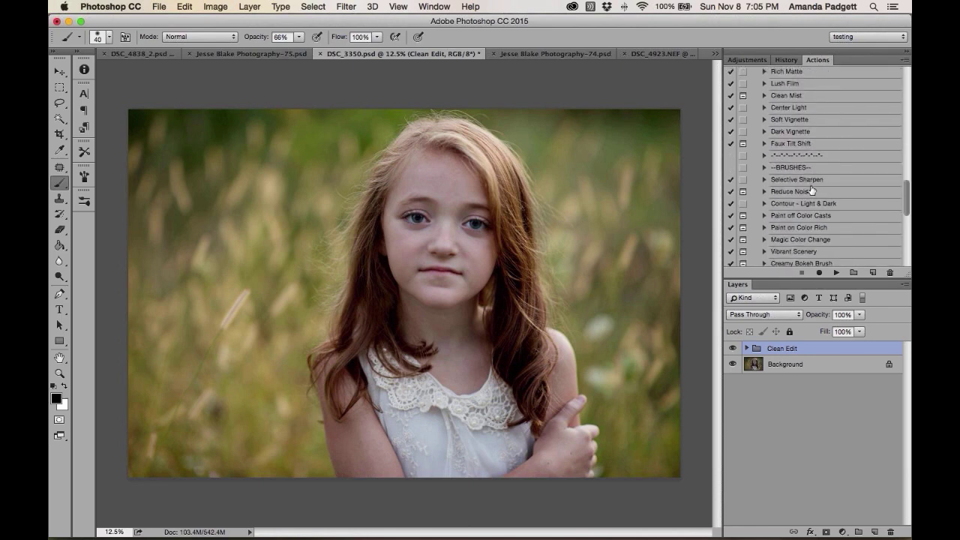
{"action": "scroll", "coordinate": [811, 190], "scroll_direction": "up", "scroll_amount": 5}
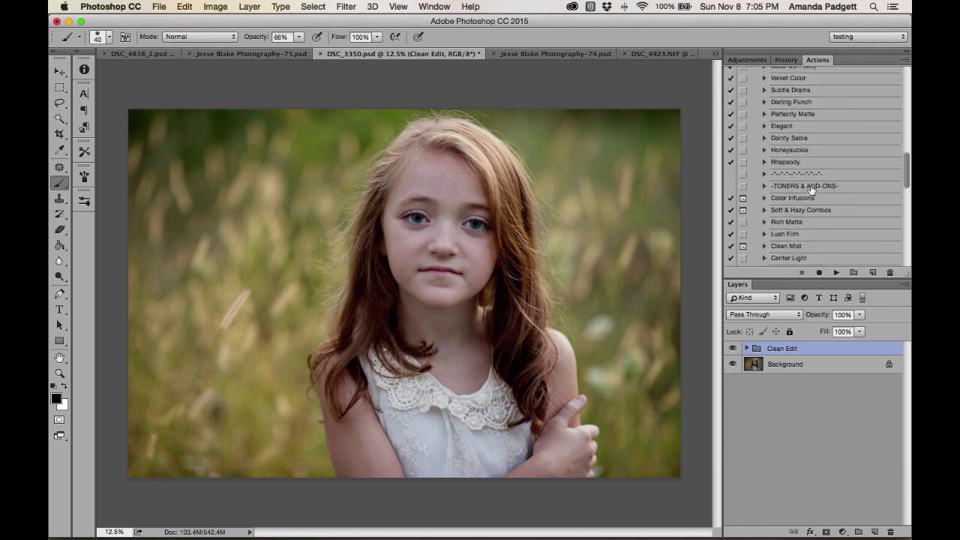
{"action": "scroll", "coordinate": [812, 190], "scroll_direction": "up", "scroll_amount": 3}
{"action": "left_click", "coordinate": [812, 155]}
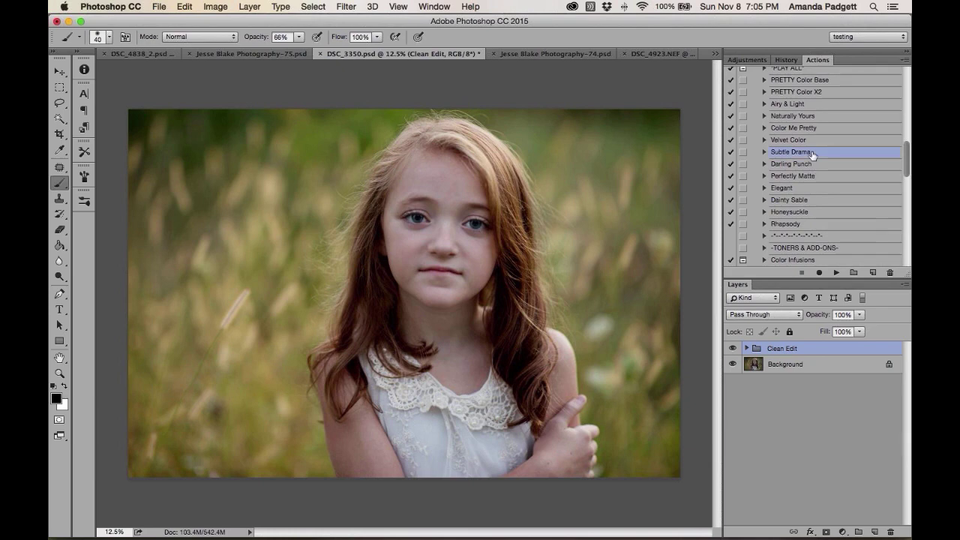
{"action": "left_click", "coordinate": [835, 272]}
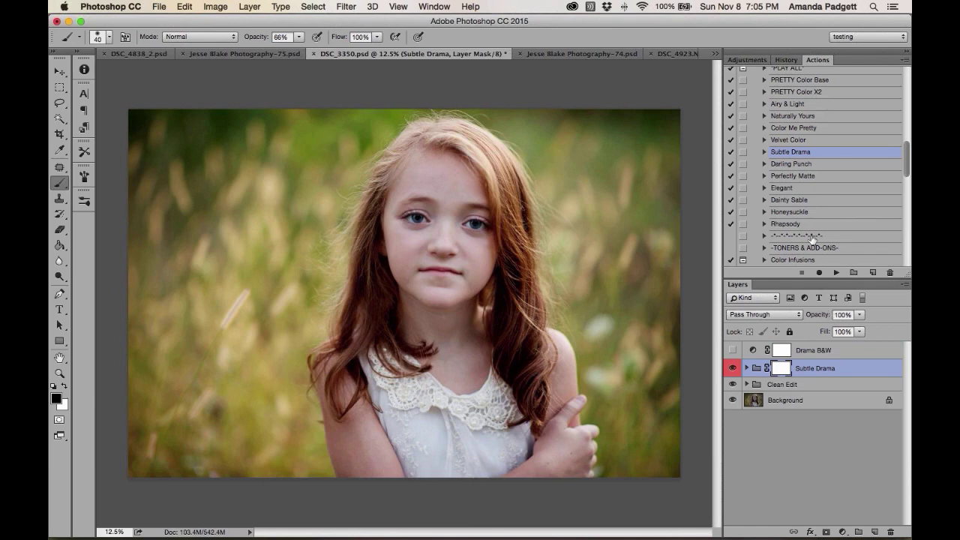
Delete the Subtle Drama group and the Drama B&W layer
{"action": "key", "text": "Delete"}
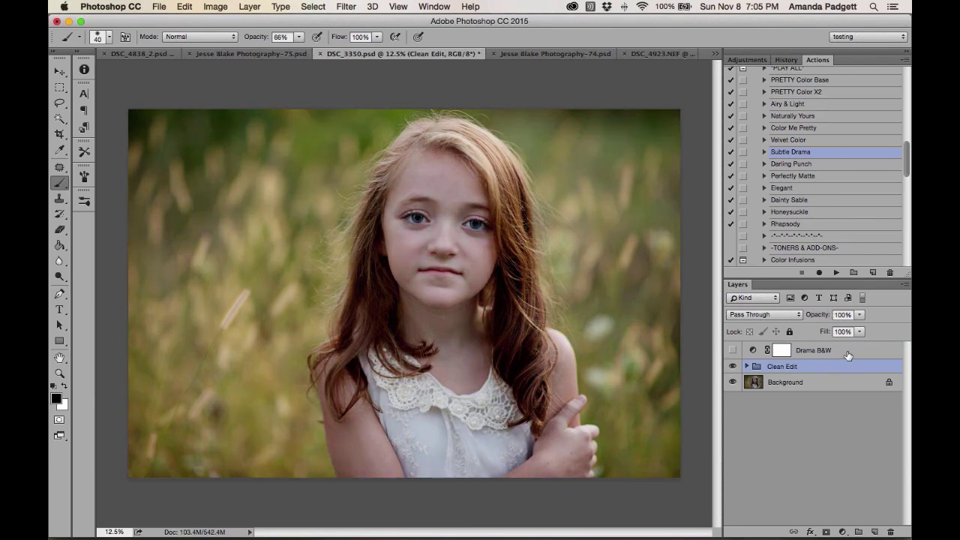
{"action": "left_click", "coordinate": [848, 352]}
{"action": "key", "text": "Delete"}
Run the Airy & Light action on the girl's portrait and hide its group to compare the effect
{"action": "left_click", "coordinate": [815, 106]}
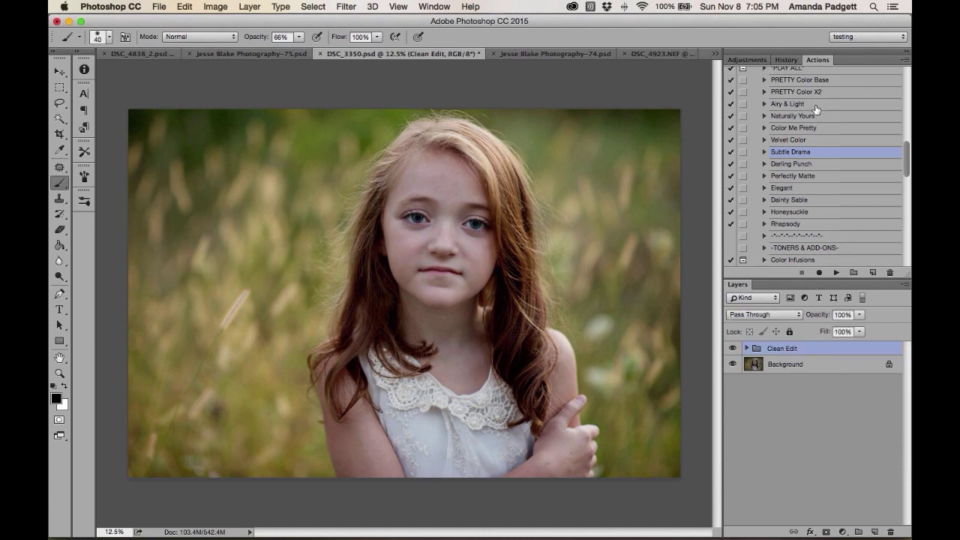
{"action": "left_click", "coordinate": [834, 271]}
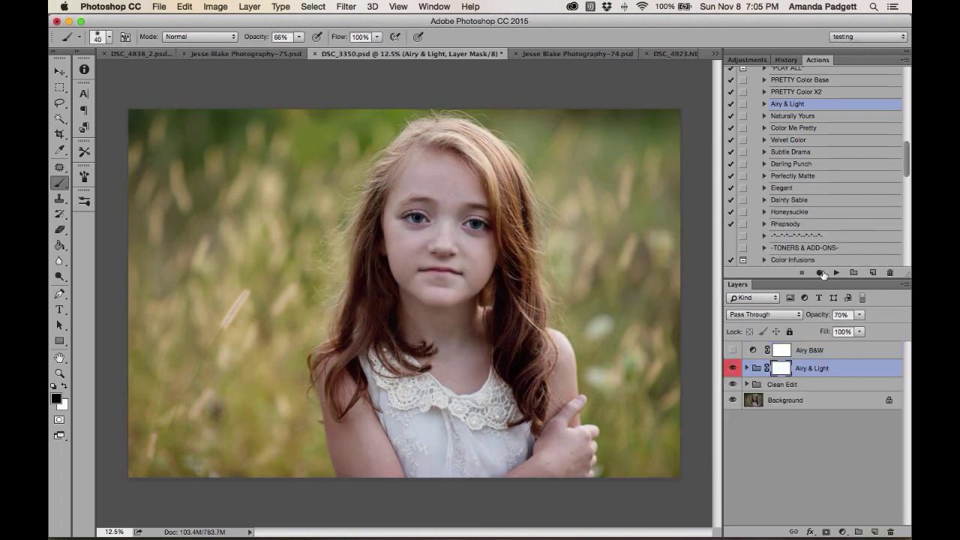
{"action": "left_click", "coordinate": [731, 368]}
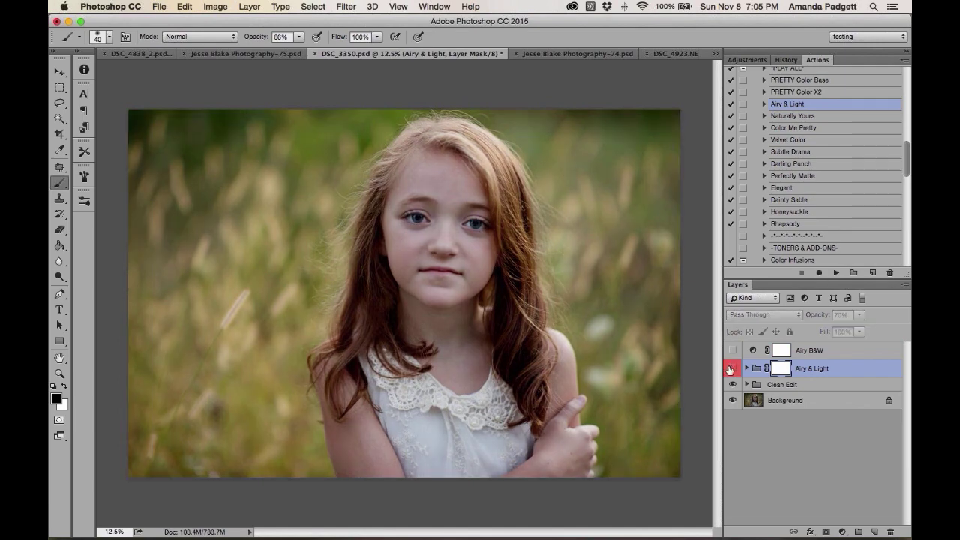
Show the Airy & Light group again and look through the open portraits DSC_4838_2.psd and DSC_4923.NEF
{"action": "left_click", "coordinate": [730, 369]}
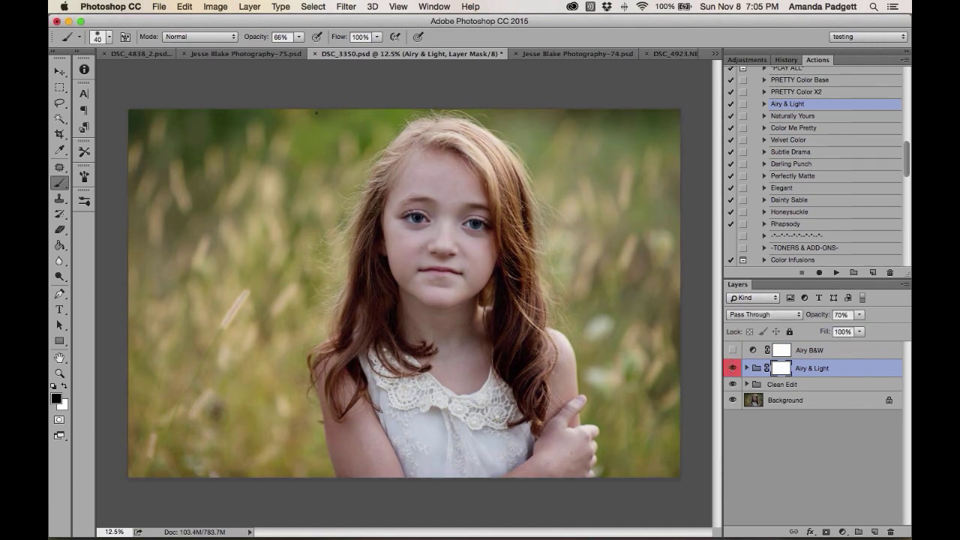
{"action": "left_click", "coordinate": [259, 54]}
{"action": "left_click", "coordinate": [141, 54]}
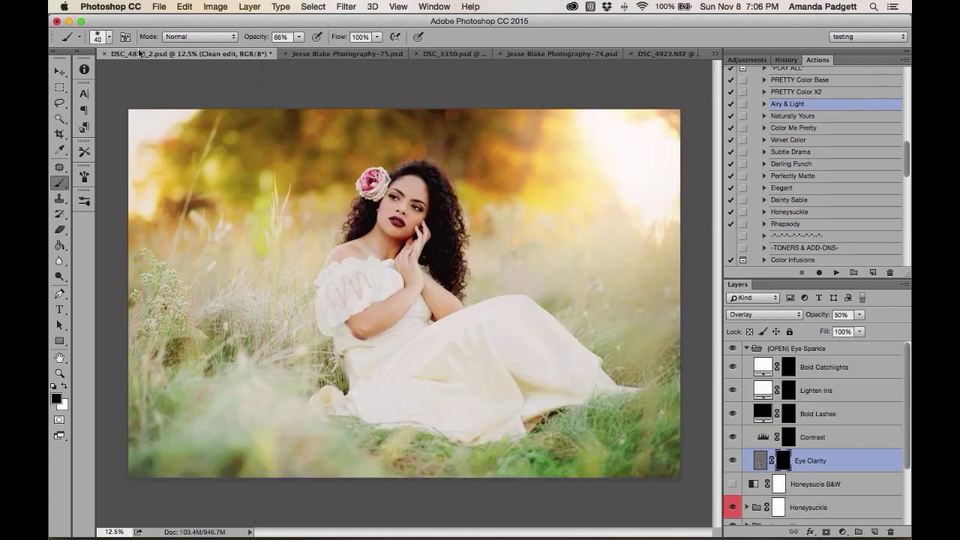
{"action": "left_click", "coordinate": [655, 57]}
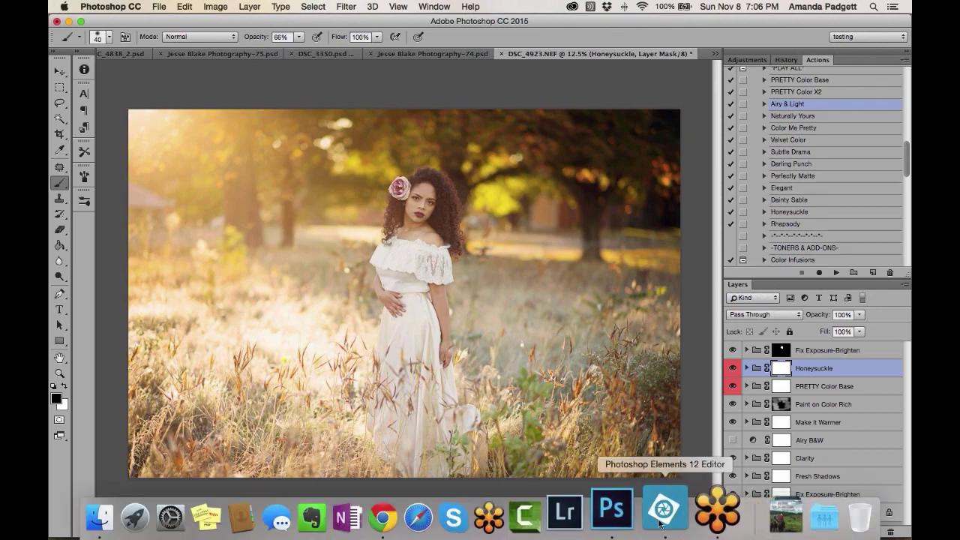
Switch to Photoshop Elements 12 Editor and check where the Actions and Layers displays are enabled
{"action": "left_click", "coordinate": [668, 510]}
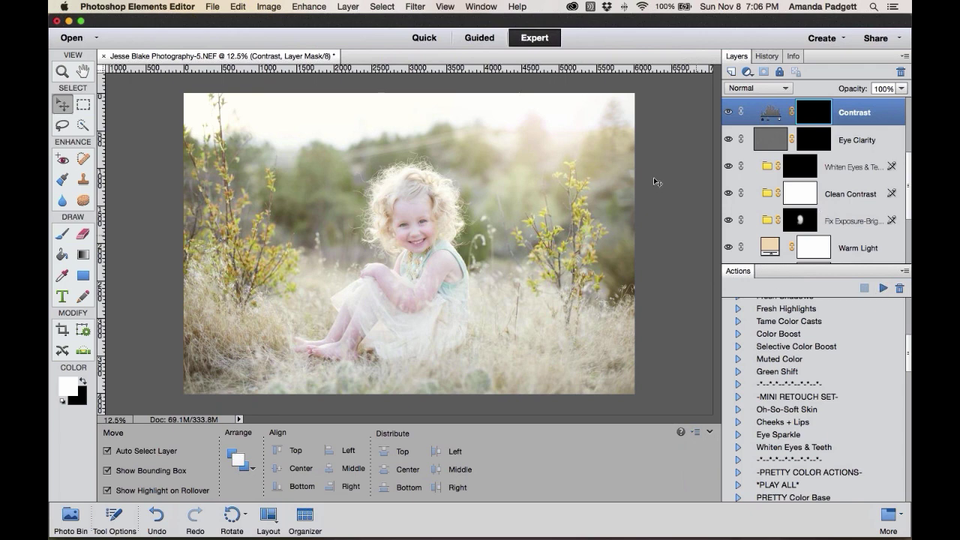
{"action": "left_click", "coordinate": [481, 7]}
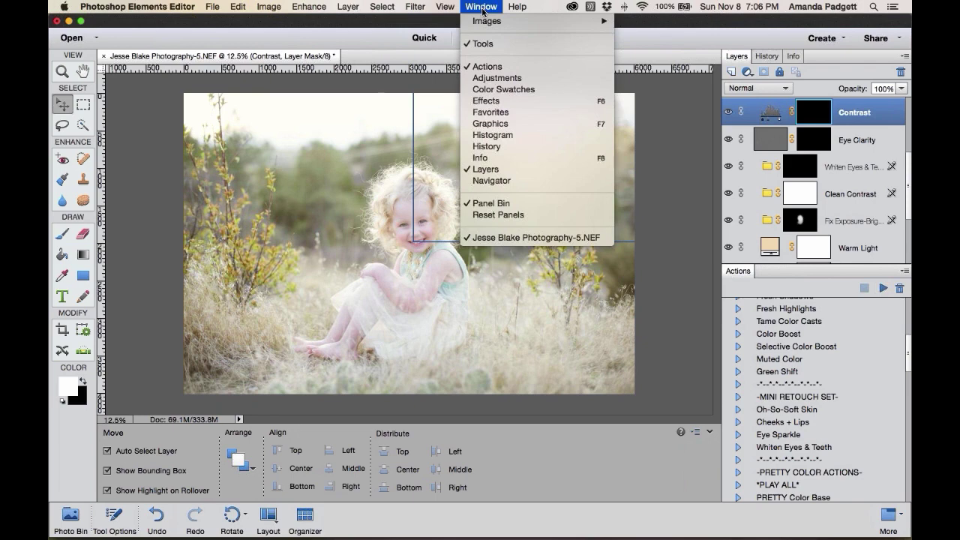
{"action": "left_click", "coordinate": [484, 7]}
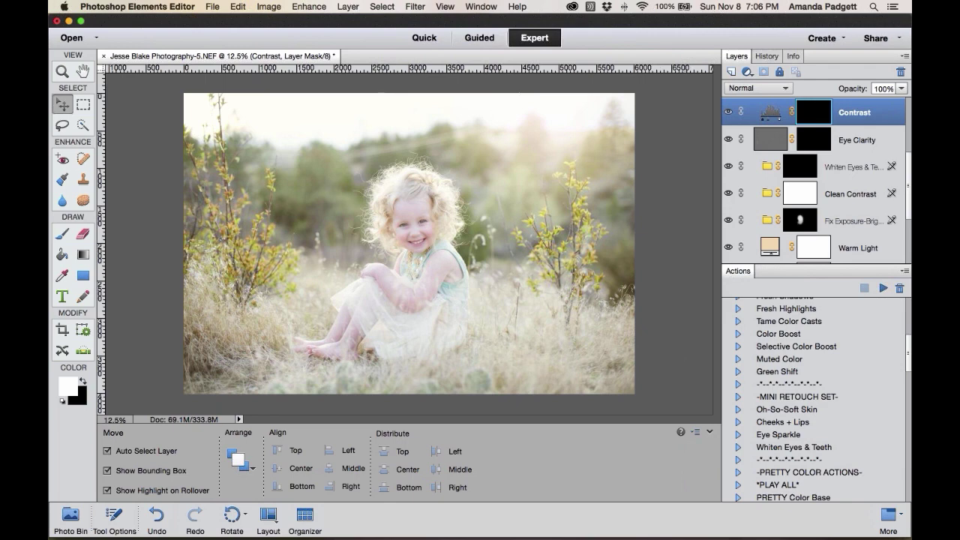
{"action": "left_click", "coordinate": [484, 8]}
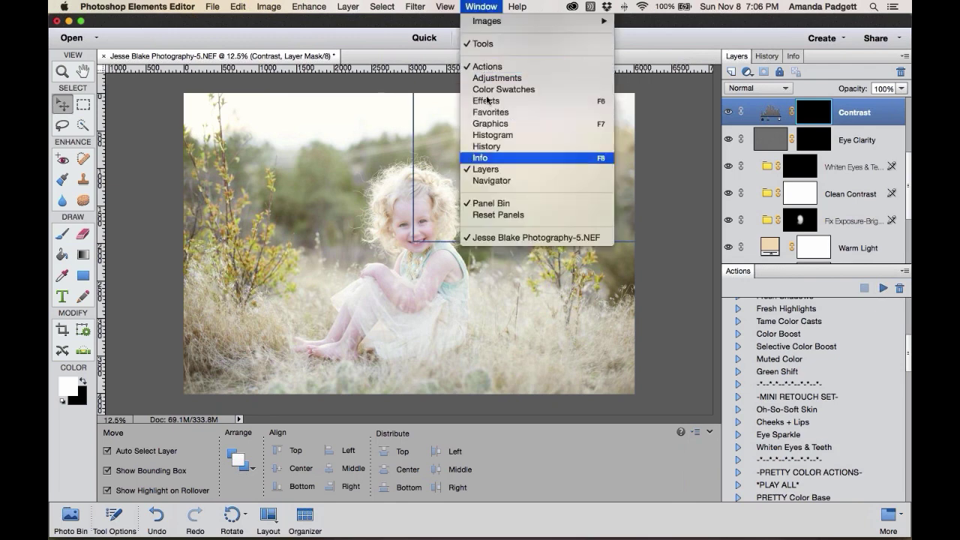
{"action": "left_click", "coordinate": [482, 7]}
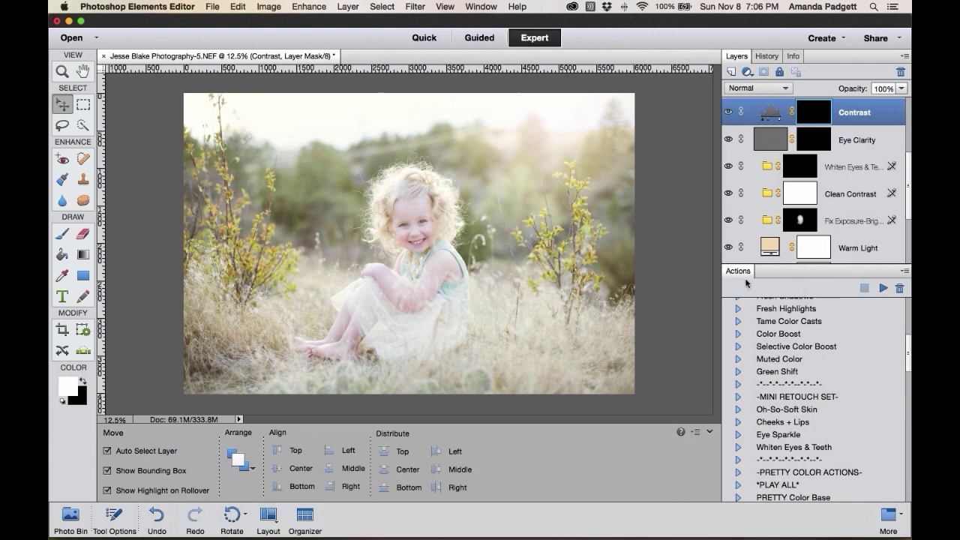
Examine the options for loading actions and browse the action list from the exposure fixes to the color actions
{"action": "left_click", "coordinate": [904, 272]}
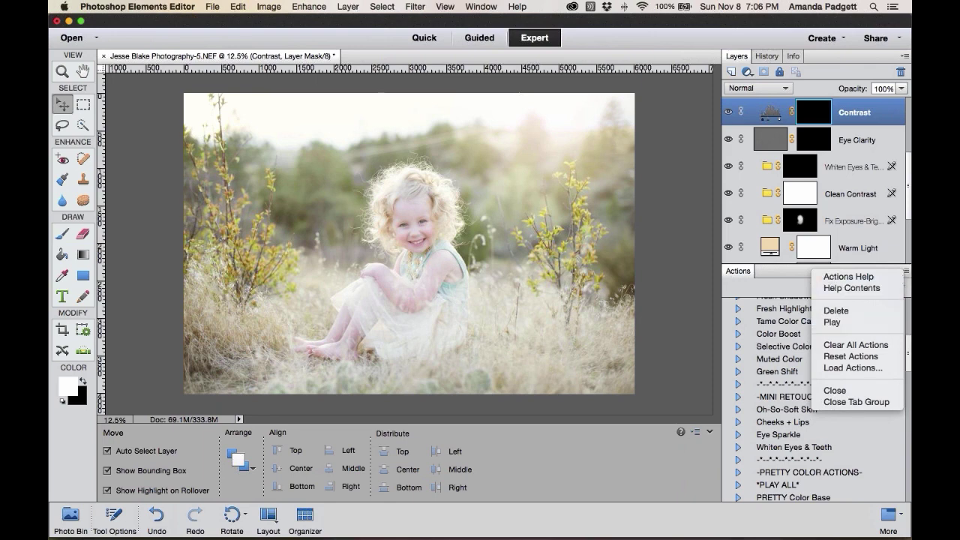
{"action": "left_click", "coordinate": [761, 296]}
{"action": "scroll", "coordinate": [793, 342], "scroll_direction": "up", "scroll_amount": 3}
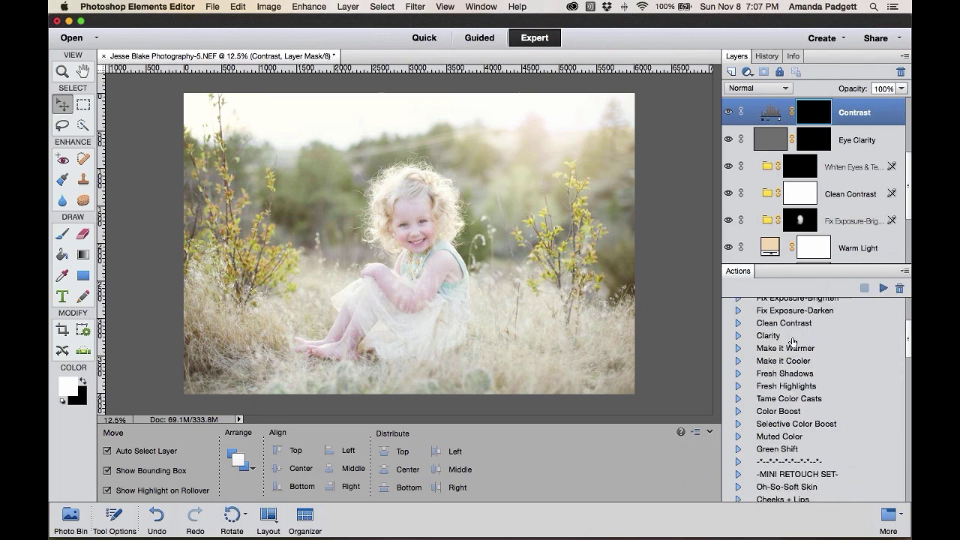
{"action": "scroll", "coordinate": [793, 341], "scroll_direction": "up", "scroll_amount": 1}
{"action": "scroll", "coordinate": [793, 342], "scroll_direction": "down", "scroll_amount": 2}
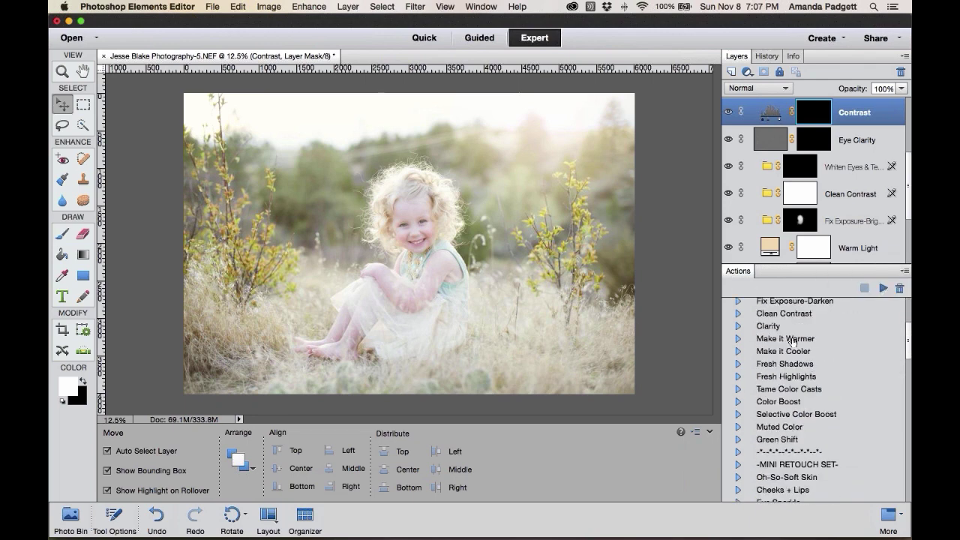
{"action": "scroll", "coordinate": [792, 341], "scroll_direction": "down", "scroll_amount": 5}
Compare the little girl's edited portrait with the original by isolating the Background layer and restoring all layers twice
{"action": "scroll", "coordinate": [786, 249], "scroll_direction": "down", "scroll_amount": 3}
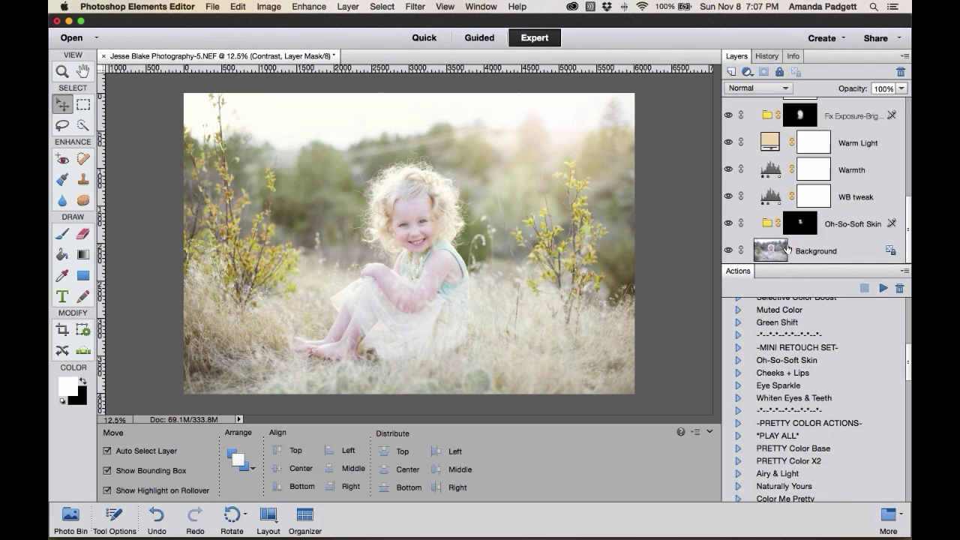
{"action": "left_click", "coordinate": [727, 252], "text": "alt"}
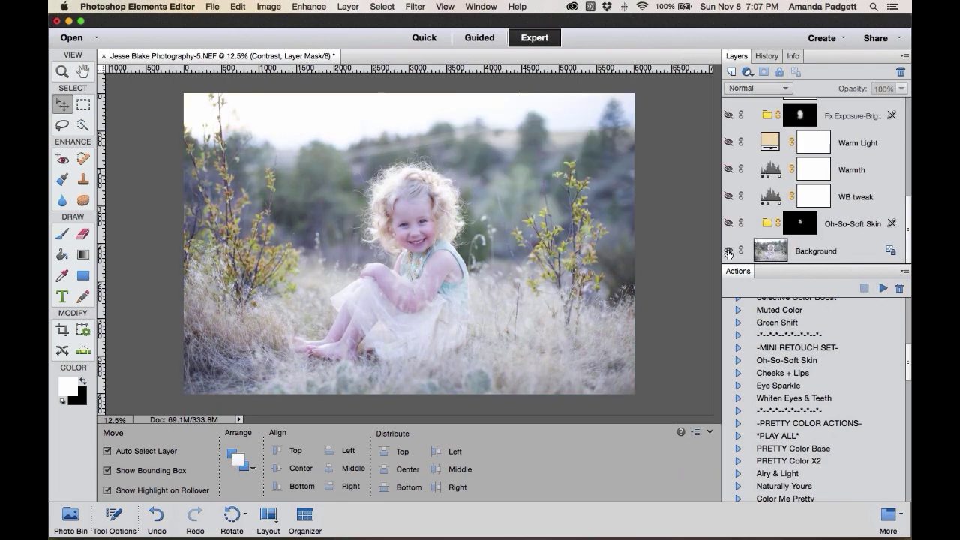
{"action": "left_click", "coordinate": [728, 252], "text": "alt"}
{"action": "left_click", "coordinate": [727, 252], "text": "alt"}
{"action": "left_click", "coordinate": [727, 252], "text": "alt"}
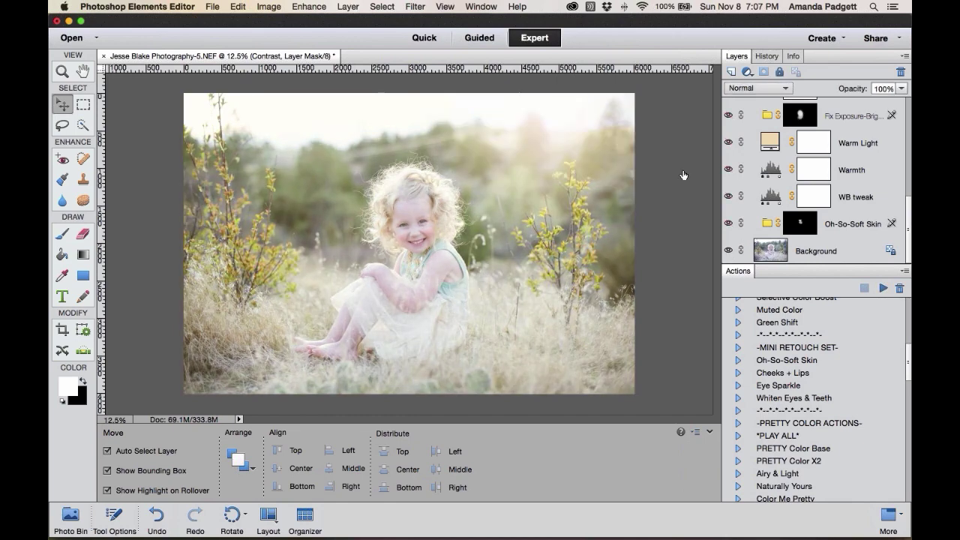
Examine the portrait's layer stack from Warm Sun Glow to Background, selecting the Oh-So-Soft Skin group on the way
{"action": "scroll", "coordinate": [774, 120], "scroll_direction": "up", "scroll_amount": 10}
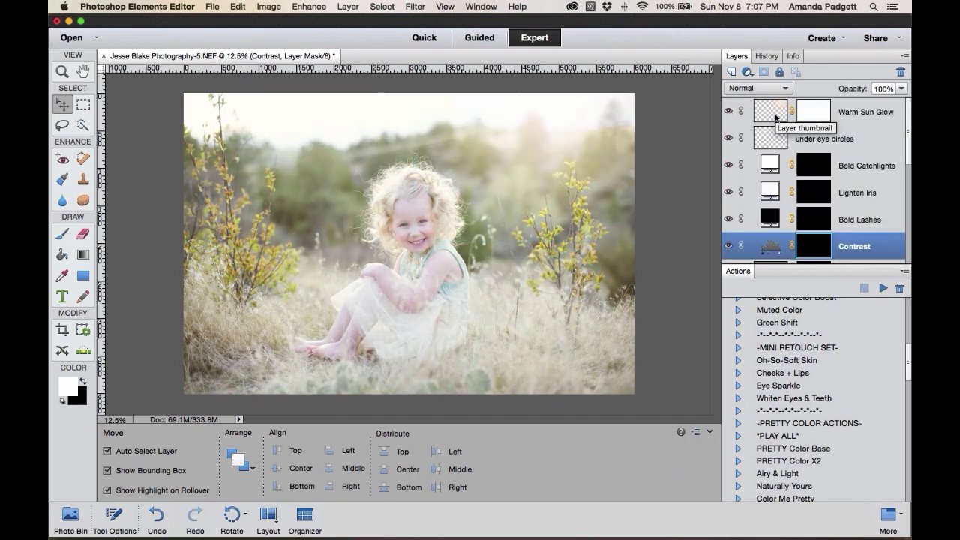
{"action": "scroll", "coordinate": [832, 157], "scroll_direction": "down", "scroll_amount": 10}
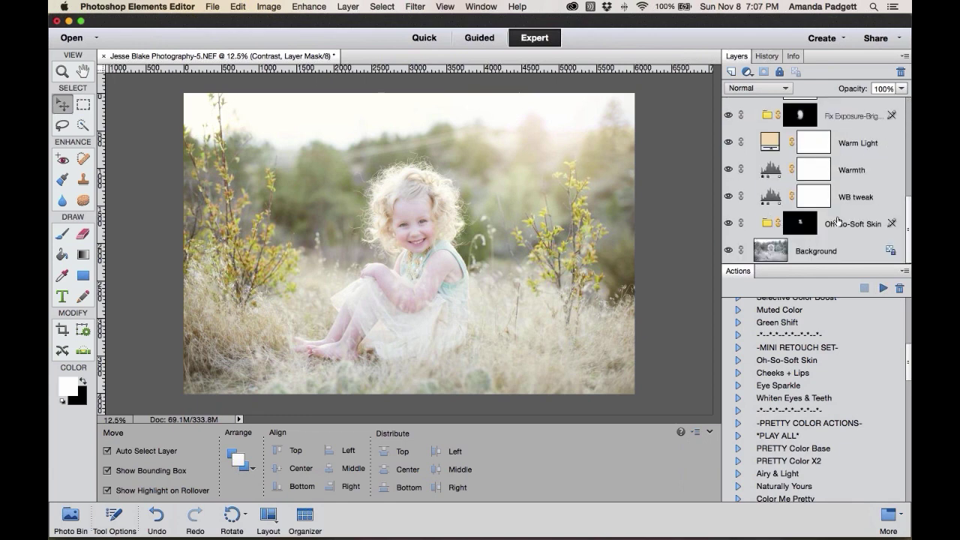
{"action": "left_click", "coordinate": [762, 222]}
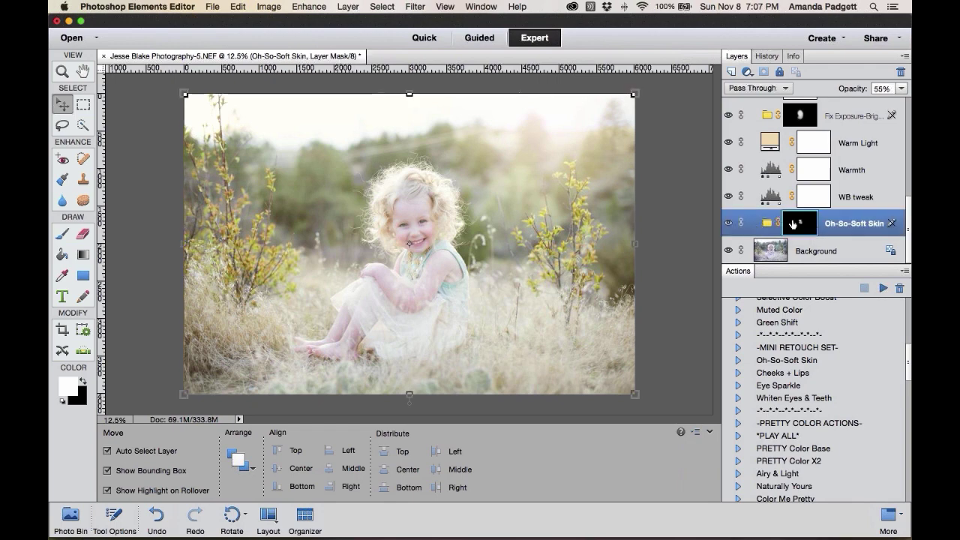
{"action": "scroll", "coordinate": [793, 223], "scroll_direction": "up", "scroll_amount": 5}
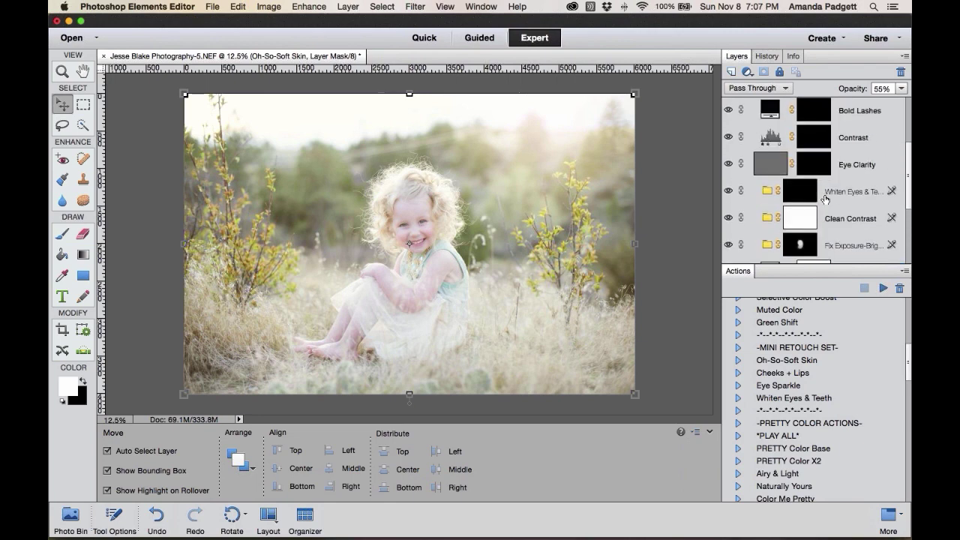
{"action": "scroll", "coordinate": [825, 199], "scroll_direction": "up", "scroll_amount": 3}
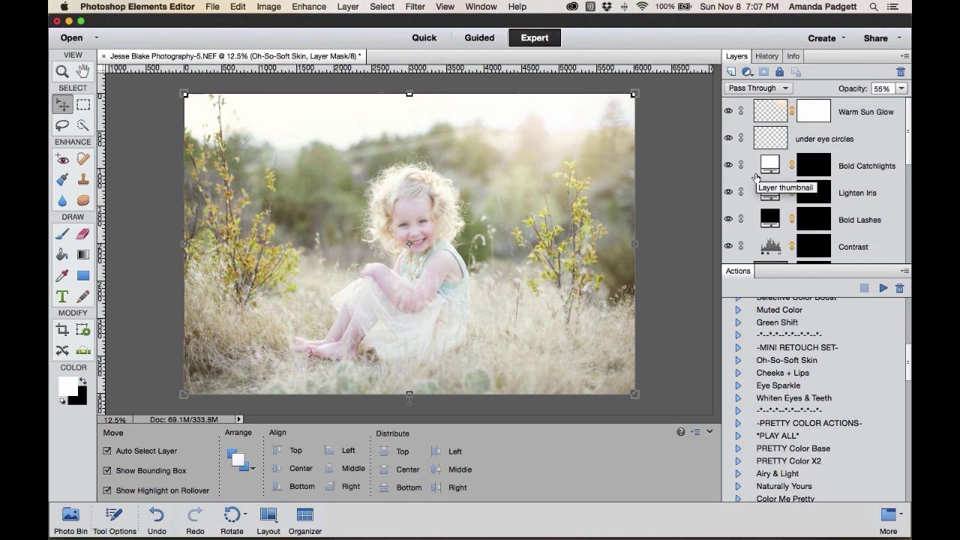
Run the Clean Contrast action on the little girl's portrait
{"action": "scroll", "coordinate": [799, 218], "scroll_direction": "up", "scroll_amount": 2}
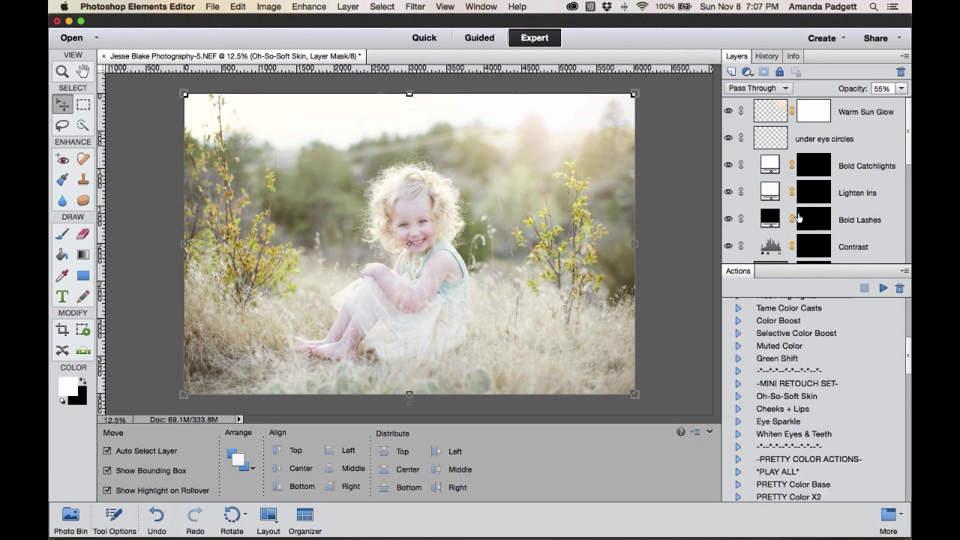
{"action": "scroll", "coordinate": [785, 330], "scroll_direction": "up", "scroll_amount": 3}
{"action": "left_click", "coordinate": [785, 324]}
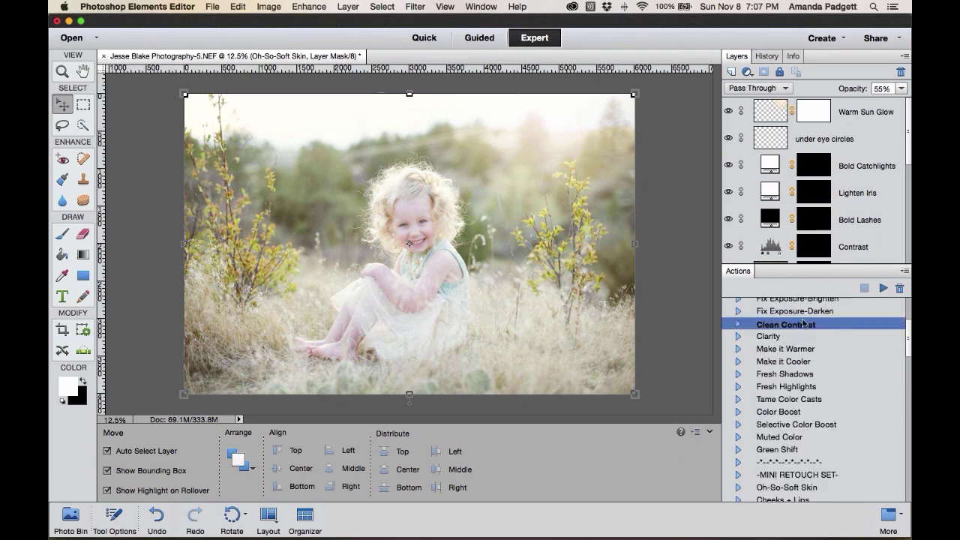
{"action": "left_click", "coordinate": [883, 289]}
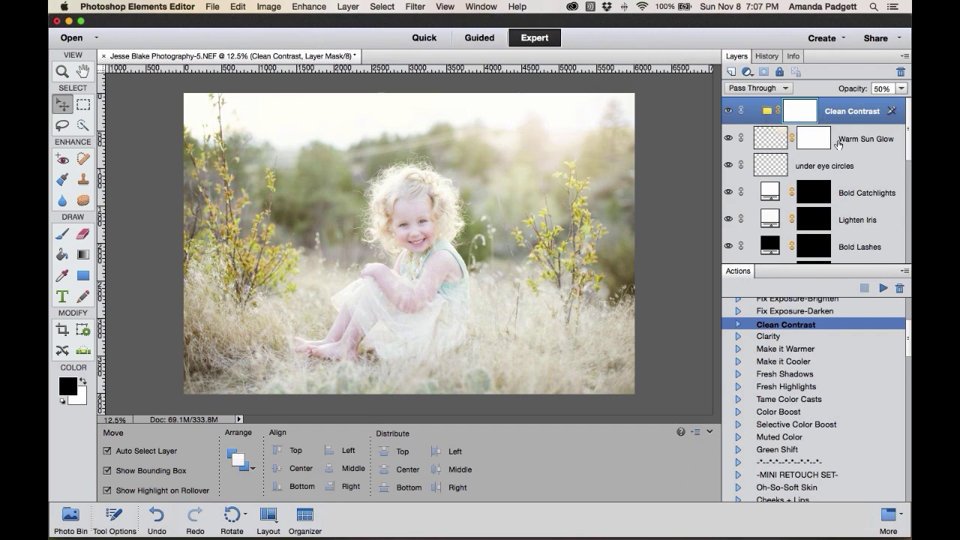
Run the Open Folder - PSE action on the new Clean Contrast group to release its layers
{"action": "scroll", "coordinate": [787, 384], "scroll_direction": "down", "scroll_amount": 1}
{"action": "scroll", "coordinate": [786, 384], "scroll_direction": "down", "scroll_amount": 15}
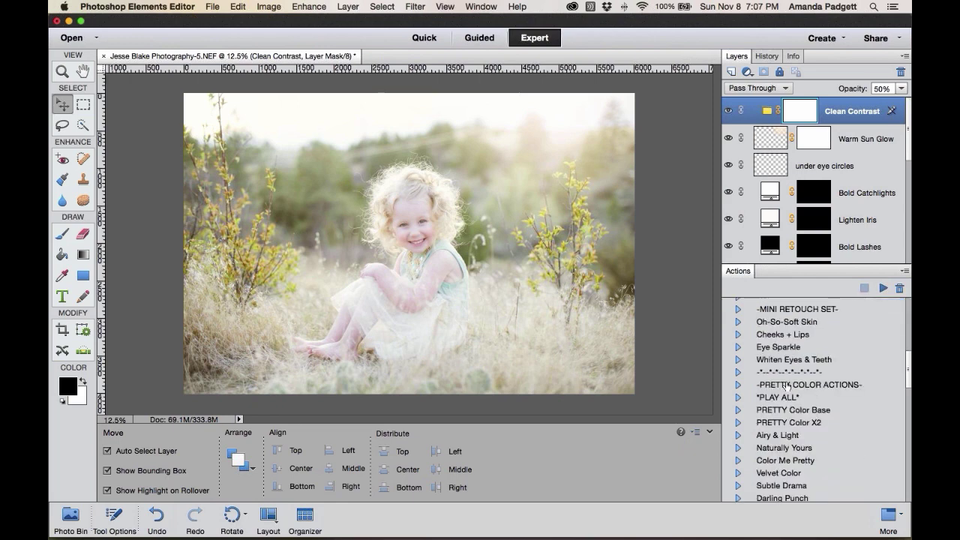
{"action": "scroll", "coordinate": [785, 385], "scroll_direction": "down", "scroll_amount": 1}
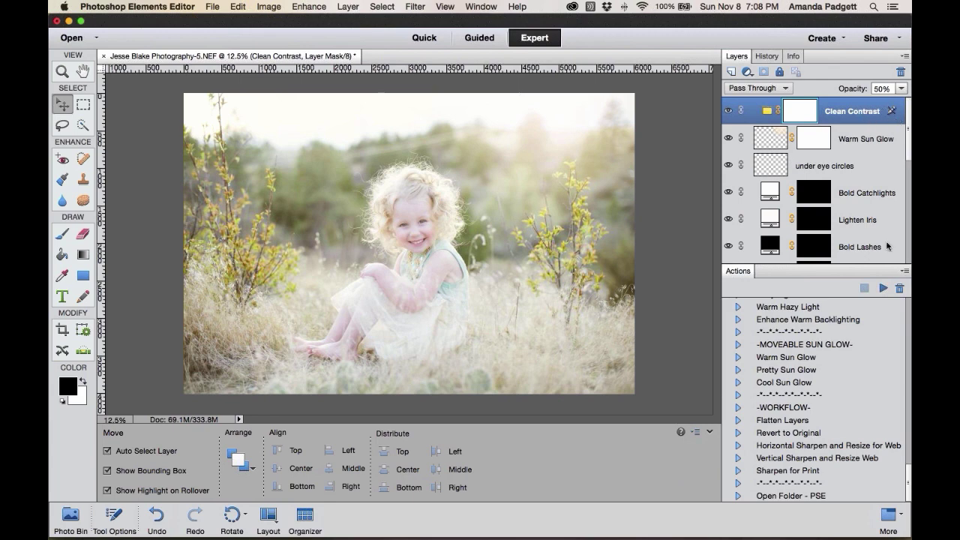
{"action": "left_click", "coordinate": [824, 489]}
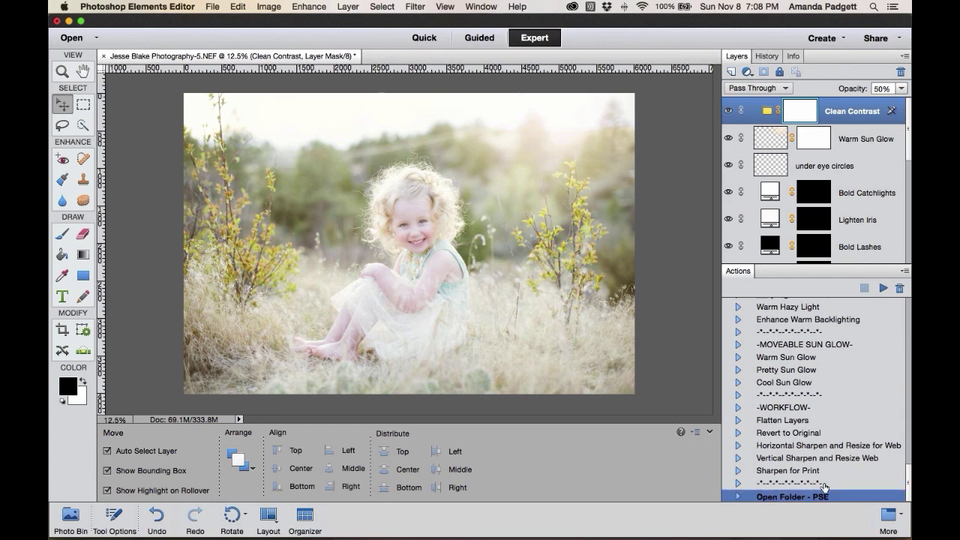
{"action": "left_click", "coordinate": [883, 288]}
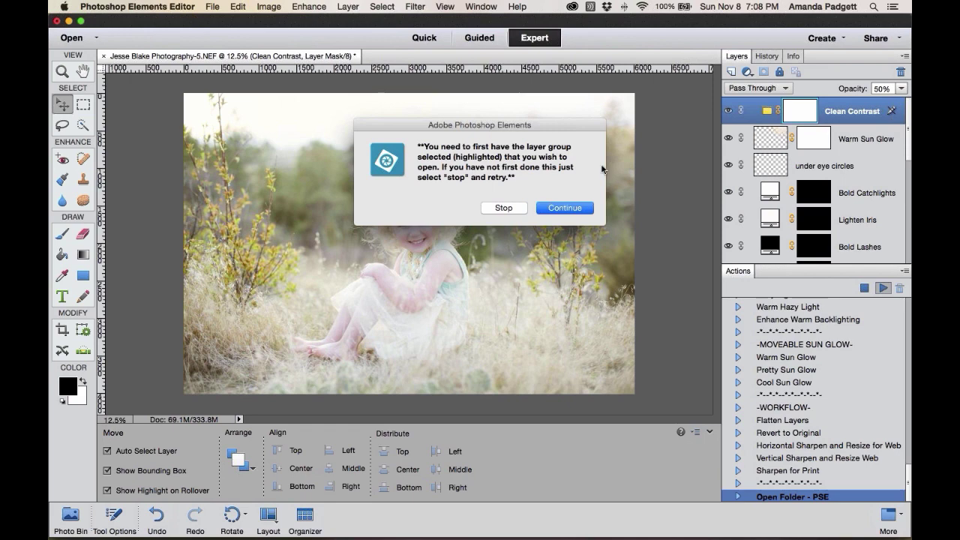
{"action": "left_click", "coordinate": [568, 208]}
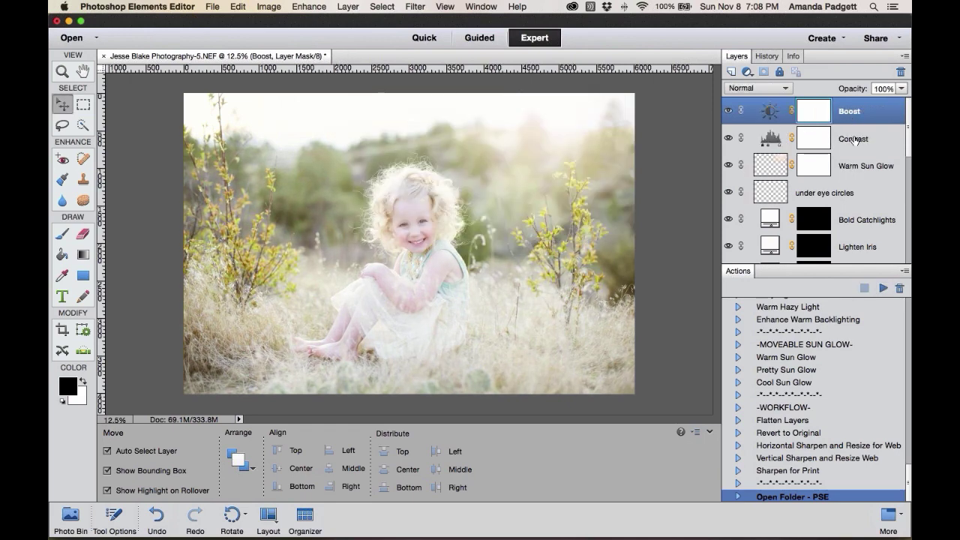
Toggle the uppermost Contrast layer to check its effect, and delete it together with the Boost layer
{"action": "left_click", "coordinate": [854, 141]}
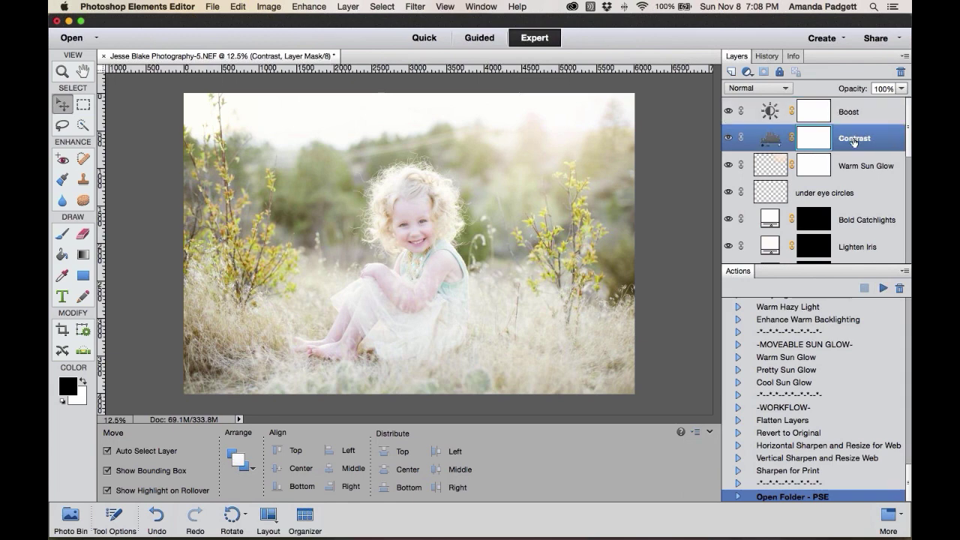
{"action": "left_click", "coordinate": [727, 139]}
{"action": "left_click", "coordinate": [726, 138]}
{"action": "left_click", "coordinate": [856, 121], "text": "shift"}
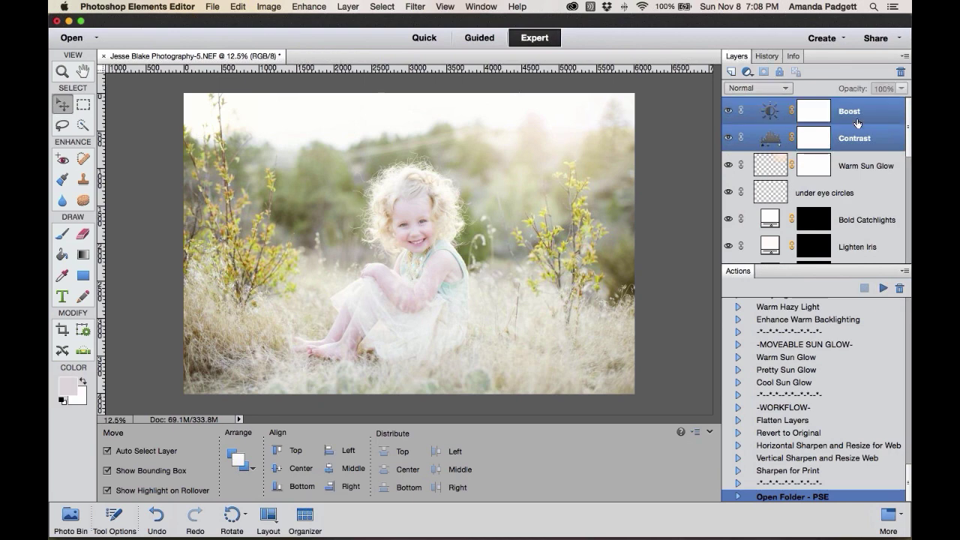
{"action": "key", "text": "Delete"}
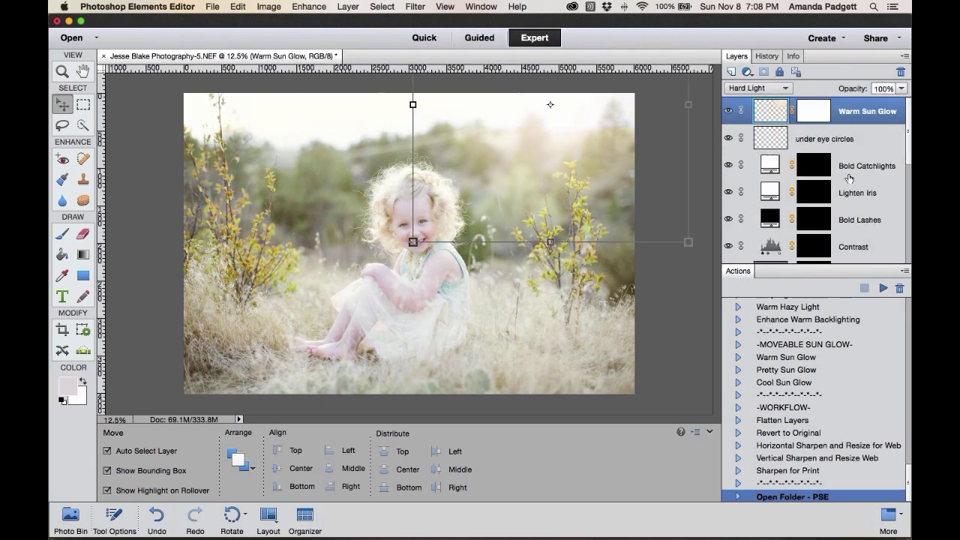
Review the remaining retouch layers and browse the action list back up to the Mini Retouch and Pretty Color sets
{"action": "scroll", "coordinate": [848, 177], "scroll_direction": "down", "scroll_amount": 5}
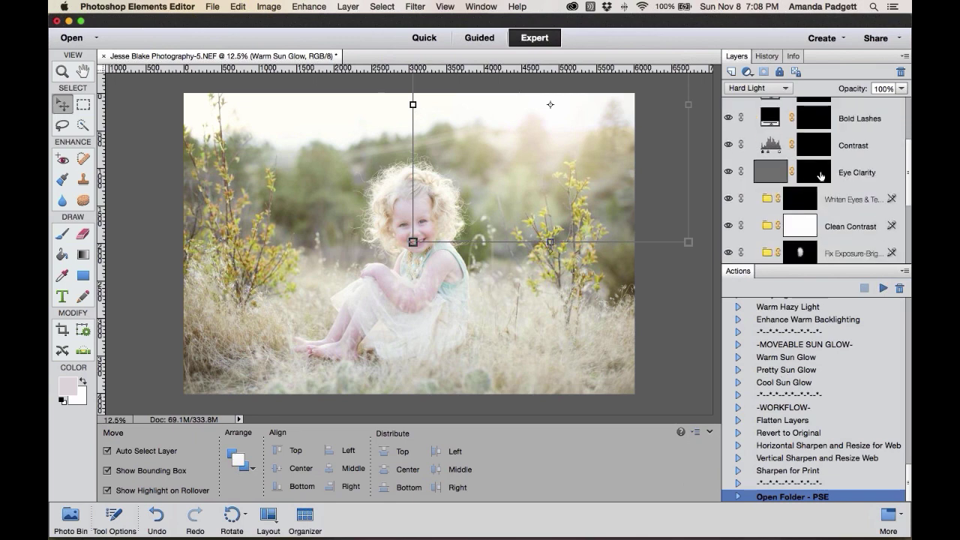
{"action": "scroll", "coordinate": [827, 199], "scroll_direction": "down", "scroll_amount": 1}
{"action": "scroll", "coordinate": [807, 396], "scroll_direction": "up", "scroll_amount": 5}
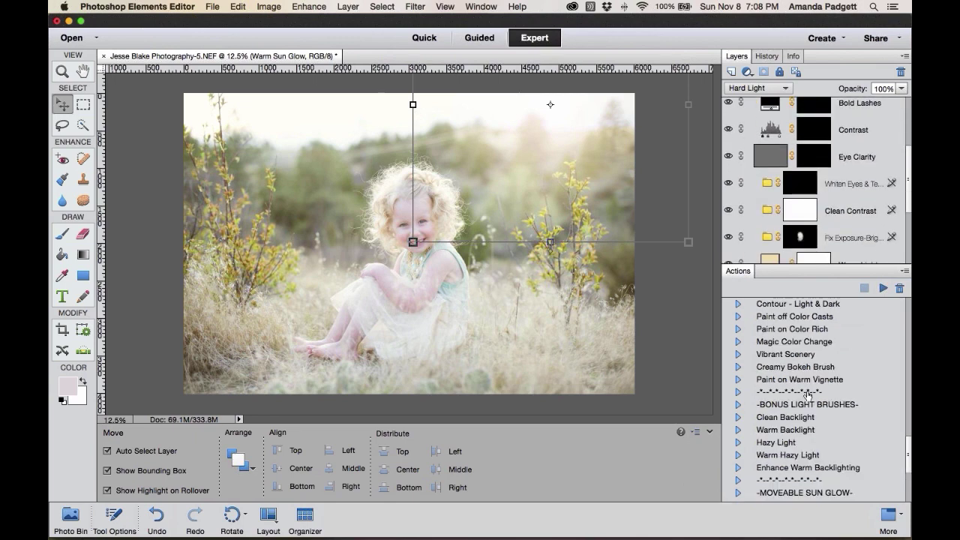
{"action": "scroll", "coordinate": [807, 395], "scroll_direction": "up", "scroll_amount": 6}
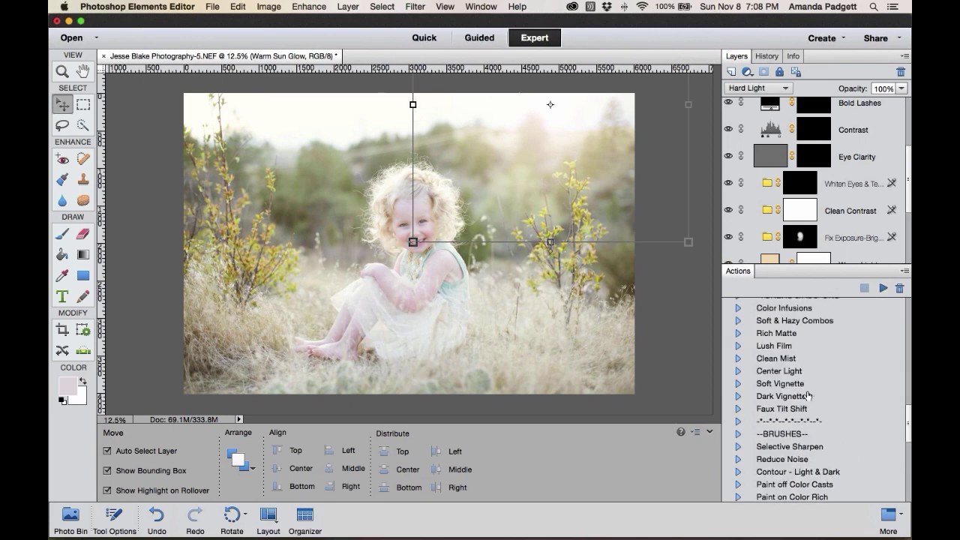
{"action": "scroll", "coordinate": [808, 395], "scroll_direction": "up", "scroll_amount": 3}
{"action": "scroll", "coordinate": [807, 395], "scroll_direction": "up", "scroll_amount": 4}
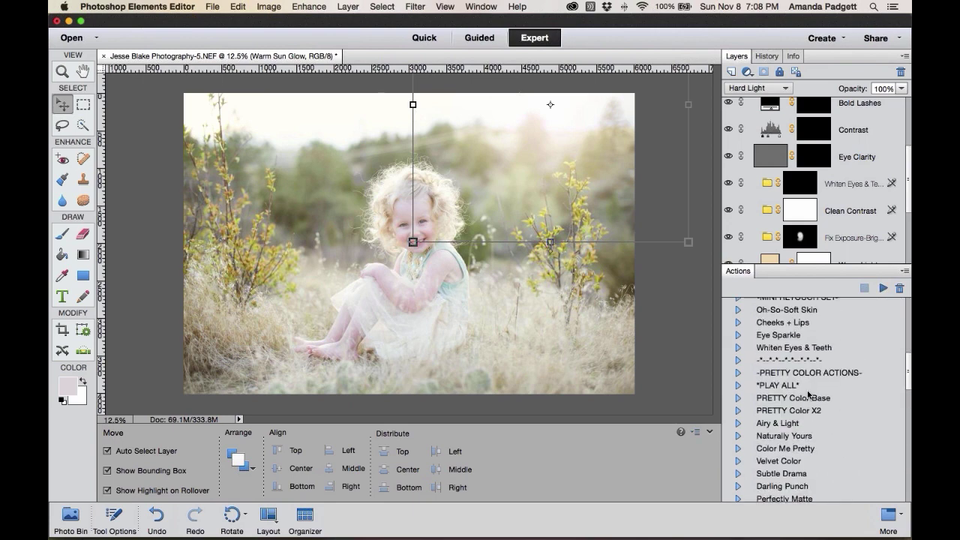
{"action": "scroll", "coordinate": [808, 395], "scroll_direction": "up", "scroll_amount": 1}
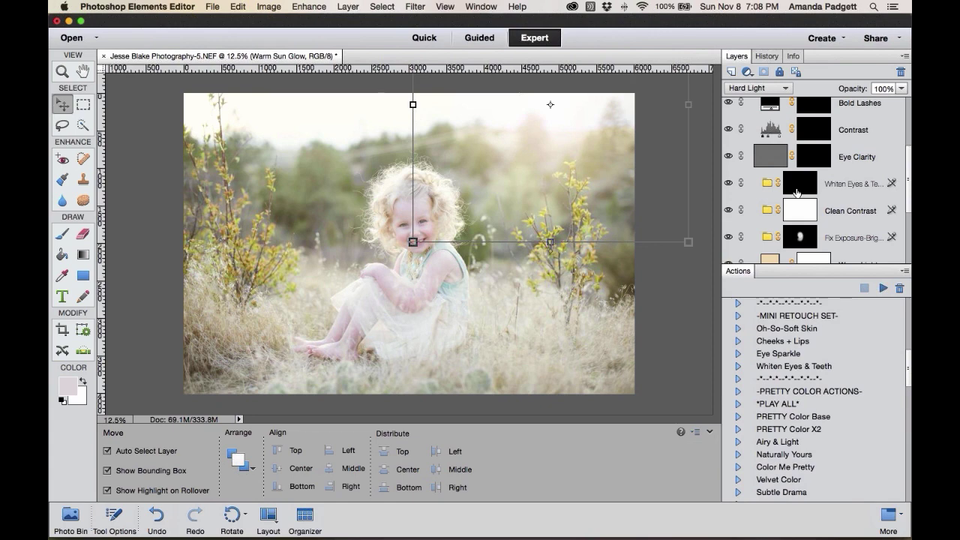
Look through the layer stack down to the Background and select the Oh-So-Soft Skin group
{"action": "scroll", "coordinate": [796, 192], "scroll_direction": "down", "scroll_amount": 5}
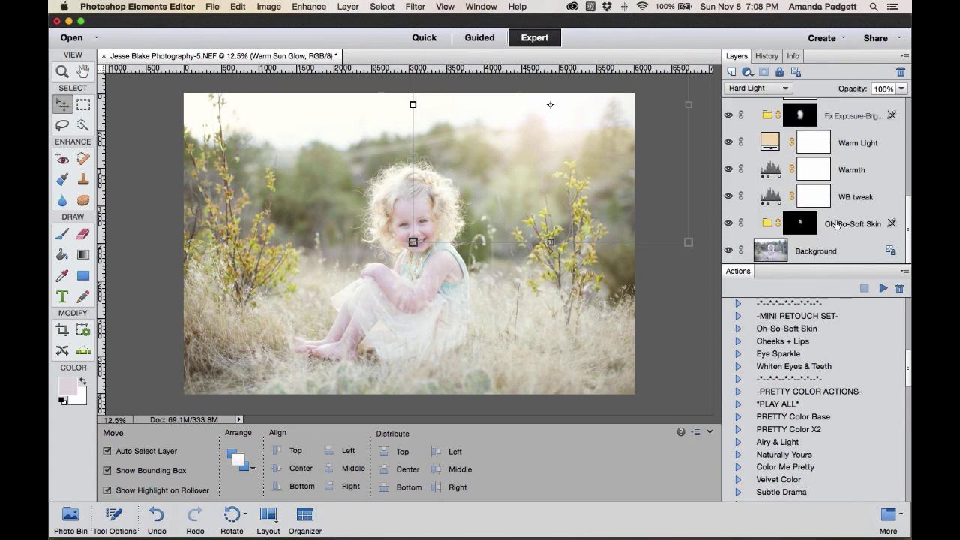
{"action": "scroll", "coordinate": [840, 227], "scroll_direction": "up", "scroll_amount": 1}
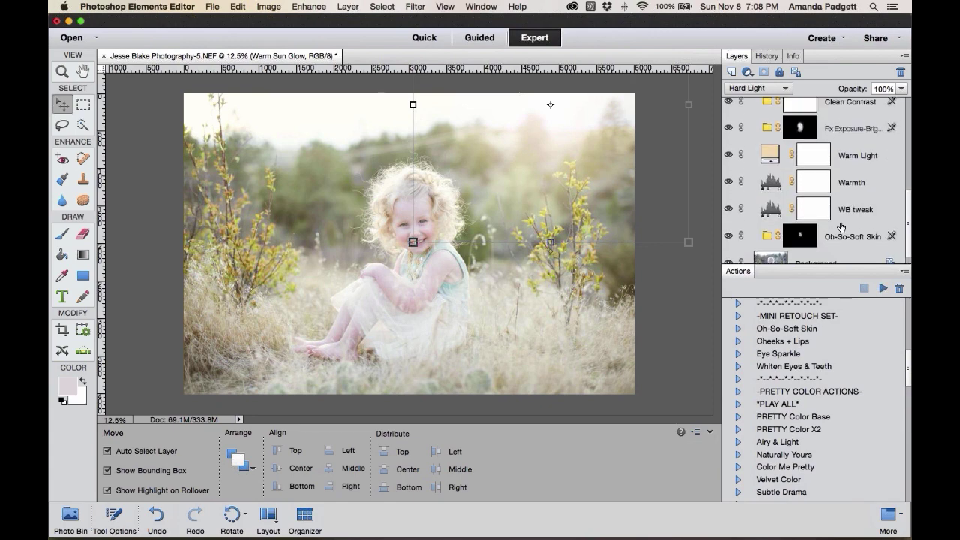
{"action": "scroll", "coordinate": [841, 227], "scroll_direction": "down", "scroll_amount": 1}
{"action": "scroll", "coordinate": [841, 226], "scroll_direction": "up", "scroll_amount": 1}
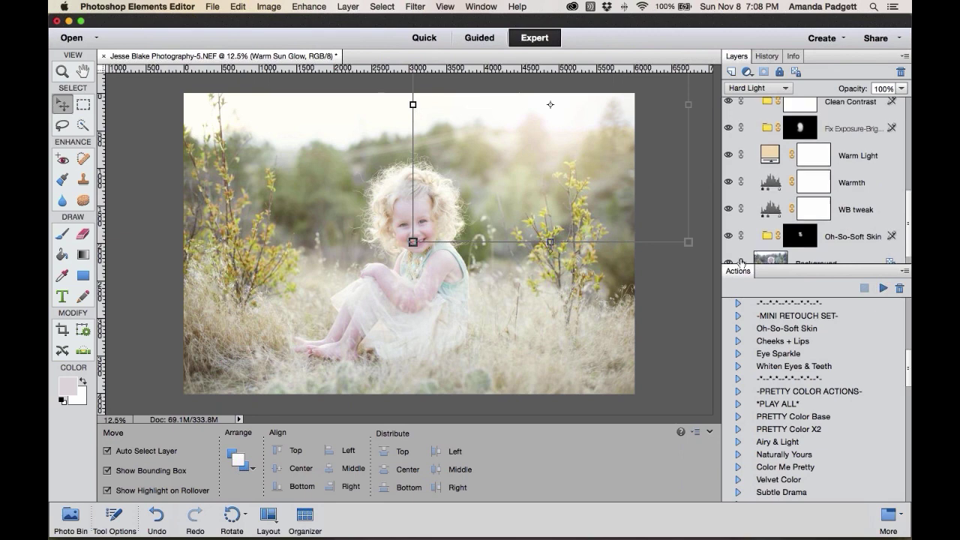
{"action": "left_click", "coordinate": [695, 293]}
{"action": "scroll", "coordinate": [830, 230], "scroll_direction": "down", "scroll_amount": 1}
{"action": "left_click", "coordinate": [830, 229]}
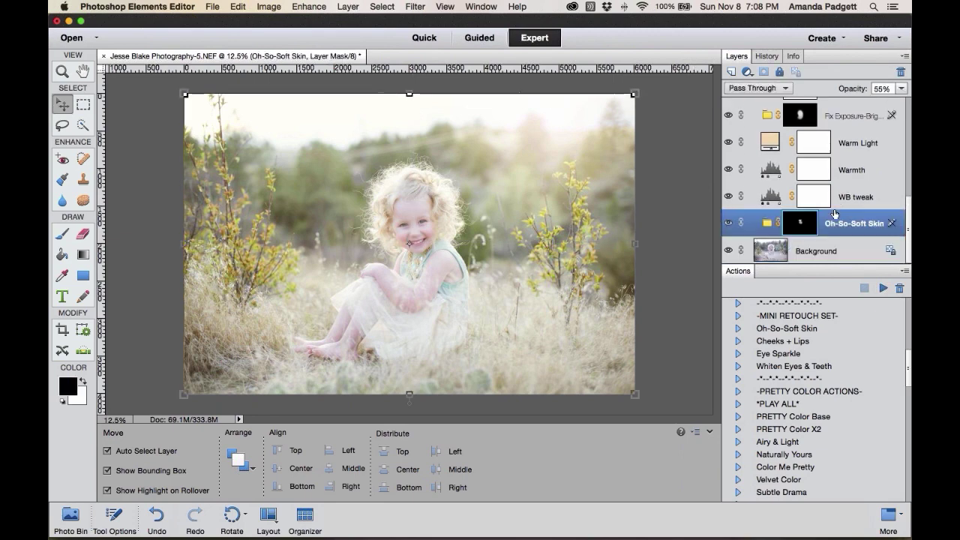
Run the Fix Exposure-Darken action on the portrait
{"action": "scroll", "coordinate": [833, 222], "scroll_direction": "up", "scroll_amount": 6}
{"action": "scroll", "coordinate": [834, 214], "scroll_direction": "up", "scroll_amount": 2}
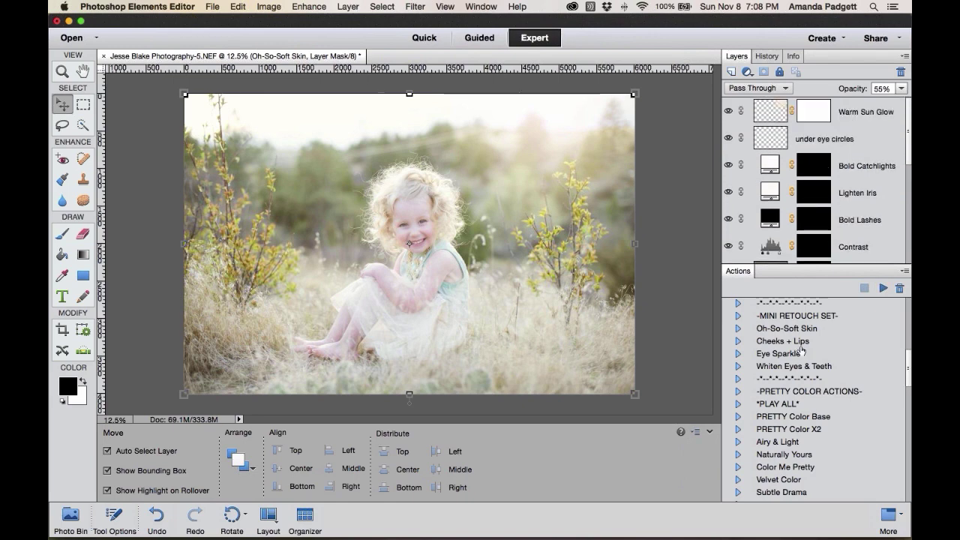
{"action": "scroll", "coordinate": [800, 349], "scroll_direction": "up", "scroll_amount": 6}
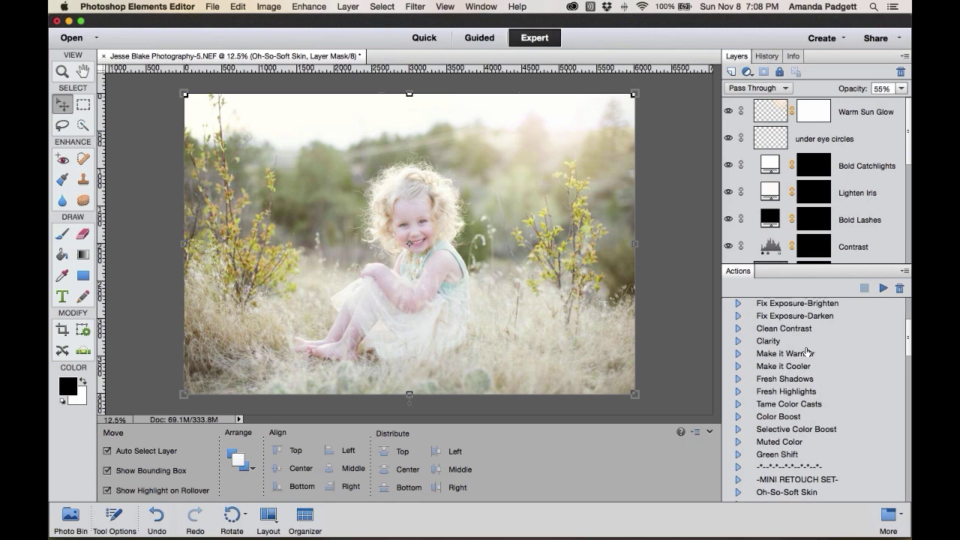
{"action": "left_click", "coordinate": [818, 318]}
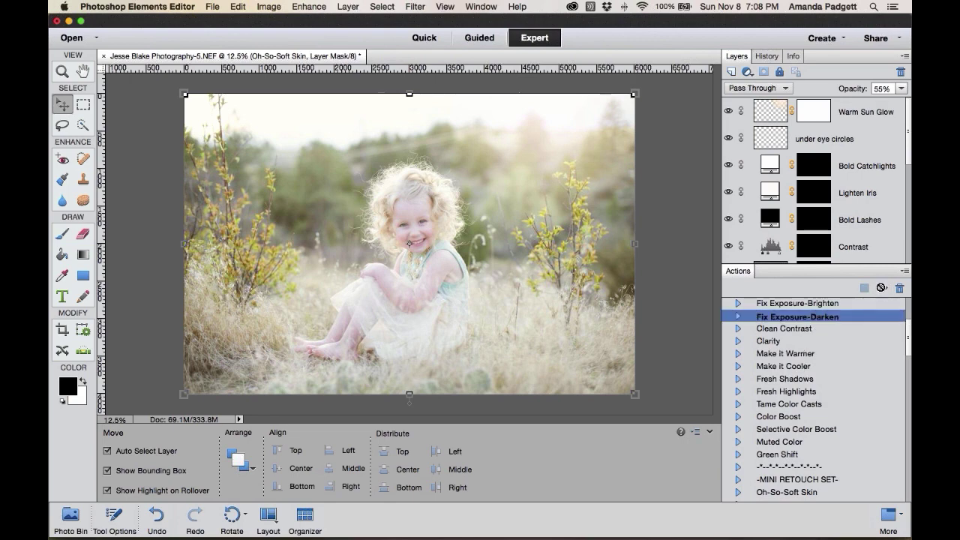
{"action": "left_click", "coordinate": [881, 288]}
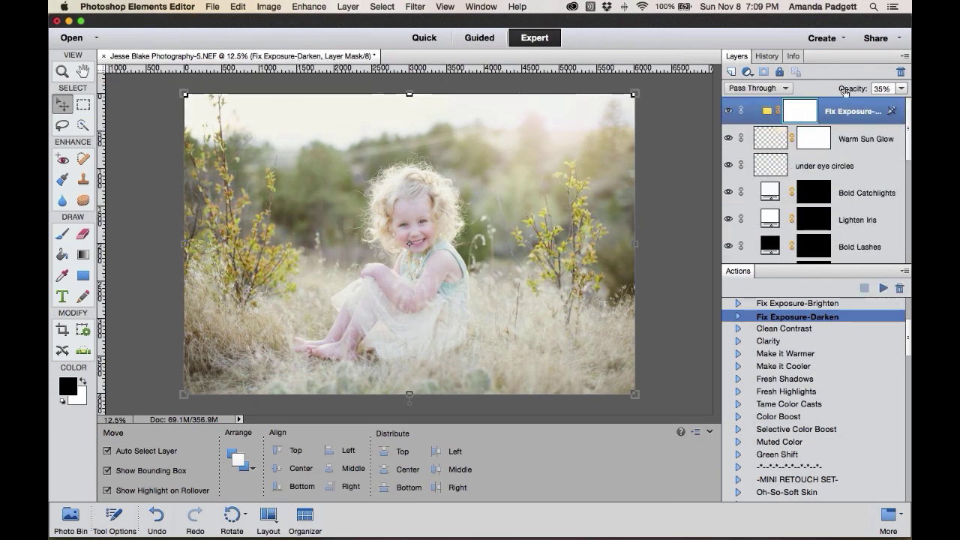
Run the Open Folder - PSE action on the new Fix Exposure-Darken group to release its layers
{"action": "scroll", "coordinate": [796, 418], "scroll_direction": "down", "scroll_amount": 4}
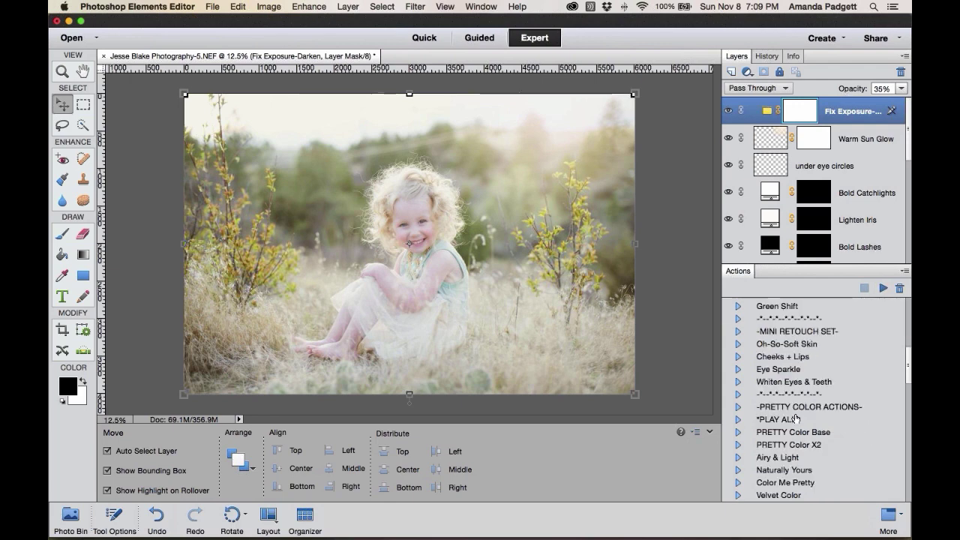
{"action": "scroll", "coordinate": [797, 418], "scroll_direction": "down", "scroll_amount": 10}
{"action": "left_click", "coordinate": [791, 496]}
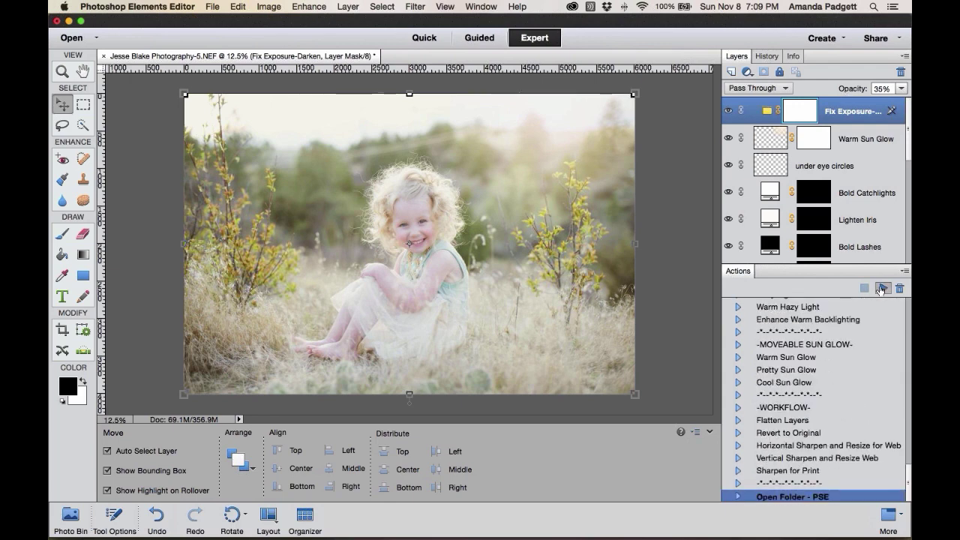
{"action": "left_click", "coordinate": [881, 289]}
{"action": "left_click", "coordinate": [565, 210]}
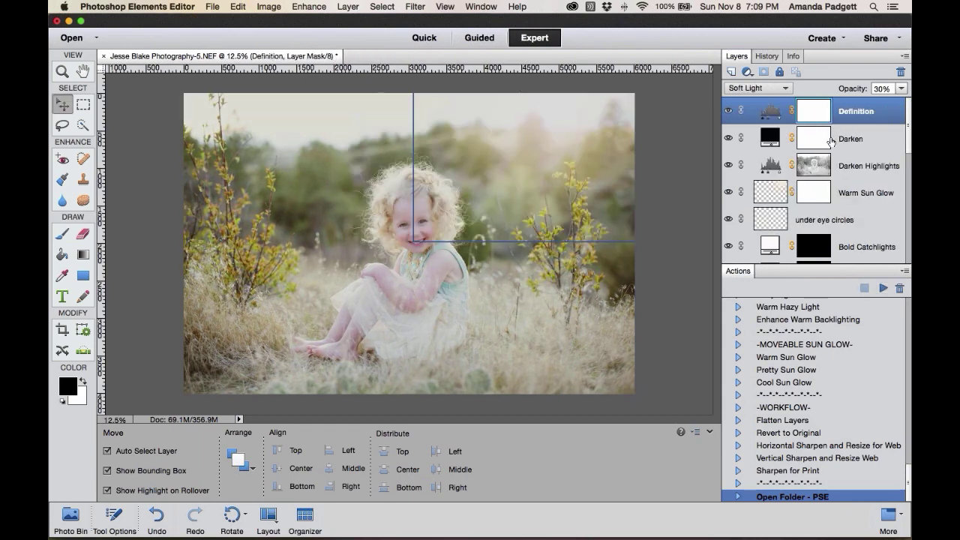
Raise the opacity of the Definition layer to 48%
{"action": "left_click", "coordinate": [830, 141]}
{"action": "left_click", "coordinate": [849, 110]}
{"action": "left_click_drag", "start_coordinate": [850, 91], "coordinate": [863, 92]}
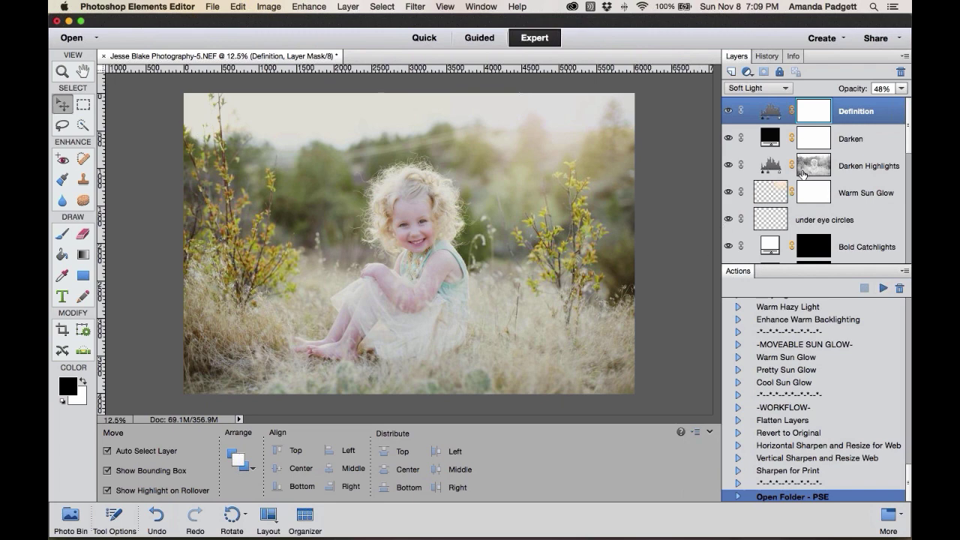
Run the Paint off Color Casts action from the Brushes set and continue past its instruction message
{"action": "scroll", "coordinate": [801, 178], "scroll_direction": "down", "scroll_amount": 10}
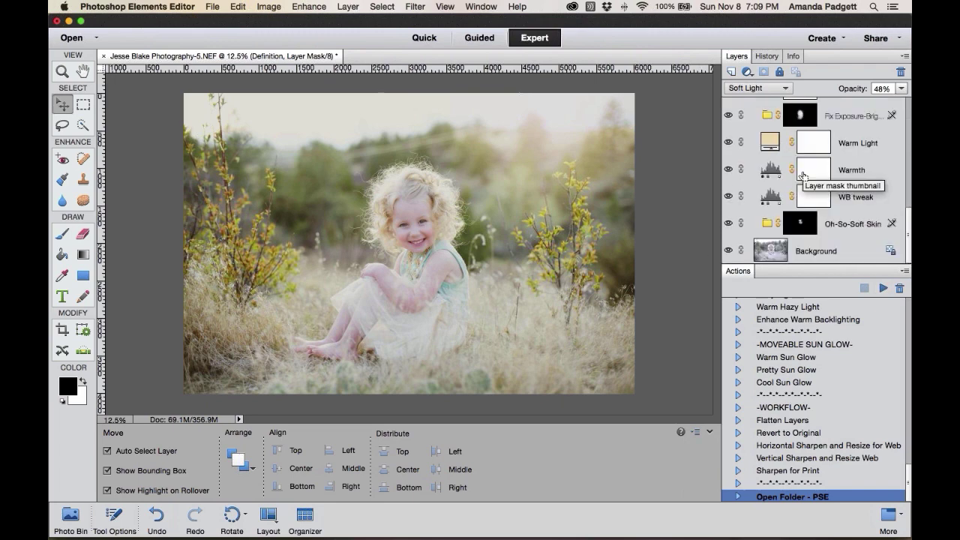
{"action": "key", "text": "super+equal"}
{"action": "key", "text": "super+equal"}
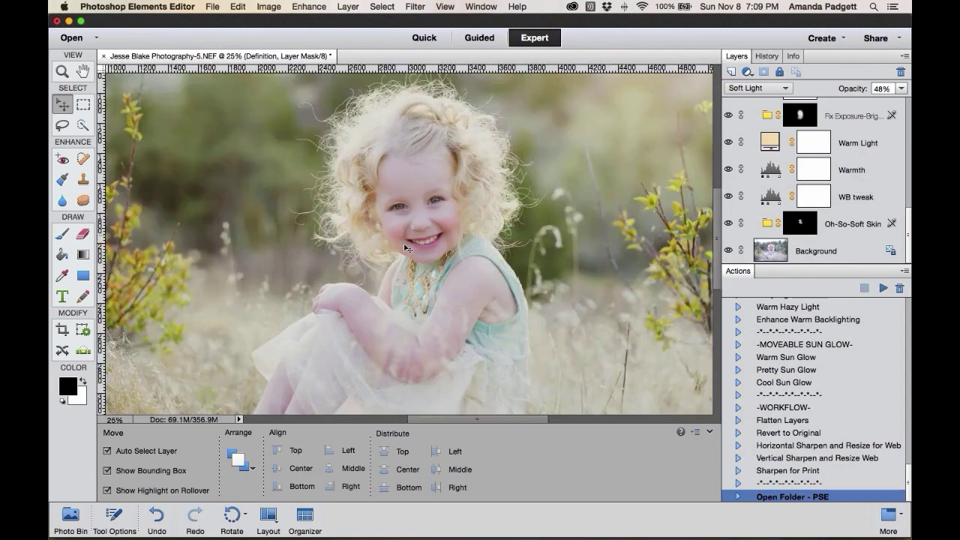
{"action": "scroll", "coordinate": [810, 255], "scroll_direction": "up", "scroll_amount": 10}
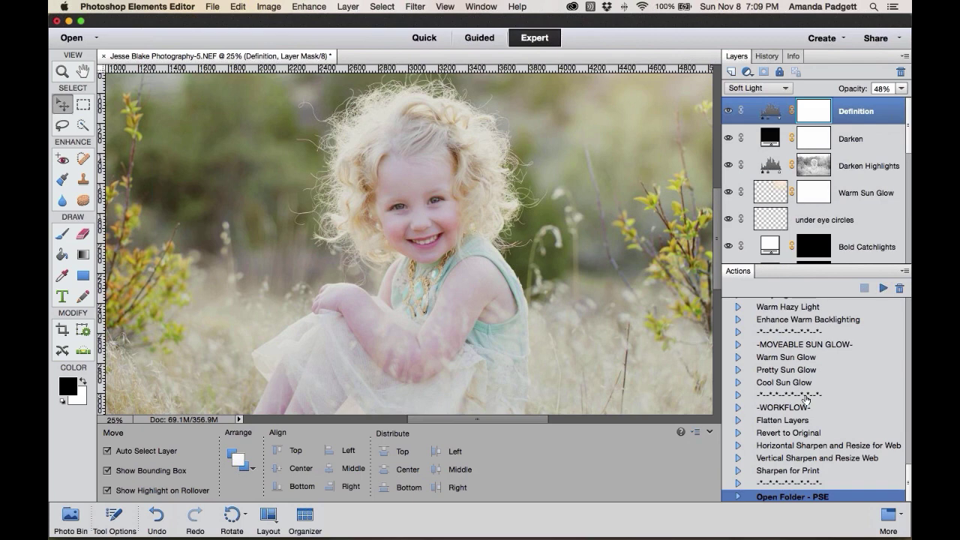
{"action": "scroll", "coordinate": [805, 398], "scroll_direction": "up", "scroll_amount": 10}
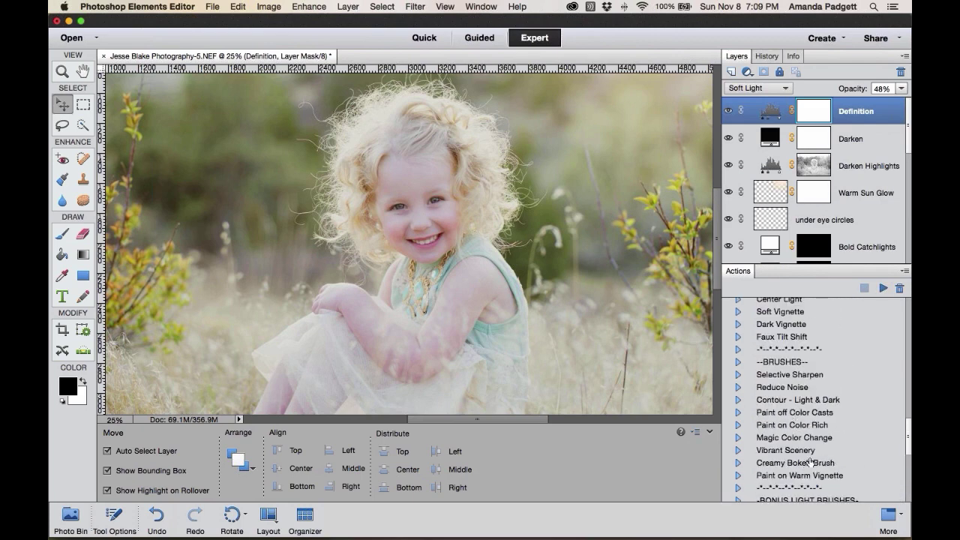
{"action": "left_click", "coordinate": [787, 414]}
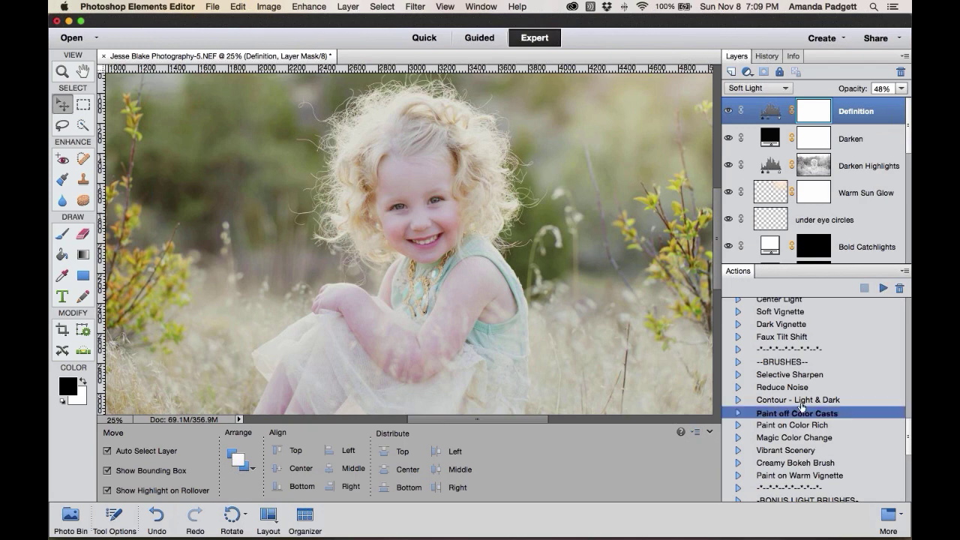
{"action": "left_click", "coordinate": [882, 288]}
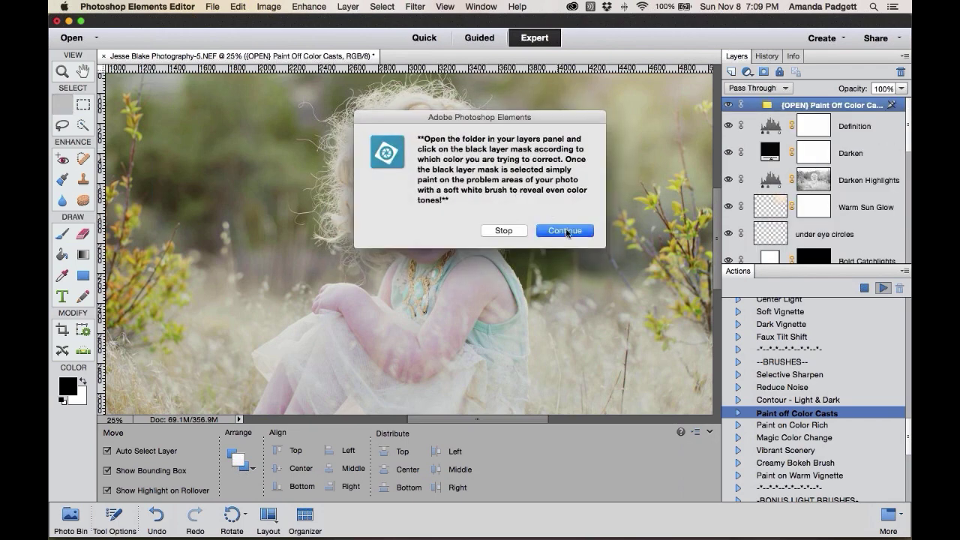
{"action": "left_click", "coordinate": [566, 231]}
Run the Open Folder - PSE action on the Paint Off Color Casts group to release its masked layers
{"action": "scroll", "coordinate": [828, 470], "scroll_direction": "down", "scroll_amount": 10}
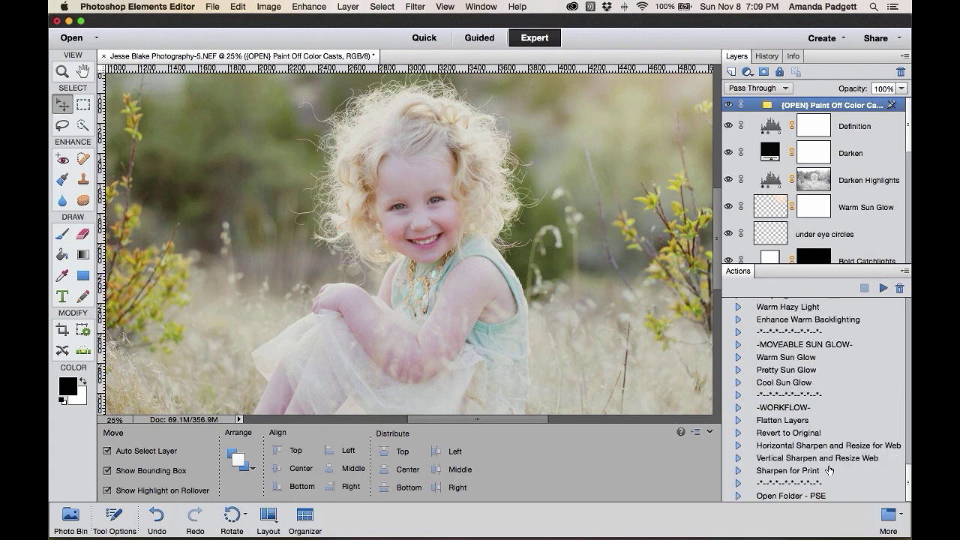
{"action": "left_click", "coordinate": [831, 496]}
{"action": "left_click", "coordinate": [882, 288]}
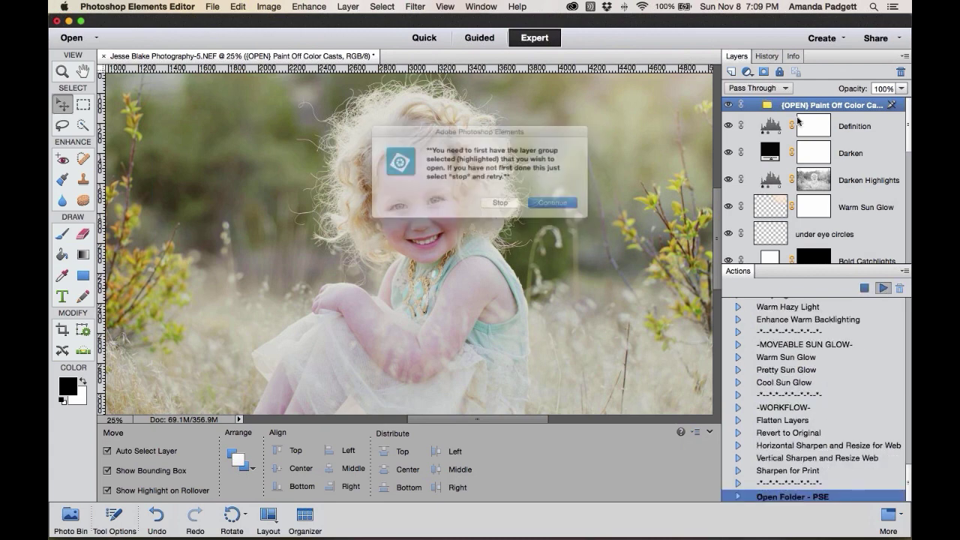
{"action": "left_click", "coordinate": [576, 210]}
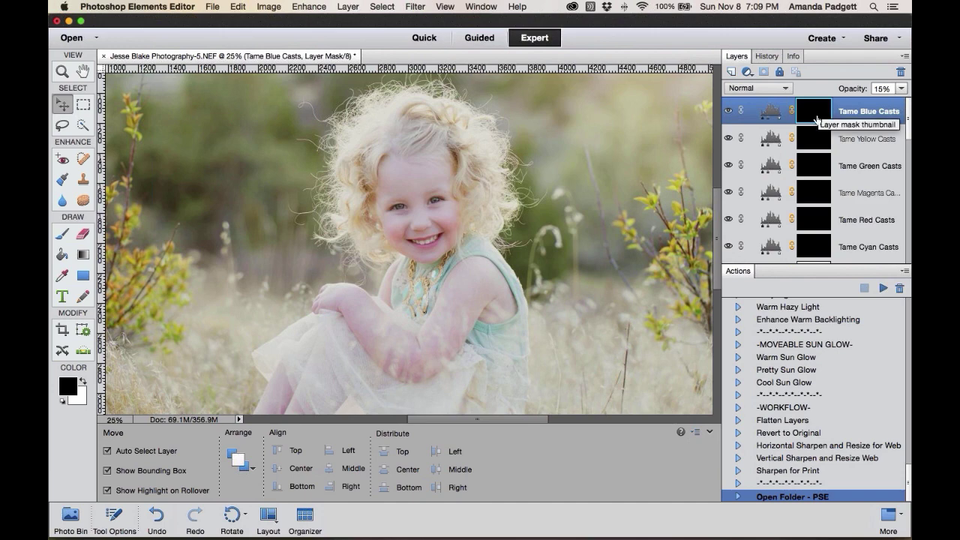
Select the Tame Red Casts layer mask and activate the Brush tool with white as the foreground color
{"action": "left_click", "coordinate": [813, 220]}
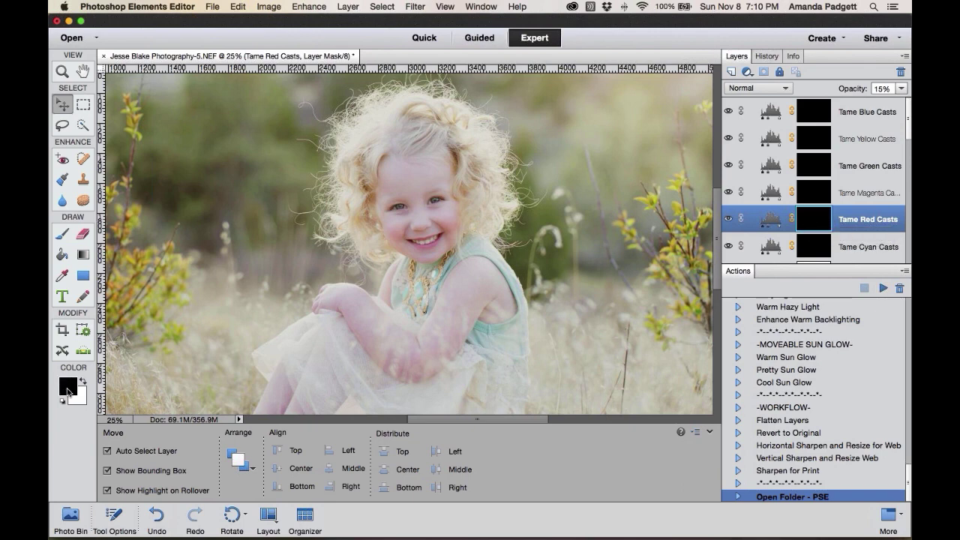
{"action": "key", "text": "d"}
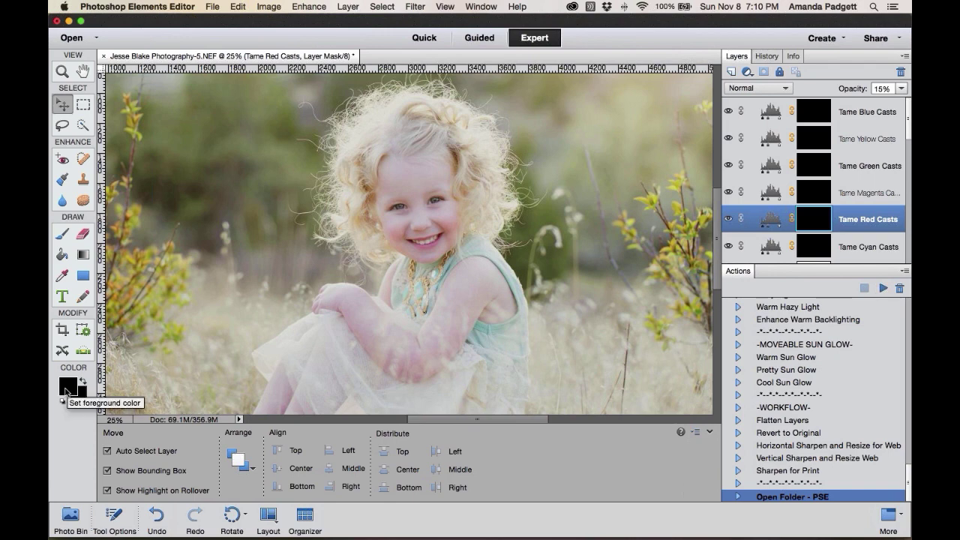
{"action": "key", "text": "x"}
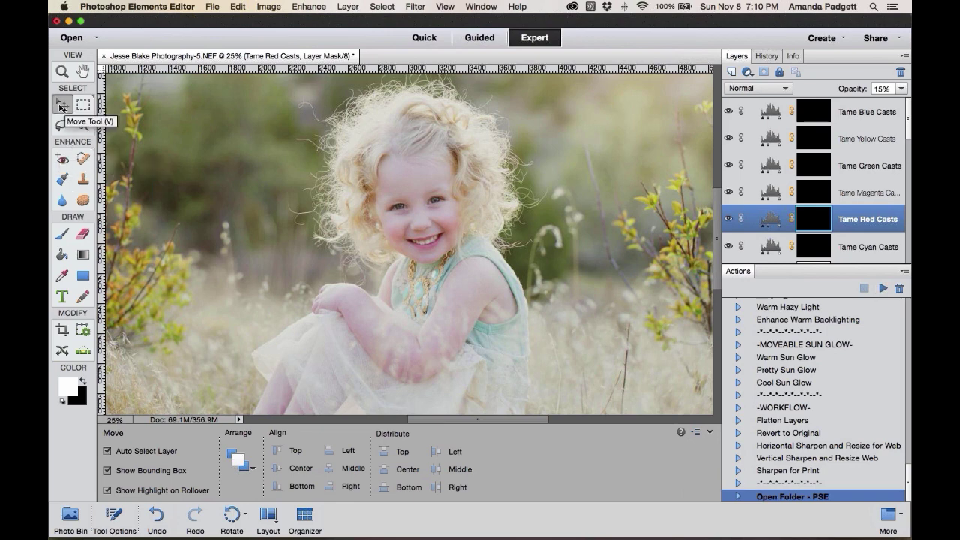
{"action": "key", "text": "b"}
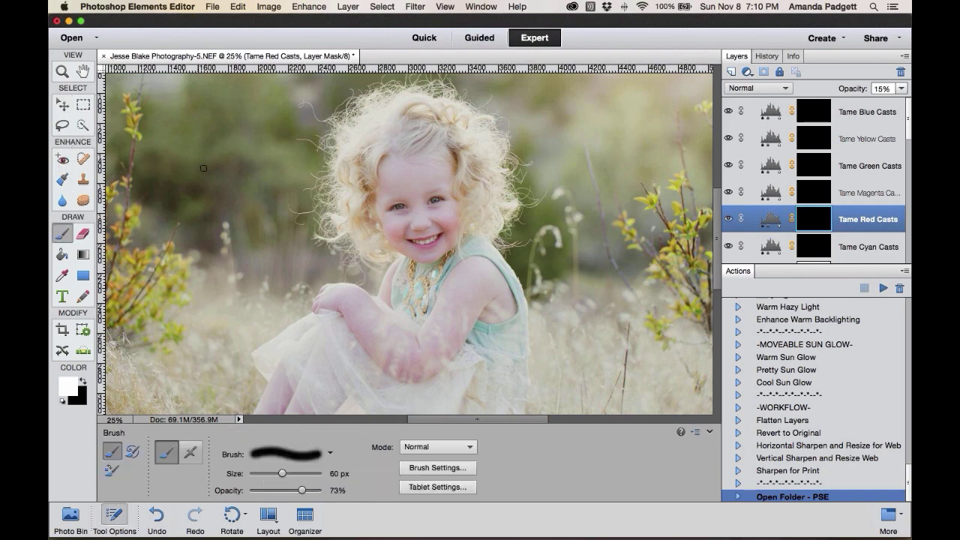
{"action": "key", "text": "v"}
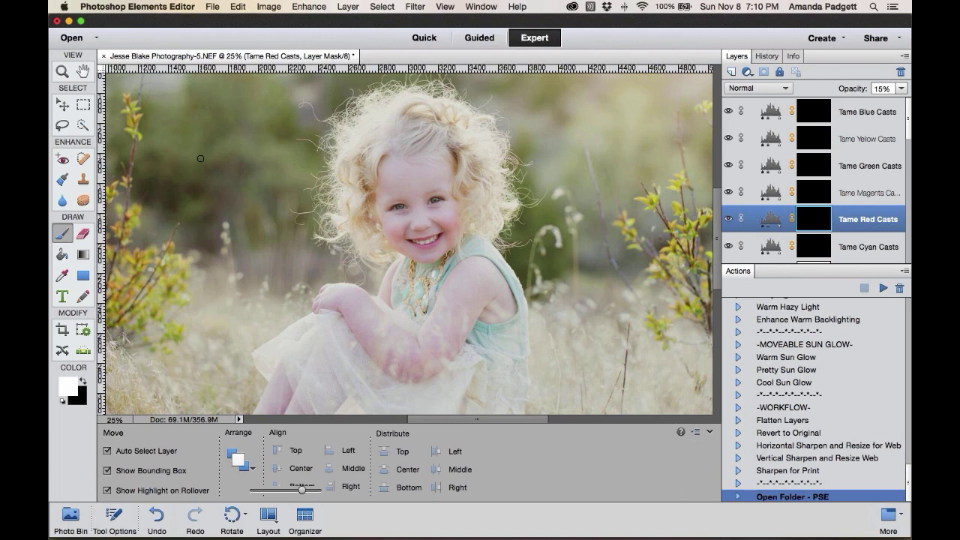
{"action": "key", "text": "b"}
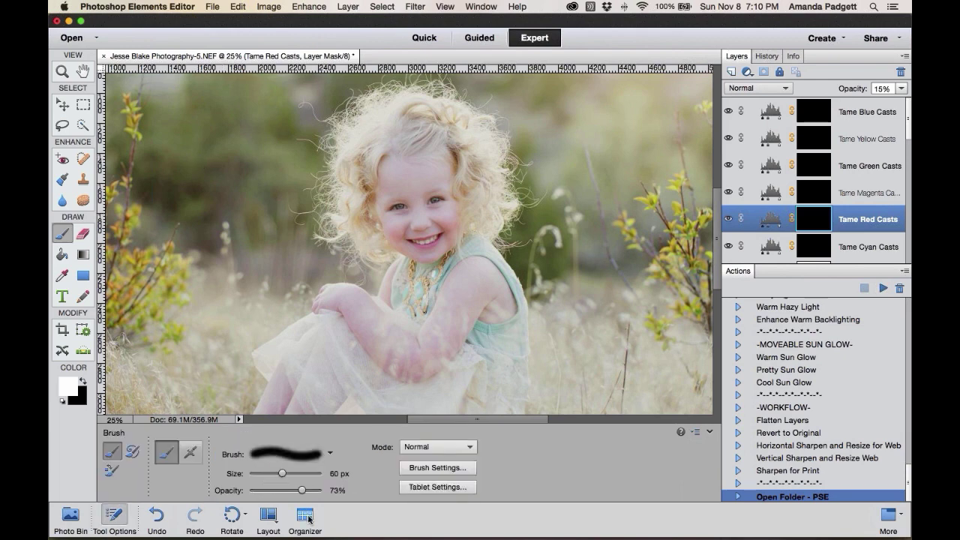
Paint the girl's jaw and cheek on the Tame Red Casts mask with a 175 px brush at 71% opacity
{"action": "left_click_drag", "start_coordinate": [302, 491], "coordinate": [299, 491]}
{"action": "key", "text": "bracketright"}
{"action": "key", "text": "bracketright"}
{"action": "key", "text": "bracketright"}
{"action": "key", "text": "bracketright"}
{"action": "key", "text": "bracketright"}
{"action": "key", "text": "bracketright"}
{"action": "key", "text": "bracketright"}
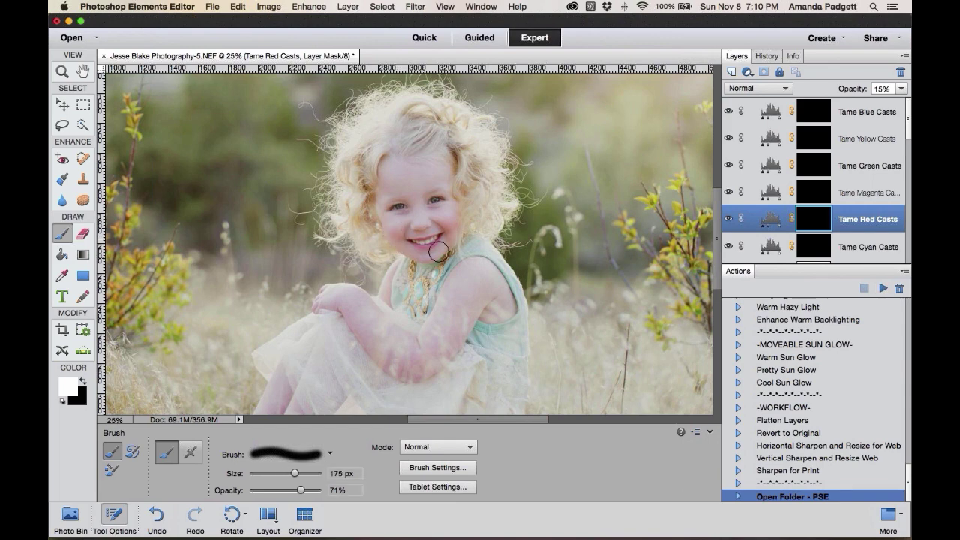
{"action": "mouse_move", "coordinate": [441, 251]}
{"action": "left_mouse_down"}
{"action": "mouse_move", "coordinate": [445, 224]}
{"action": "mouse_move", "coordinate": [436, 215]}
{"action": "mouse_move", "coordinate": [451, 237]}
{"action": "mouse_move", "coordinate": [401, 225]}
{"action": "mouse_move", "coordinate": [396, 232]}
{"action": "mouse_move", "coordinate": [436, 251]}
{"action": "mouse_move", "coordinate": [451, 230]}
{"action": "left_mouse_up"}
Paint from the chin across the cheek on the Tame Red Casts mask with a 125 px brush at 81% opacity
{"action": "left_click_drag", "start_coordinate": [302, 490], "coordinate": [309, 489]}
{"action": "key", "text": "bracketleft"}
{"action": "key", "text": "bracketleft"}
{"action": "left_click_drag", "start_coordinate": [412, 247], "coordinate": [448, 227]}
Paint white over the girl's reddish cheek on the Tame Magenta Casts layer mask
{"action": "left_click", "coordinate": [822, 199]}
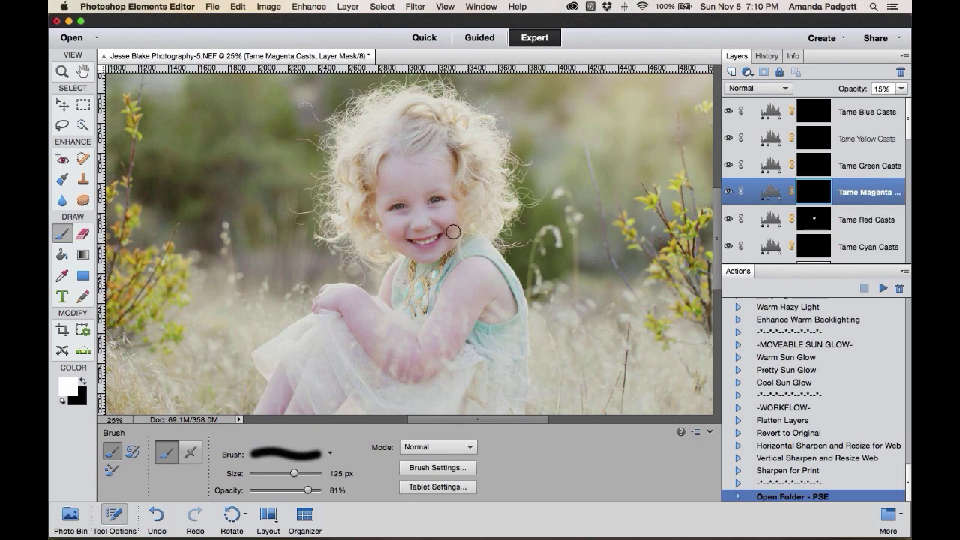
{"action": "left_click_drag", "start_coordinate": [453, 232], "coordinate": [445, 221]}
{"action": "key", "text": "super+0"}
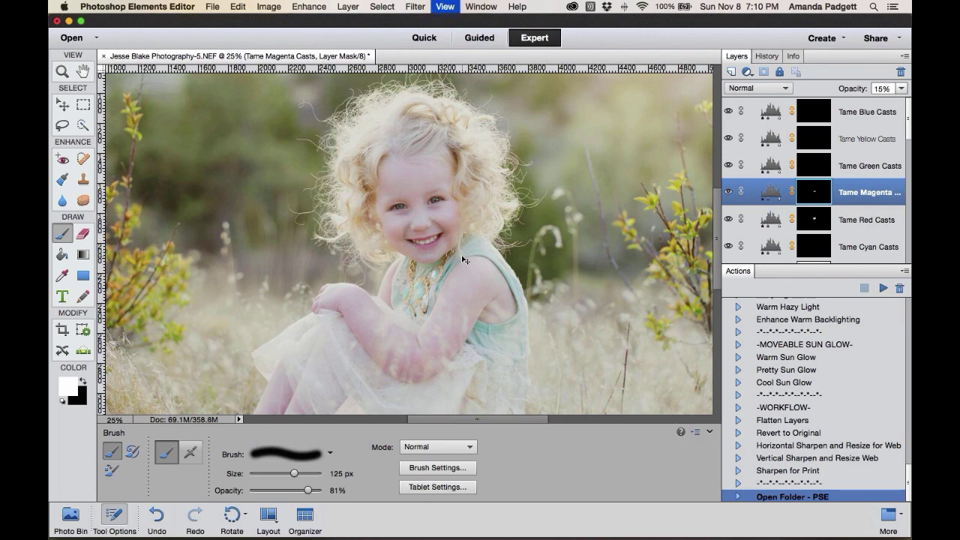
{"action": "key", "text": "super+equal"}
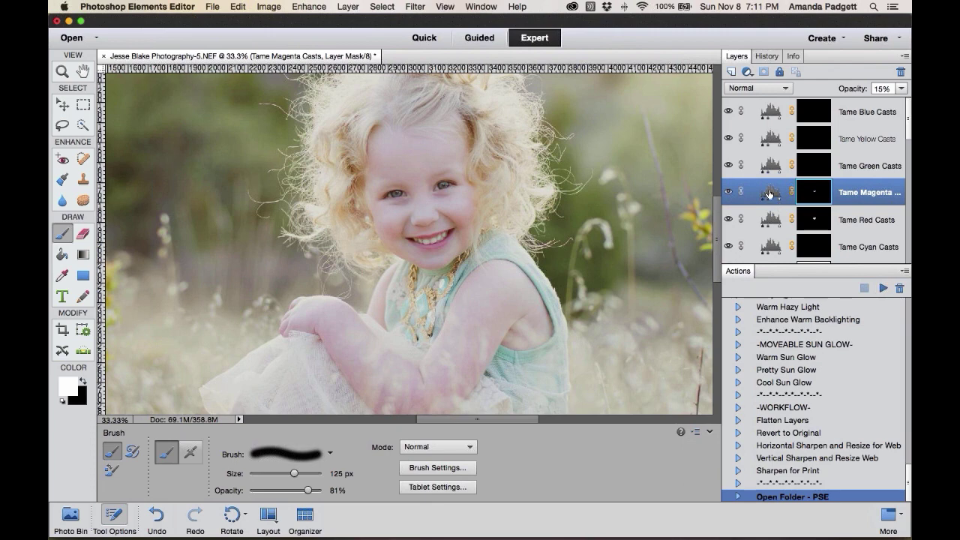
Compare the portrait before and after by toggling the visibility of all layers above the Background
{"action": "scroll", "coordinate": [756, 213], "scroll_direction": "down", "scroll_amount": 5}
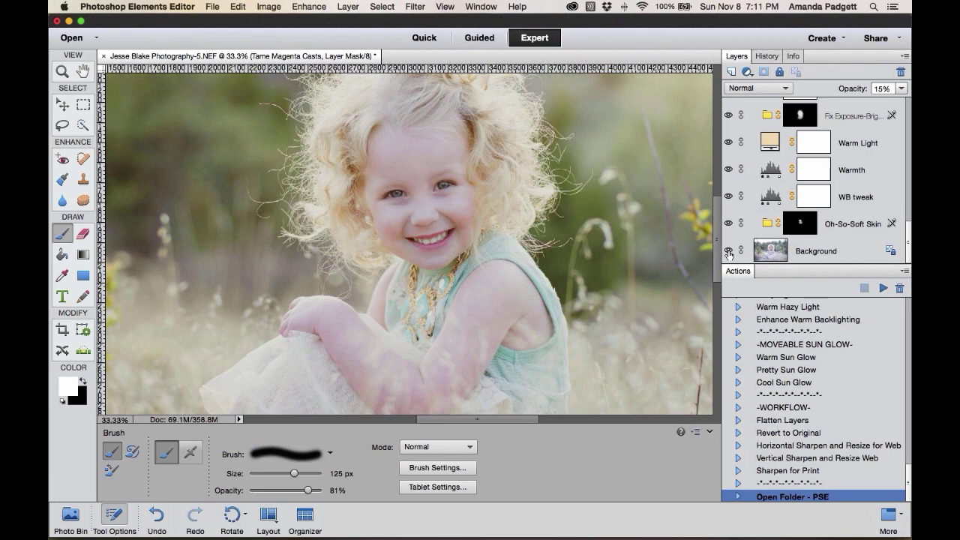
{"action": "left_click", "coordinate": [728, 253], "text": "alt"}
{"action": "left_click", "coordinate": [728, 253], "text": "alt"}
{"action": "left_click", "coordinate": [728, 254], "text": "alt"}
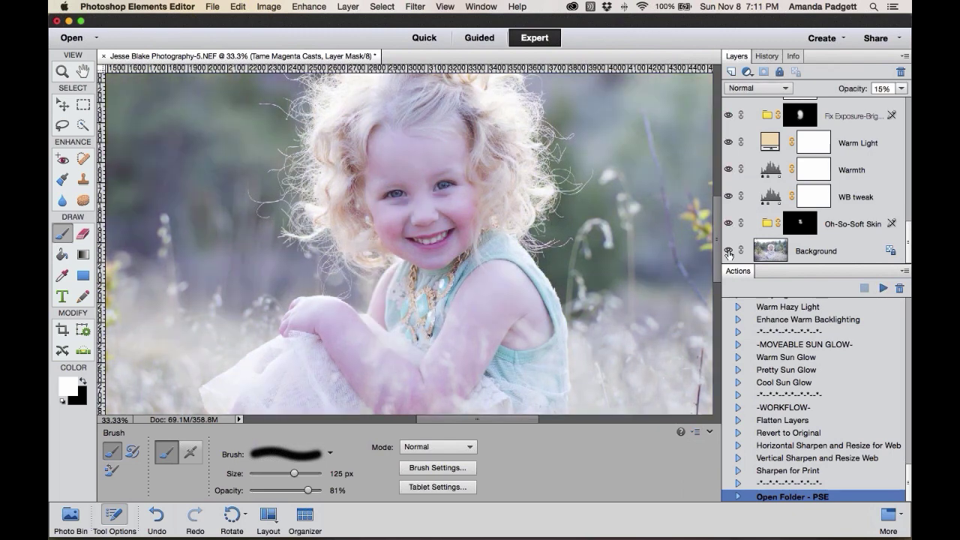
{"action": "left_click", "coordinate": [728, 253], "text": "alt"}
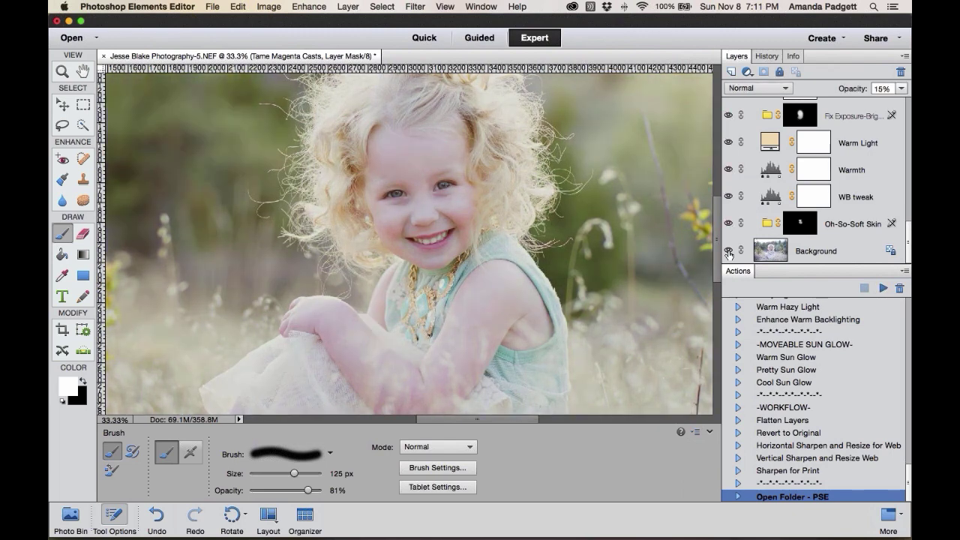
{"action": "scroll", "coordinate": [764, 223], "scroll_direction": "up", "scroll_amount": 10}
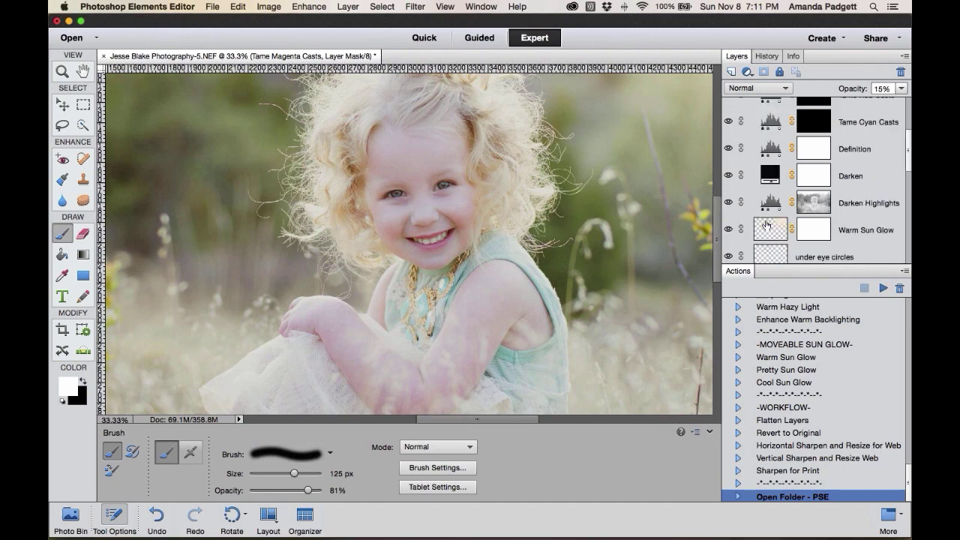
Set the opacity of the under eye circles layer to 26%
{"action": "scroll", "coordinate": [765, 223], "scroll_direction": "down", "scroll_amount": 3}
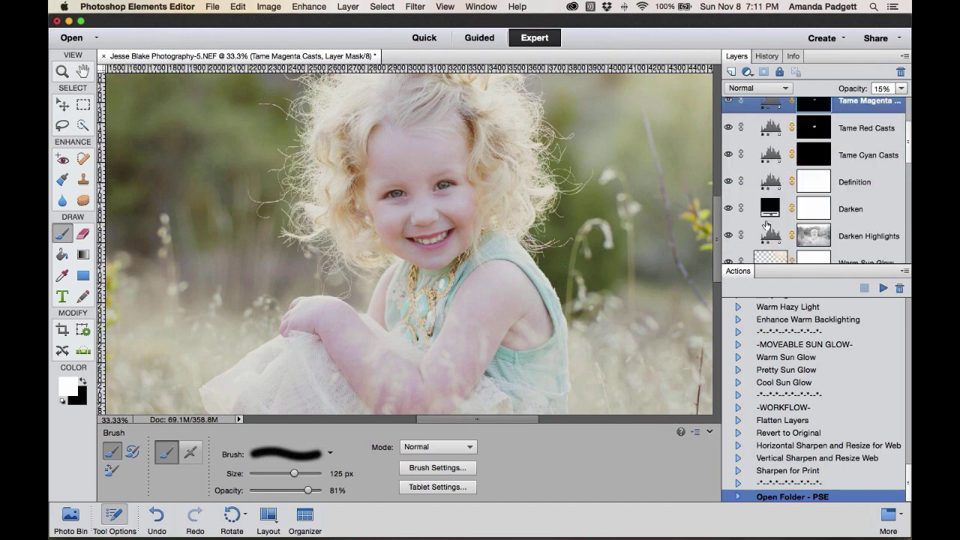
{"action": "scroll", "coordinate": [765, 224], "scroll_direction": "down", "scroll_amount": 1}
{"action": "scroll", "coordinate": [766, 224], "scroll_direction": "down", "scroll_amount": 1}
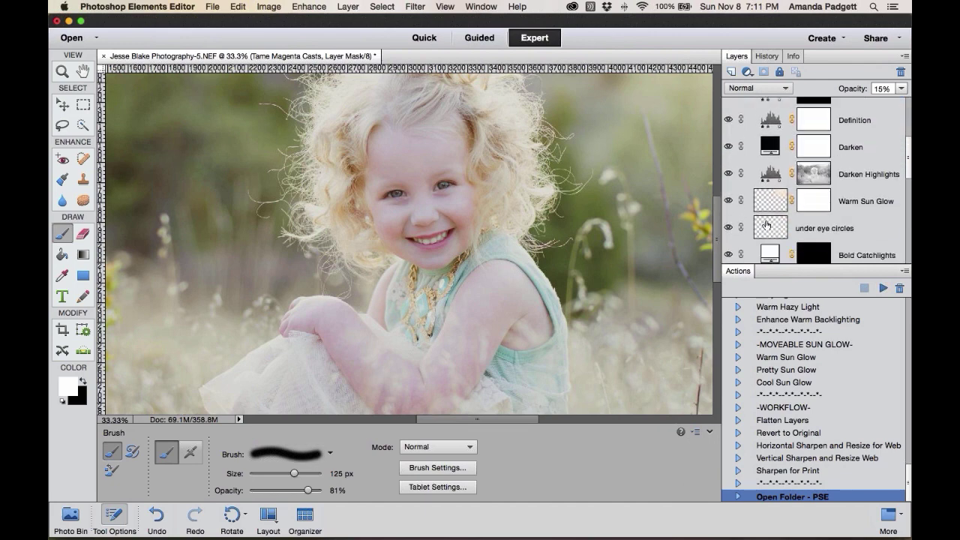
{"action": "left_click", "coordinate": [745, 215]}
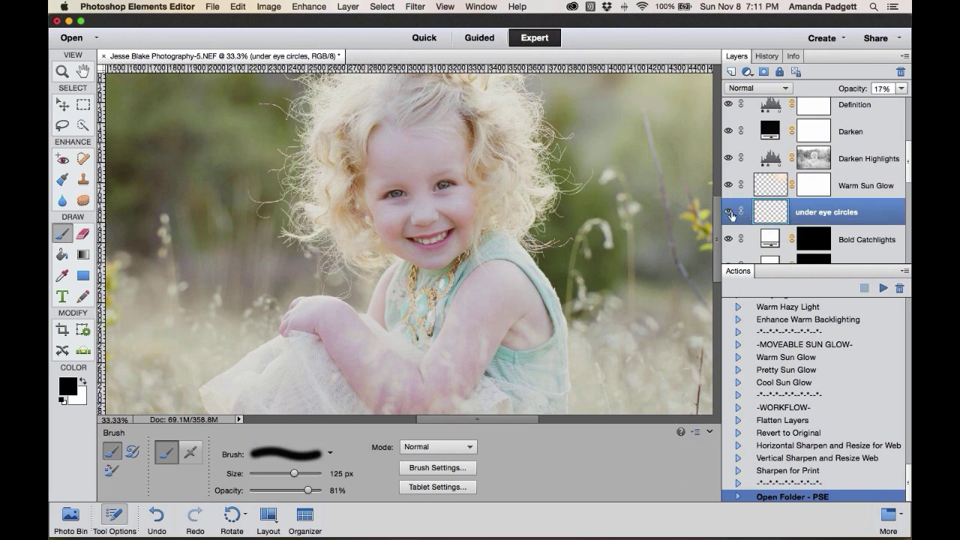
{"action": "left_click_drag", "start_coordinate": [846, 91], "coordinate": [851, 89]}
{"action": "scroll", "coordinate": [762, 212], "scroll_direction": "down", "scroll_amount": 2}
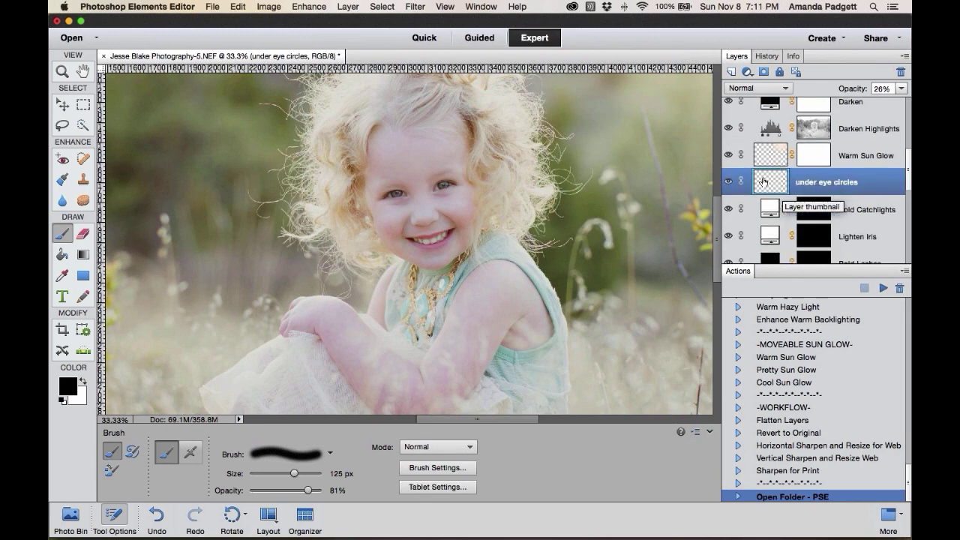
Paint white over the girl's legs and arms on the Tame Red Casts mask with the 125 px brush at 81% opacity
{"action": "scroll", "coordinate": [773, 217], "scroll_direction": "down", "scroll_amount": 5}
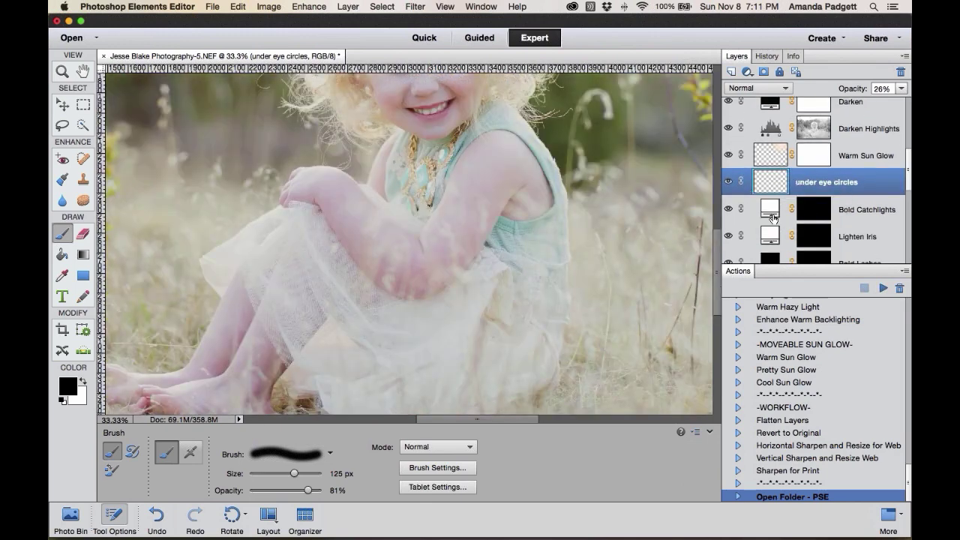
{"action": "scroll", "coordinate": [773, 218], "scroll_direction": "down", "scroll_amount": 5}
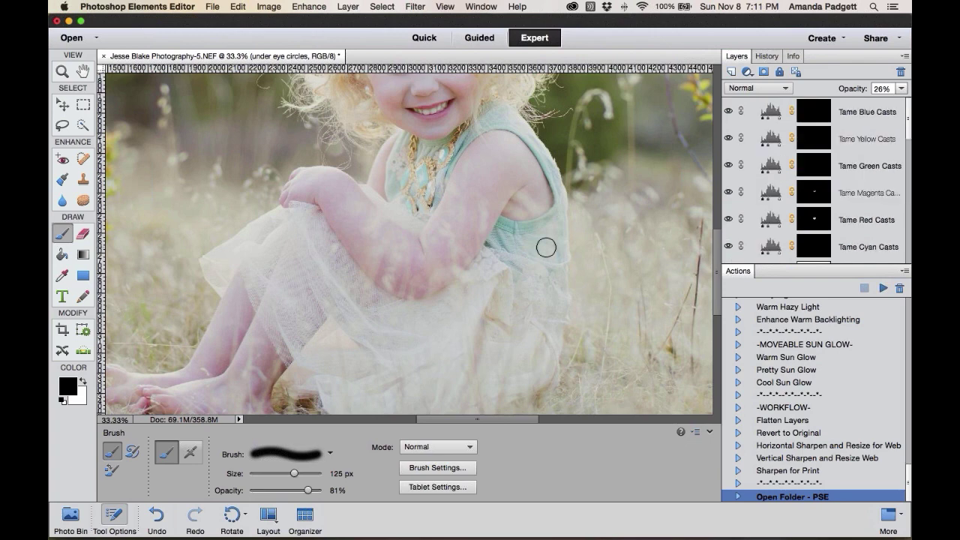
{"action": "left_click", "coordinate": [814, 219]}
{"action": "key", "text": "x"}
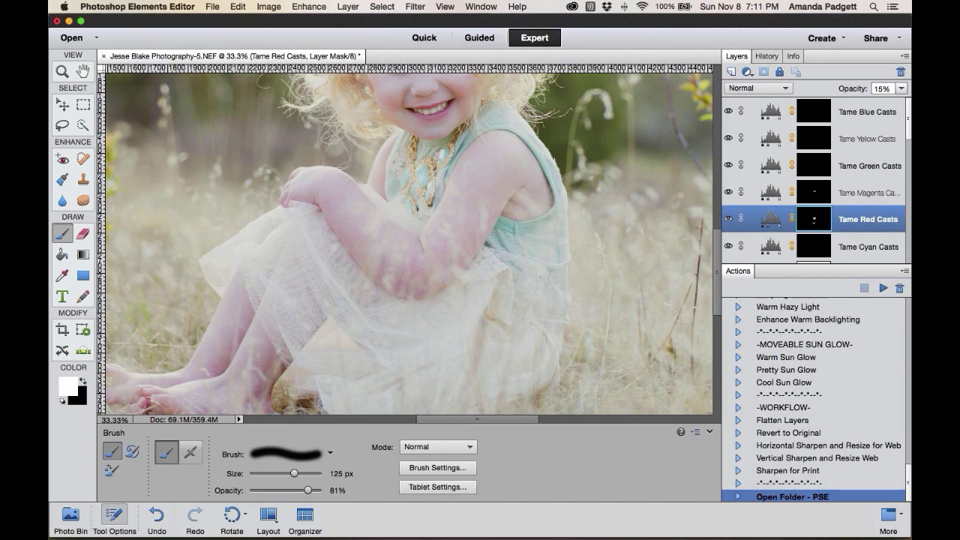
{"action": "mouse_move", "coordinate": [269, 395]}
{"action": "left_mouse_down"}
{"action": "mouse_move", "coordinate": [237, 324]}
{"action": "mouse_move", "coordinate": [212, 368]}
{"action": "mouse_move", "coordinate": [258, 300]}
{"action": "left_mouse_up"}
{"action": "left_click_drag", "start_coordinate": [485, 264], "coordinate": [505, 345]}
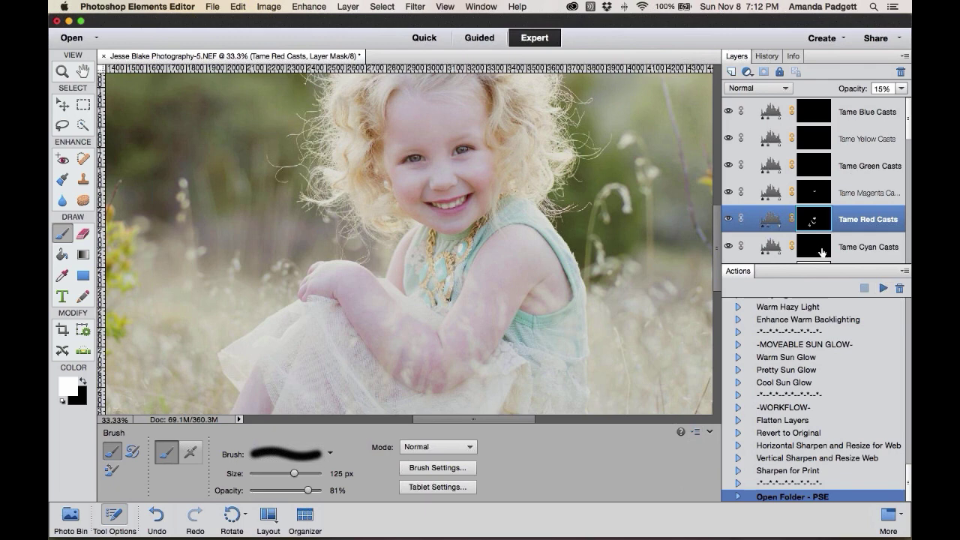
Switch to Adobe Photoshop CC 2015 and look through the open portraits up to DSC_4838_2 web.jpg
{"action": "scroll", "coordinate": [795, 382], "scroll_direction": "up", "scroll_amount": 6}
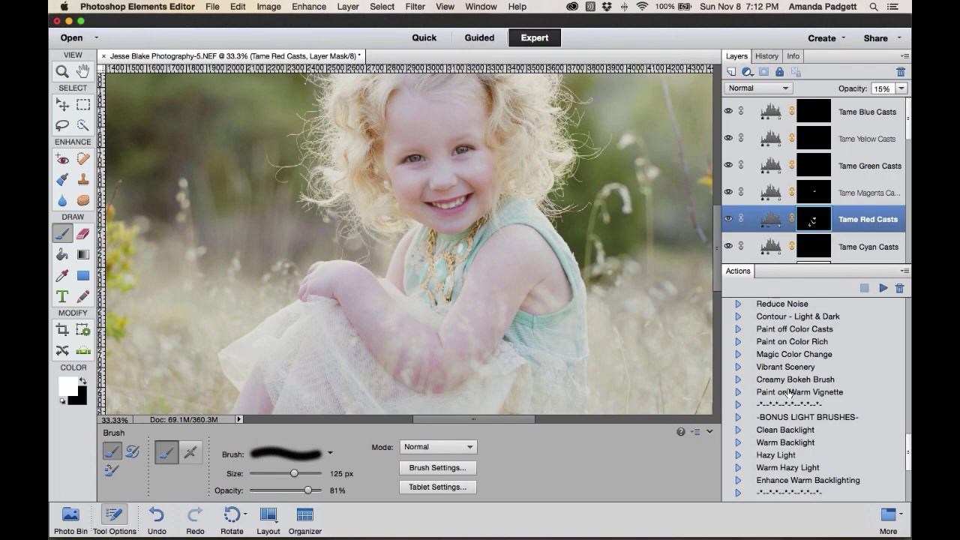
{"action": "mouse_move", "coordinate": [674, 534]}
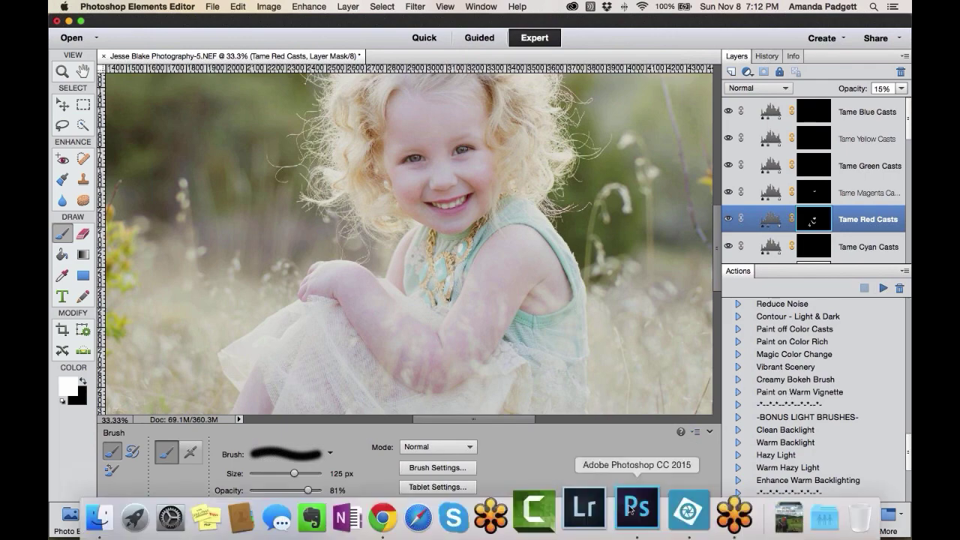
{"action": "left_click", "coordinate": [634, 509]}
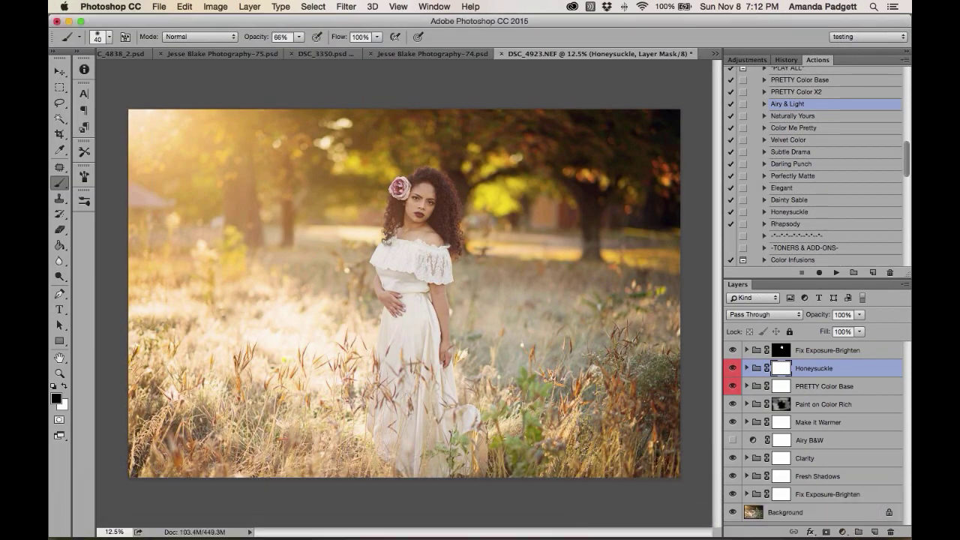
{"action": "left_click", "coordinate": [417, 54]}
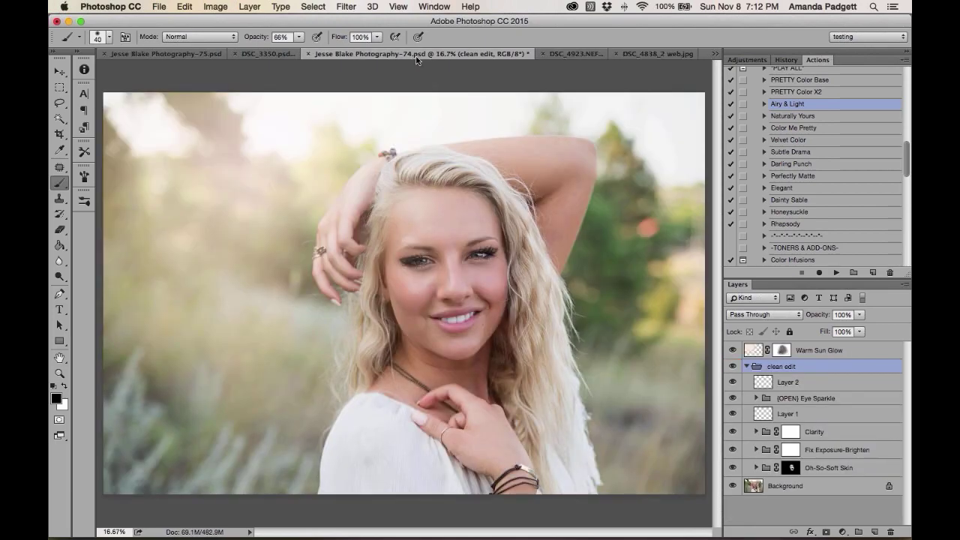
{"action": "left_click", "coordinate": [268, 55]}
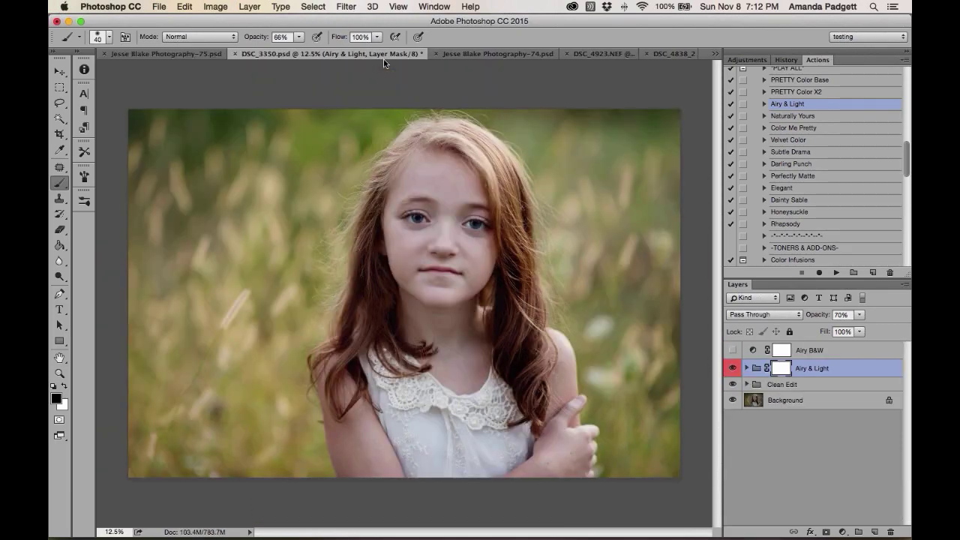
{"action": "left_click", "coordinate": [671, 54]}
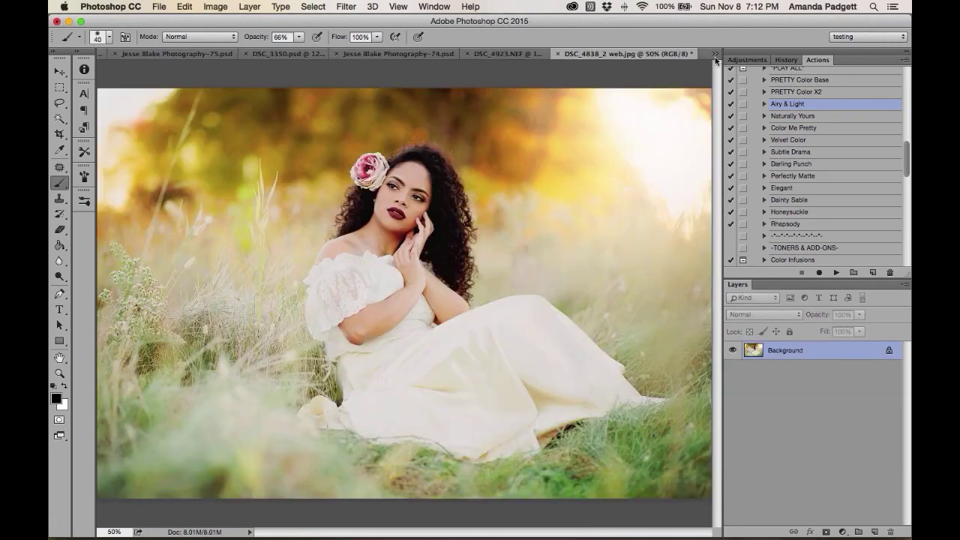
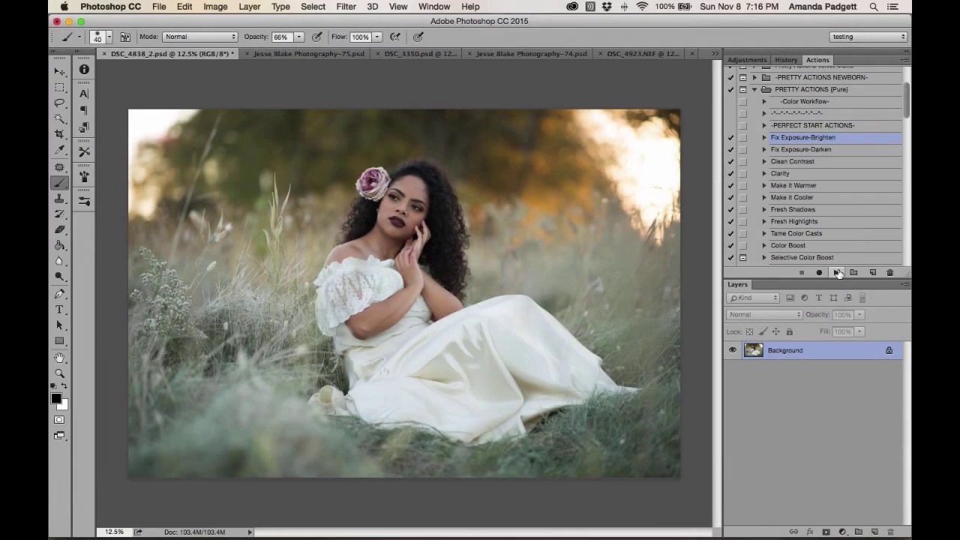
Run the Fix Exposure-Brighten action on DSC_4838_2.psd at 65% opacity and invert its layer mask to black
{"action": "left_click", "coordinate": [836, 273]}
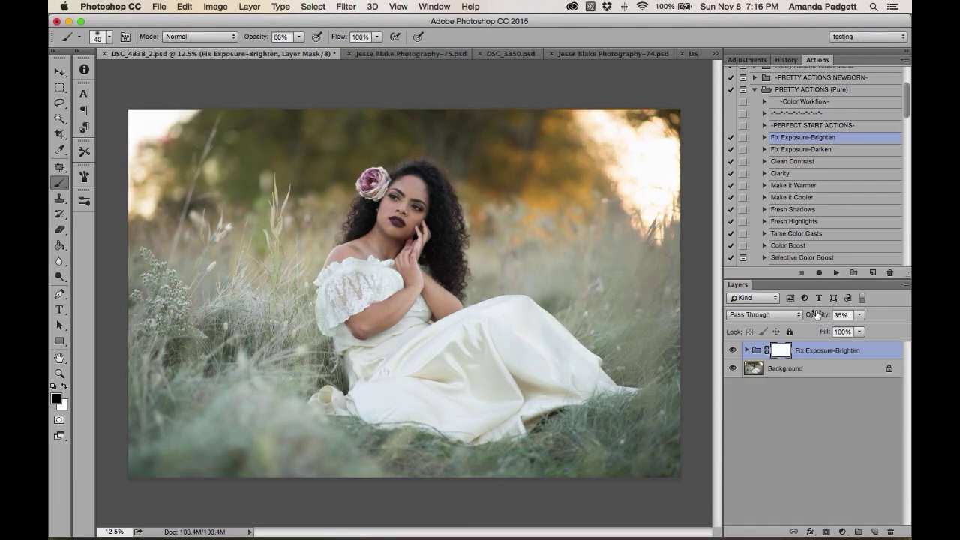
{"action": "left_click_drag", "start_coordinate": [815, 315], "coordinate": [834, 313]}
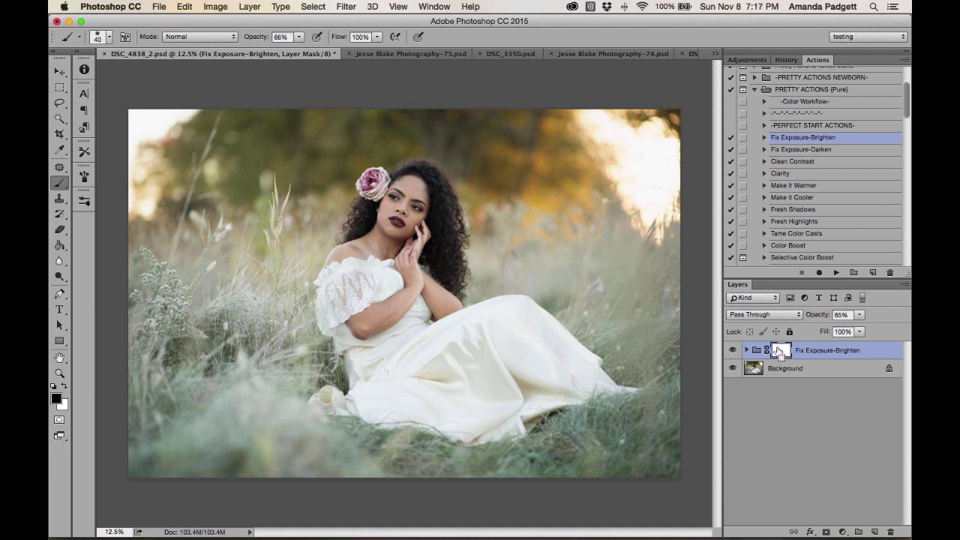
{"action": "key", "text": "super+i"}
{"action": "key", "text": "super+i"}
{"action": "key", "text": "c"}
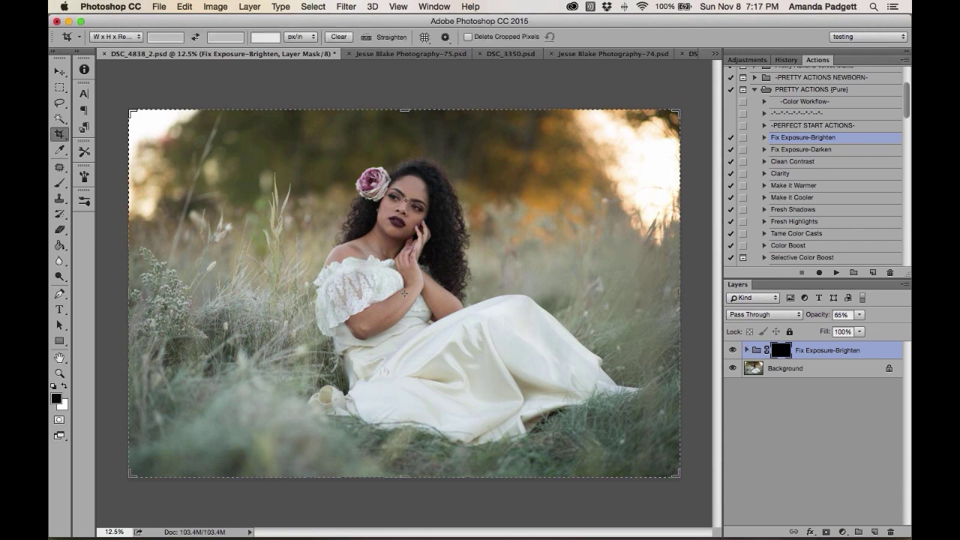
Paint white over the woman and her dress on the Fix Exposure-Brighten mask with an 800 px brush, raising brush opacity to 100%
{"action": "key", "text": "b"}
{"action": "key", "text": "x"}
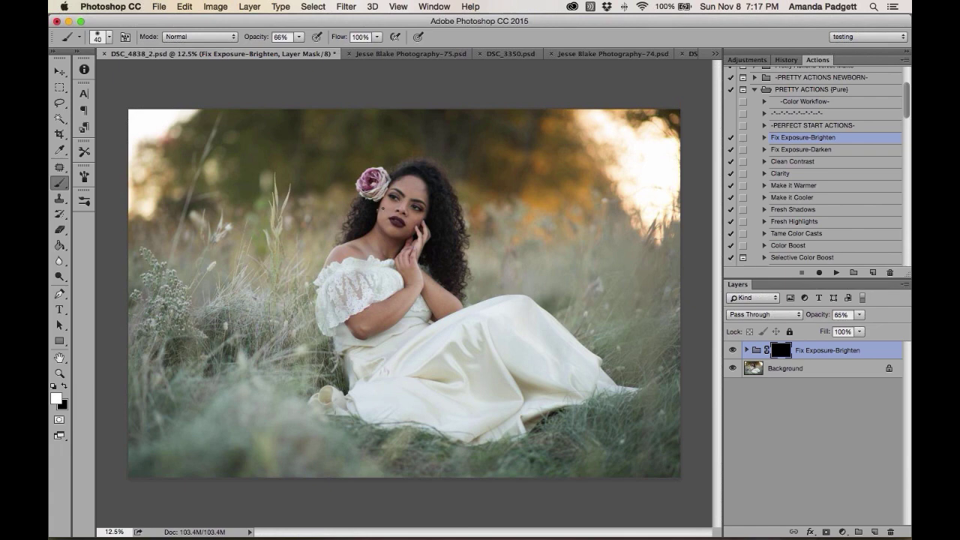
{"action": "key", "text": "bracketright"}
{"action": "key", "text": "bracketright"}
{"action": "key", "text": "bracketright"}
{"action": "key", "text": "bracketright"}
{"action": "key", "text": "bracketright"}
{"action": "key", "text": "bracketright"}
{"action": "key", "text": "bracketright"}
{"action": "key", "text": "bracketright"}
{"action": "key", "text": "bracketright"}
{"action": "key", "text": "bracketright"}
{"action": "key", "text": "bracketright"}
{"action": "key", "text": "bracketright"}
{"action": "key", "text": "bracketright"}
{"action": "key", "text": "bracketright"}
{"action": "key", "text": "bracketright"}
{"action": "key", "text": "bracketright"}
{"action": "mouse_move", "coordinate": [400, 218]}
{"action": "left_mouse_down"}
{"action": "mouse_move", "coordinate": [418, 201]}
{"action": "mouse_move", "coordinate": [434, 266]}
{"action": "mouse_move", "coordinate": [352, 293]}
{"action": "mouse_move", "coordinate": [384, 314]}
{"action": "mouse_move", "coordinate": [443, 304]}
{"action": "mouse_move", "coordinate": [444, 248]}
{"action": "mouse_move", "coordinate": [409, 185]}
{"action": "mouse_move", "coordinate": [441, 306]}
{"action": "mouse_move", "coordinate": [399, 334]}
{"action": "mouse_move", "coordinate": [387, 208]}
{"action": "mouse_move", "coordinate": [428, 357]}
{"action": "mouse_move", "coordinate": [499, 363]}
{"action": "mouse_move", "coordinate": [584, 337]}
{"action": "left_mouse_up"}
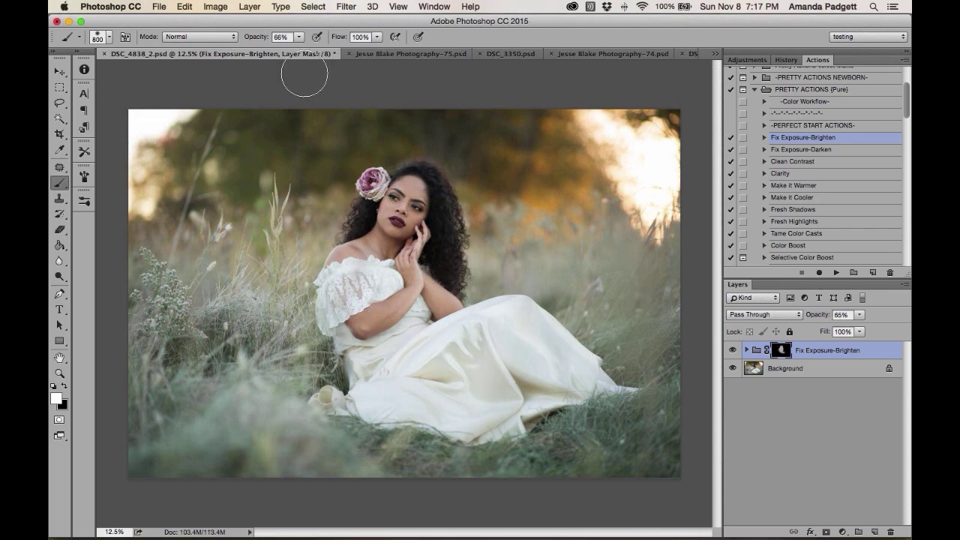
{"action": "left_click_drag", "start_coordinate": [256, 39], "coordinate": [282, 39]}
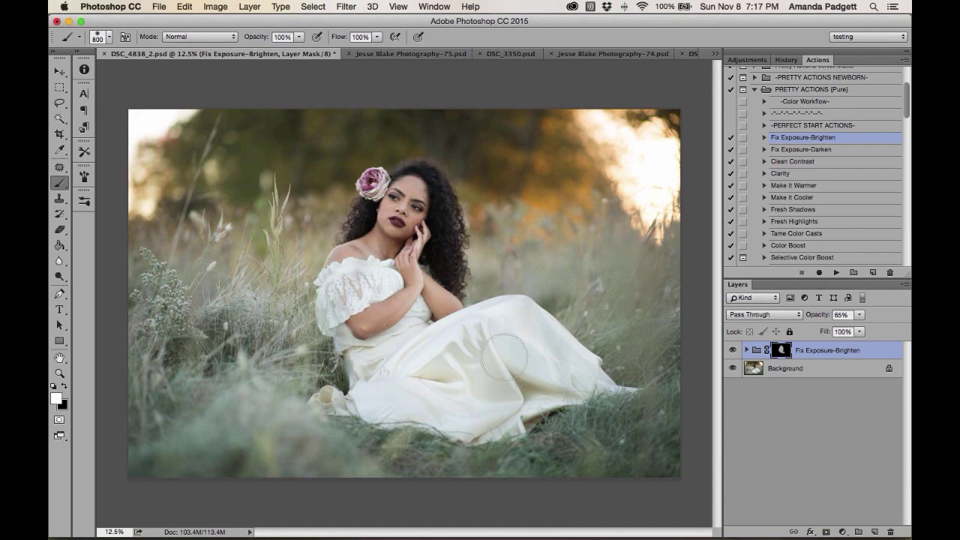
Run the Make it Warmer action, followed by a second Fix Exposure-Brighten action, on the portrait
{"action": "left_click", "coordinate": [810, 184]}
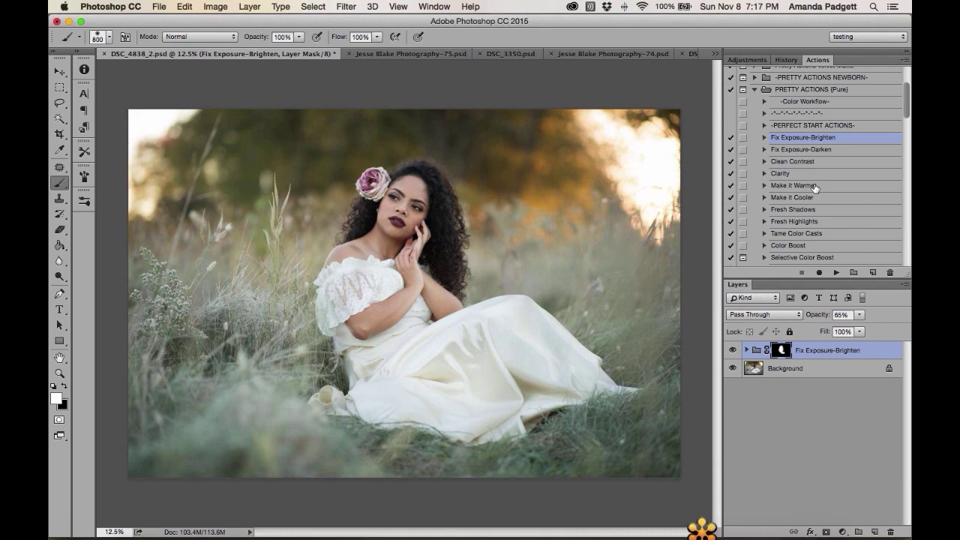
{"action": "left_click", "coordinate": [836, 272]}
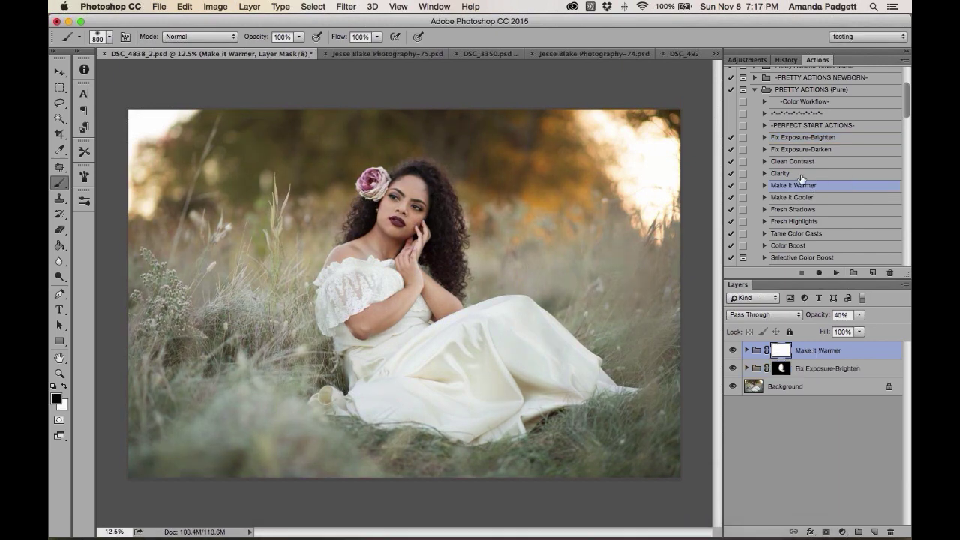
{"action": "left_click", "coordinate": [819, 139]}
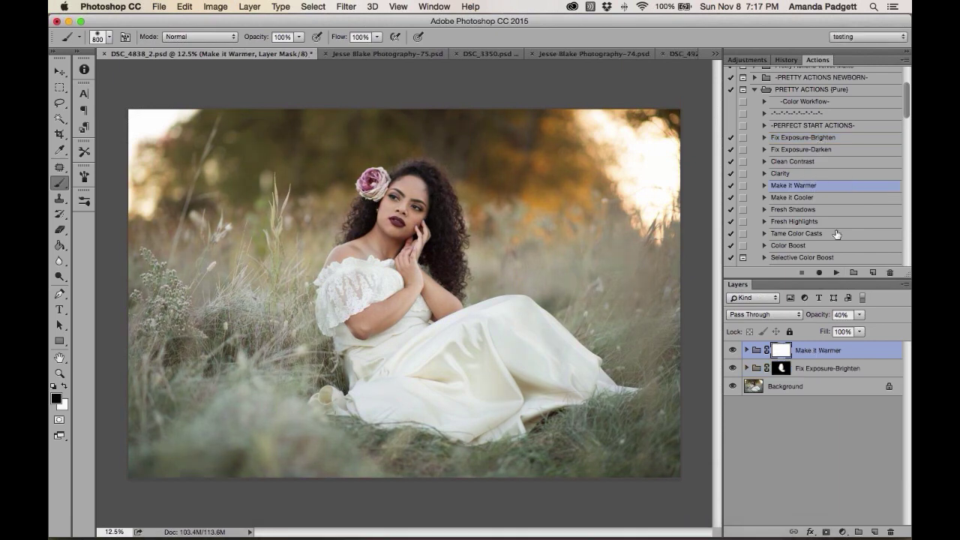
{"action": "left_click", "coordinate": [836, 273]}
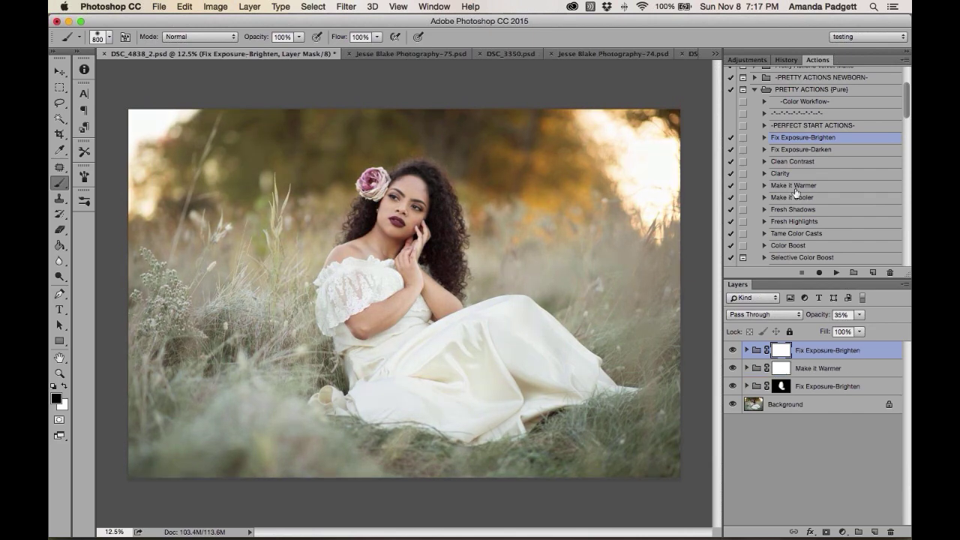
Run the Clean Contrast and Clarity actions on the portrait
{"action": "left_click", "coordinate": [799, 162]}
{"action": "left_click", "coordinate": [836, 273]}
{"action": "left_click", "coordinate": [836, 273]}
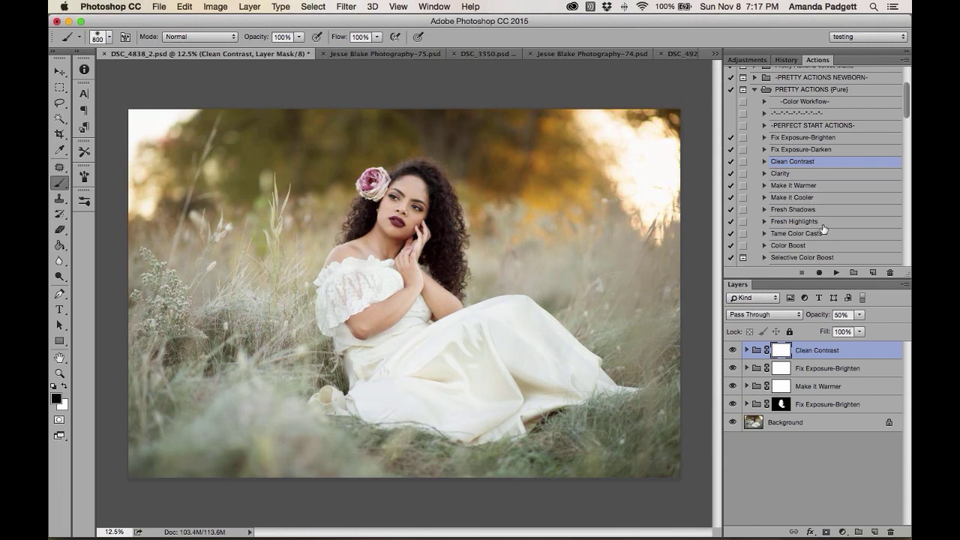
{"action": "left_click", "coordinate": [800, 175]}
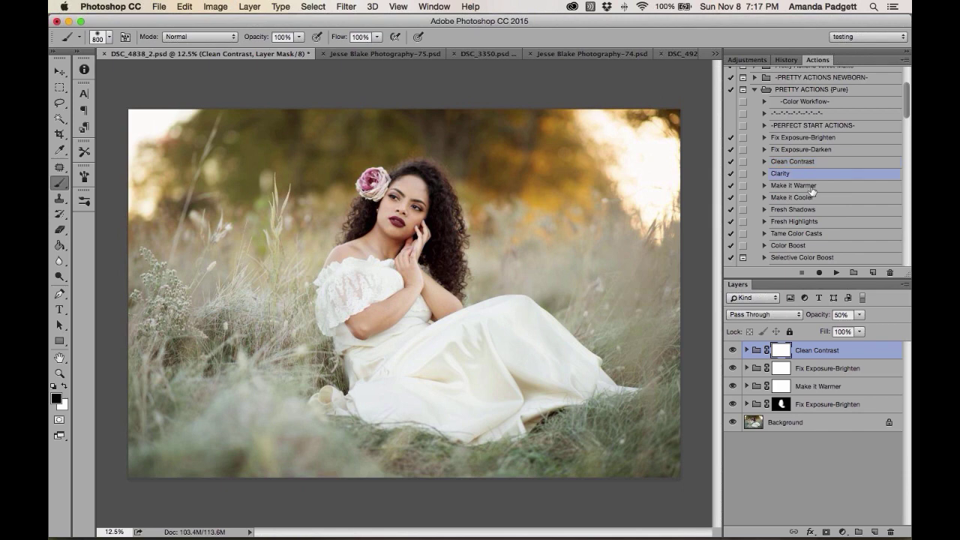
{"action": "left_click", "coordinate": [836, 273]}
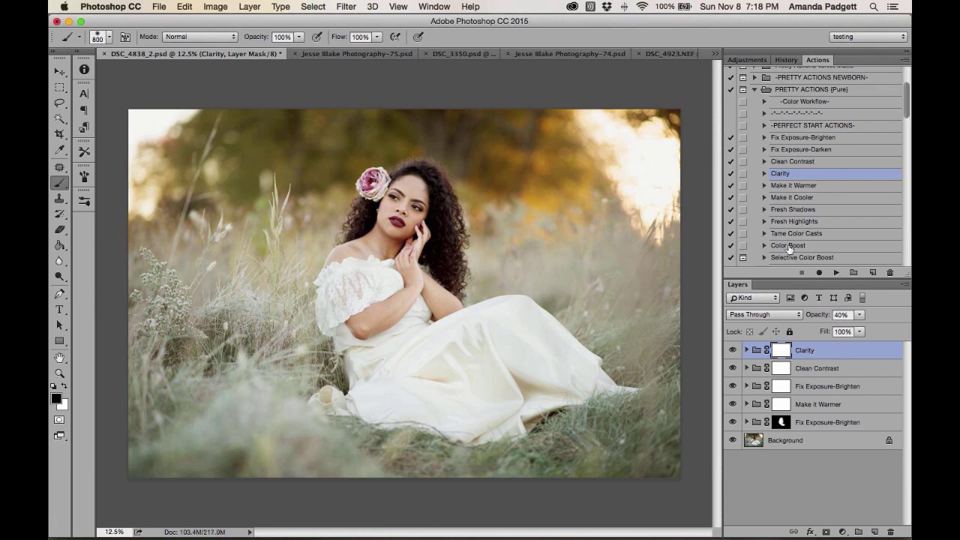
Compare the portrait before and after by toggling the visibility of all layers above the Background
{"action": "left_click", "coordinate": [733, 442], "text": "alt"}
{"action": "left_click", "coordinate": [733, 442], "text": "alt"}
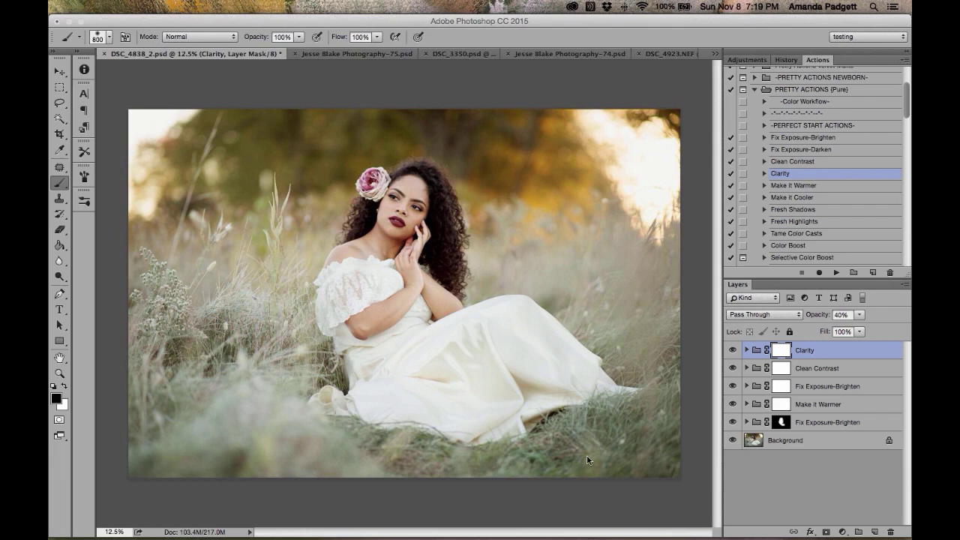
{"action": "left_click", "coordinate": [368, 96]}
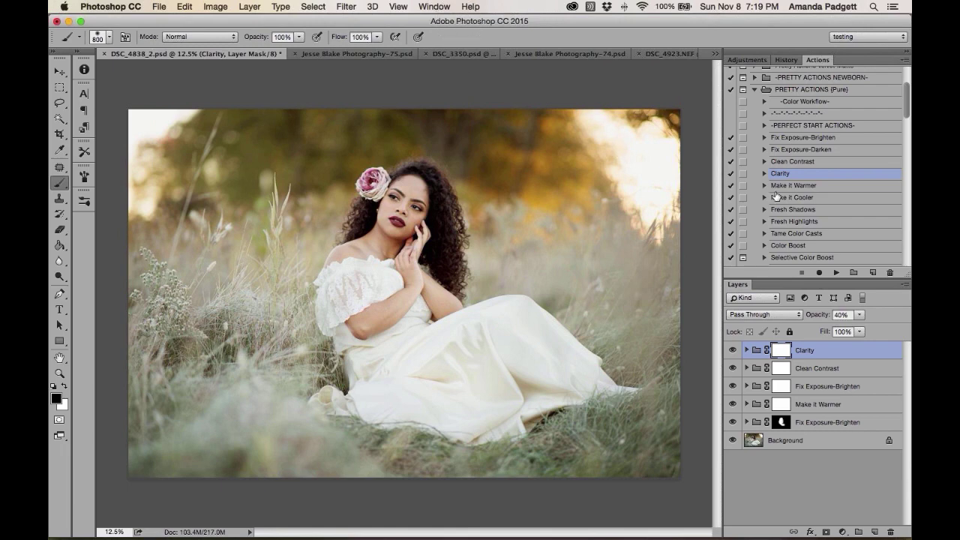
Look through the full list of actions in the PRETTY ACTIONS (Pure) set
{"action": "scroll", "coordinate": [781, 179], "scroll_direction": "down", "scroll_amount": 5}
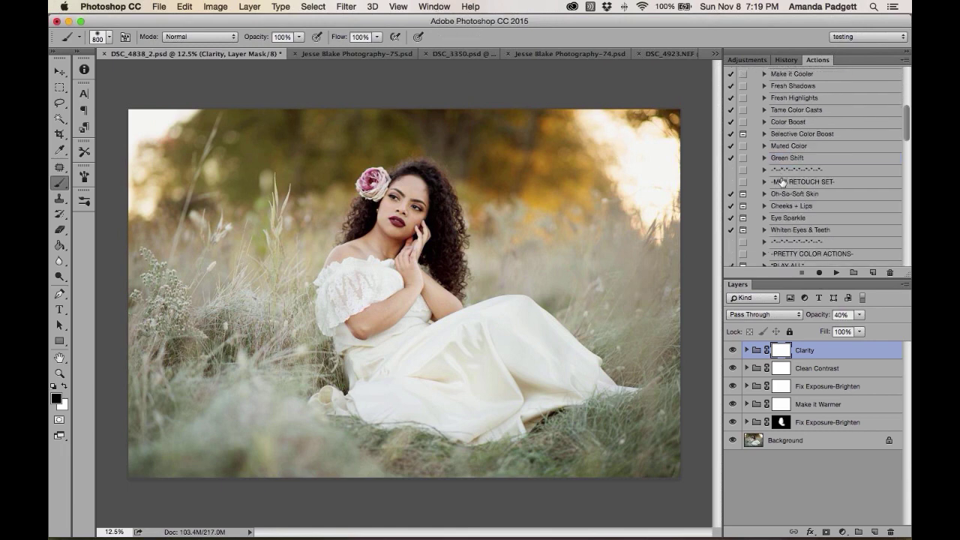
{"action": "scroll", "coordinate": [780, 178], "scroll_direction": "down", "scroll_amount": 4}
{"action": "scroll", "coordinate": [780, 180], "scroll_direction": "down", "scroll_amount": 5}
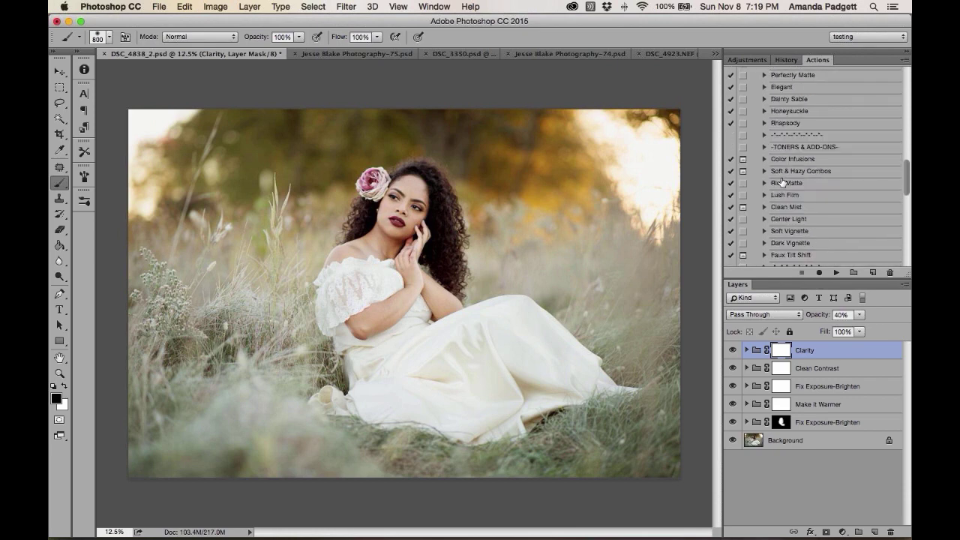
{"action": "scroll", "coordinate": [782, 182], "scroll_direction": "down", "scroll_amount": 3}
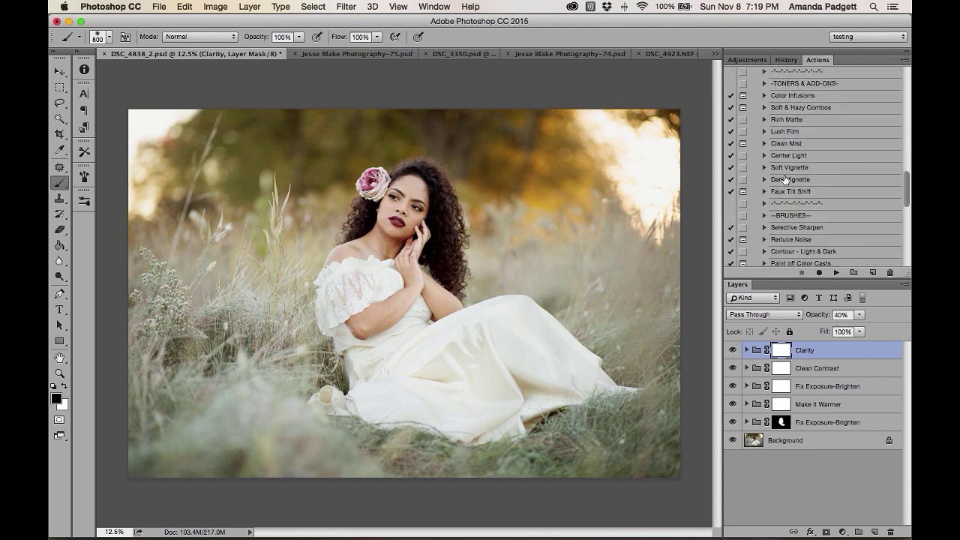
{"action": "scroll", "coordinate": [784, 179], "scroll_direction": "down", "scroll_amount": 7}
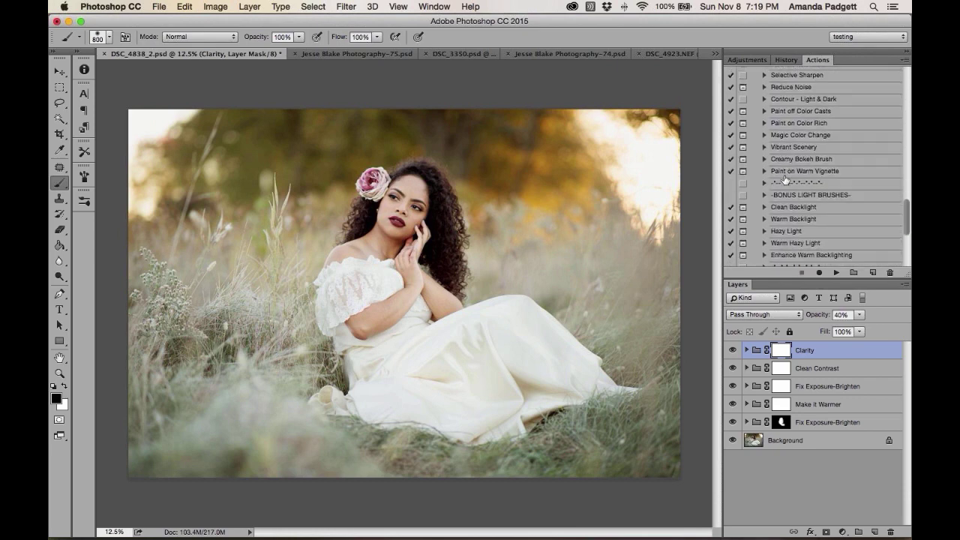
{"action": "scroll", "coordinate": [784, 180], "scroll_direction": "down", "scroll_amount": 1}
{"action": "scroll", "coordinate": [785, 179], "scroll_direction": "down", "scroll_amount": 3}
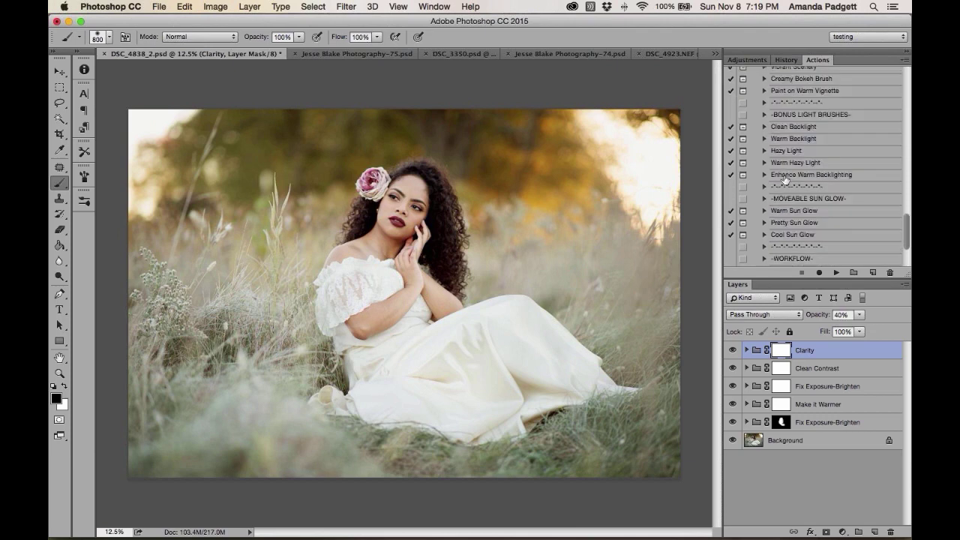
{"action": "scroll", "coordinate": [785, 179], "scroll_direction": "down", "scroll_amount": 3}
{"action": "scroll", "coordinate": [784, 179], "scroll_direction": "up", "scroll_amount": 8}
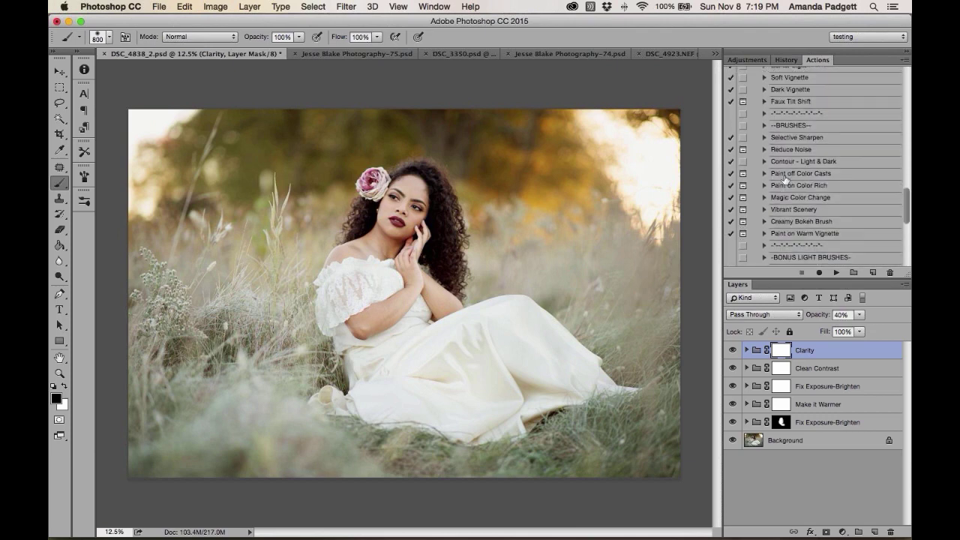
{"action": "scroll", "coordinate": [784, 179], "scroll_direction": "up", "scroll_amount": 10}
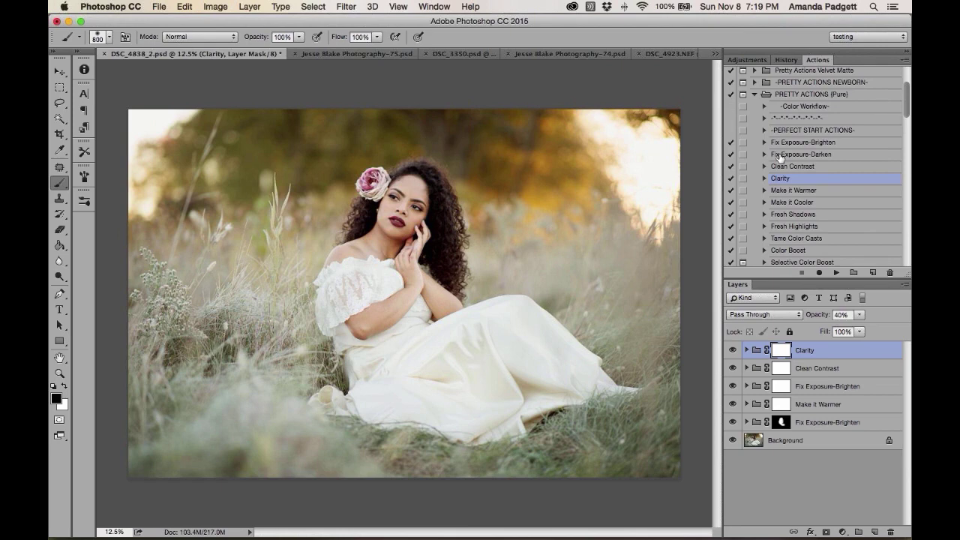
{"action": "scroll", "coordinate": [779, 158], "scroll_direction": "down", "scroll_amount": 3}
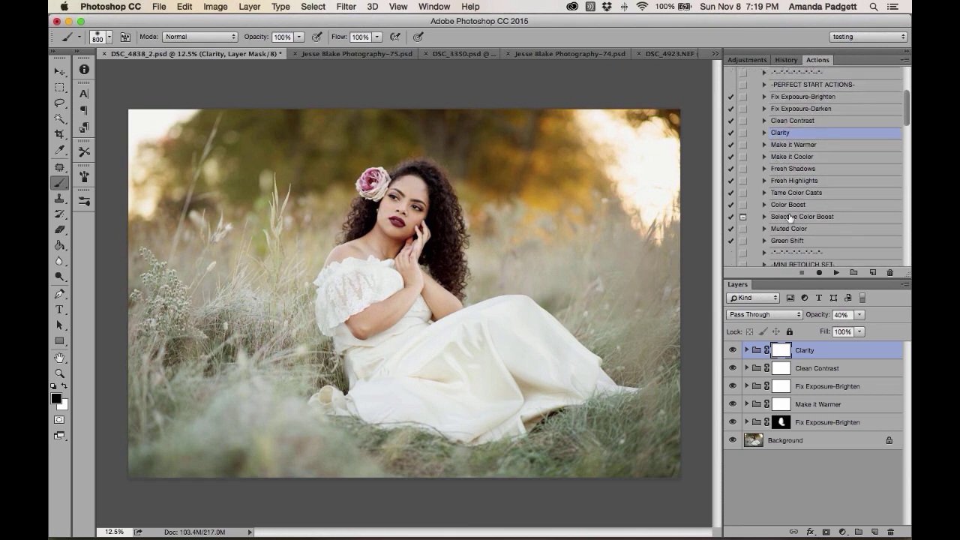
Run the Selective Color Boost action on the woman's portrait and expand its layer group to show the Boost layers
{"action": "left_click", "coordinate": [791, 217]}
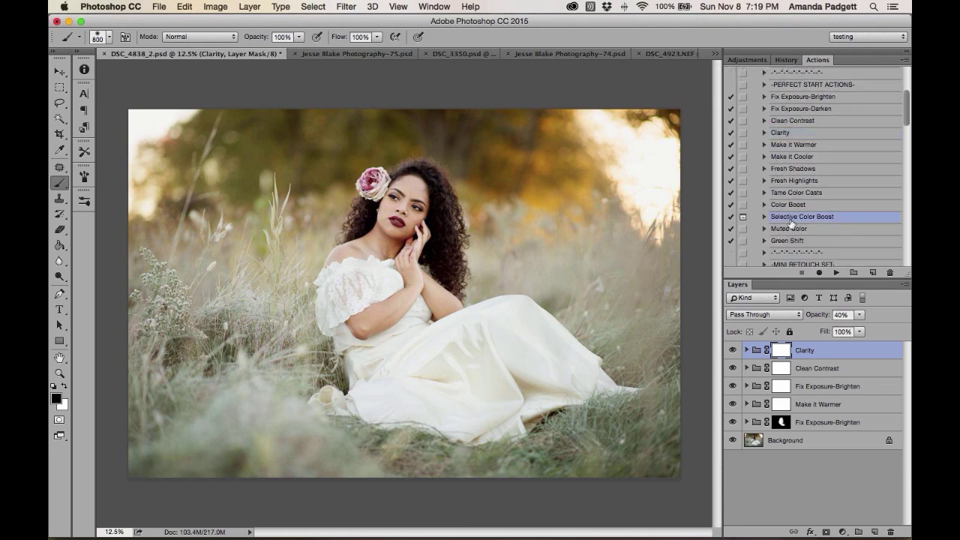
{"action": "left_click", "coordinate": [834, 273]}
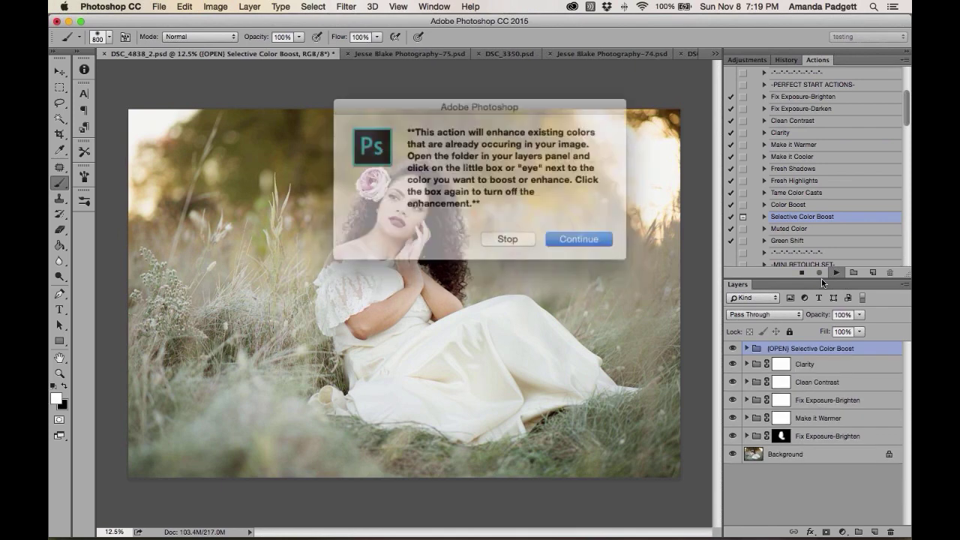
{"action": "left_click", "coordinate": [578, 238]}
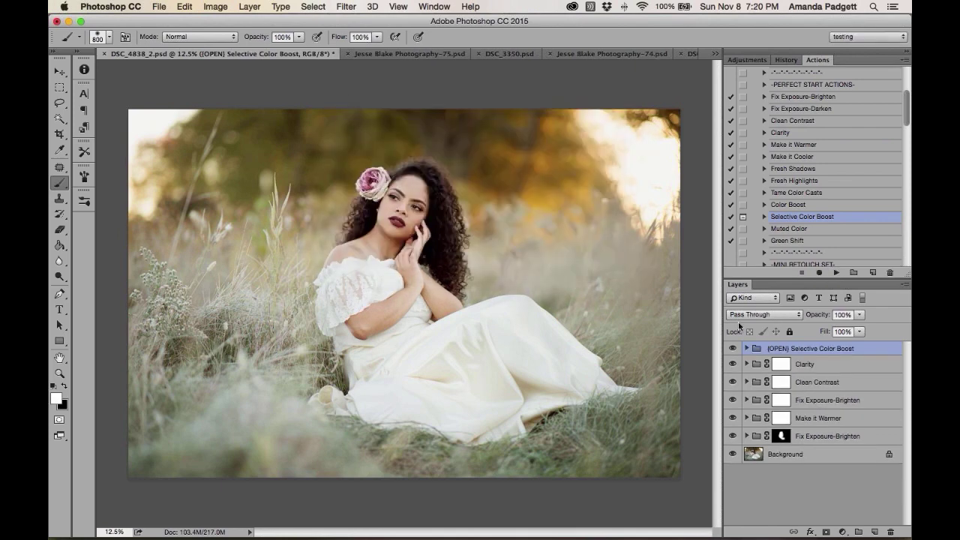
{"action": "left_click", "coordinate": [746, 349]}
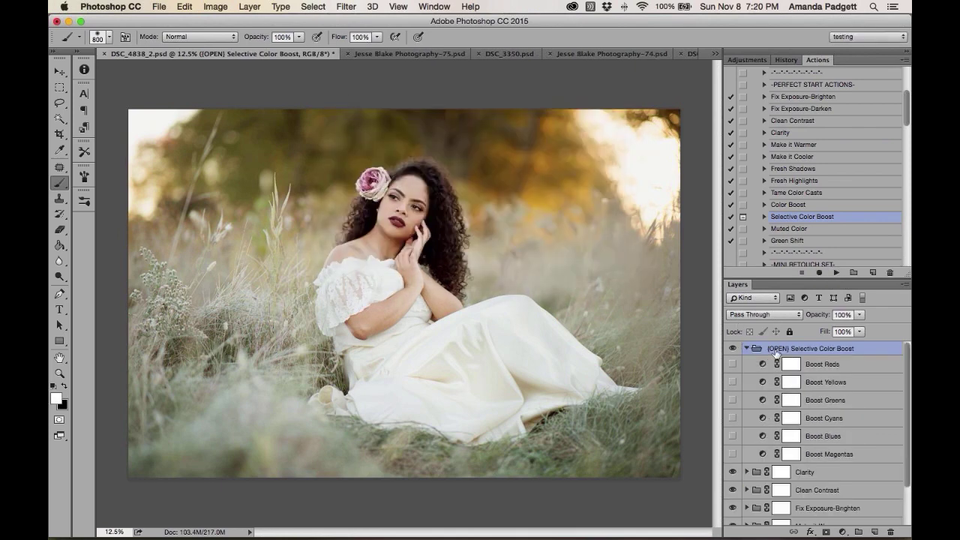
{"action": "scroll", "coordinate": [780, 361], "scroll_direction": "down", "scroll_amount": 3}
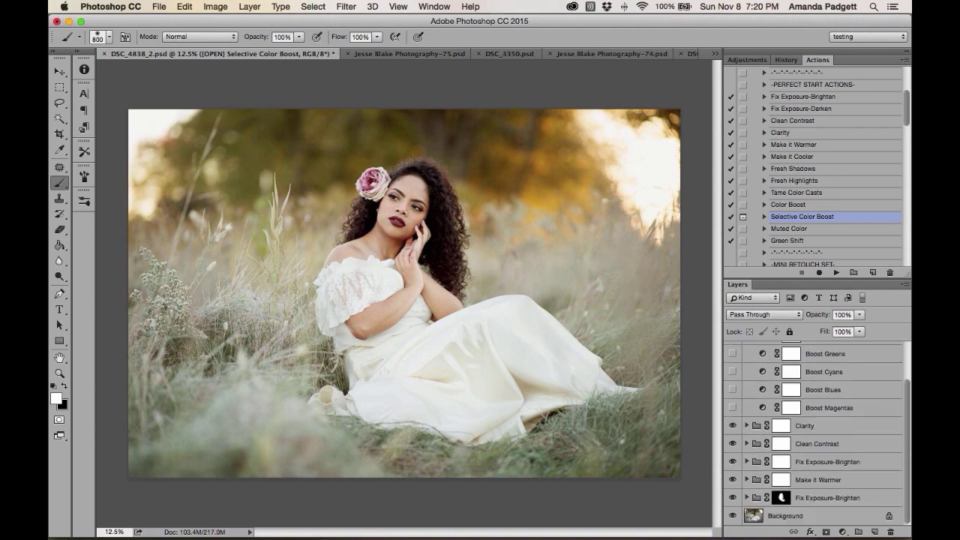
Switch to Photoshop Elements and run the Selective Color Boost action on the girl's portrait
{"action": "mouse_move", "coordinate": [795, 525]}
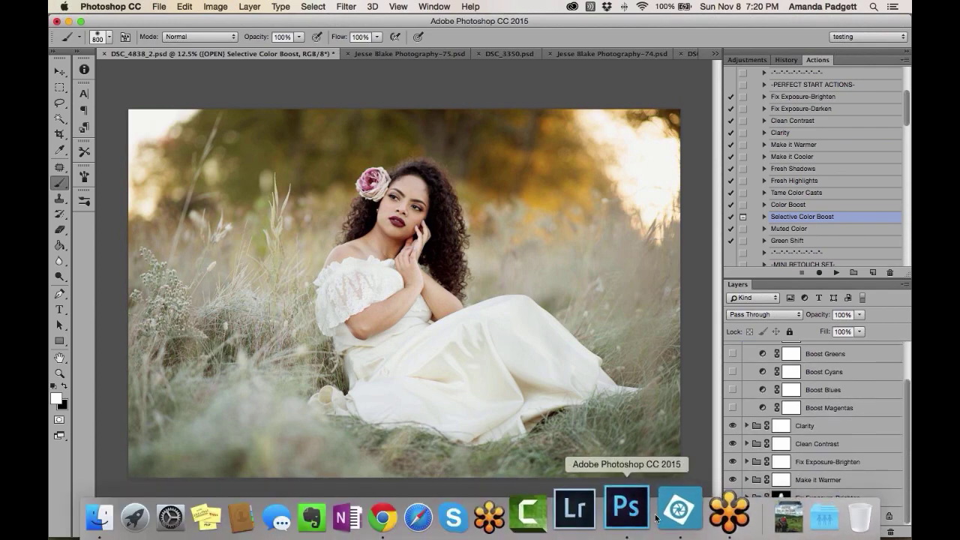
{"action": "left_click", "coordinate": [689, 509]}
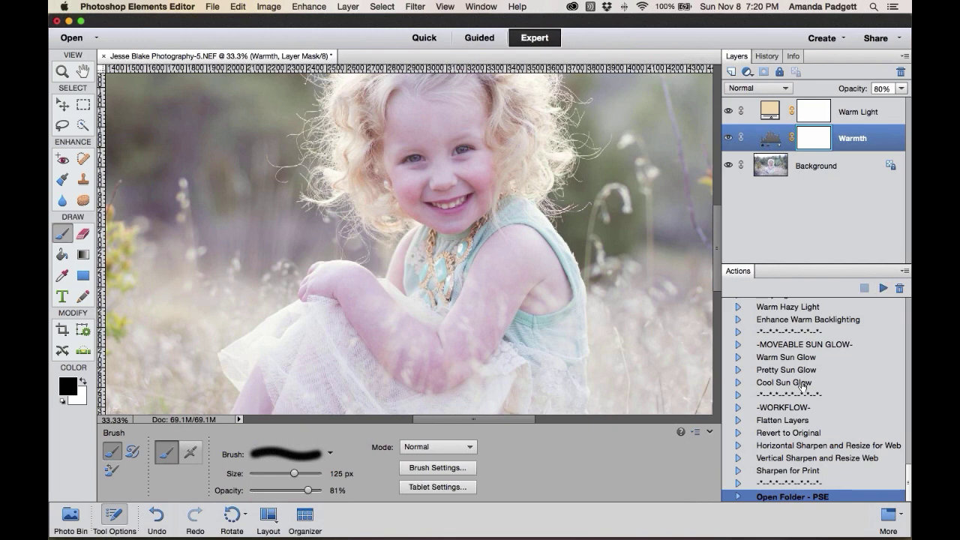
{"action": "scroll", "coordinate": [801, 379], "scroll_direction": "up", "scroll_amount": 10}
{"action": "scroll", "coordinate": [801, 382], "scroll_direction": "up", "scroll_amount": 10}
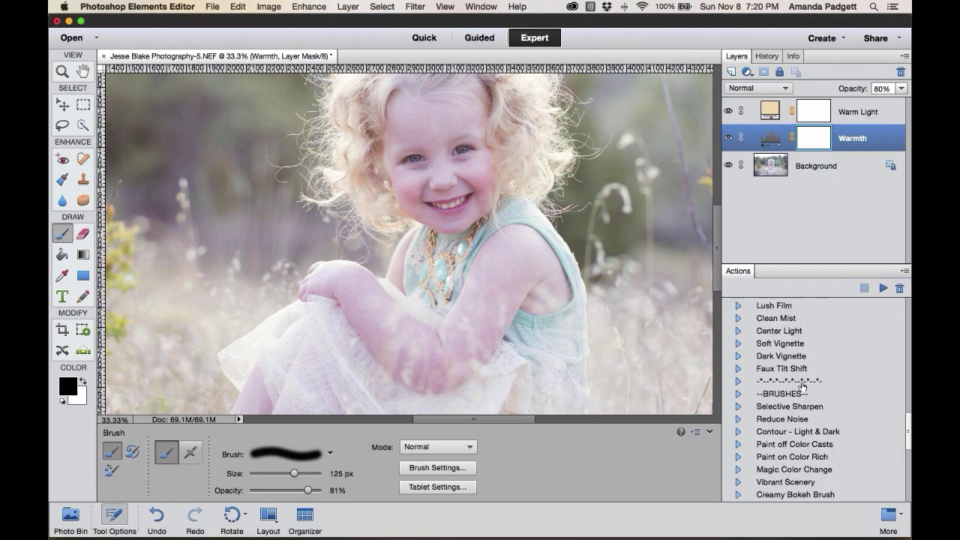
{"action": "scroll", "coordinate": [803, 384], "scroll_direction": "up", "scroll_amount": 10}
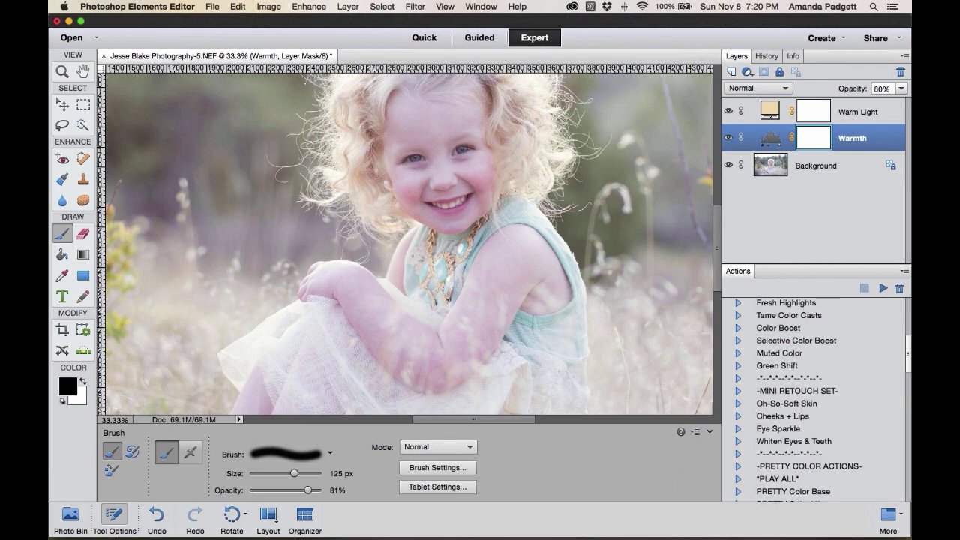
{"action": "left_click", "coordinate": [808, 343]}
{"action": "left_click", "coordinate": [882, 289]}
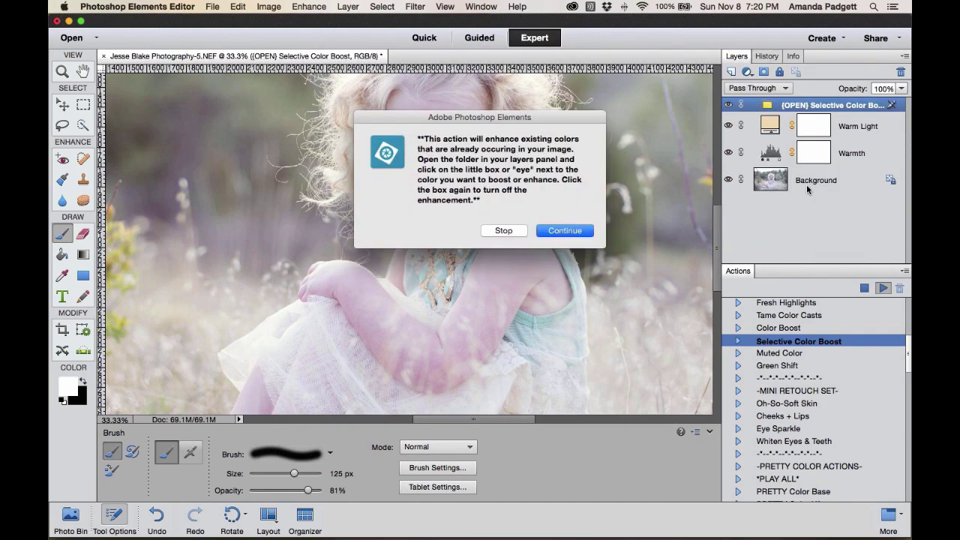
{"action": "left_click", "coordinate": [572, 234]}
Run the Open Folder - PSE action on the Selective Color Boost group to release its individual colour layers
{"action": "scroll", "coordinate": [804, 383], "scroll_direction": "down", "scroll_amount": 10}
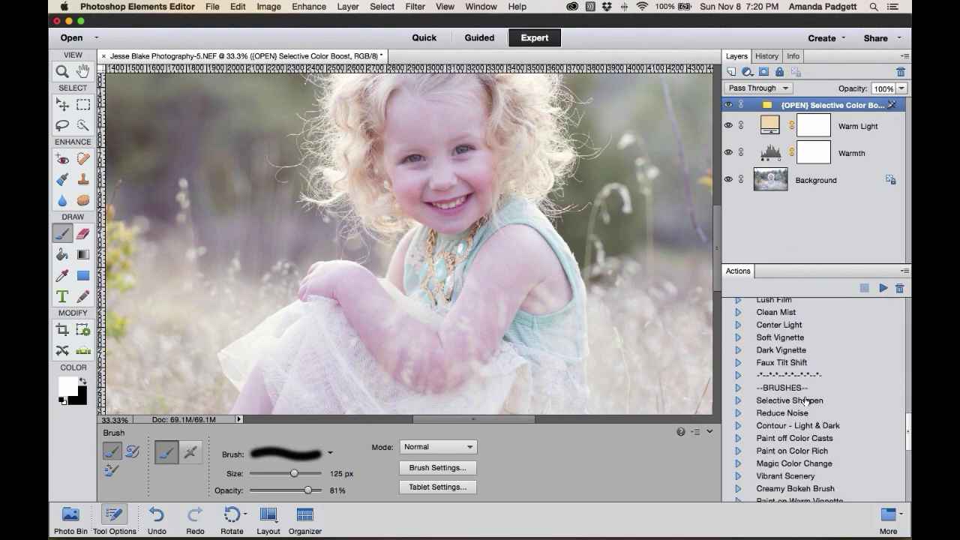
{"action": "left_click", "coordinate": [793, 494]}
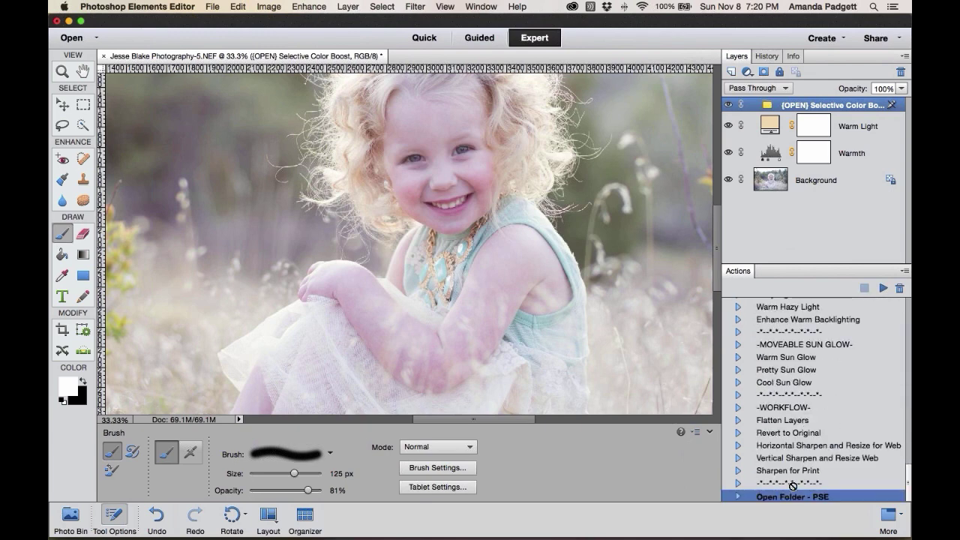
{"action": "left_click", "coordinate": [883, 288]}
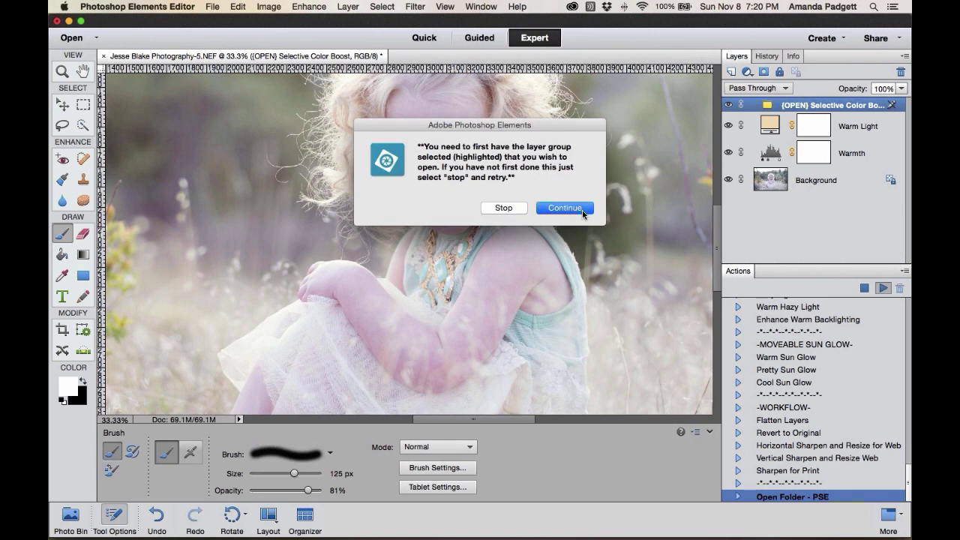
{"action": "left_click", "coordinate": [581, 210]}
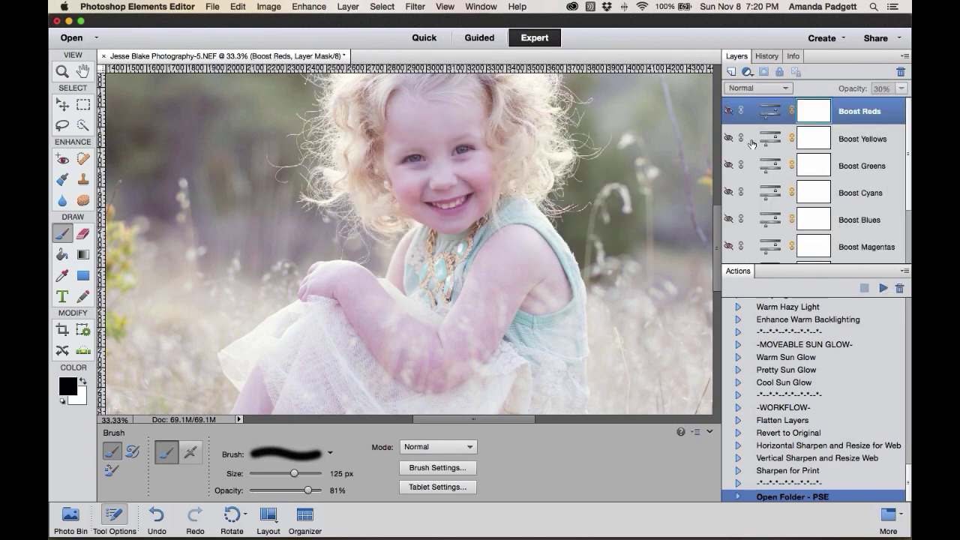
Turn on the Boost Yellows and Boost Greens layers and set the Boost Greens opacity to 52%
{"action": "key", "text": "super+minus"}
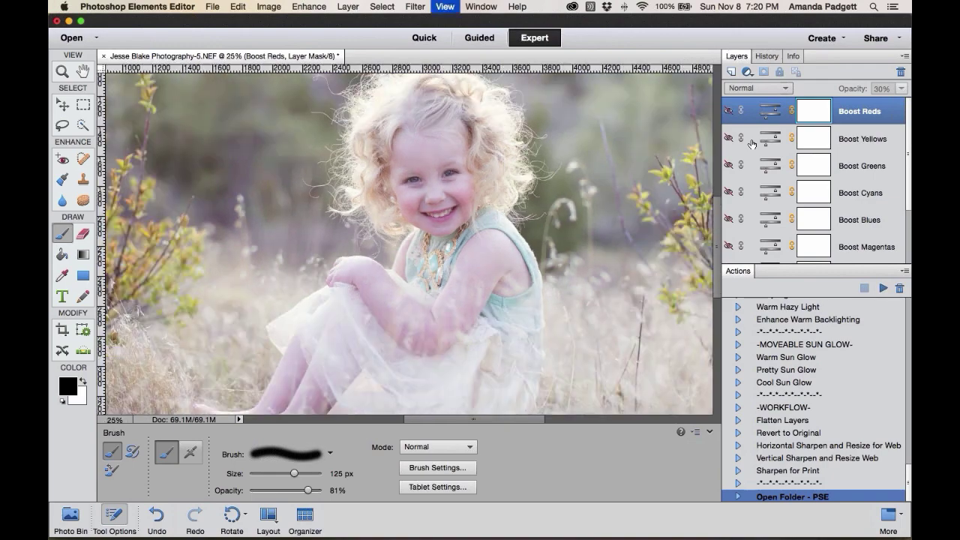
{"action": "key", "text": "super+minus"}
{"action": "key", "text": "super+minus"}
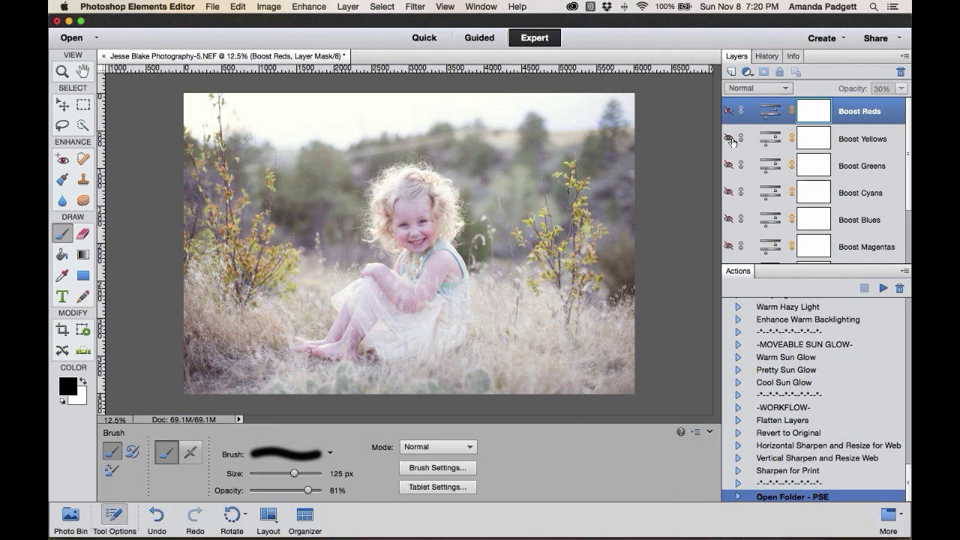
{"action": "left_click", "coordinate": [729, 140]}
{"action": "left_click", "coordinate": [728, 166]}
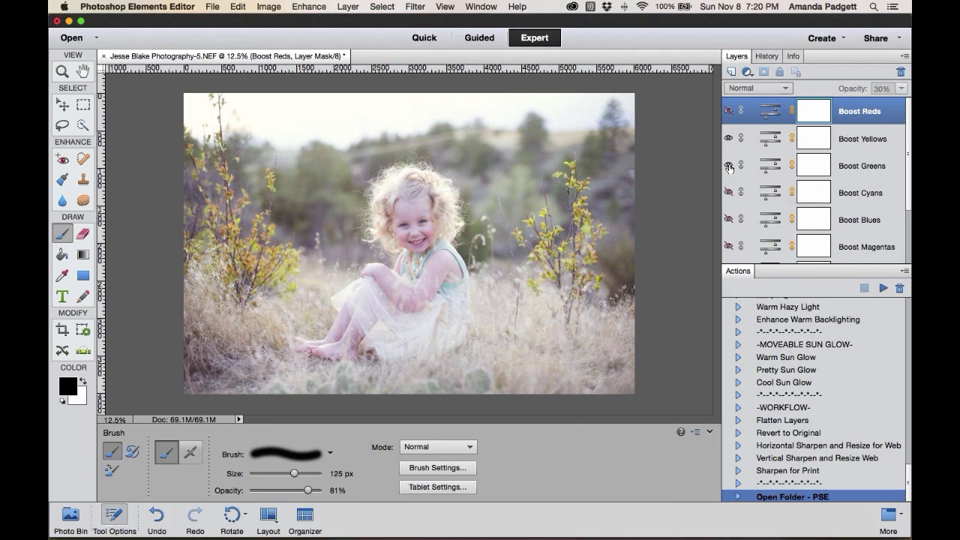
{"action": "left_click", "coordinate": [847, 164]}
{"action": "left_click_drag", "start_coordinate": [844, 89], "coordinate": [856, 95]}
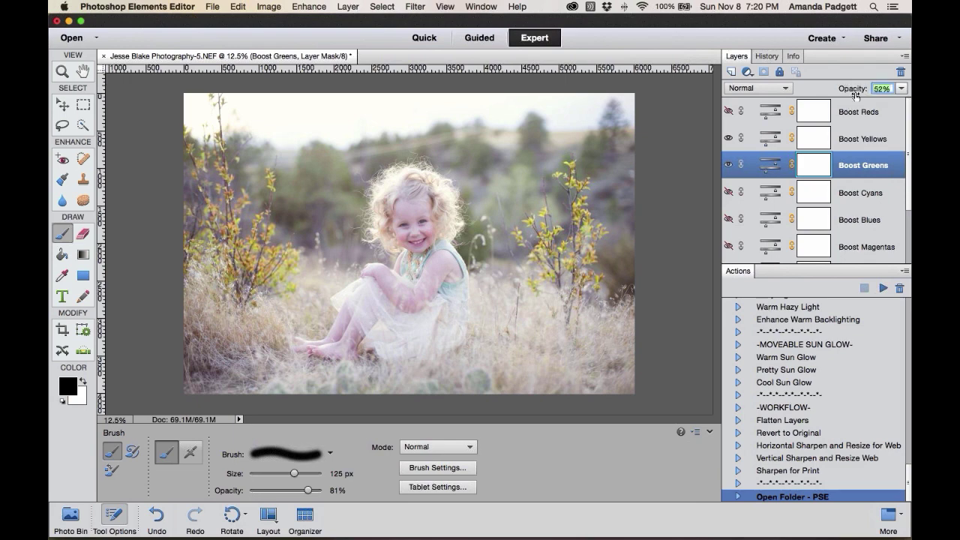
Select the Boost Cyans layer and review the layer stack down to the Background
{"action": "left_click", "coordinate": [846, 193]}
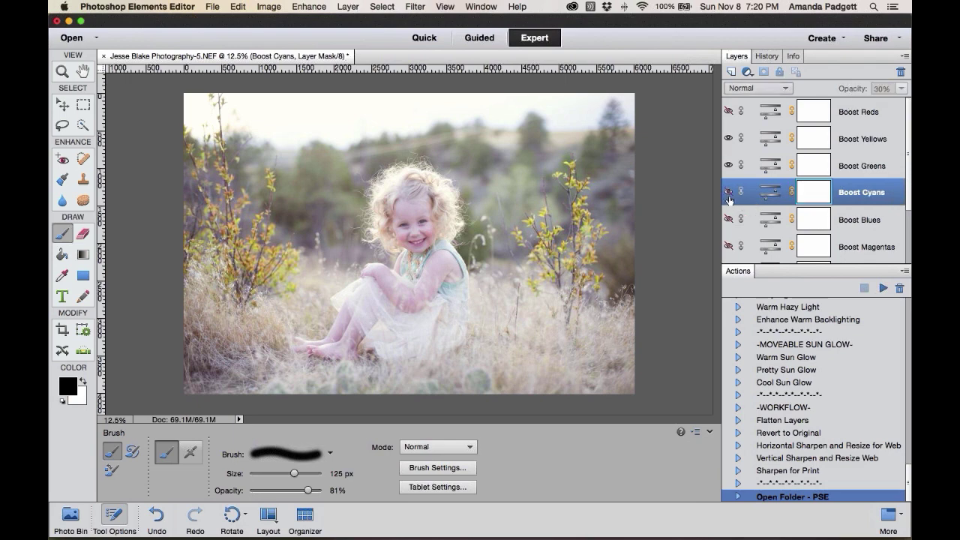
{"action": "scroll", "coordinate": [849, 237], "scroll_direction": "down", "scroll_amount": 3}
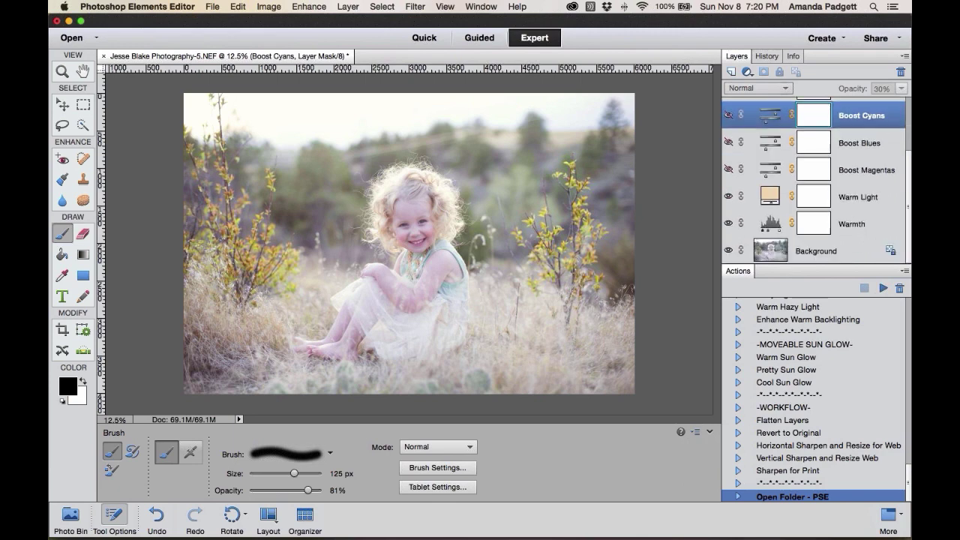
{"action": "scroll", "coordinate": [844, 204], "scroll_direction": "up", "scroll_amount": 3}
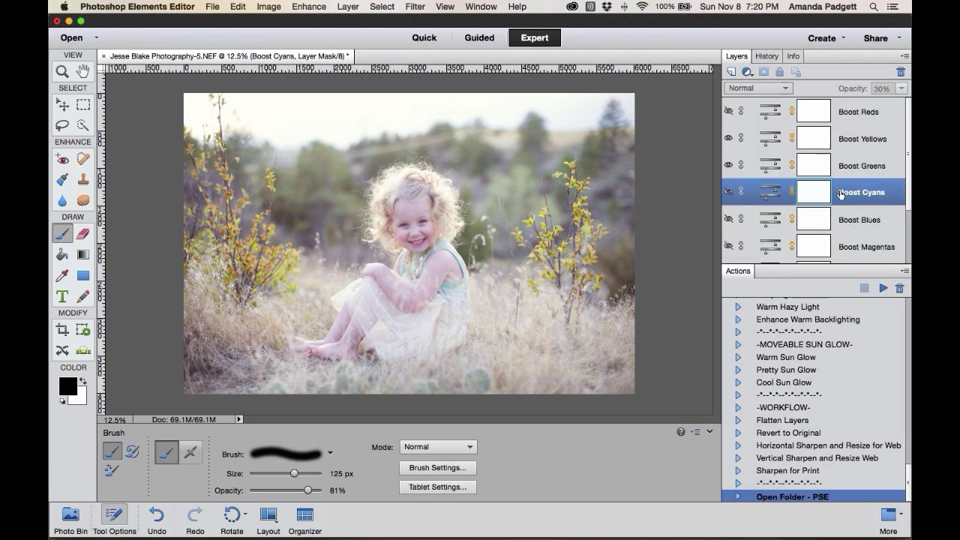
{"action": "scroll", "coordinate": [840, 189], "scroll_direction": "down", "scroll_amount": 3}
{"action": "scroll", "coordinate": [840, 188], "scroll_direction": "up", "scroll_amount": 4}
Quit Photoshop Elements without saving the changes to the girl's portrait
{"action": "left_click", "coordinate": [156, 7]}
{"action": "left_click", "coordinate": [161, 135]}
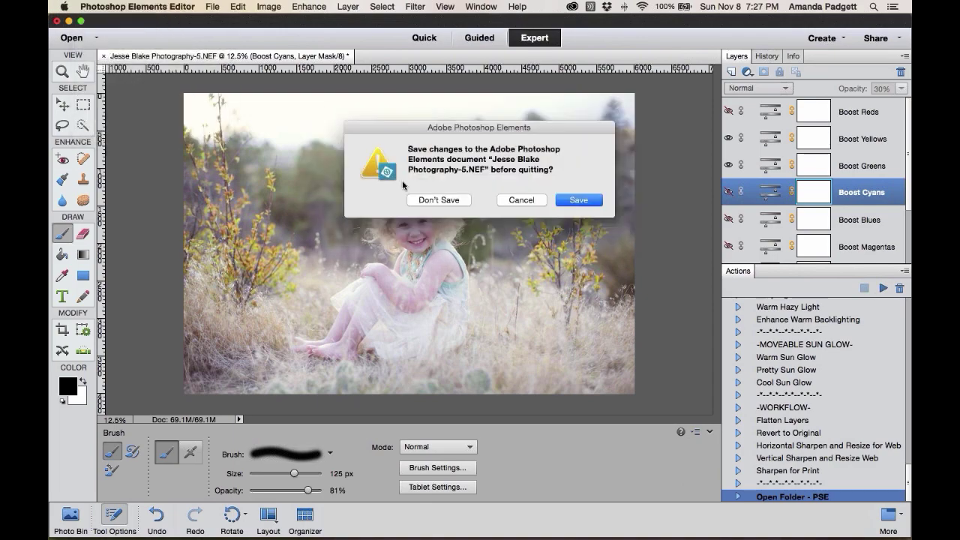
{"action": "left_click", "coordinate": [421, 201]}
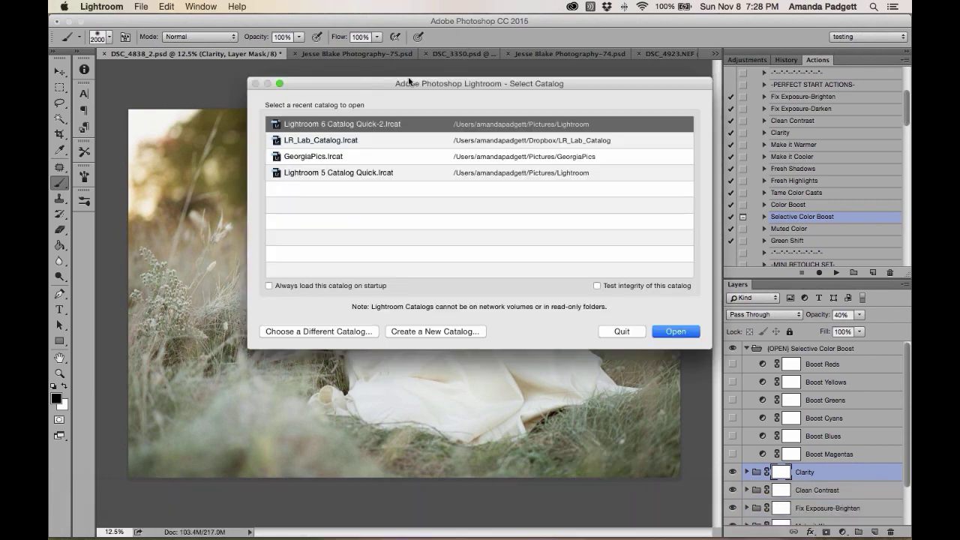
Open the Lightroom 6 Catalog Quick-2 catalog and show photo 73, the seated woman in white, as a single large image
{"action": "left_click", "coordinate": [673, 331]}
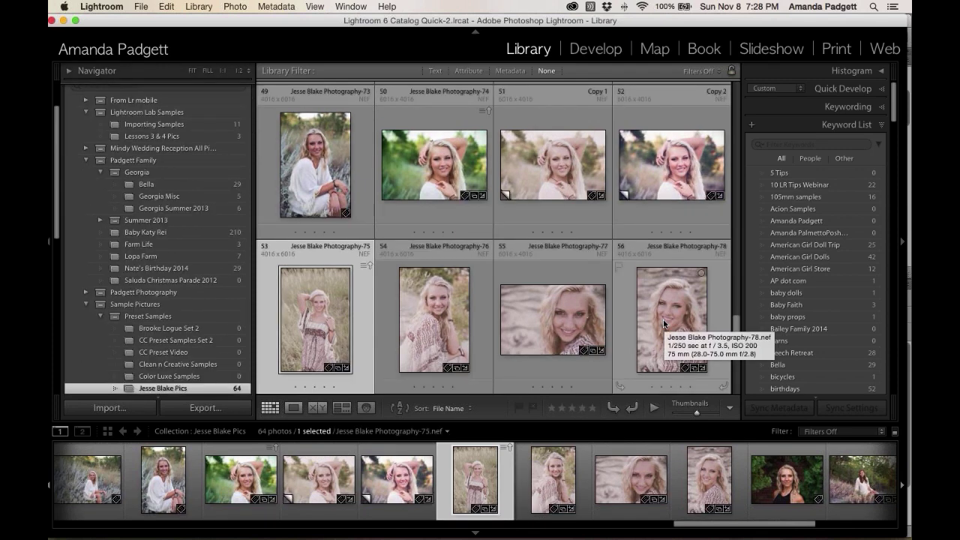
{"action": "left_click", "coordinate": [325, 195]}
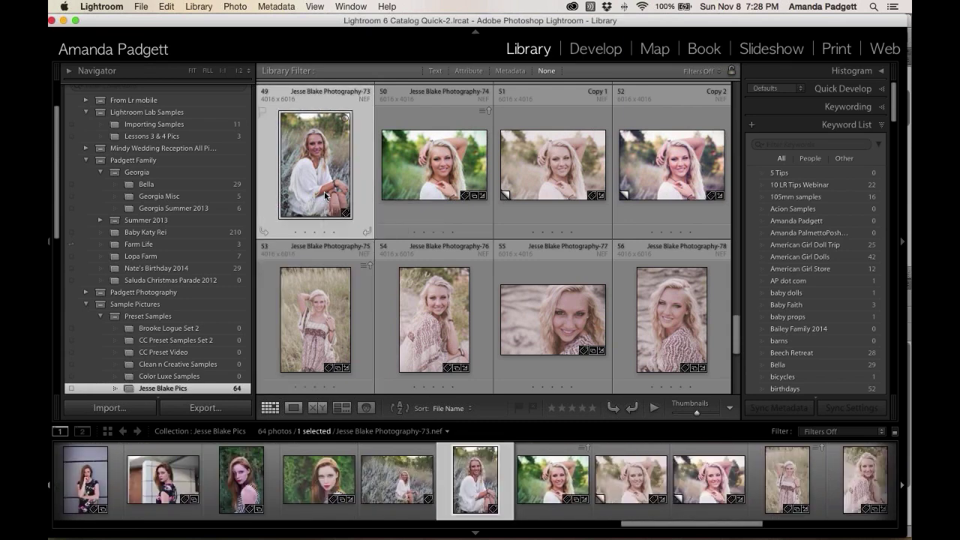
{"action": "double_click", "coordinate": [325, 195]}
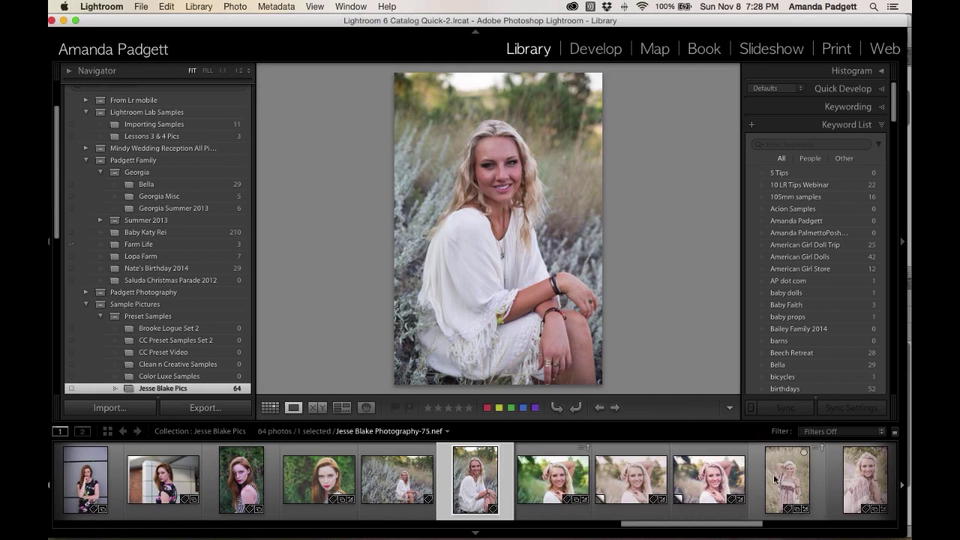
Send the seated woman's photo from Lightroom to Adobe Photoshop CC 2015 for editing
{"action": "right_click", "coordinate": [477, 482]}
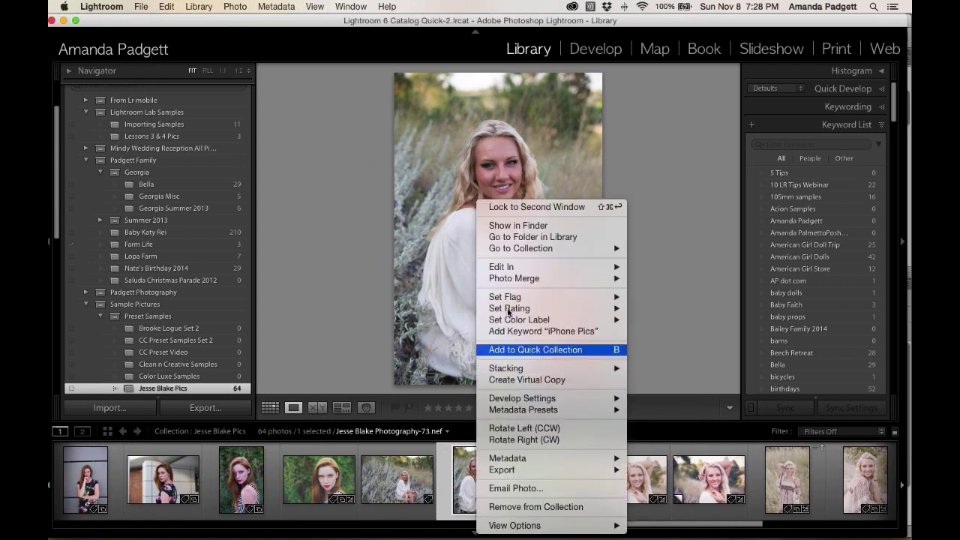
{"action": "mouse_move", "coordinate": [510, 276]}
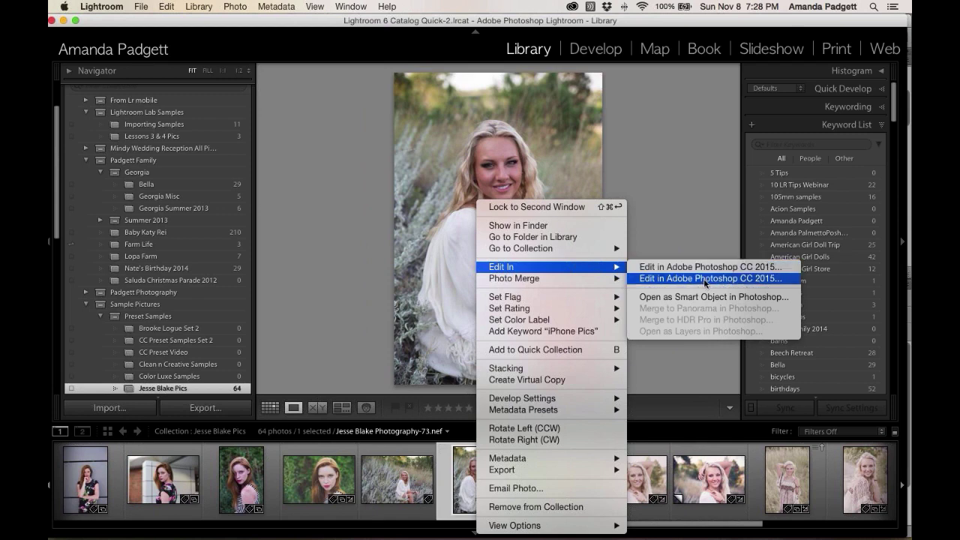
{"action": "left_click", "coordinate": [705, 279]}
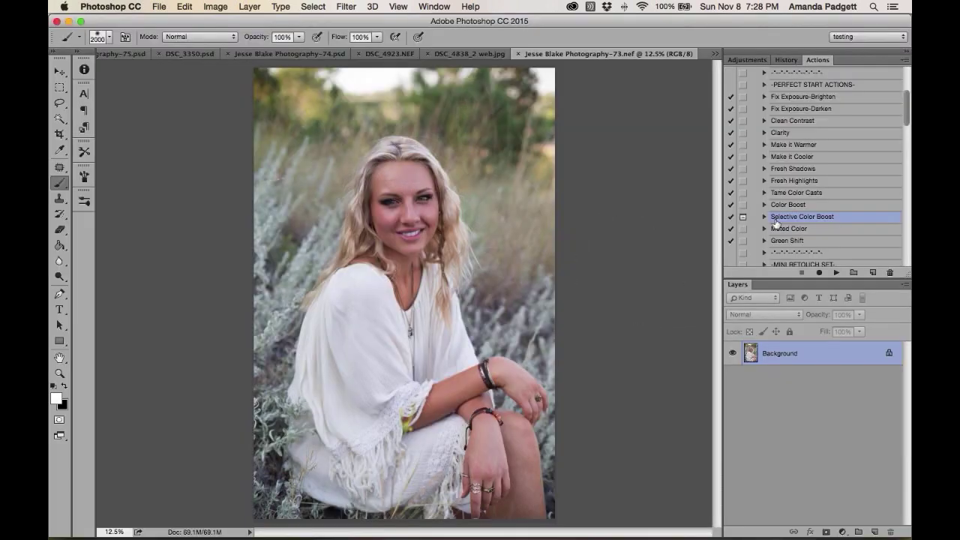
Run the Fix Exposure-Brighten action from the PRETTY ACTIONS {Pure} set on the seated woman's portrait
{"action": "scroll", "coordinate": [797, 217], "scroll_direction": "up", "scroll_amount": 5}
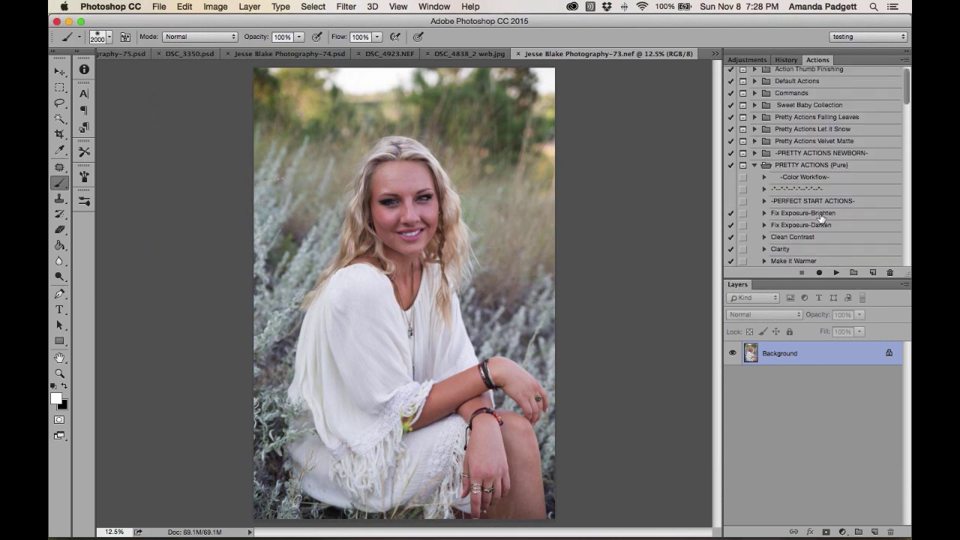
{"action": "left_click", "coordinate": [821, 217]}
{"action": "left_click", "coordinate": [821, 218], "text": "super"}
{"action": "left_click", "coordinate": [821, 218]}
{"action": "left_click", "coordinate": [836, 272]}
Run the Subtle Drama action from the Pretty Color Actions on the seated woman's portrait
{"action": "scroll", "coordinate": [833, 204], "scroll_direction": "down", "scroll_amount": 5}
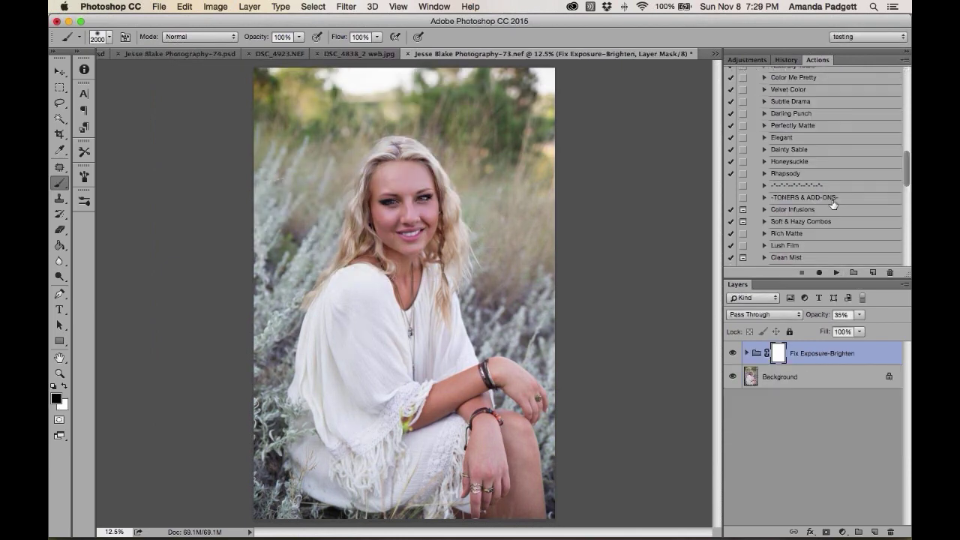
{"action": "scroll", "coordinate": [833, 204], "scroll_direction": "down", "scroll_amount": 10}
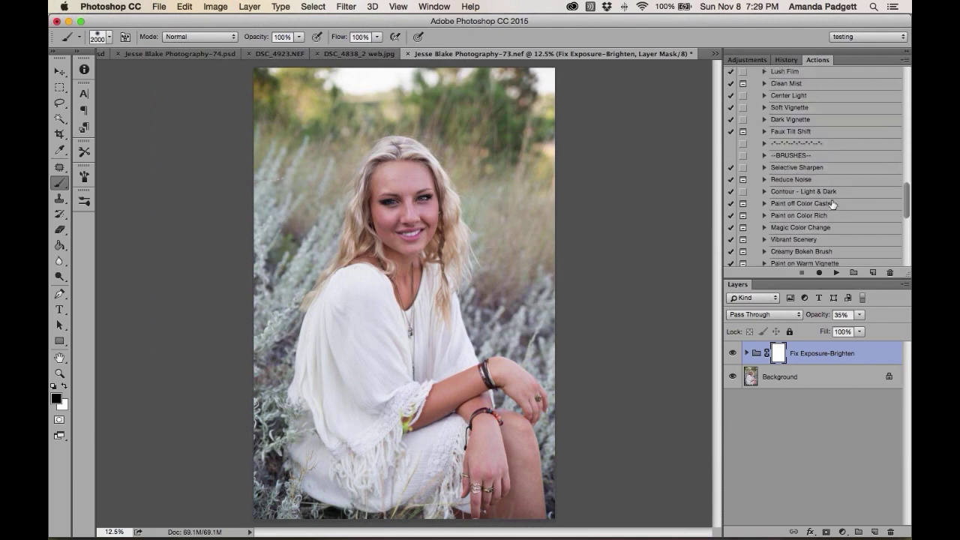
{"action": "scroll", "coordinate": [818, 195], "scroll_direction": "up", "scroll_amount": 10}
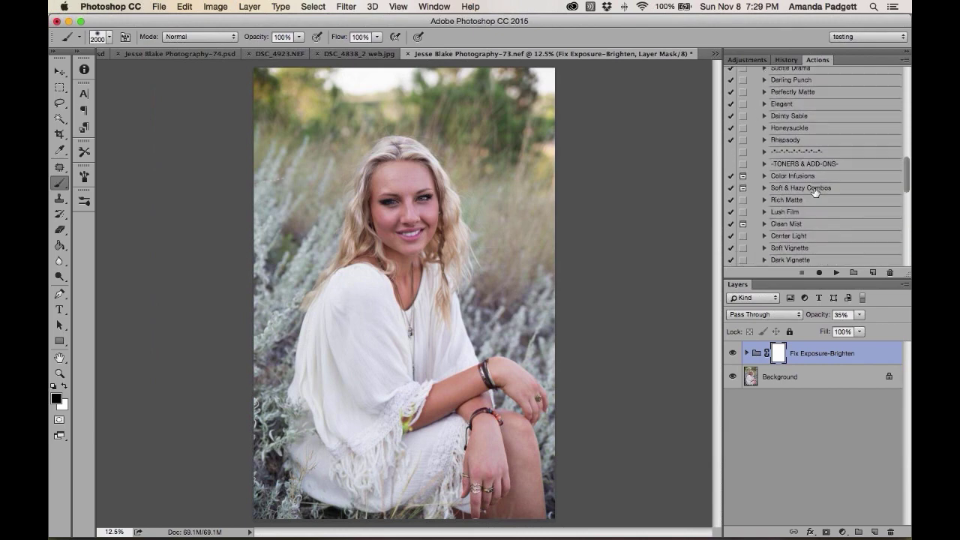
{"action": "scroll", "coordinate": [816, 192], "scroll_direction": "up", "scroll_amount": 7}
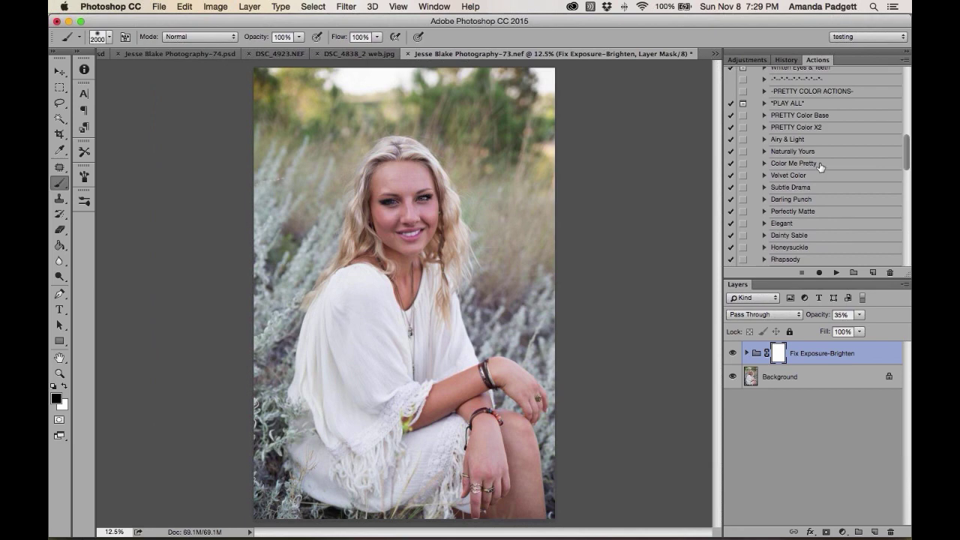
{"action": "left_click", "coordinate": [813, 188]}
{"action": "left_click", "coordinate": [836, 273]}
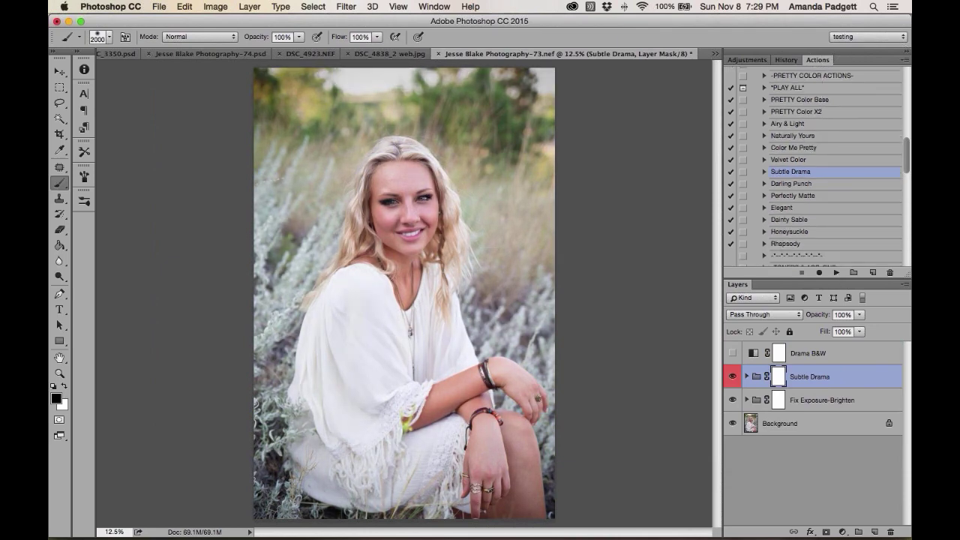
Flatten the seated woman's portrait, discarding the hidden layers, and save the file
{"action": "left_click", "coordinate": [248, 7]}
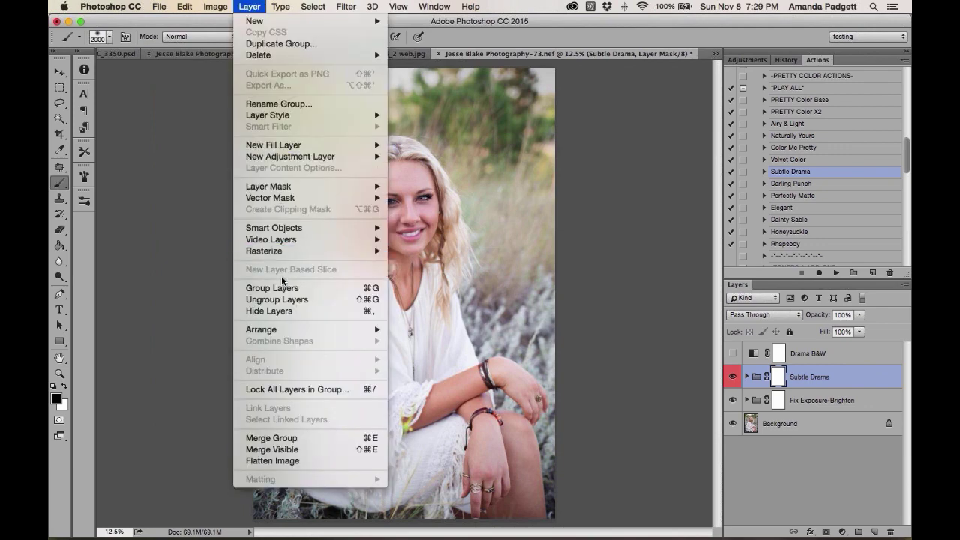
{"action": "left_click", "coordinate": [273, 460]}
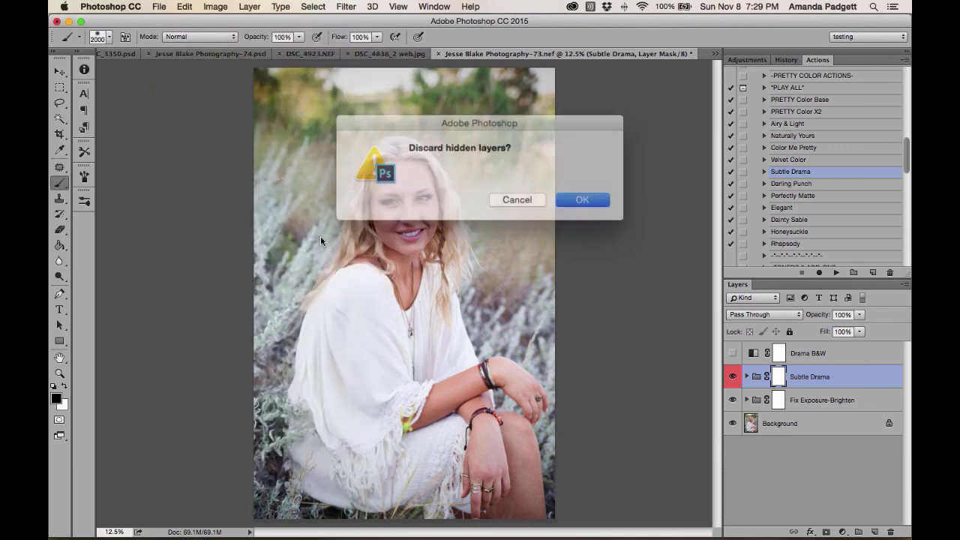
{"action": "left_click", "coordinate": [569, 196]}
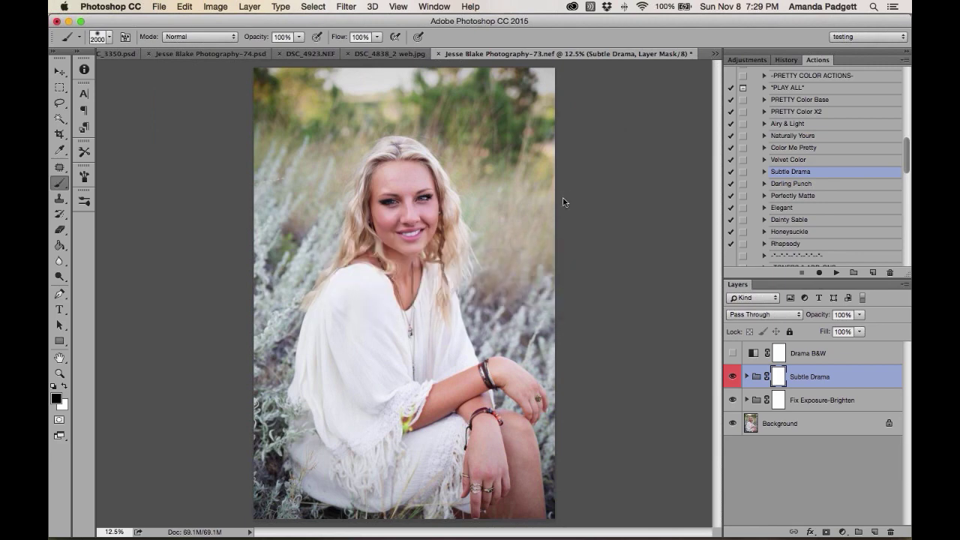
{"action": "left_click", "coordinate": [158, 7]}
{"action": "left_click", "coordinate": [188, 119]}
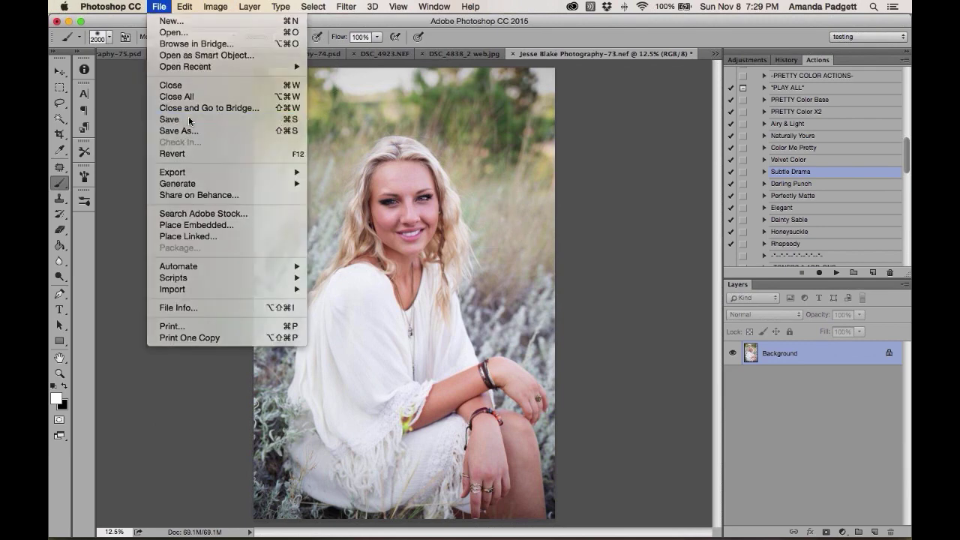
Switch to Lightroom and check the edited TIFF of the seated woman and its external editing options
{"action": "mouse_move", "coordinate": [517, 517]}
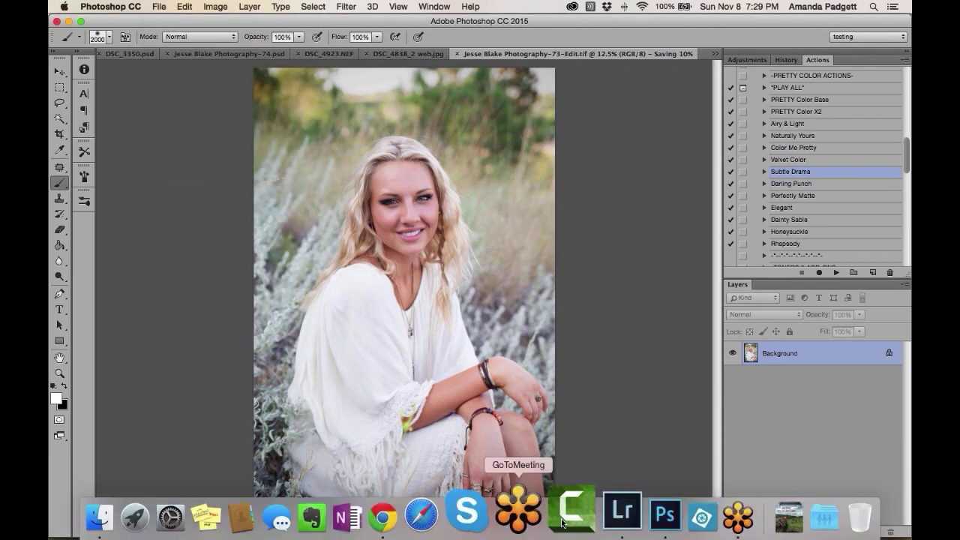
{"action": "left_click", "coordinate": [582, 512]}
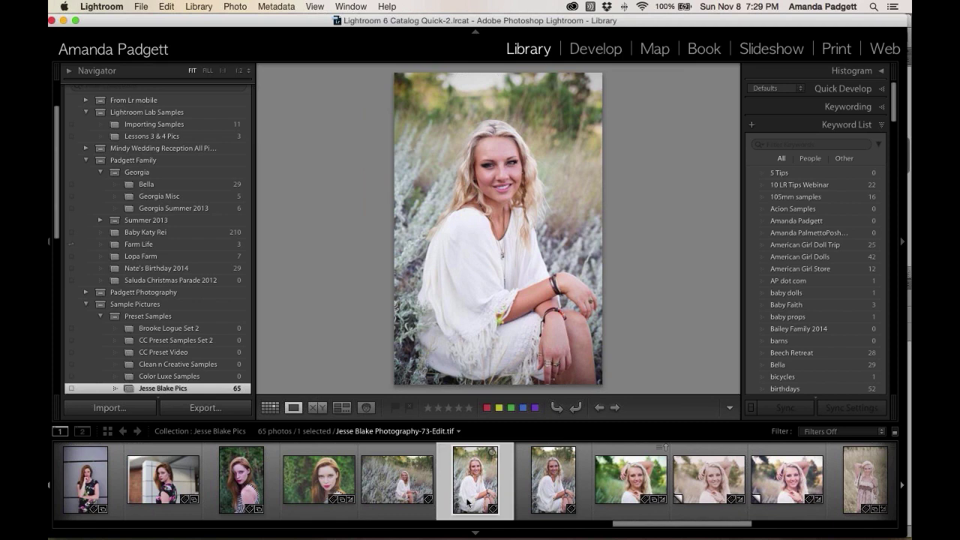
{"action": "right_click", "coordinate": [517, 309]}
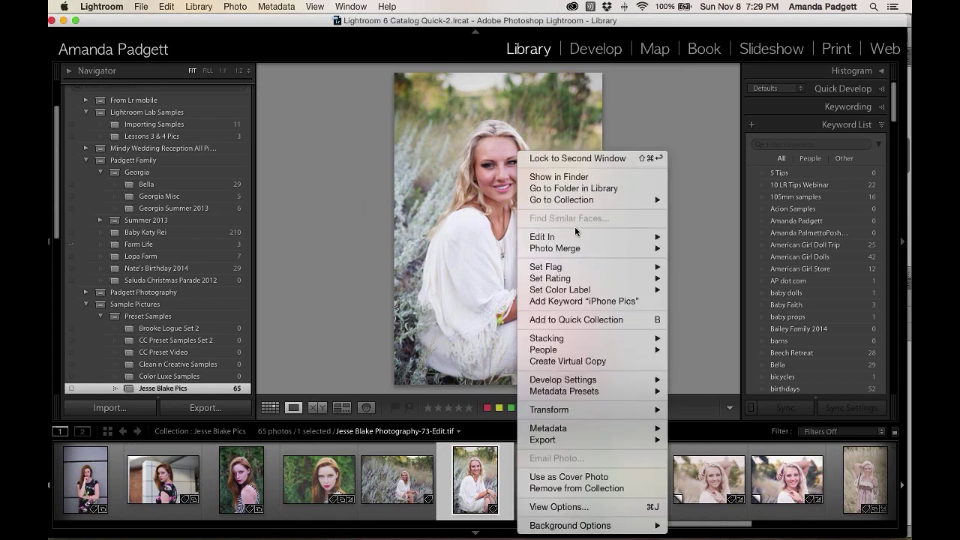
{"action": "mouse_move", "coordinate": [658, 230]}
{"action": "left_click", "coordinate": [467, 501]}
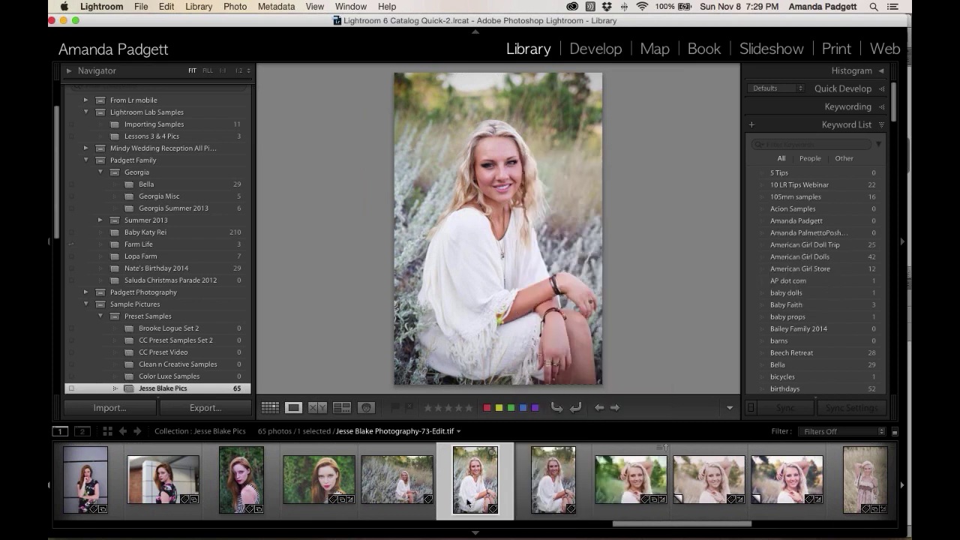
{"action": "right_click", "coordinate": [517, 310]}
{"action": "left_click", "coordinate": [706, 179]}
Review the External Editing preferences for both Photoshop CC 2015 editors and close the preferences
{"action": "left_click", "coordinate": [109, 8]}
{"action": "left_click", "coordinate": [113, 37]}
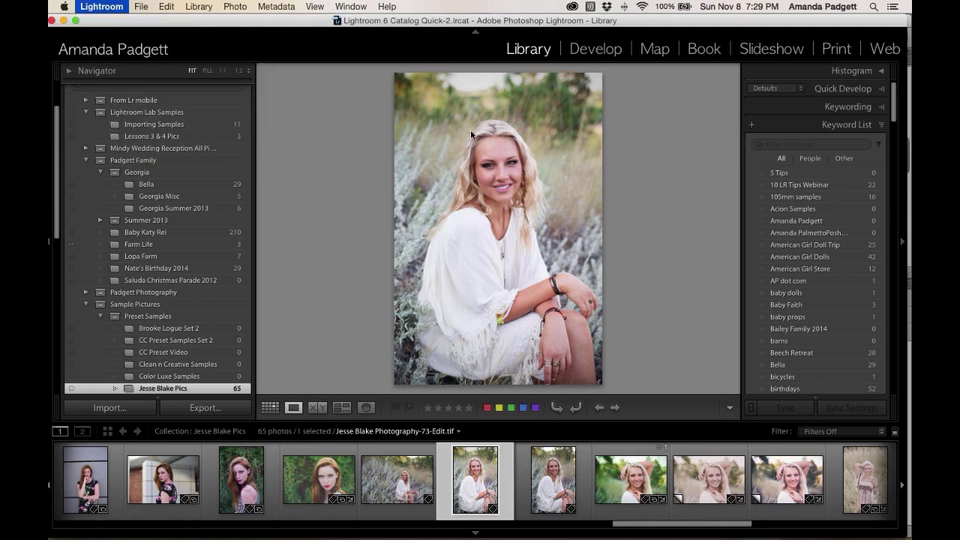
{"action": "left_click", "coordinate": [405, 70]}
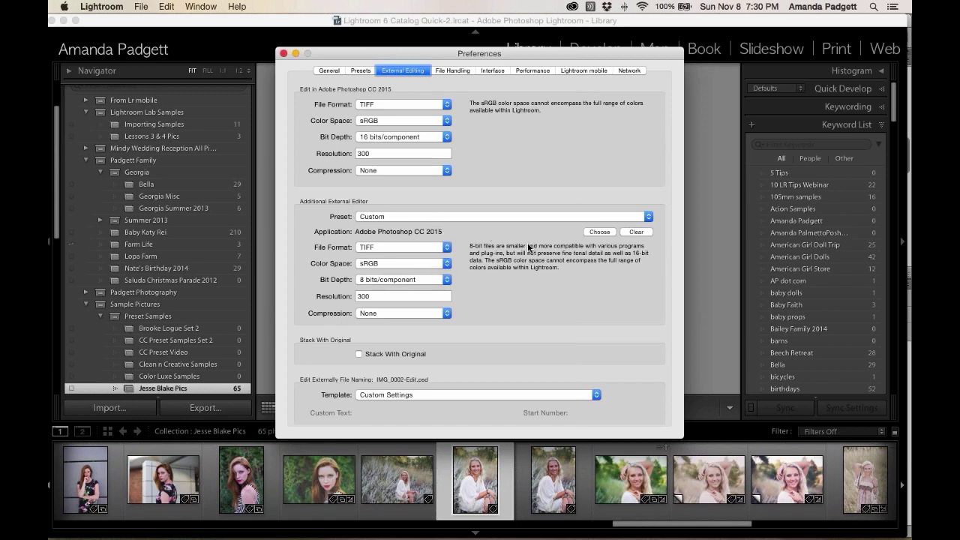
{"action": "left_click", "coordinate": [283, 53]}
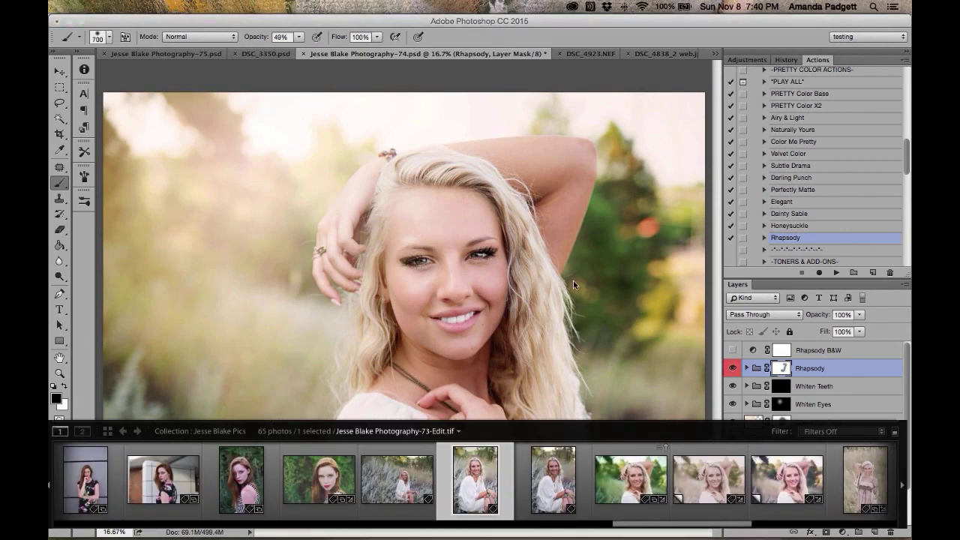
Switch to Photoshop and invert the Clarity group's mask to black in the portrait of the woman with her arm raised
{"action": "left_click", "coordinate": [285, 84]}
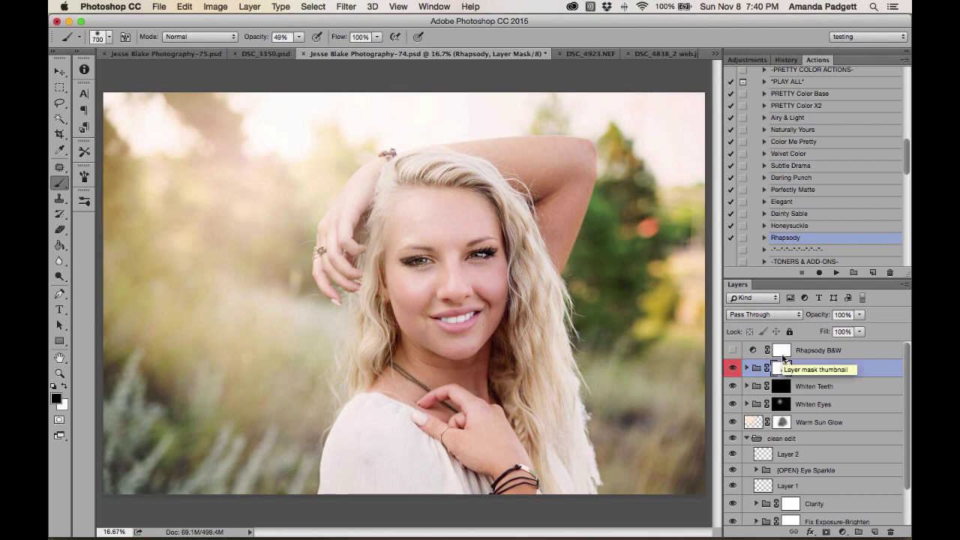
{"action": "scroll", "coordinate": [814, 413], "scroll_direction": "down", "scroll_amount": 2}
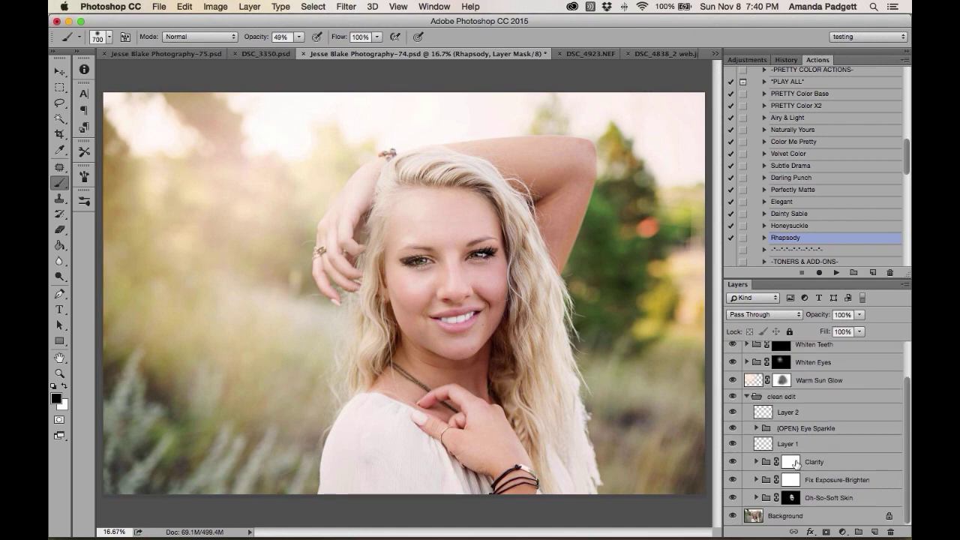
{"action": "left_click", "coordinate": [799, 464]}
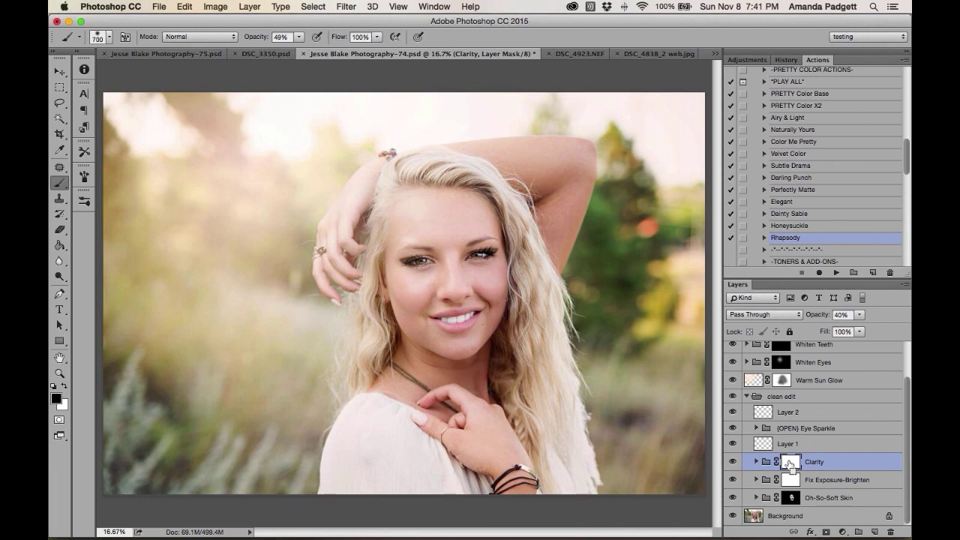
{"action": "key", "text": "super+i"}
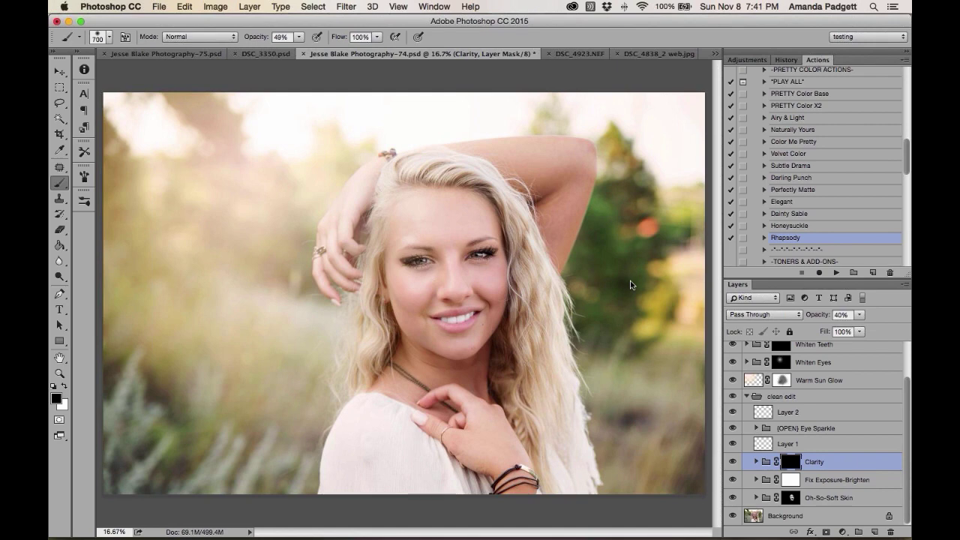
Look through the other open portraits, including DSC_4923.NEF and DSC_4838_2 web.jpg, and return to photo 74
{"action": "key", "text": "super+Tab"}
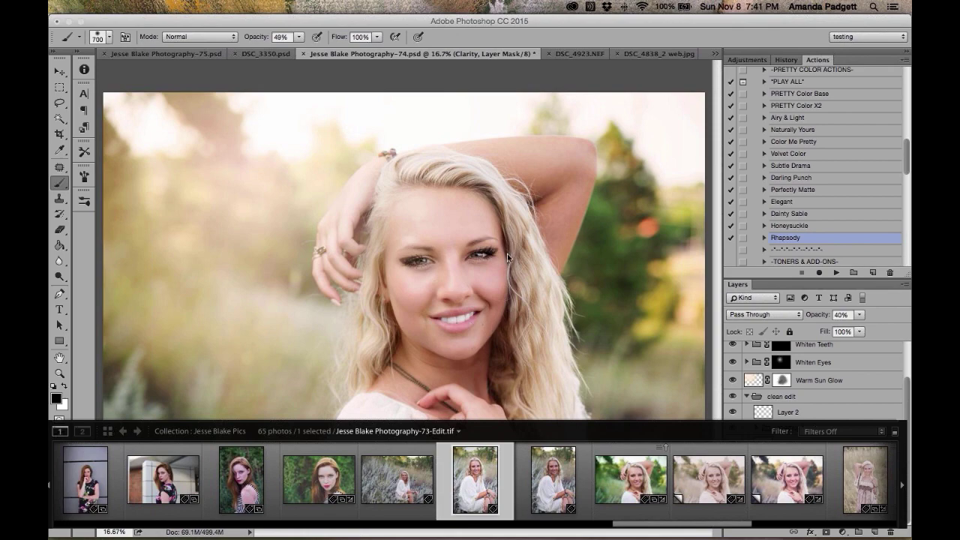
{"action": "left_click", "coordinate": [573, 55]}
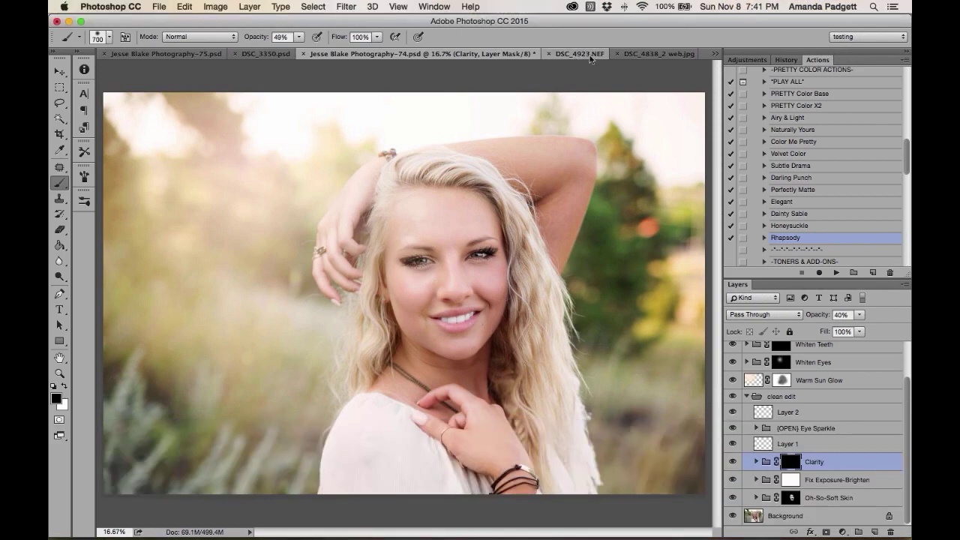
{"action": "left_click", "coordinate": [574, 55]}
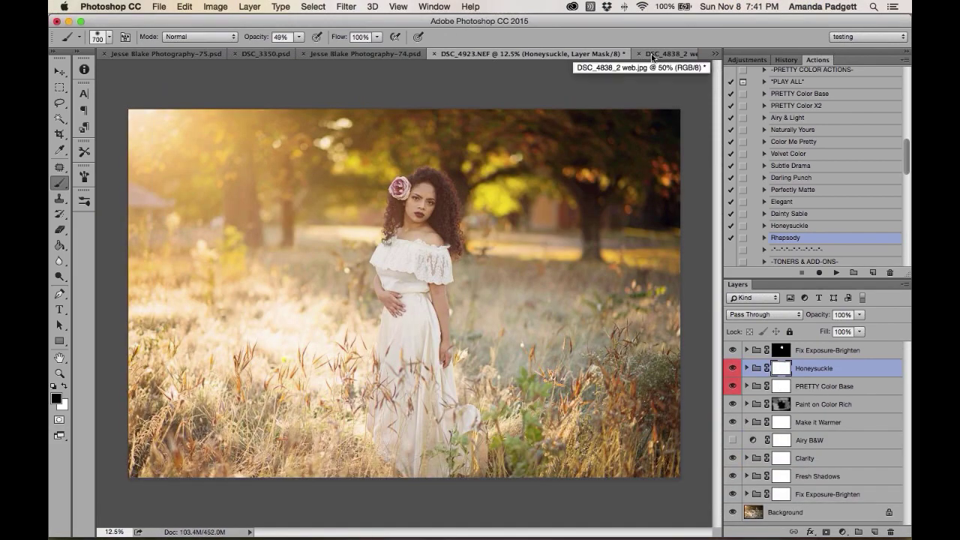
{"action": "left_click", "coordinate": [651, 55]}
{"action": "left_click", "coordinate": [403, 53]}
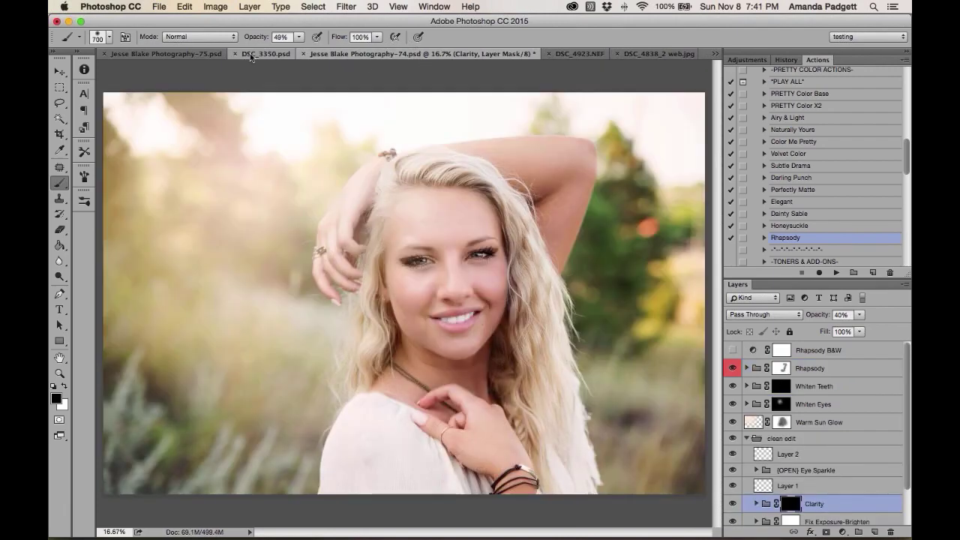
Switch to DSC_3350.psd and run the Contour - Light & Dark action from the brushes group on the girl's portrait
{"action": "left_click", "coordinate": [250, 53]}
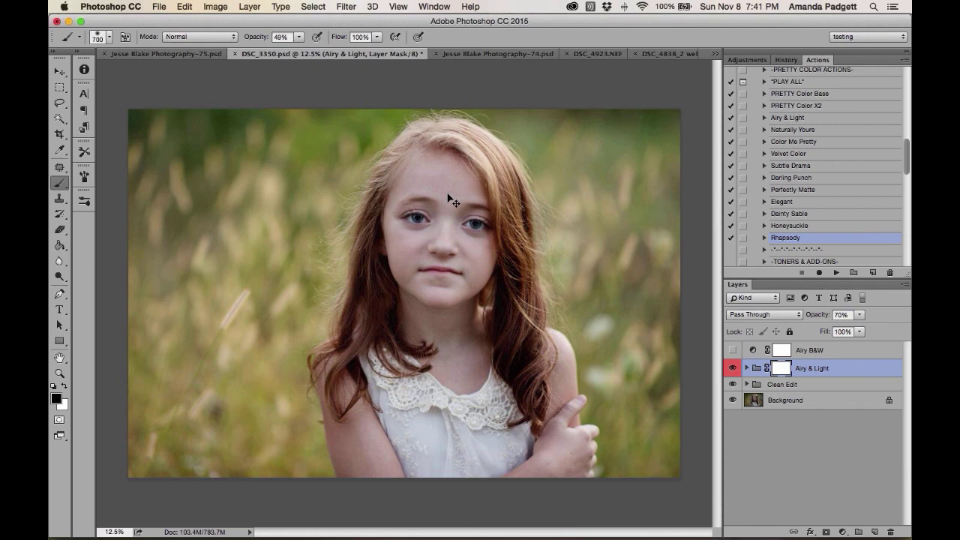
{"action": "key", "text": "super+plus"}
{"action": "key", "text": "super+plus"}
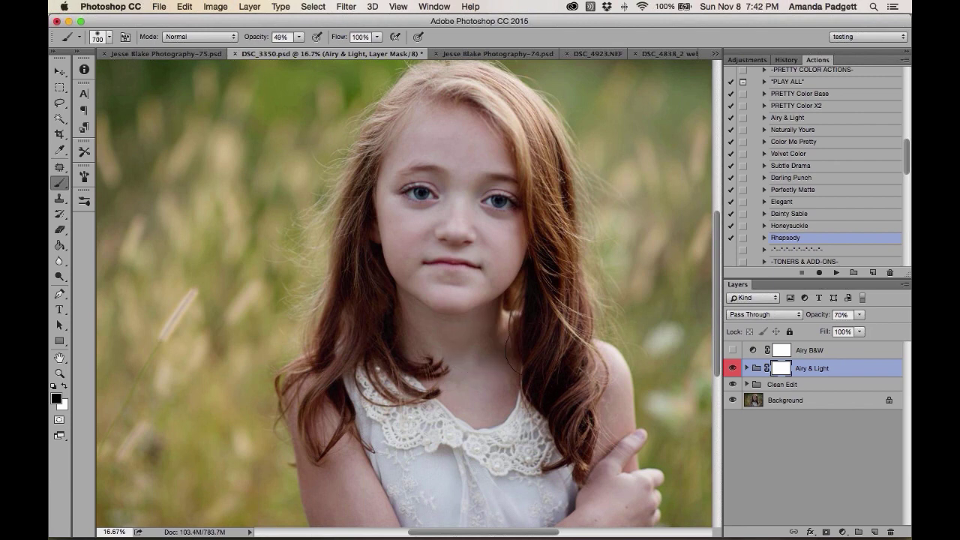
{"action": "scroll", "coordinate": [801, 189], "scroll_direction": "down", "scroll_amount": 8}
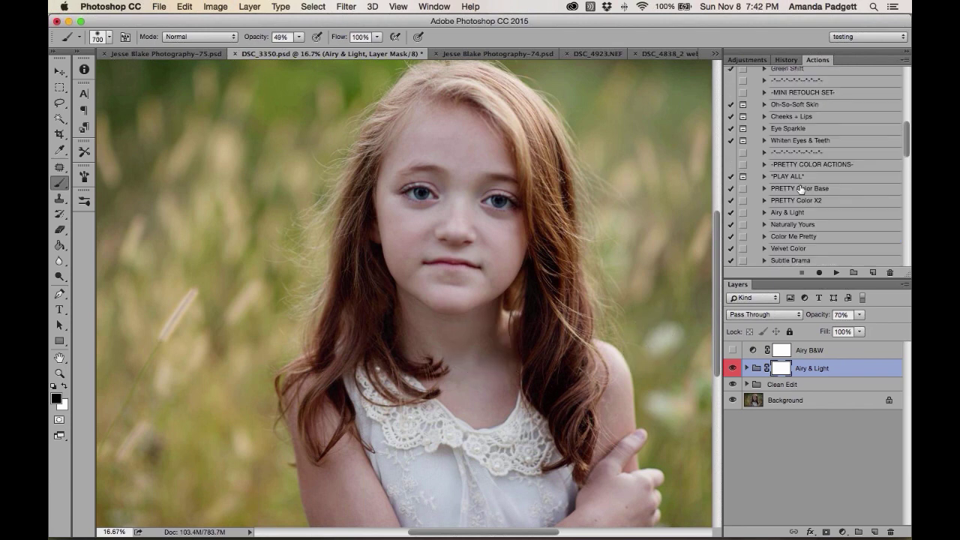
{"action": "scroll", "coordinate": [800, 189], "scroll_direction": "up", "scroll_amount": 3}
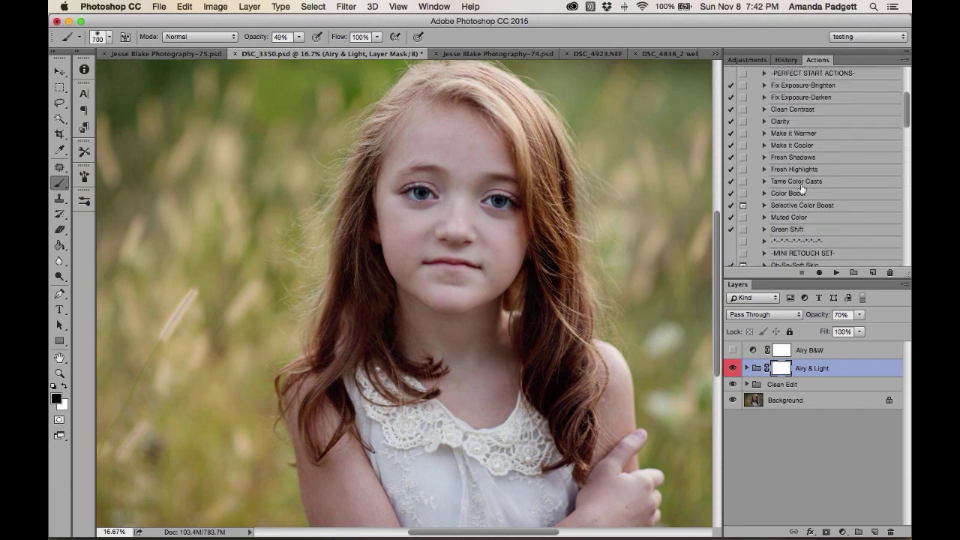
{"action": "scroll", "coordinate": [802, 189], "scroll_direction": "down", "scroll_amount": 5}
{"action": "scroll", "coordinate": [801, 187], "scroll_direction": "down", "scroll_amount": 4}
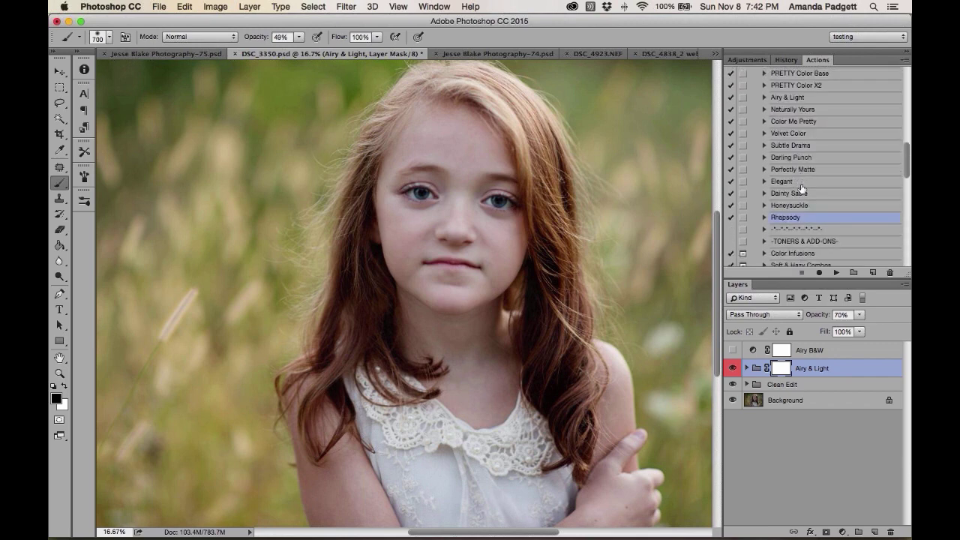
{"action": "scroll", "coordinate": [801, 187], "scroll_direction": "down", "scroll_amount": 5}
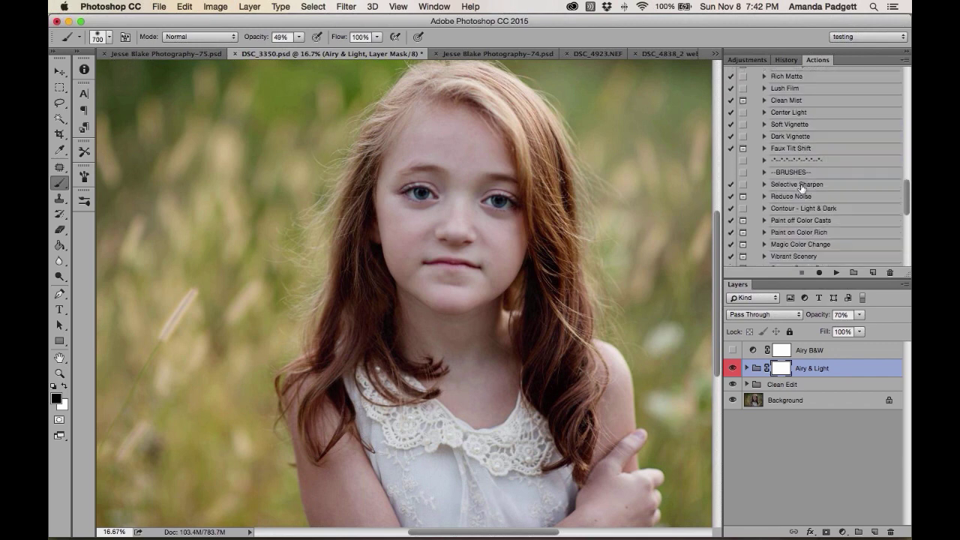
{"action": "left_click", "coordinate": [824, 178]}
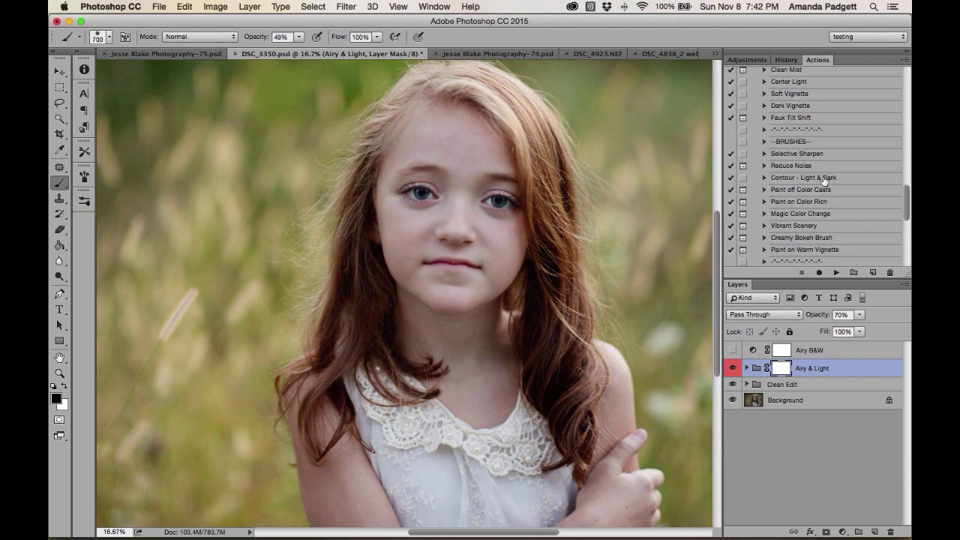
{"action": "left_click", "coordinate": [836, 272]}
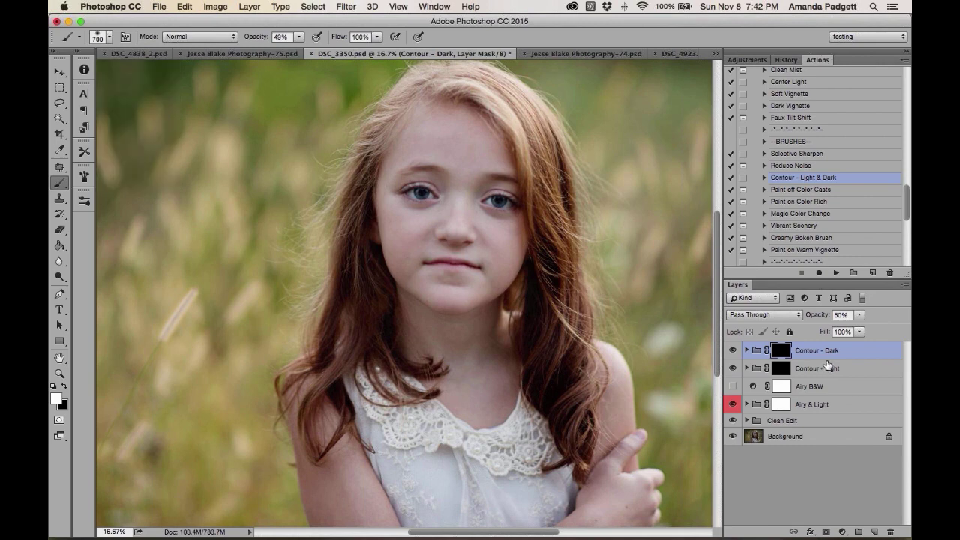
Paint white on the Contour - Light mask over the girl's face, raising the brush opacity to 98%
{"action": "left_click", "coordinate": [781, 369]}
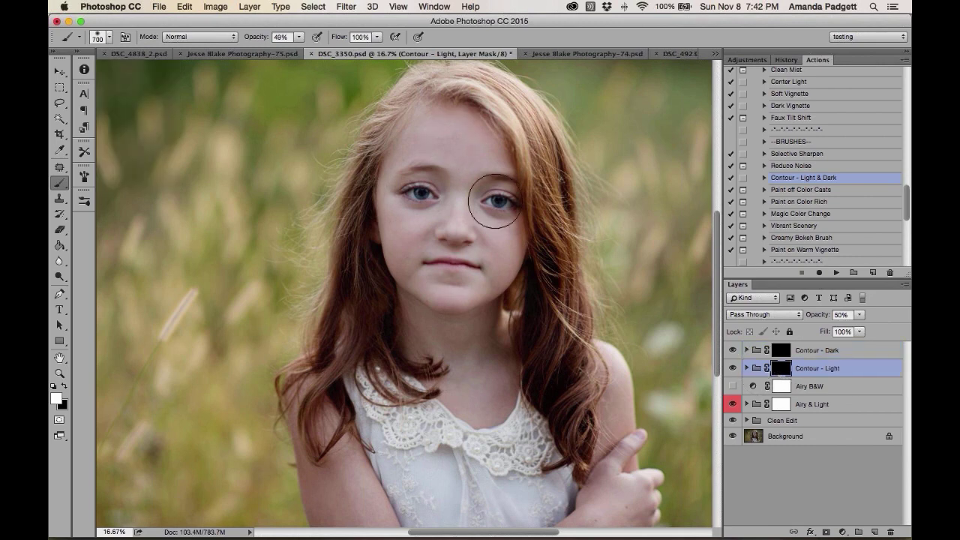
{"action": "left_click_drag", "start_coordinate": [484, 194], "coordinate": [494, 216]}
{"action": "left_click_drag", "start_coordinate": [261, 39], "coordinate": [282, 40]}
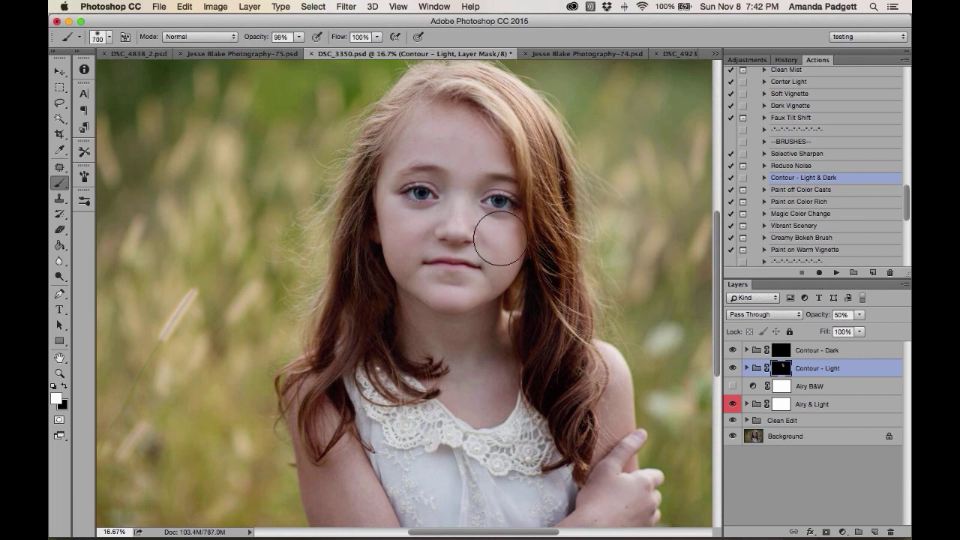
{"action": "mouse_move", "coordinate": [478, 214]}
{"action": "left_mouse_down"}
{"action": "mouse_move", "coordinate": [418, 214]}
{"action": "mouse_move", "coordinate": [387, 236]}
{"action": "mouse_move", "coordinate": [435, 132]}
{"action": "mouse_move", "coordinate": [476, 129]}
{"action": "mouse_move", "coordinate": [525, 150]}
{"action": "mouse_move", "coordinate": [551, 232]}
{"action": "mouse_move", "coordinate": [405, 294]}
{"action": "left_mouse_up"}
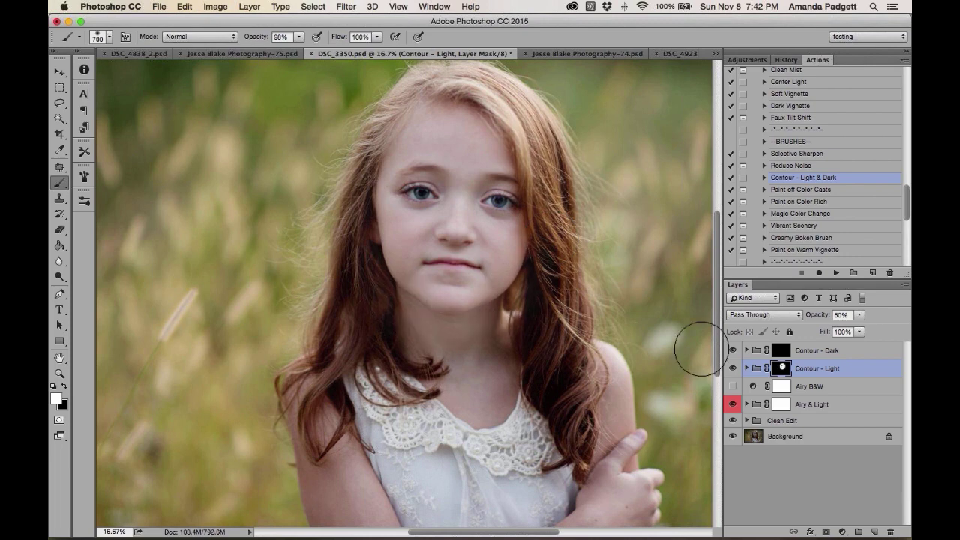
Paint white on the Contour - Dark mask along the hair beside the girl's face and reduce the brush size to 100
{"action": "left_click", "coordinate": [781, 349]}
{"action": "mouse_move", "coordinate": [538, 119]}
{"action": "left_mouse_down"}
{"action": "mouse_move", "coordinate": [552, 132]}
{"action": "mouse_move", "coordinate": [551, 187]}
{"action": "left_mouse_up"}
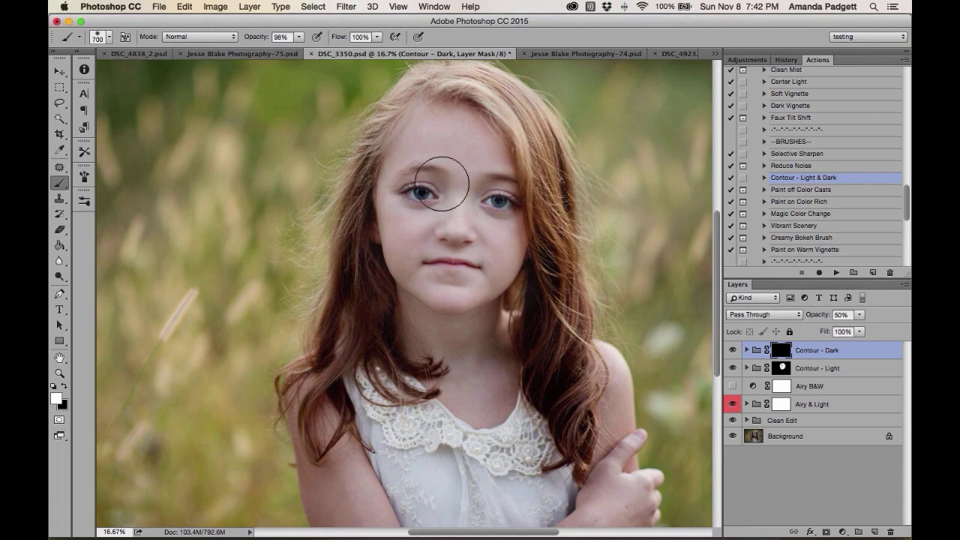
{"action": "key", "text": "bracketleft"}
{"action": "key", "text": "bracketleft"}
{"action": "key", "text": "bracketleft"}
{"action": "key", "text": "bracketleft"}
{"action": "key", "text": "bracketleft"}
{"action": "key", "text": "bracketleft"}
{"action": "key", "text": "bracketleft"}
{"action": "key", "text": "bracketleft"}
{"action": "key", "text": "bracketleft"}
{"action": "key", "text": "bracketleft"}
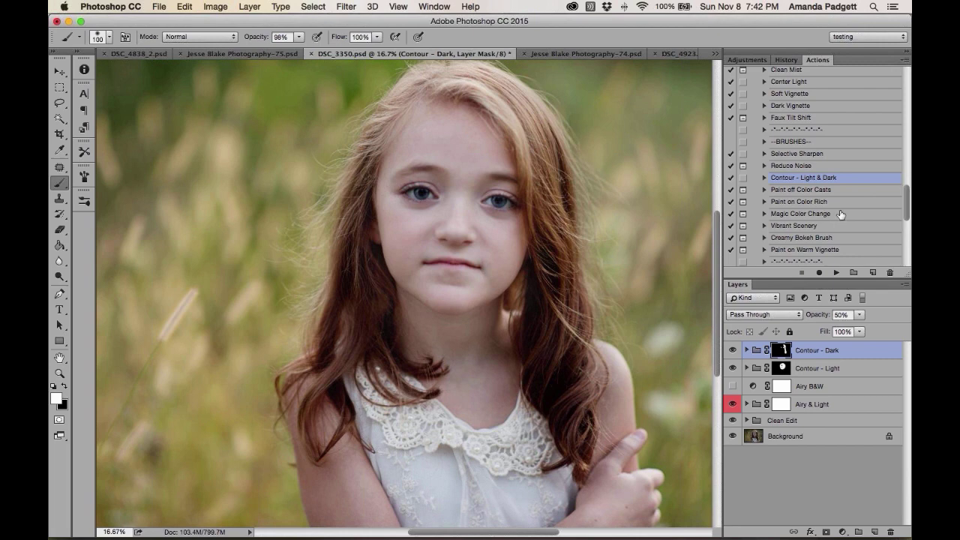
Run the Fix Exposure-Brighten action from the Perfect Start actions on the girl's portrait
{"action": "scroll", "coordinate": [841, 215], "scroll_direction": "up", "scroll_amount": 2}
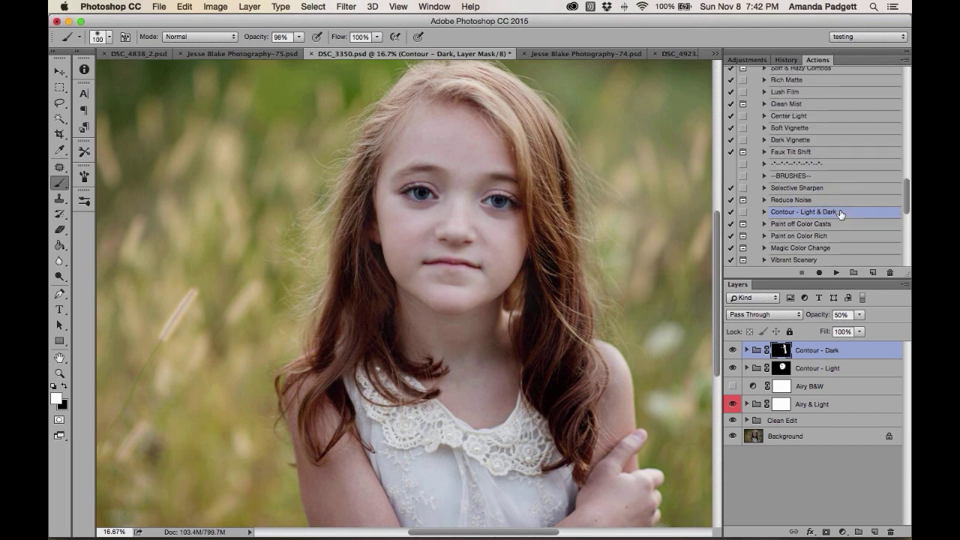
{"action": "scroll", "coordinate": [841, 215], "scroll_direction": "down", "scroll_amount": 1}
{"action": "scroll", "coordinate": [840, 215], "scroll_direction": "down", "scroll_amount": 5}
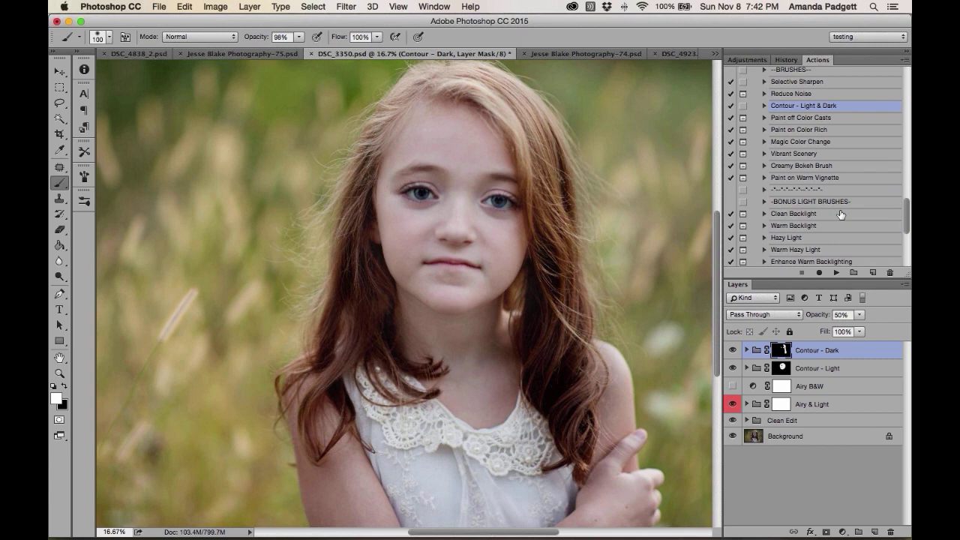
{"action": "scroll", "coordinate": [840, 215], "scroll_direction": "up", "scroll_amount": 2}
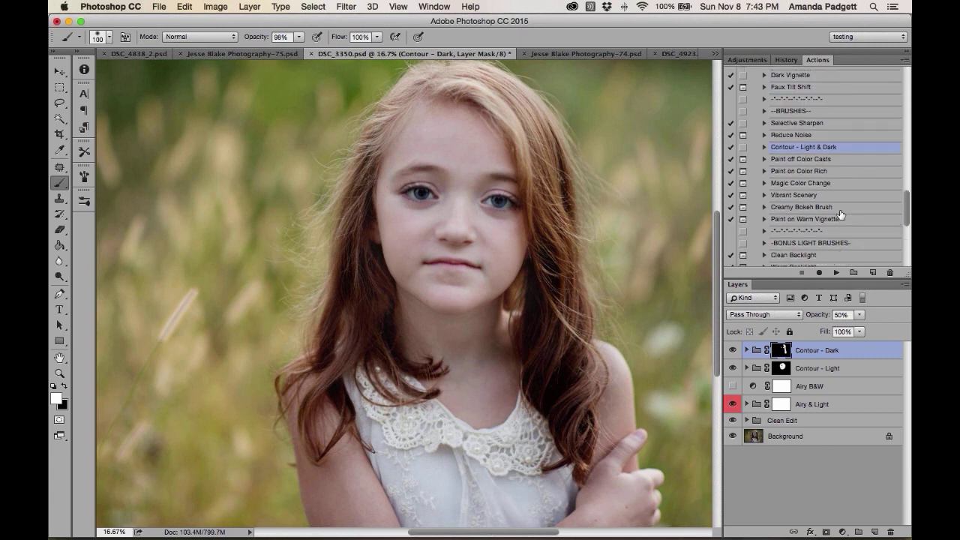
{"action": "scroll", "coordinate": [840, 214], "scroll_direction": "up", "scroll_amount": 5}
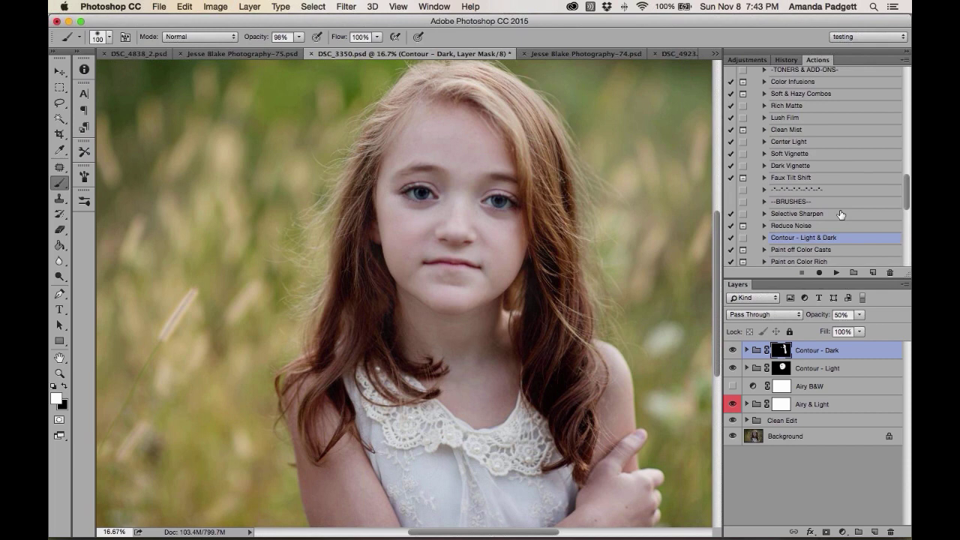
{"action": "scroll", "coordinate": [840, 214], "scroll_direction": "up", "scroll_amount": 10}
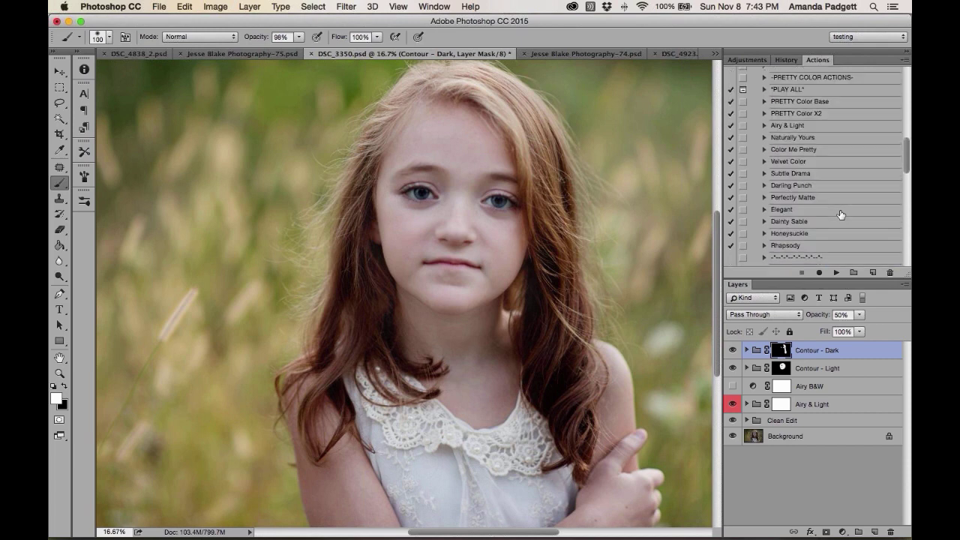
{"action": "scroll", "coordinate": [841, 214], "scroll_direction": "up", "scroll_amount": 8}
{"action": "scroll", "coordinate": [841, 215], "scroll_direction": "up", "scroll_amount": 5}
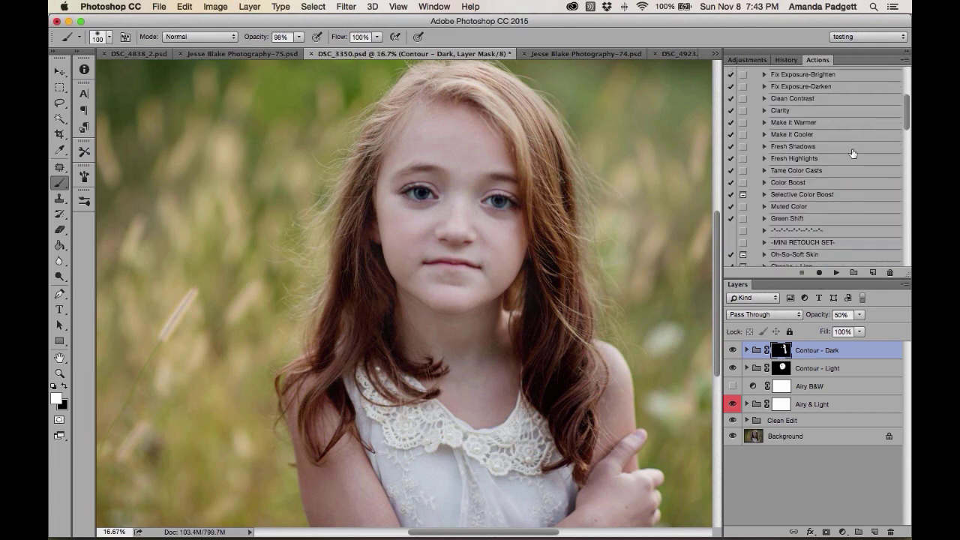
{"action": "scroll", "coordinate": [797, 100], "scroll_direction": "up", "scroll_amount": 2}
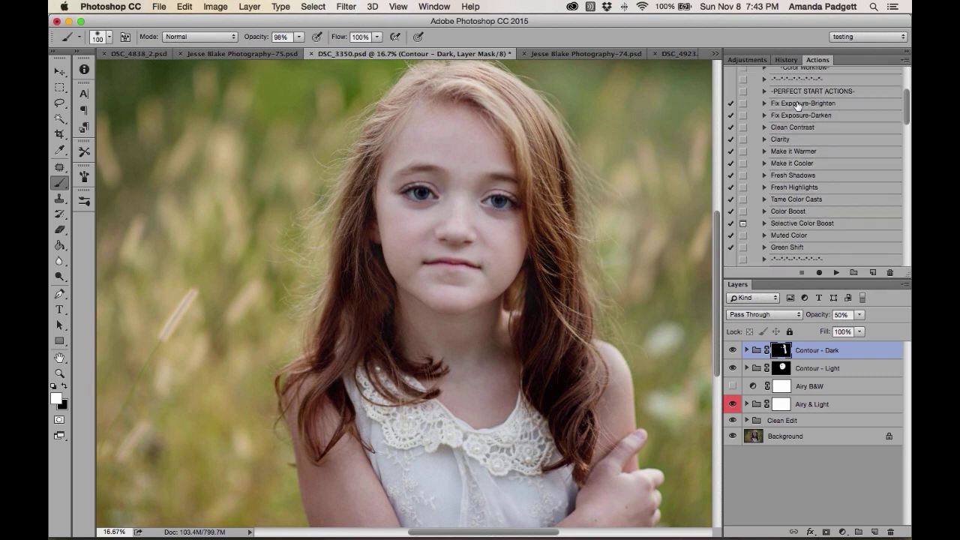
{"action": "left_click", "coordinate": [797, 104]}
{"action": "left_click", "coordinate": [835, 273]}
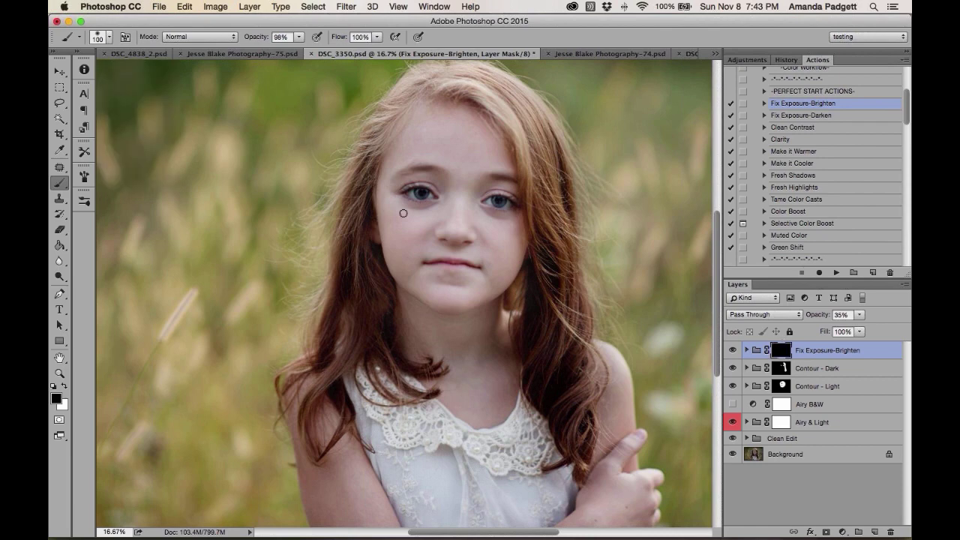
Paint white on the Fix Exposure-Brighten mask over the girl's face and chest with a soft brush enlarged to about 1300
{"action": "key", "text": "x"}
{"action": "key", "text": "bracketright"}
{"action": "key", "text": "bracketright"}
{"action": "key", "text": "bracketright"}
{"action": "key", "text": "bracketright"}
{"action": "key", "text": "bracketright"}
{"action": "key", "text": "bracketright"}
{"action": "key", "text": "bracketright"}
{"action": "key", "text": "bracketright"}
{"action": "key", "text": "bracketright"}
{"action": "key", "text": "bracketright"}
{"action": "key", "text": "bracketright"}
{"action": "key", "text": "bracketright"}
{"action": "key", "text": "bracketright"}
{"action": "key", "text": "bracketright"}
{"action": "key", "text": "bracketright"}
{"action": "key", "text": "bracketright"}
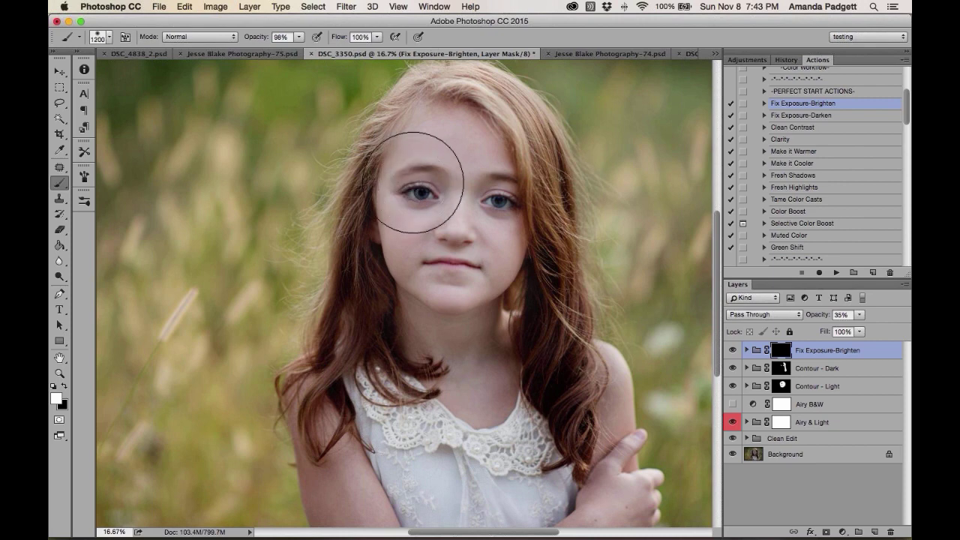
{"action": "mouse_move", "coordinate": [476, 298]}
{"action": "left_mouse_down"}
{"action": "mouse_move", "coordinate": [492, 176]}
{"action": "mouse_move", "coordinate": [386, 257]}
{"action": "mouse_move", "coordinate": [311, 298]}
{"action": "mouse_move", "coordinate": [501, 395]}
{"action": "left_mouse_up"}
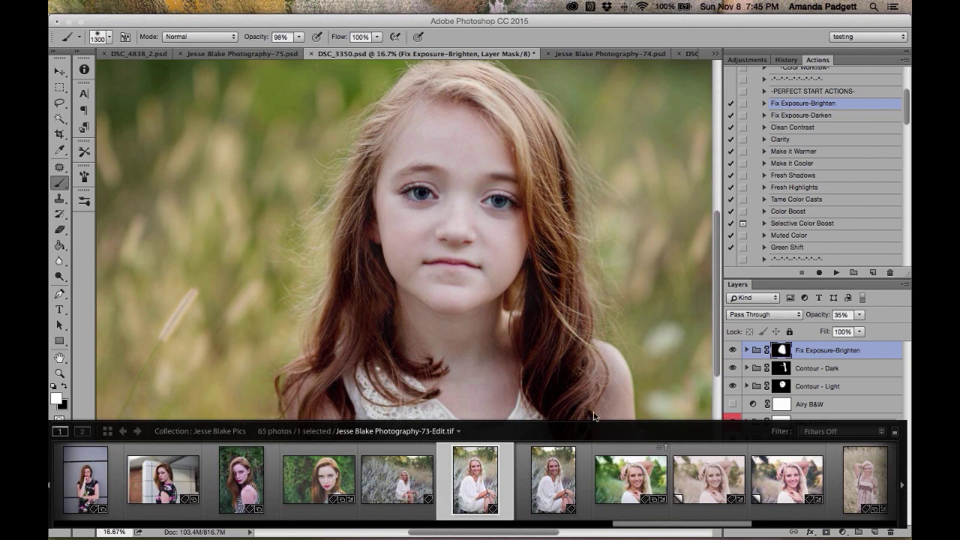
Bring Photoshop back to the front with the girl's portrait
{"action": "left_click", "coordinate": [404, 70]}
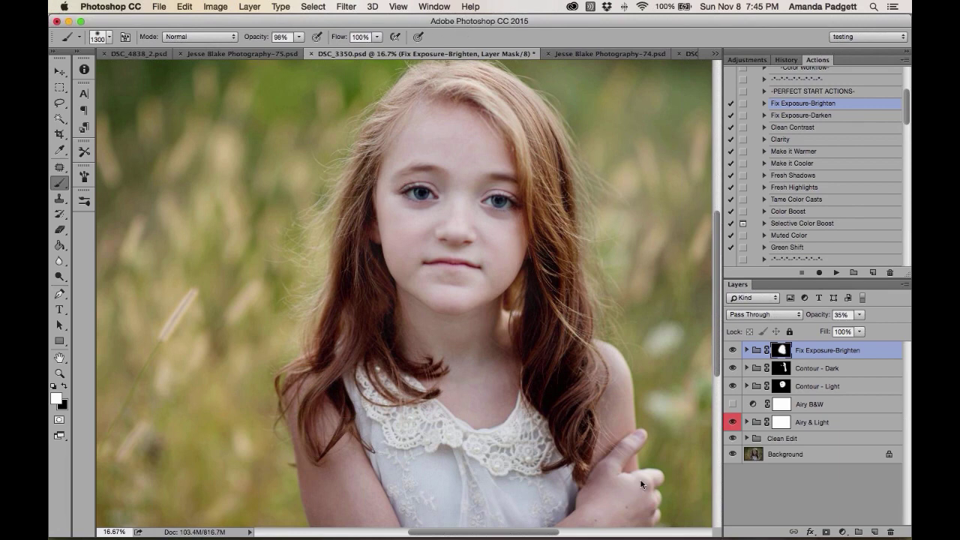
{"action": "mouse_move", "coordinate": [636, 537]}
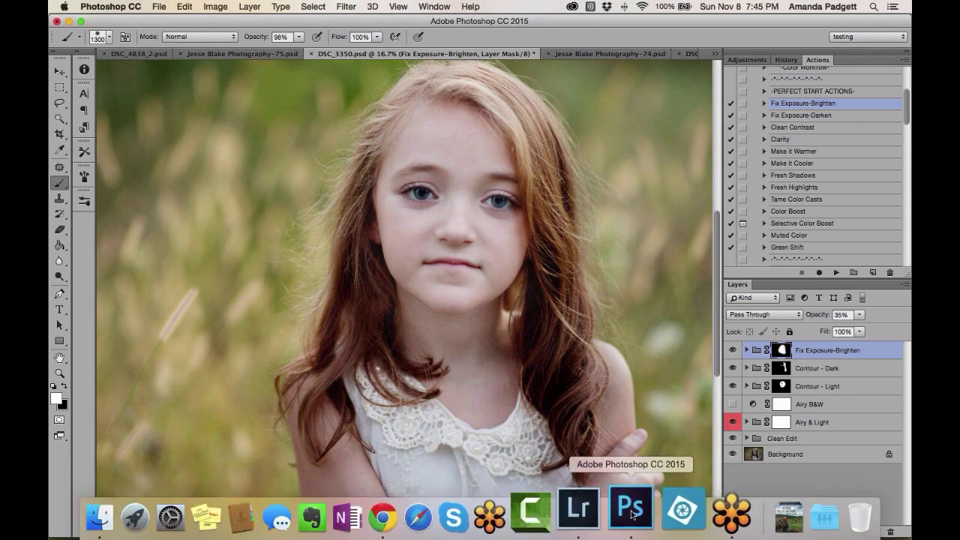
{"action": "left_click", "coordinate": [631, 515]}
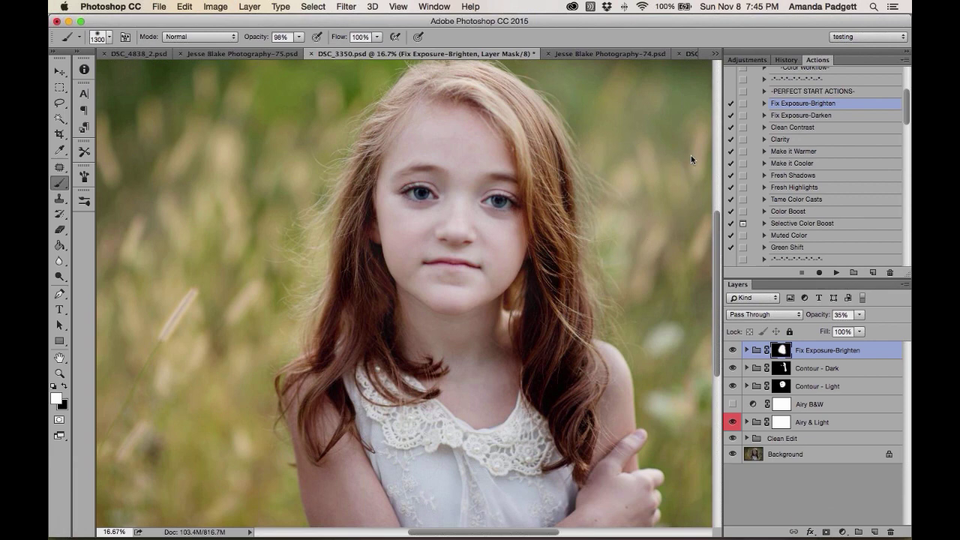
Look through the PRETTY ACTIONS {Pure} set, from the Perfect Start actions to the sharpening and resizing workflow actions
{"action": "scroll", "coordinate": [793, 153], "scroll_direction": "up", "scroll_amount": 5}
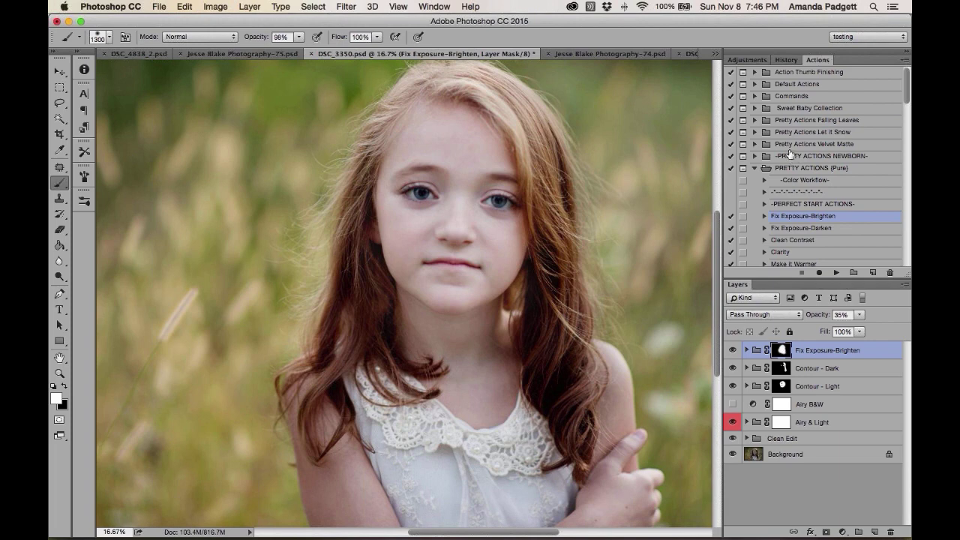
{"action": "scroll", "coordinate": [790, 187], "scroll_direction": "down", "scroll_amount": 5}
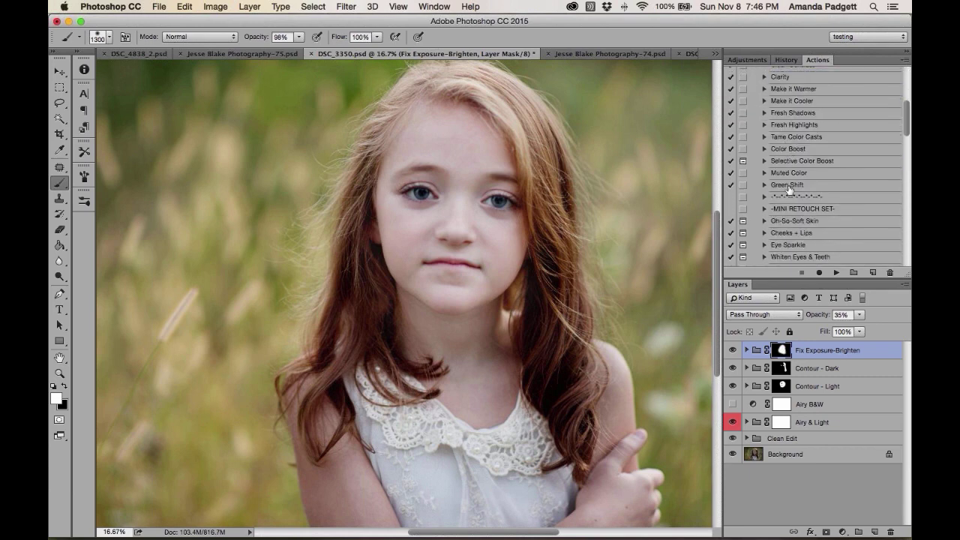
{"action": "scroll", "coordinate": [790, 189], "scroll_direction": "down", "scroll_amount": 4}
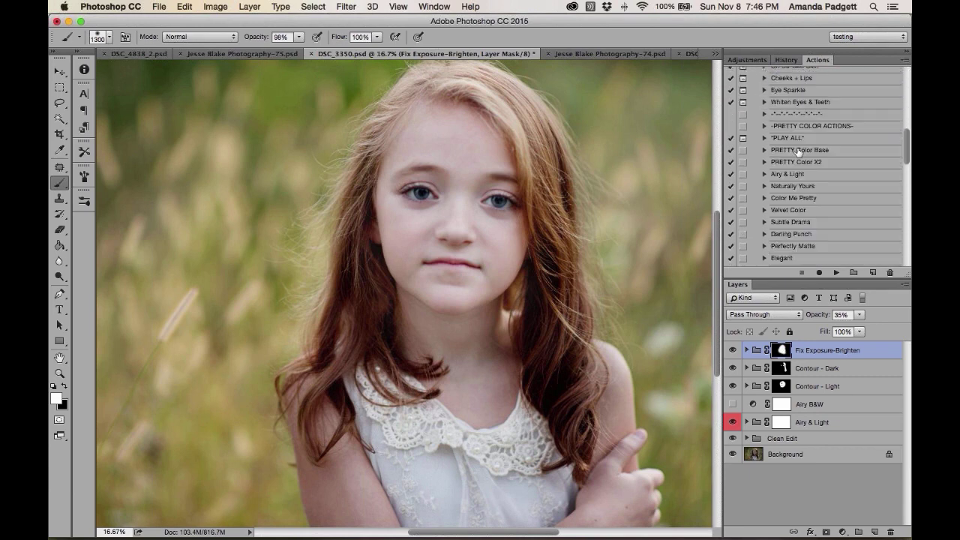
{"action": "scroll", "coordinate": [801, 159], "scroll_direction": "down", "scroll_amount": 5}
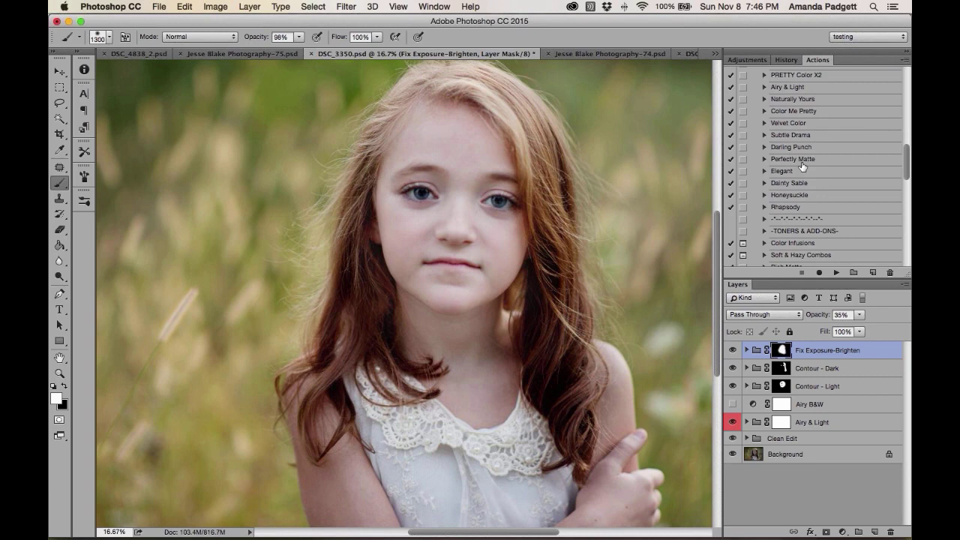
{"action": "scroll", "coordinate": [801, 166], "scroll_direction": "down", "scroll_amount": 5}
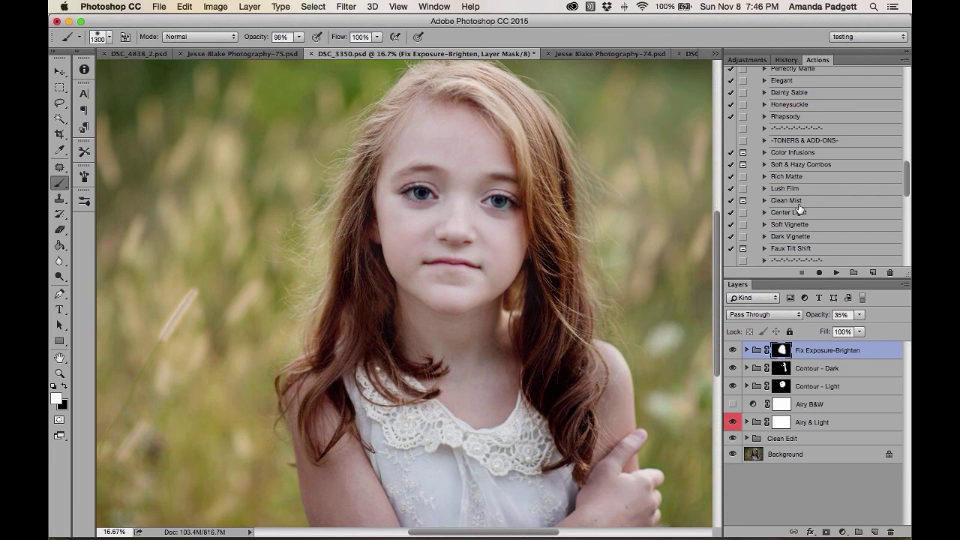
{"action": "scroll", "coordinate": [800, 208], "scroll_direction": "down", "scroll_amount": 1}
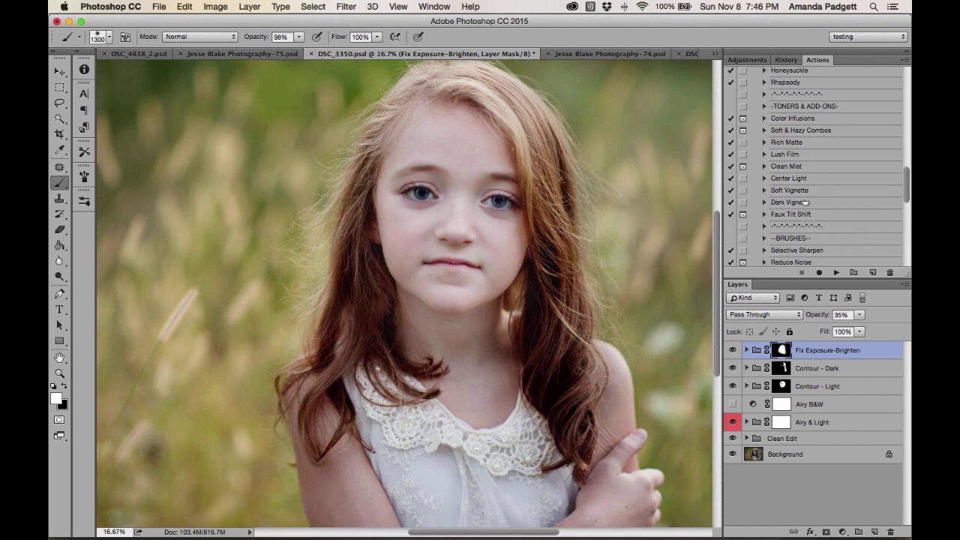
{"action": "scroll", "coordinate": [805, 201], "scroll_direction": "down", "scroll_amount": 2}
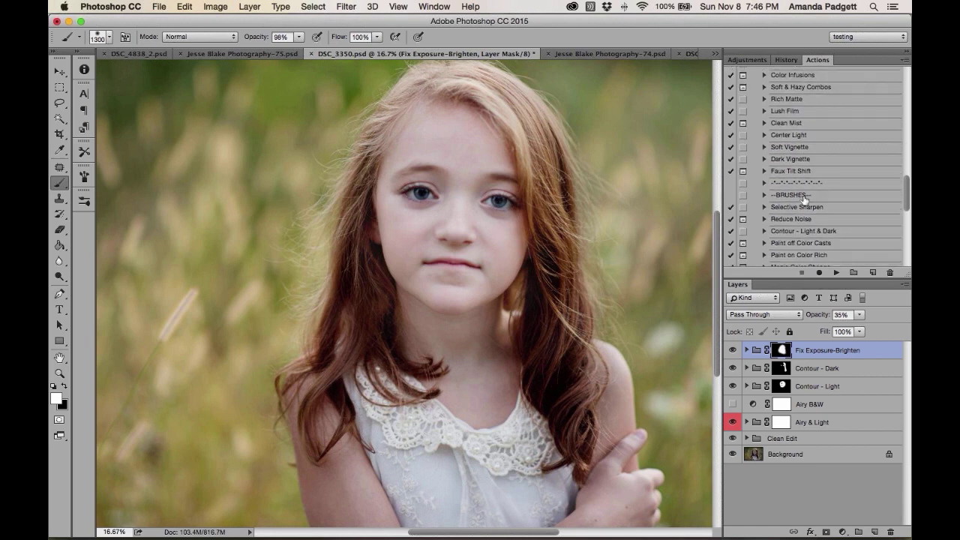
{"action": "scroll", "coordinate": [802, 199], "scroll_direction": "down", "scroll_amount": 2}
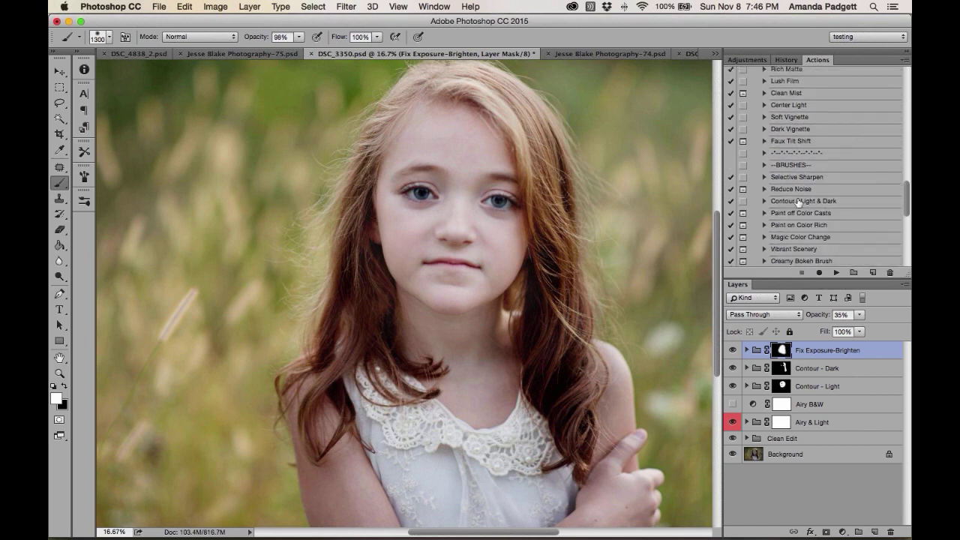
{"action": "scroll", "coordinate": [799, 201], "scroll_direction": "down", "scroll_amount": 1}
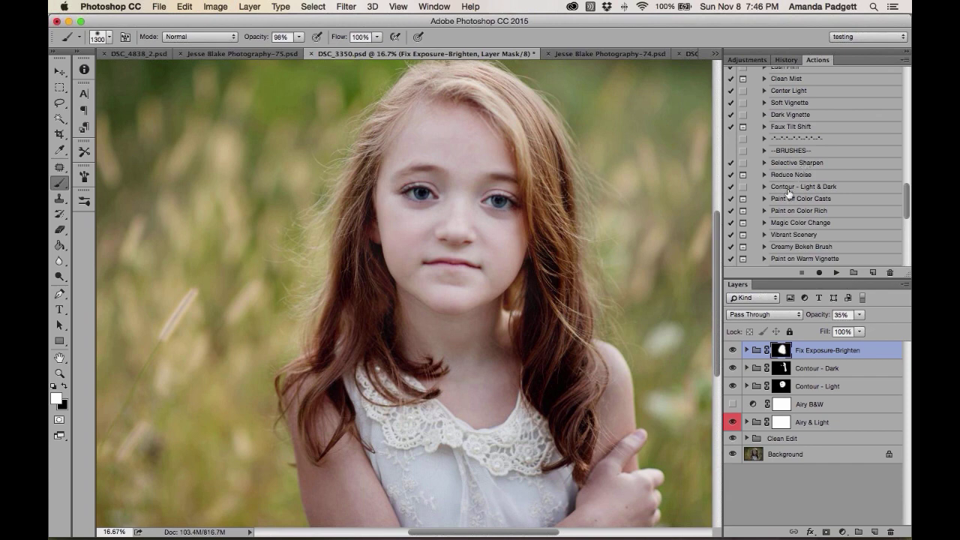
{"action": "scroll", "coordinate": [795, 195], "scroll_direction": "down", "scroll_amount": 5}
{"action": "scroll", "coordinate": [795, 197], "scroll_direction": "down", "scroll_amount": 1}
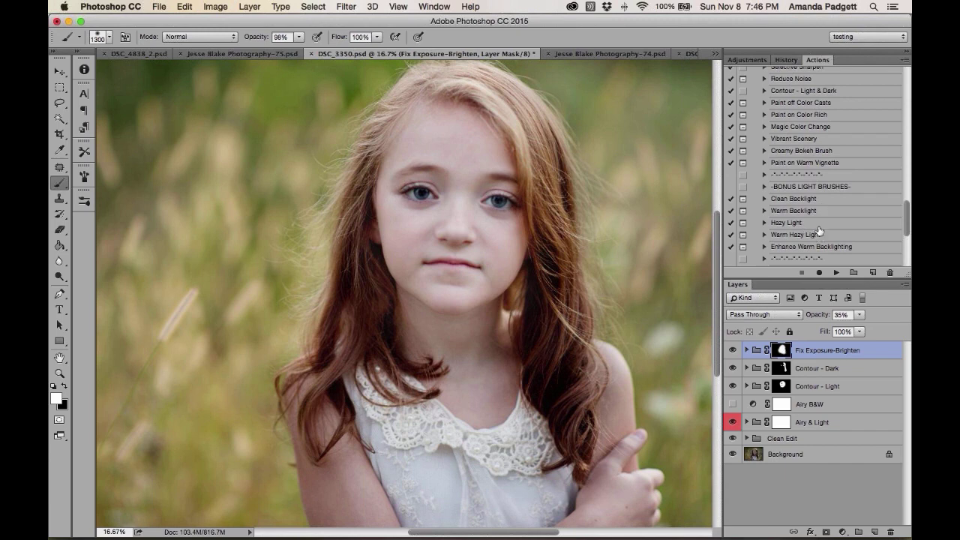
{"action": "scroll", "coordinate": [816, 225], "scroll_direction": "down", "scroll_amount": 3}
{"action": "scroll", "coordinate": [816, 225], "scroll_direction": "down", "scroll_amount": 2}
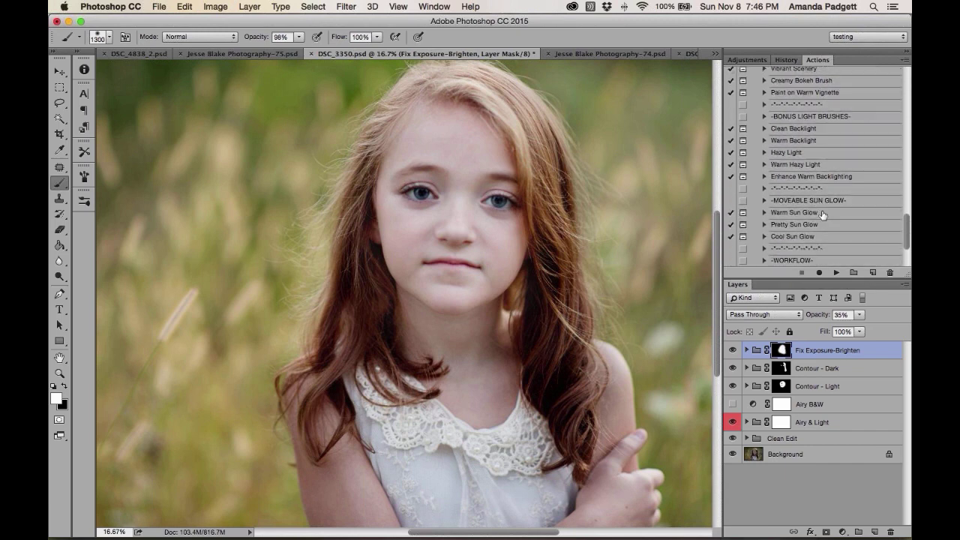
{"action": "scroll", "coordinate": [821, 216], "scroll_direction": "down", "scroll_amount": 3}
{"action": "scroll", "coordinate": [824, 210], "scroll_direction": "down", "scroll_amount": 2}
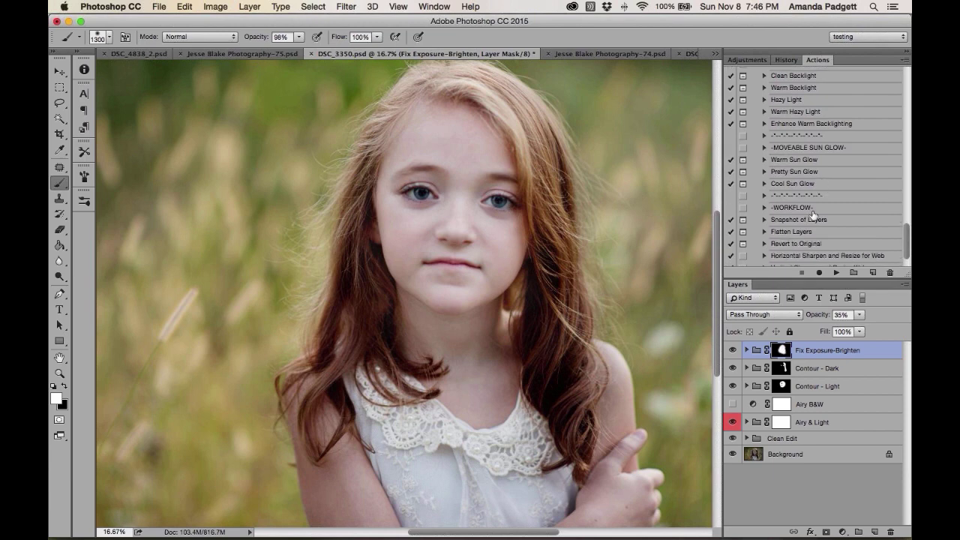
{"action": "scroll", "coordinate": [812, 215], "scroll_direction": "down", "scroll_amount": 3}
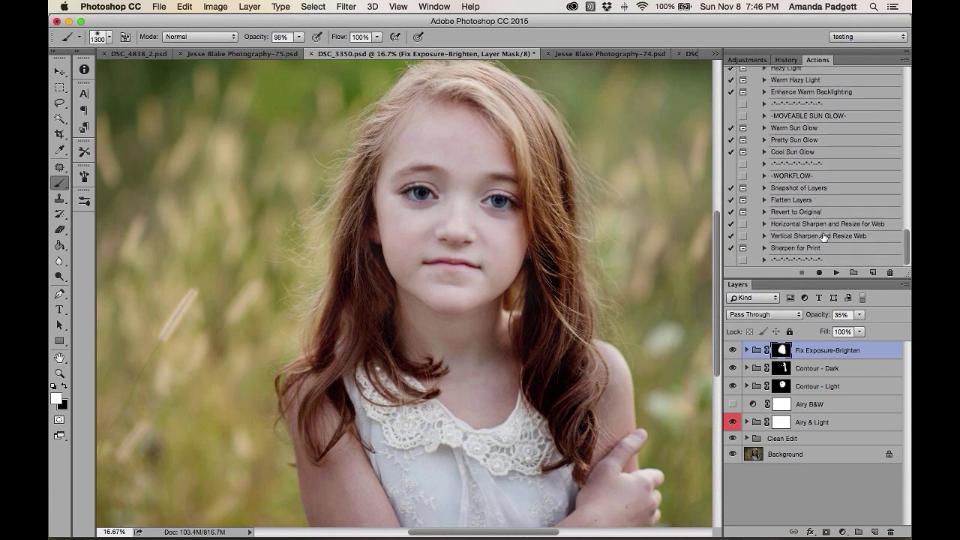